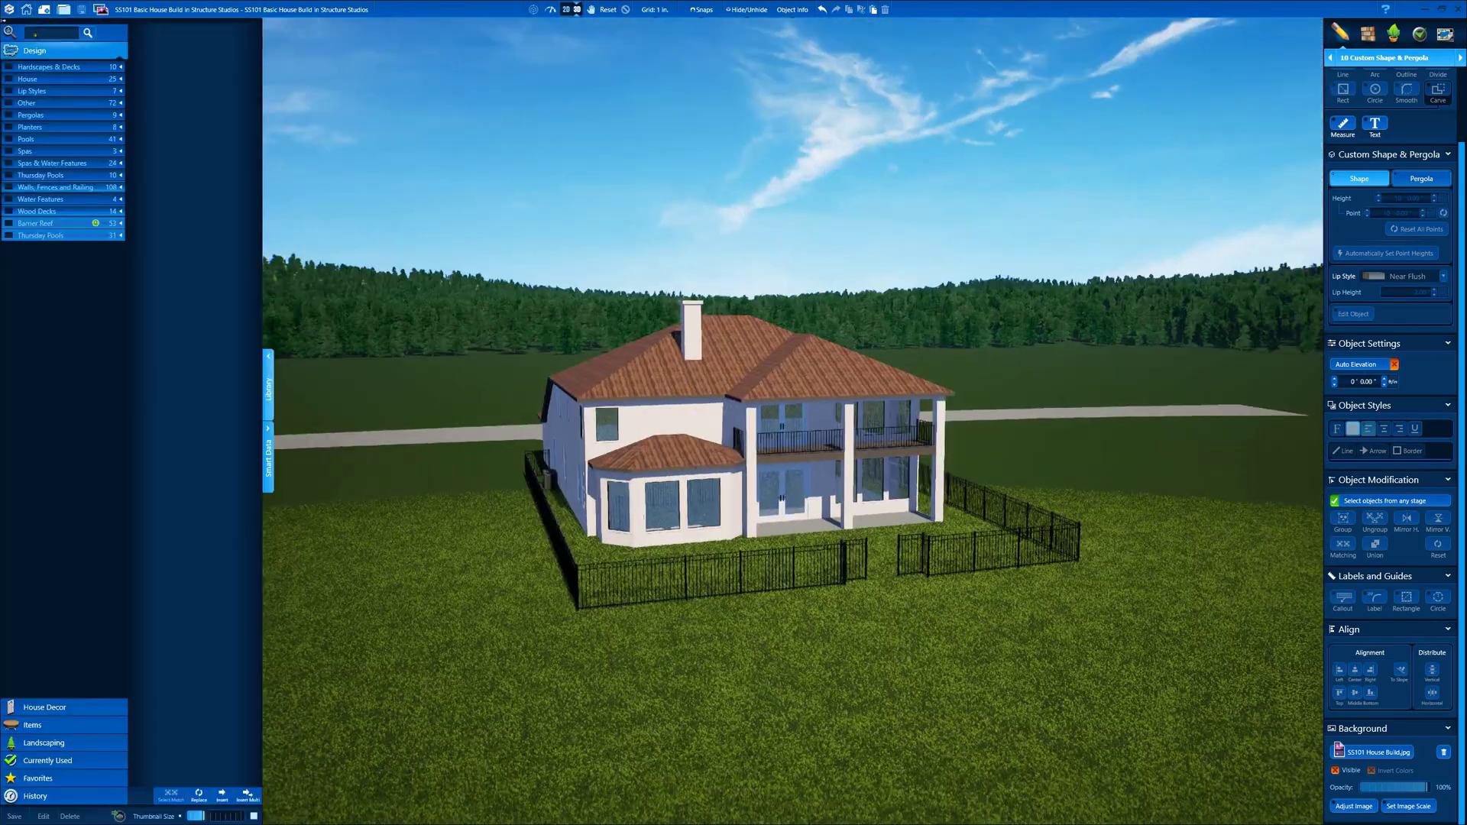
right_drag(952, 353, 731, 354)
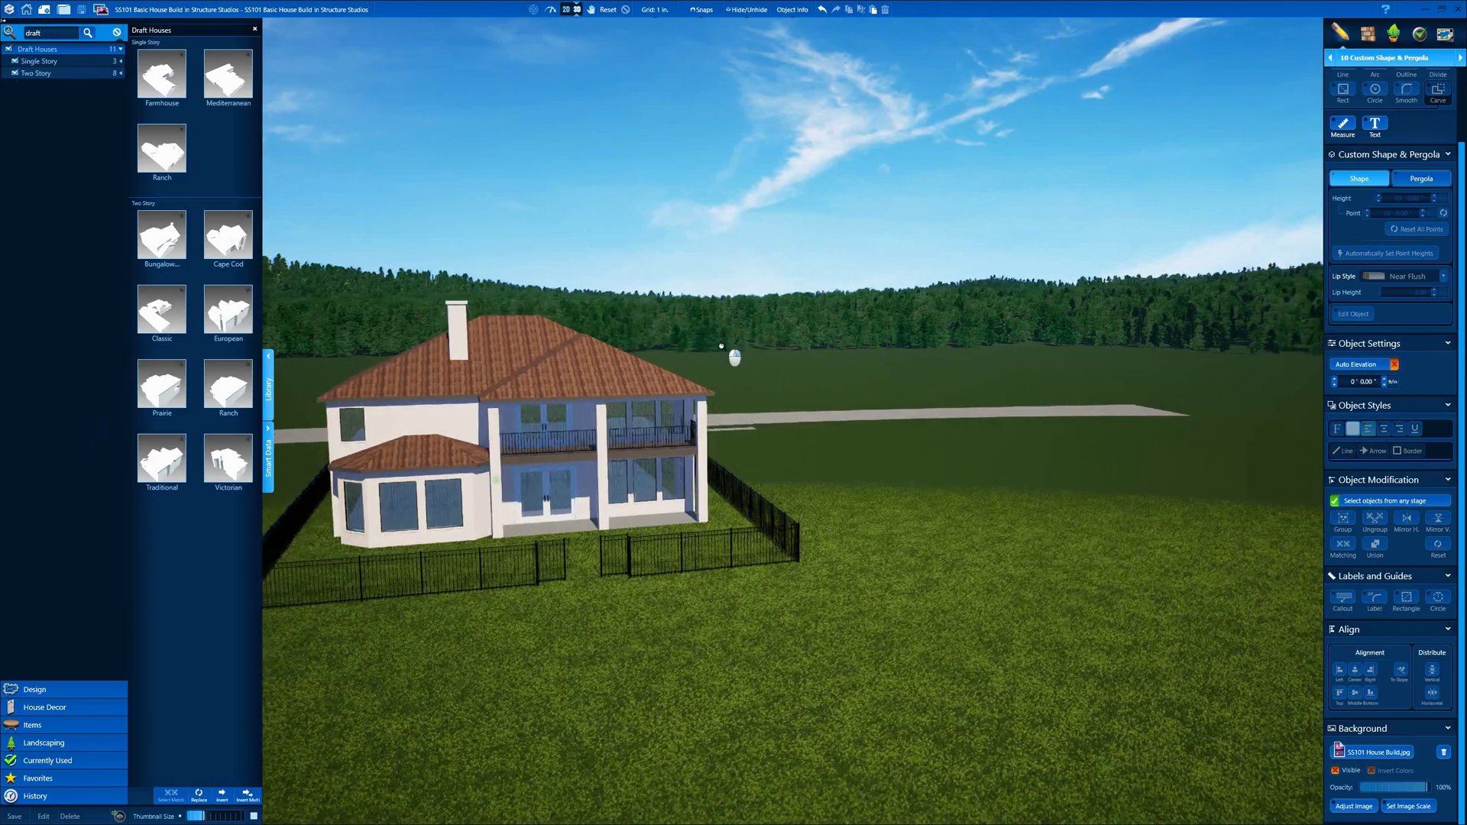
drag(730, 354, 731, 428)
drag(233, 243, 910, 475)
right_drag(909, 475, 837, 477)
key(Delete)
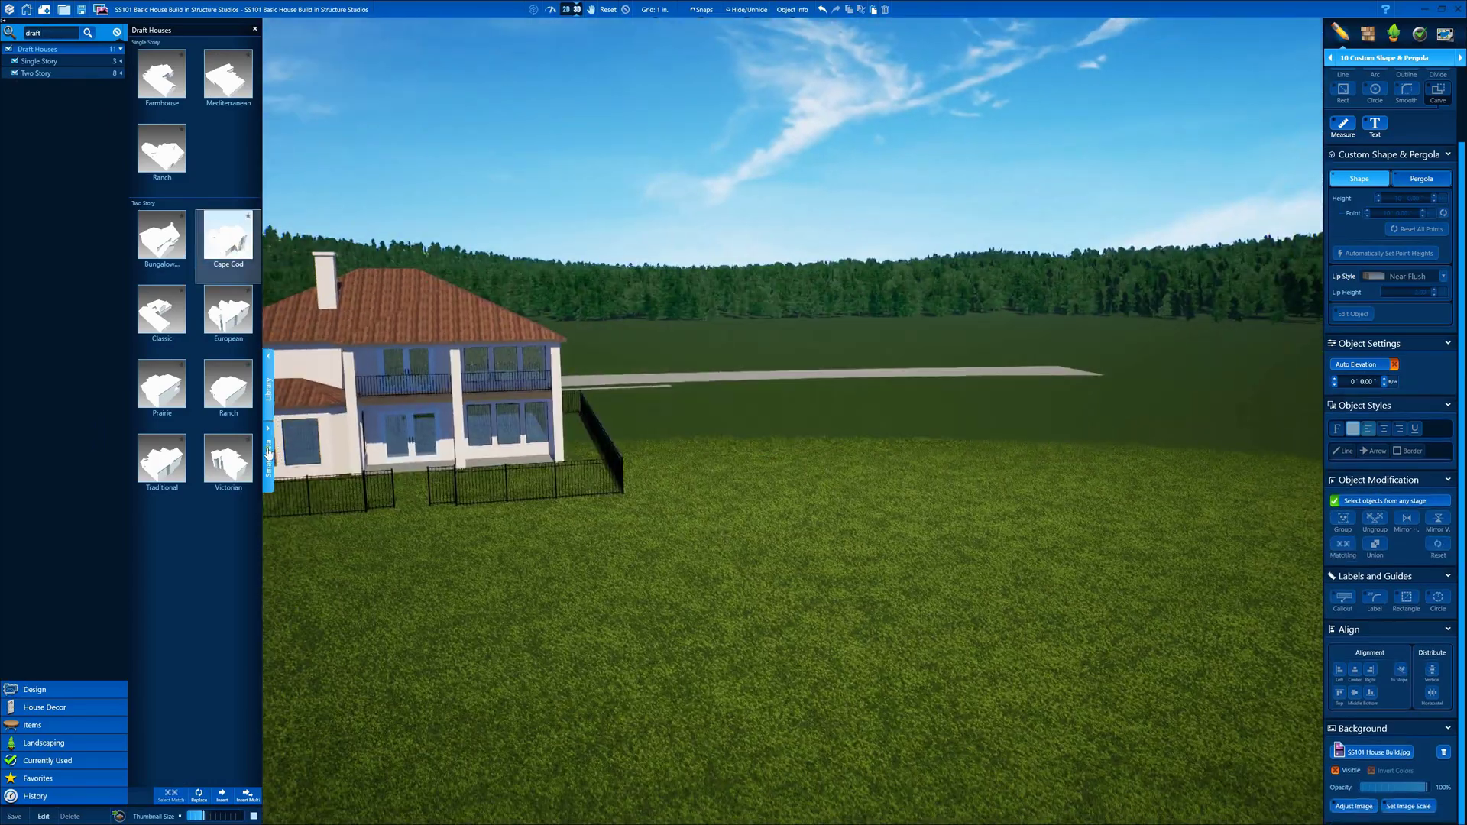
drag(180, 413, 810, 480)
right_drag(810, 480, 634, 463)
key(Delete)
- Place two-story draft houses around the main house: Traditional next to it, and Victorian, European and Cape Cod across the road
drag(172, 459, 795, 443)
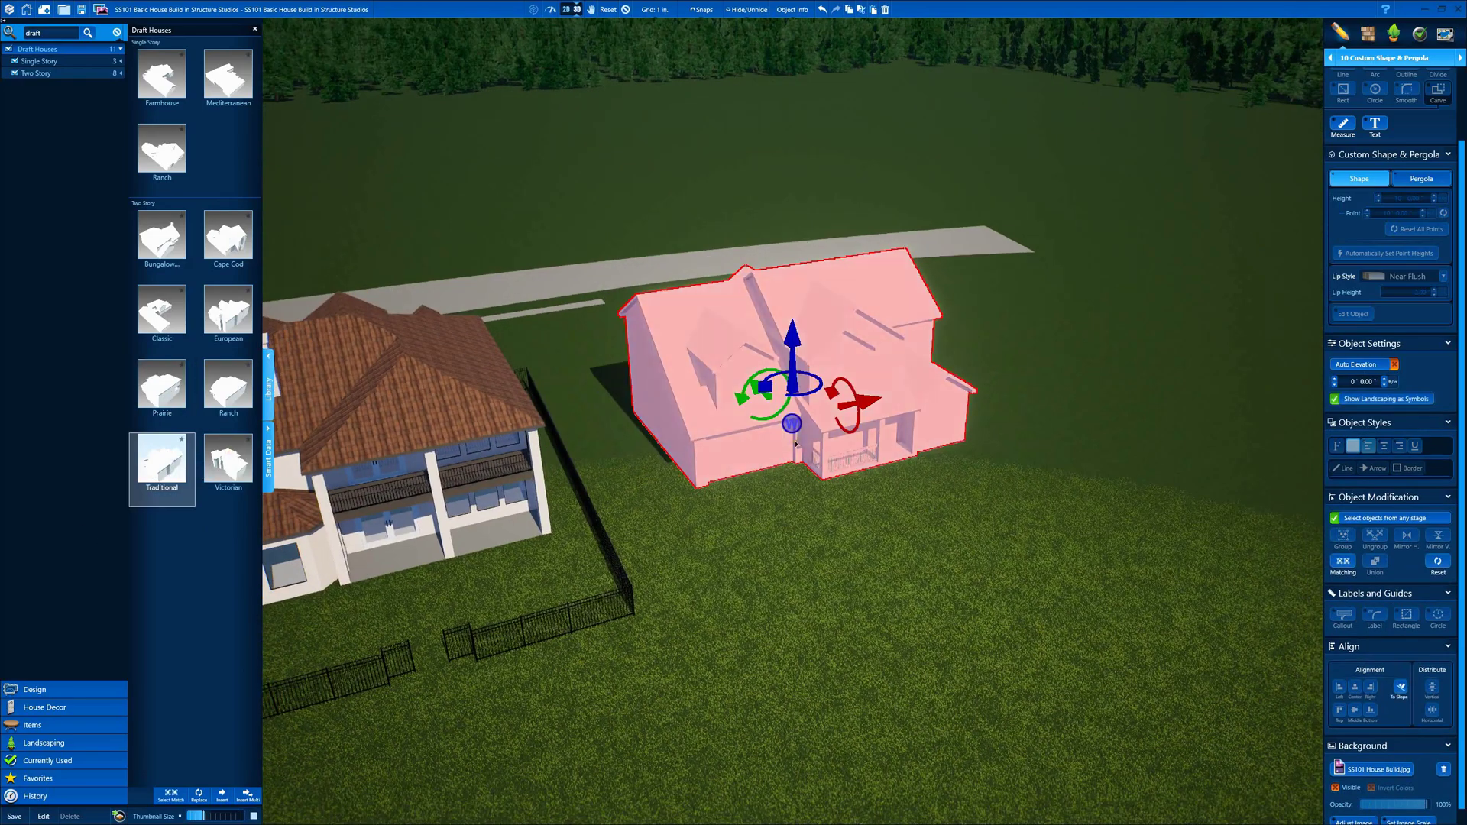
right_drag(909, 356, 875, 439)
drag(218, 489, 1047, 397)
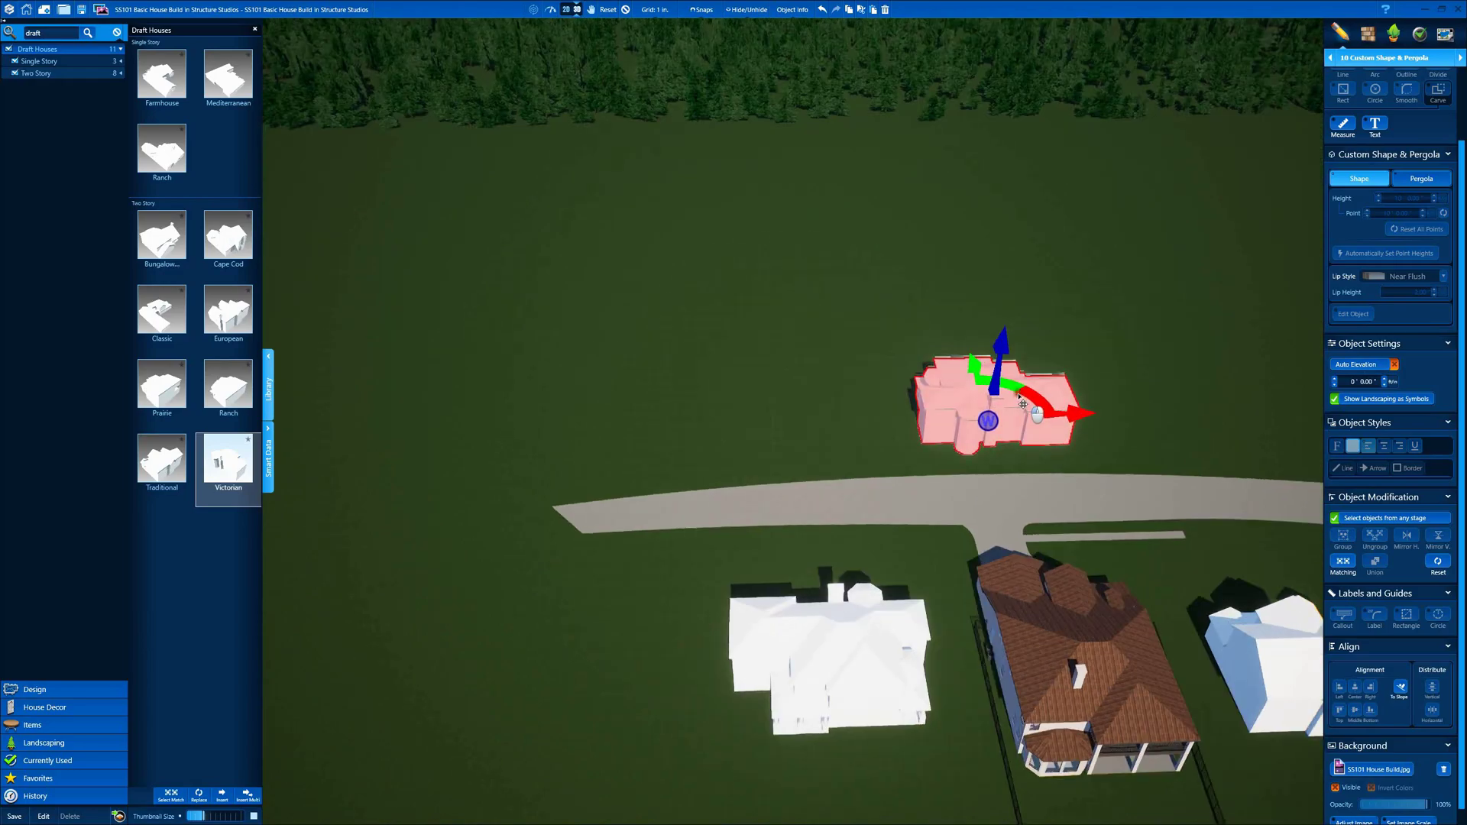
drag(229, 313, 858, 429)
middle_drag(857, 429, 688, 420)
drag(229, 237, 615, 428)
middle_drag(616, 428, 643, 74)
scroll(652, 314, up, 5)
scroll(628, 421, up, 4)
click(625, 10)
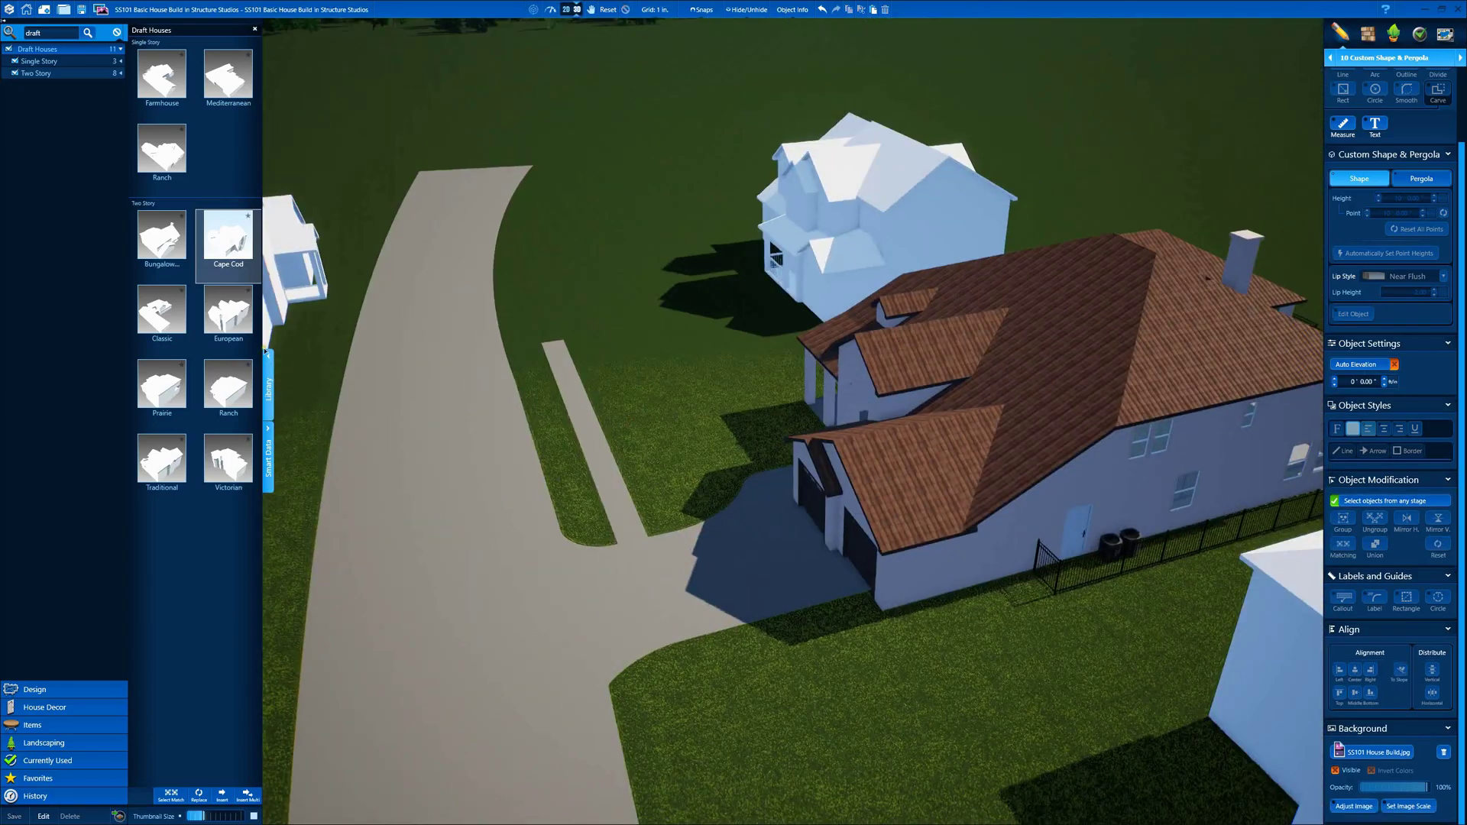
- Hide the object library and show the aerial background image in the 2D plan
click(268, 385)
middle_drag(621, 309, 382, 329)
scroll(382, 328, down, 5)
click(567, 10)
scroll(618, 548, down, 12)
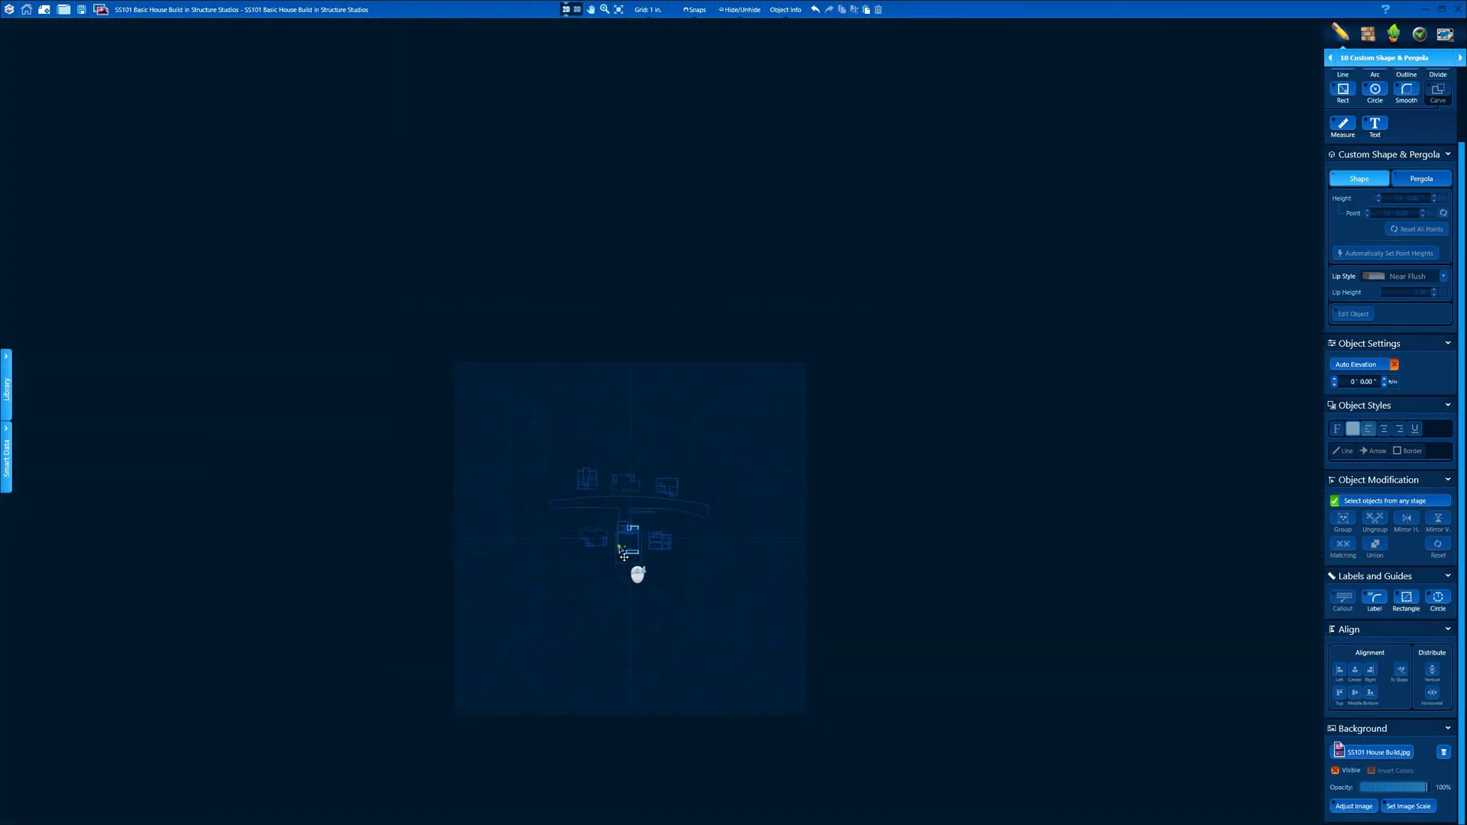
middle_drag(618, 548, 632, 385)
key(b)
scroll(619, 394, up, 5)
- Draw a round-ended lake along the aerial image's shoreline as a water feature with height -5', depth 12' and 1" coping width
click(1376, 57)
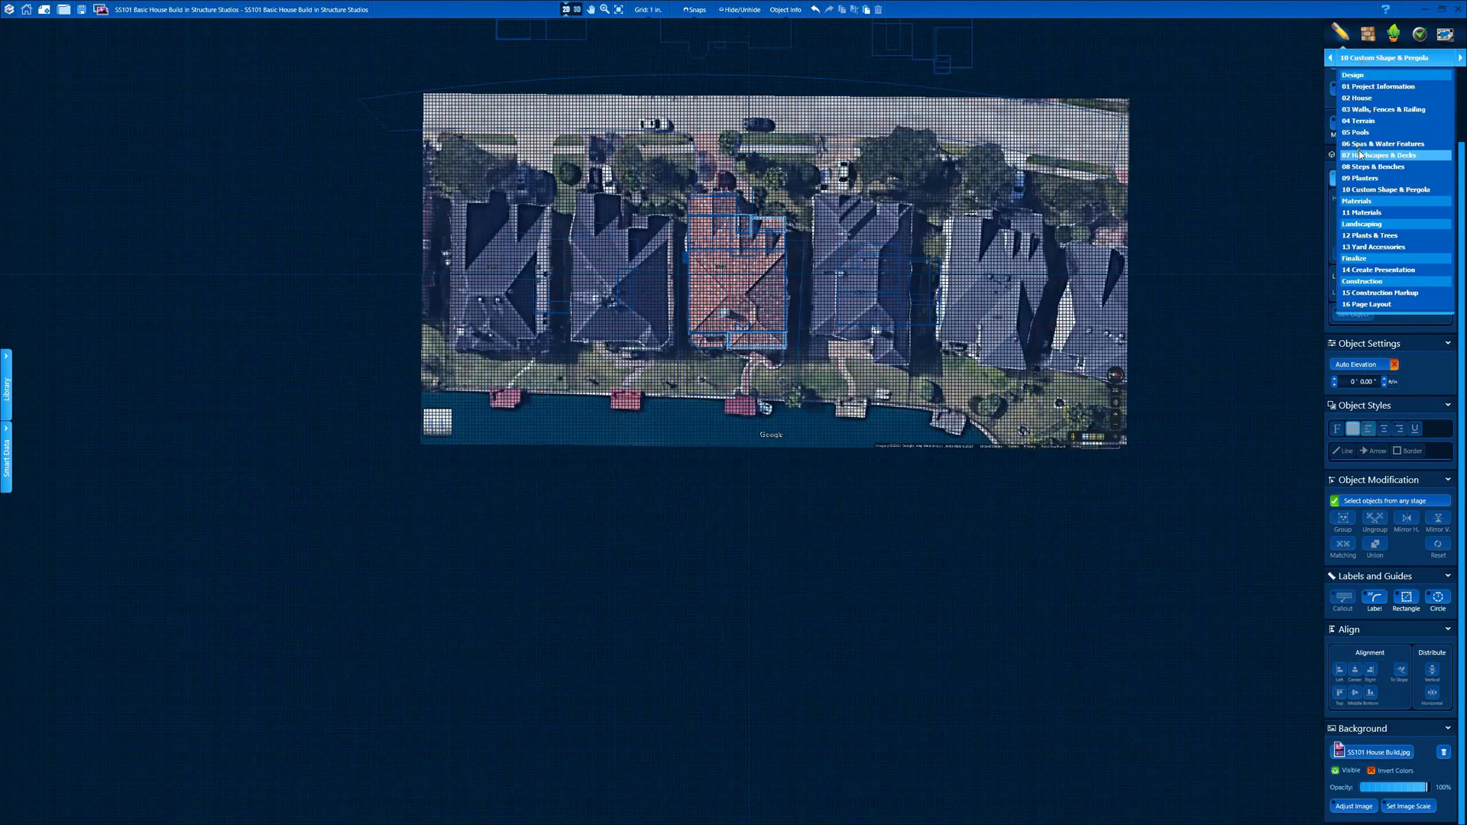
click(1357, 144)
click(110, 380)
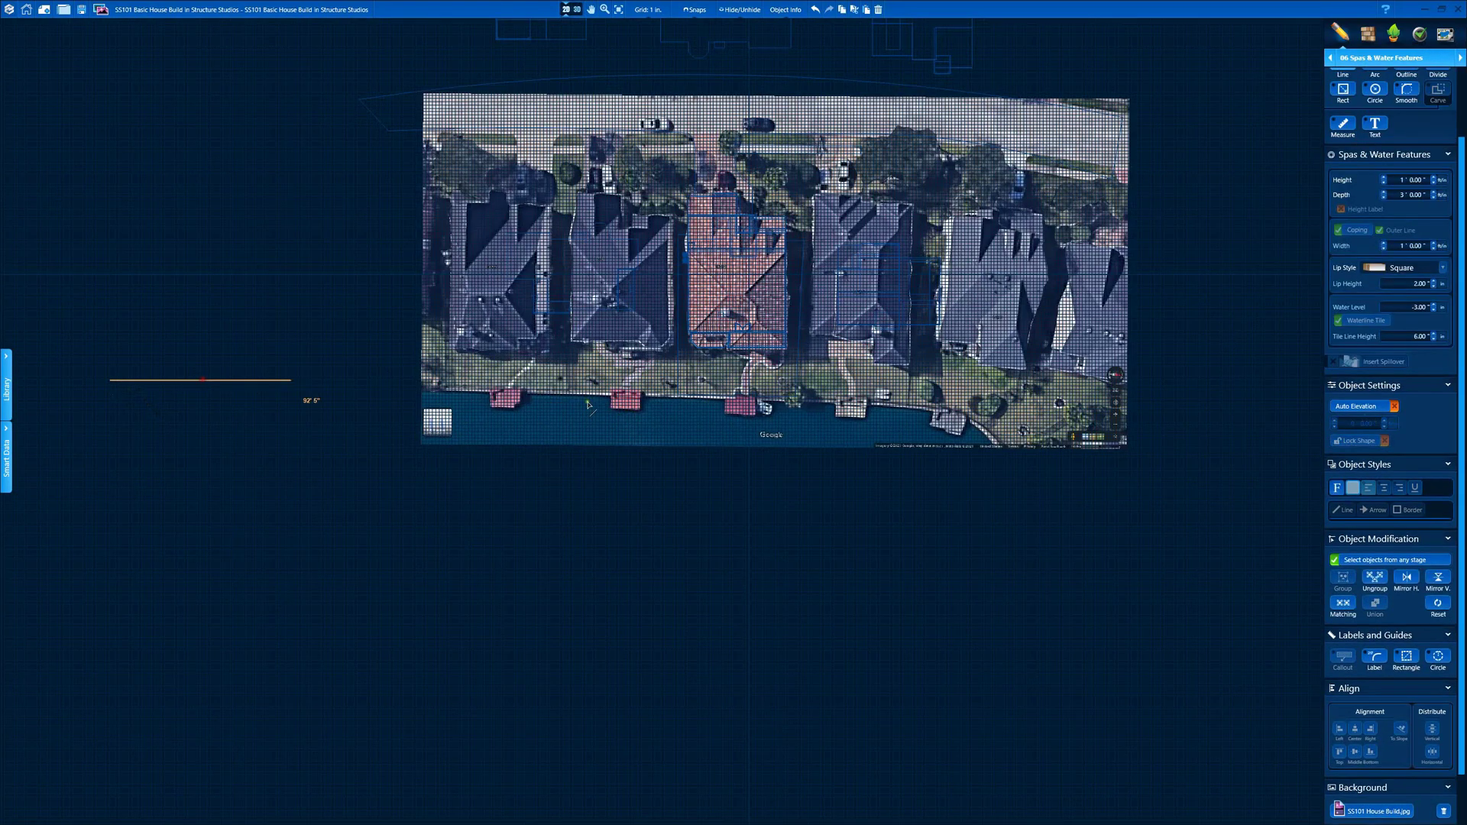
click(883, 405)
scroll(833, 428, down, 2)
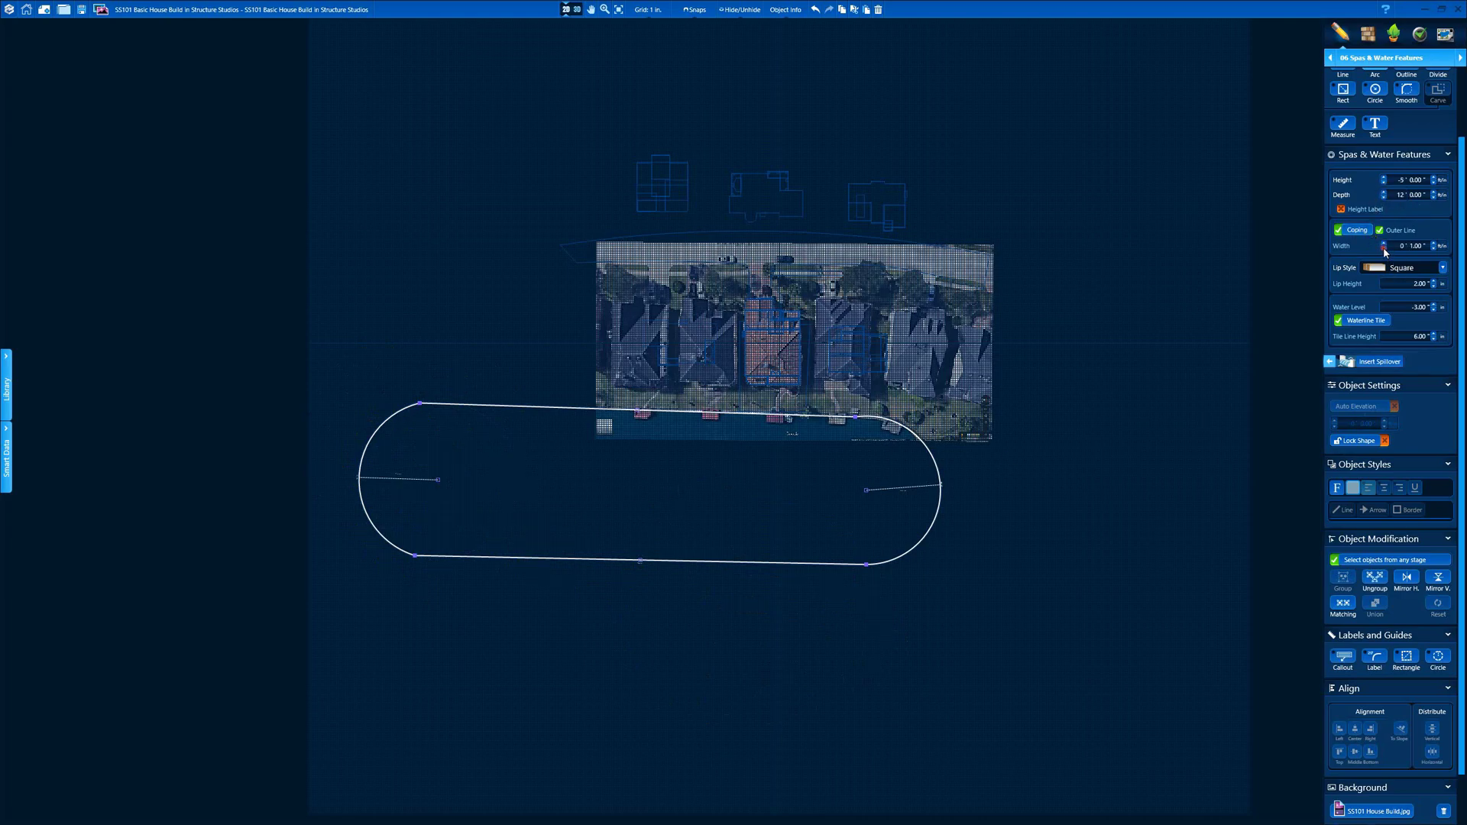
- Set the lake's lip style to Near Flush and inspect the lake in 3D
click(1410, 267)
click(1419, 292)
right_click(1103, 219)
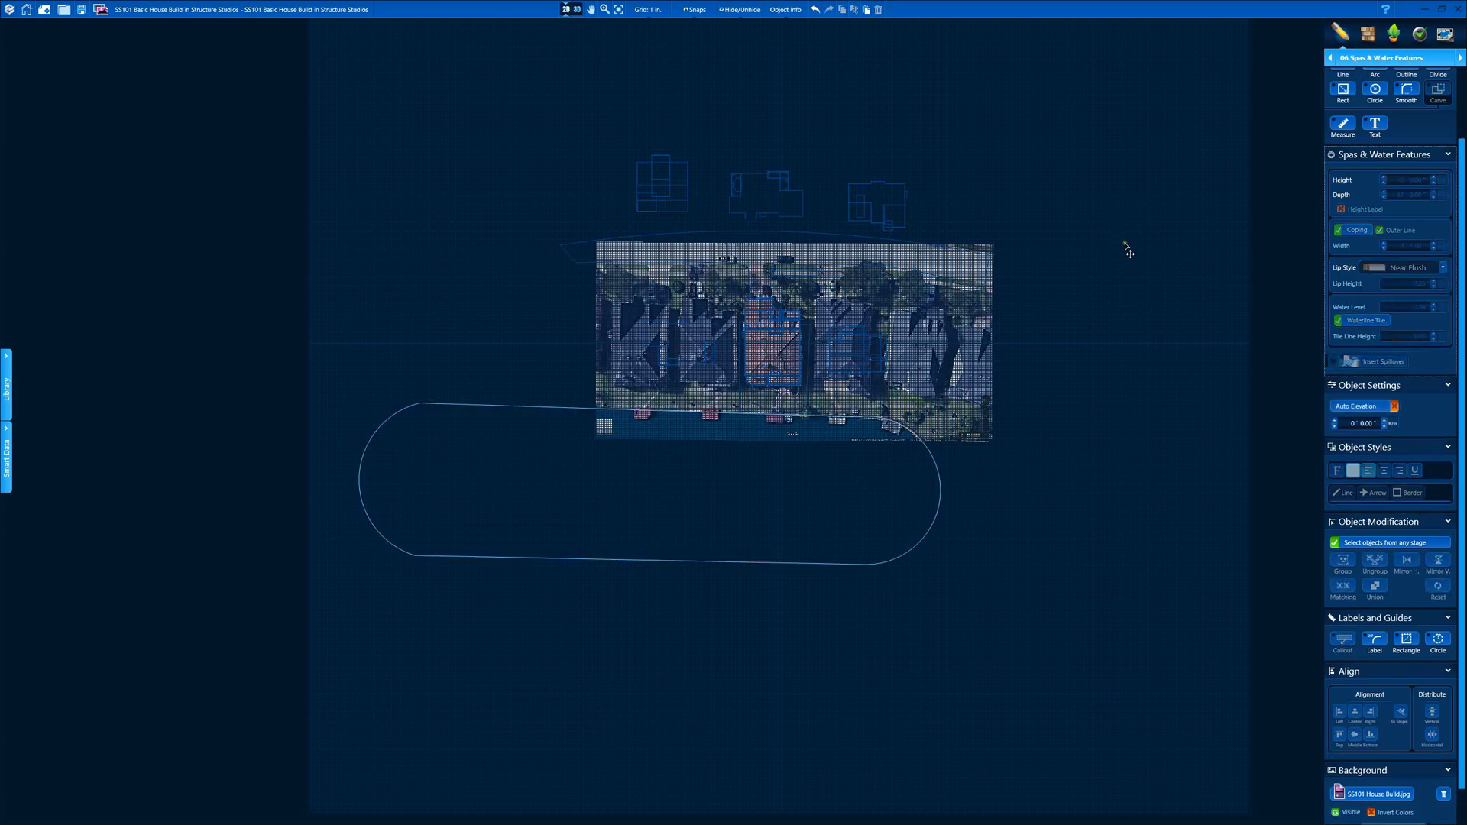
click(577, 9)
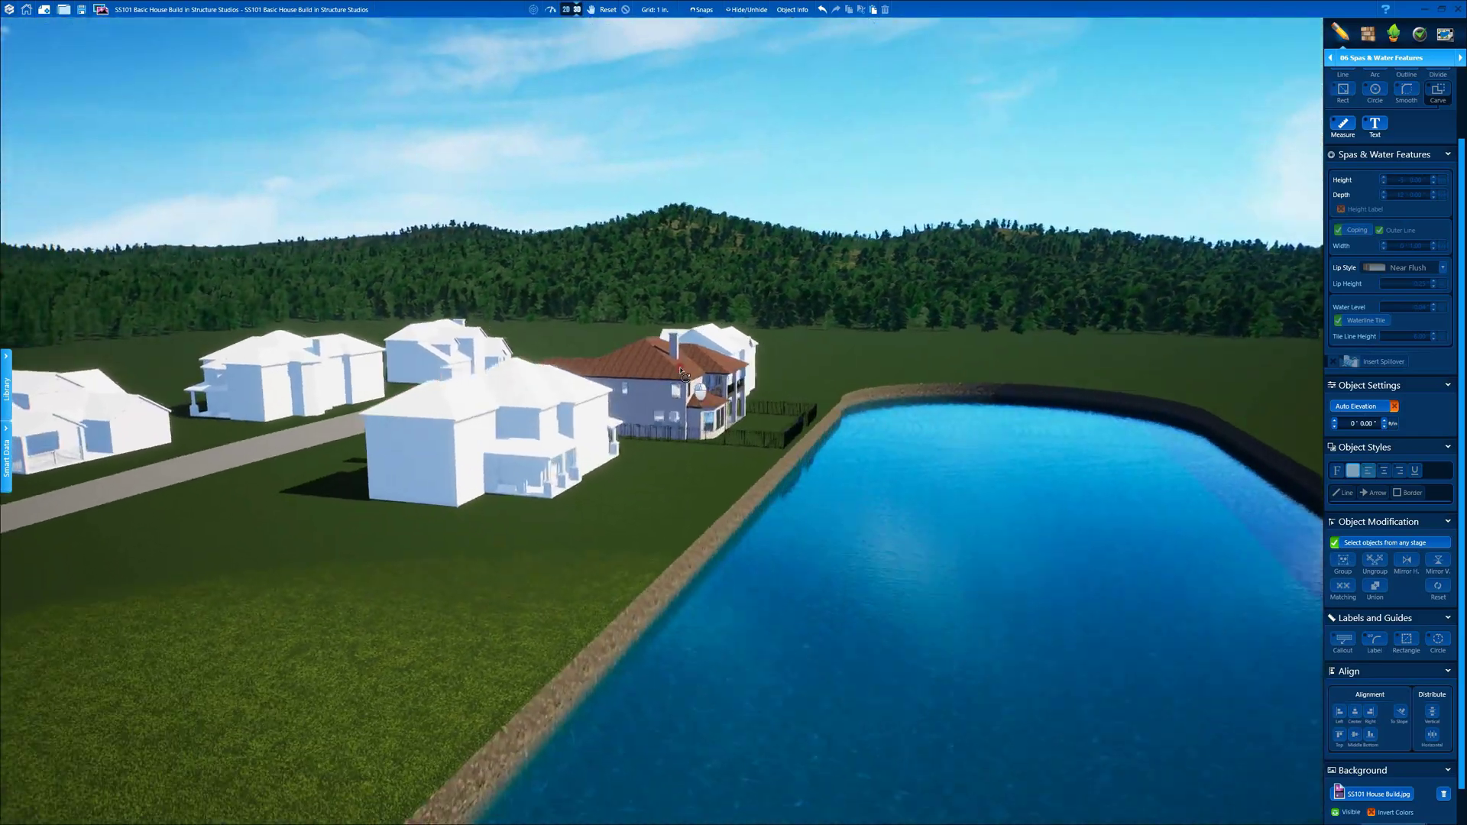
- Adjust the lake outline in 2D where its straight edge meets the curve so it follows the seawall in the aerial image
click(566, 10)
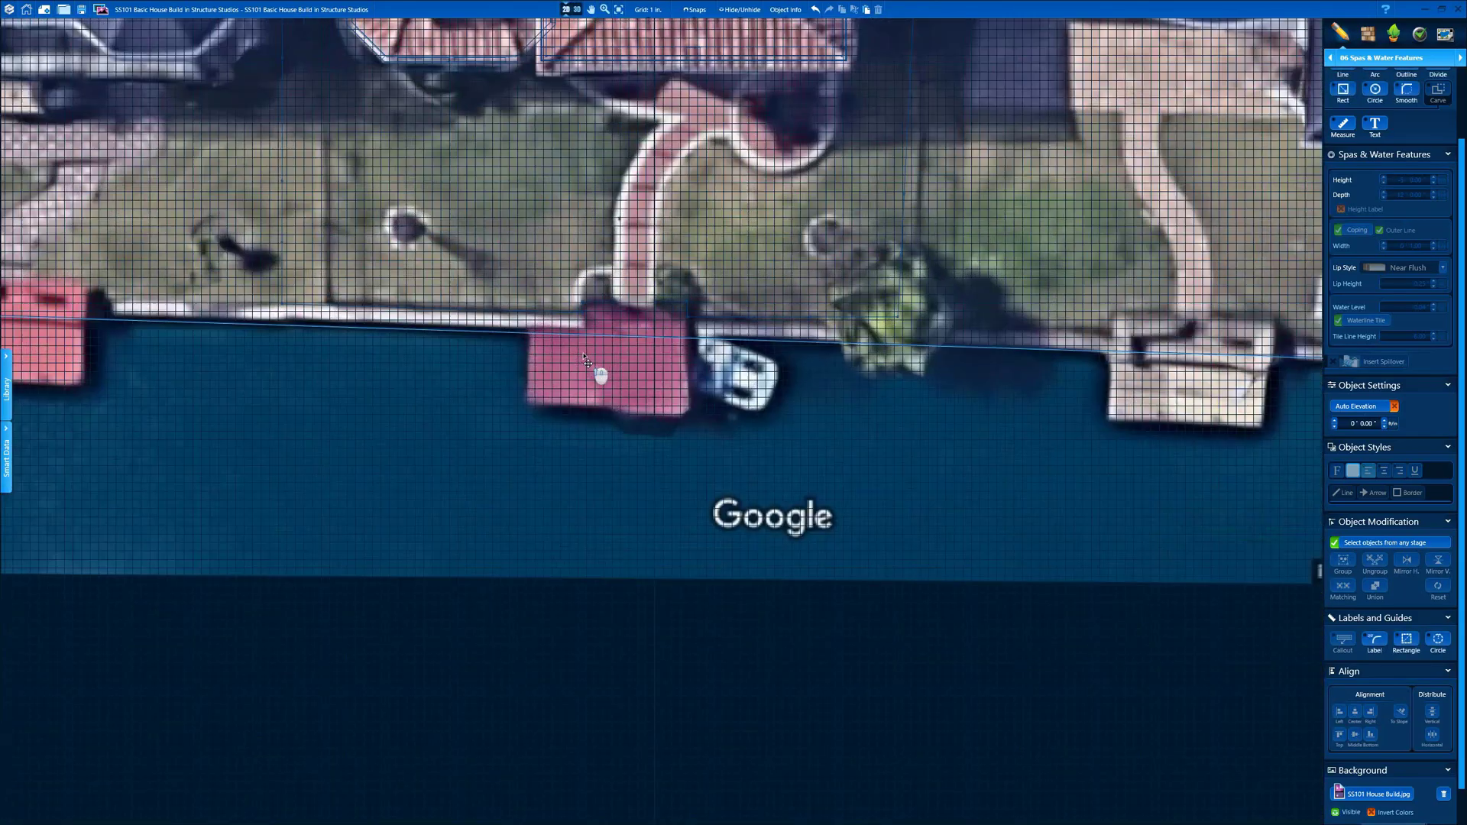
scroll(586, 359, down, 3)
click(1376, 57)
click(1359, 155)
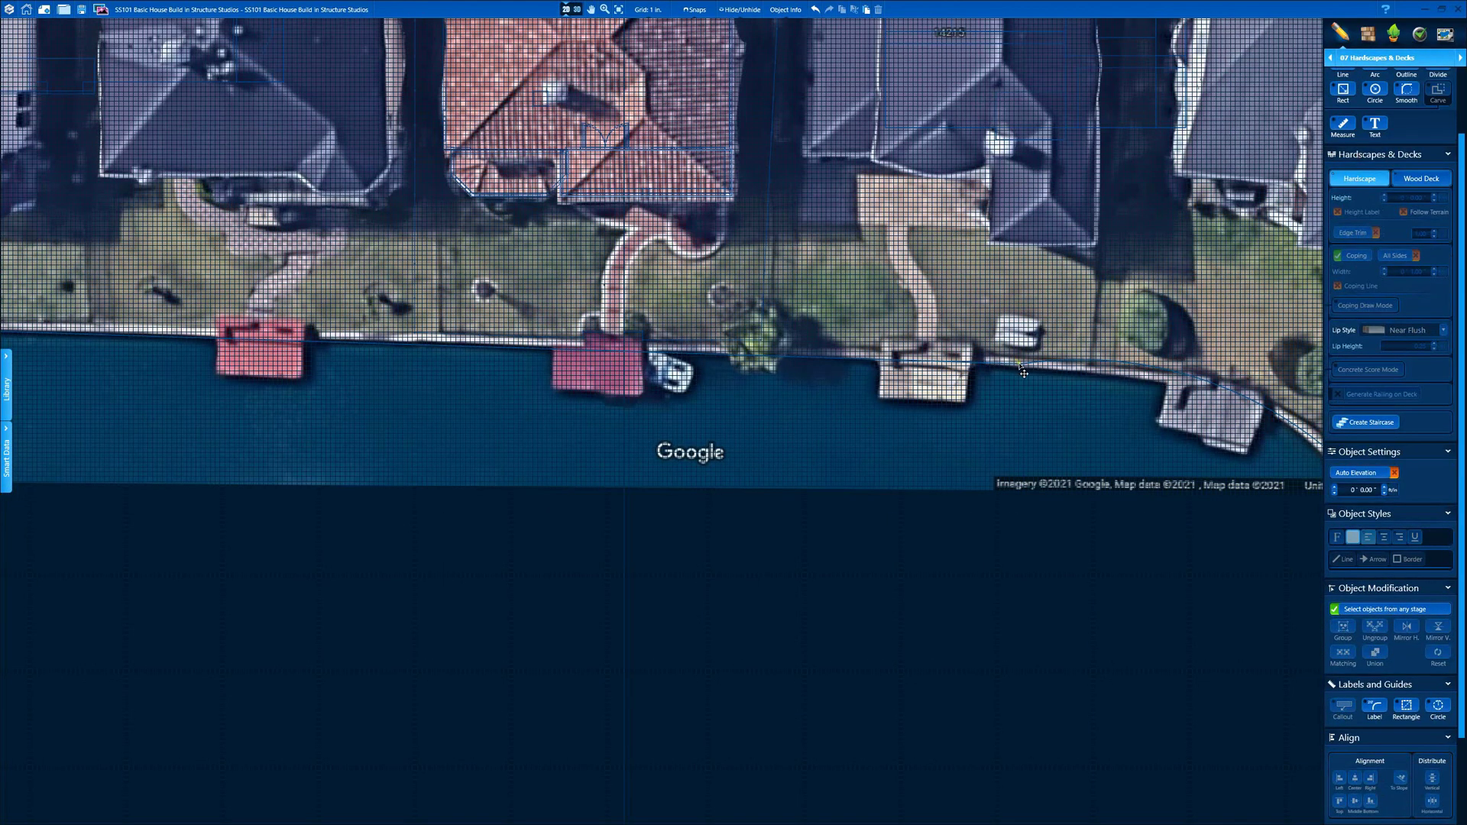
click(1377, 60)
click(1365, 145)
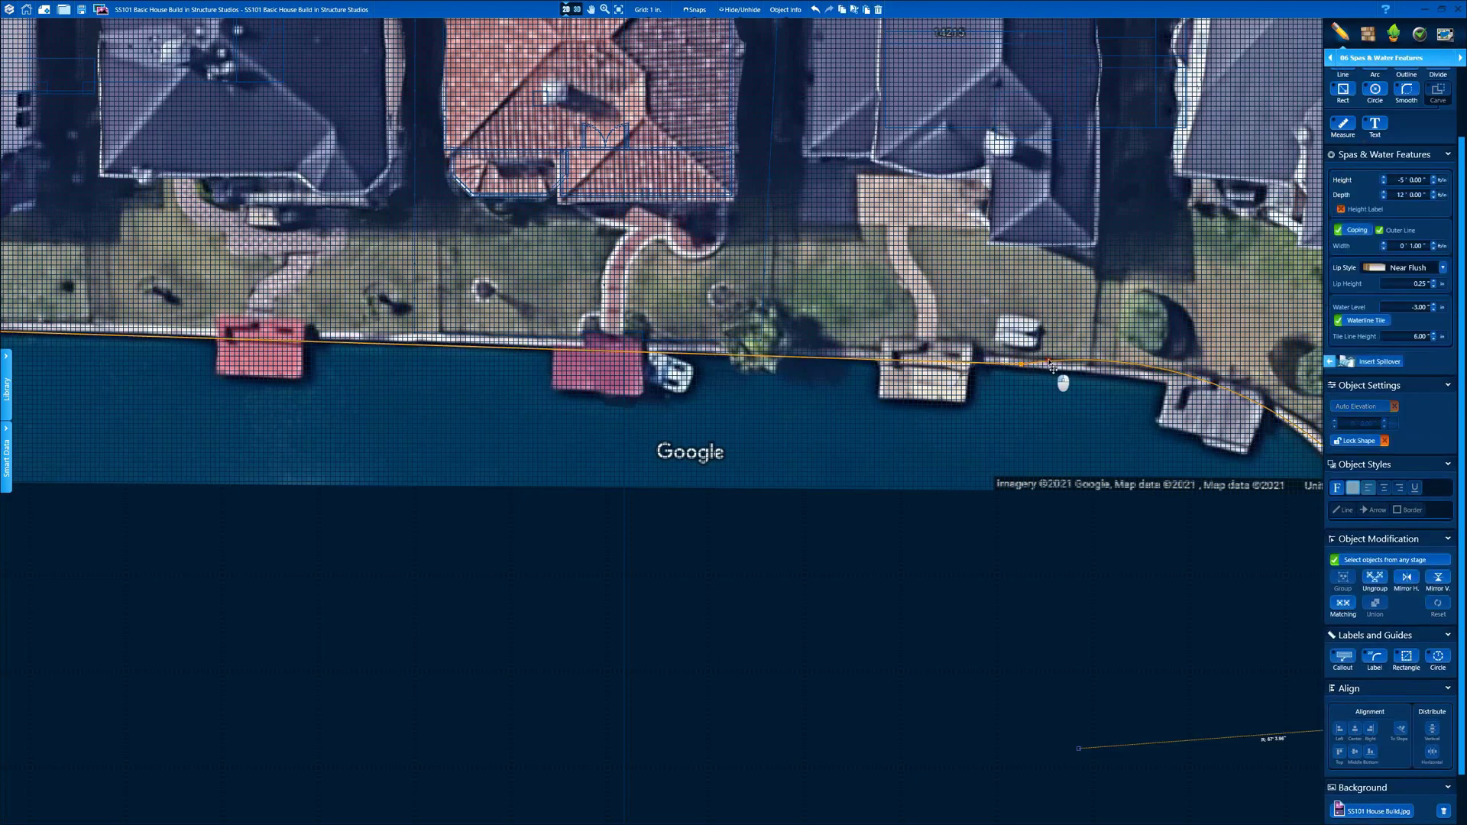
scroll(787, 393, down, 3)
- Draw a narrow hardscape band all around the lake's outline as a seawall
click(1377, 57)
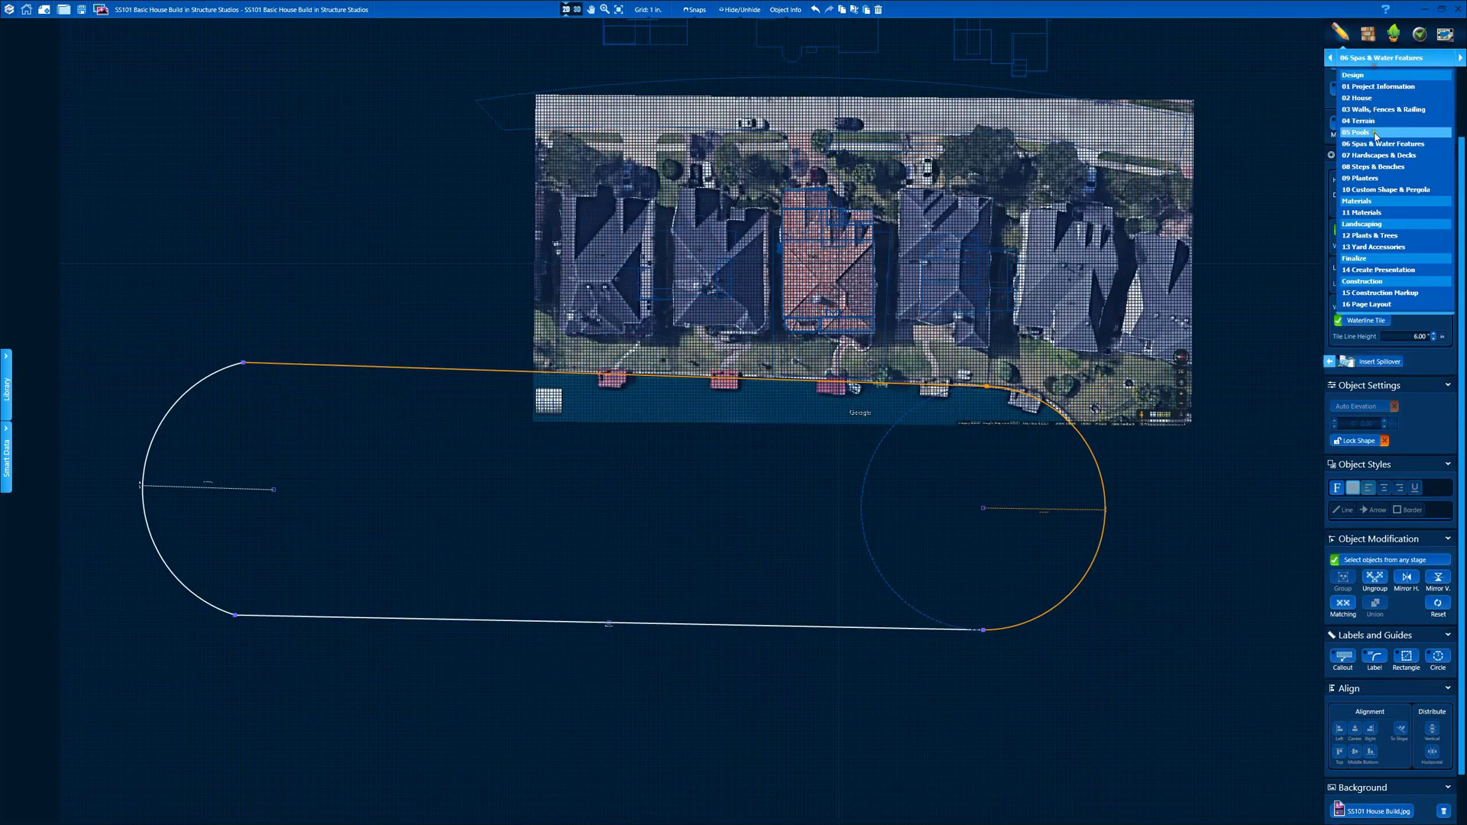
click(1360, 156)
scroll(534, 366, up, 5)
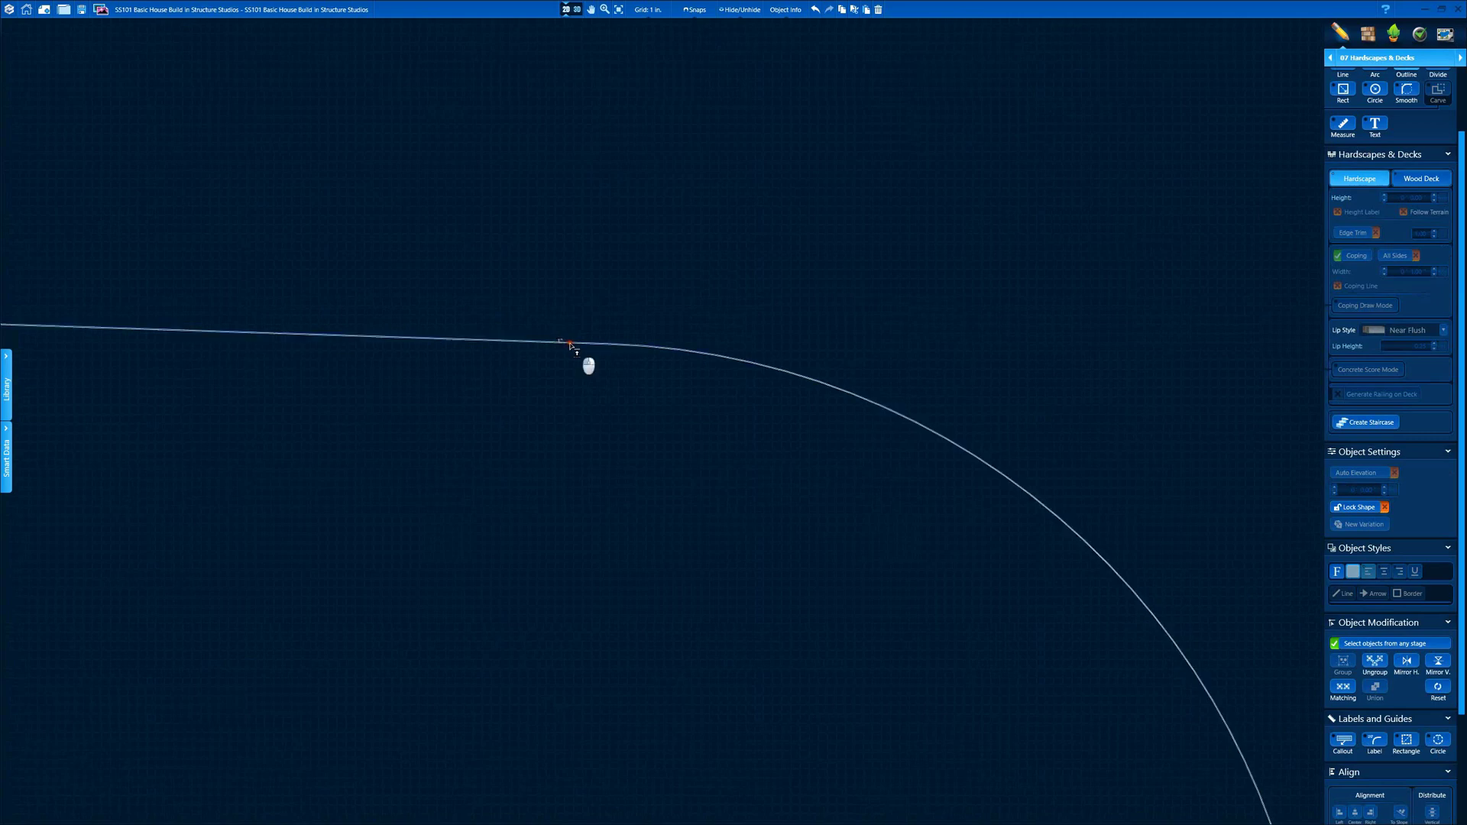
scroll(344, 341, down, 2)
scroll(266, 401, down, 4)
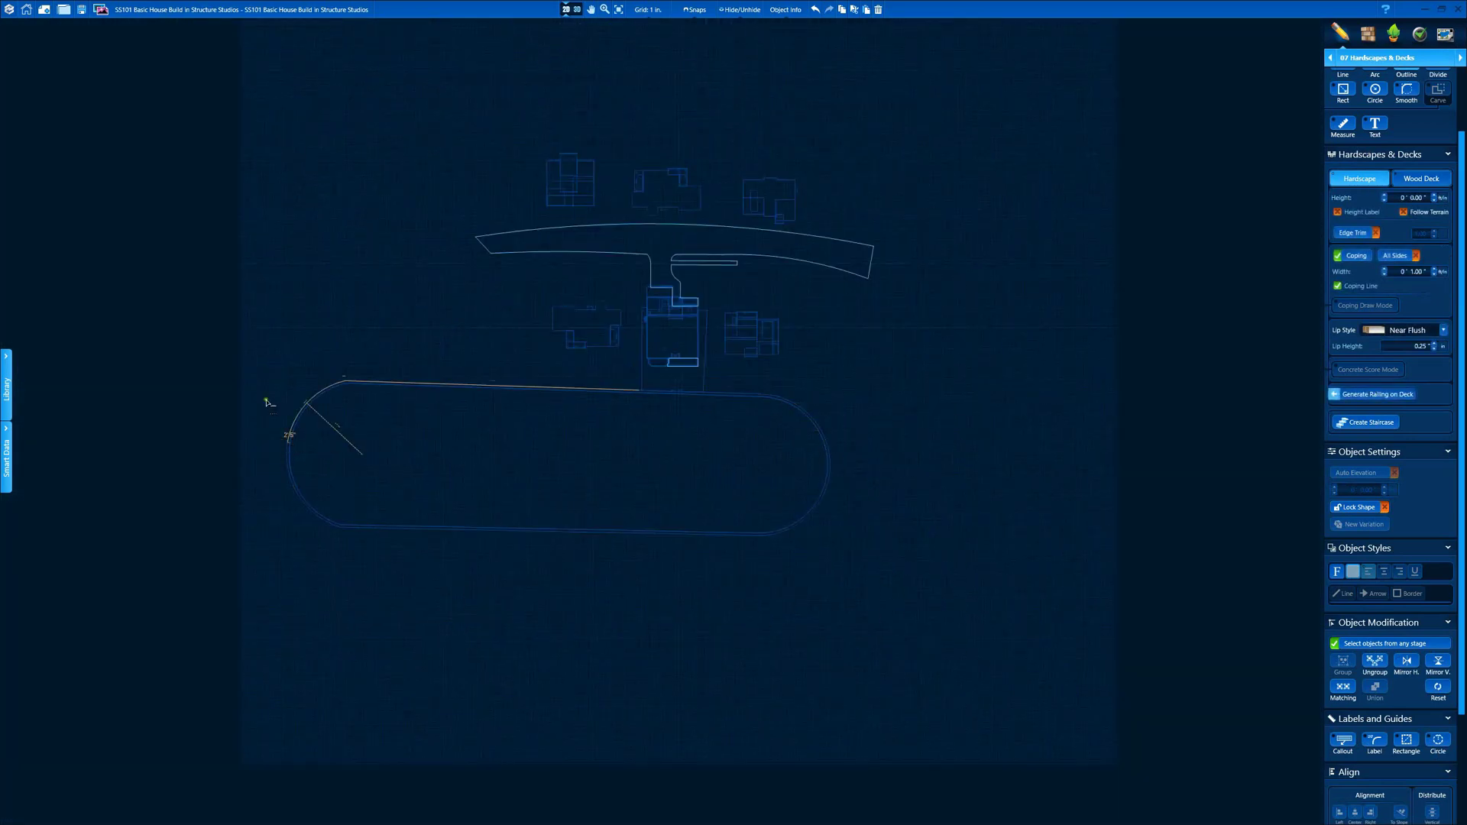
scroll(455, 548, down, 1)
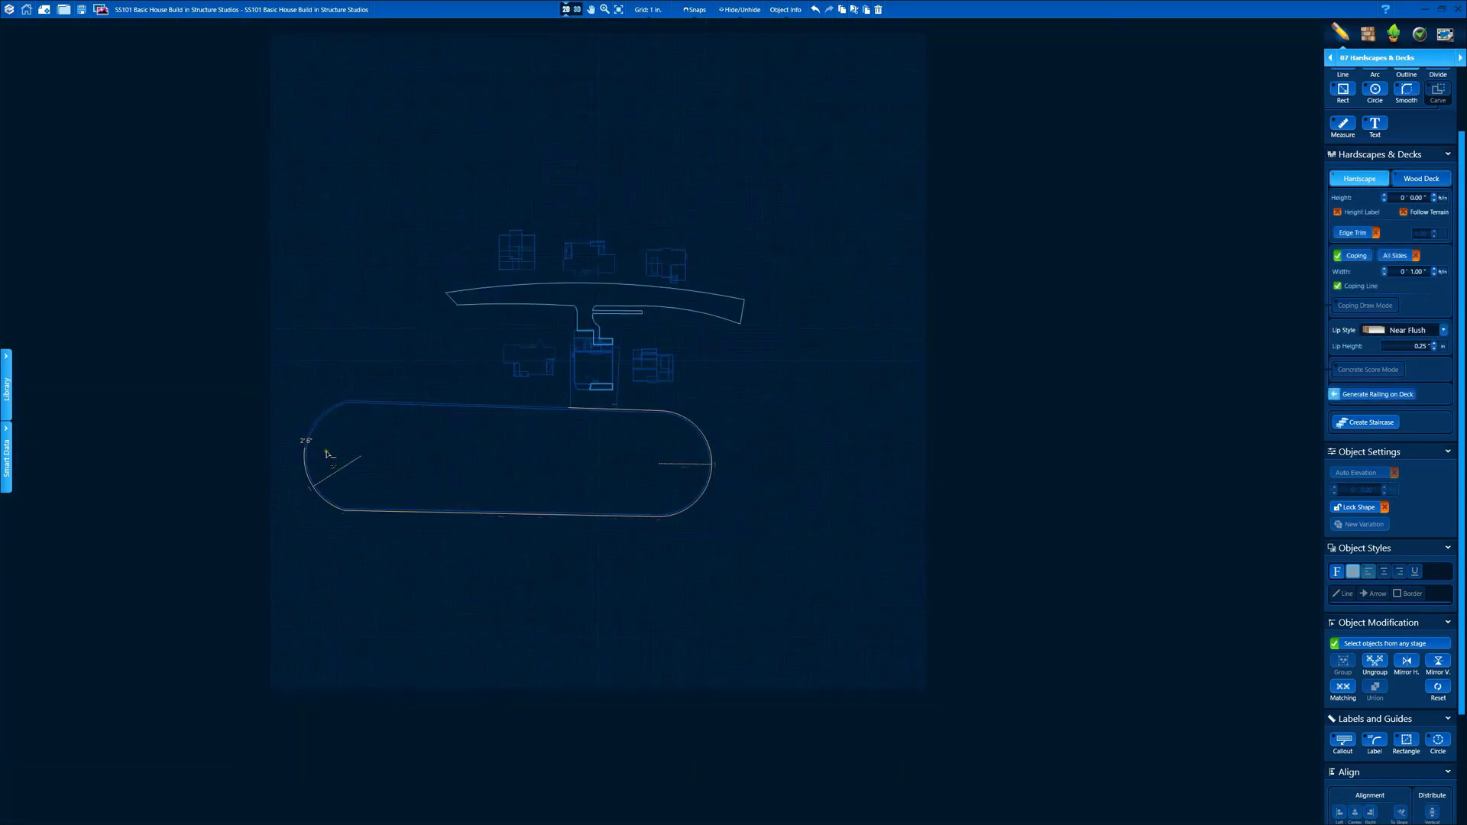
click(569, 428)
- Set the hardscape seawall's height to -1' 0" in 3D
click(577, 10)
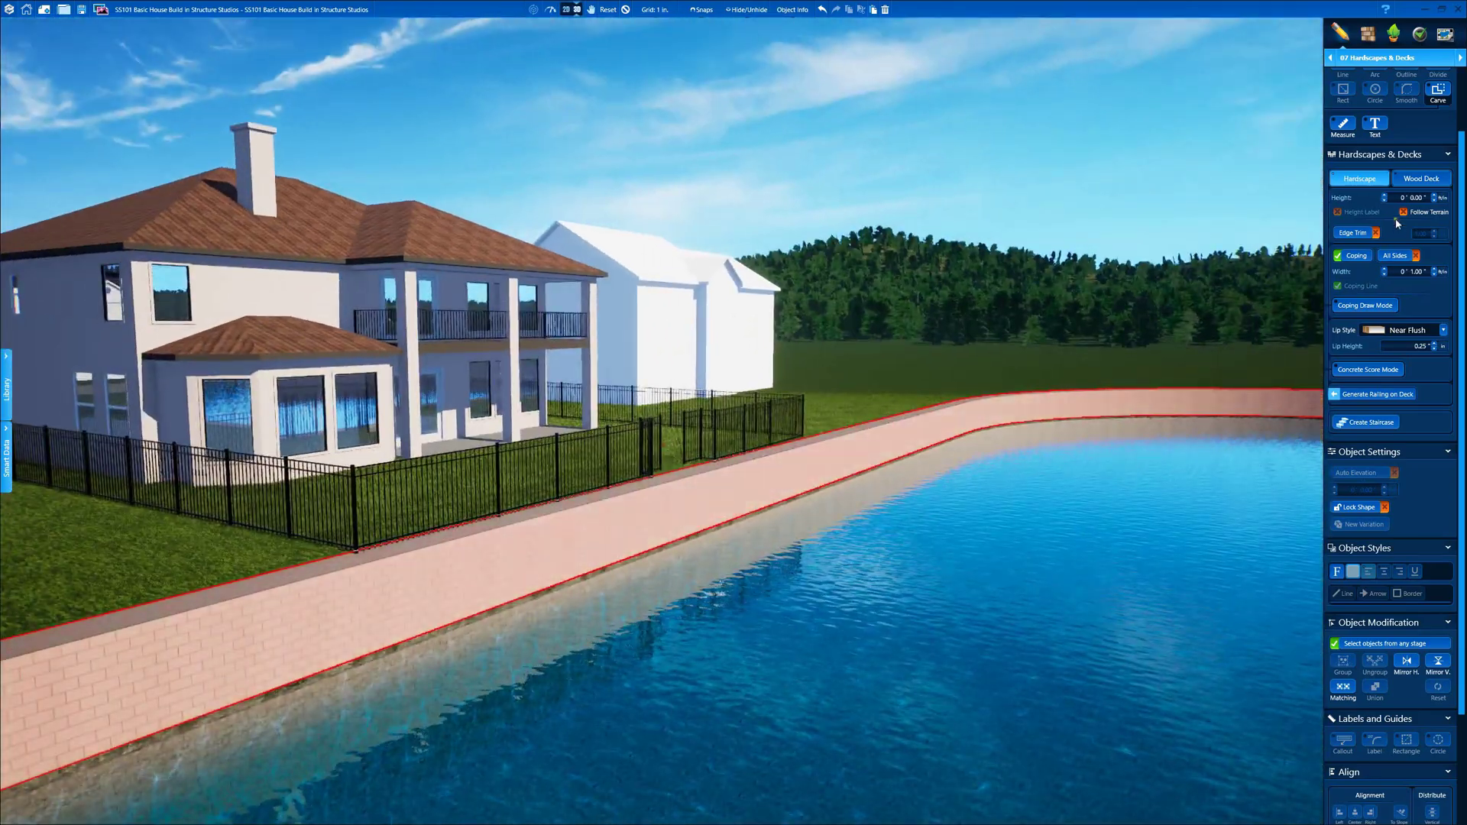
click(1384, 200)
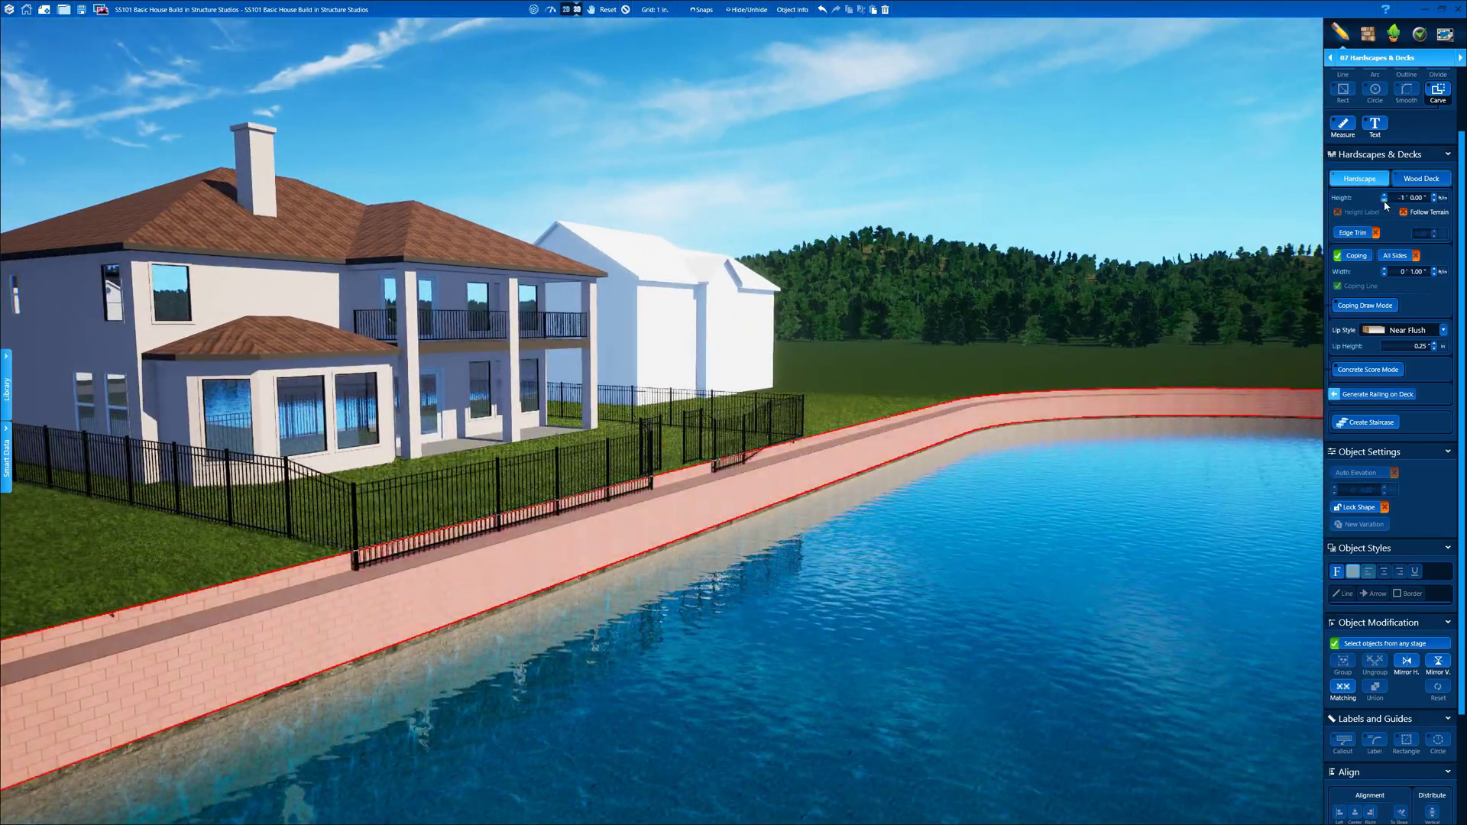
middle_drag(959, 389, 986, 428)
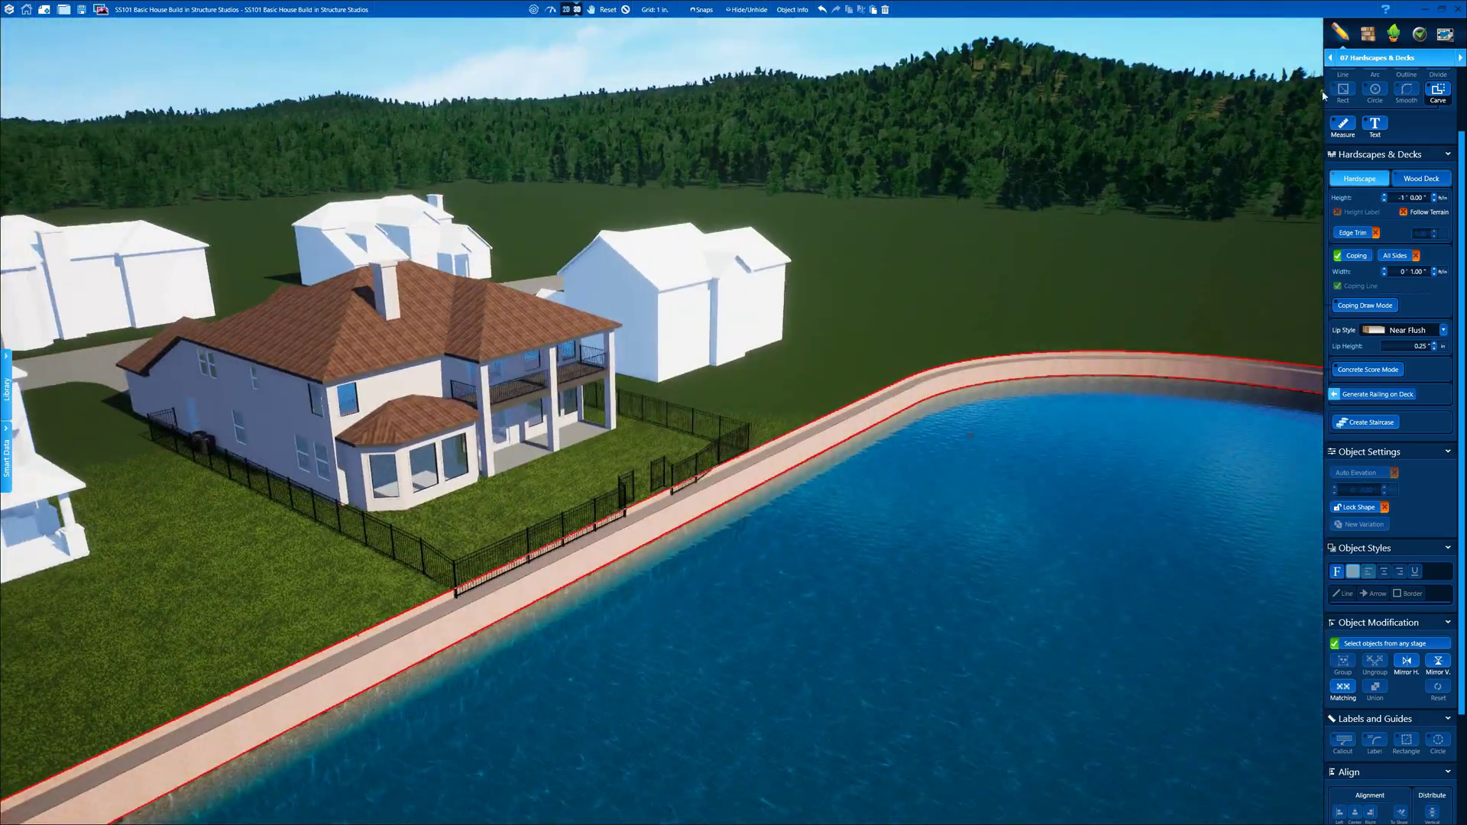
- Lower the terrain along the seawall's outer edge with the round Elevation brush at maximum strength and -1' height
click(1378, 58)
click(1368, 120)
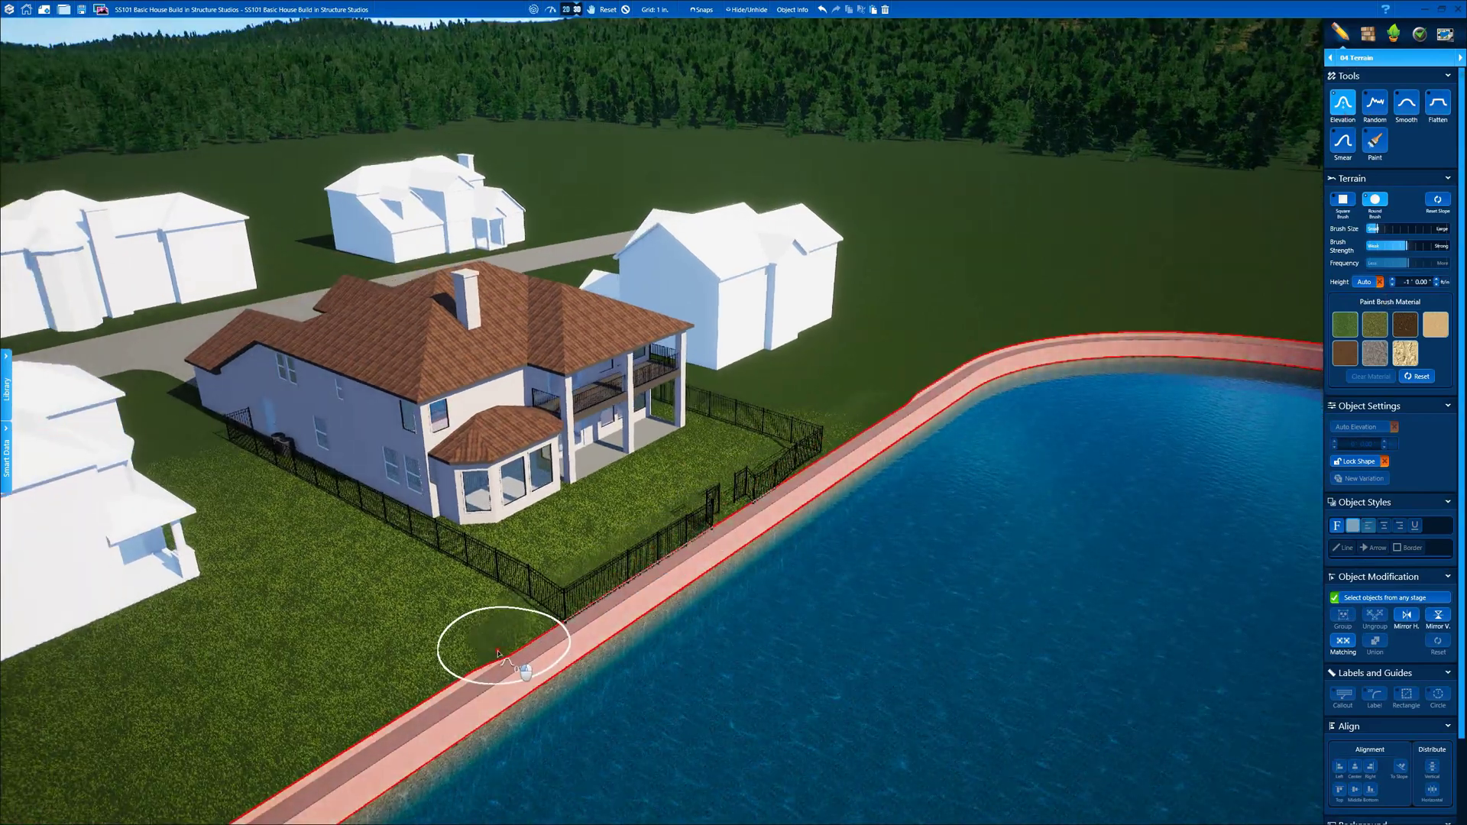
click(1446, 246)
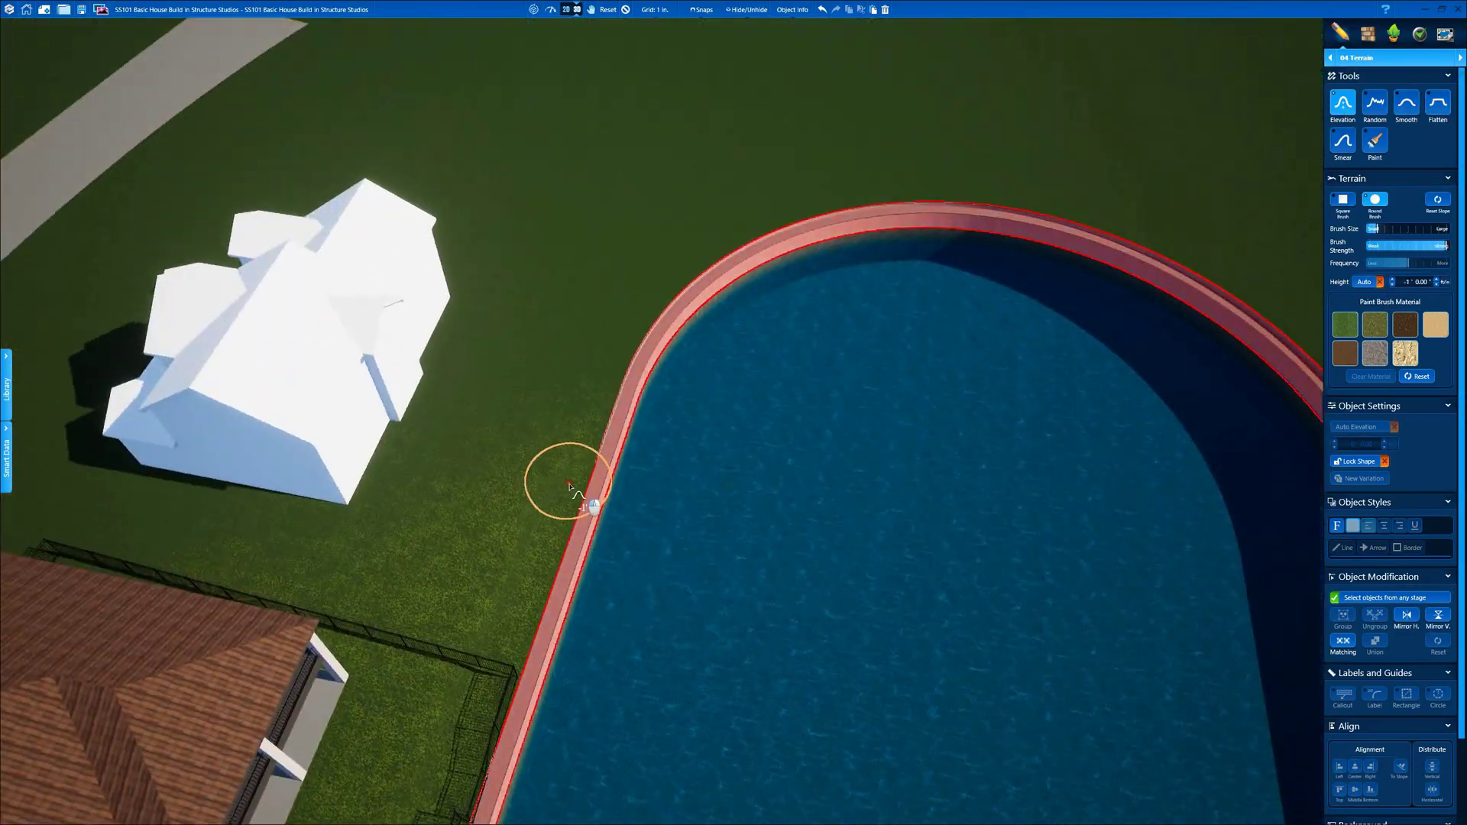
mouse_move(914, 204)
mouse_down()
mouse_move(1196, 276)
mouse_move(1304, 371)
mouse_up()
mouse_move(1146, 374)
middle_down()
mouse_move(730, 364)
mouse_move(427, 397)
middle_up()
mouse_move(386, 462)
mouse_down()
mouse_move(446, 355)
mouse_move(741, 180)
mouse_up()
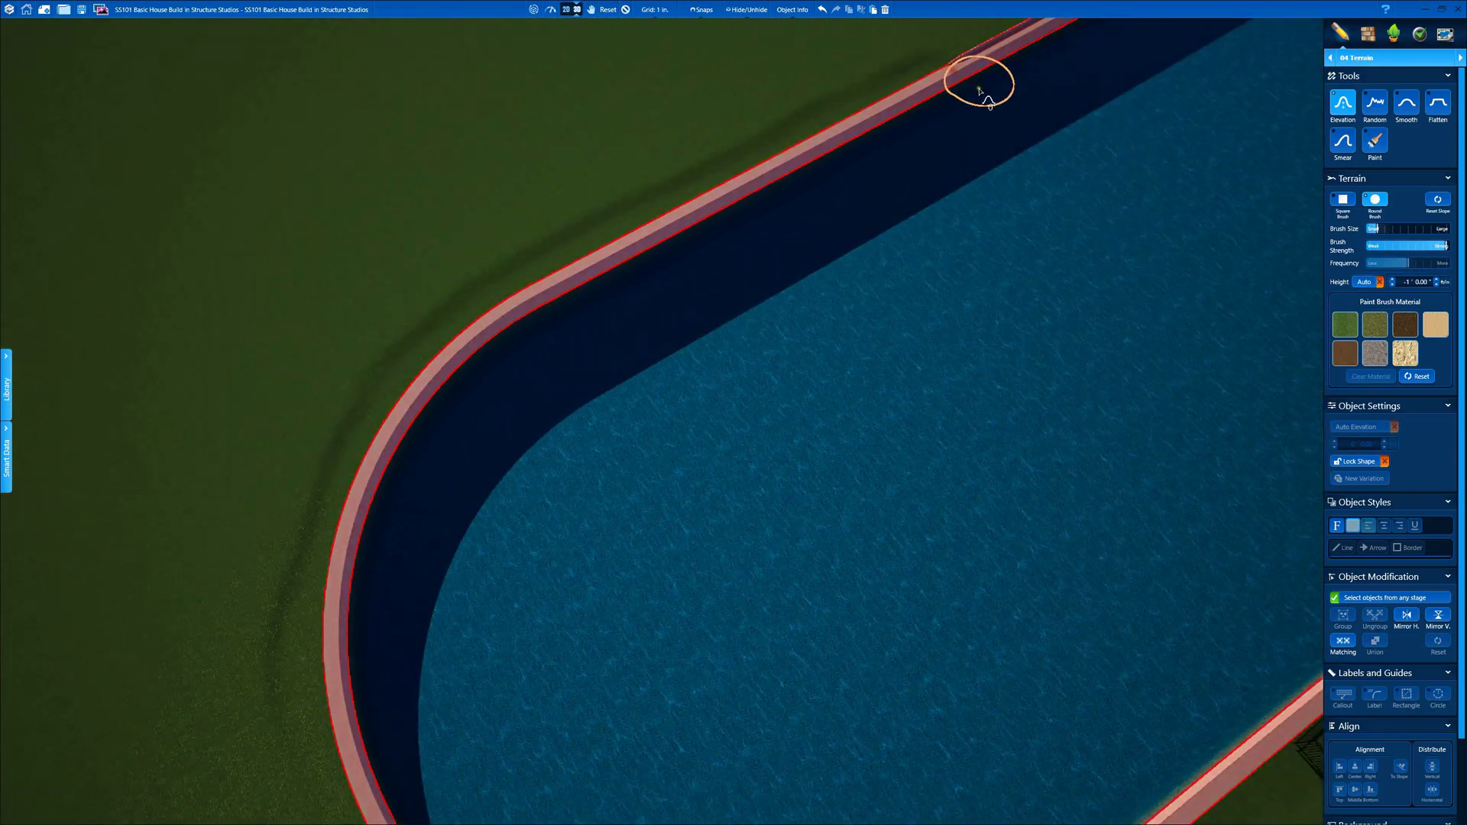
middle_drag(980, 90, 599, 489)
drag(592, 458, 1162, 115)
mouse_move(1162, 115)
middle_down()
mouse_move(465, 32)
mouse_move(537, 30)
middle_up()
drag(512, 511, 529, 500)
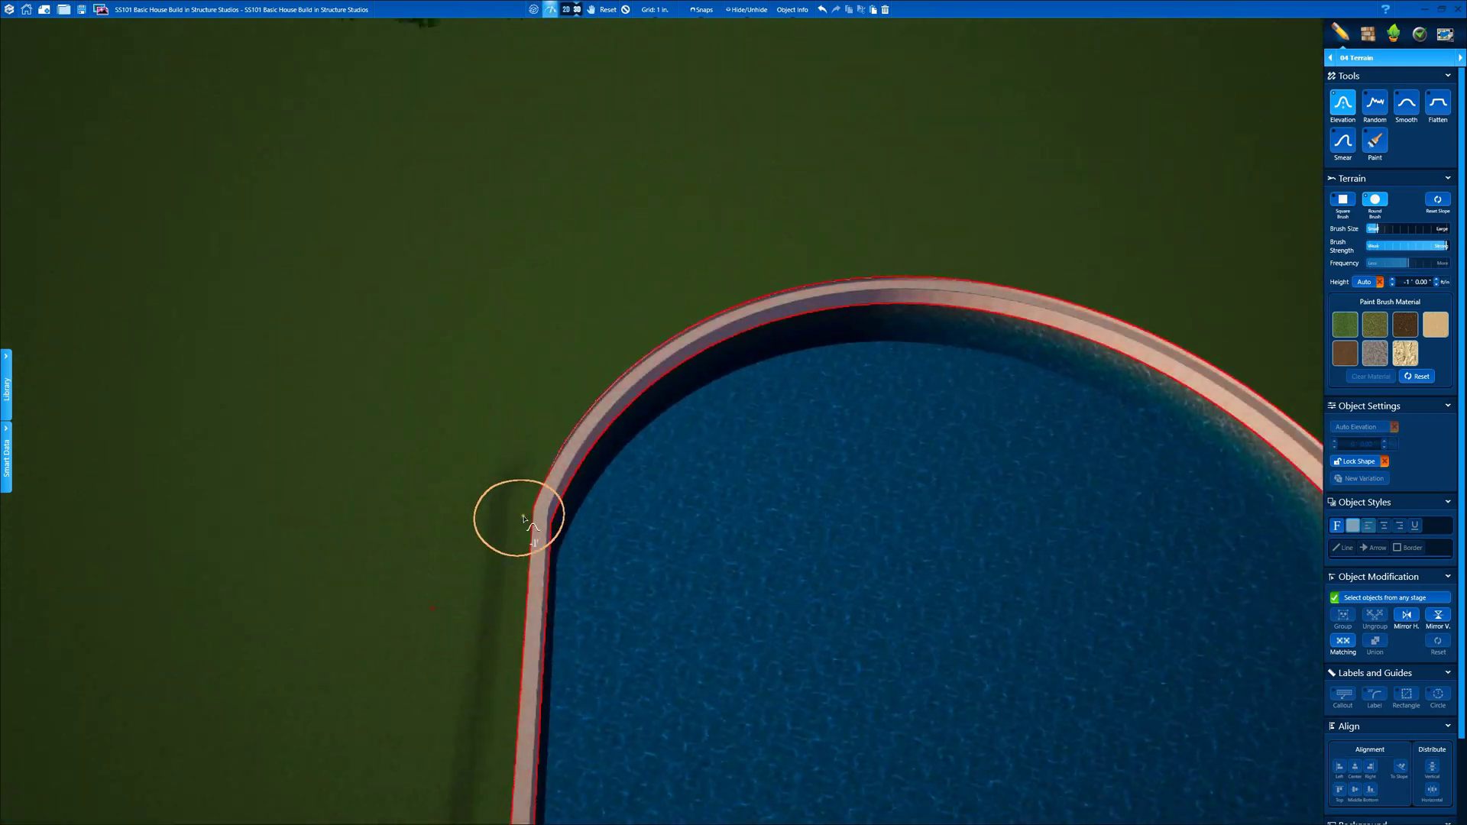
middle_drag(1260, 408, 705, 321)
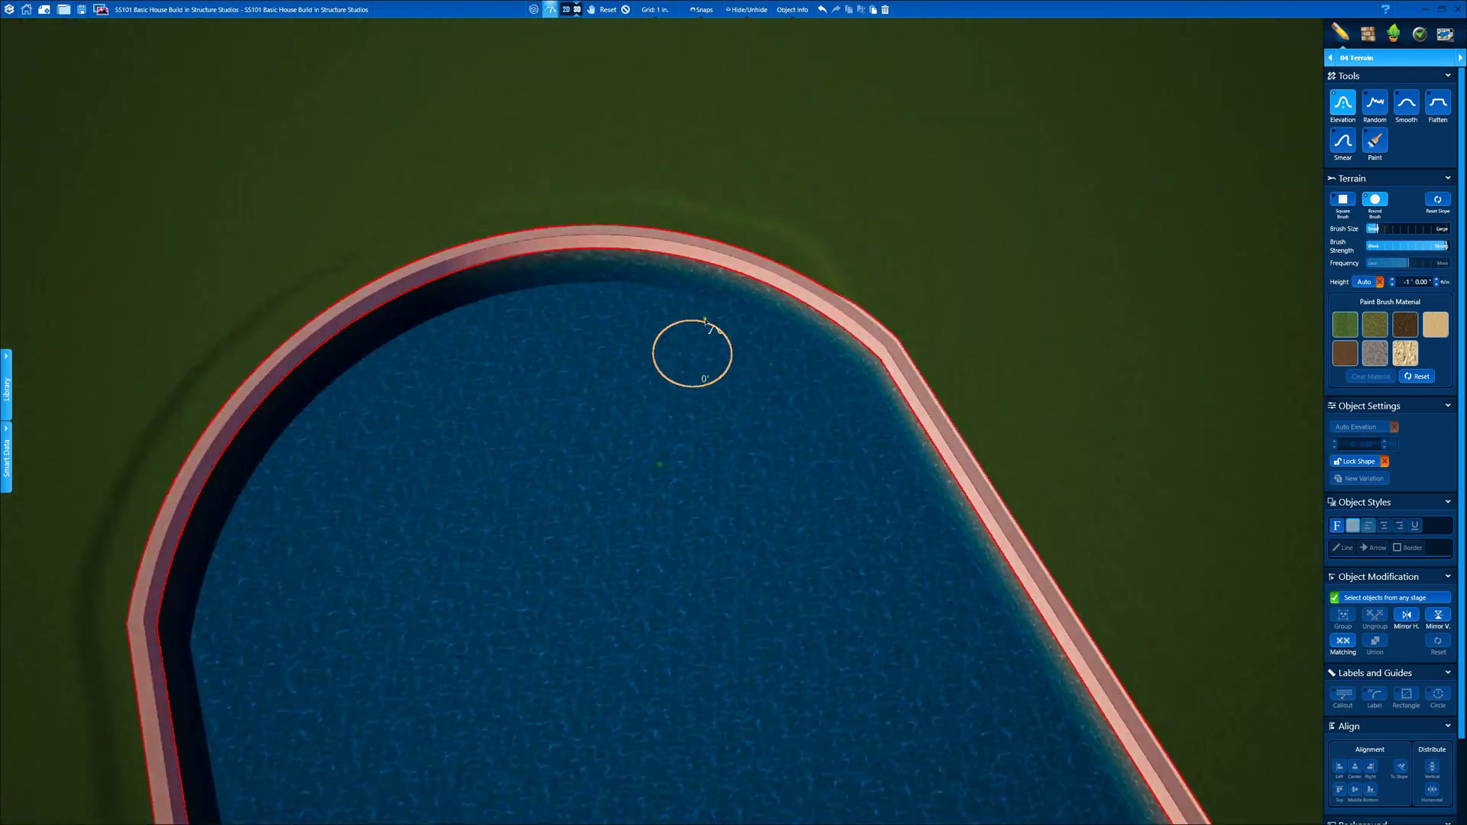
drag(1009, 559, 1108, 668)
mouse_move(1108, 668)
middle_down()
mouse_move(819, 445)
mouse_move(541, 458)
middle_up()
- Smooth the lowered terrain between the houses and the seawall using a larger Smooth brush
scroll(540, 428, down, 2)
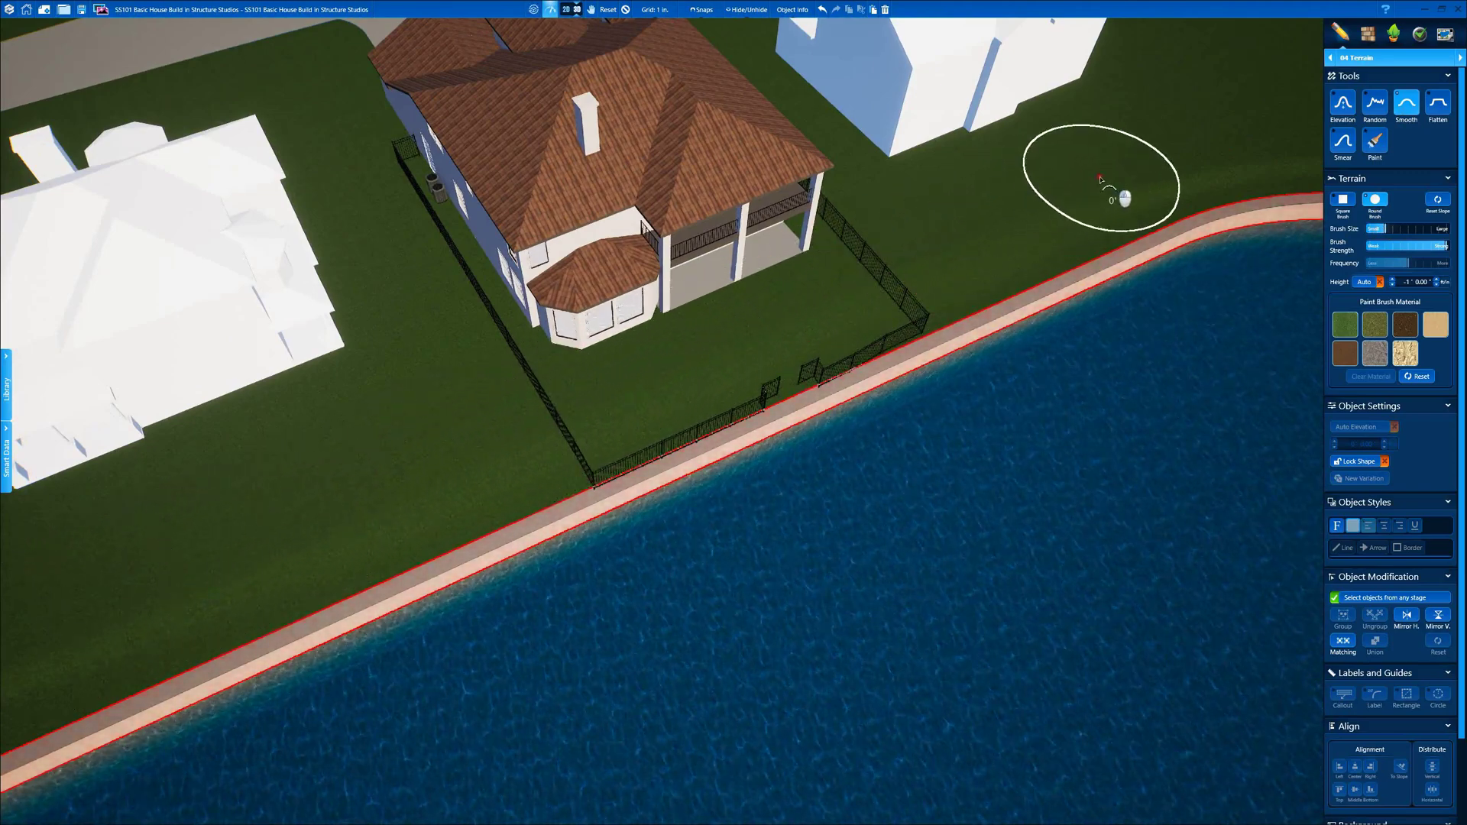
right_drag(672, 428, 731, 242)
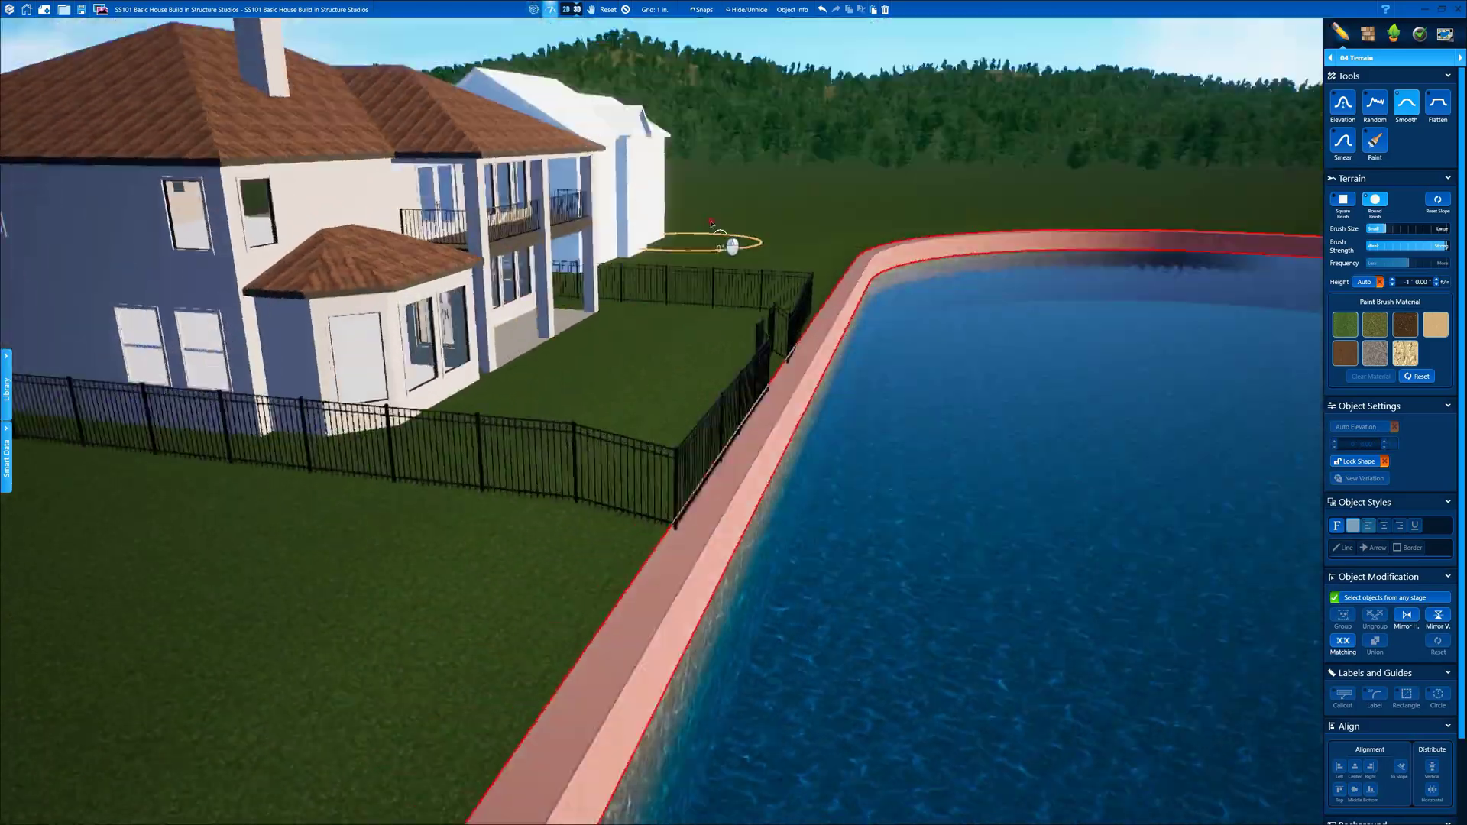
scroll(730, 242, up, 3)
- Apply the Oak Vertical wood material to the seawall's face with a gray-brown tint
click(684, 383)
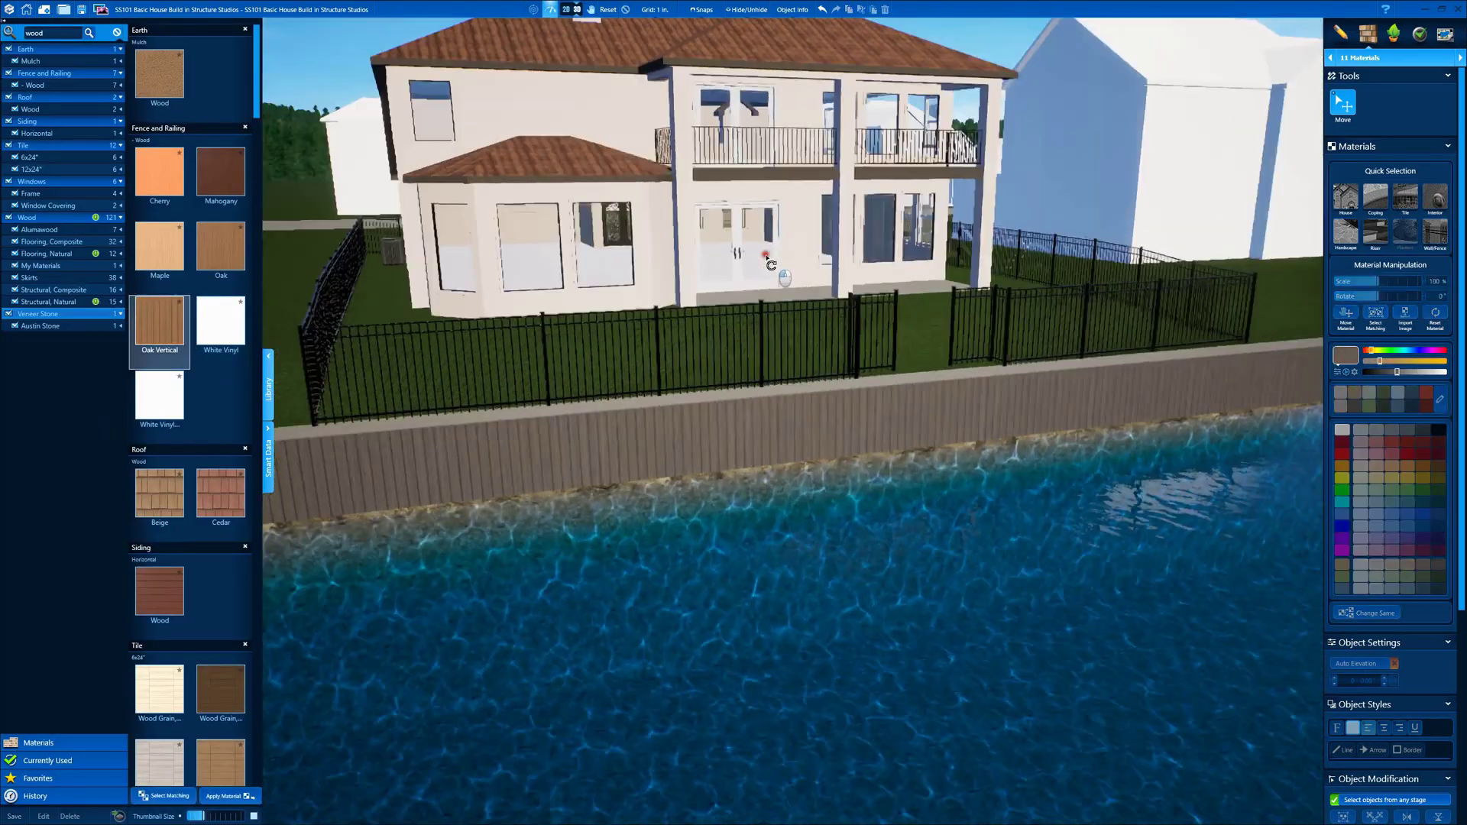
drag(722, 401, 891, 389)
- Raise the lake's height so the water sits closer to the top of the seawall
click(1368, 58)
click(1382, 144)
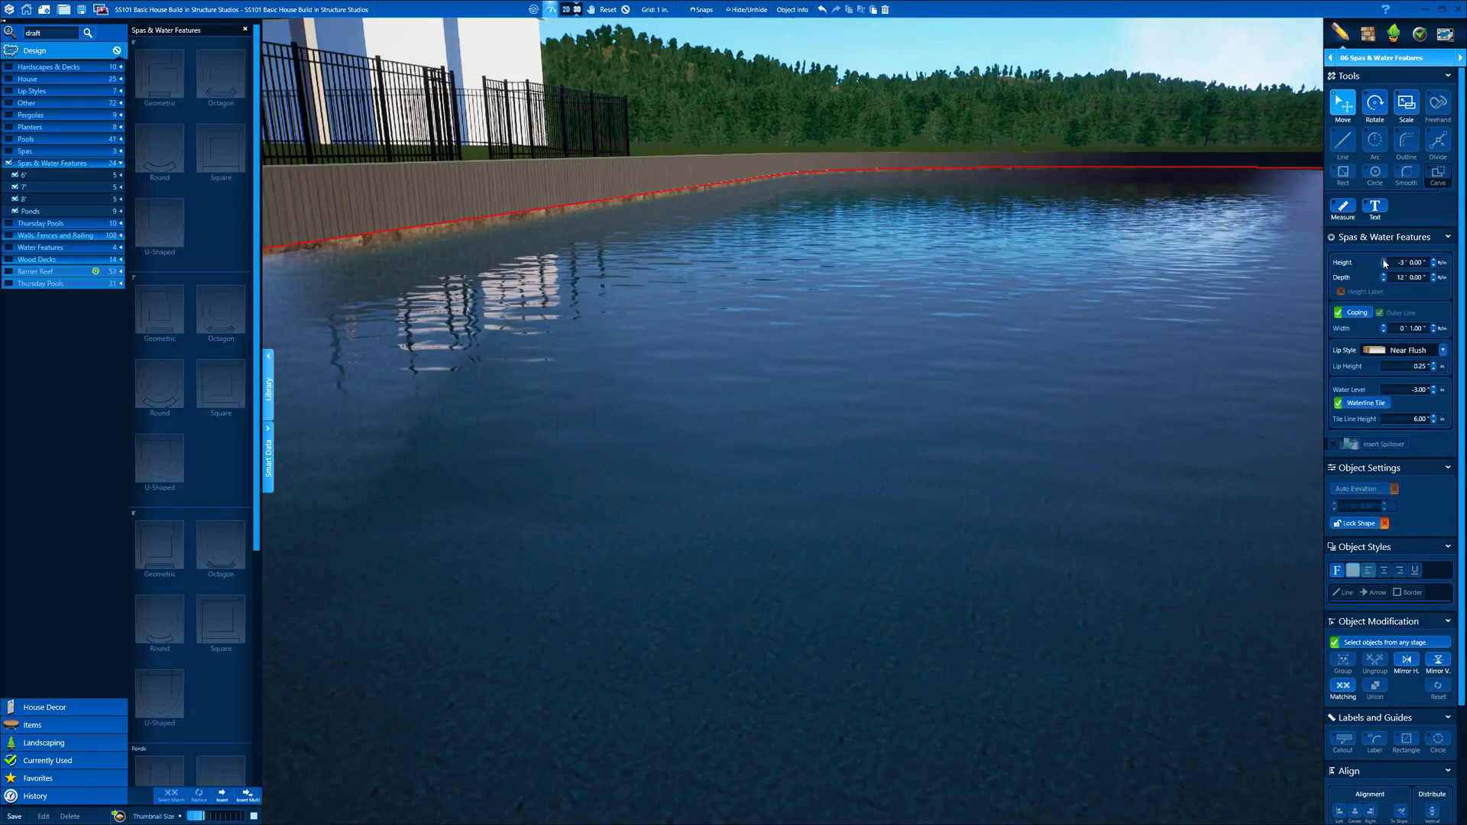
click(1384, 260)
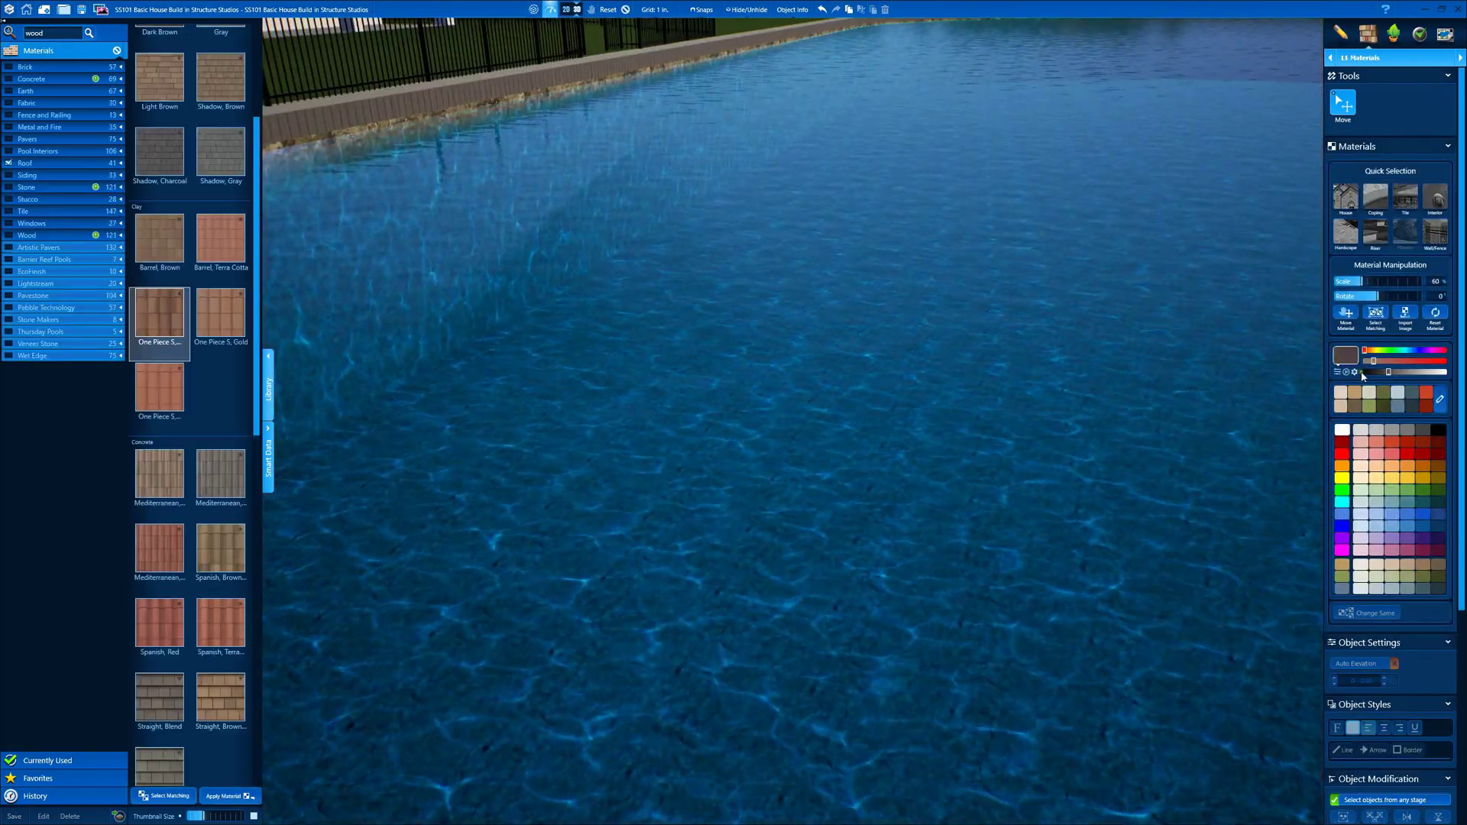
- Darken the lake water by setting its material color to black
drag(1388, 372, 1361, 374)
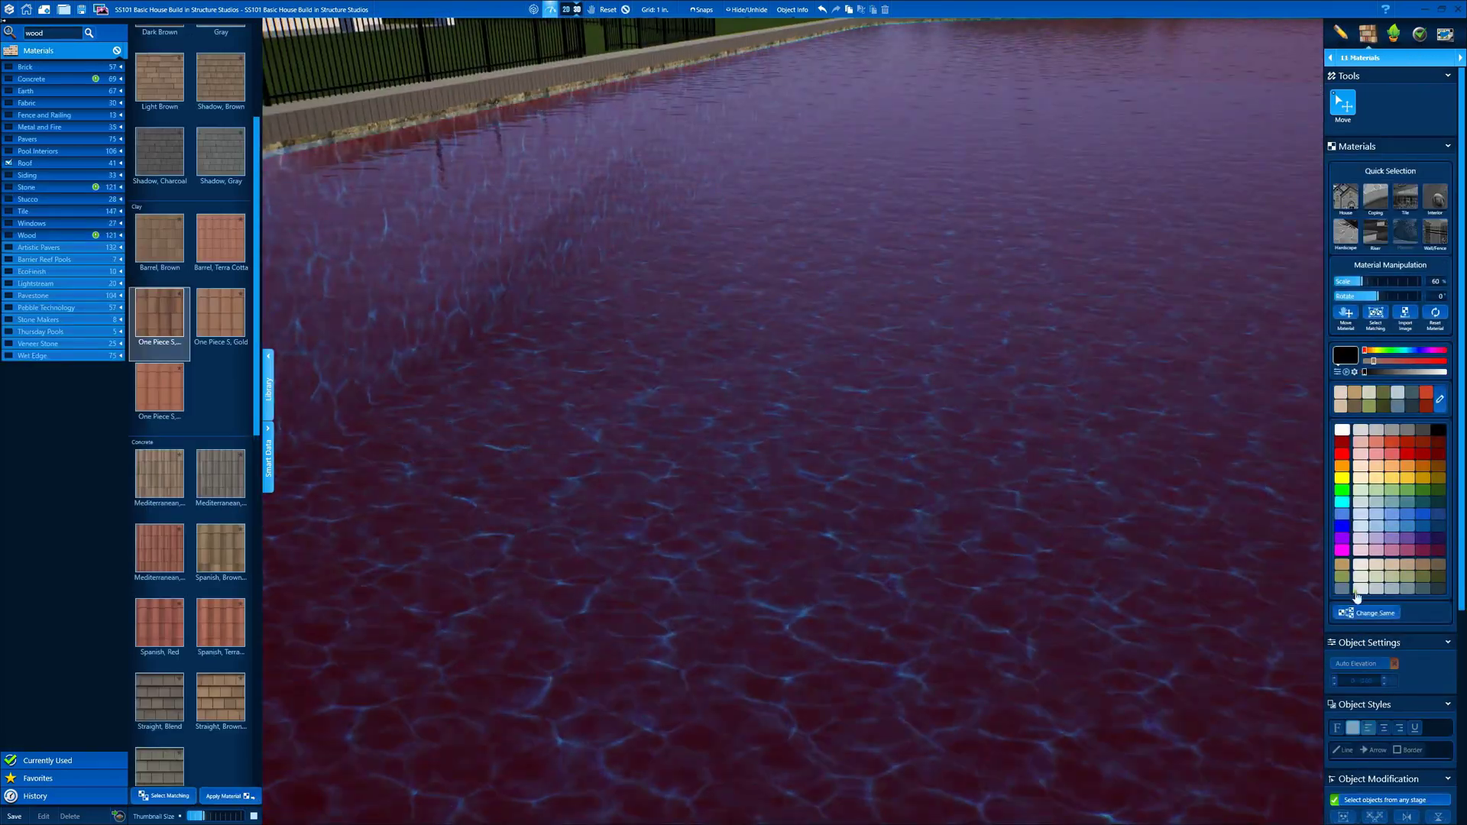
scroll(612, 262, down, 5)
right_drag(612, 262, 273, 380)
key(Escape)
- Trace the stepped dock outline over the aerial image as a custom shape with sides about 5' 2", 7' 2", 9' 1", 1' 2", 6' 6" and 10' 11"
click(1373, 58)
click(1373, 190)
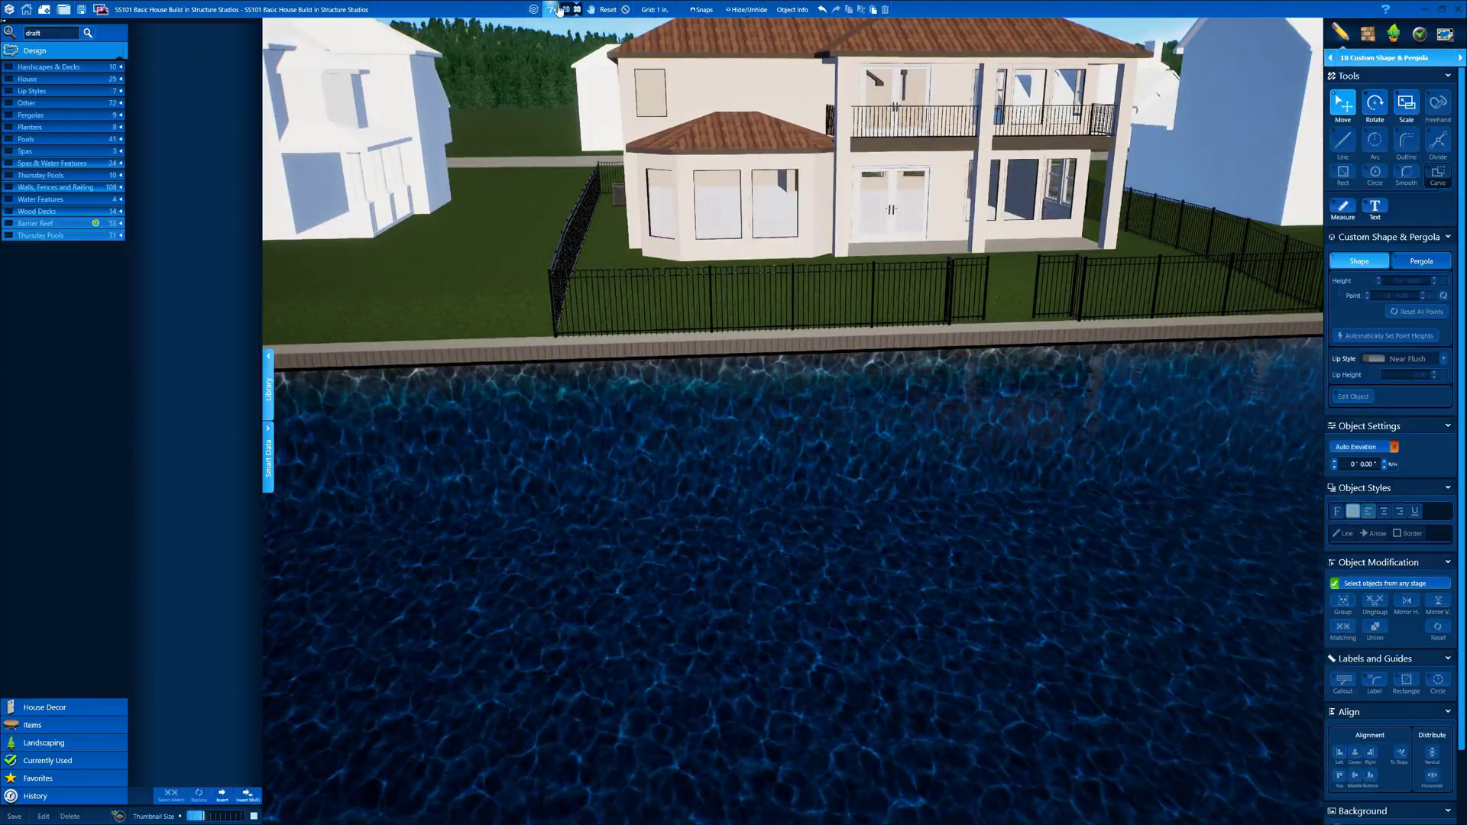
scroll(609, 370, up, 10)
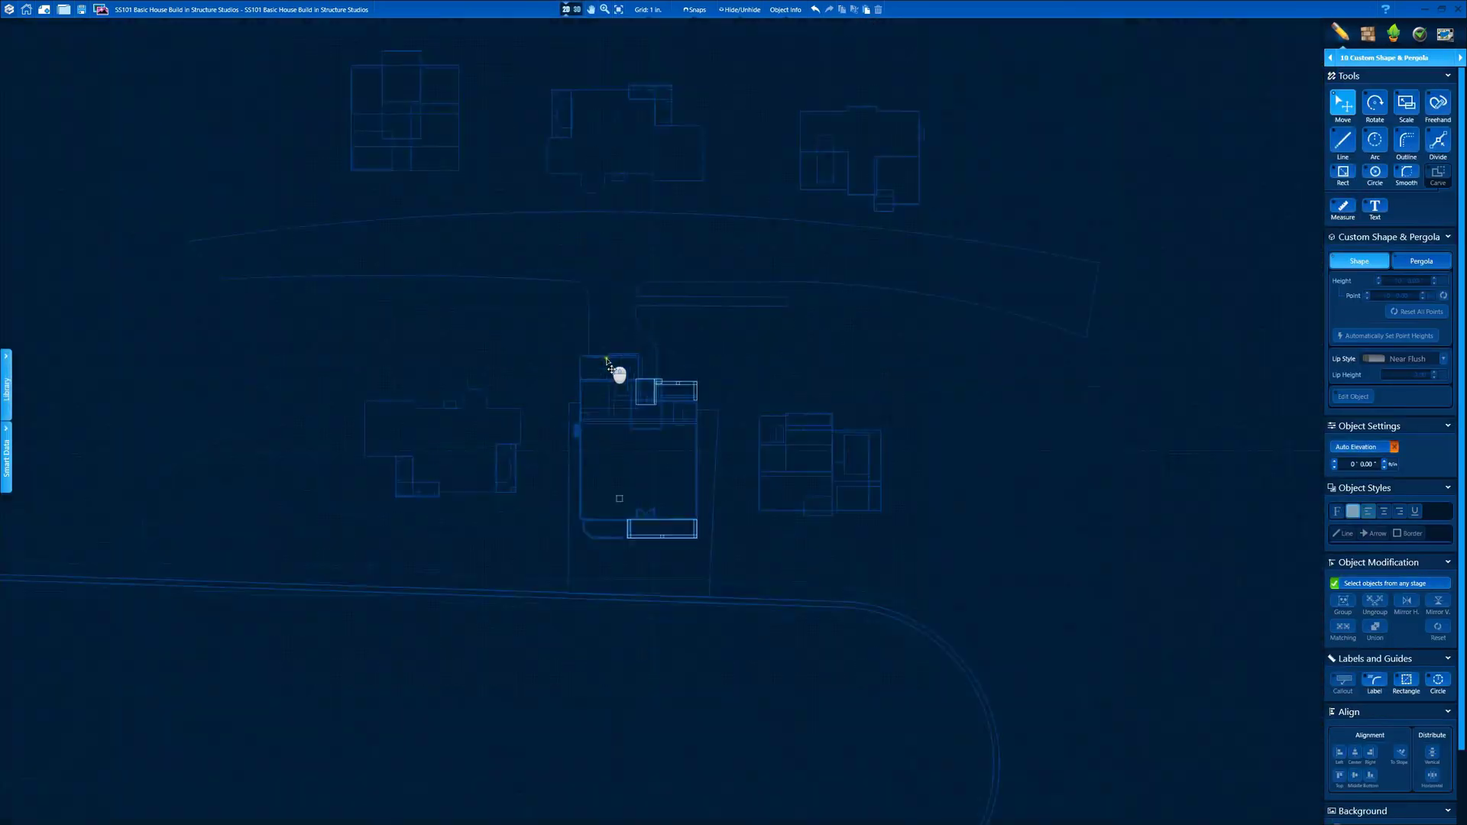
scroll(625, 405, up, 4)
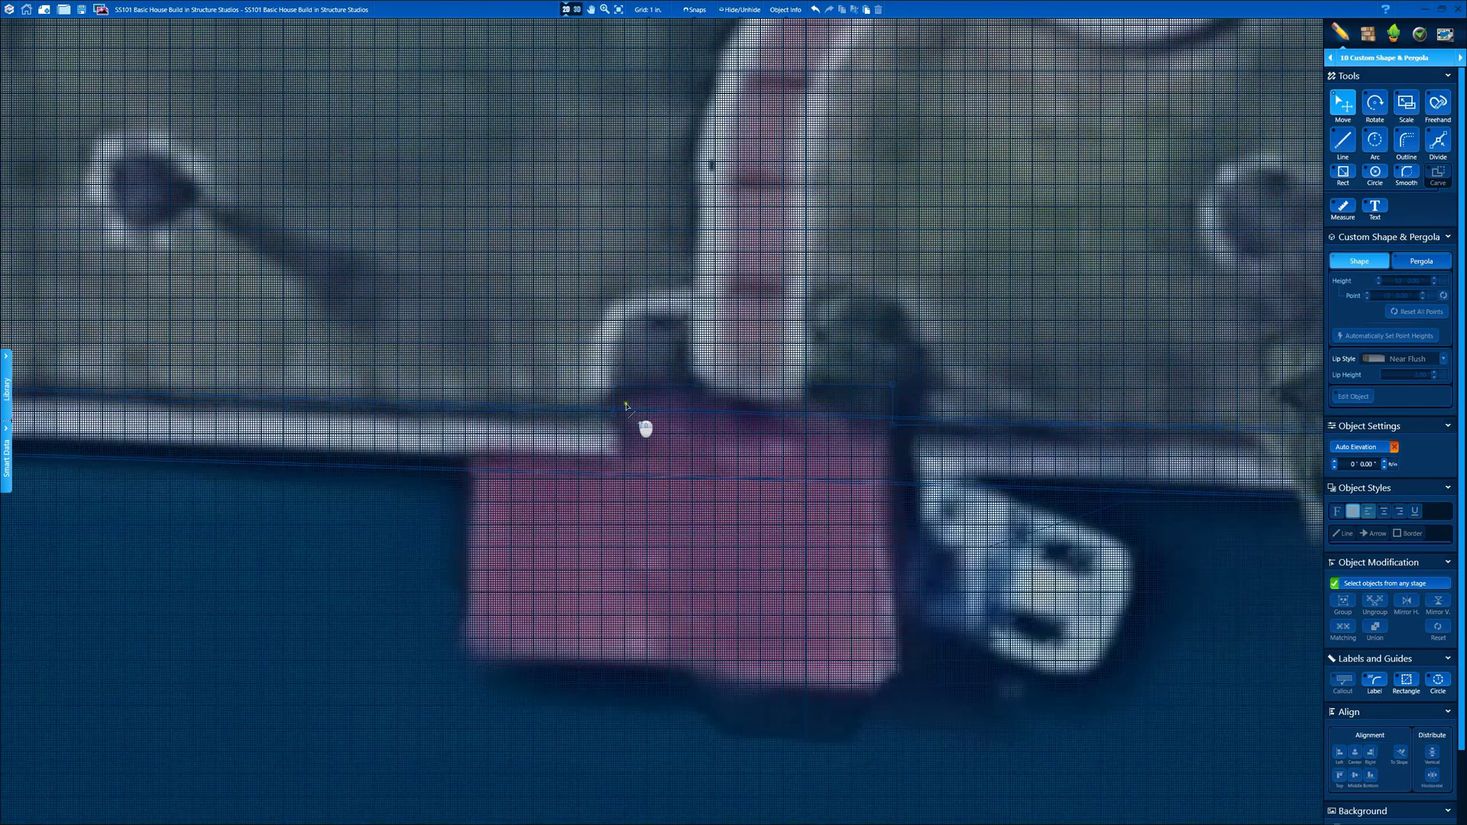
click(613, 387)
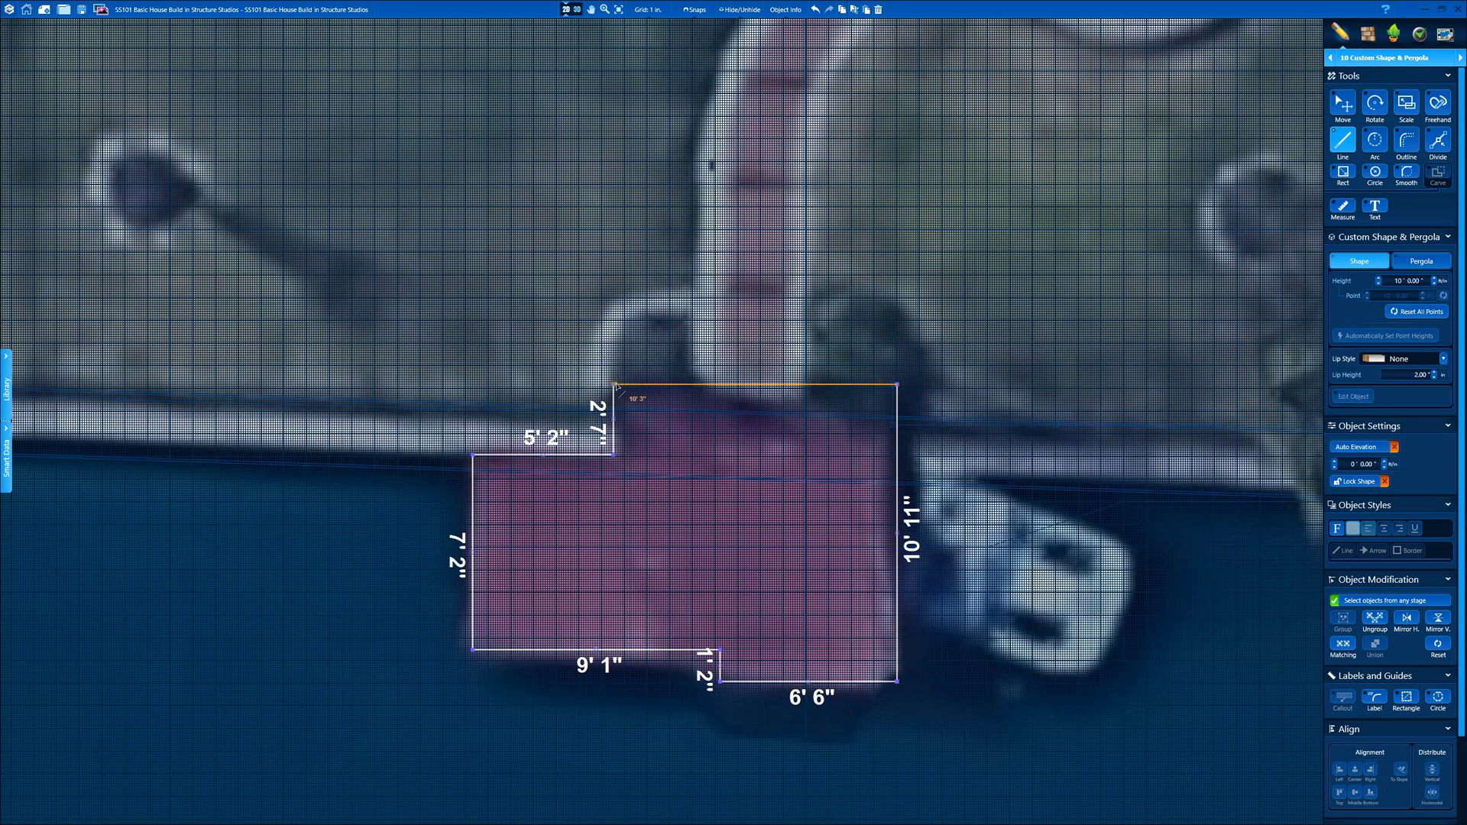
- Adjust the dock outline's shoreward and boat-side edges to fit the aerial image, making the projecting front segment 6' 2" wide
scroll(882, 389, up, 5)
drag(822, 386, 822, 381)
scroll(776, 489, down, 5)
middle_drag(774, 558, 781, 267)
scroll(788, 481, up, 4)
click(1094, 343)
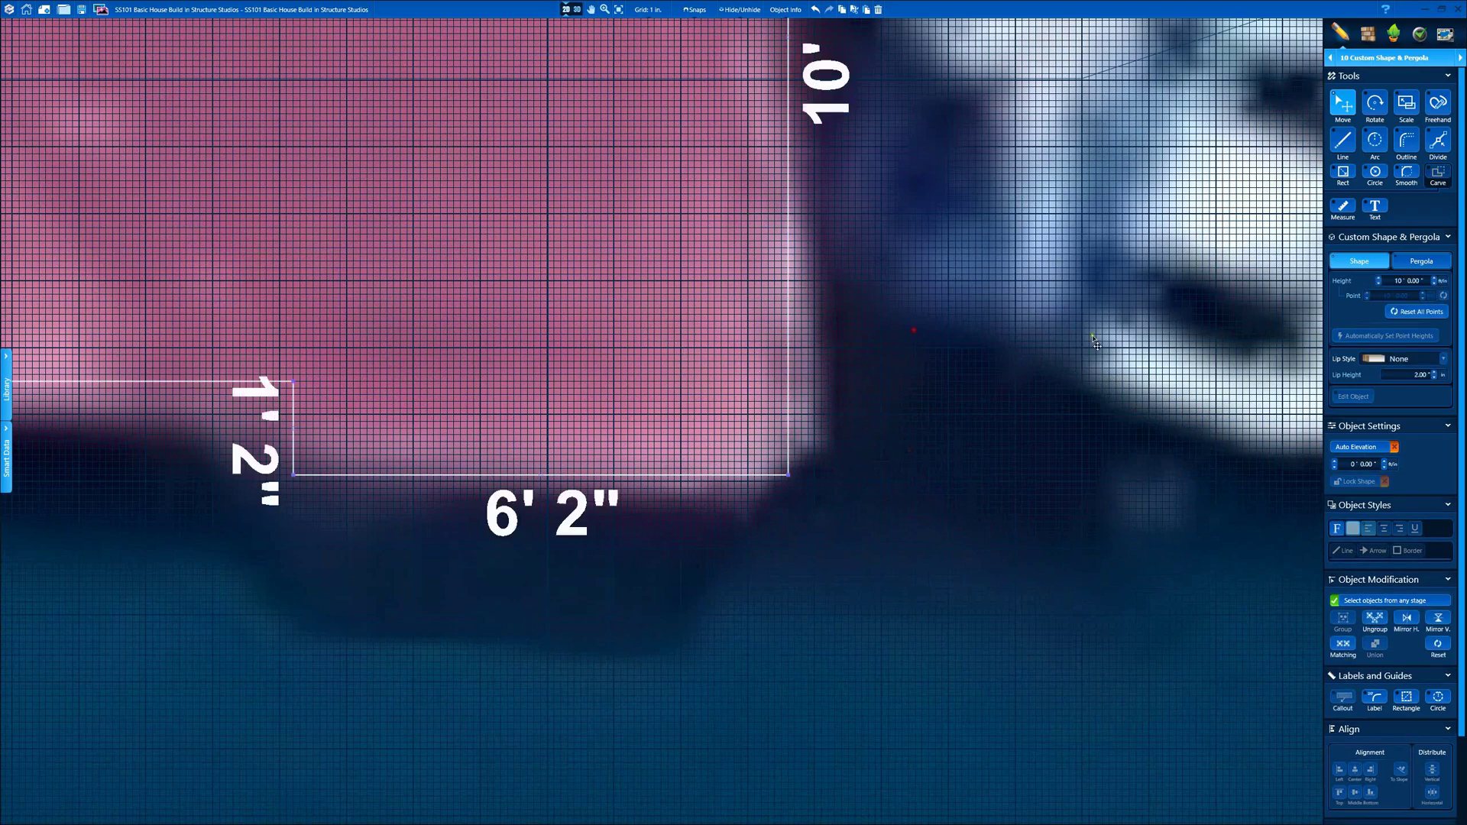
- Set the dock shape's height to 1' and its elevation to -1' 11"
click(577, 9)
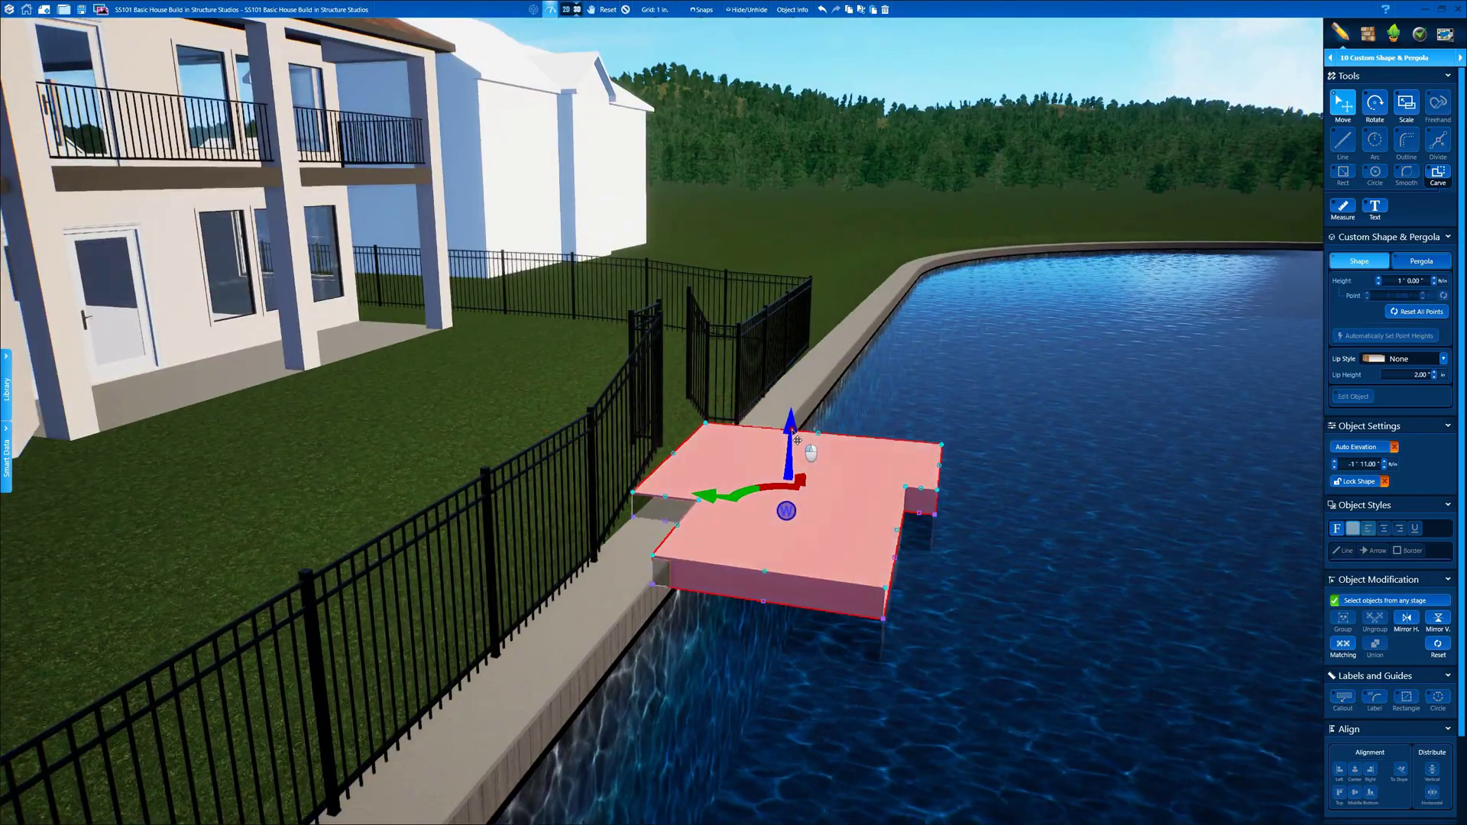
click(617, 9)
click(618, 9)
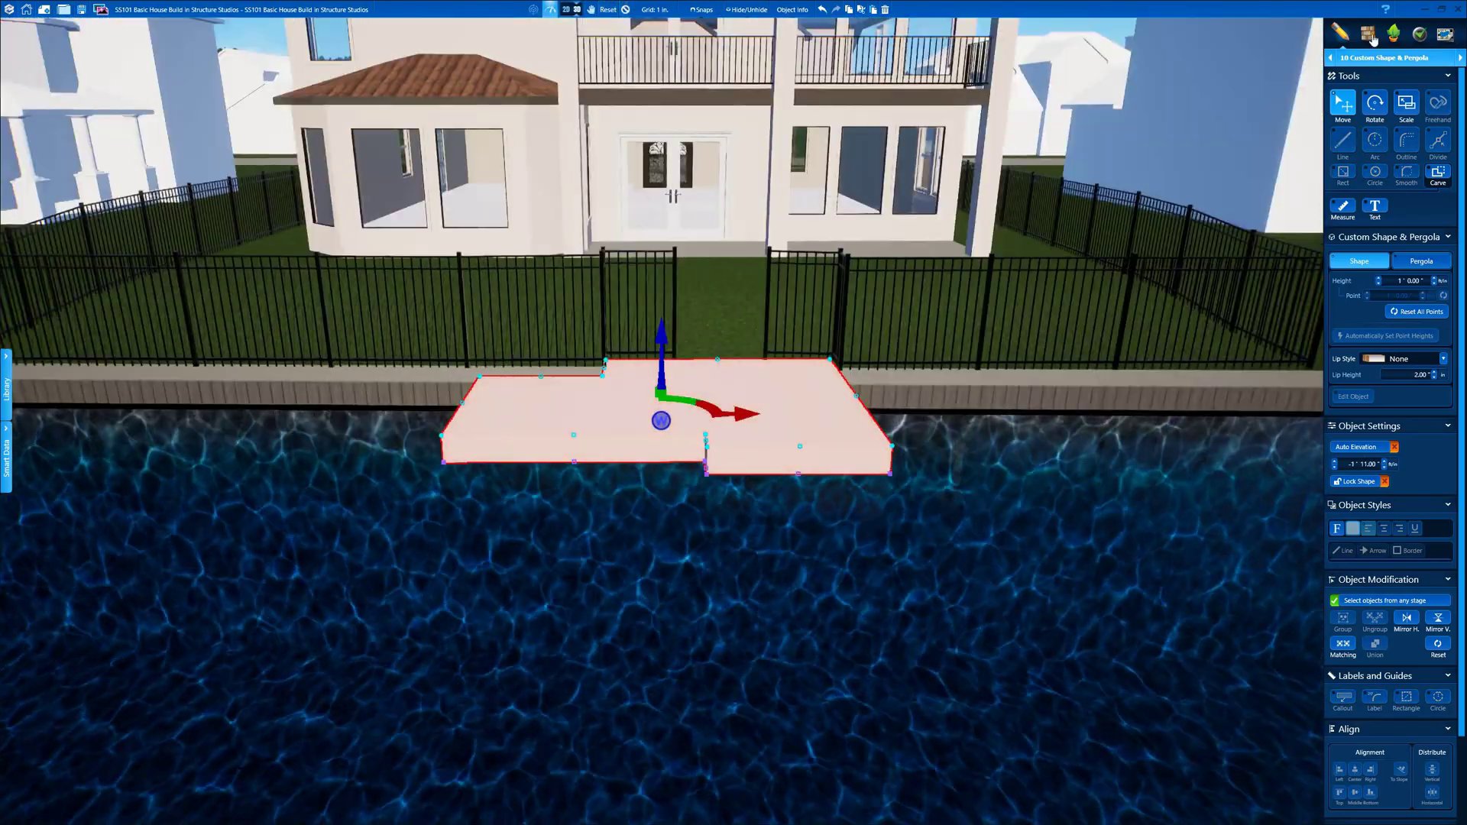
- Apply a reddish-orange 5" Staggered composite wood flooring material to the dock
click(1368, 33)
right_drag(1045, 416, 902, 404)
click(657, 397)
scroll(150, 533, up, 3)
click(9, 163)
click(9, 235)
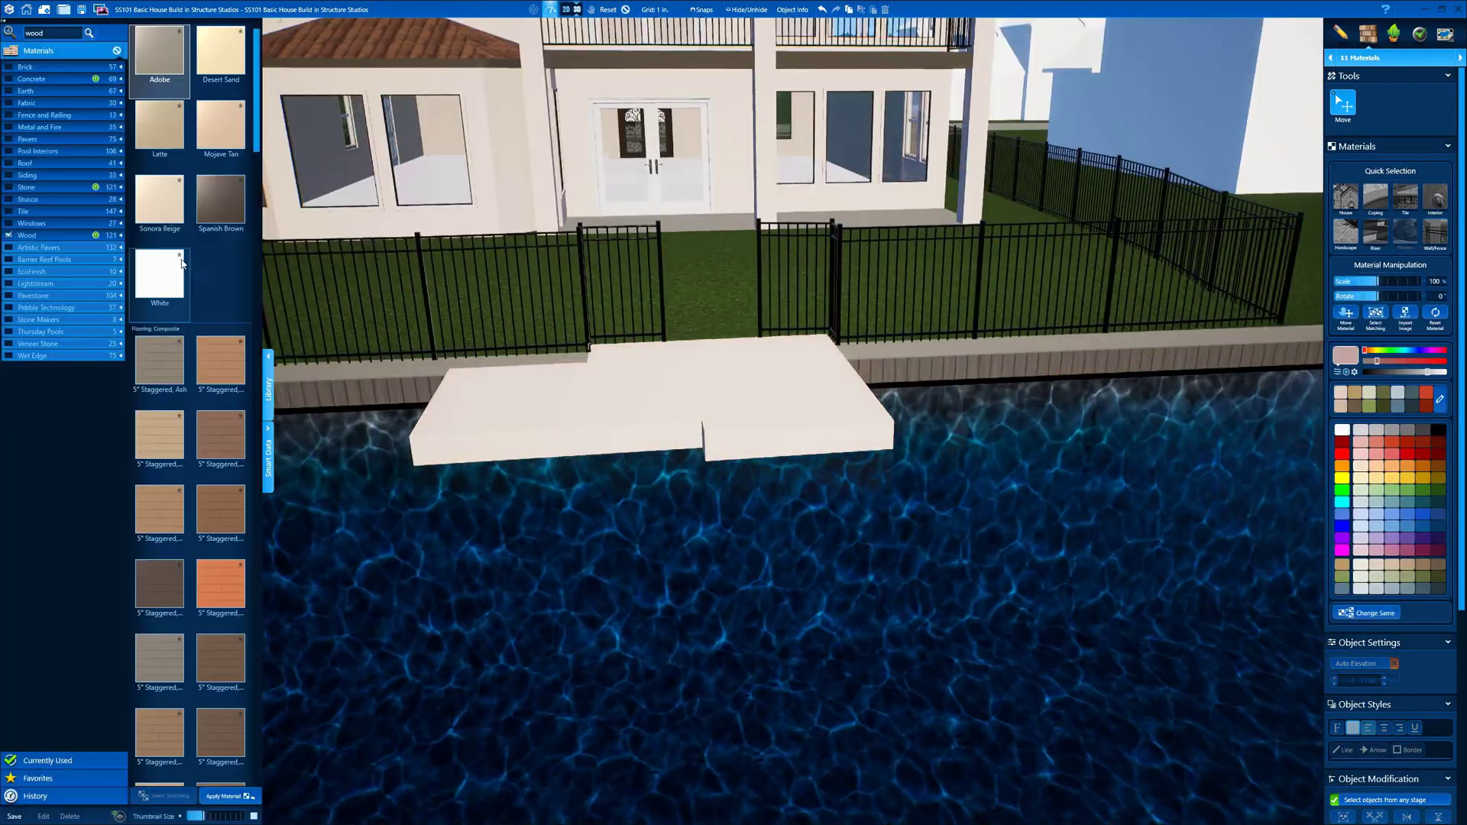
double_click(220, 582)
- Darken the dock's wood color slightly and check it from a lower view along the seawall
right_drag(868, 377, 871, 473)
click(753, 344)
drag(1397, 372, 1391, 372)
click(636, 107)
scroll(635, 120, down, 3)
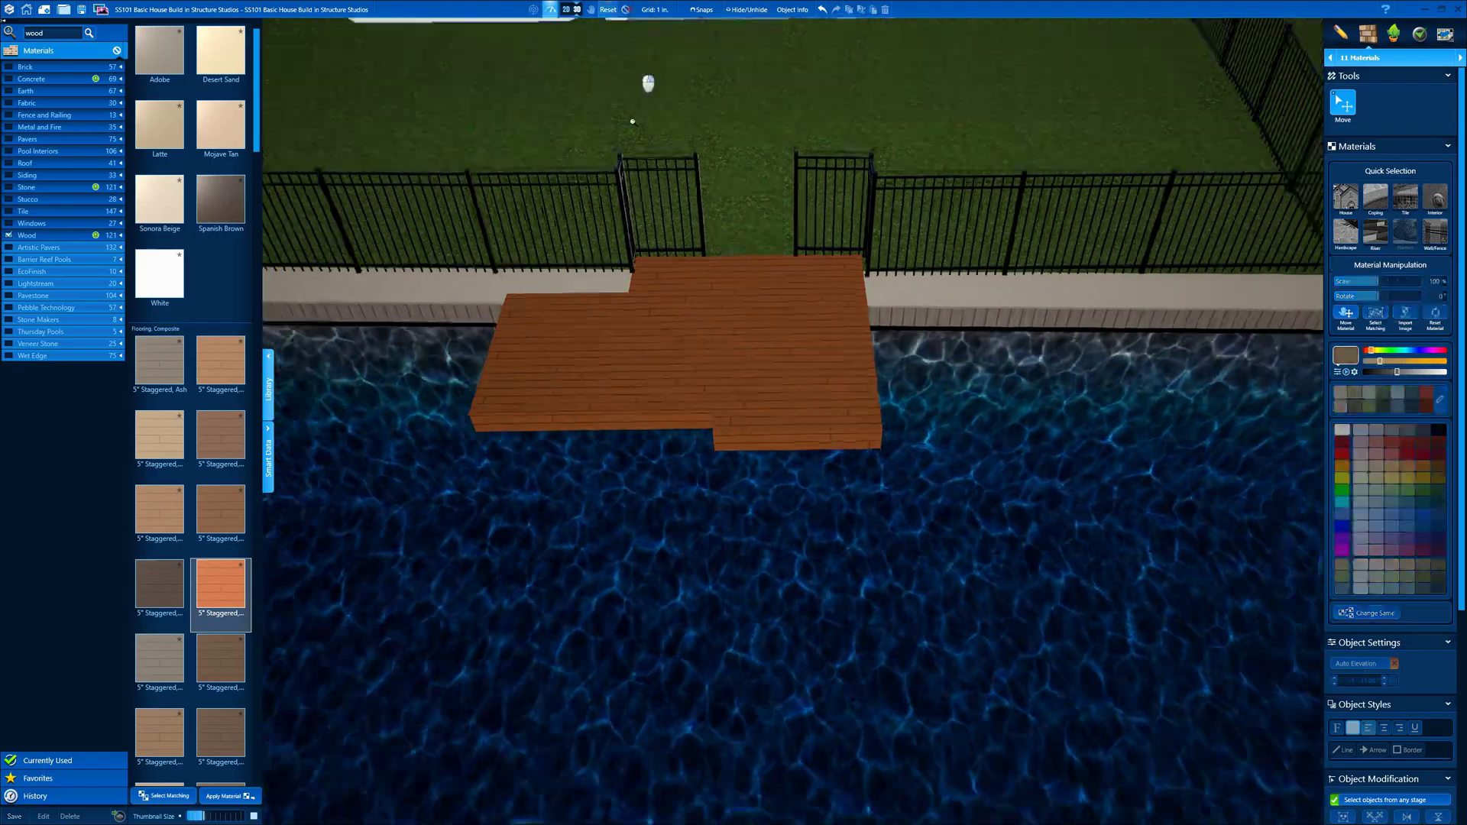
right_drag(635, 121, 766, 151)
scroll(813, 308, up, 5)
right_drag(887, 324, 1019, 121)
scroll(1020, 120, down, 5)
- Draw a 5" square support post in the dock's outer front corner, with a height of 17' and an elevation of -15'
click(1368, 58)
click(1358, 185)
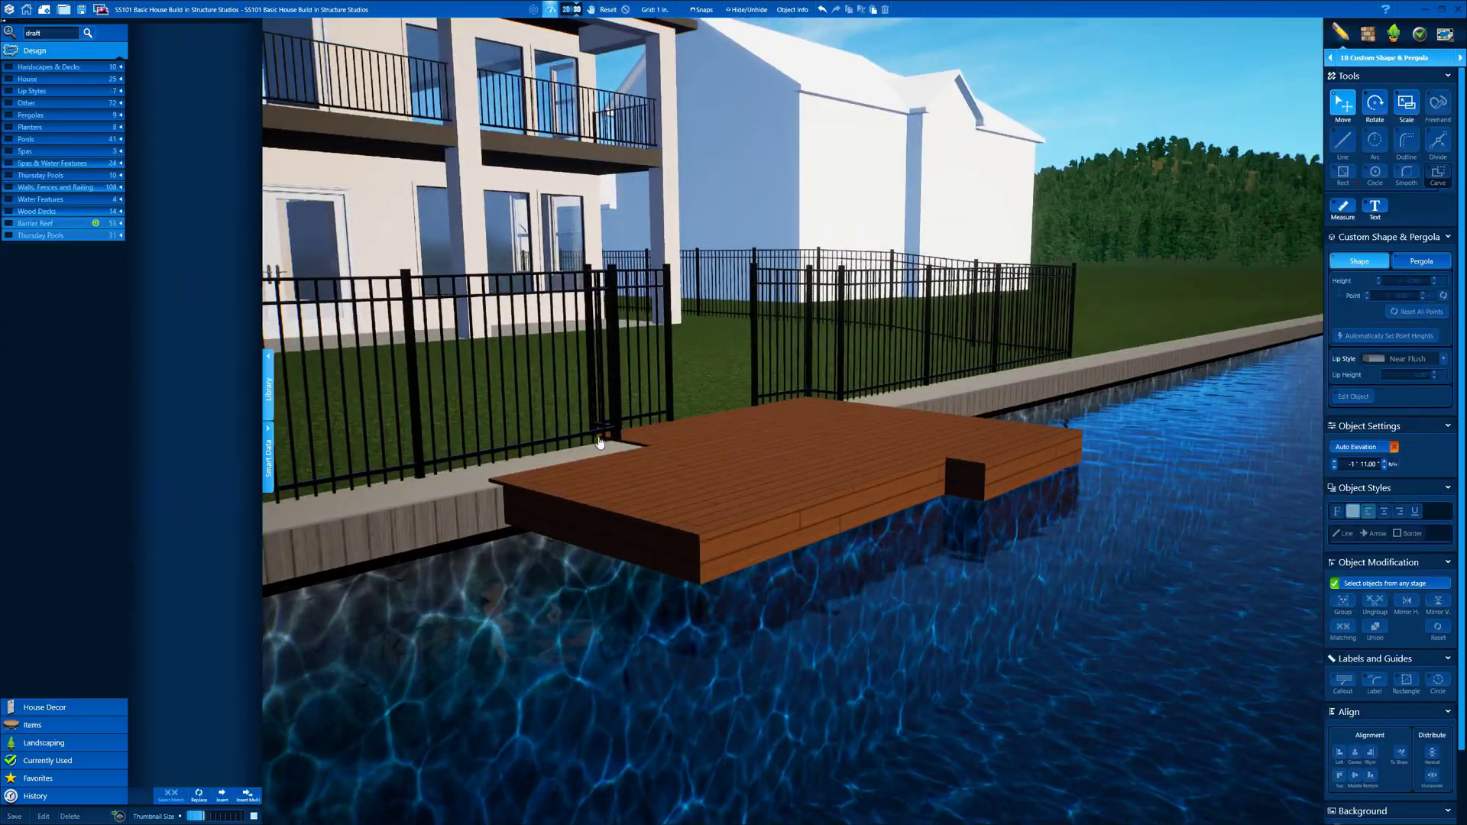
click(566, 10)
click(1343, 141)
scroll(684, 435, up, 5)
right_drag(685, 435, 909, 200)
scroll(909, 200, up, 5)
click(912, 333)
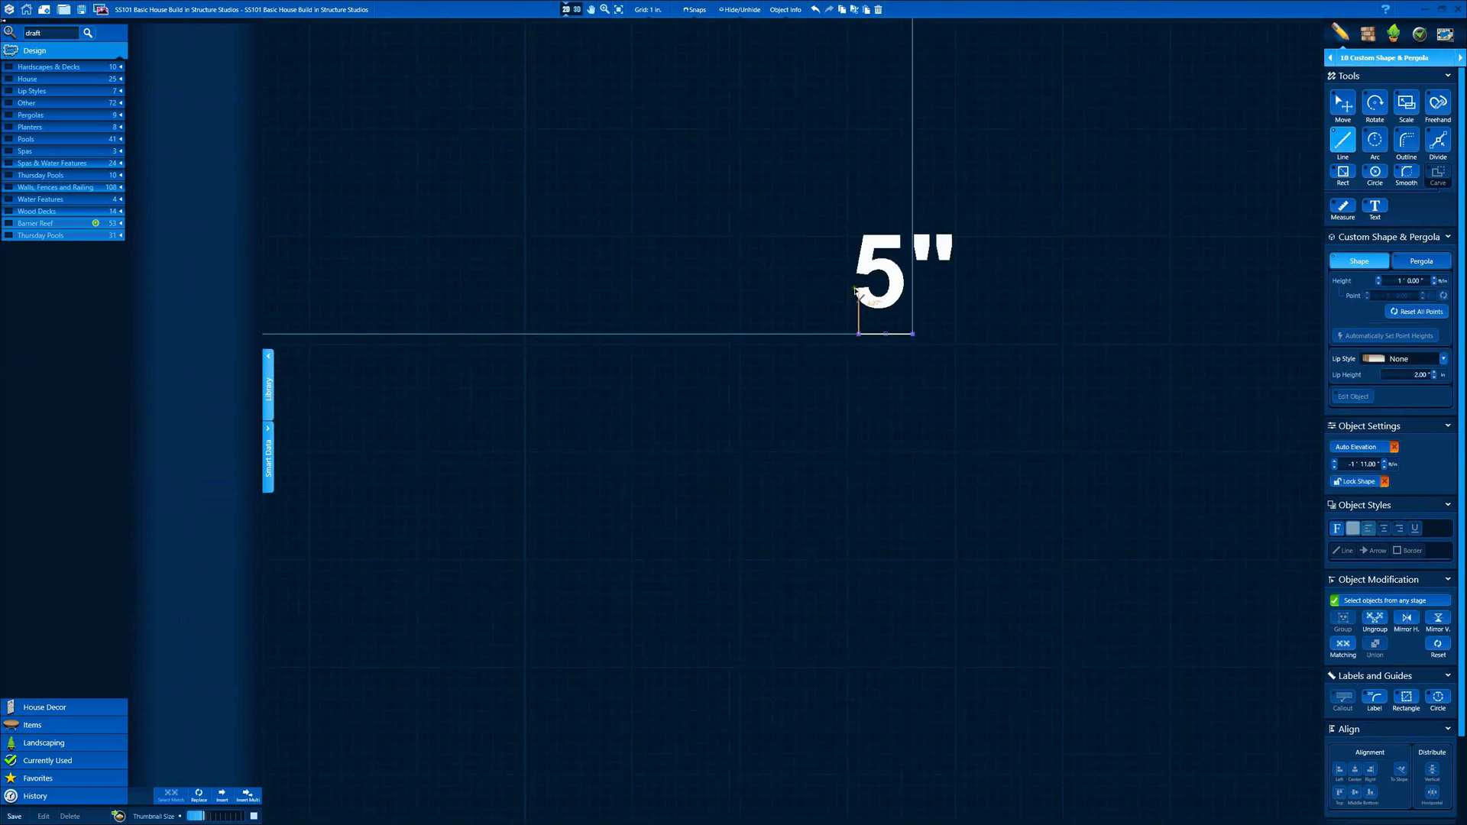
click(577, 9)
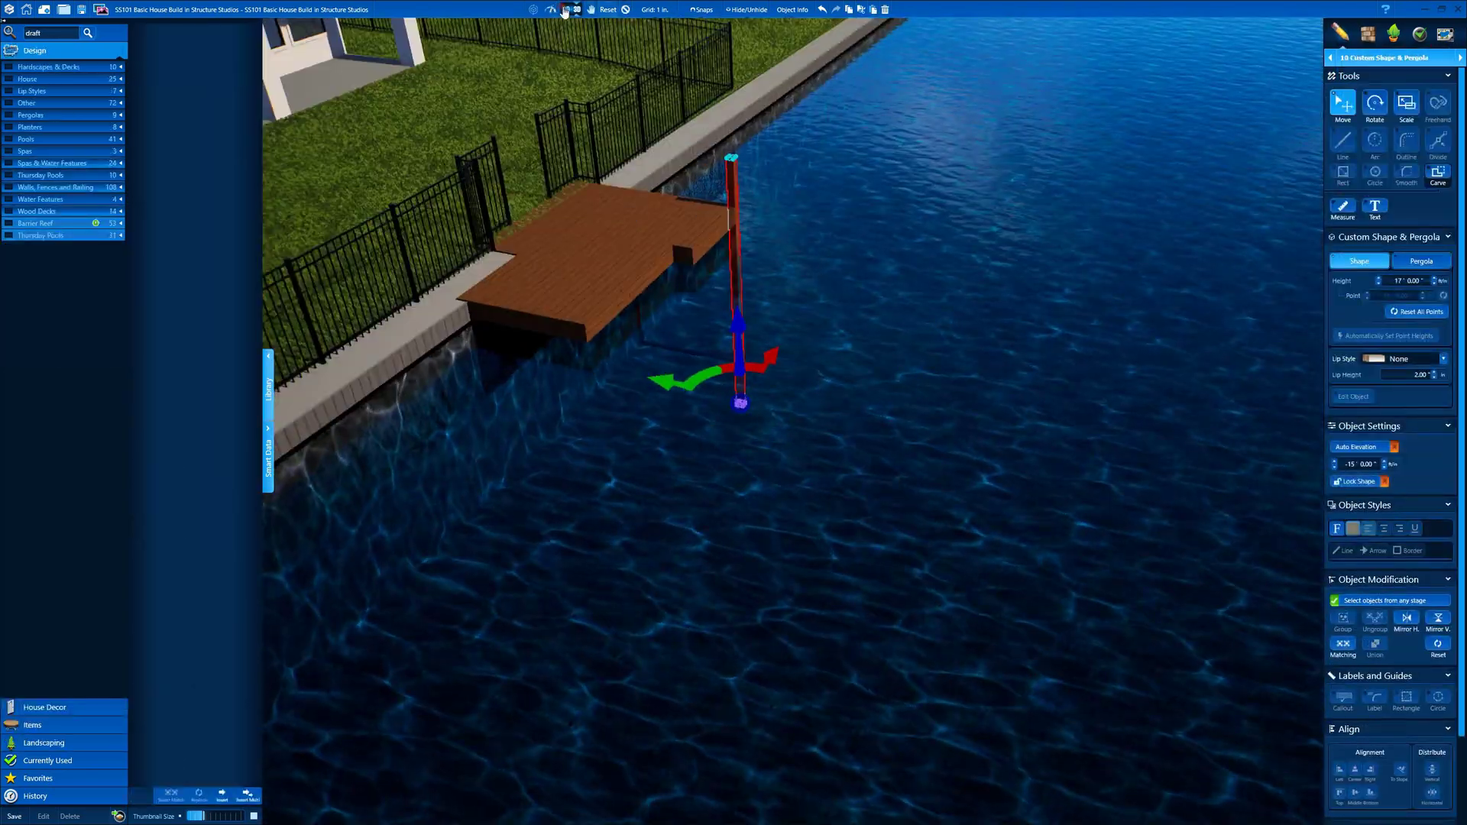
- Hide the measurements in the 2D plan and place a copy of the post at the outer corner of the dock's front notch
click(566, 9)
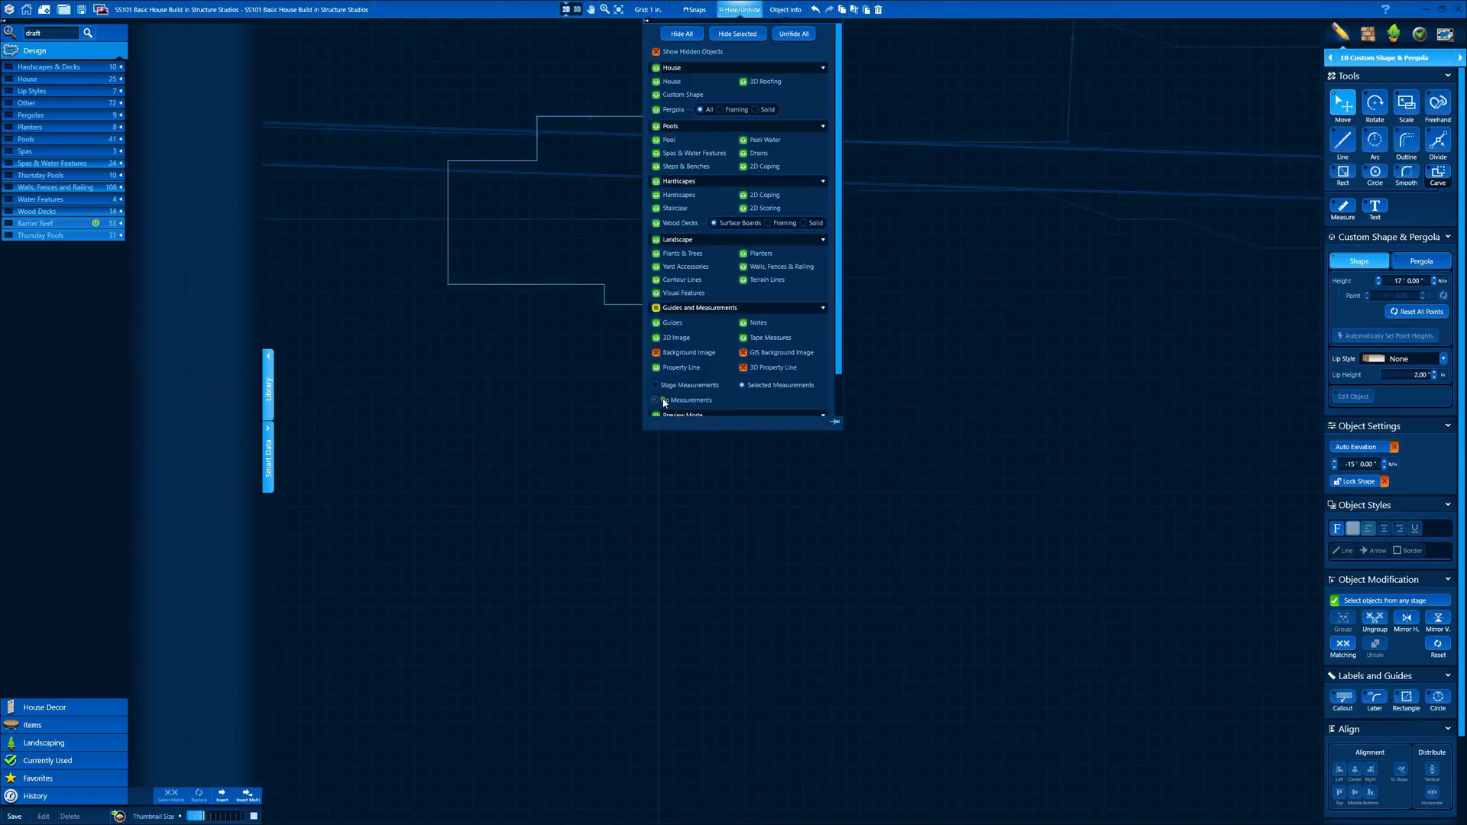
scroll(842, 326, up, 5)
drag(822, 301, 818, 300)
middle_drag(814, 287, 804, 352)
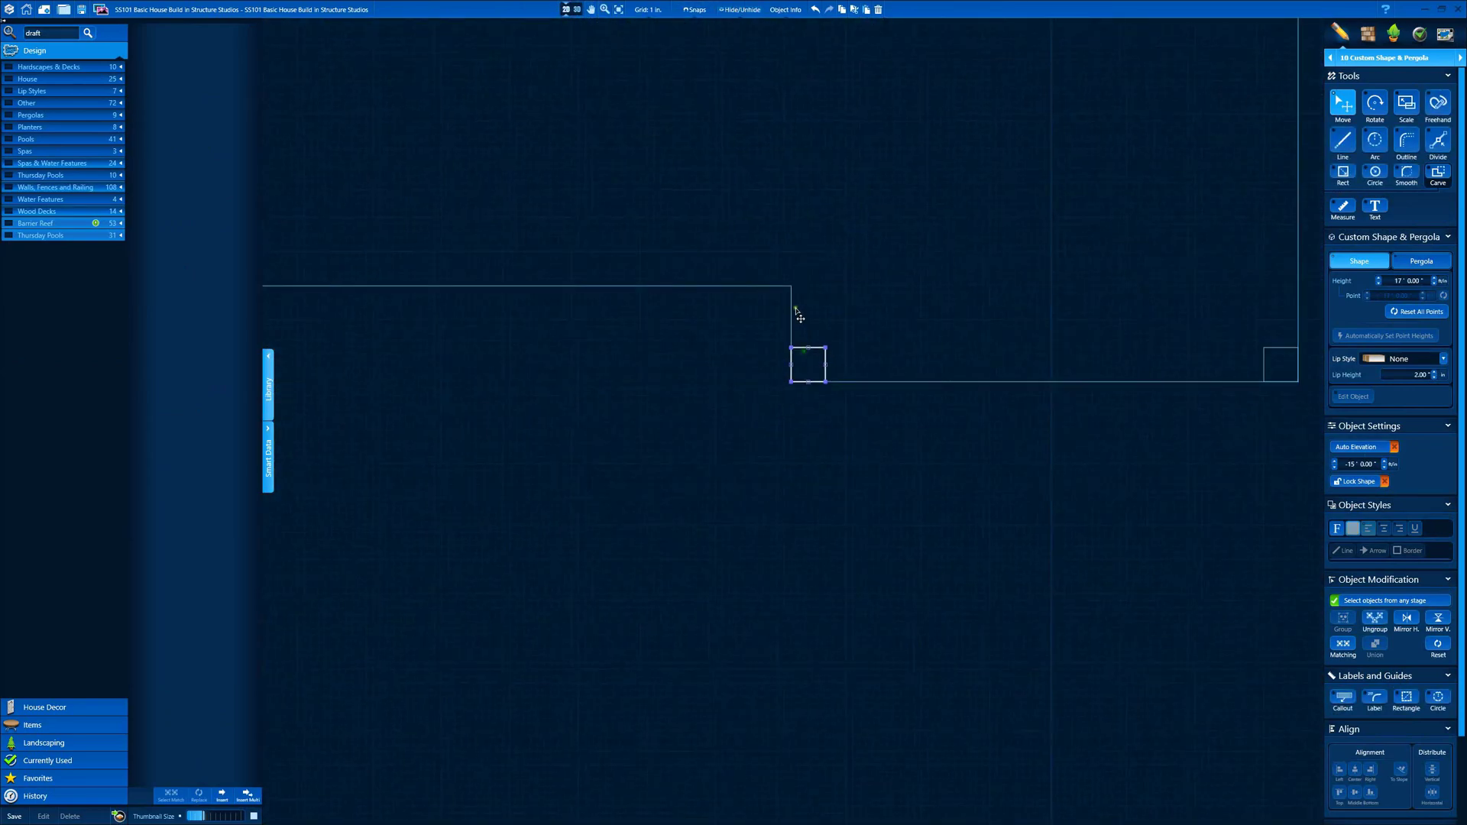
- Place more post copies at the notch's inner corner, the dock's opposite front corner, and partway along its long side
middle_drag(751, 286, 1244, 393)
key(ctrl+v)
click(541, 374)
scroll(566, 336, down, 5)
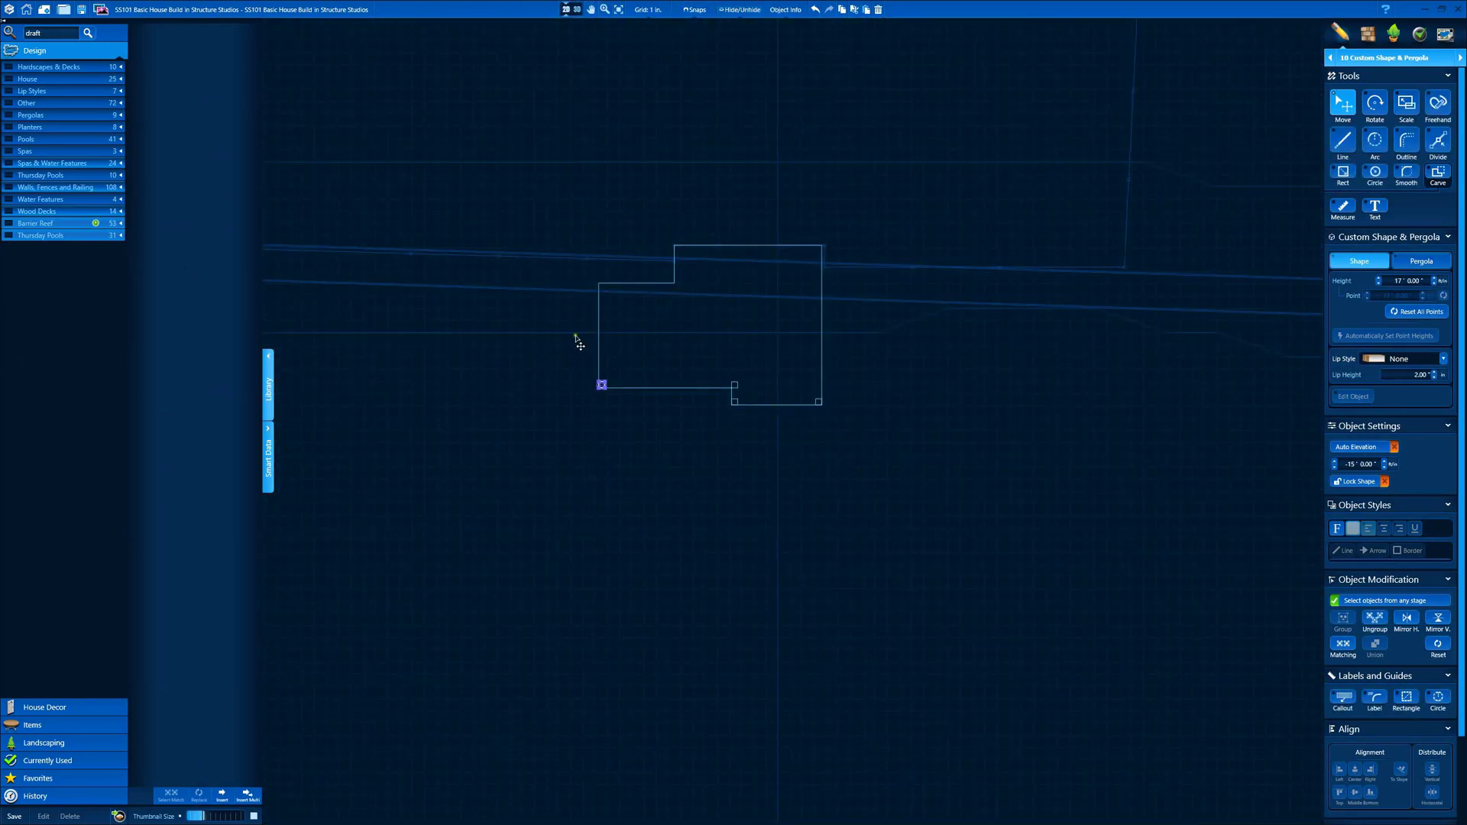
scroll(662, 322, up, 1)
mouse_move(661, 322)
middle_down()
mouse_move(885, 354)
mouse_move(676, 345)
middle_up()
scroll(844, 370, up, 5)
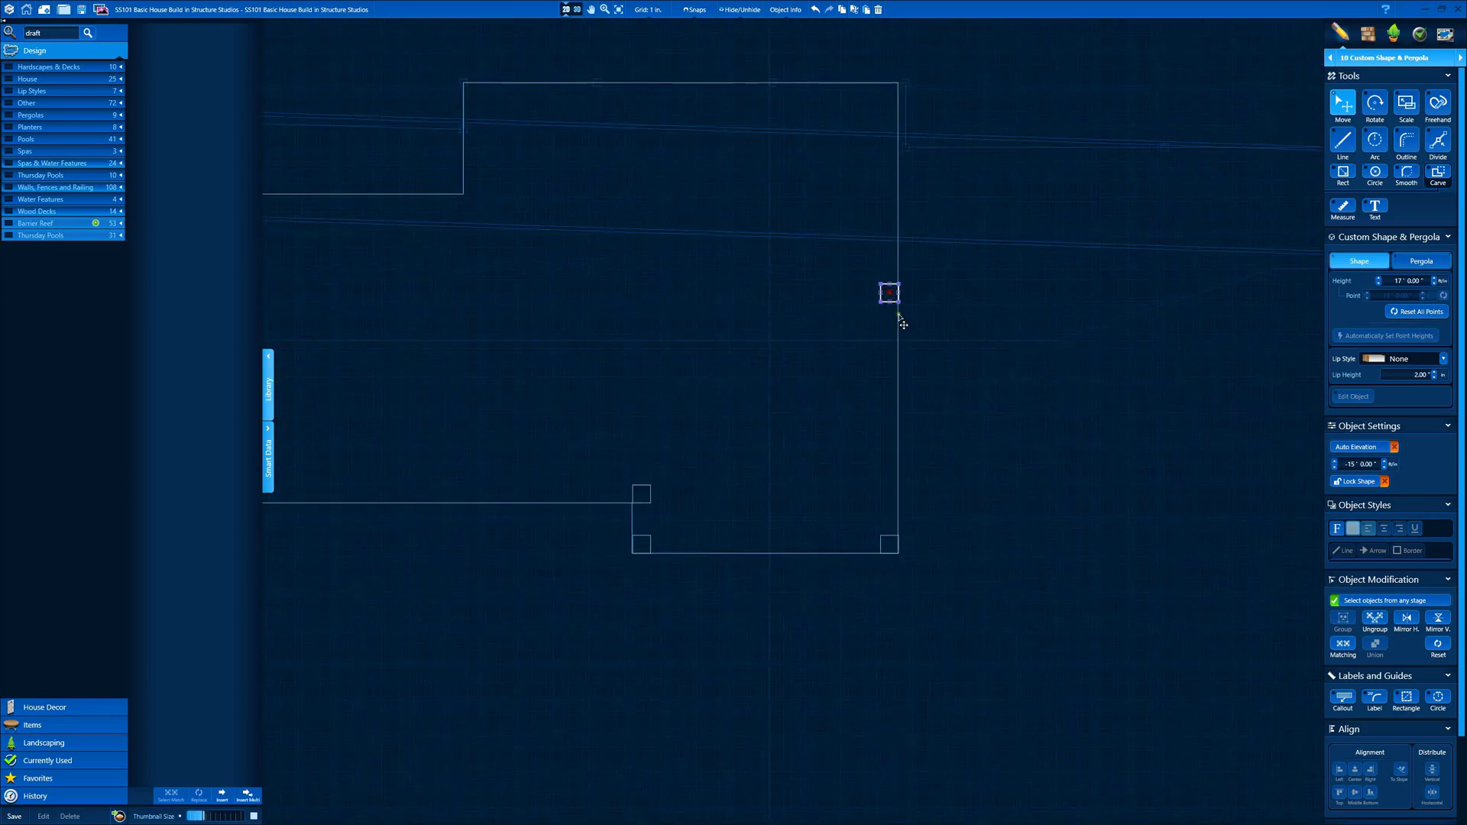
scroll(971, 262, up, 5)
click(1342, 60)
click(1374, 109)
scroll(818, 380, down, 4)
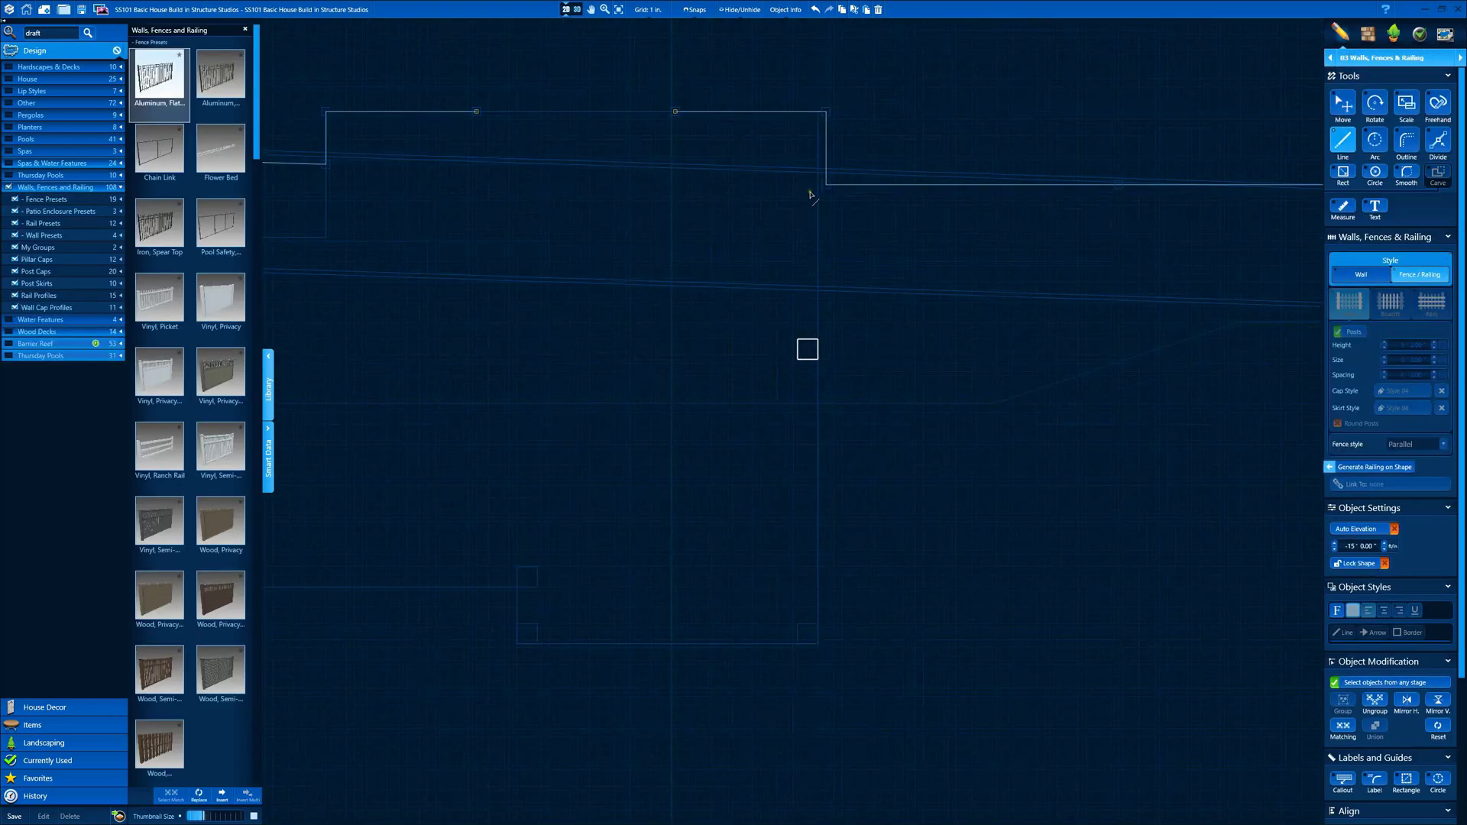
- Select all the dock support posts in the 3D view and reduce their height to 14'
click(570, 10)
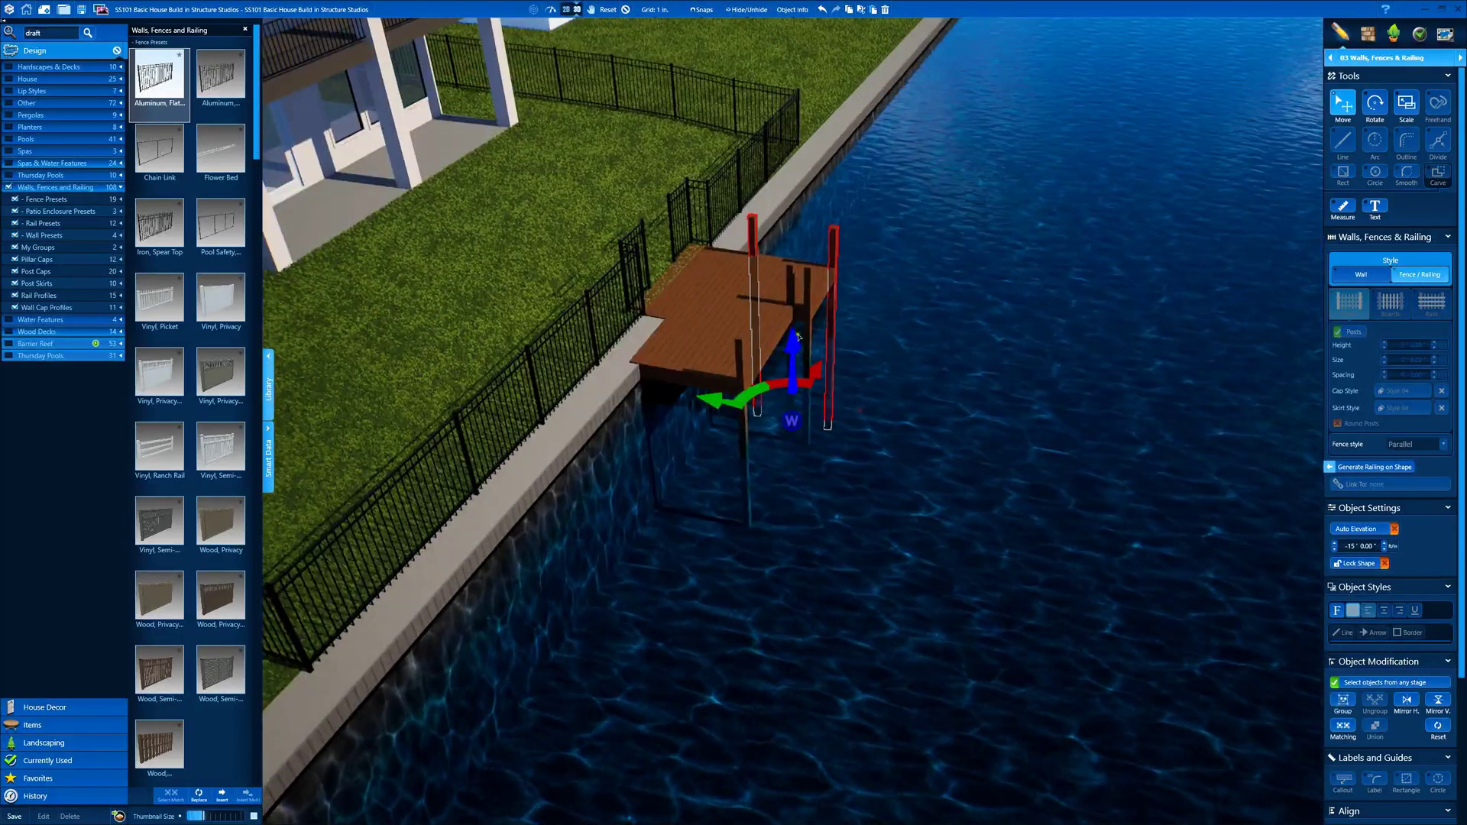
shift+click(807, 325)
shift+click(792, 294)
shift+click(741, 351)
click(1382, 59)
click(1382, 195)
click(1379, 283)
click(1380, 284)
click(1379, 284)
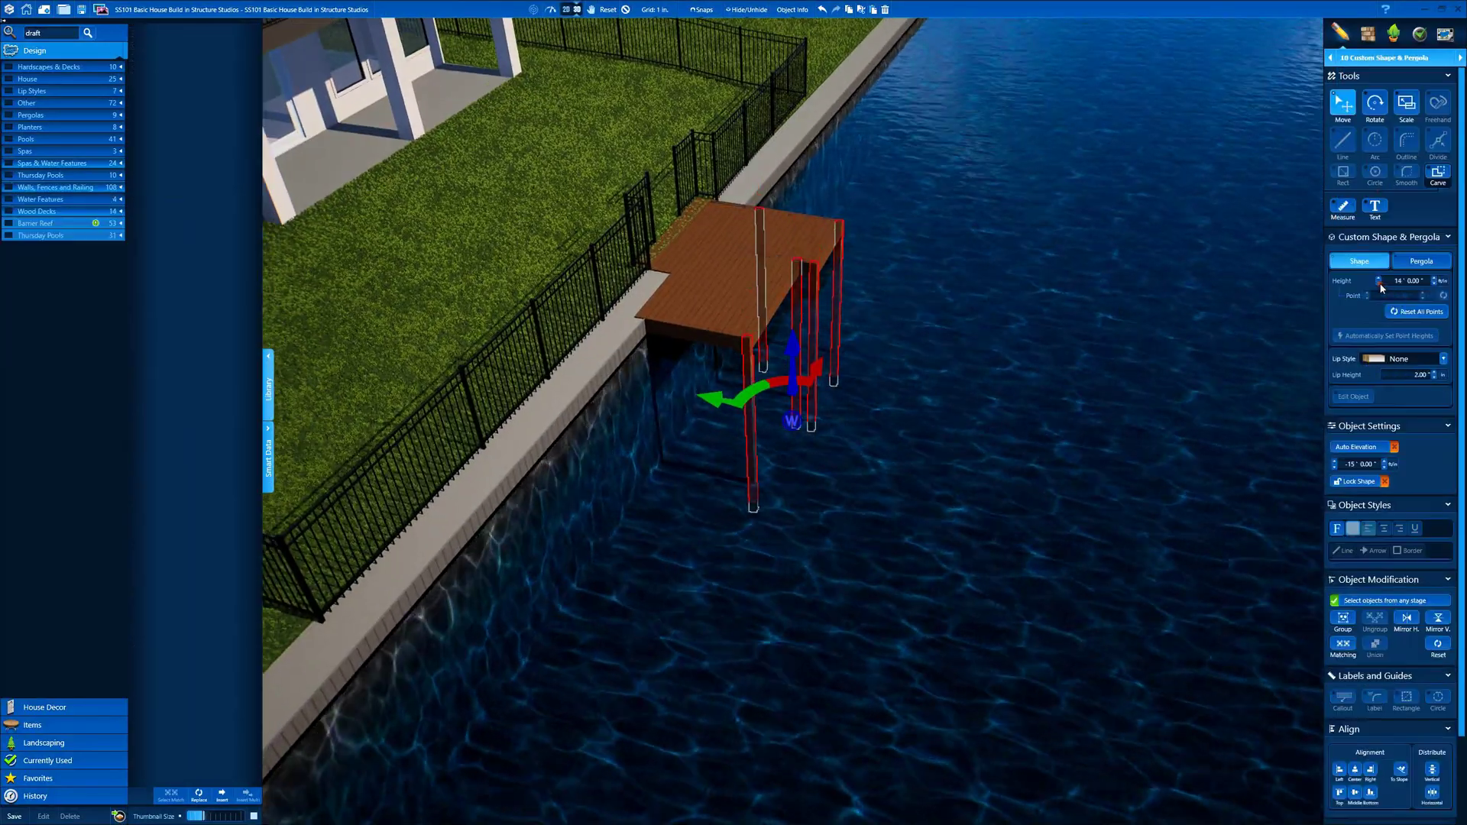
click(626, 10)
- Trace the rear patio and its curved walkway over the aerial image as a hardscape, starting at the covered porch's outer corner
middle_drag(710, 306, 489, 328)
scroll(677, 405, up, 4)
right_drag(489, 329, 732, 281)
middle_drag(733, 281, 496, 300)
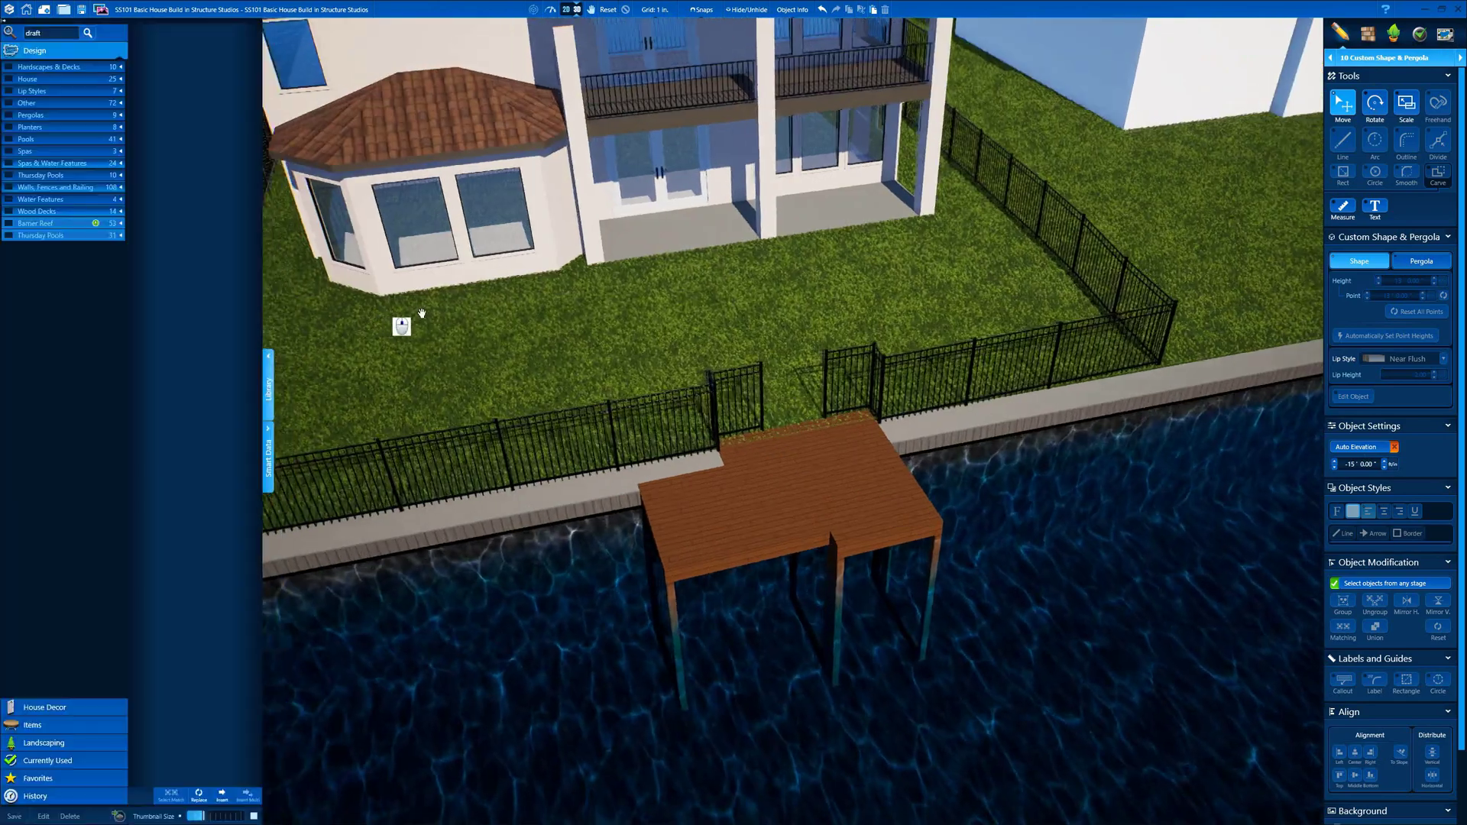
middle_drag(422, 314, 749, 314)
click(566, 10)
scroll(655, 321, down, 4)
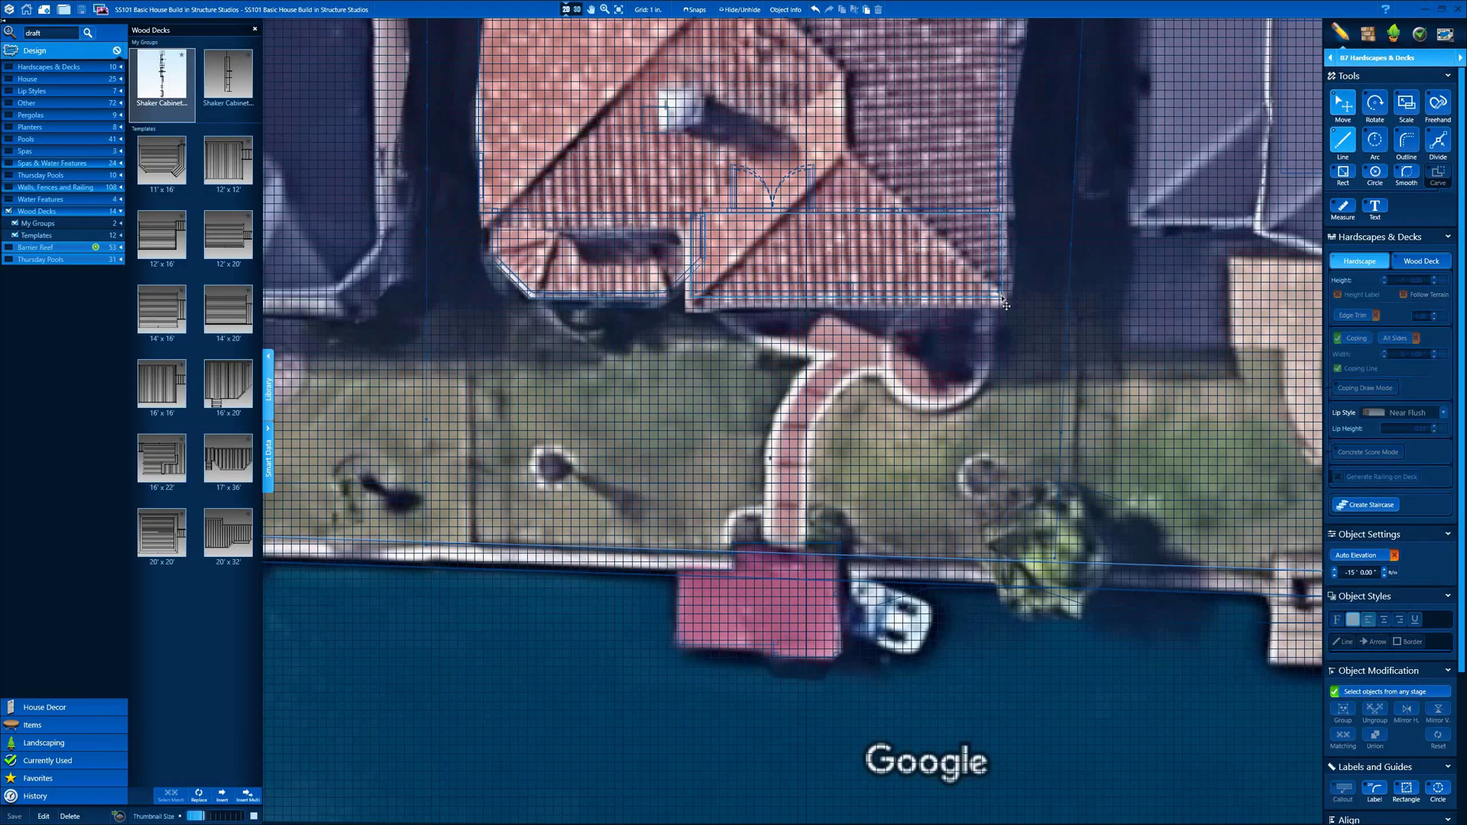
click(1003, 298)
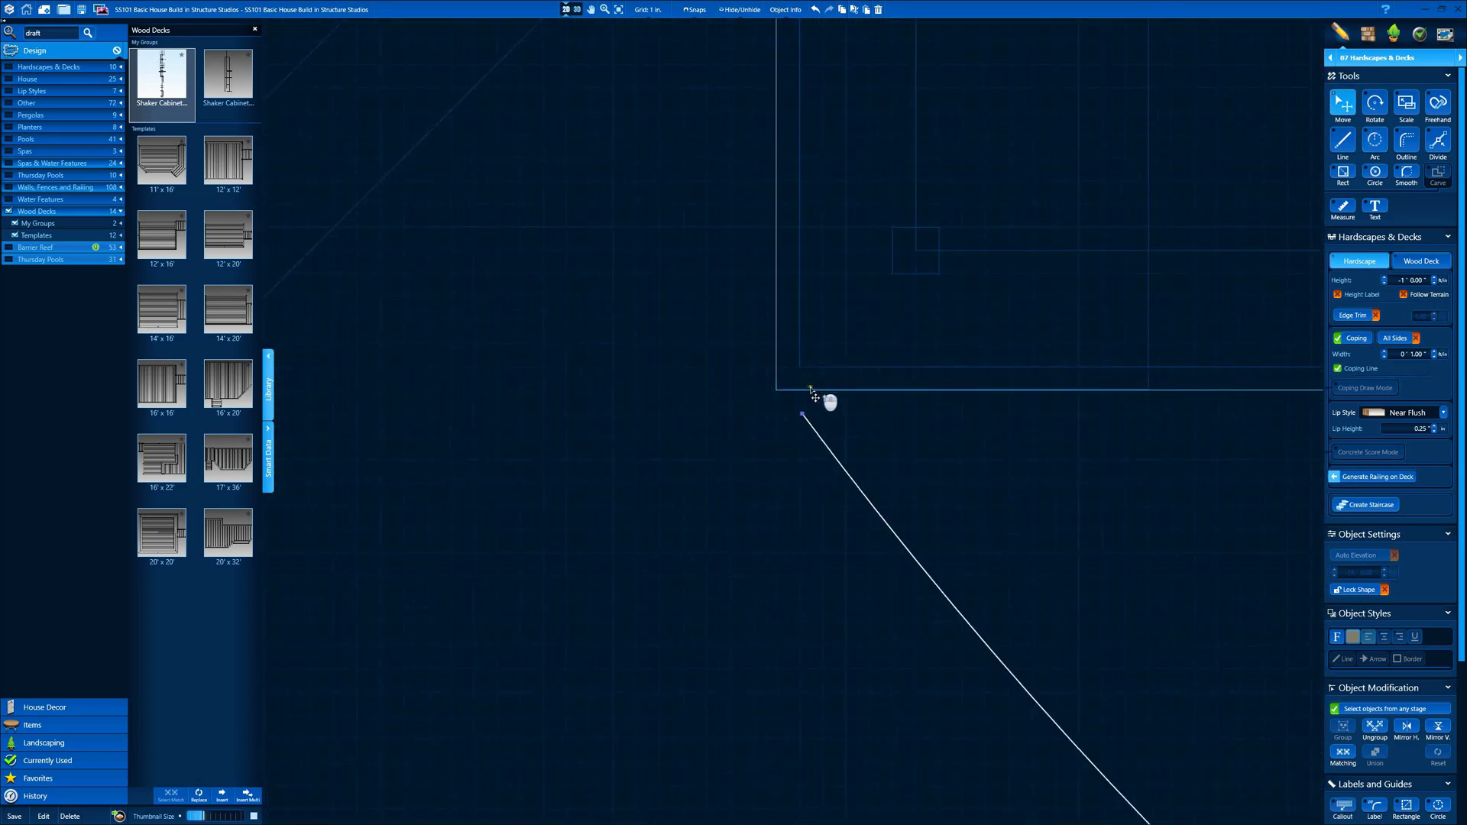
- Close the patio hardscape outline with a straight edge running along the covered porch to its outer corner
key(l)
click(776, 392)
scroll(777, 391, down, 7)
middle_drag(842, 395, 494, 373)
middle_drag(1223, 373, 474, 347)
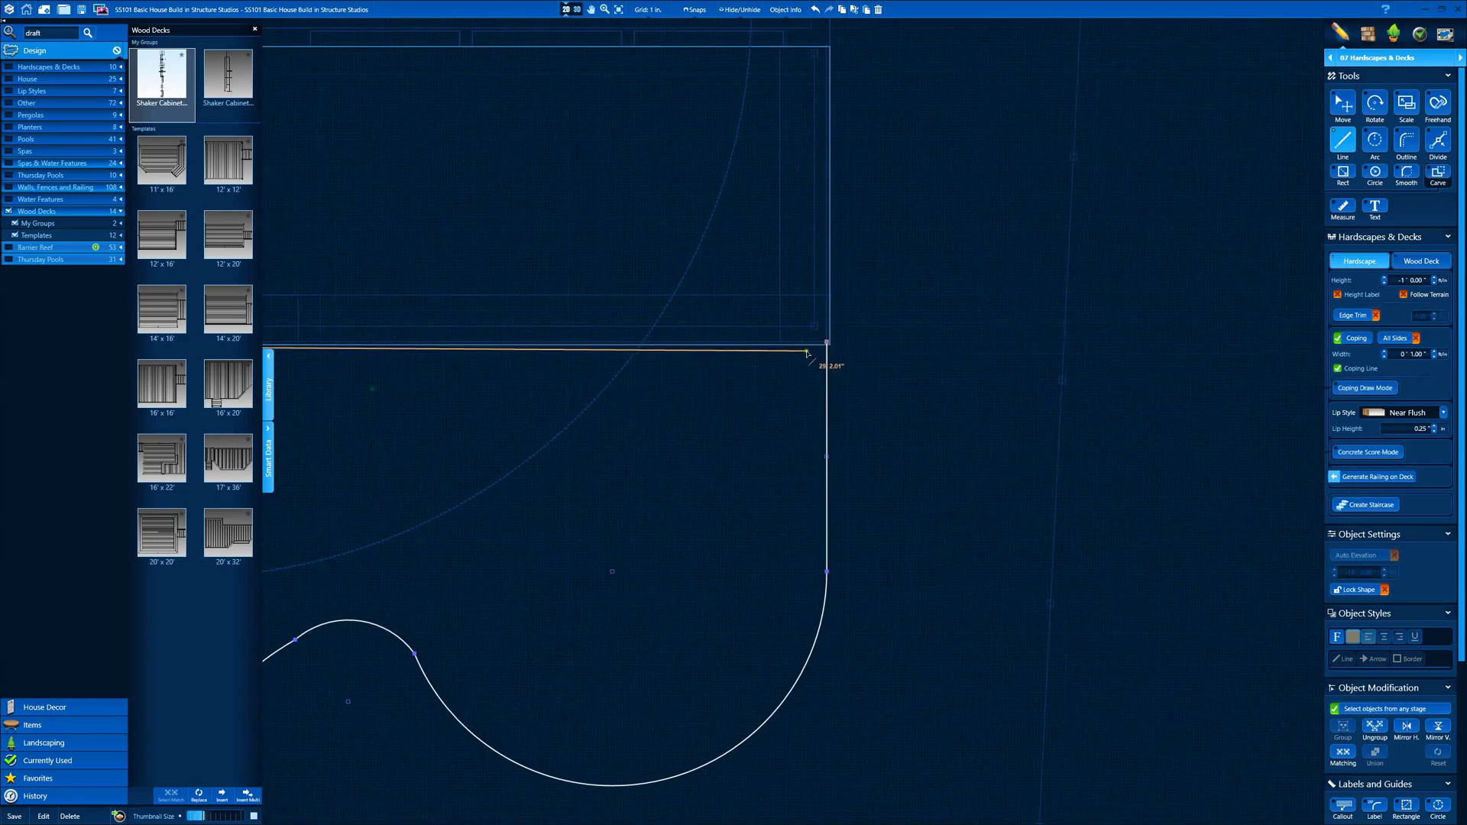
click(828, 344)
right_click(828, 345)
- Align the patio's porch corner and straight side with the porch edge, and set the hardscape's height to 0'
scroll(831, 337, up, 6)
key(m)
drag(771, 430, 790, 447)
scroll(778, 466, down, 6)
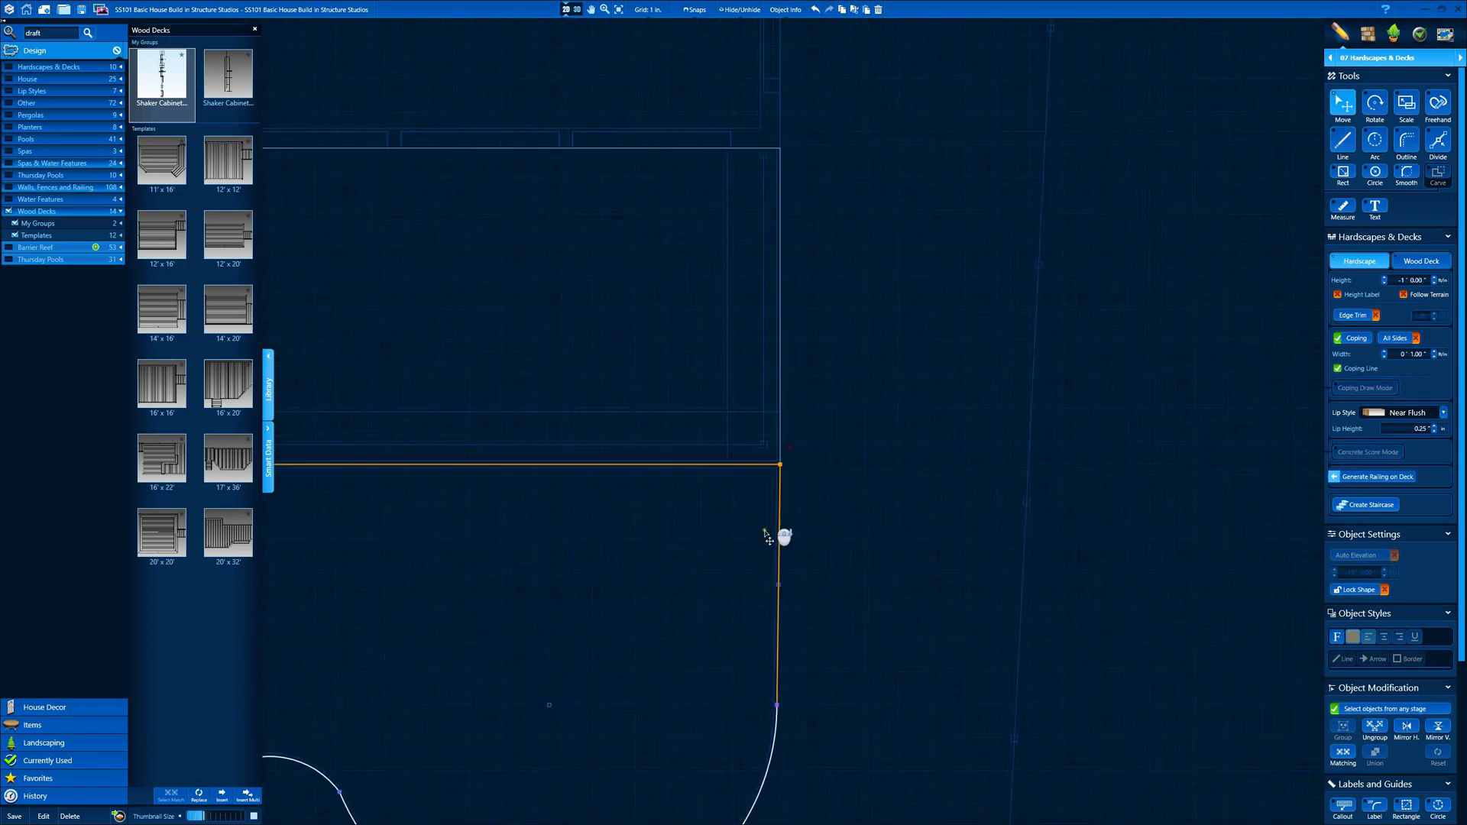
scroll(773, 658, up, 6)
drag(801, 532, 815, 532)
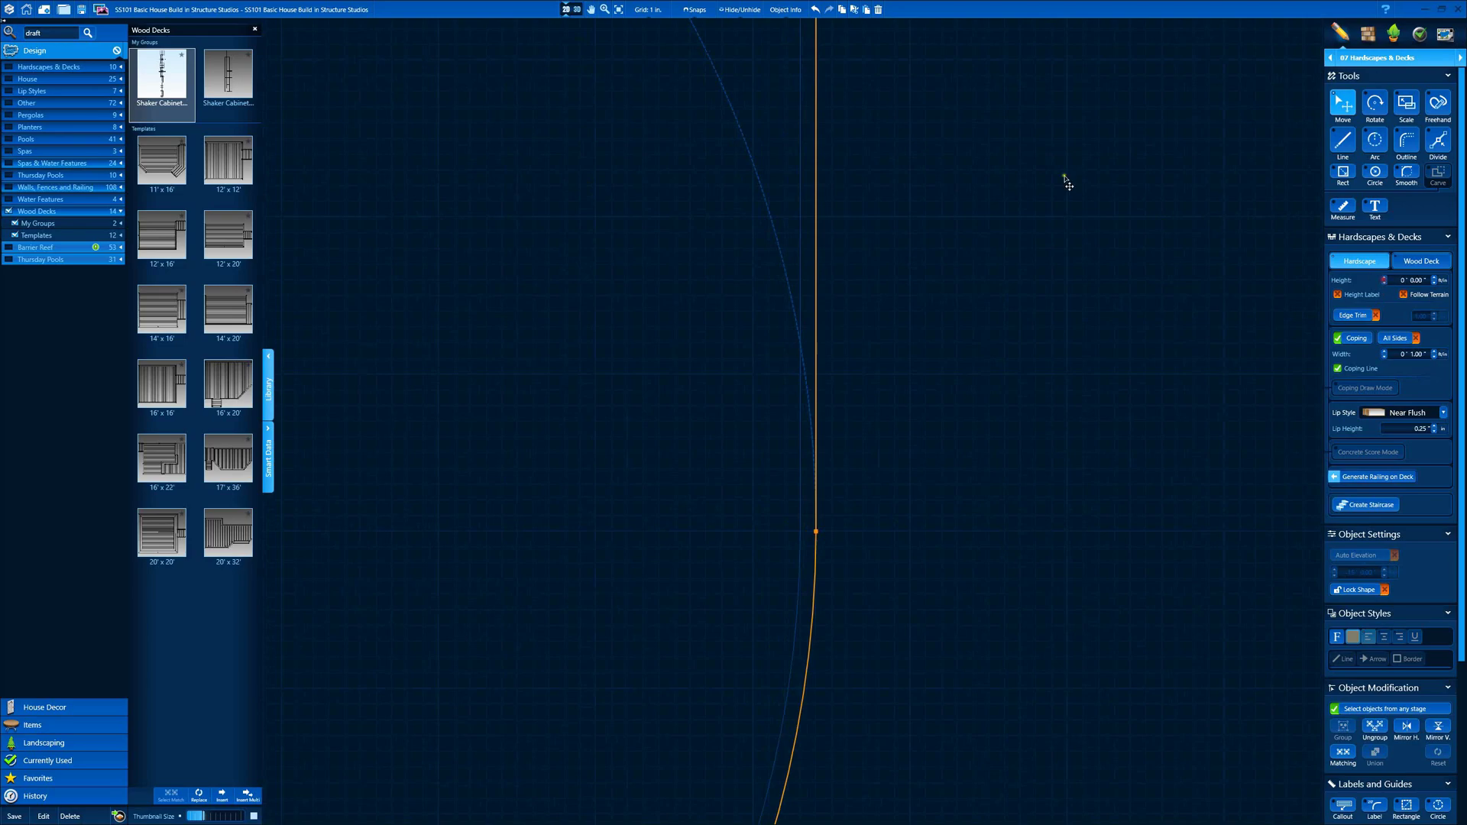
- Shorten the walkway by pulling its end edge back from the seawall to the fence gate line
click(577, 10)
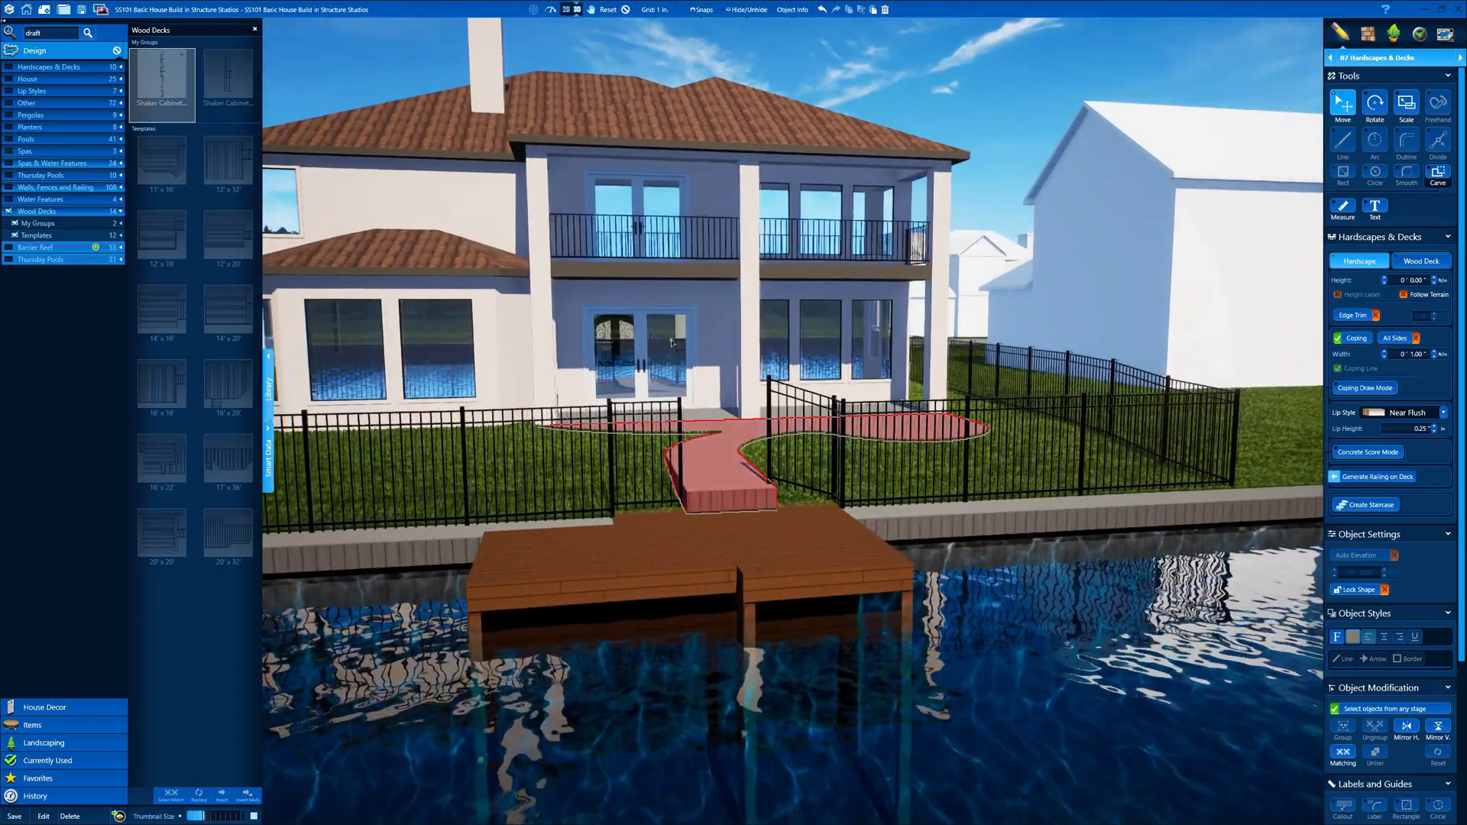
right_drag(671, 342, 715, 435)
click(566, 9)
scroll(621, 364, down, 10)
scroll(566, 555, up, 6)
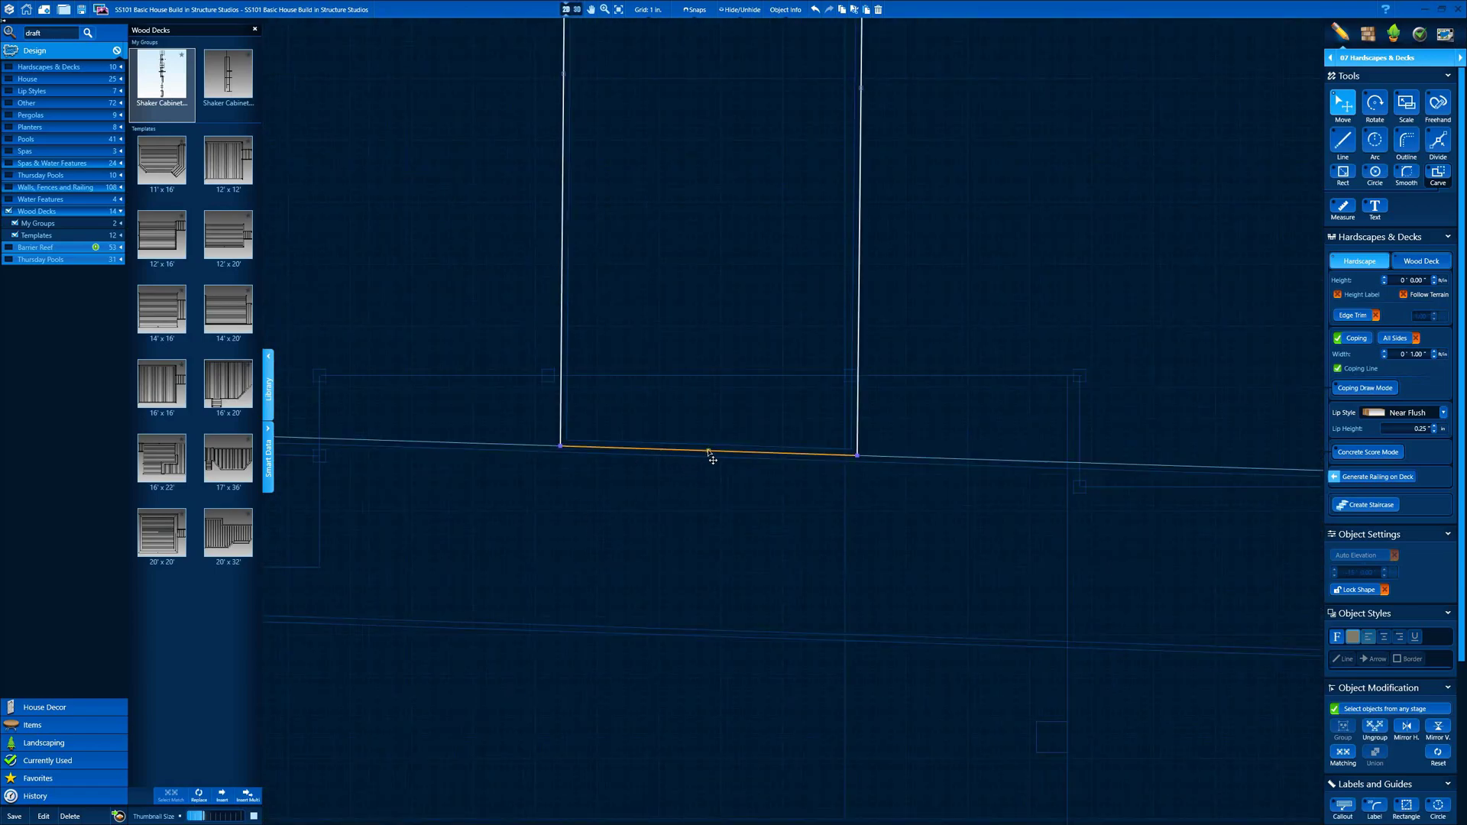
drag(709, 451, 708, 376)
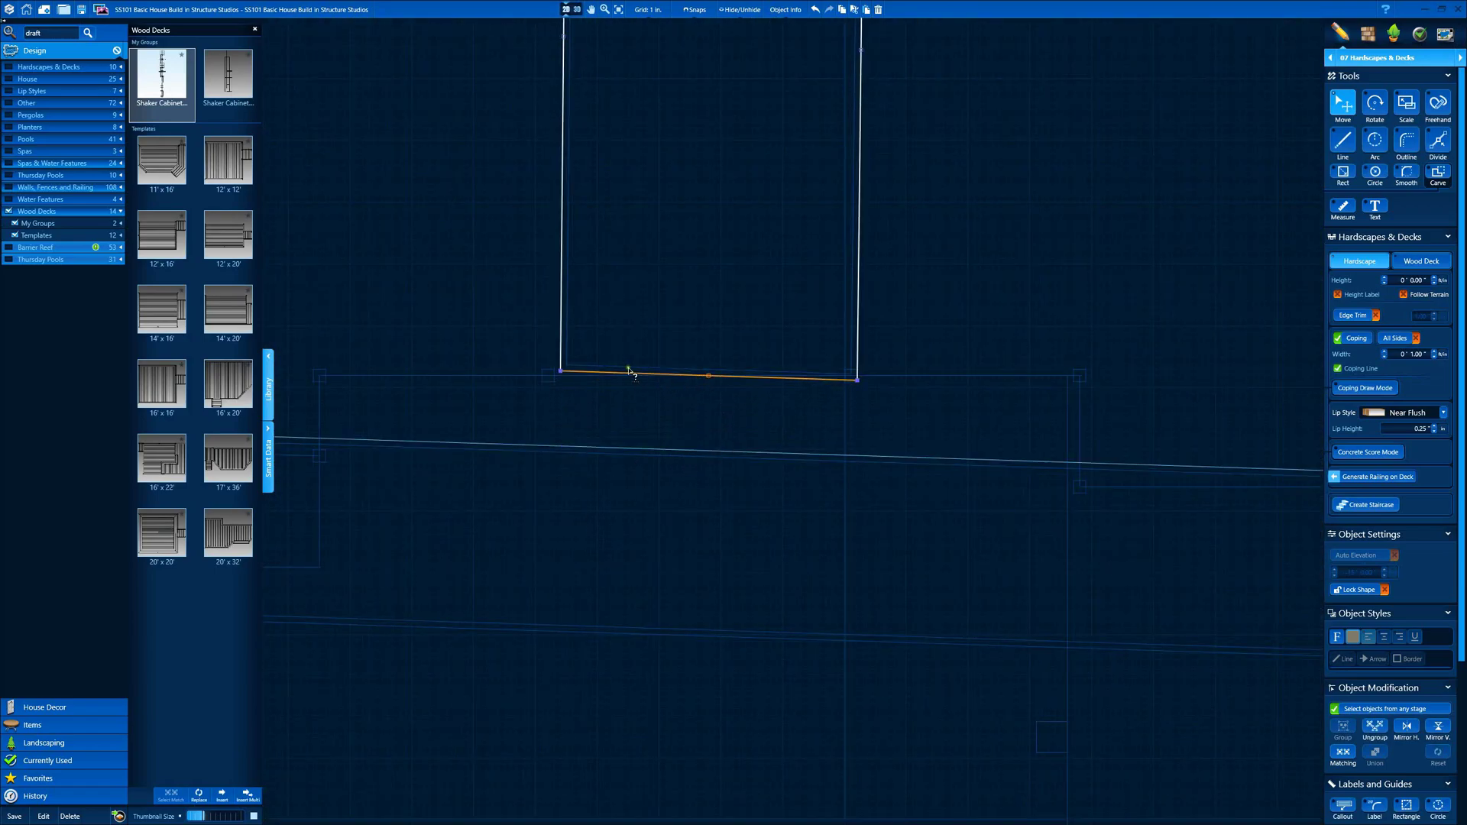
- Draw a rectangular hardscape step between the walkway's end and the seawall, and pull its first seawall corner toward the wall
click(561, 372)
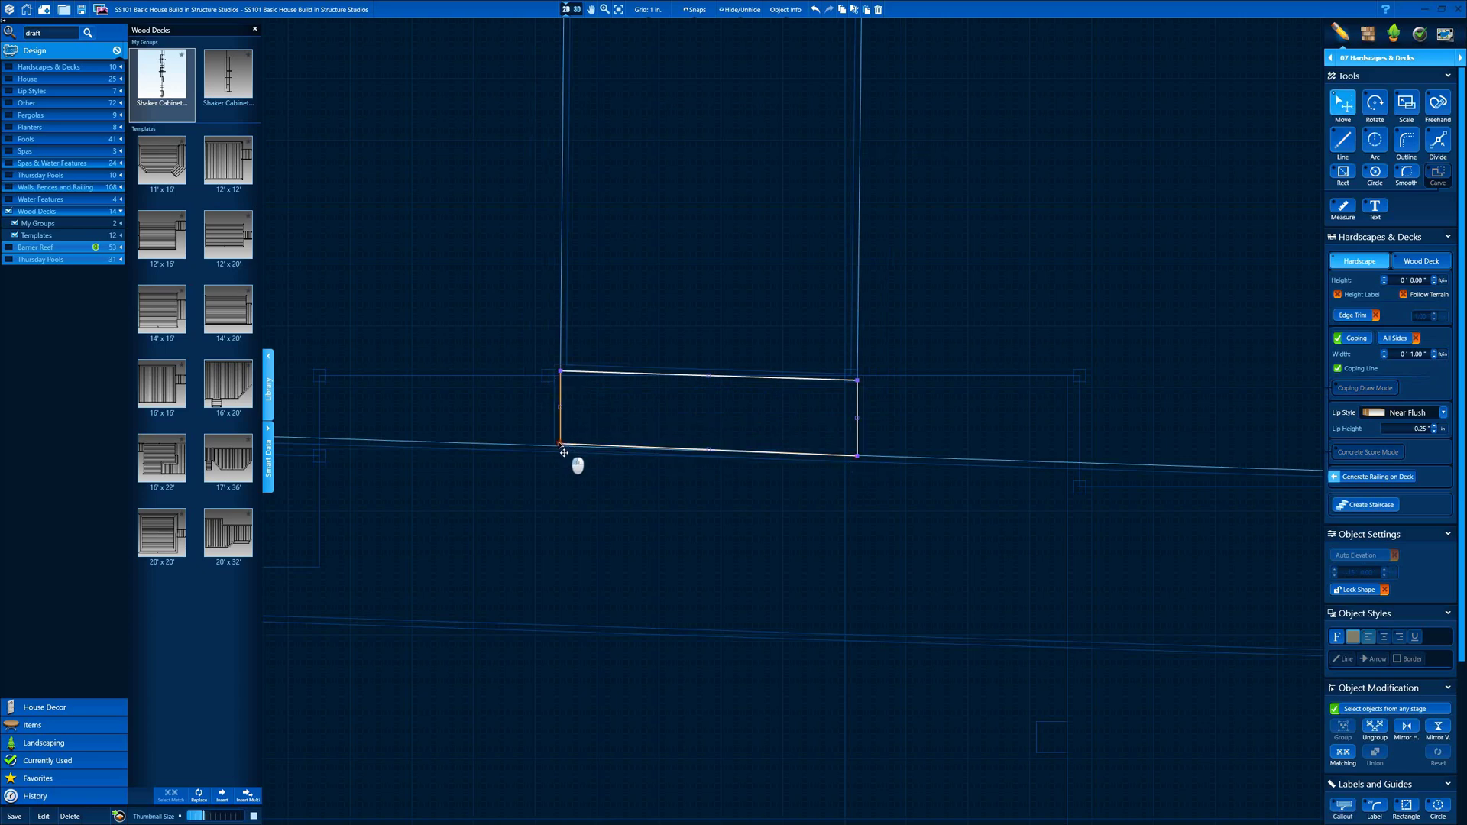
scroll(535, 449, up, 10)
drag(1154, 356, 1154, 393)
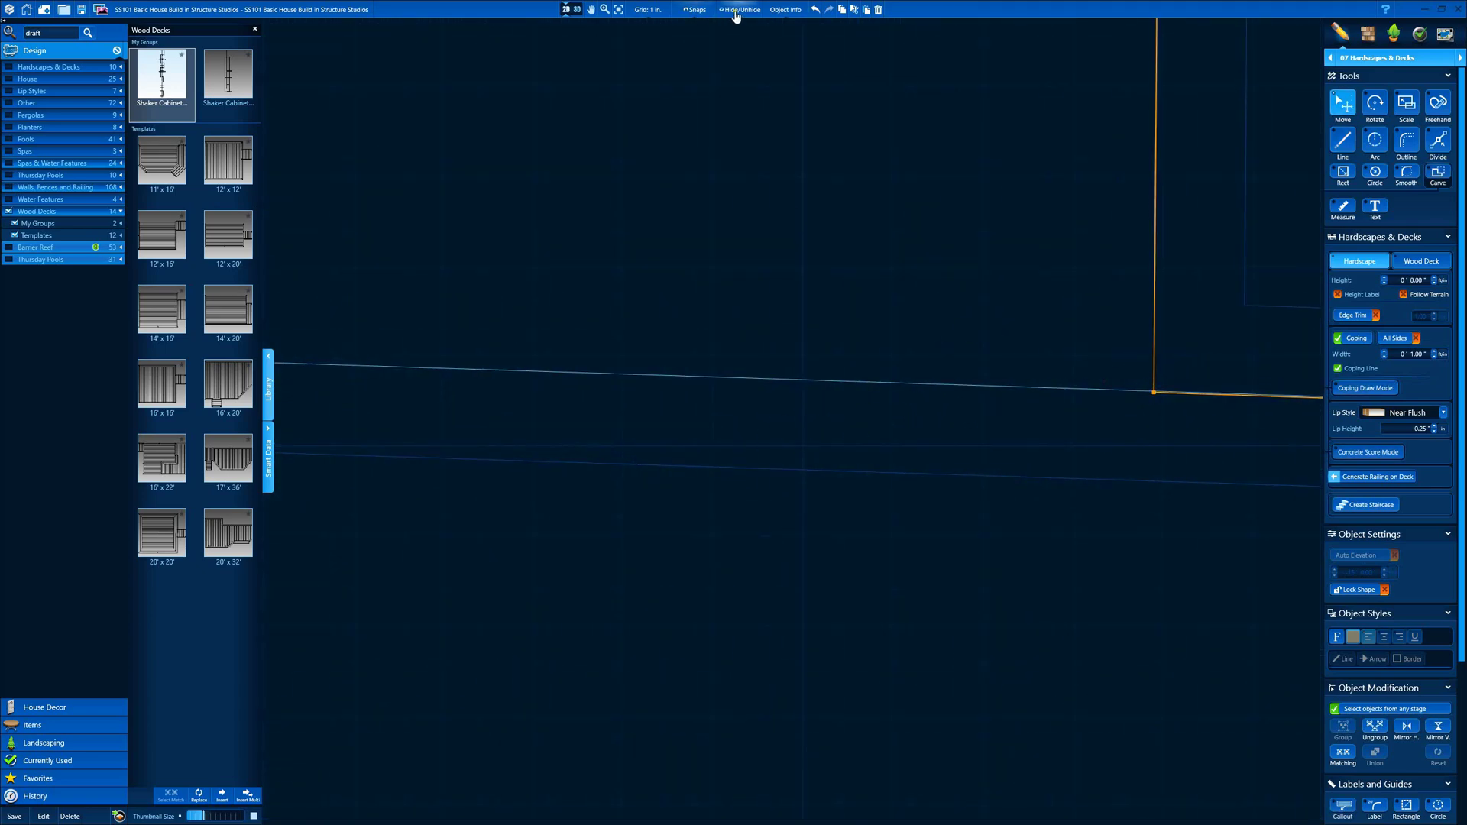
- Change the snap settings and align the rectangular step's two outer corners with the seawall's edge
click(696, 10)
click(675, 70)
click(700, 16)
scroll(767, 251, down, 2)
middle_drag(767, 251, 520, 210)
scroll(743, 289, up, 6)
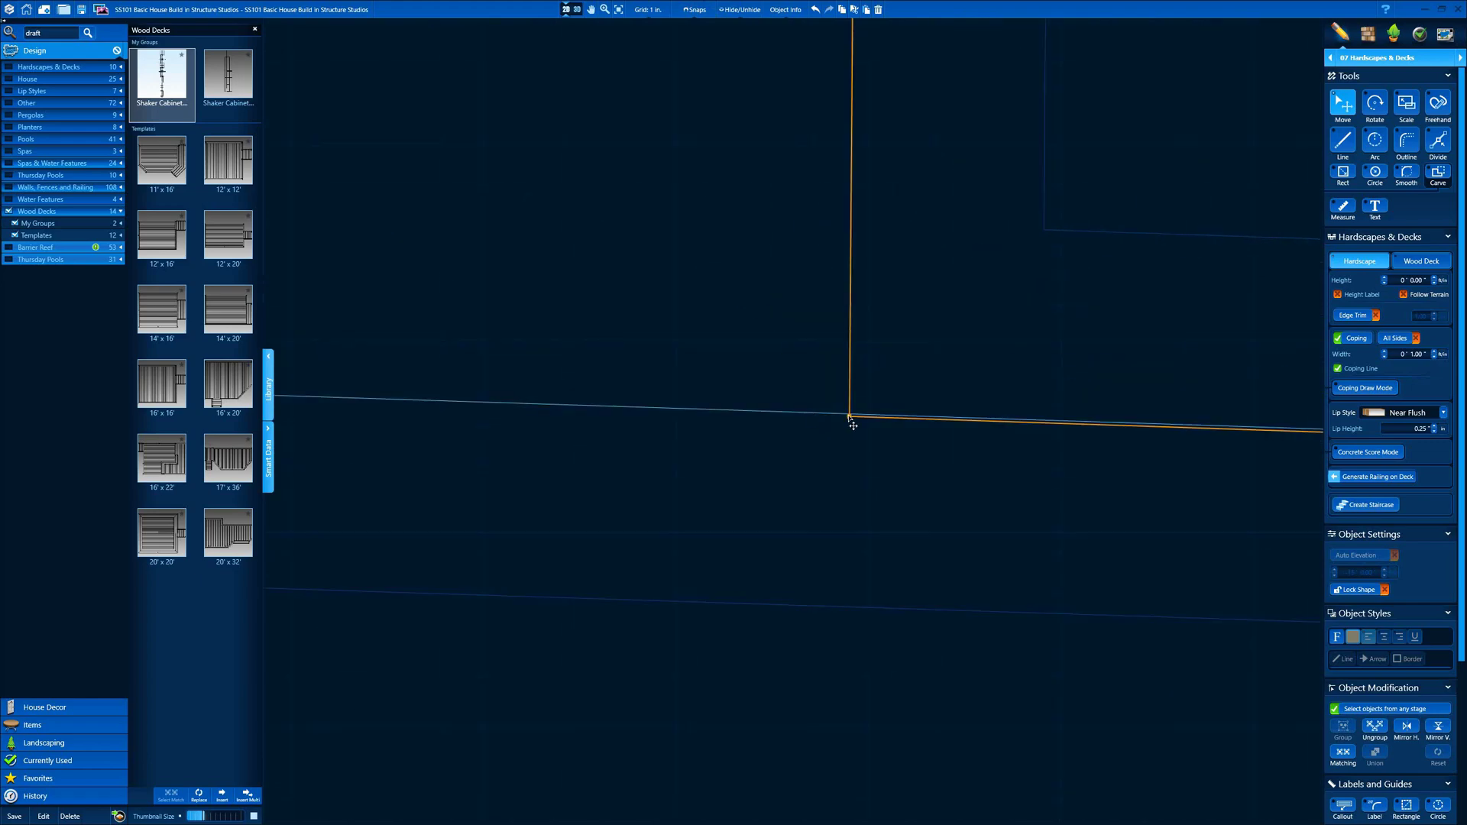
drag(849, 417, 847, 414)
scroll(841, 413, down, 8)
middle_drag(1253, 422, 711, 312)
scroll(712, 312, up, 2)
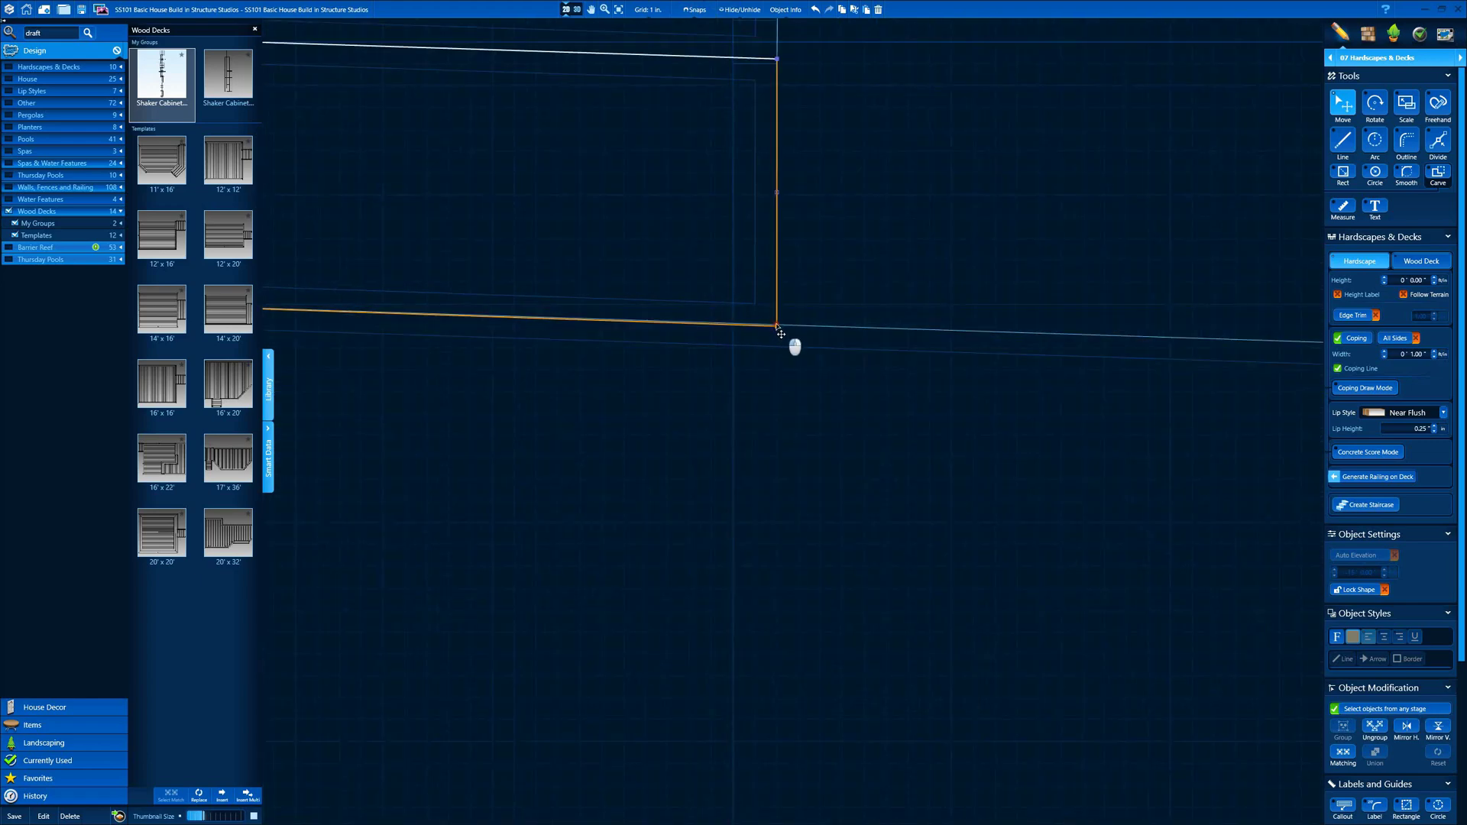
- Lower the rectangular step below the walkway's level and check the finished patio and dock in 3D
scroll(810, 336, up, 2)
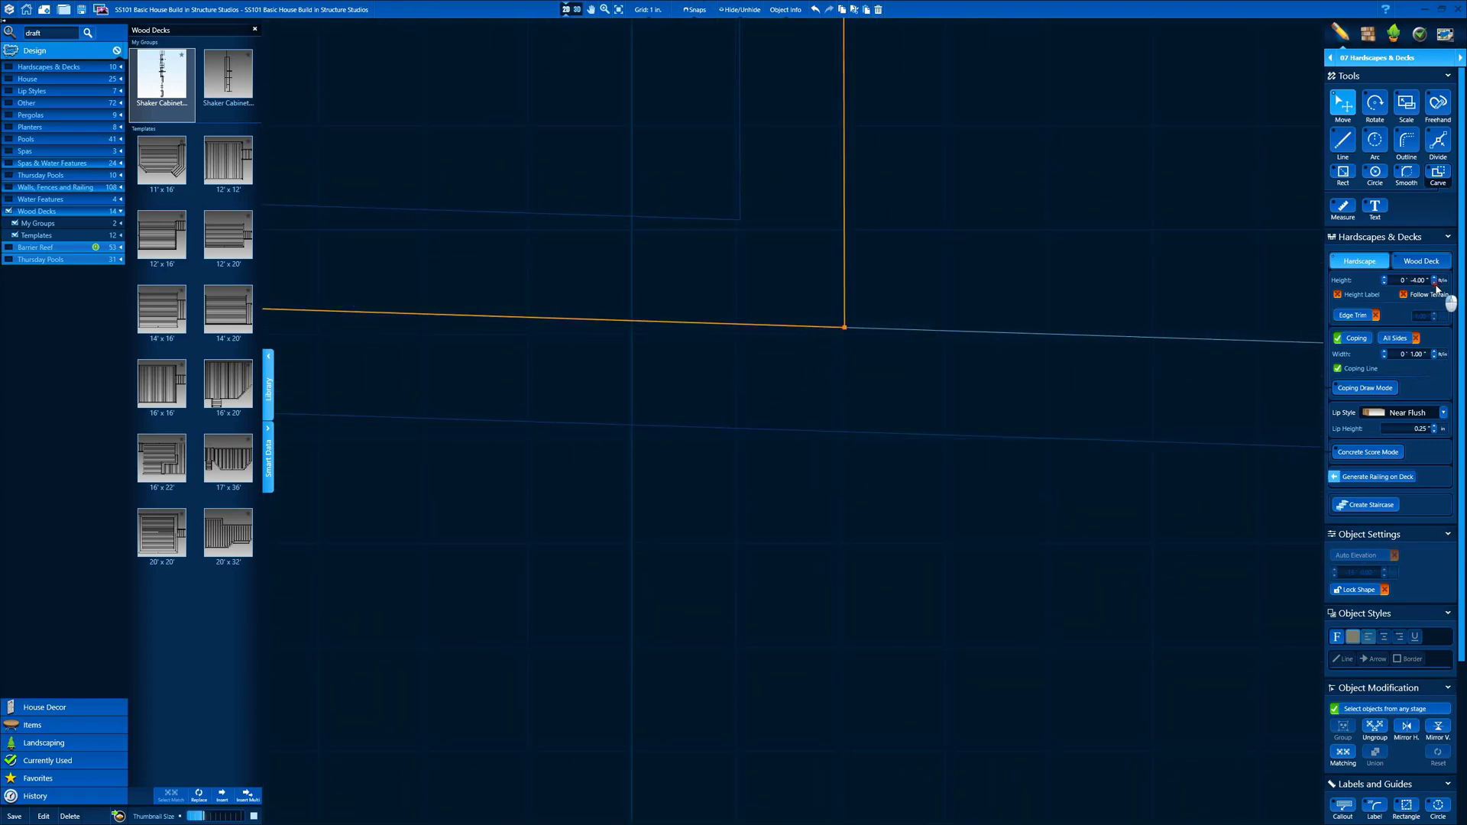
click(577, 10)
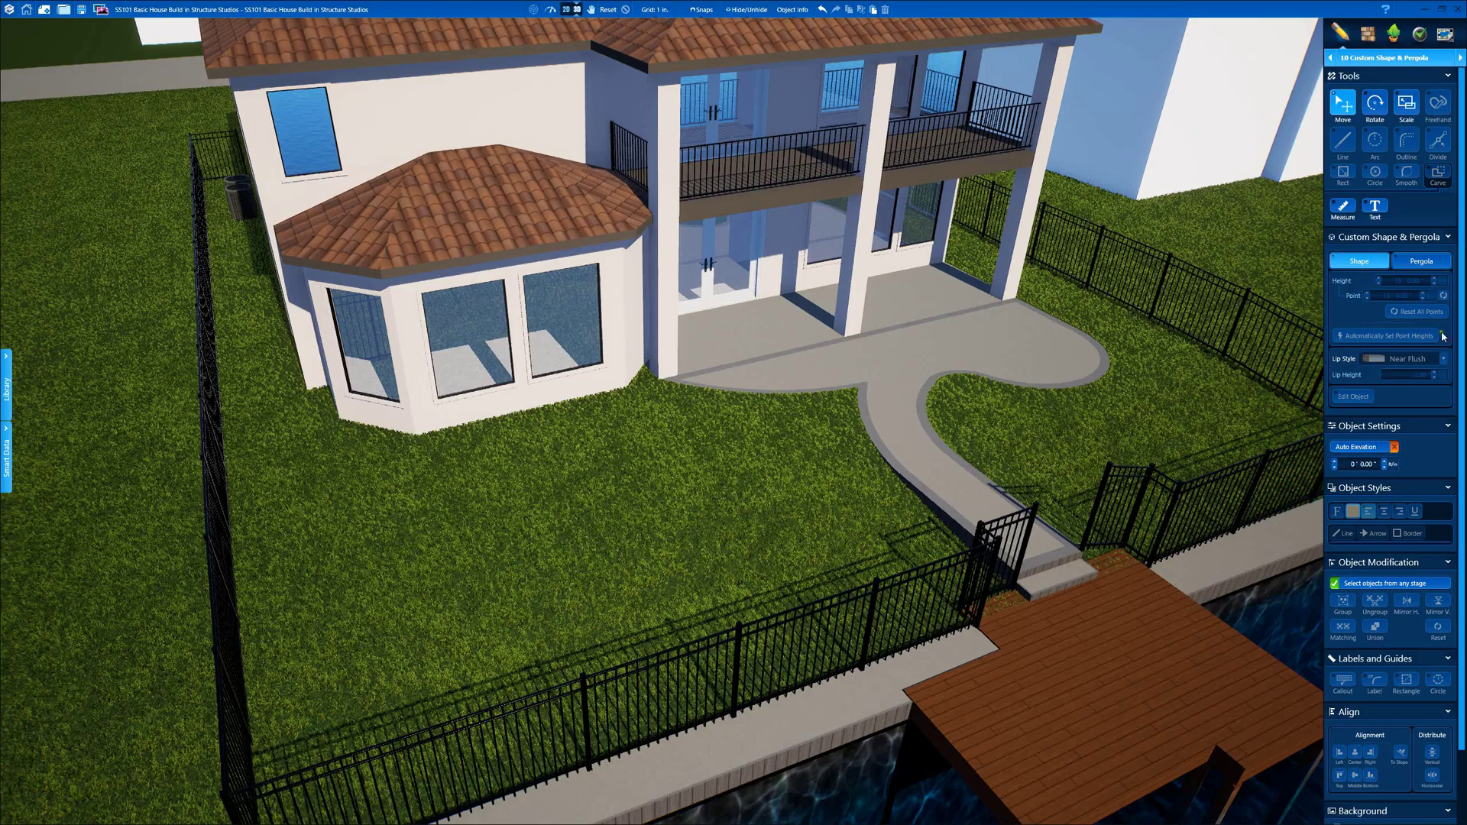
right_drag(948, 359, 839, 399)
scroll(838, 399, down, 5)
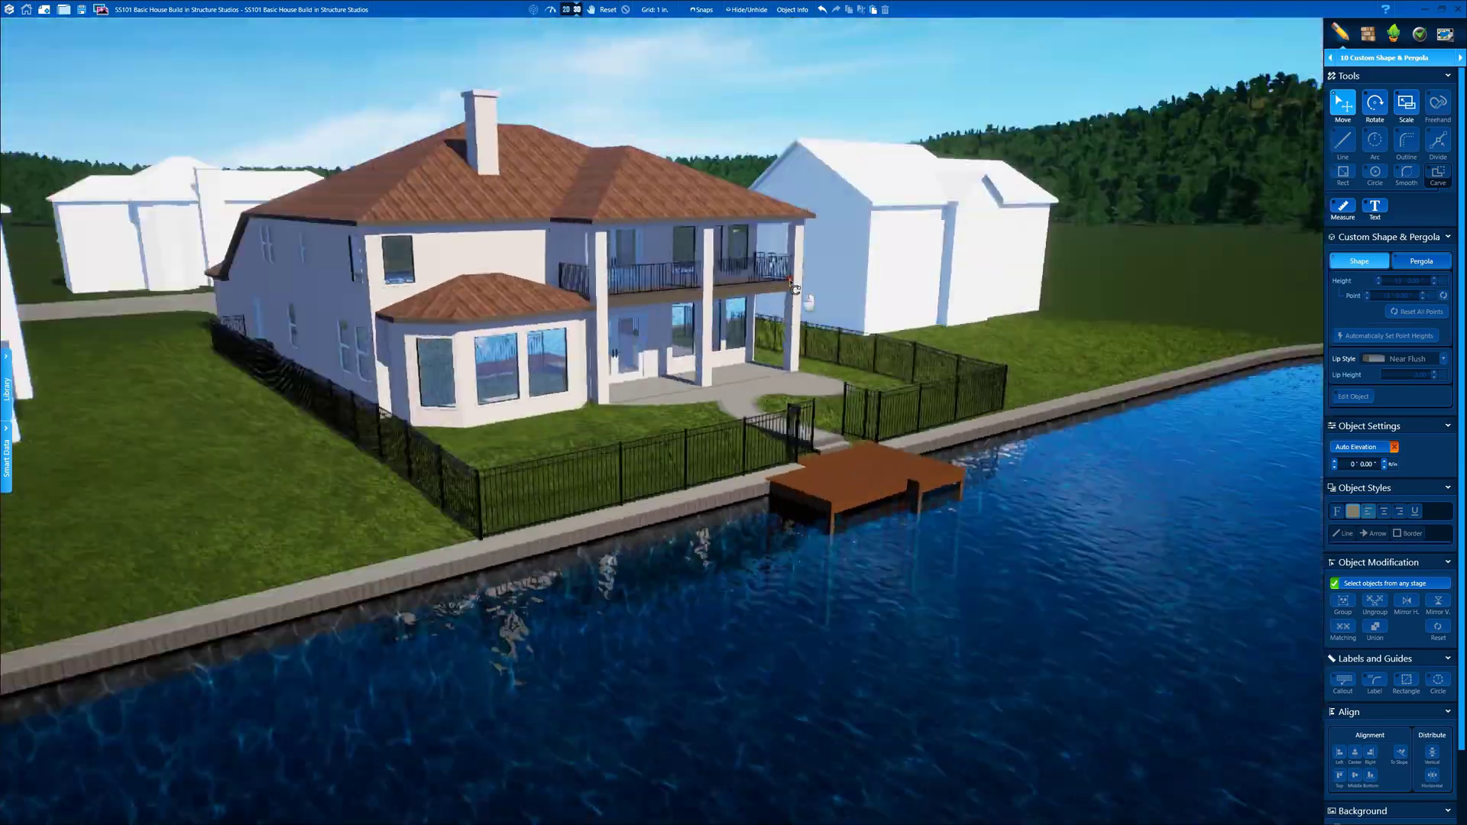
- Search the library for "medjo" and place a Medjool Date palm near the waterside fence corner on the bay window side
right_drag(993, 305, 780, 344)
scroll(780, 343, up, 5)
click(6, 375)
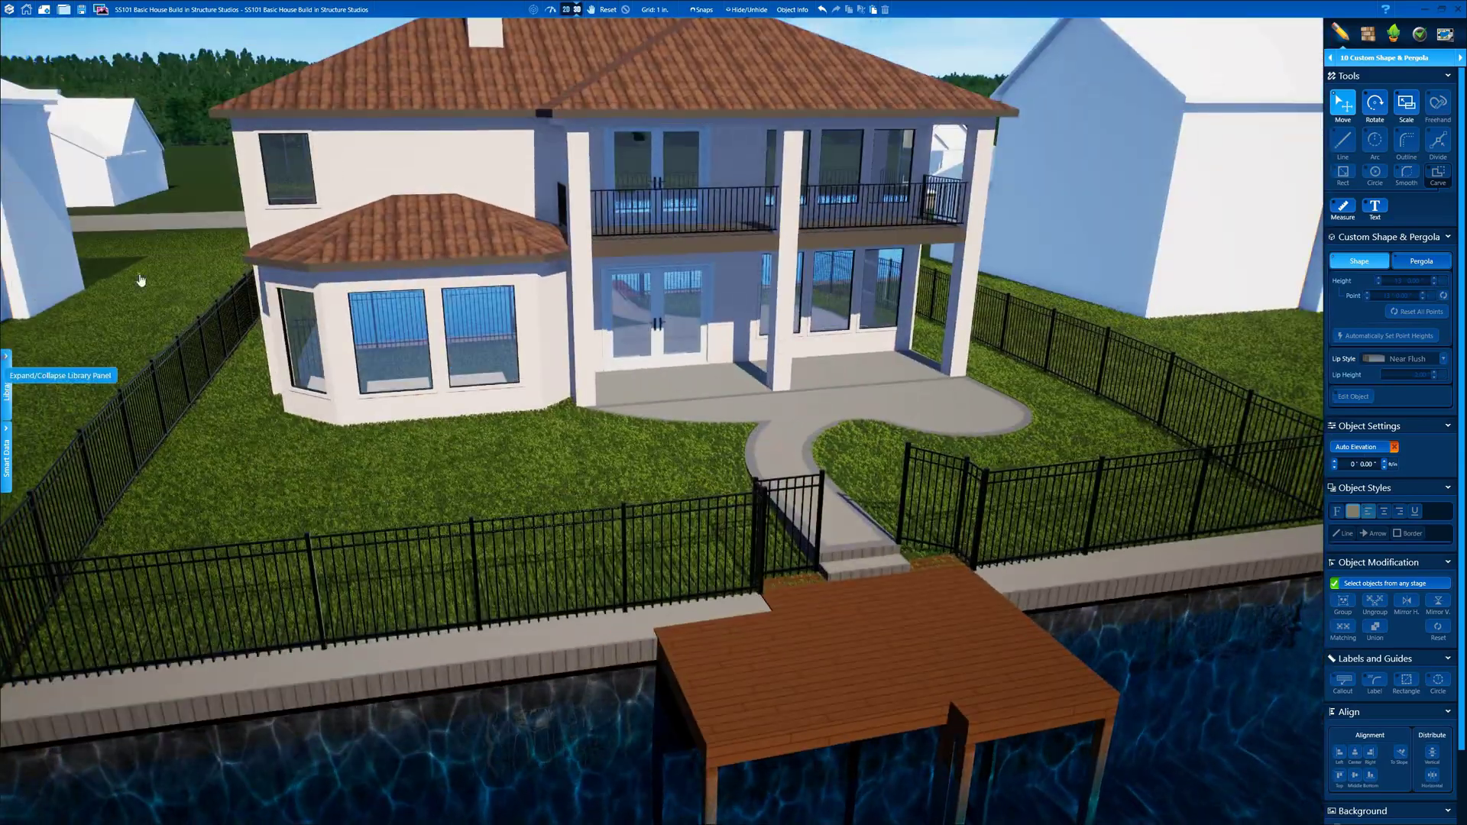
key(Return)
drag(162, 75, 385, 473)
right_drag(386, 472, 795, 382)
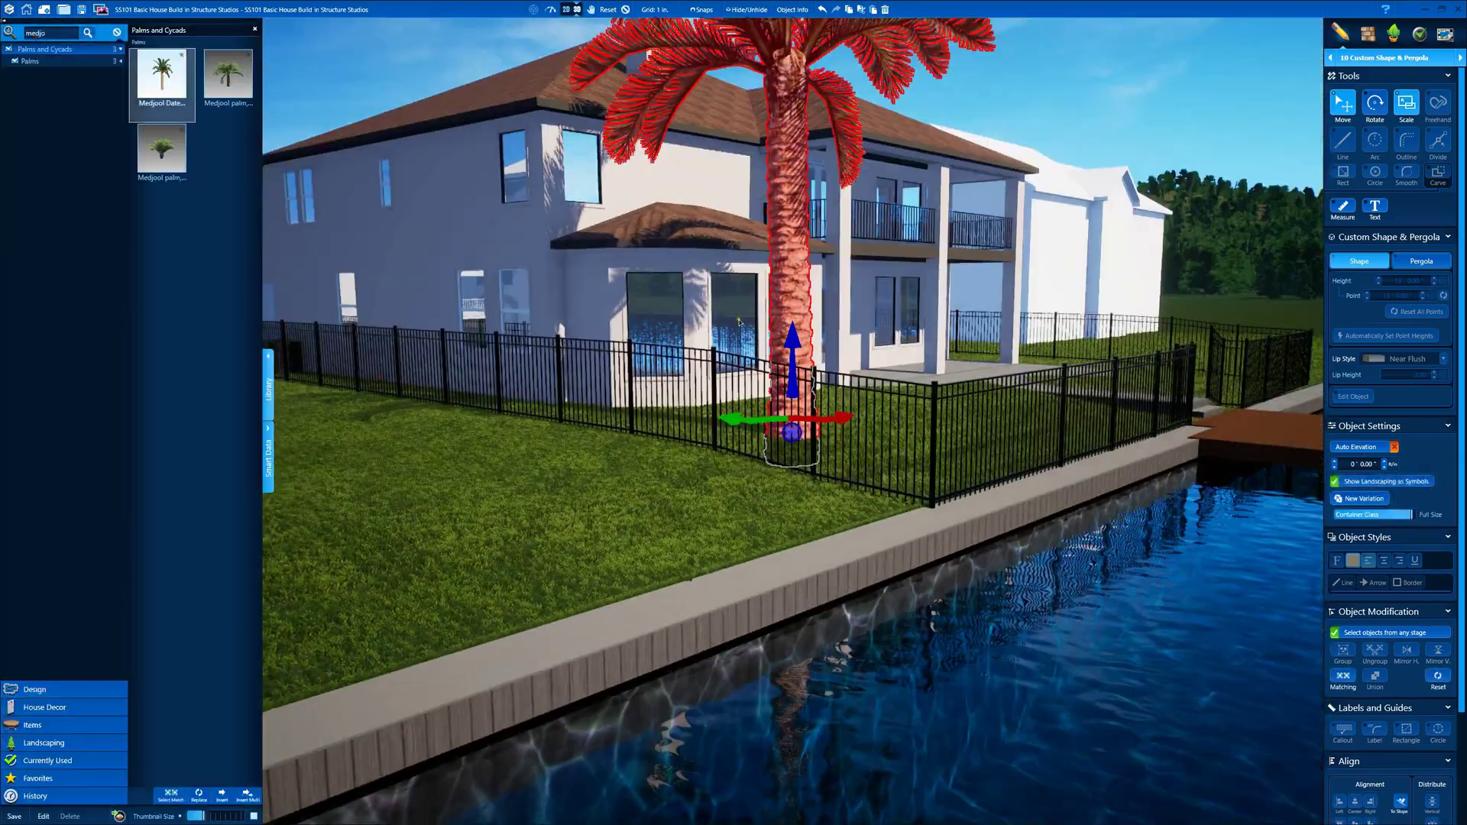
- Scale the Medjool Date palm and move it just inside the fence corner
click(1406, 104)
drag(792, 306, 898, 266)
right_drag(898, 267, 856, 382)
click(1342, 103)
mouse_move(894, 520)
mouse_down()
mouse_move(910, 516)
mouse_move(901, 498)
mouse_up()
scroll(902, 489, down, 3)
middle_drag(909, 474, 854, 418)
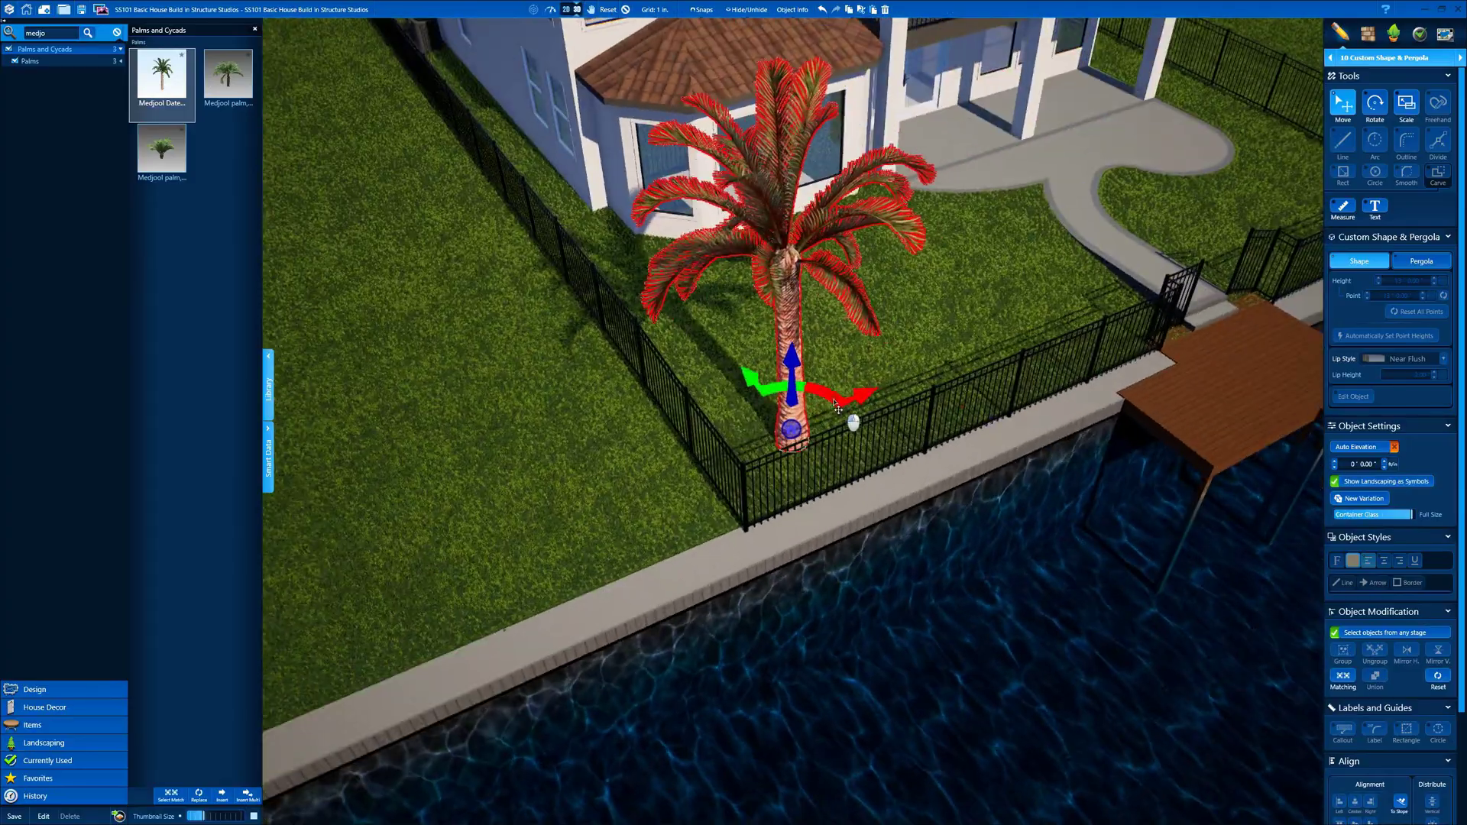
- Place a second Medjool Date palm inside the opposite waterside fence corner and scale it
scroll(854, 419, up, 4)
middle_drag(1069, 397, 743, 461)
drag(162, 75, 826, 348)
right_drag(826, 348, 1054, 428)
click(1406, 103)
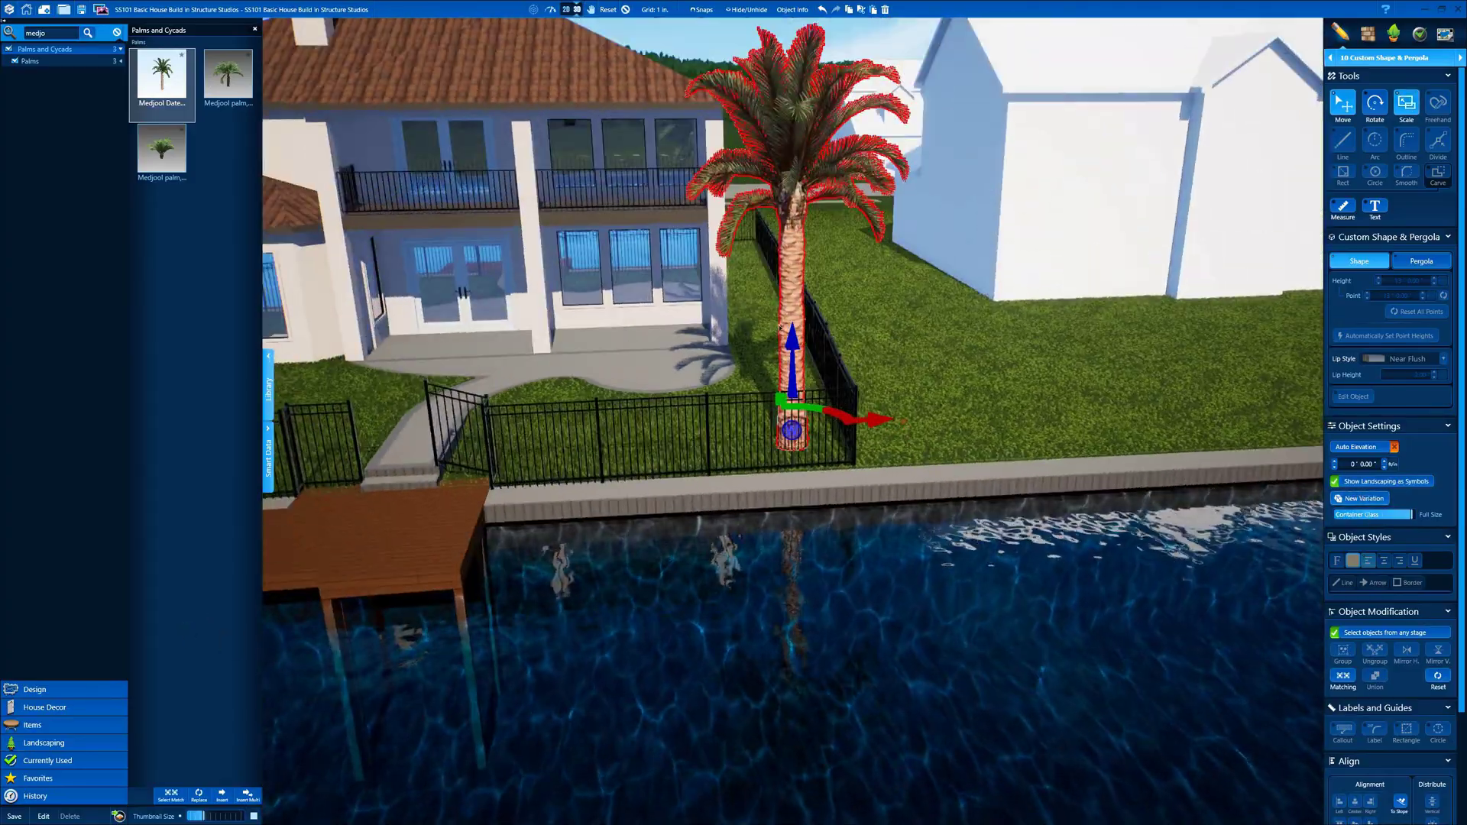
scroll(581, 305, down, 4)
- Place a small Medjool palm beside the first Medjool Date palm at the fence corner
right_drag(560, 333, 703, 551)
scroll(581, 383, up, 4)
drag(162, 150, 352, 254)
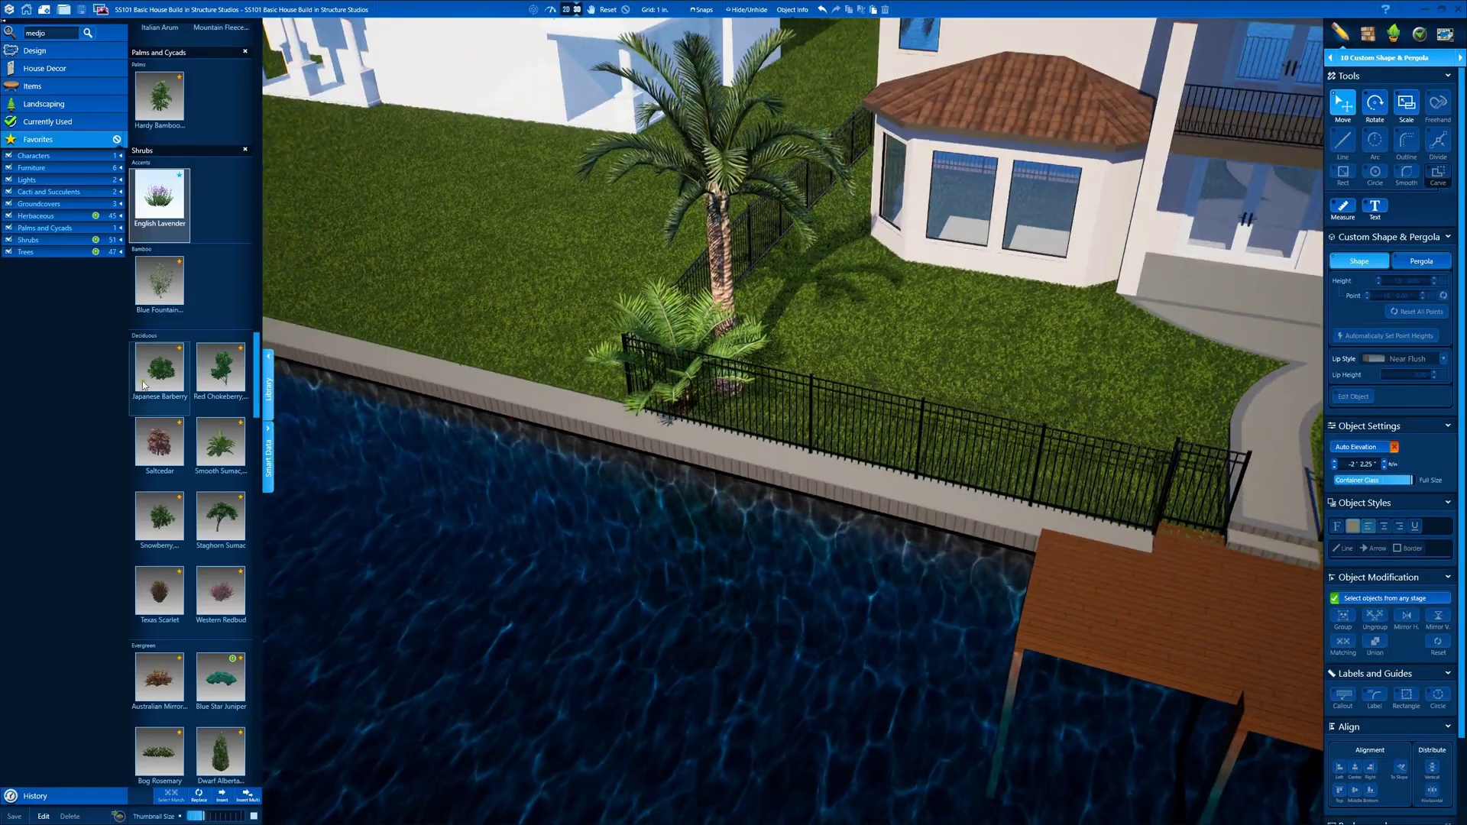
- Line the inside of the waterside fence with Japanese Barberry shrubs and adjust their scale
click(143, 384)
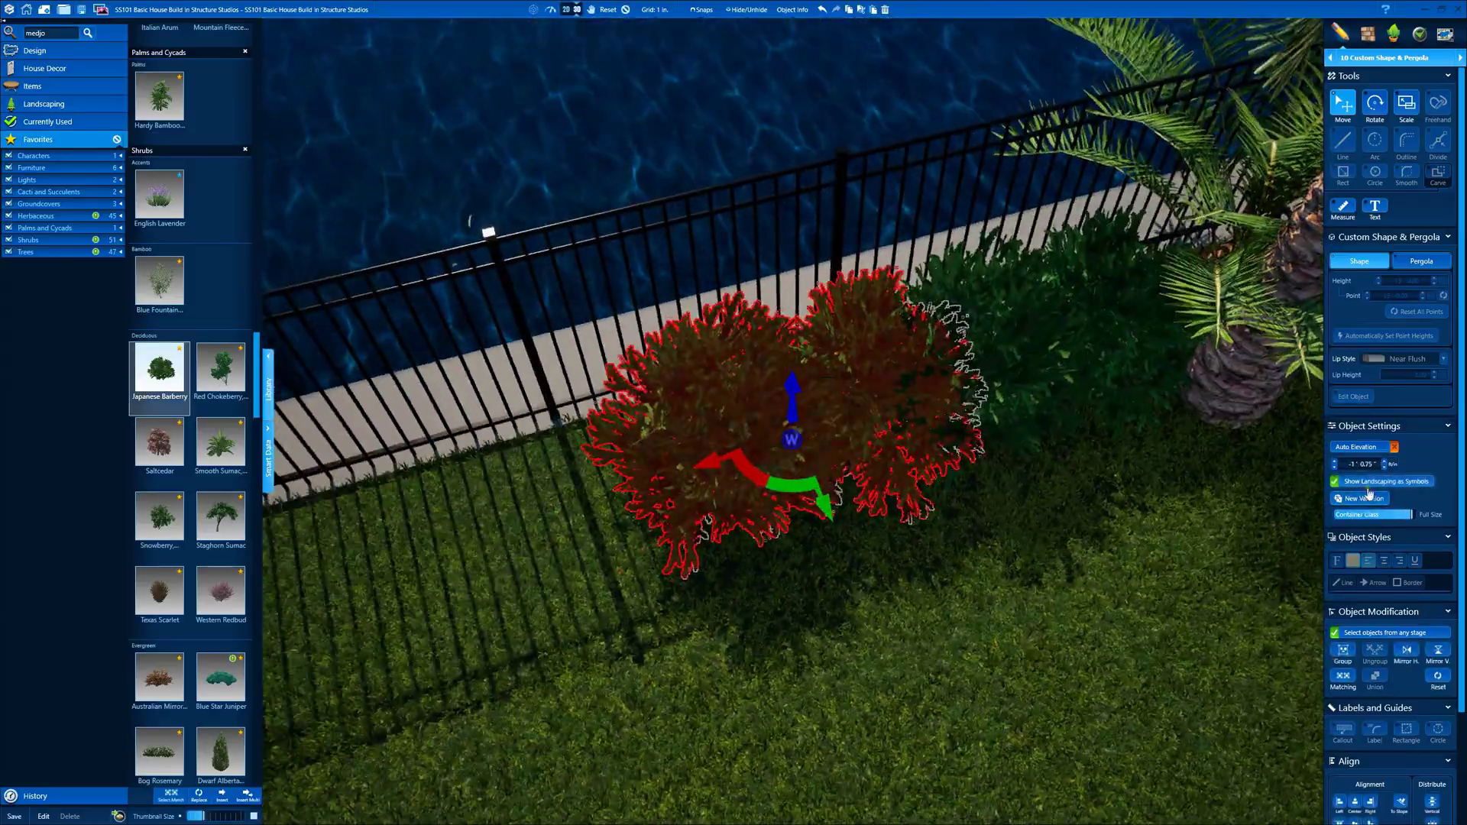
middle_drag(1369, 495, 649, 547)
scroll(873, 366, up, 5)
key(s)
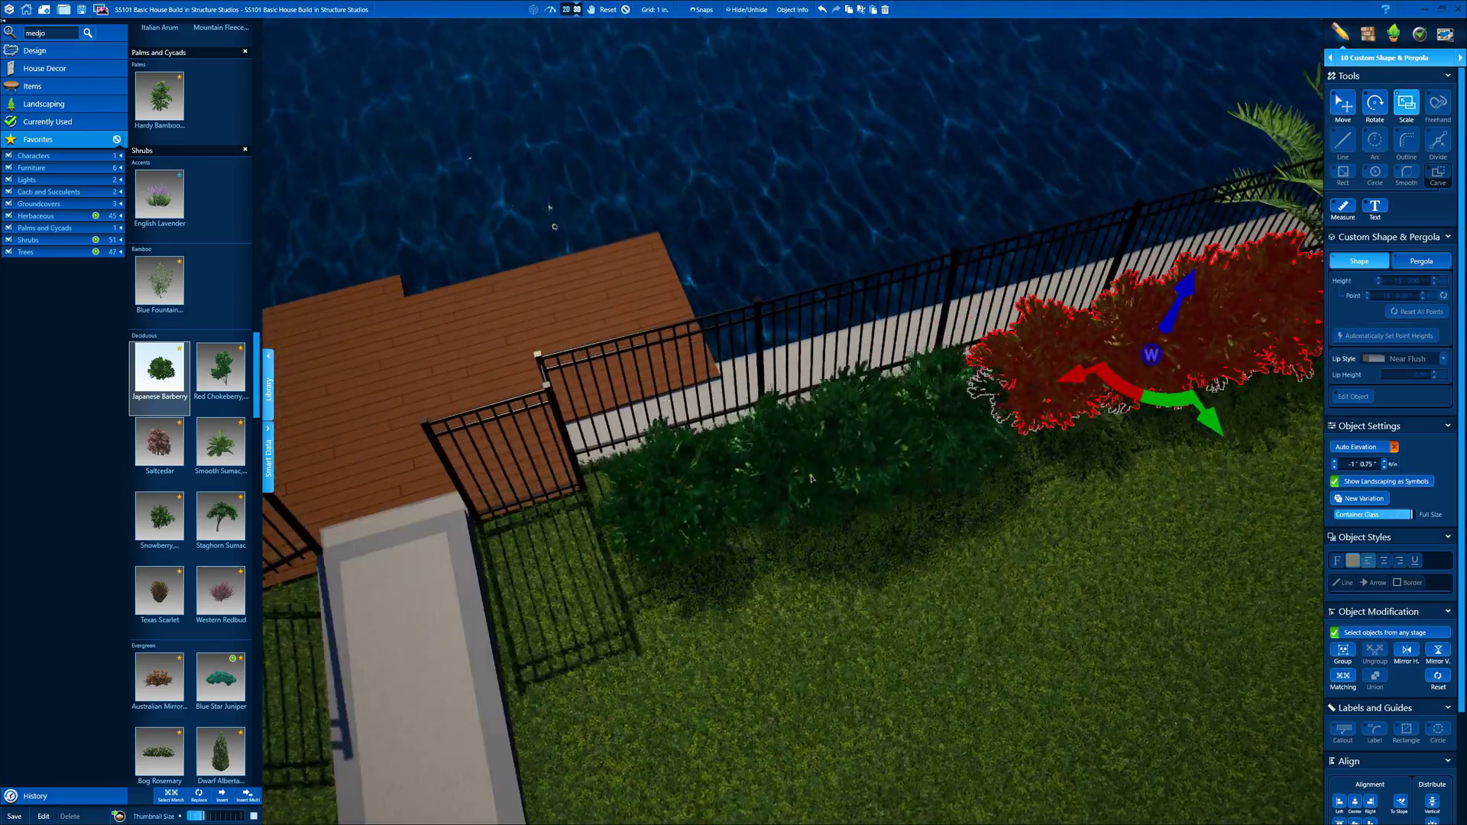
click(812, 479)
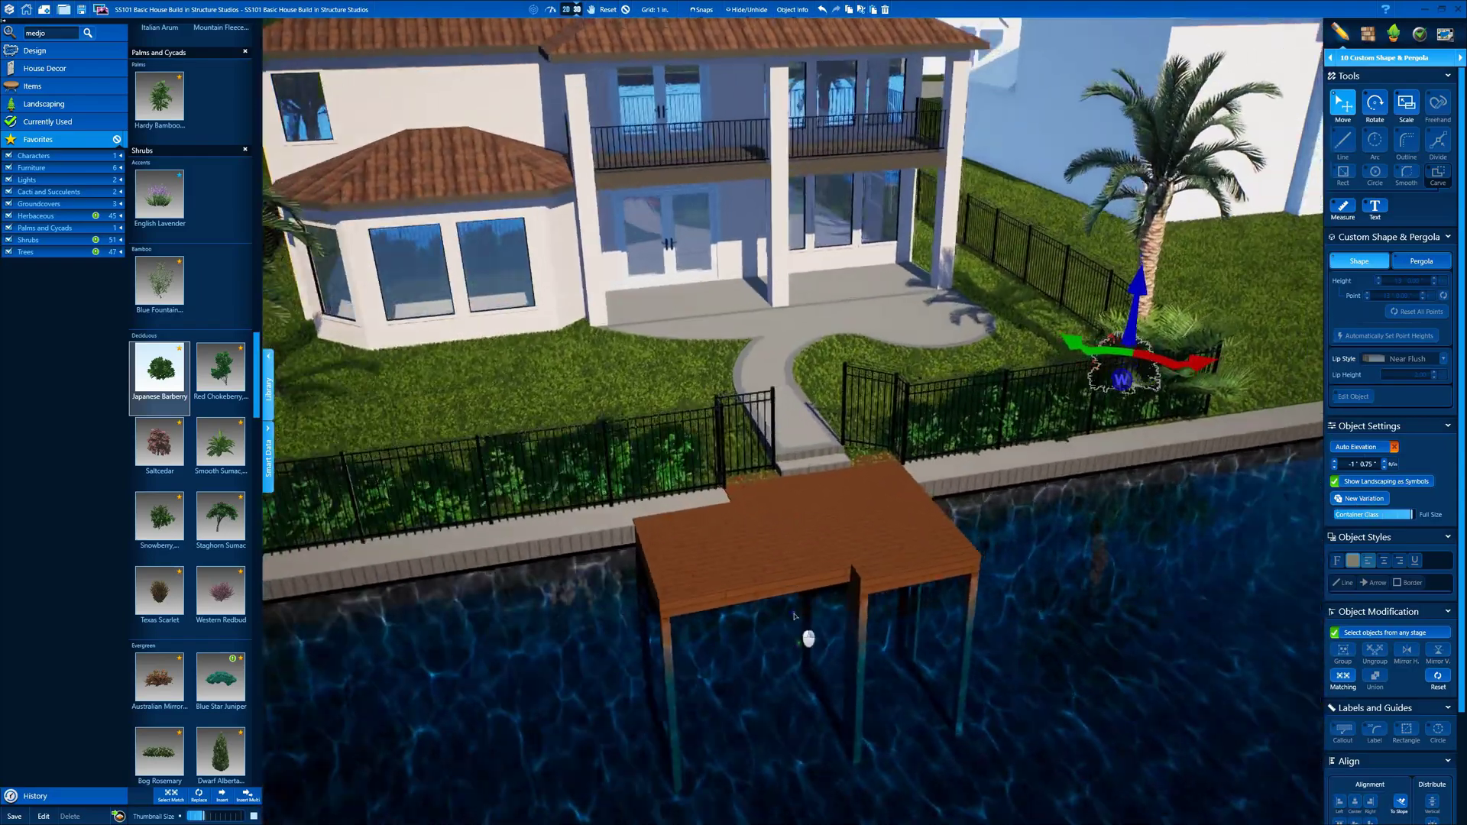
- Inspect the fence gate section beside the walkway in plan and 3D views
click(1374, 60)
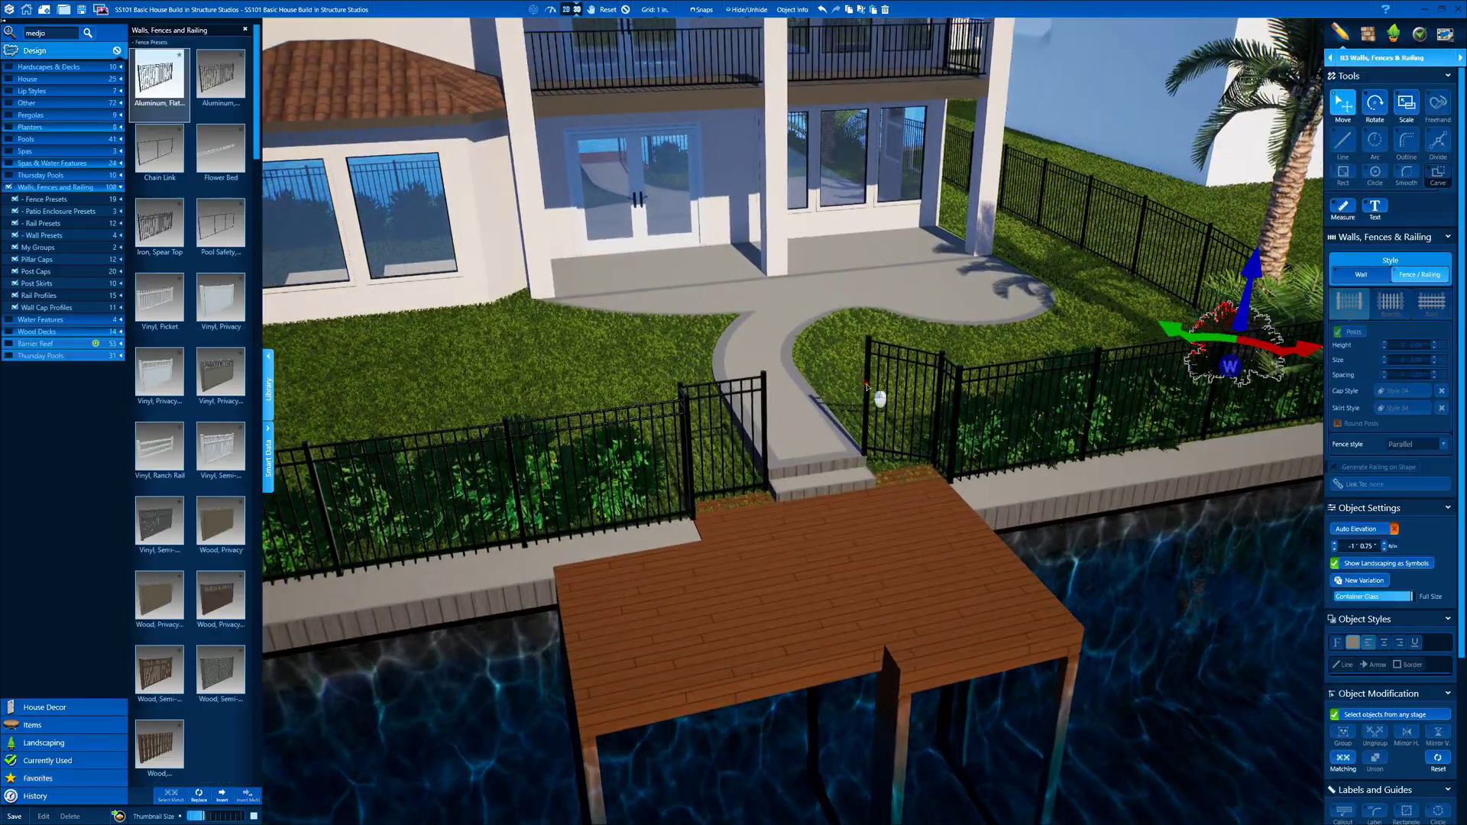
click(877, 398)
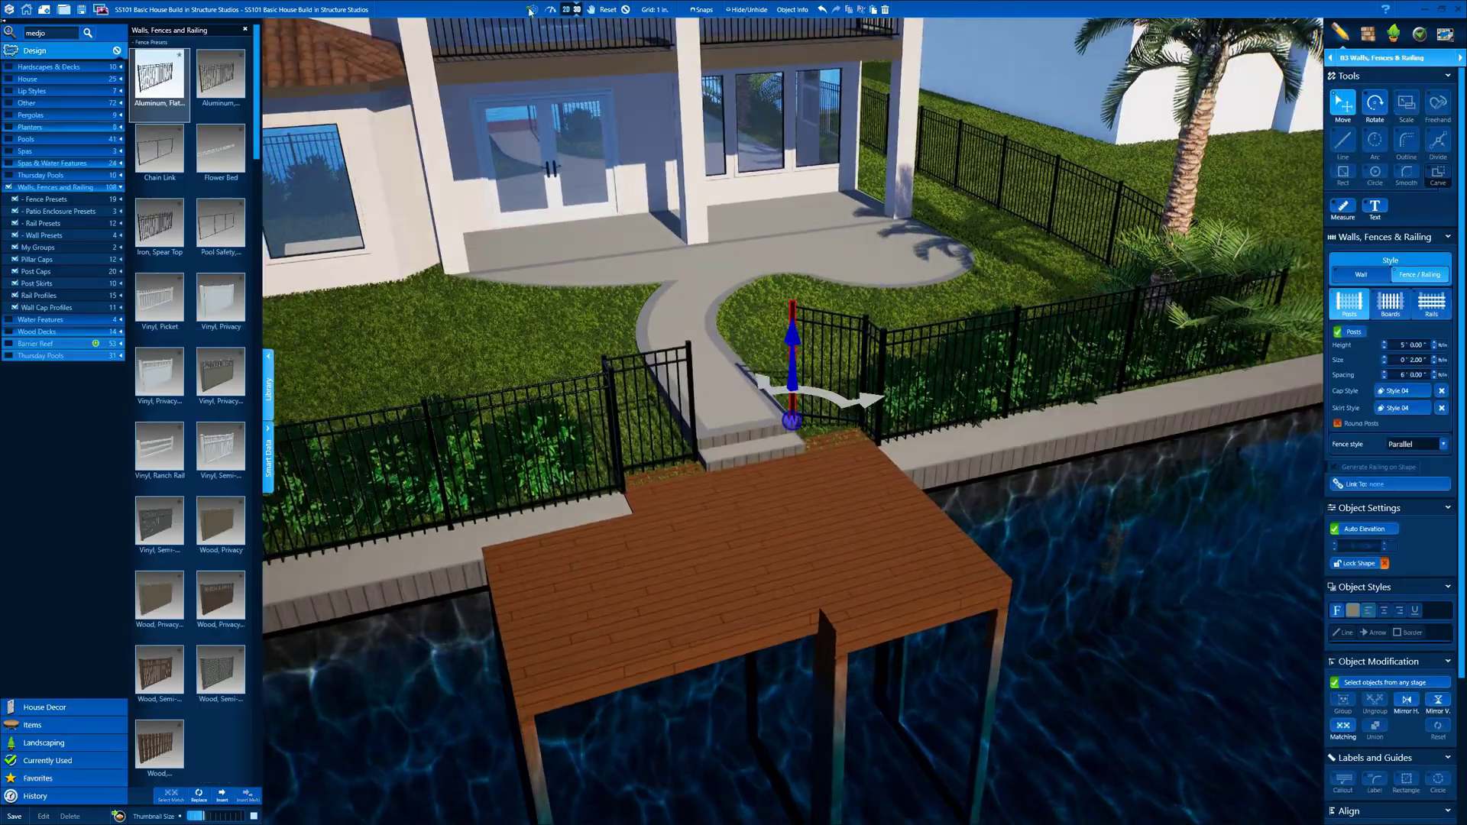
key(space)
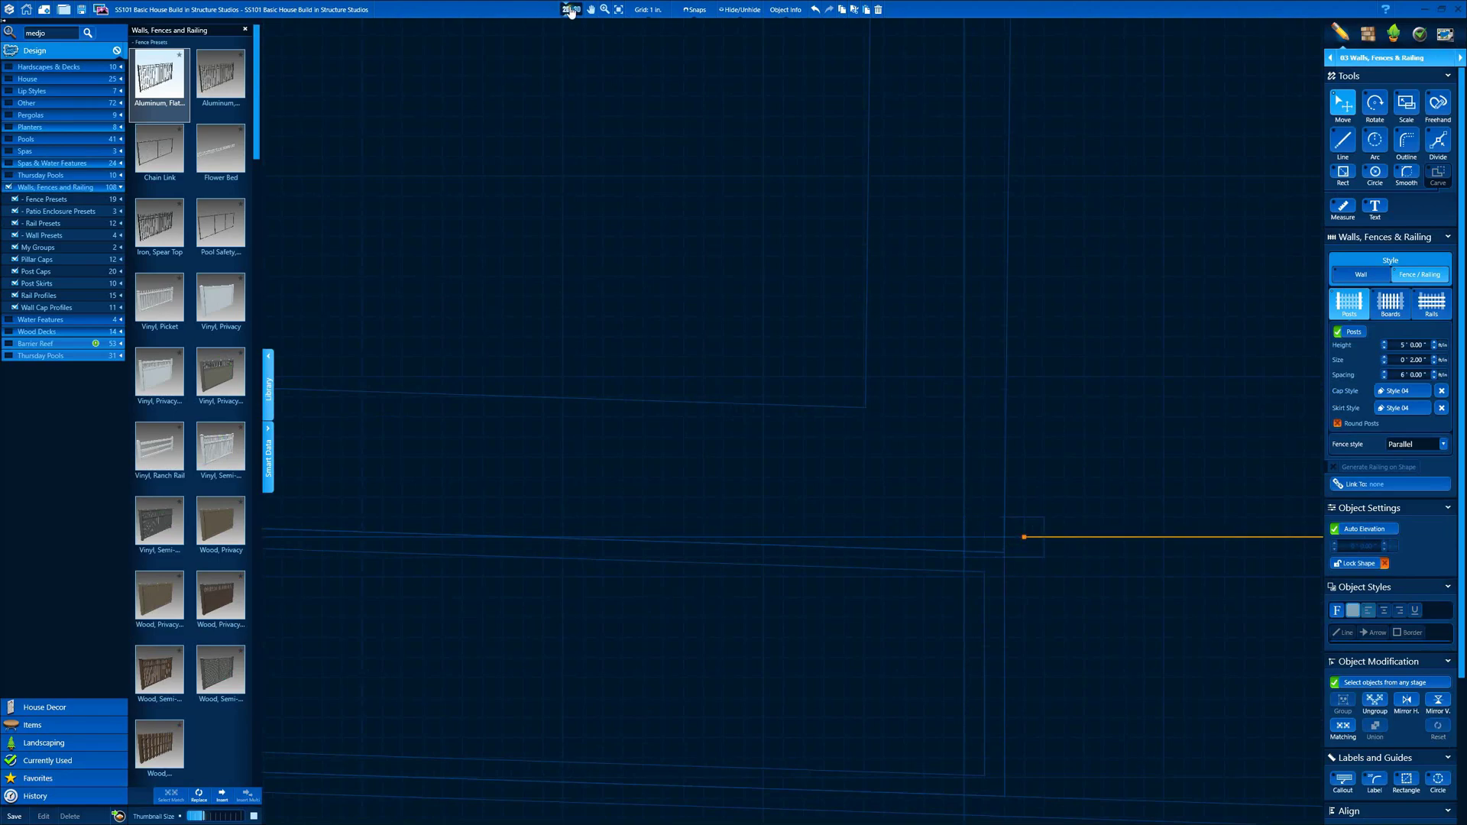
click(571, 11)
- Return to the Custom Shape & Pergola stage and paste copies of the Japanese Barberry shrubs in front of the bay window
click(1383, 58)
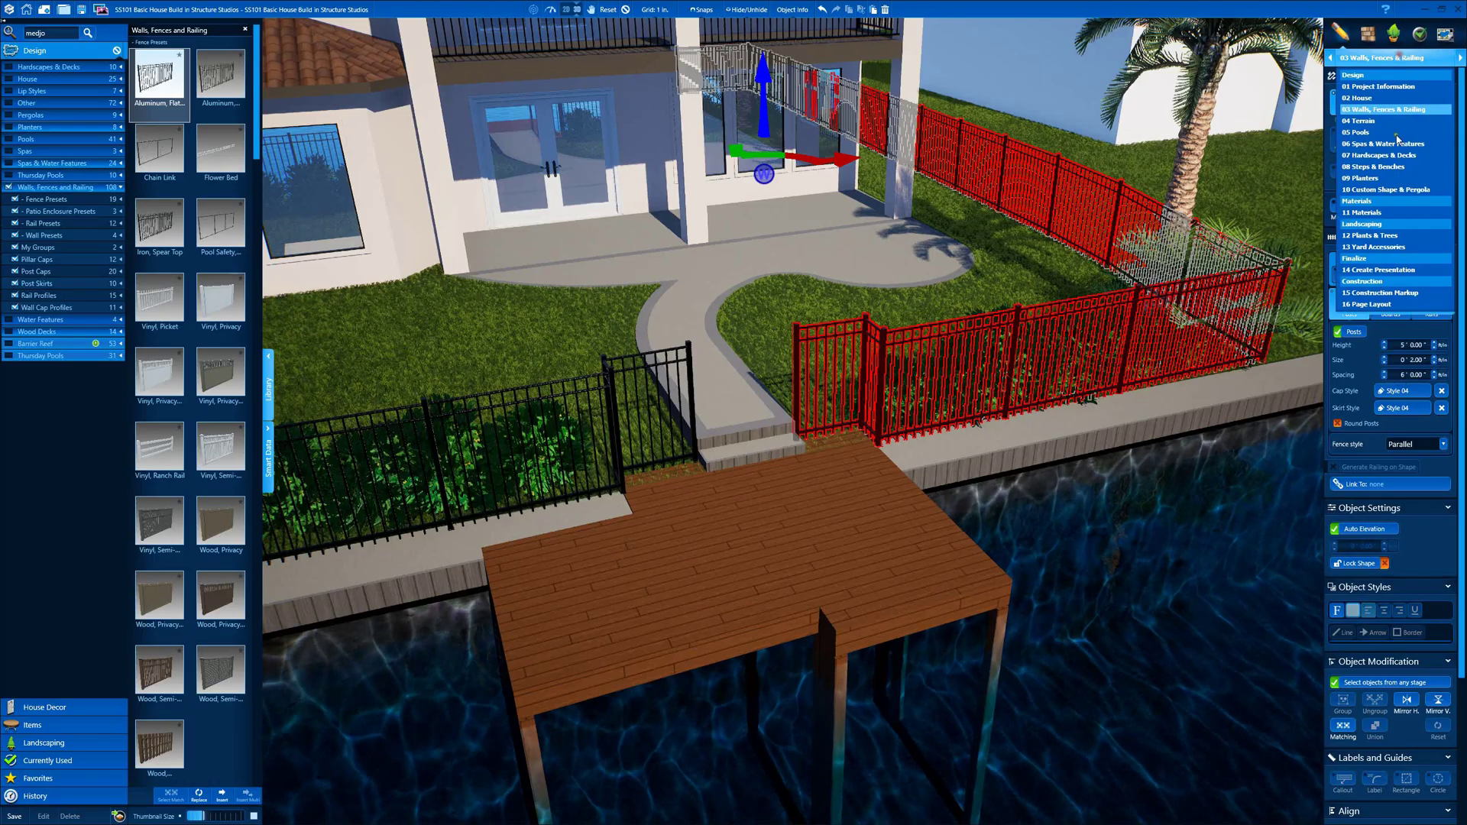
click(1384, 189)
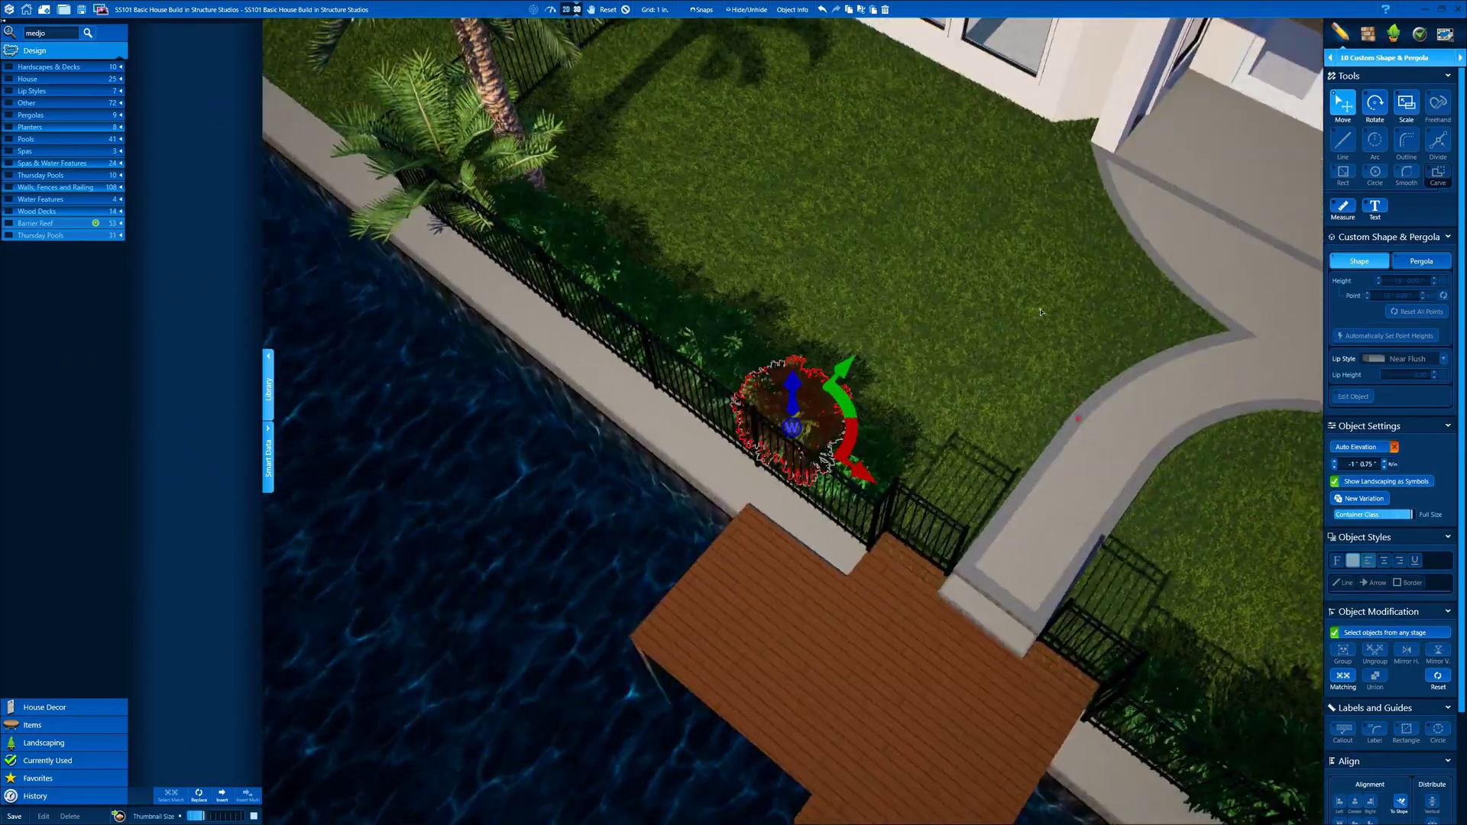
key(ctrl+v)
click(786, 291)
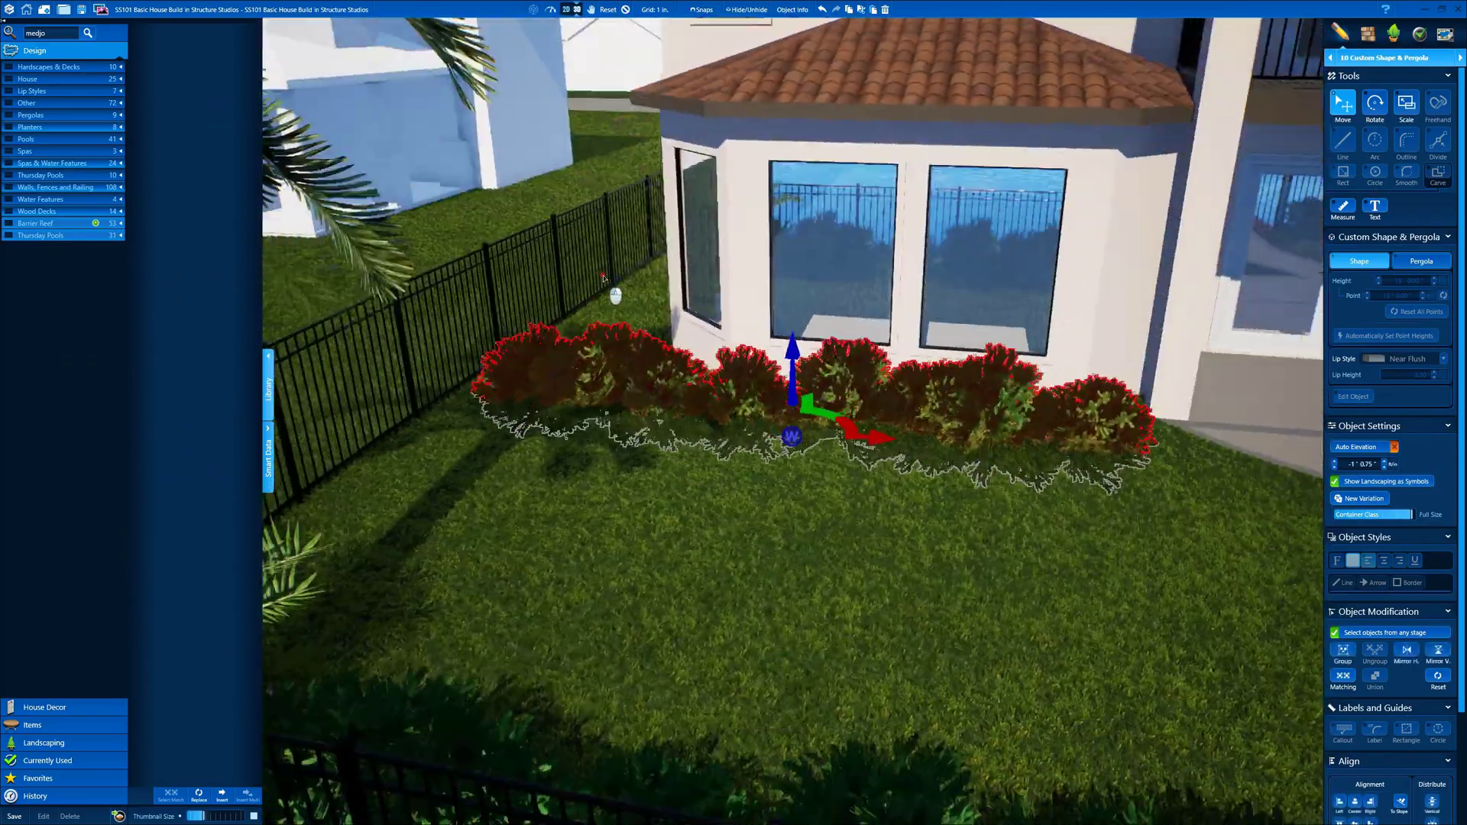
- Scale a shrub below the bay window to adjust its height against the glass
click(1406, 104)
scroll(792, 367, up, 3)
mouse_move(795, 340)
right_down()
mouse_move(730, 378)
mouse_move(793, 359)
right_up()
click(730, 377)
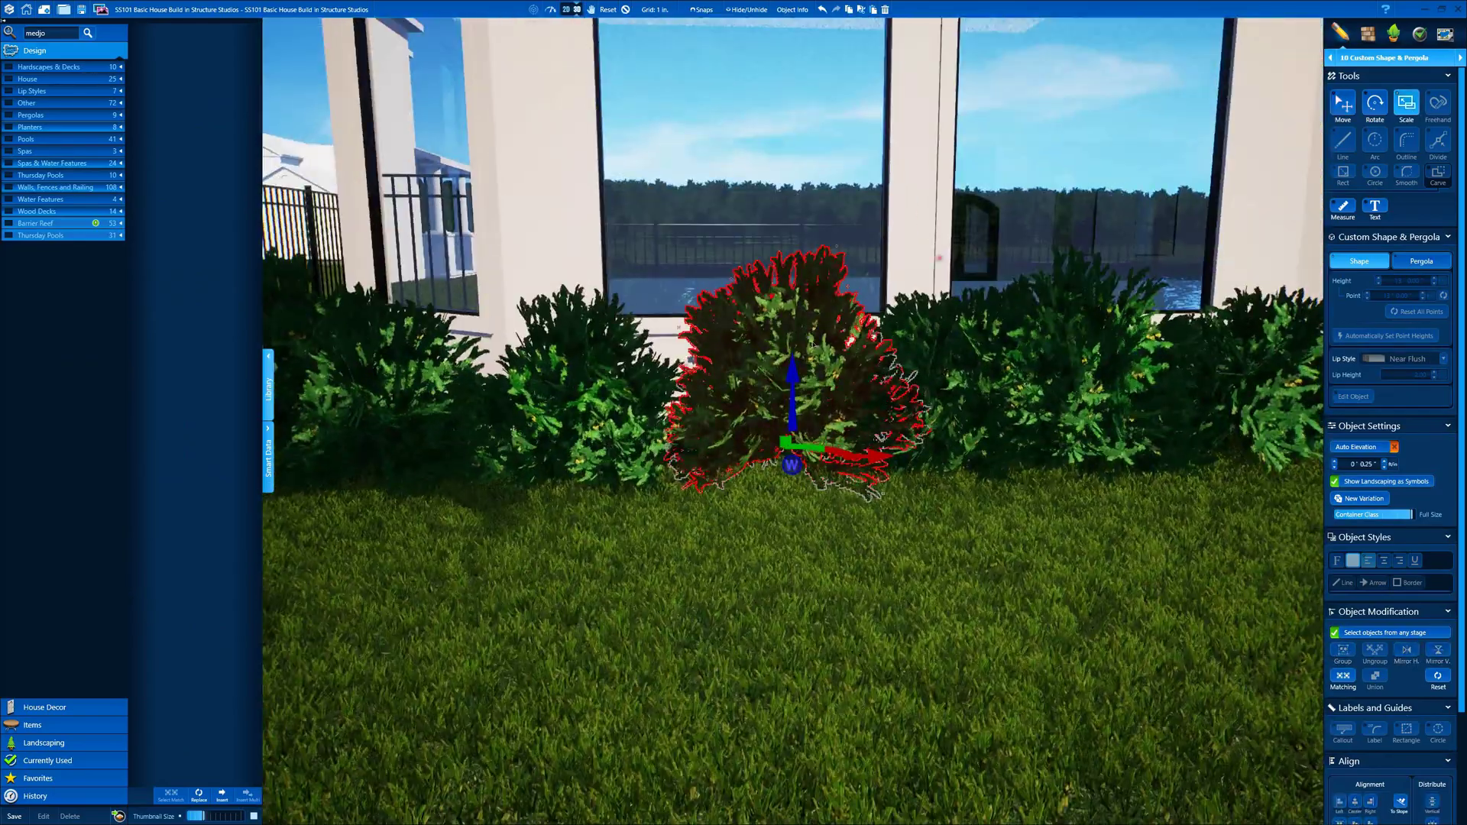
drag(792, 359, 793, 369)
right_drag(792, 369, 818, 405)
- Move the shrubs below the bay window closer together so they form a continuous row
click(1343, 104)
click(818, 405)
drag(899, 437, 928, 447)
click(596, 385)
right_drag(597, 385, 688, 382)
drag(878, 456, 951, 466)
right_drag(734, 382, 764, 393)
click(764, 393)
drag(868, 459, 898, 466)
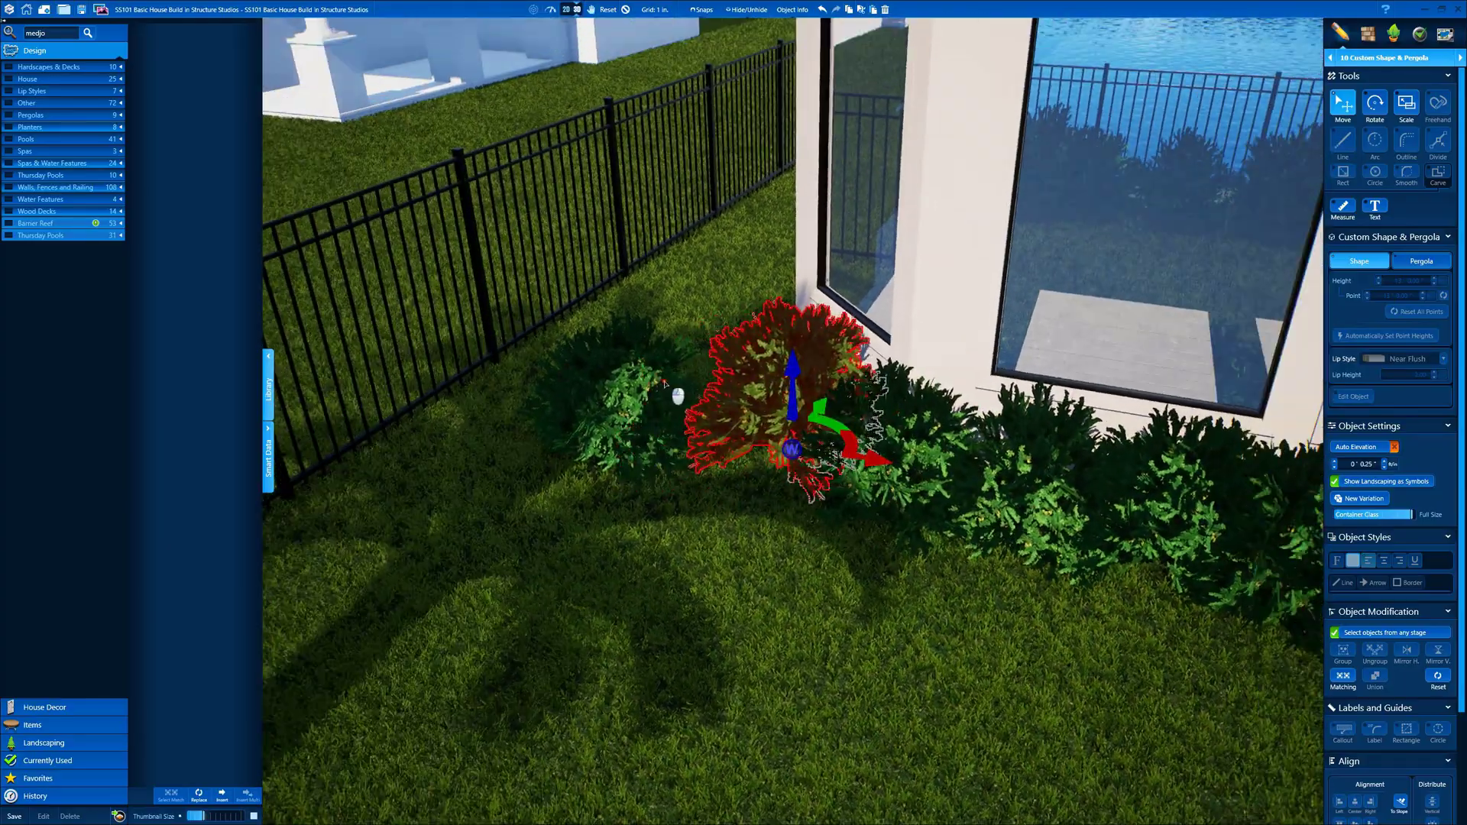
- Shift the end shrubs around the bay window's fence-side corner and generate a new variation
click(649, 396)
right_drag(678, 397, 830, 441)
drag(868, 463, 901, 474)
right_drag(901, 474, 770, 389)
click(898, 475)
right_drag(897, 475, 716, 266)
click(1374, 498)
scroll(778, 462, down, 5)
key(Delete)
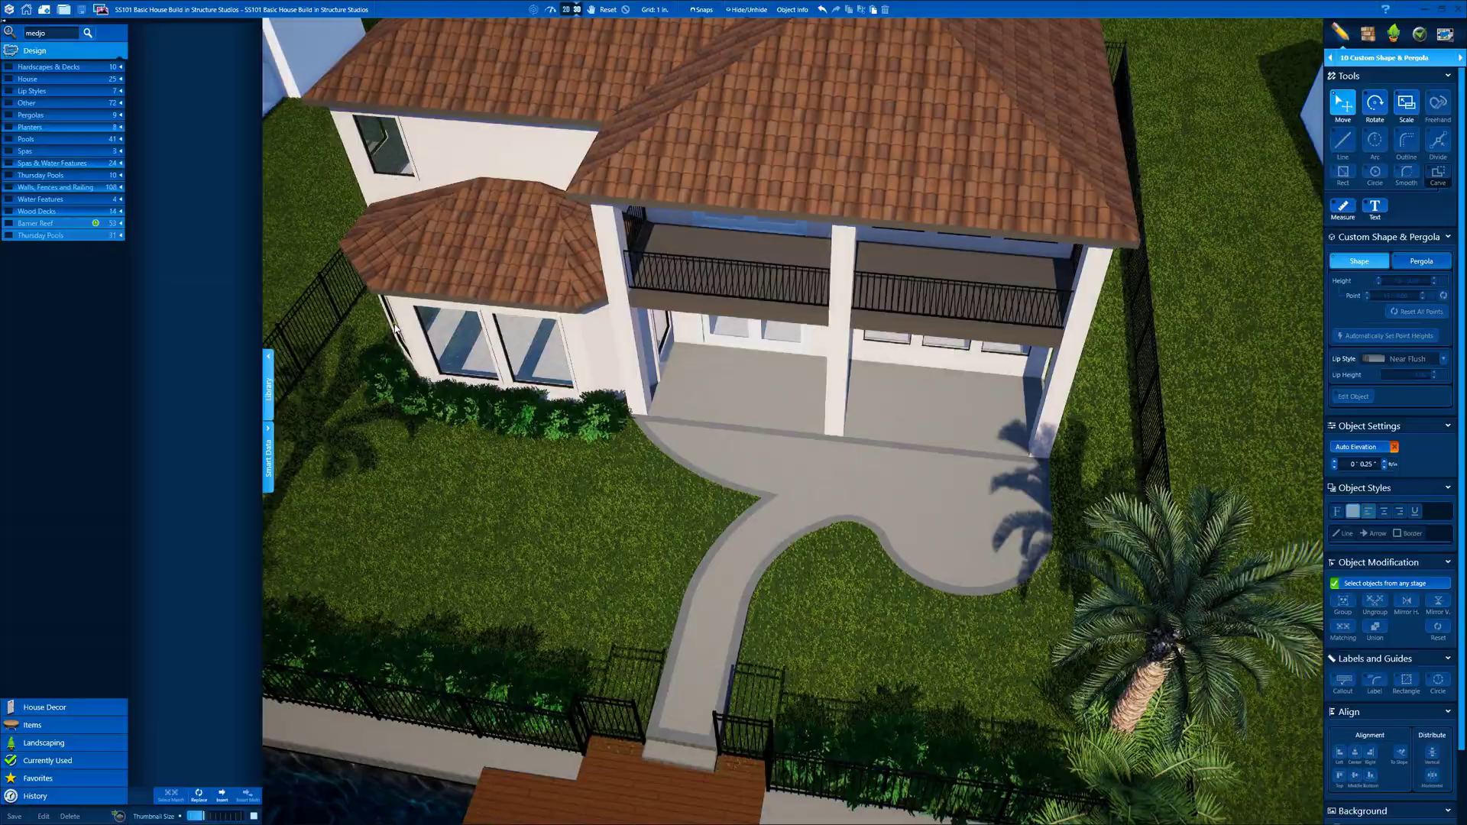
- In plan view, begin a planter in front of the bay window with an arc starting at the patio edge
right_drag(396, 329, 527, 221)
key(space)
click(1382, 59)
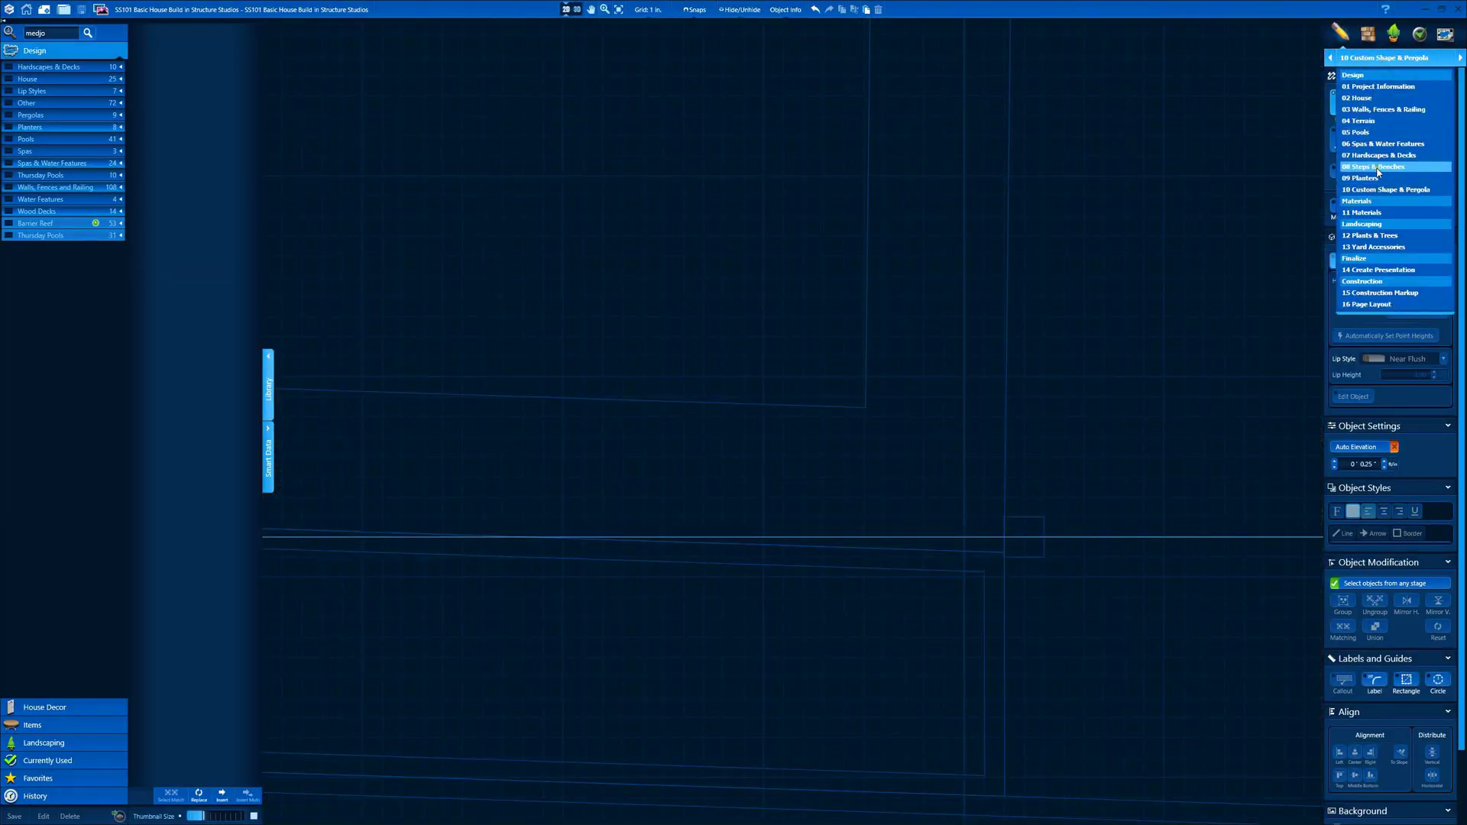
click(1372, 177)
click(270, 359)
scroll(401, 424, down, 6)
scroll(491, 284, up, 4)
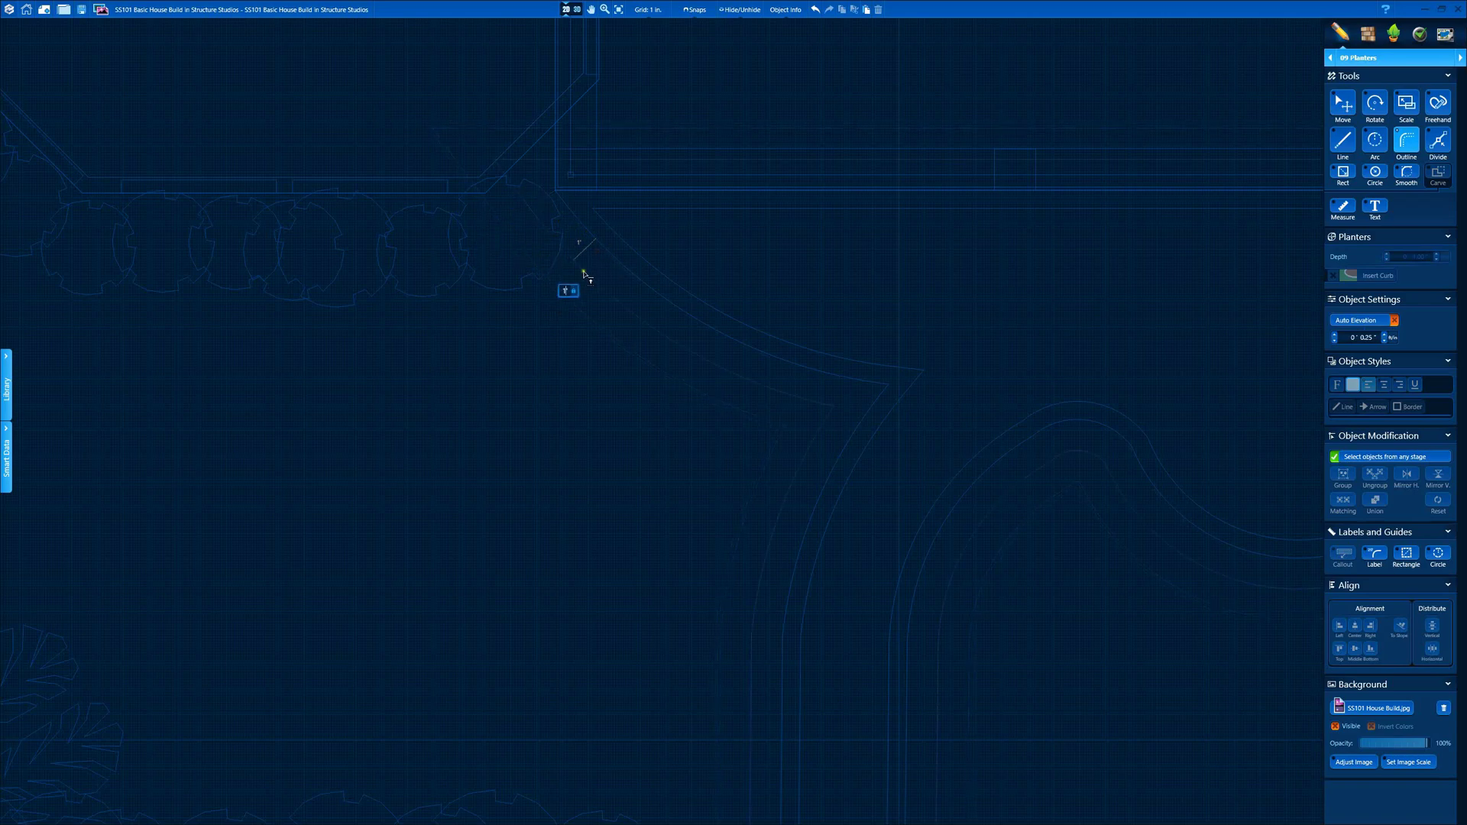
click(616, 271)
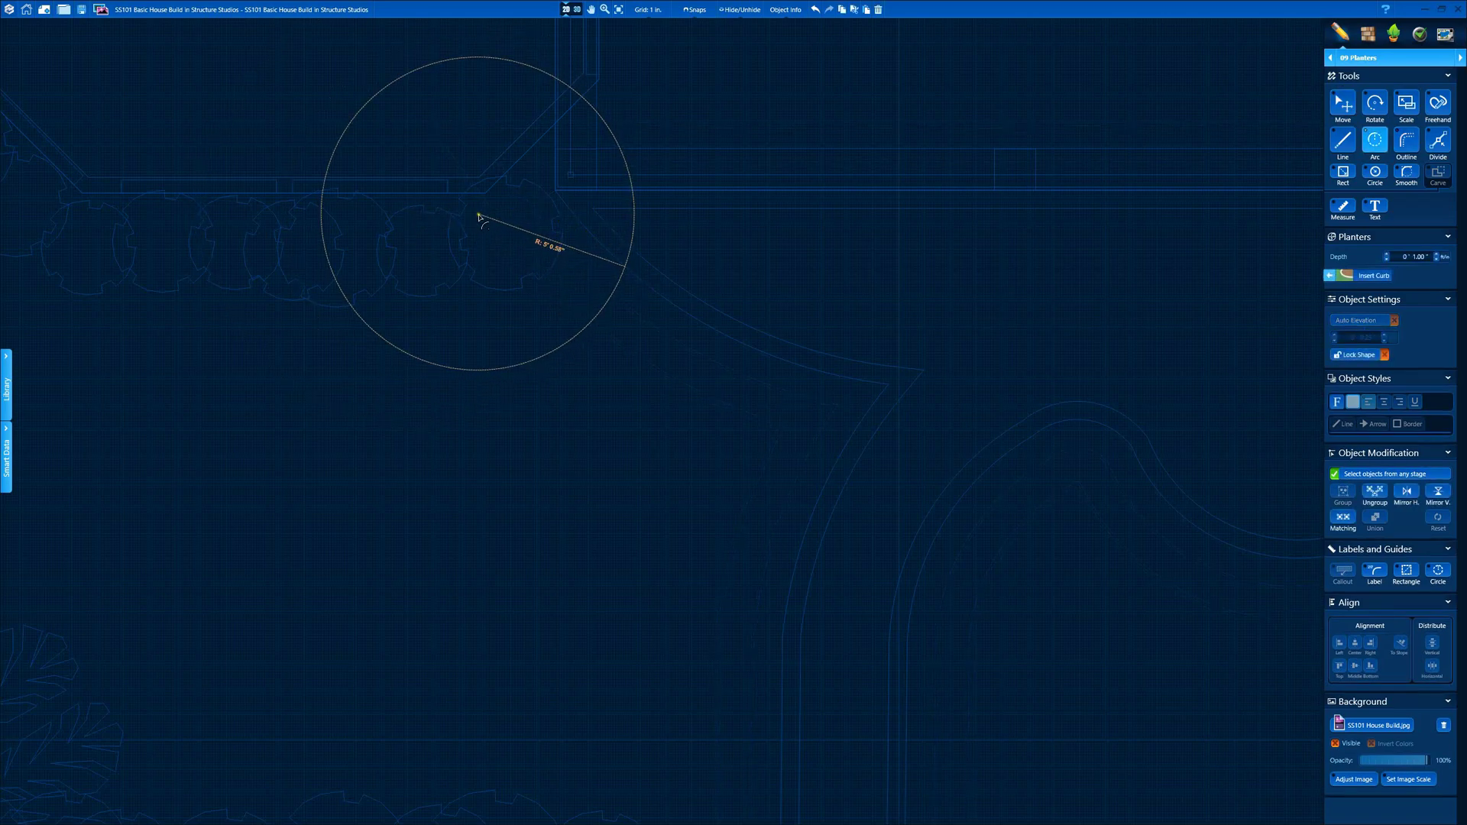
right_drag(368, 402, 859, 188)
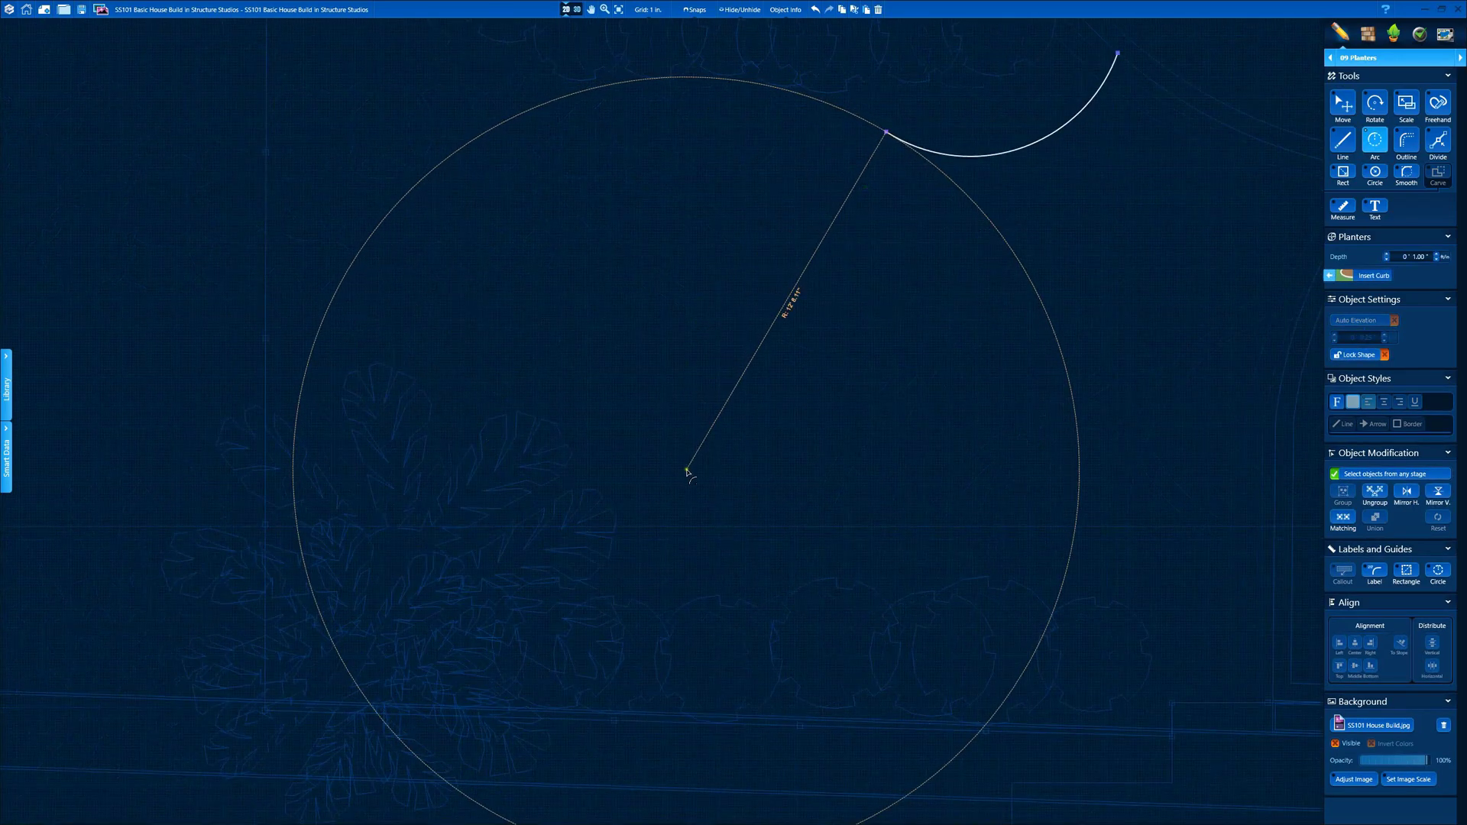
- Complete the planter outline with curved front arcs and edges along the bay window walls, and display it in 3D
click(673, 568)
click(562, 93)
right_drag(587, 165, 547, 486)
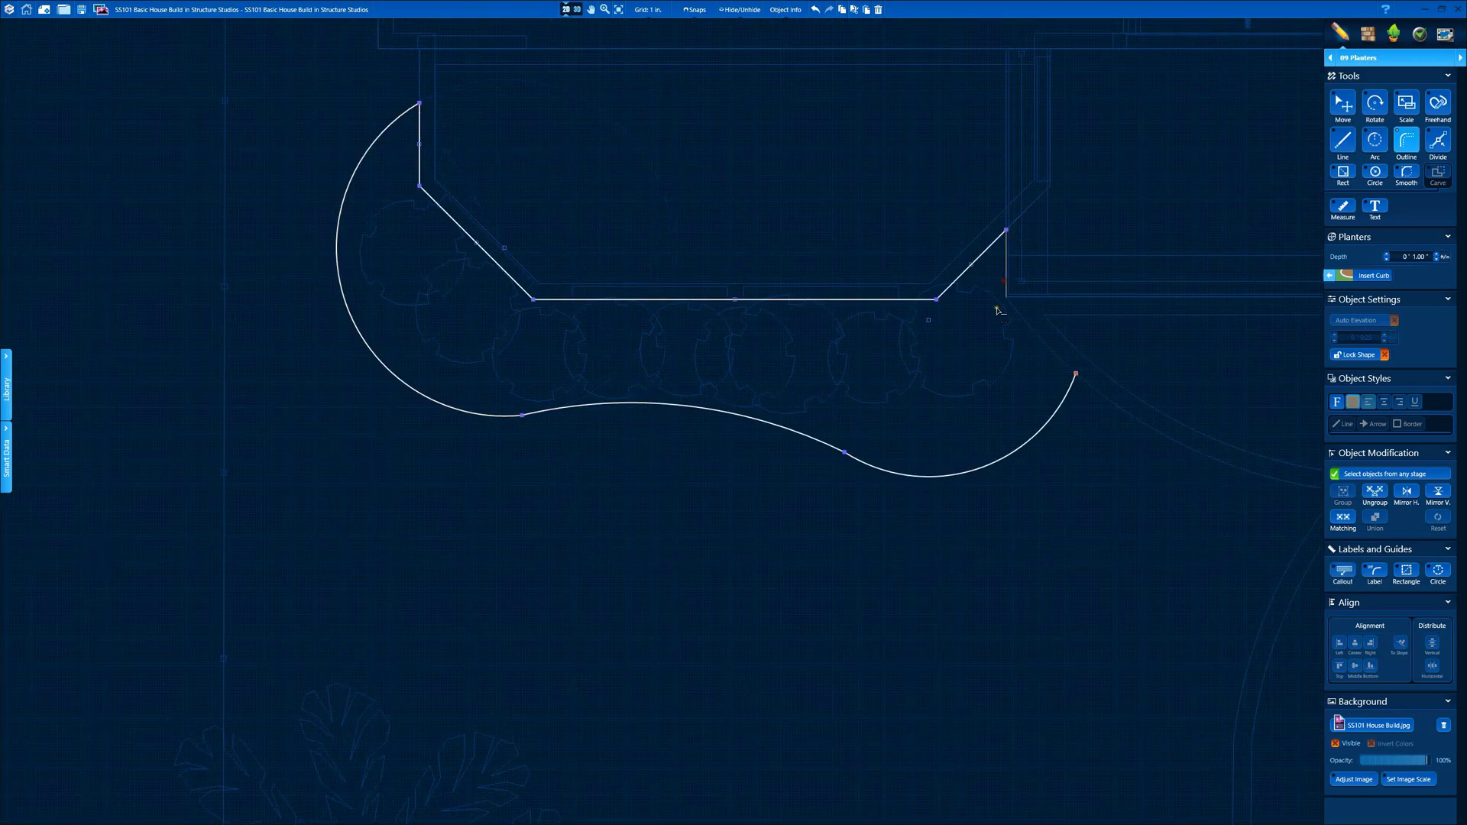
click(1064, 371)
click(578, 10)
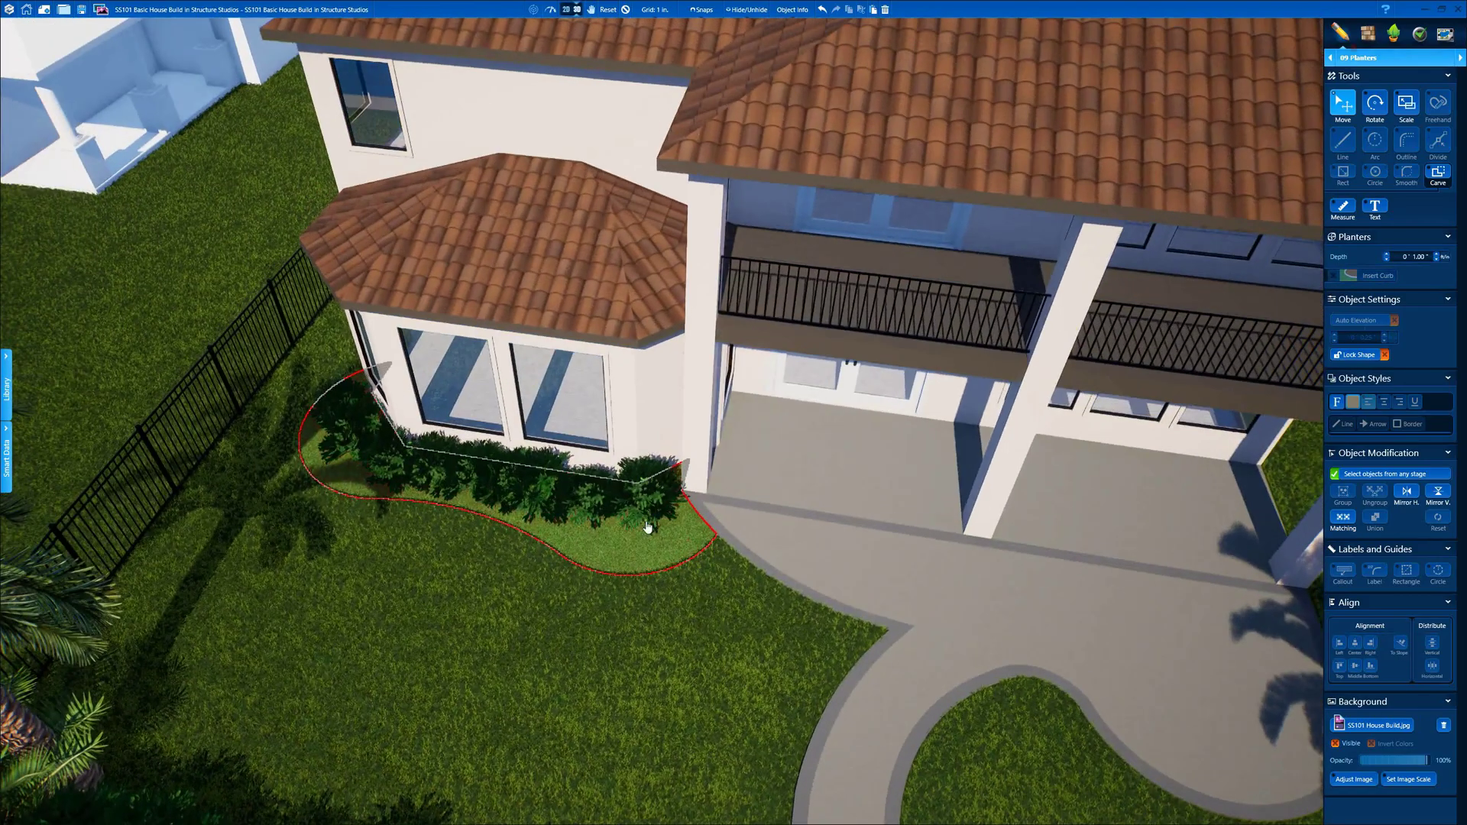
- Search the materials library for mulch
click(1368, 32)
drag(69, 33, 2, 25)
text(wood)
key(Return)
text(mulch')
key(Return)
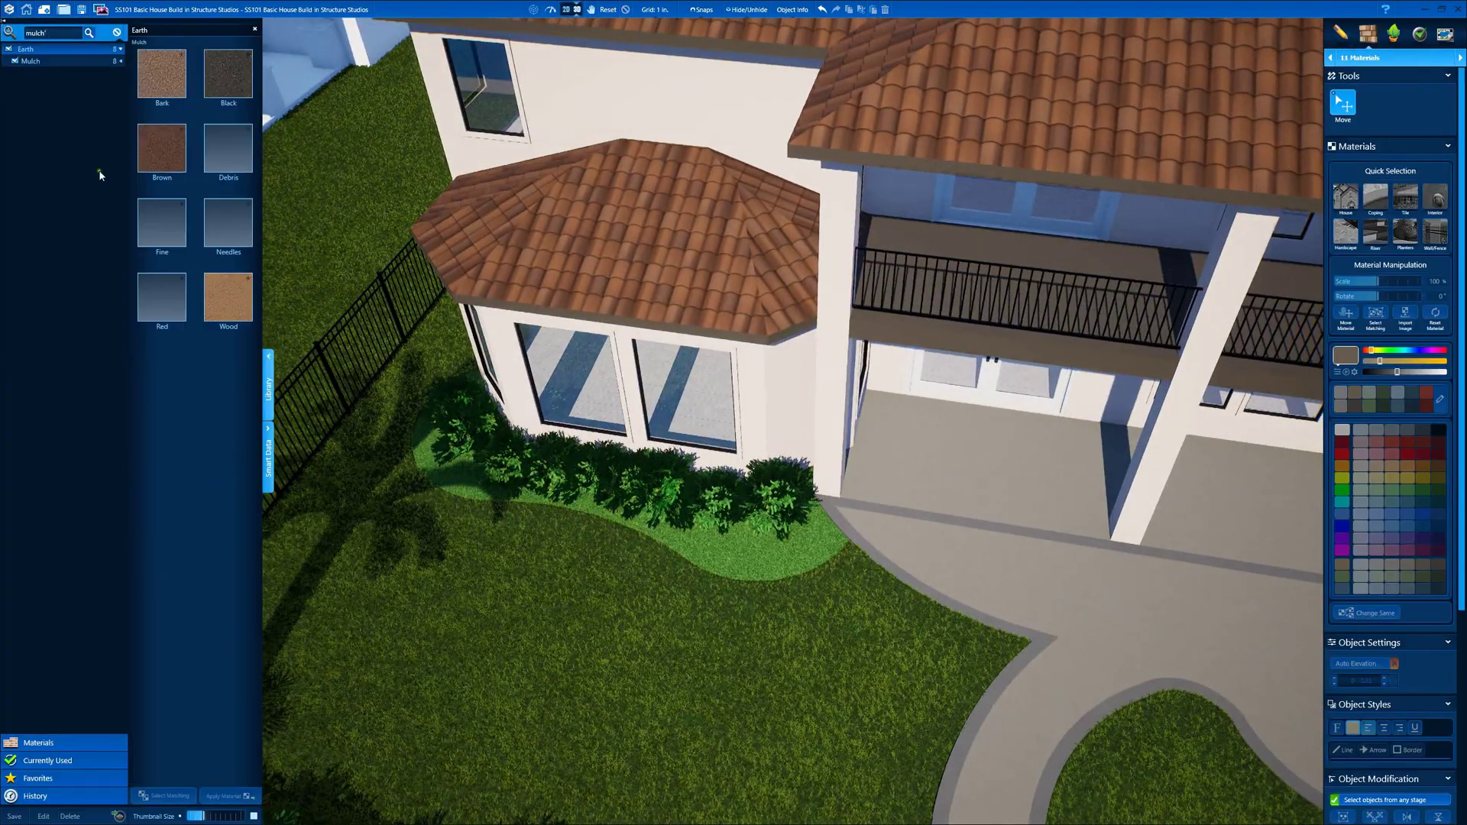
- Apply the Brown mulch material to the planter bed and darken its color
click(162, 222)
middle_drag(647, 475, 662, 342)
click(154, 158)
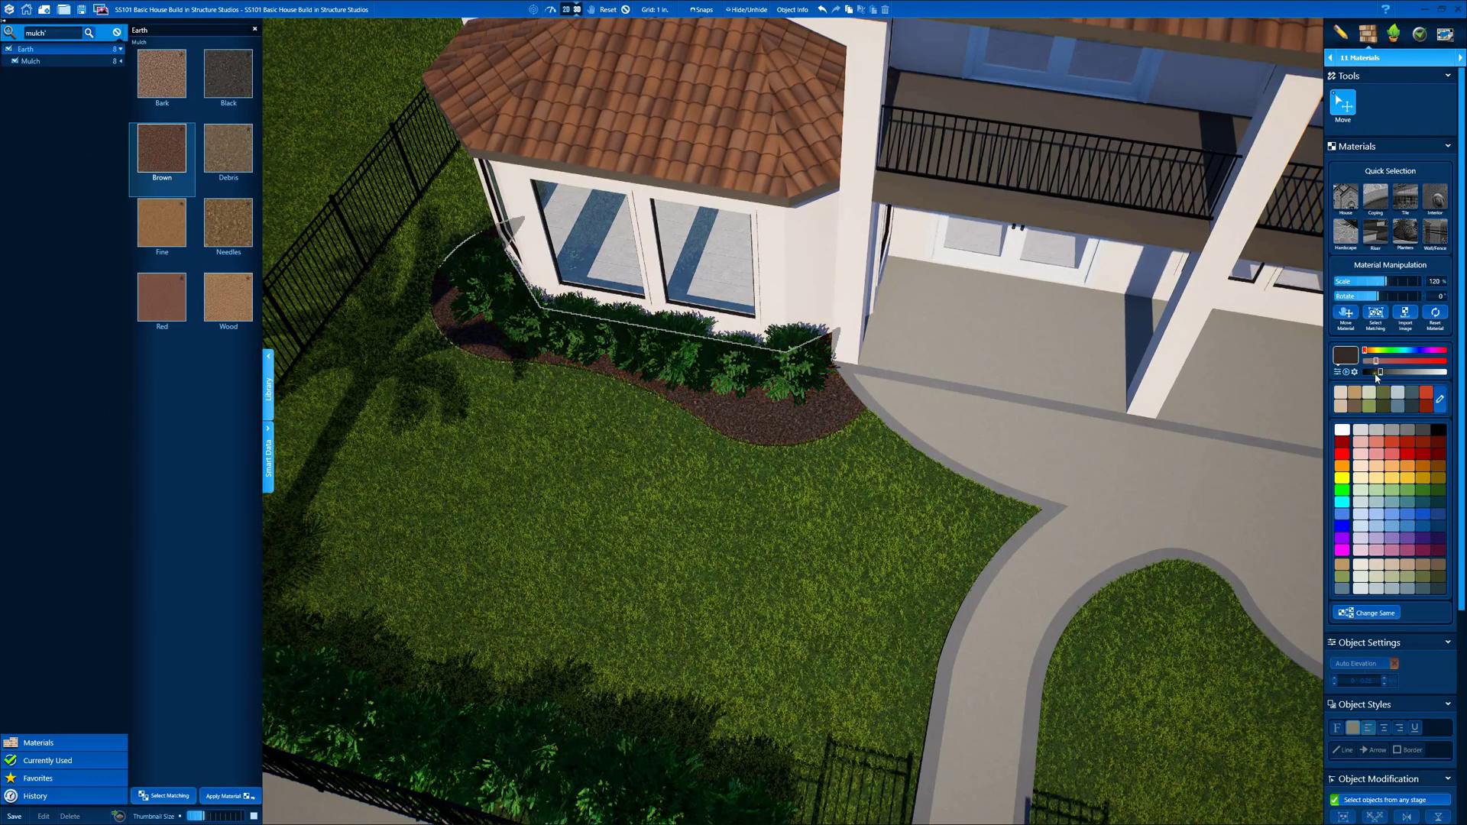
click(1376, 373)
click(625, 9)
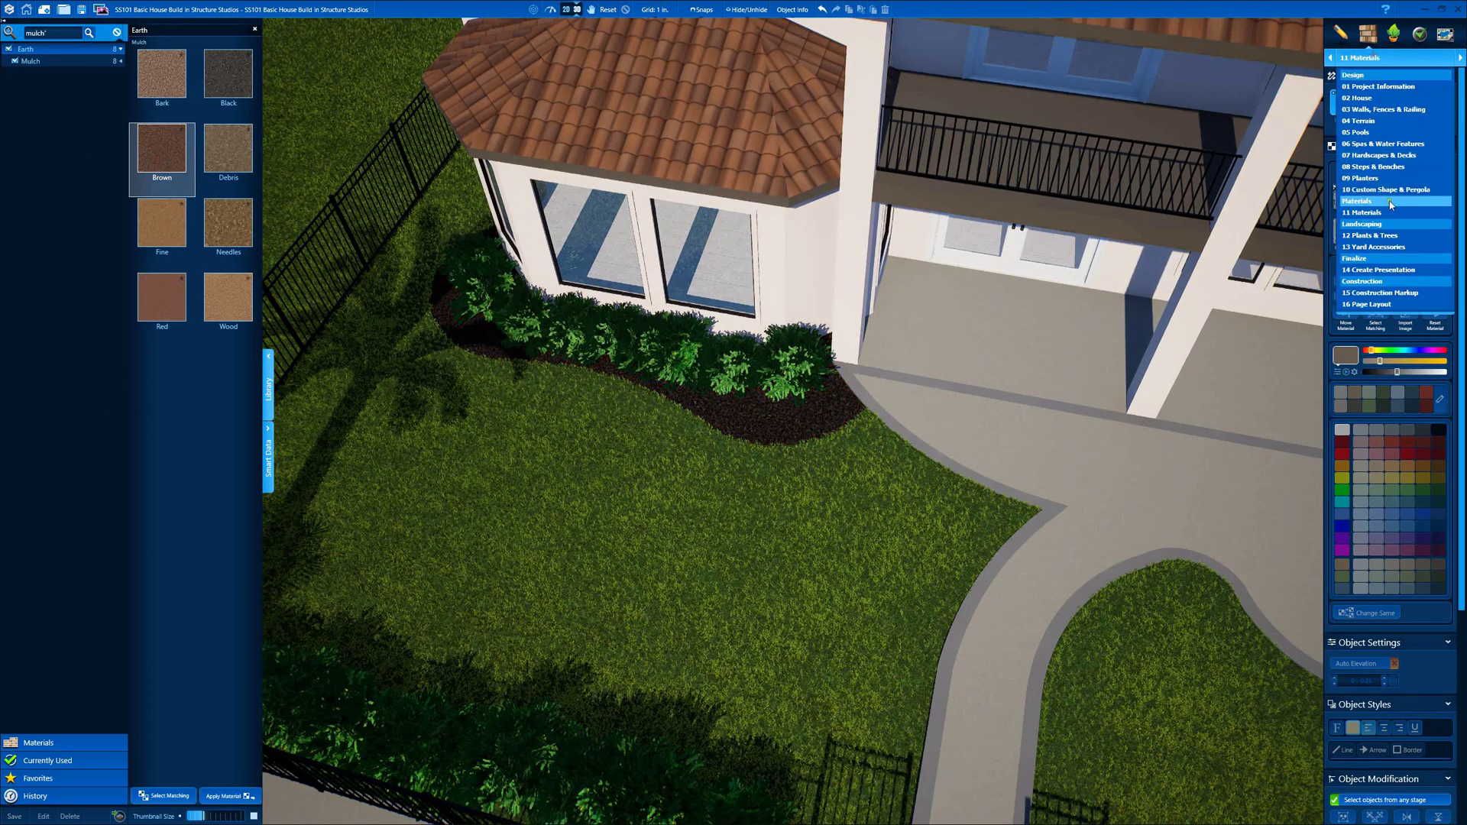
- Try an English Lavender from the favorites at the mulch bed's patio end and delete it
click(38, 779)
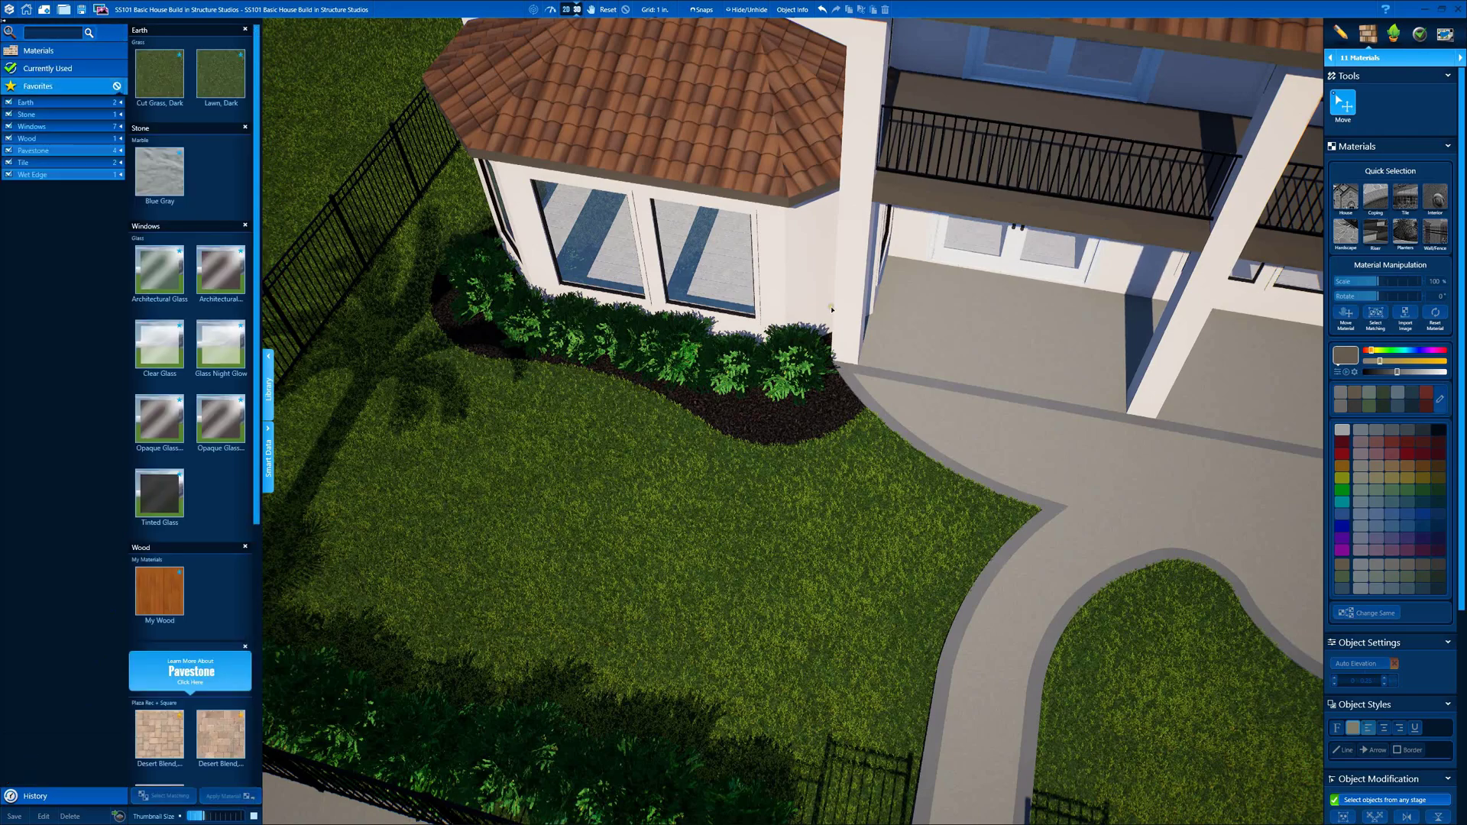
click(1397, 59)
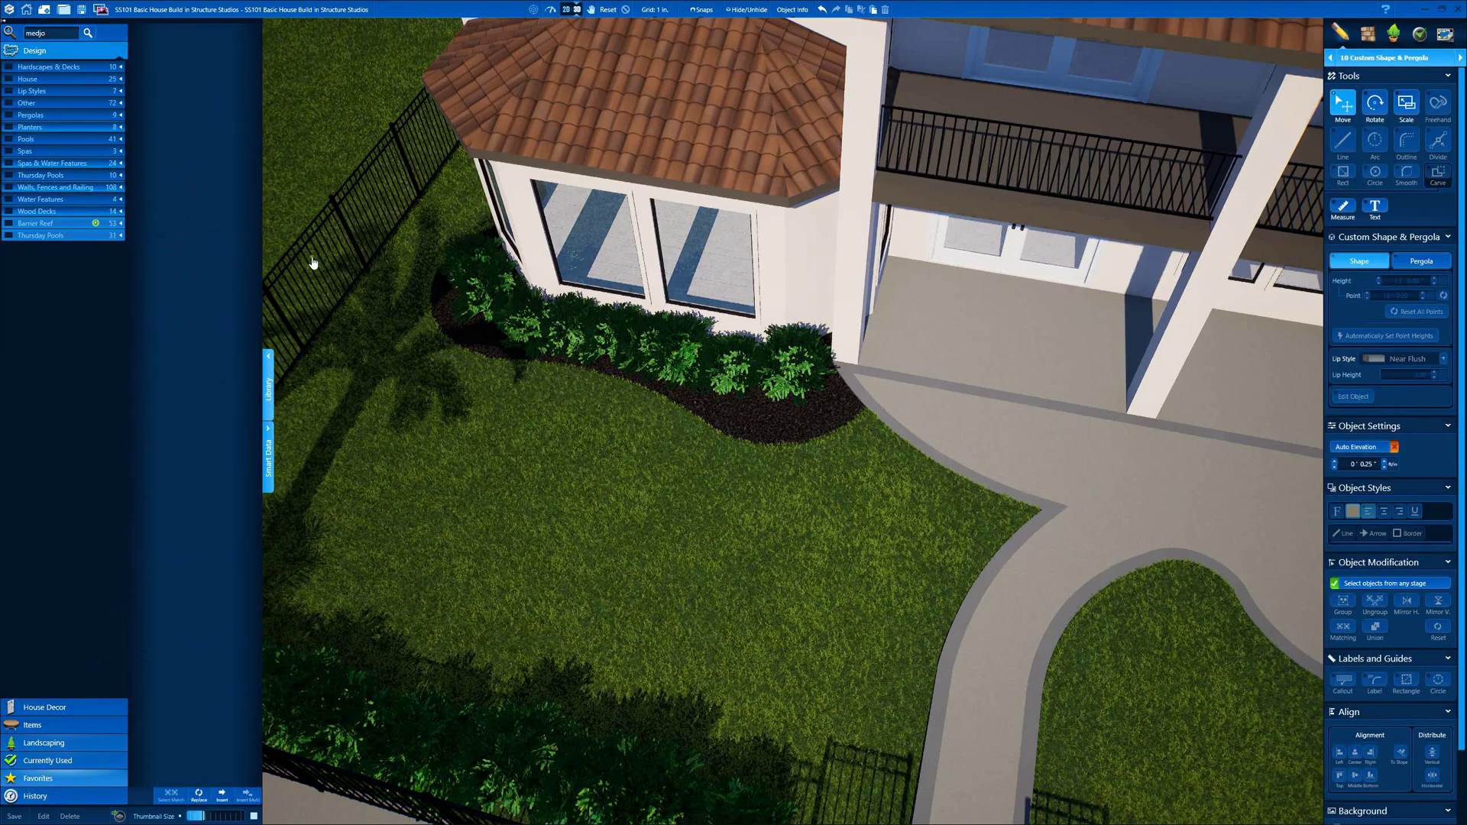
click(159, 198)
click(818, 409)
scroll(192, 467, up, 10)
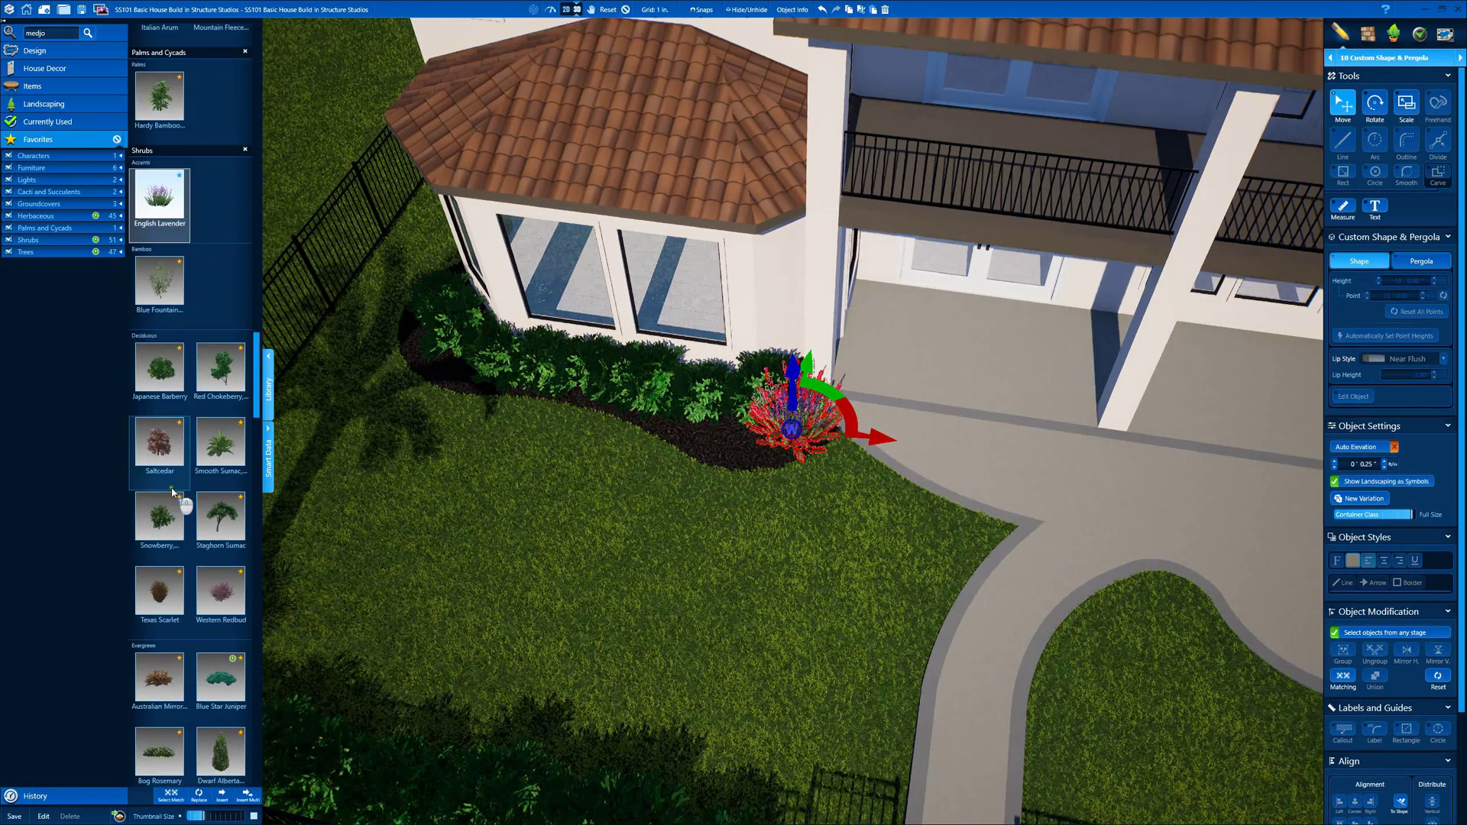
scroll(192, 468, up, 10)
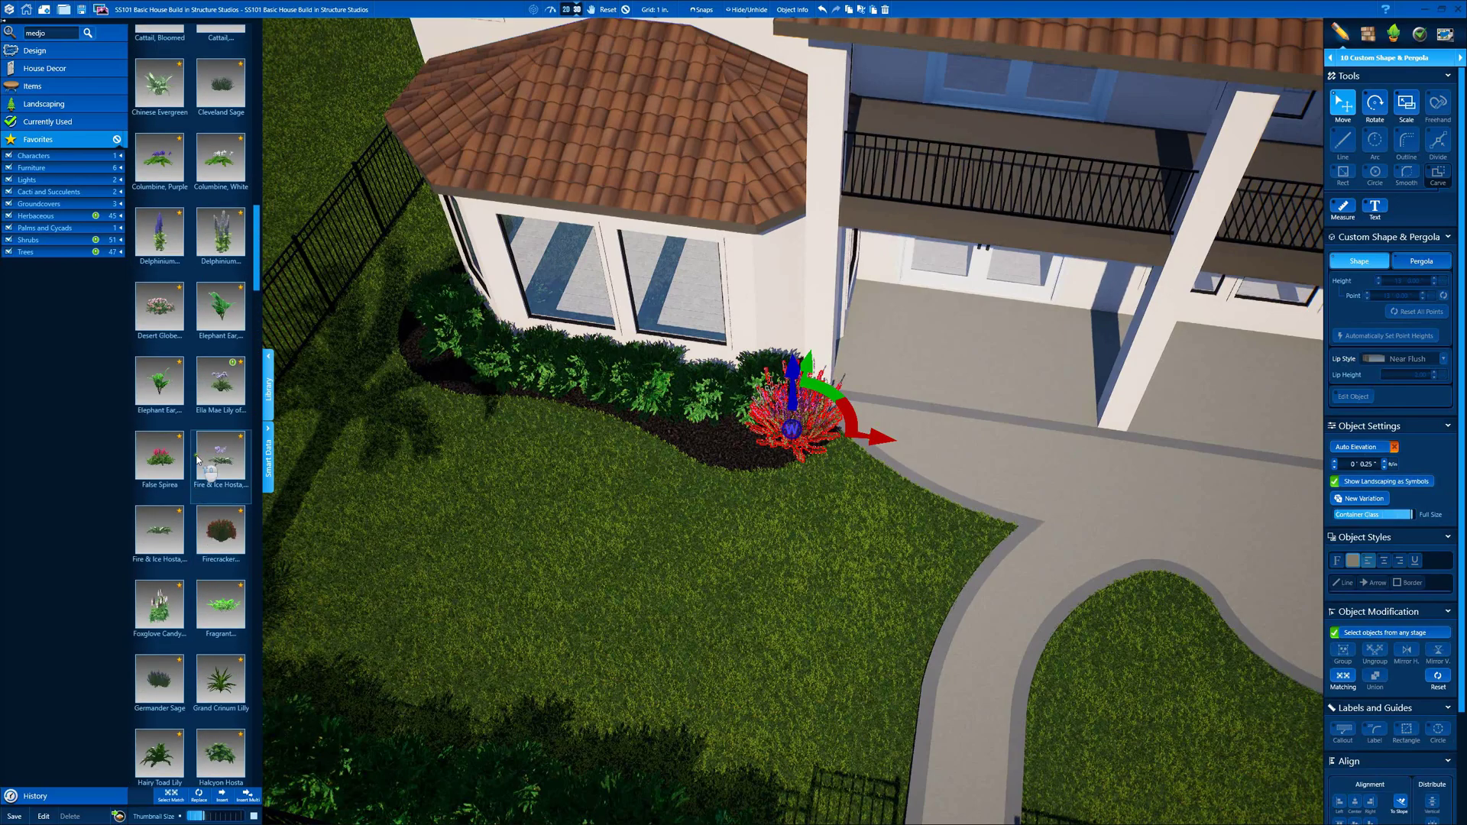
key(Delete)
- Place the first Japanese Water plants from the favorites at the mulch bed's patio end, generating a new variation
scroll(191, 187, up, 3)
click(218, 206)
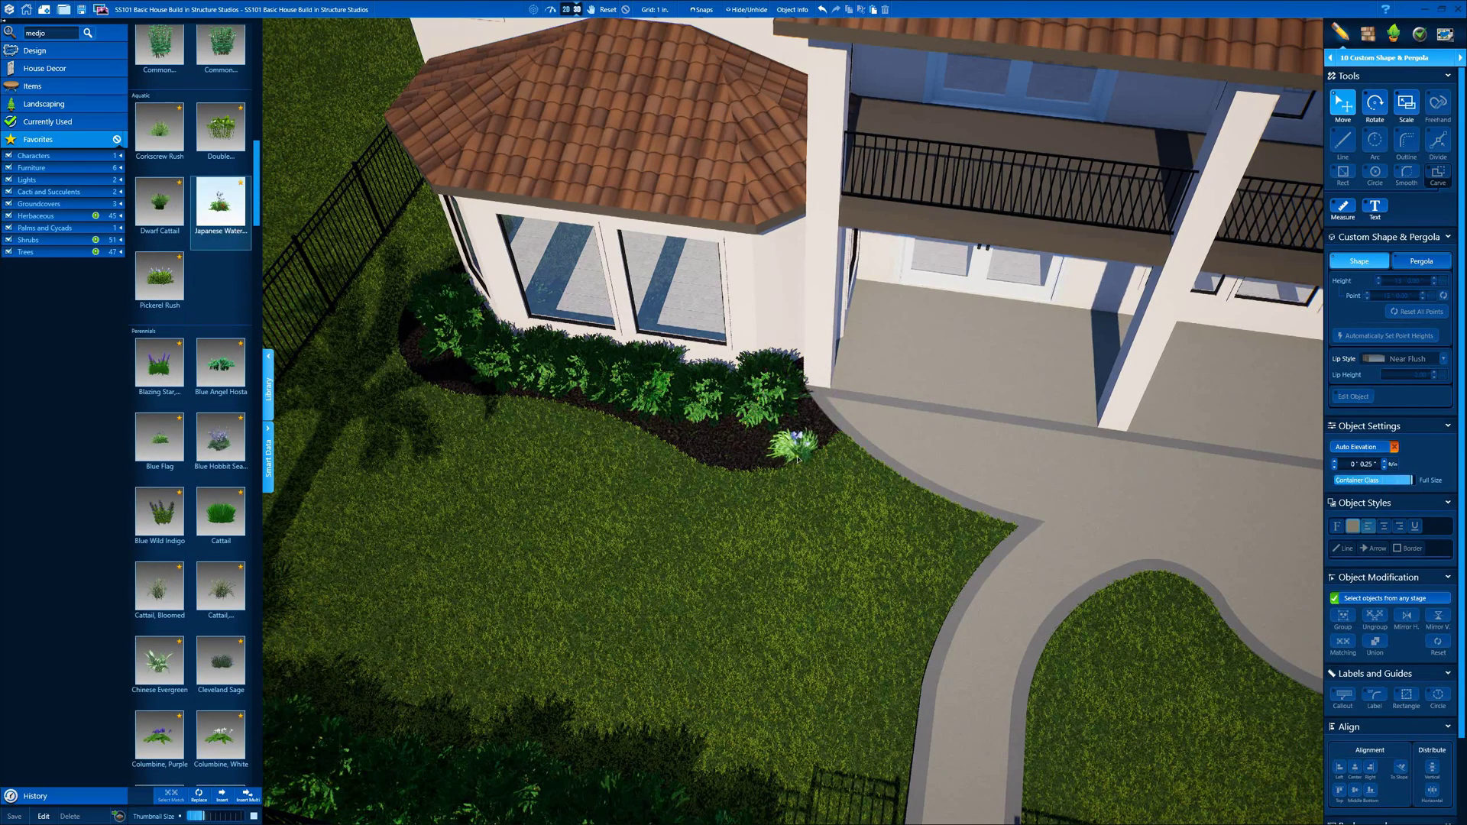
click(802, 435)
scroll(722, 438, up, 5)
middle_drag(718, 436, 671, 378)
click(729, 475)
click(1383, 498)
- Add two more Japanese Water plants to the mulch bed with new variations and collapse the library
click(776, 441)
click(1351, 497)
click(701, 422)
click(1360, 498)
click(625, 10)
scroll(688, 382, down, 5)
click(267, 356)
- In plan view, draw a circular hardscape of about 1' 4" radius within the patio's rounded end using arcs
scroll(626, 412, down, 3)
scroll(671, 377, down, 3)
click(566, 9)
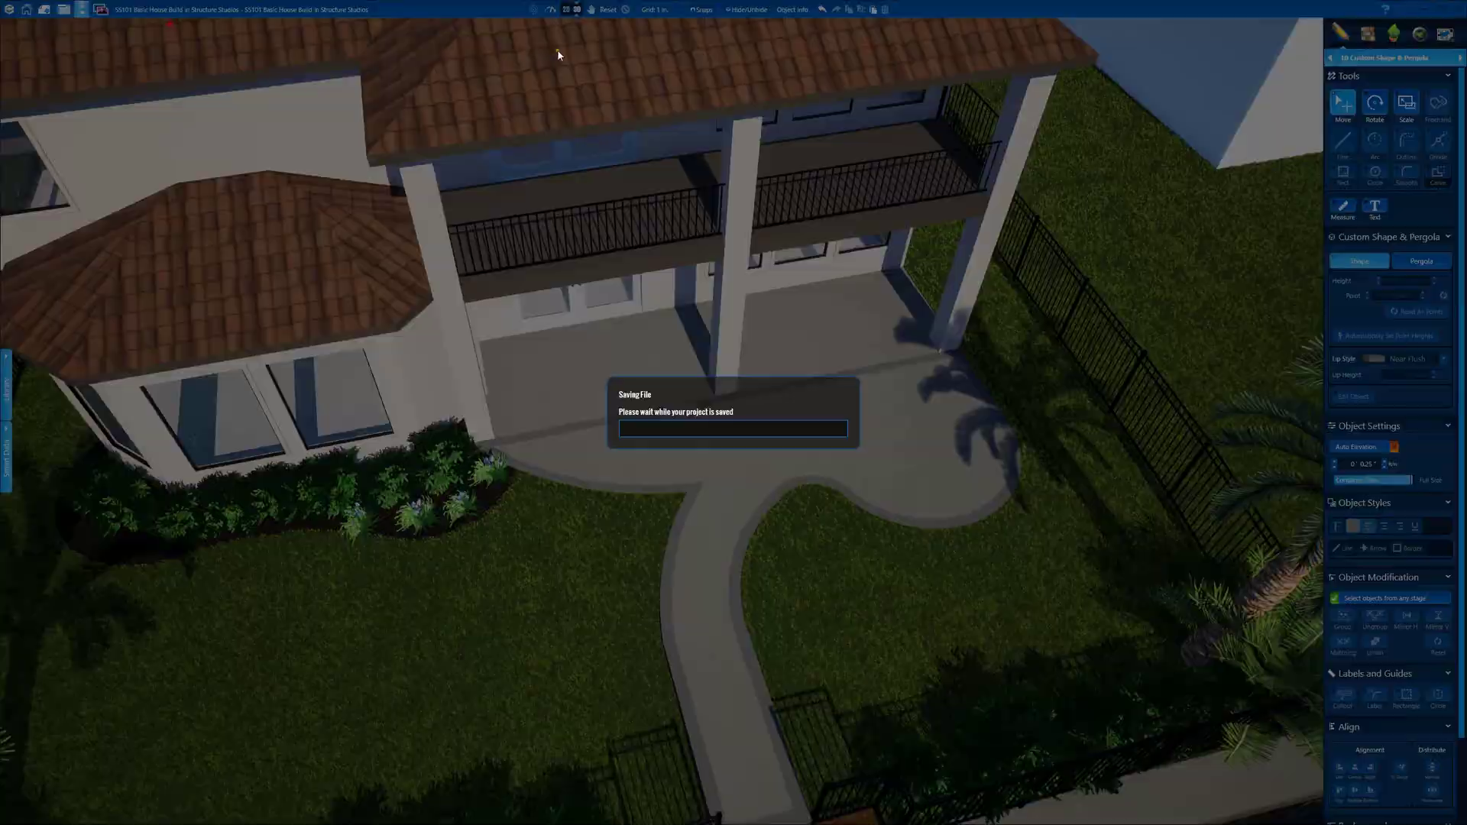
click(1384, 57)
click(1380, 155)
scroll(719, 310, down, 3)
scroll(1070, 359, up, 5)
middle_drag(1131, 428, 707, 459)
click(1374, 141)
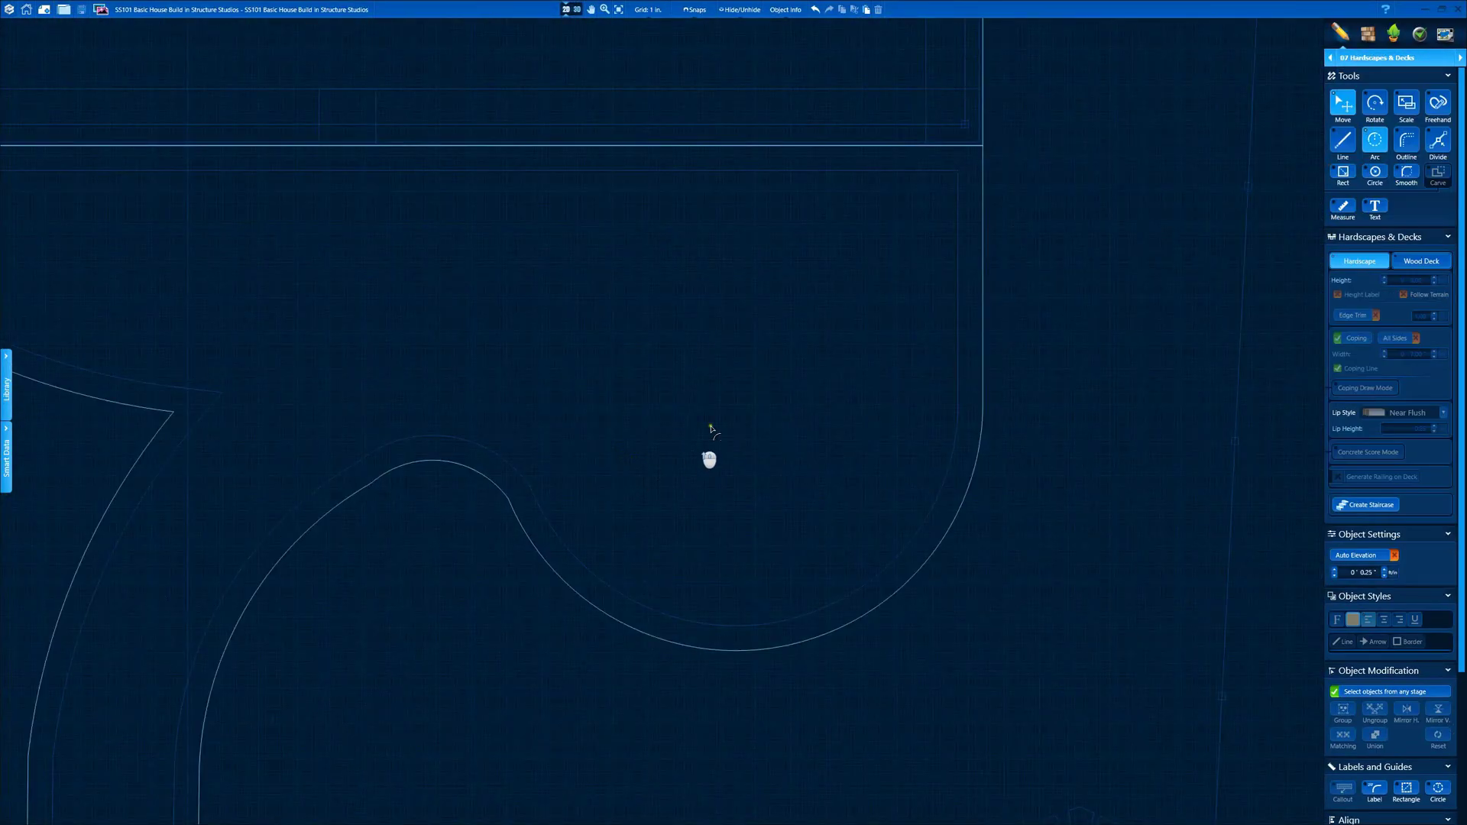
click(702, 356)
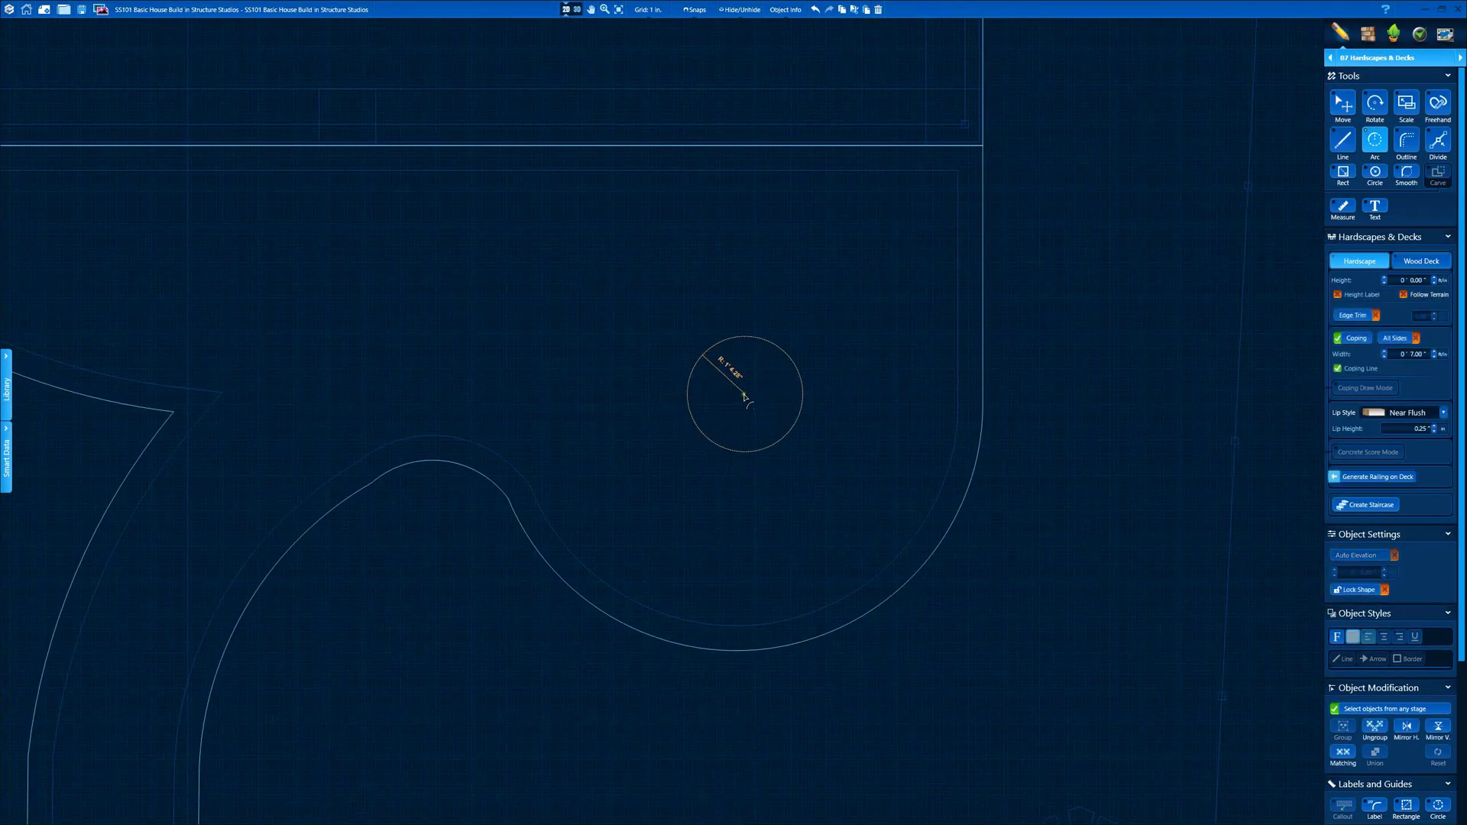
click(717, 348)
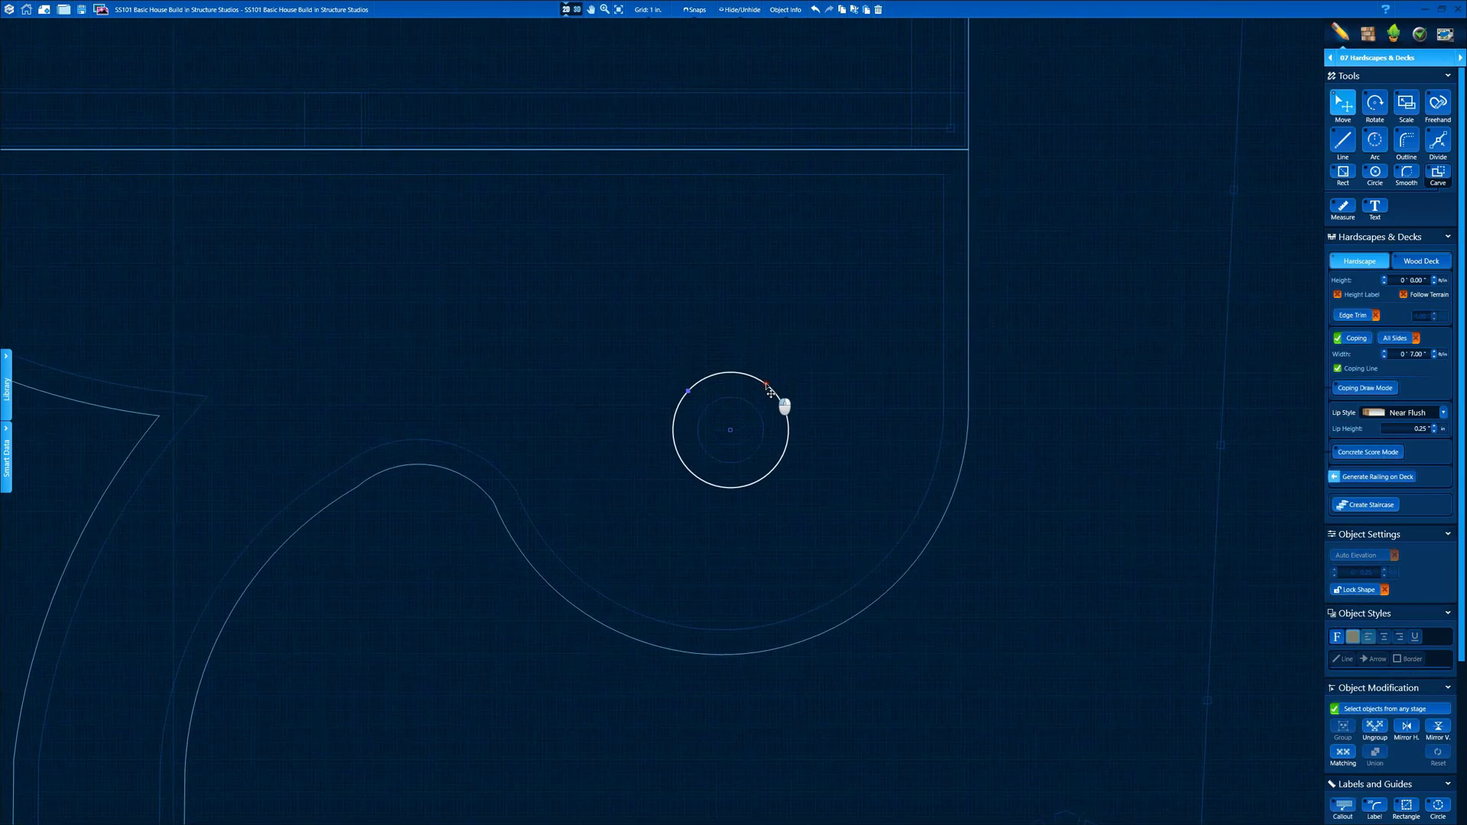
- Remove the small circle's coping and outline a concentric ring 1' 6" high around it with a Square lip style
click(1337, 338)
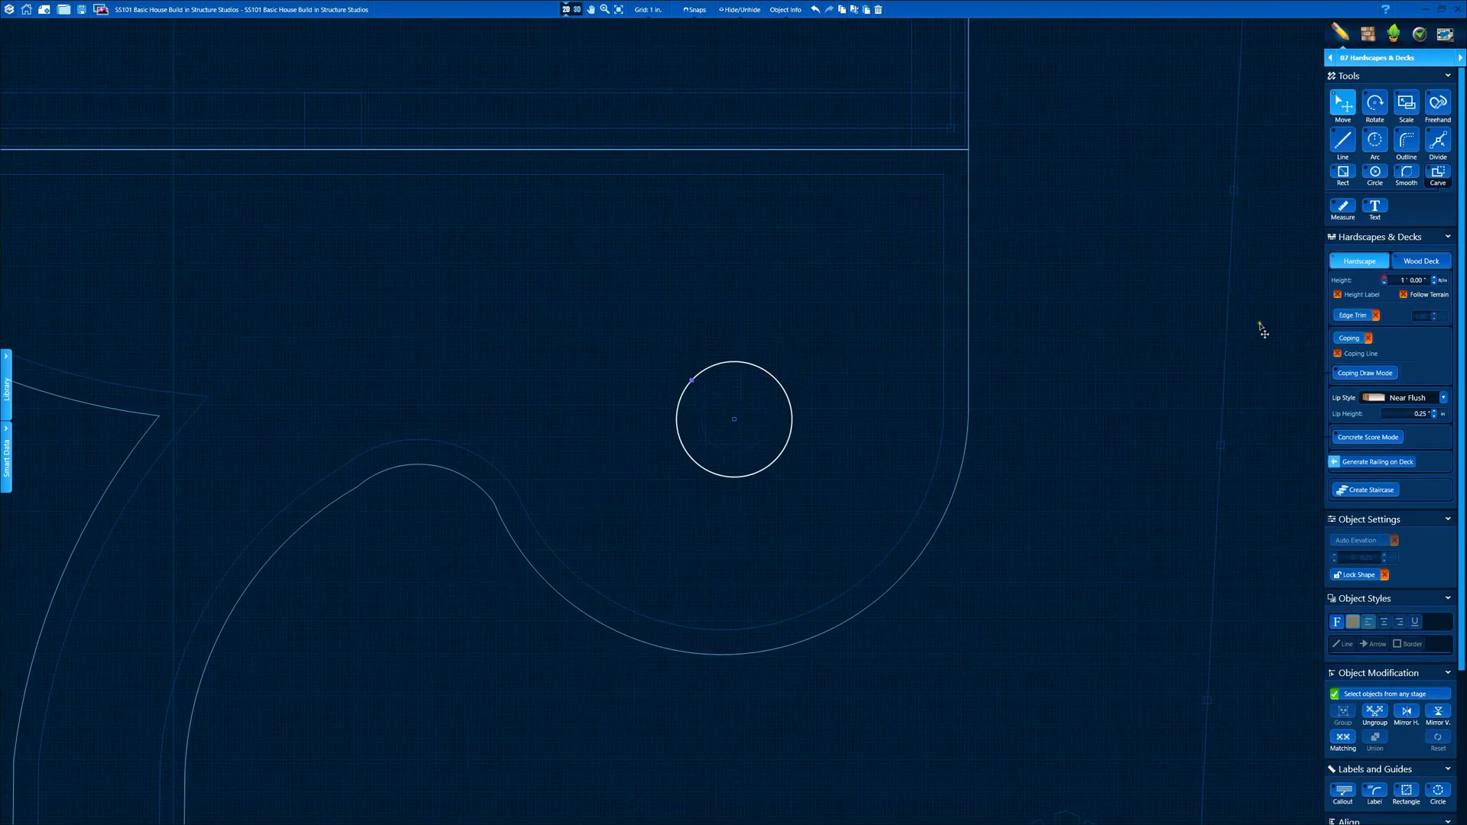
click(815, 374)
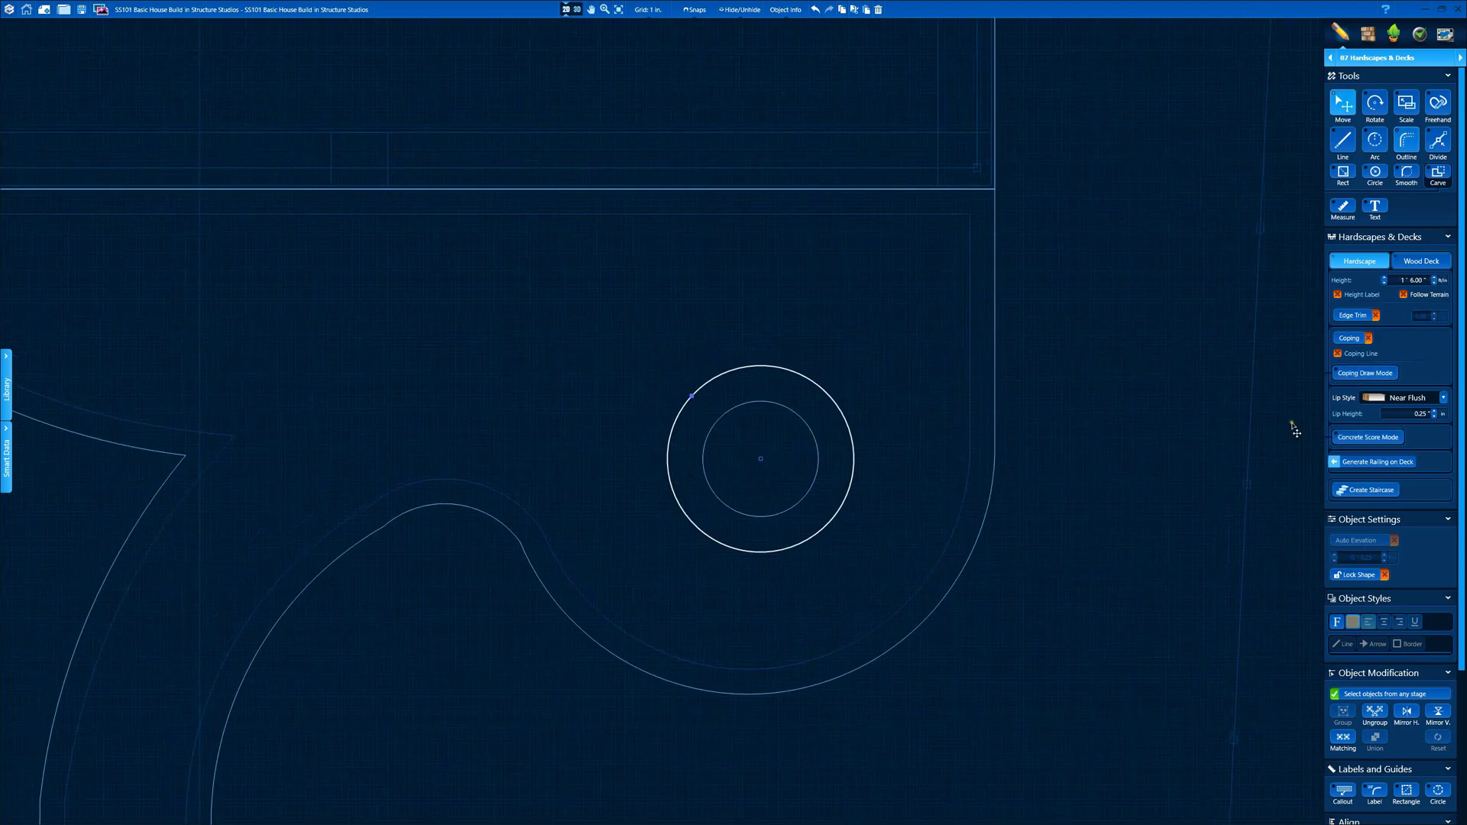
click(1414, 397)
click(1410, 425)
click(576, 9)
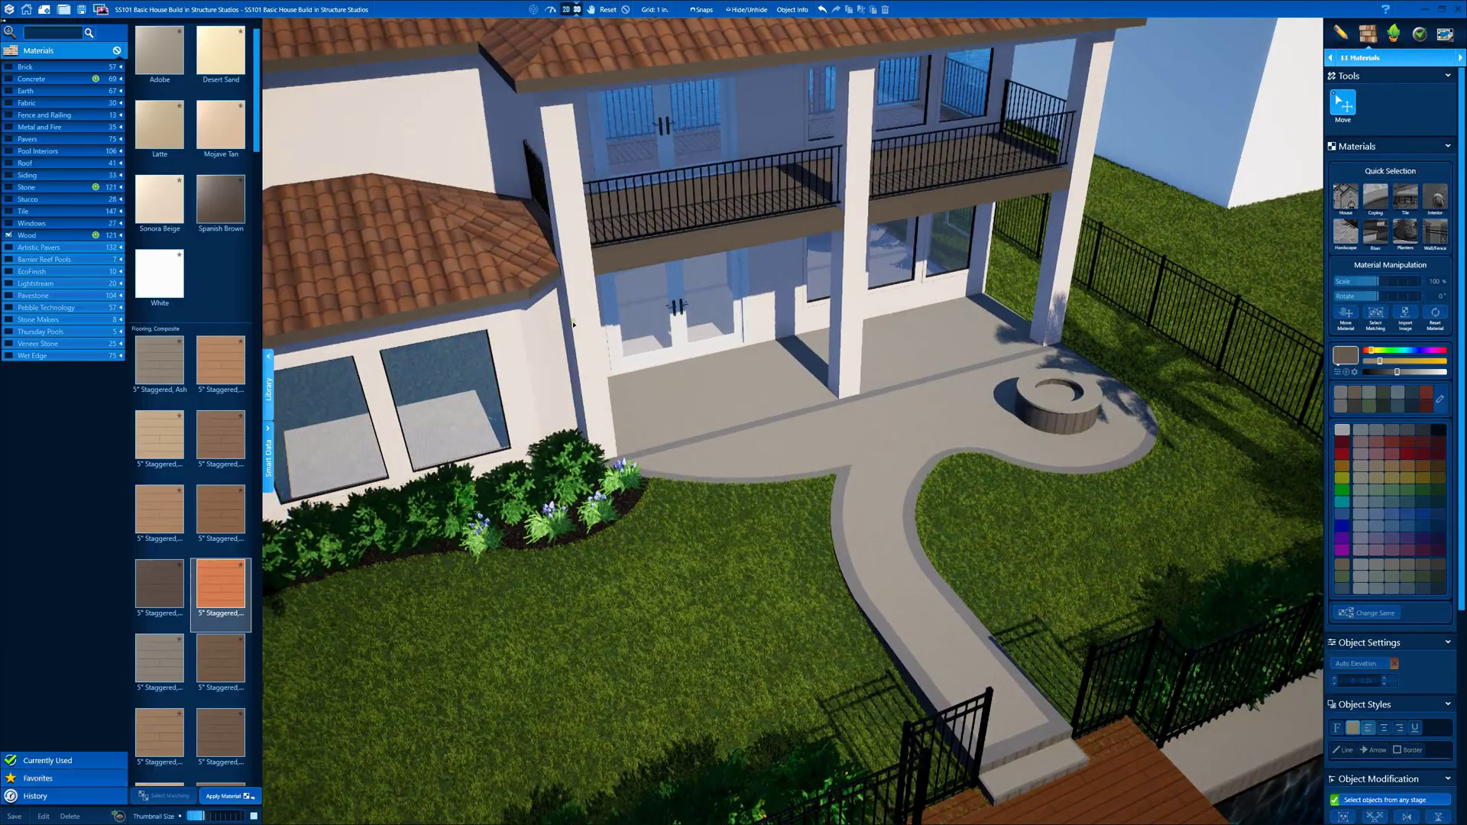
- Apply the white finish of the house columns to the outer wall of the round fire pit
drag(600, 328, 581, 397)
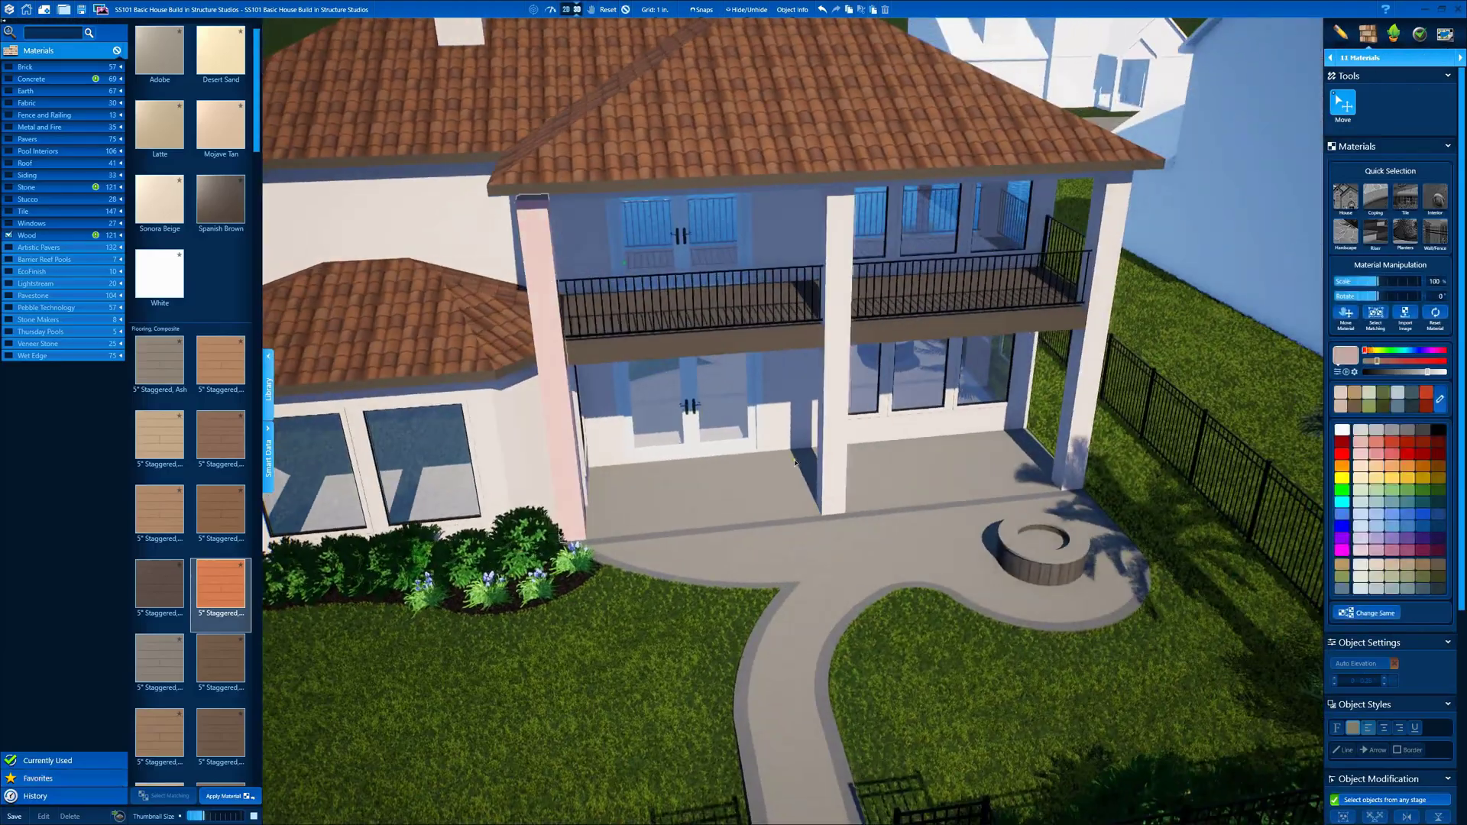
drag(1070, 627, 1006, 593)
scroll(927, 489, up, 5)
drag(758, 410, 956, 238)
click(625, 10)
scroll(764, 259, down, 5)
drag(764, 260, 685, 320)
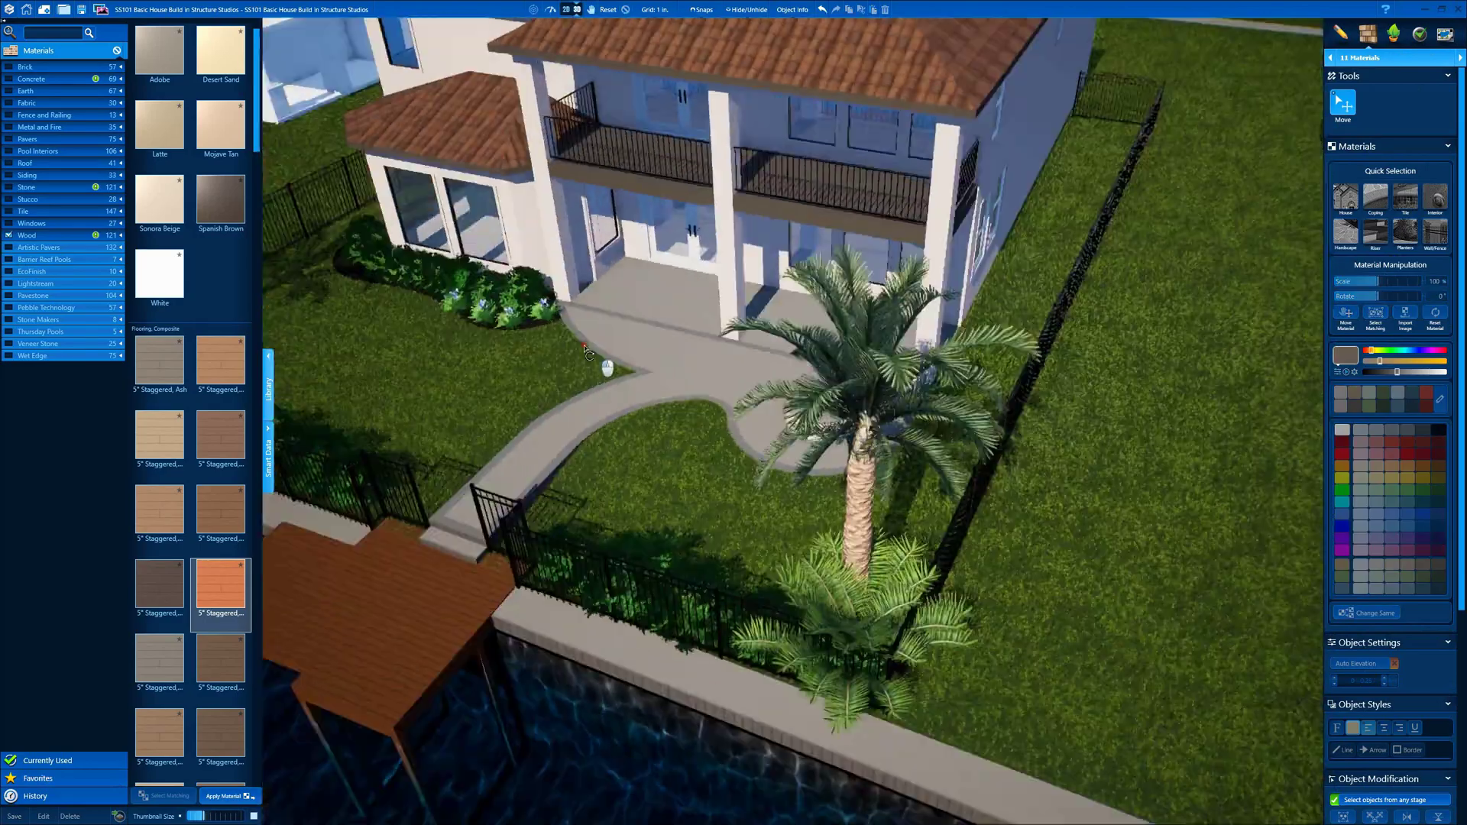
- Search the library for "fire" and place the Smoke effect in the center of the fire pit
click(1375, 58)
click(1384, 193)
click(52, 33)
text(medjo)
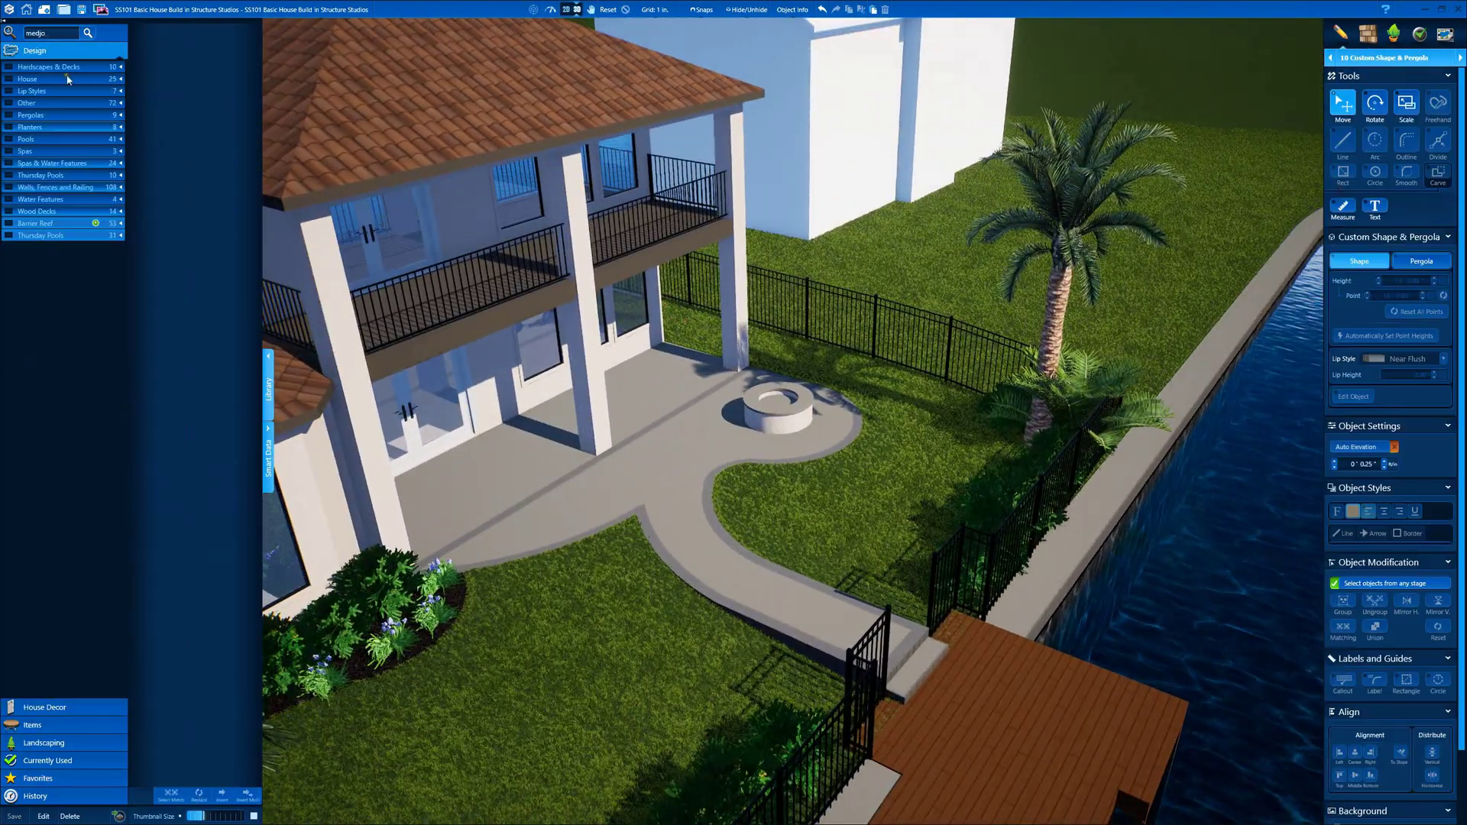
key(Return)
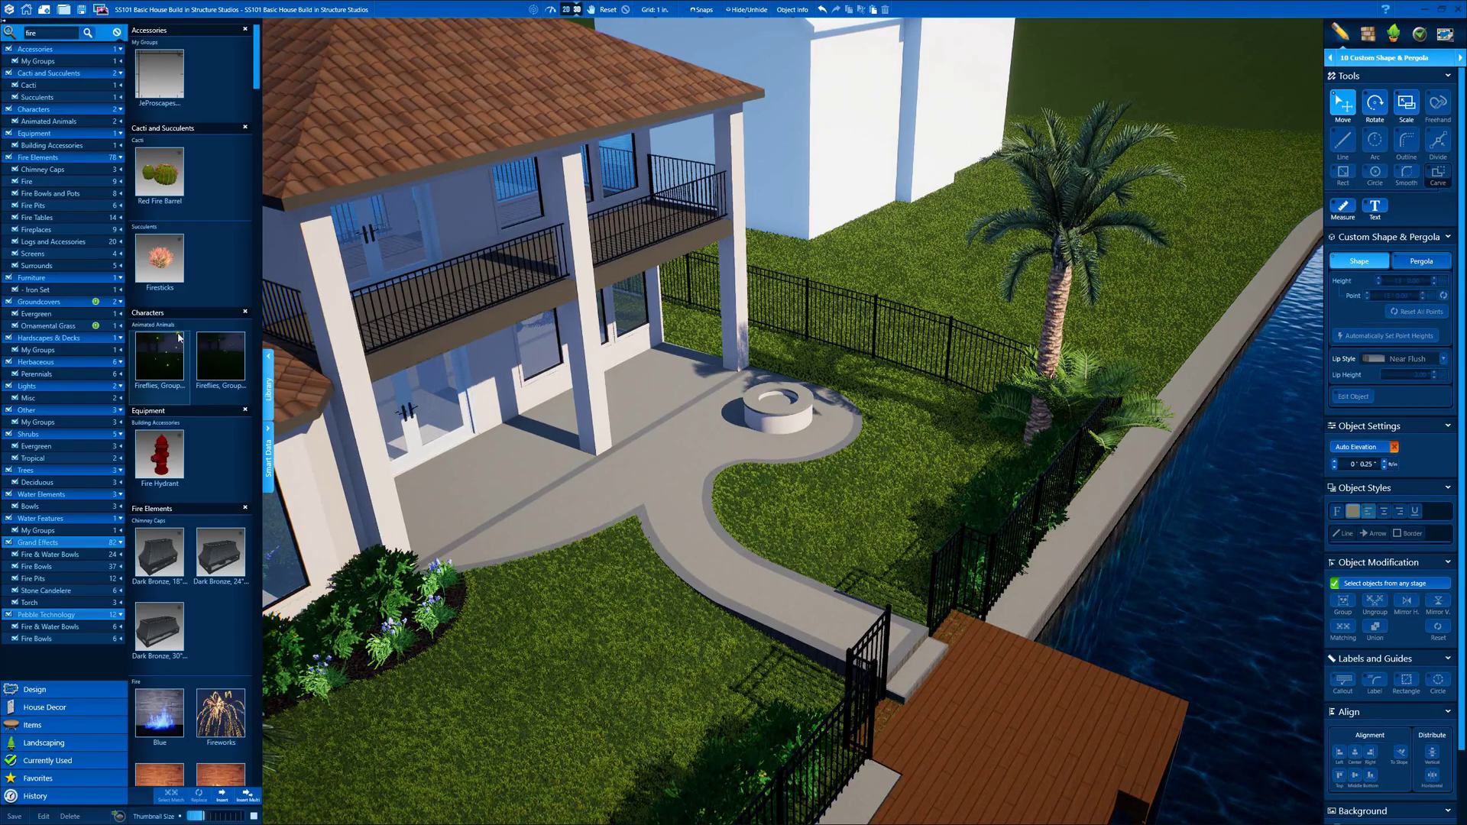
scroll(179, 337, down, 8)
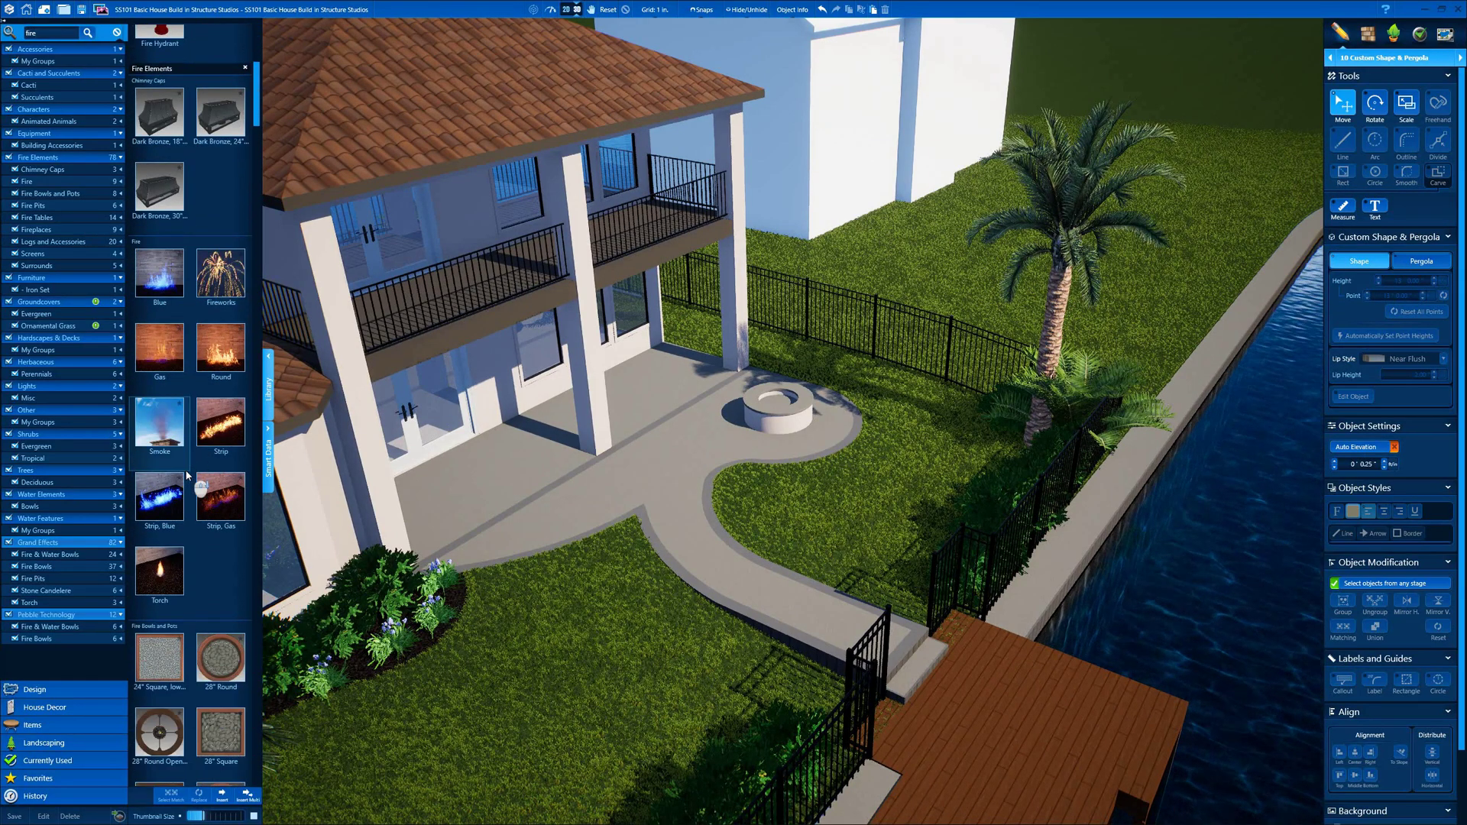
scroll(186, 475, down, 4)
double_click(170, 228)
click(775, 402)
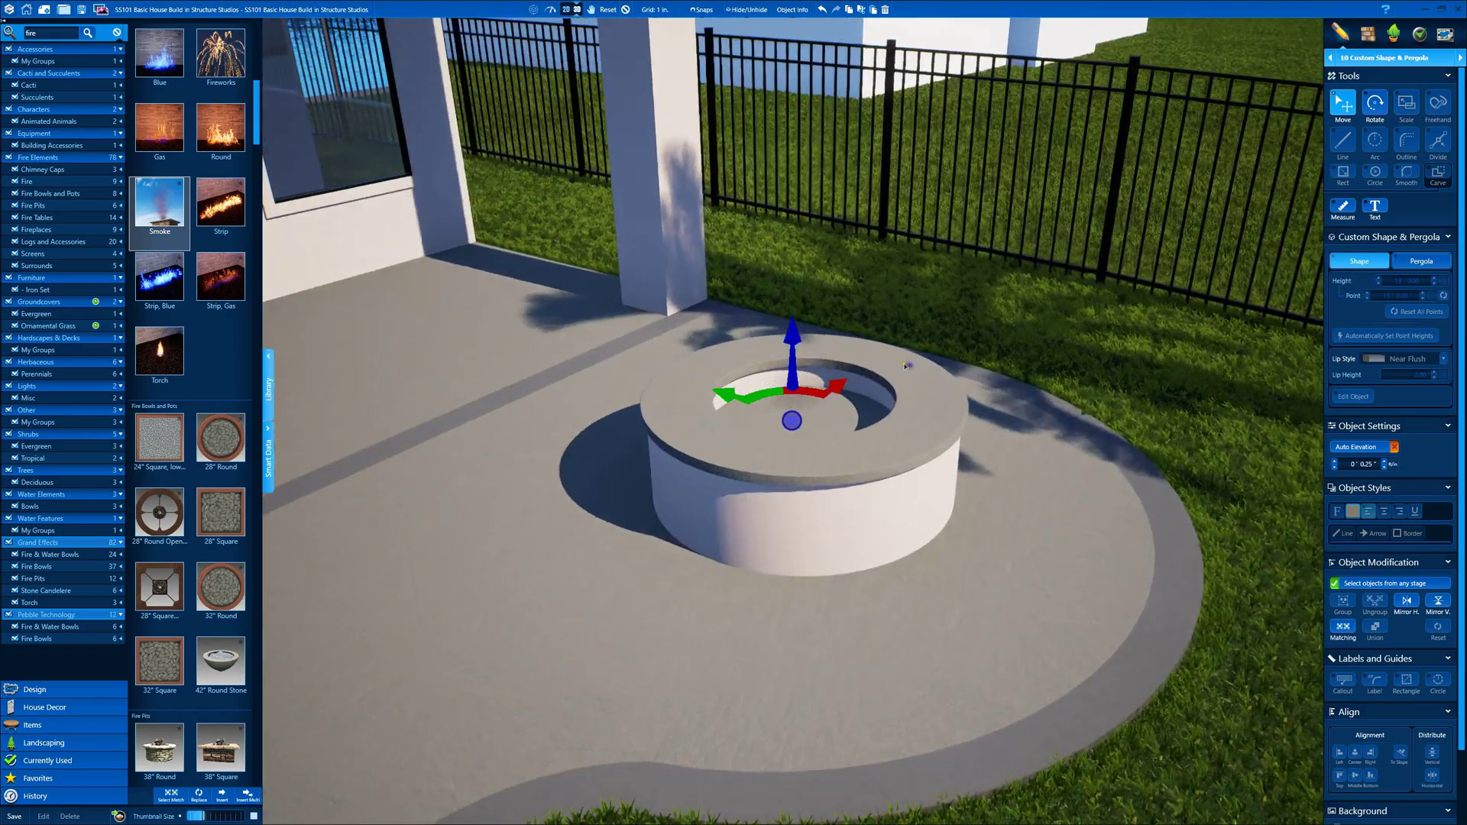
right_drag(907, 360, 795, 474)
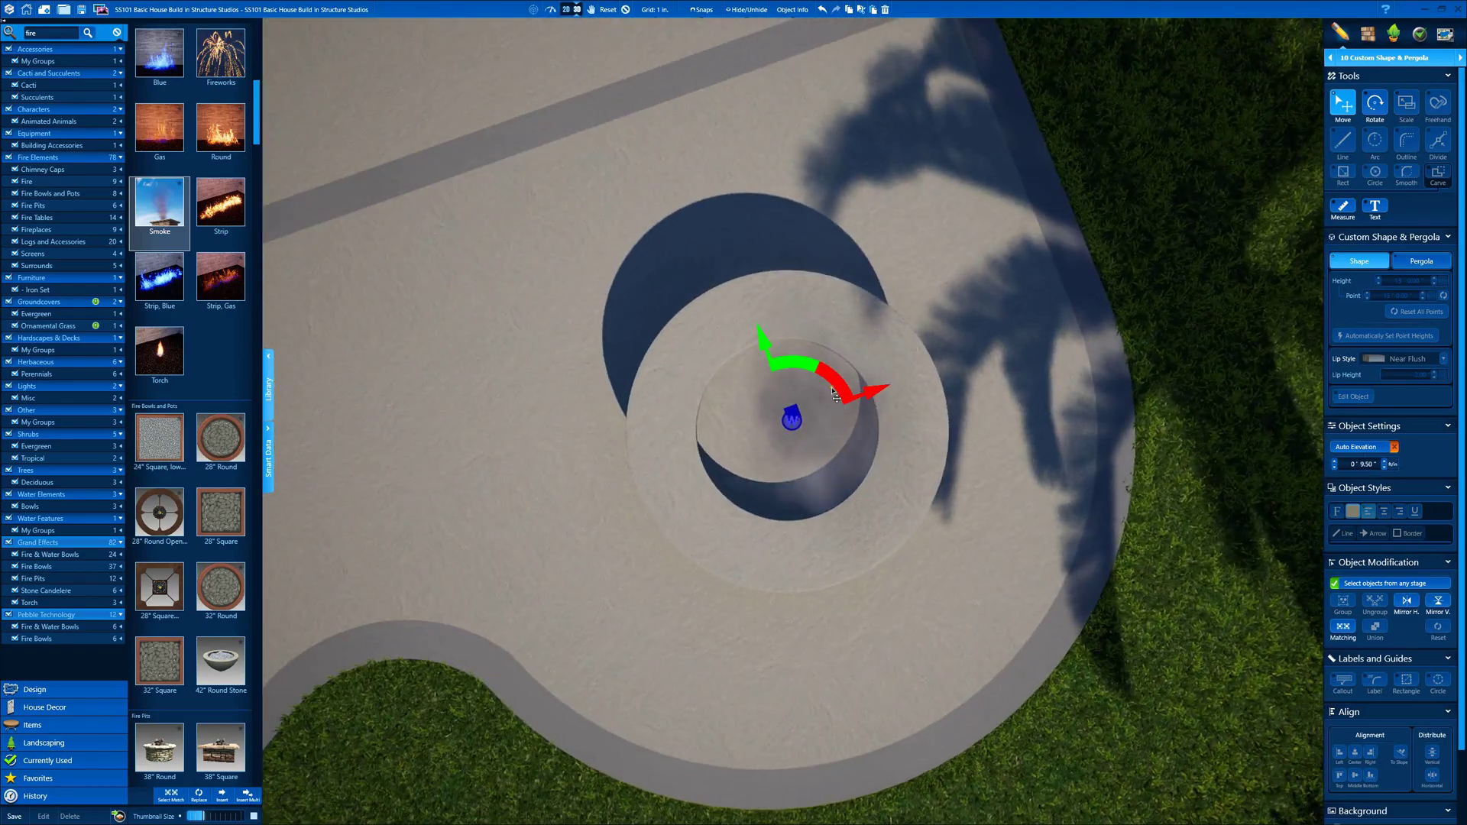
- Place a set of fire logs from the library inside the fire pit
scroll(233, 223, down, 18)
scroll(233, 223, down, 12)
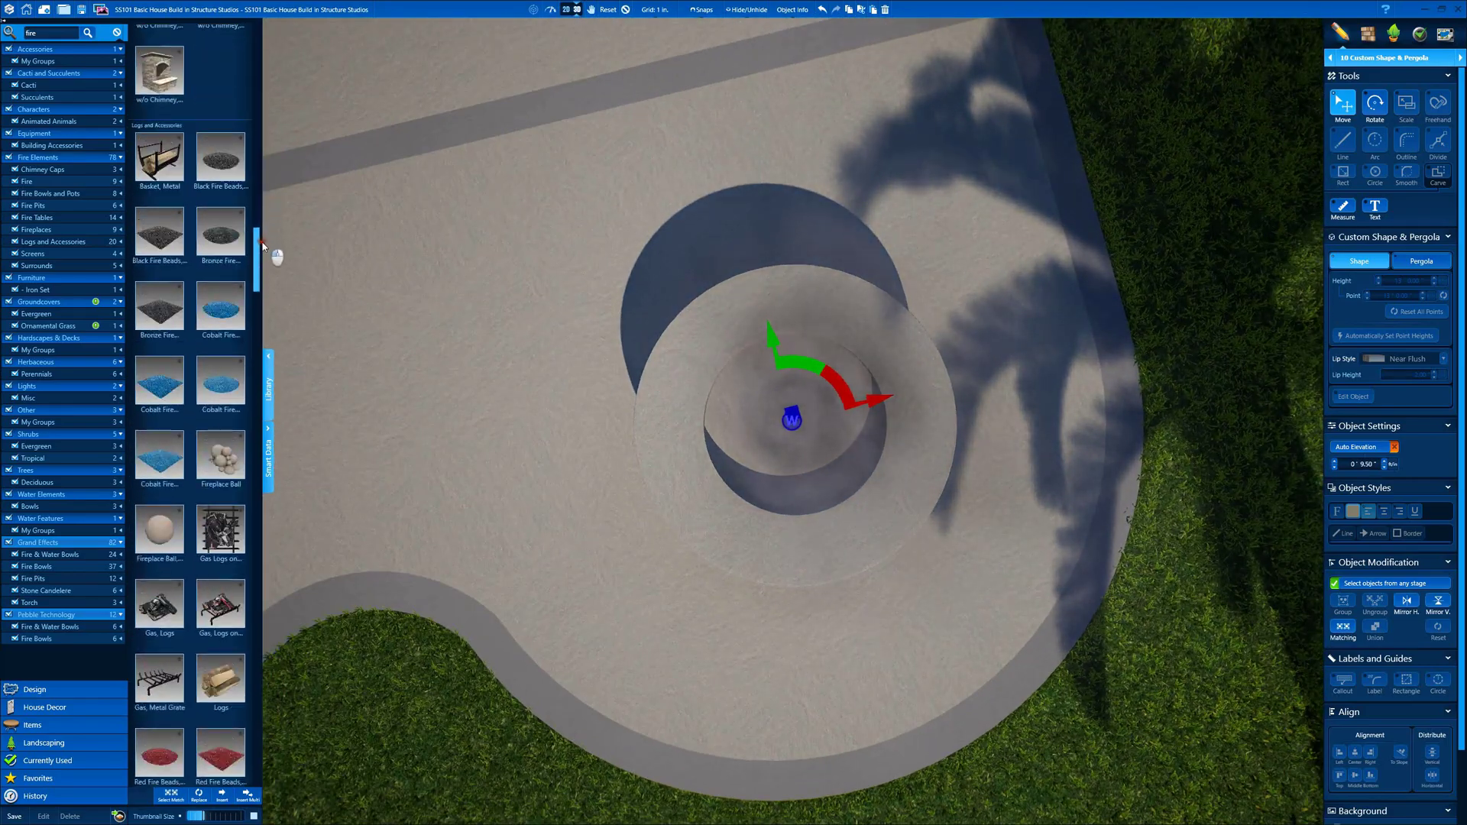
click(159, 390)
click(763, 440)
right_drag(762, 441, 667, 325)
- Insert the Round fire element from the library onto the logs in the fire pit
scroll(163, 384, down, 3)
drag(256, 292, 266, 106)
scroll(266, 105, up, 3)
click(225, 314)
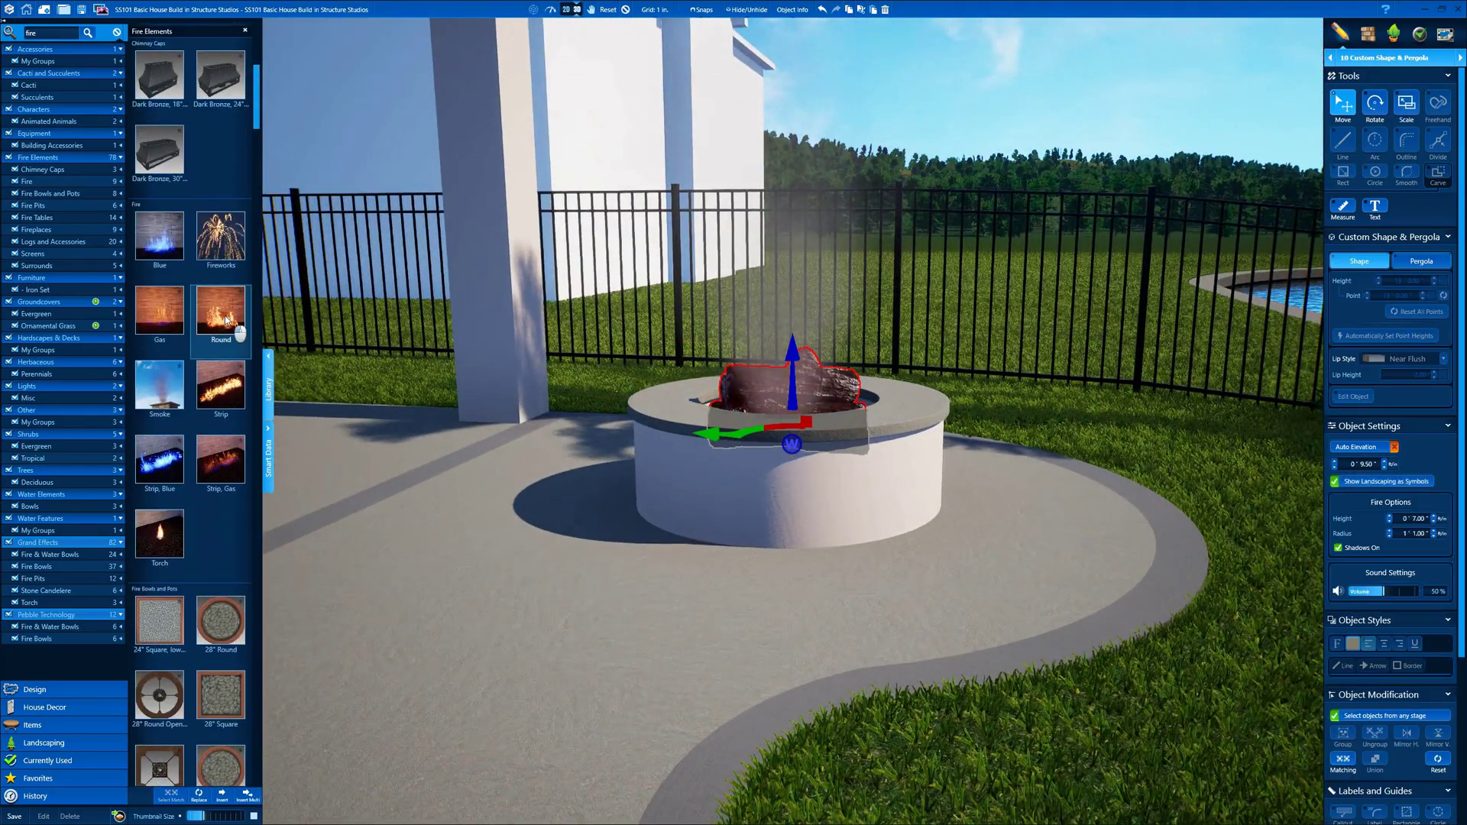
key(Return)
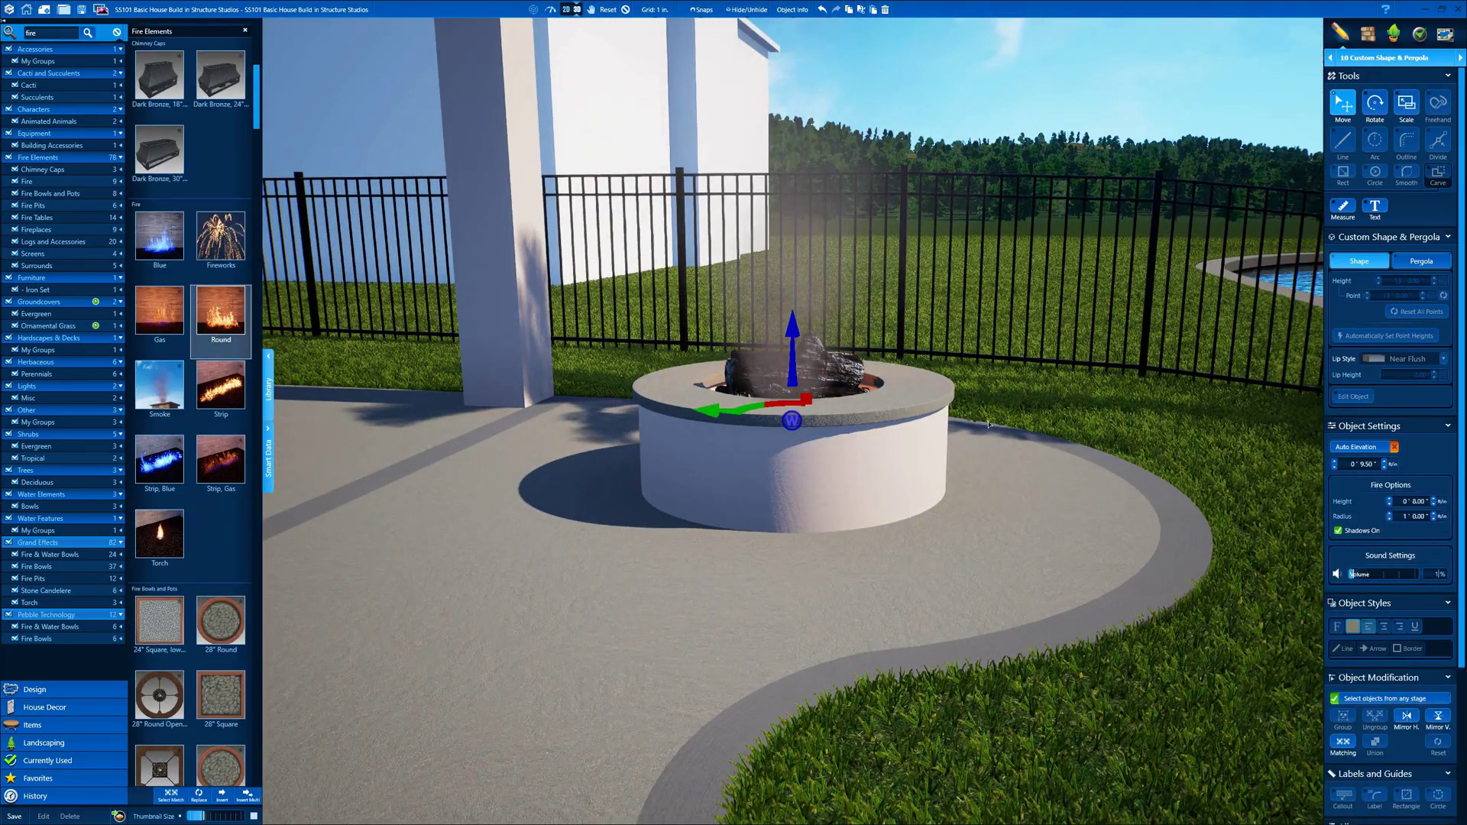
- Set the round fire's height to 1' 8" and its radius to 0' 2"
right_drag(795, 428, 825, 474)
click(1389, 499)
click(1389, 519)
click(1434, 514)
click(1434, 514)
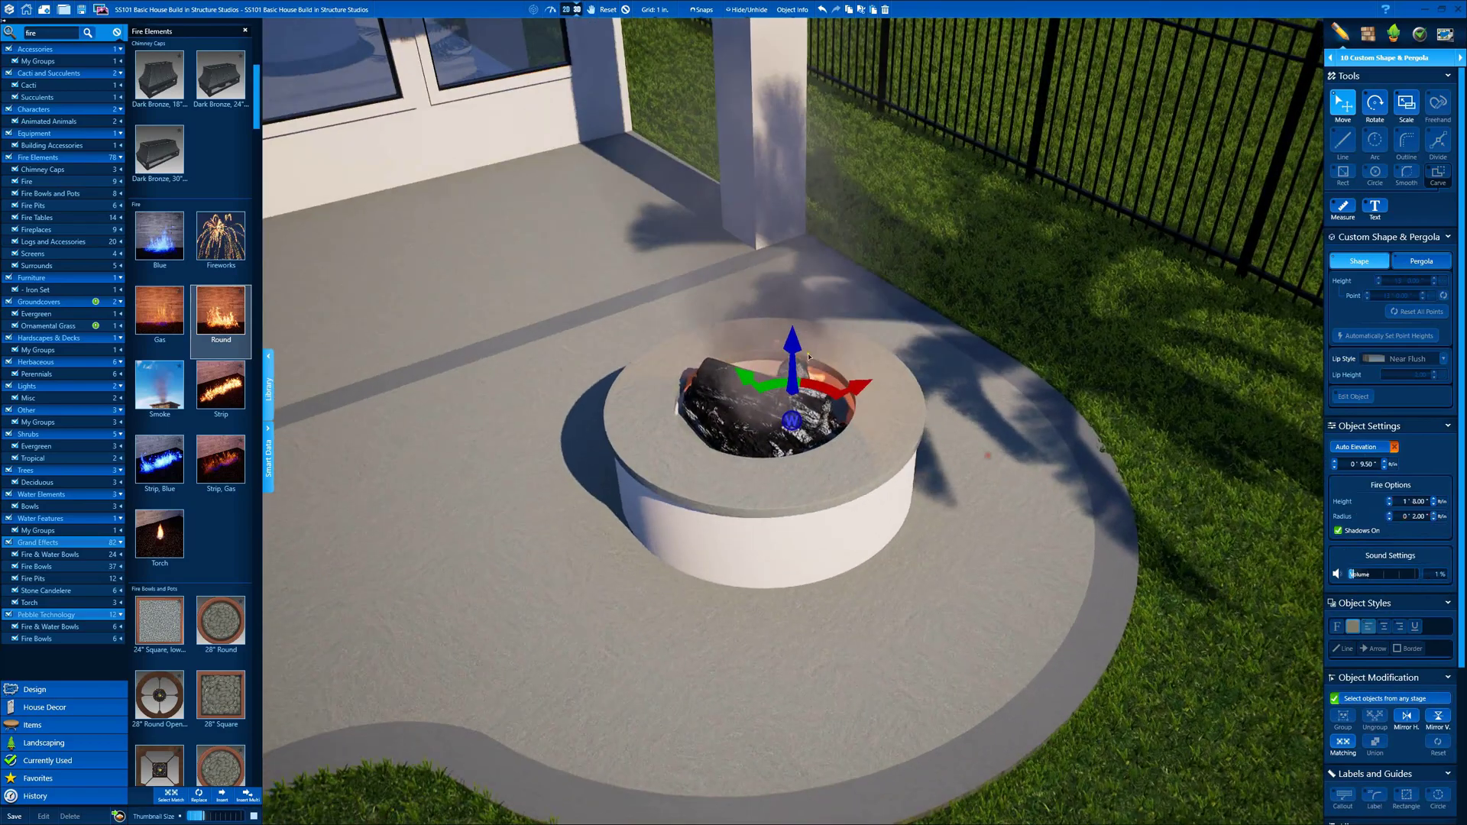
- Raise the round fire to an elevation of 1' 5.75" and position it among the logs
drag(792, 363, 792, 325)
right_drag(764, 458, 764, 520)
drag(792, 420, 767, 445)
scroll(734, 538, down, 5)
right_drag(739, 573, 797, 471)
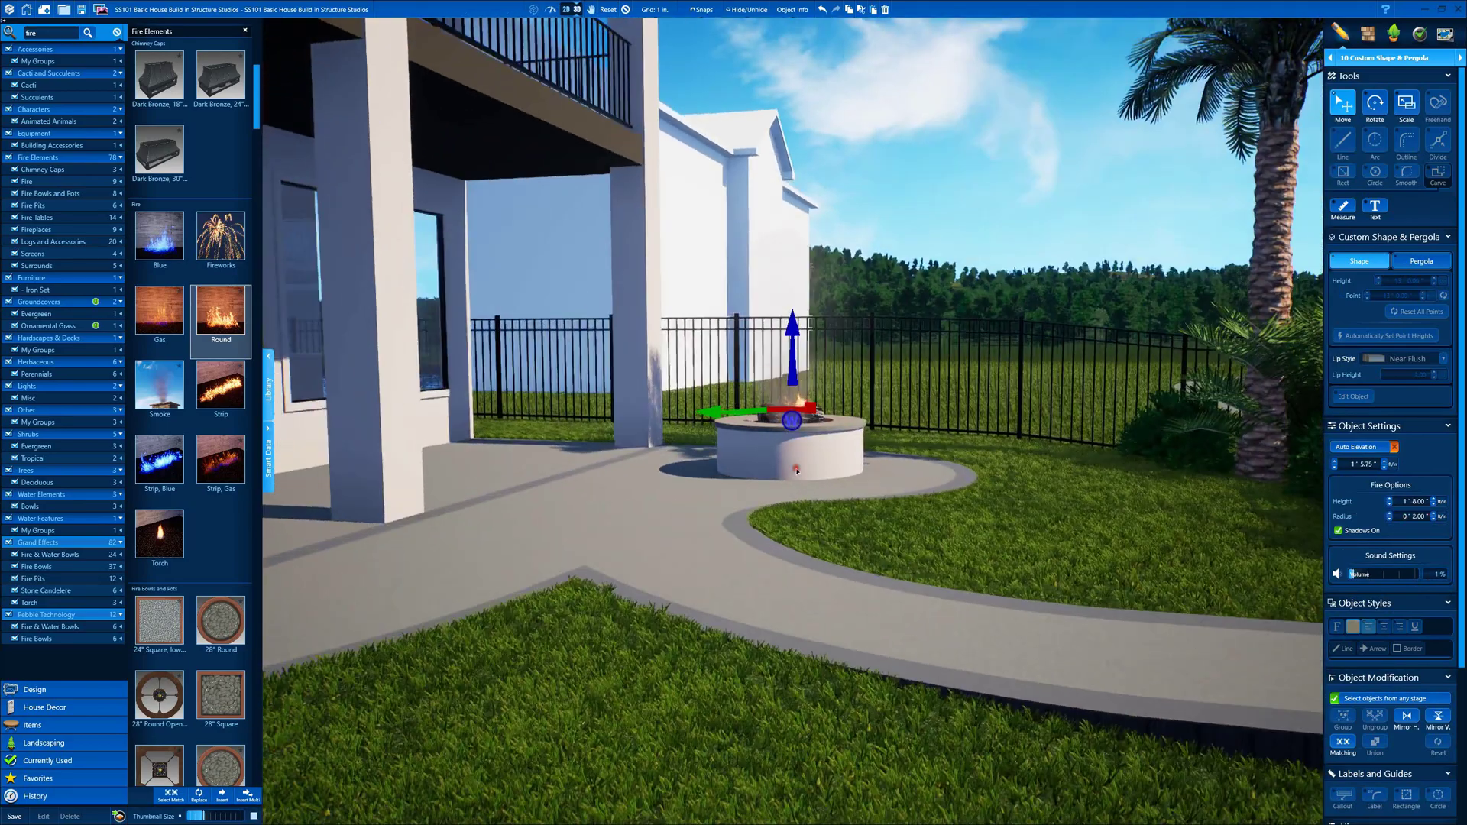
click(906, 275)
scroll(906, 275, down, 5)
right_drag(906, 275, 688, 375)
- In plan view, outline a curved hardscape seat wall 1' 6" high along the patio's rounded edge around the fire pit
click(1403, 62)
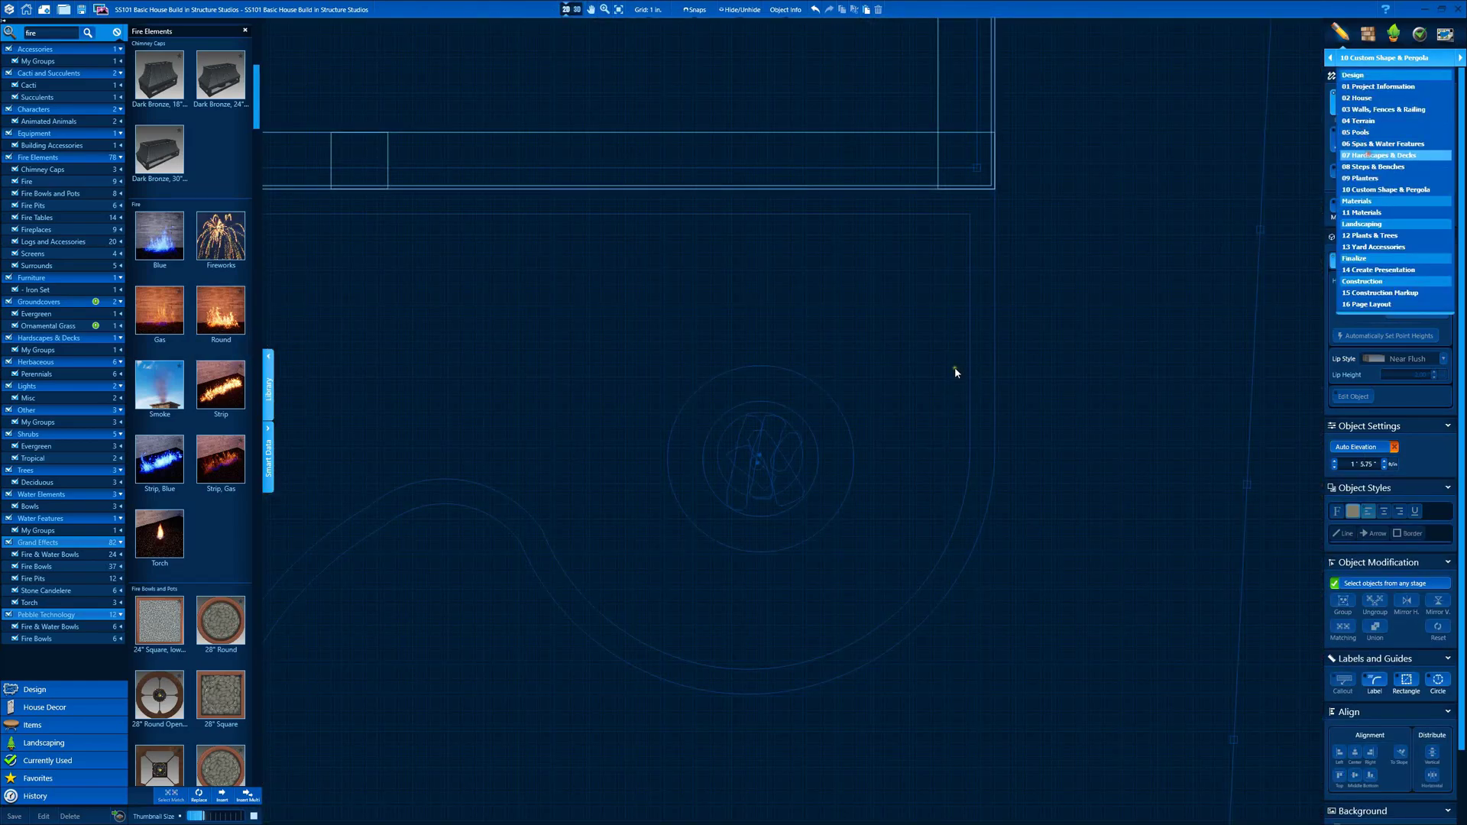
key(Return)
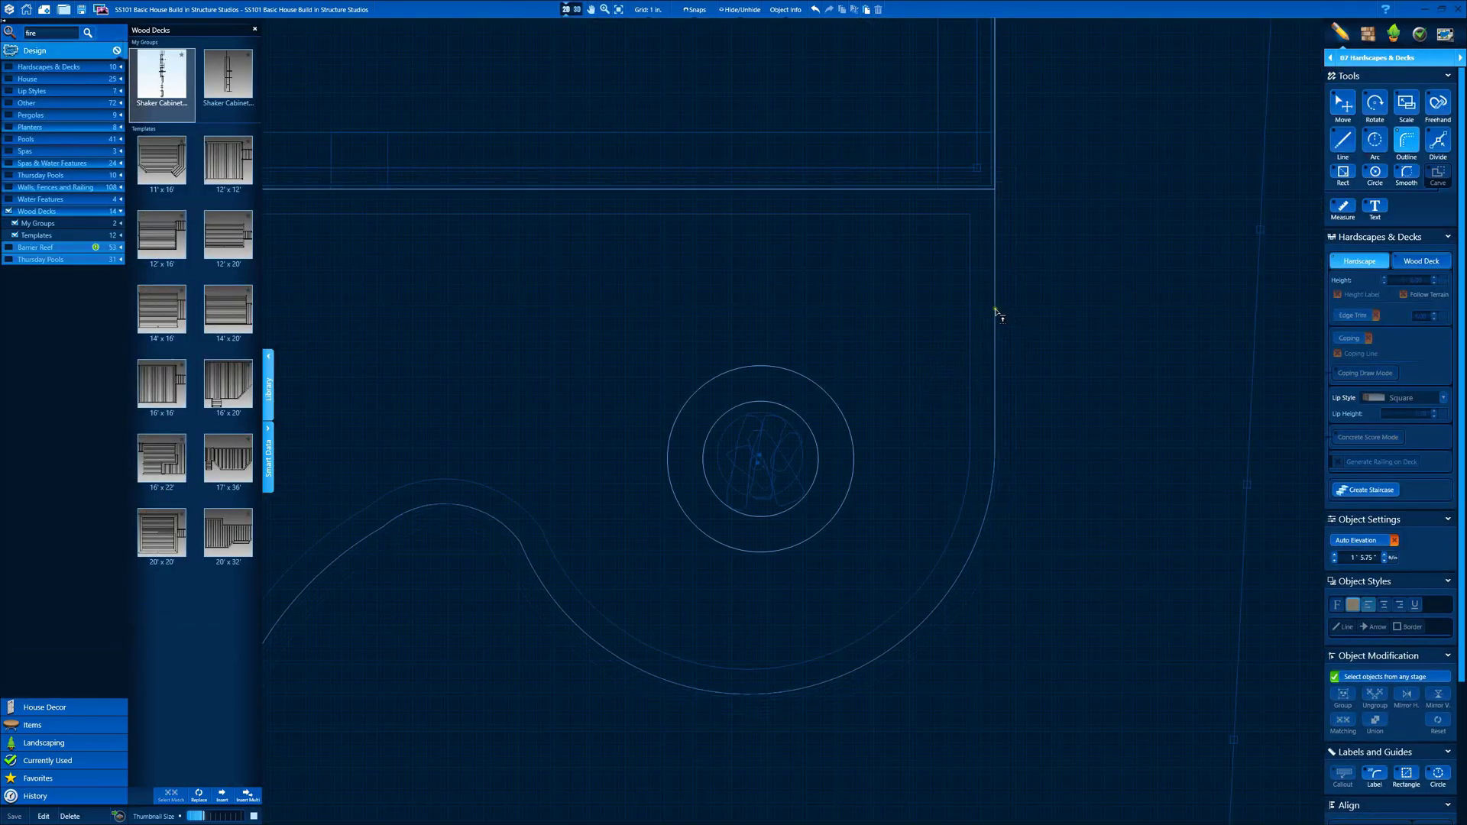
click(995, 341)
click(520, 542)
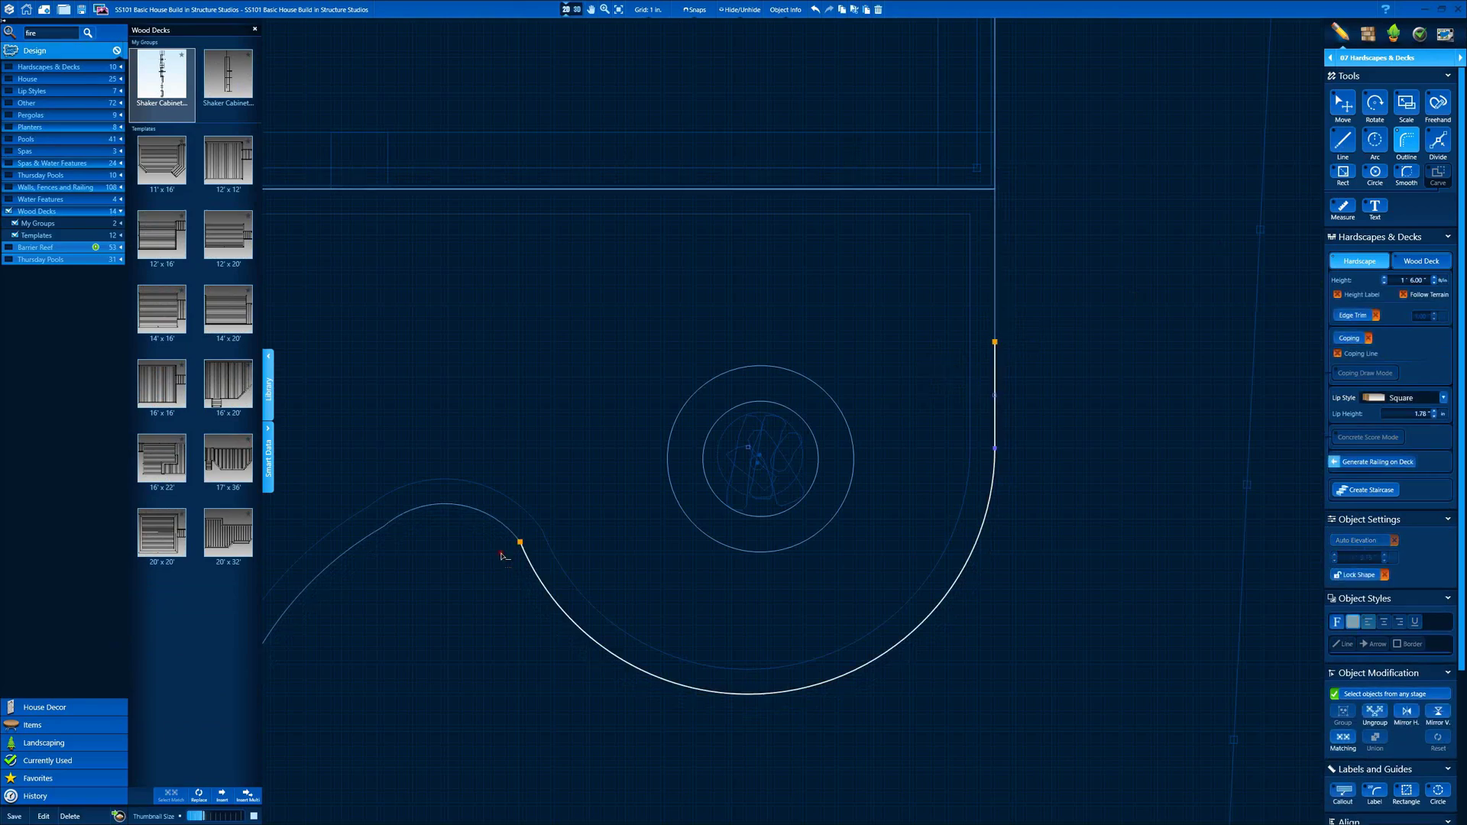
click(578, 555)
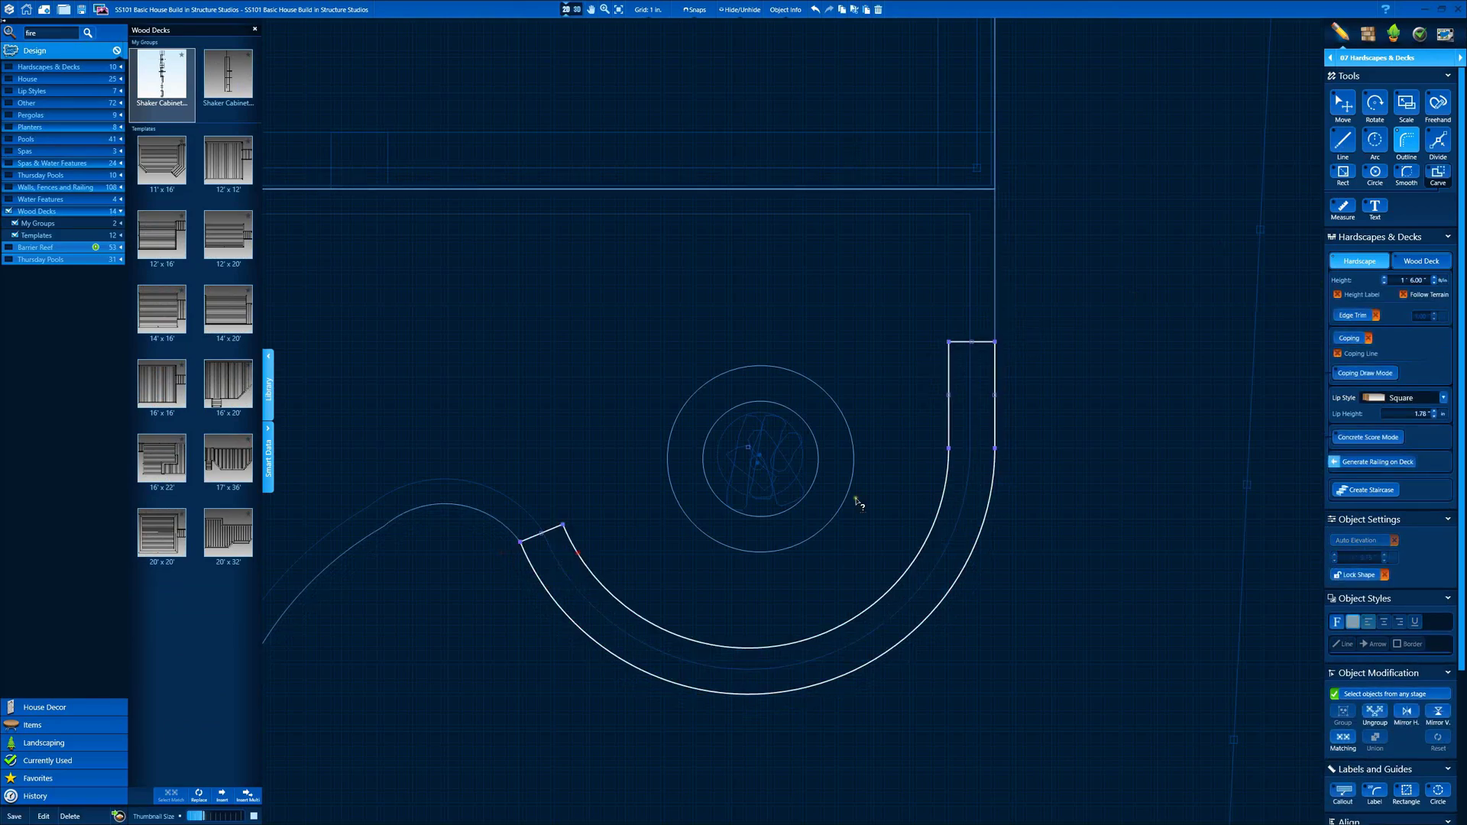
click(577, 12)
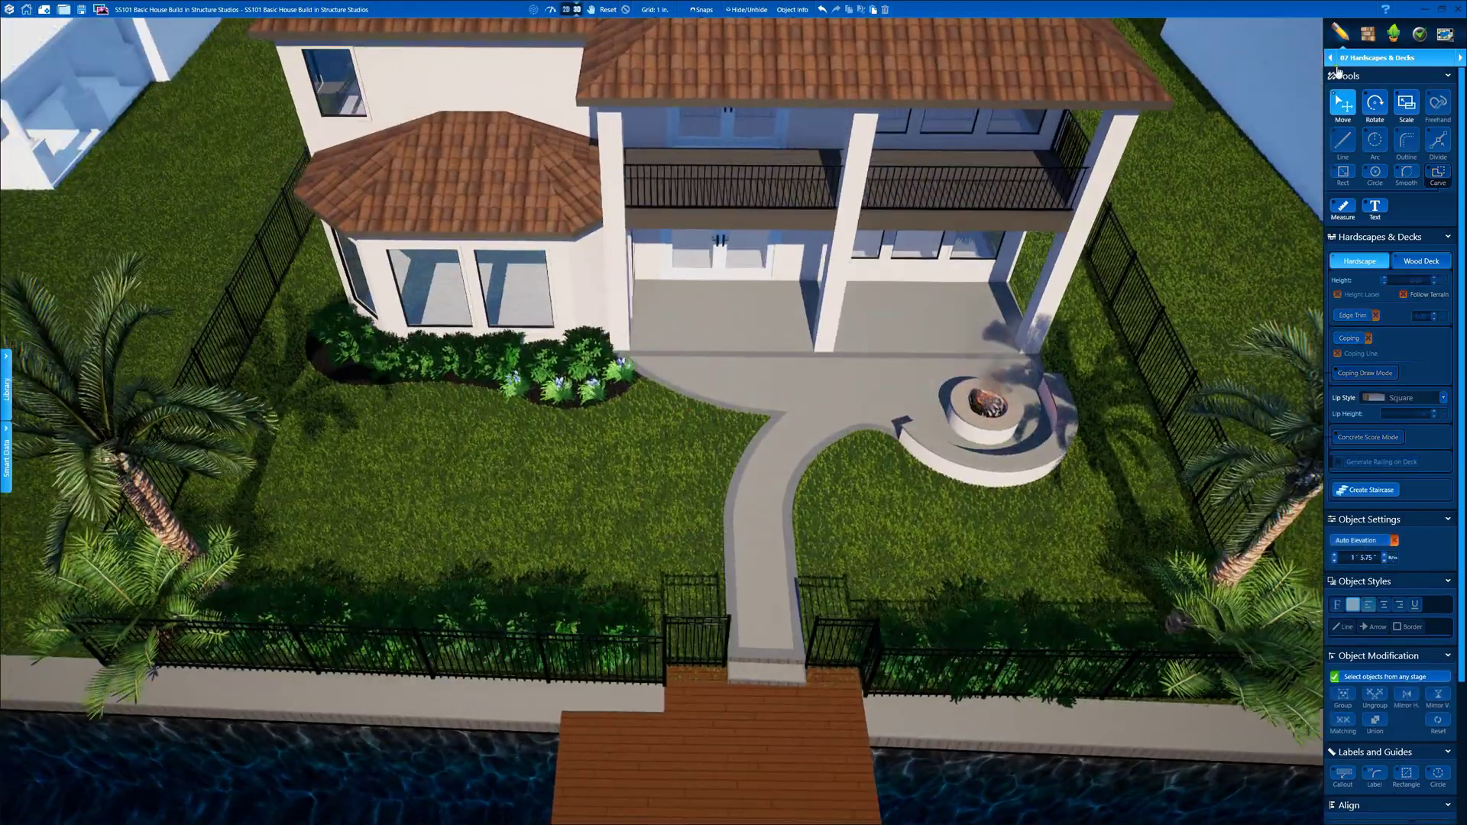
- Switch to the Pools stage in plan view and start a pool outline along the planter bed's curved lawn-side edge
click(1360, 58)
click(1368, 127)
key(space)
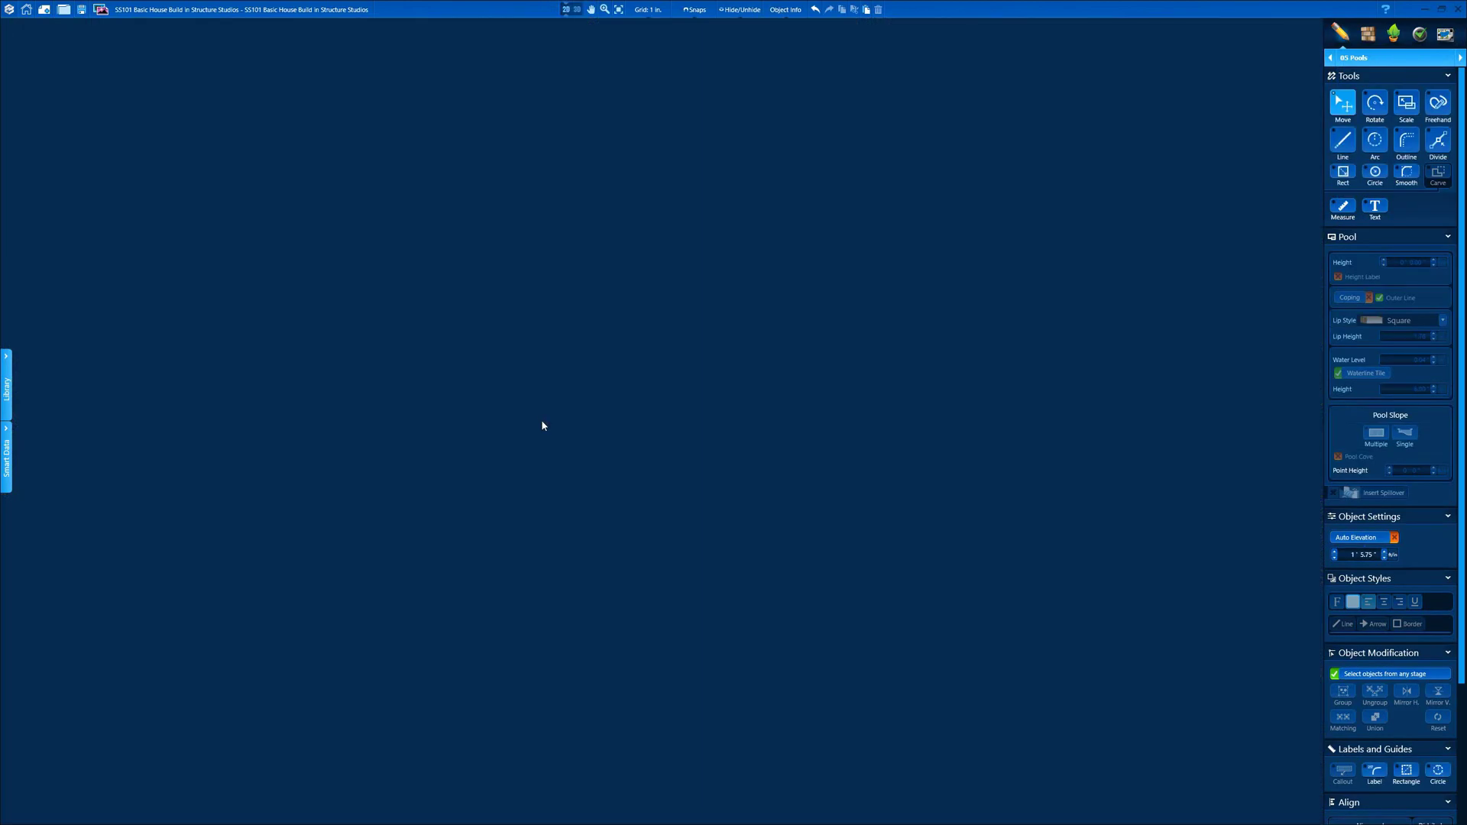
scroll(552, 409, down, 5)
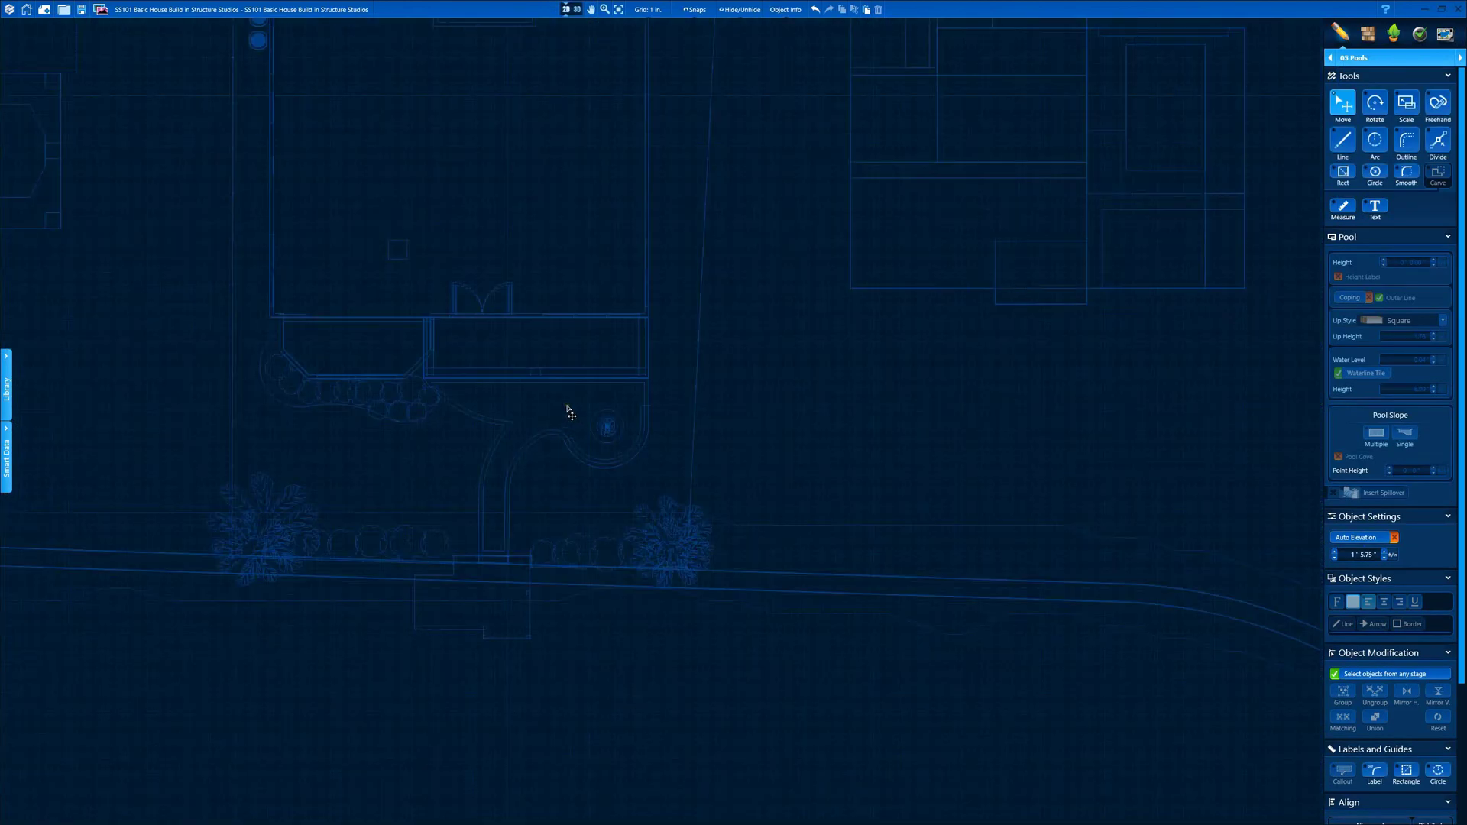
scroll(898, 368, down, 2)
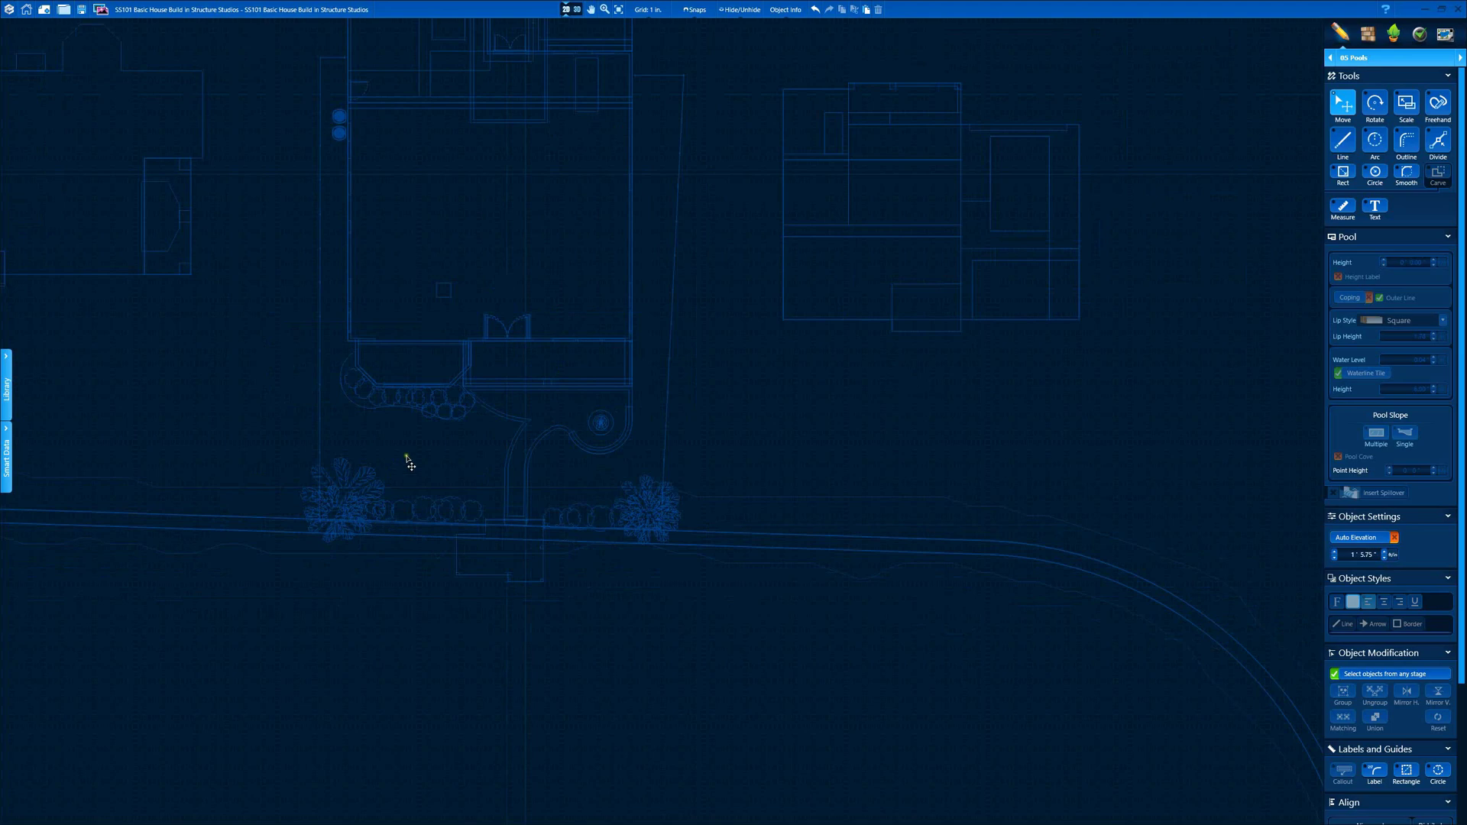
scroll(435, 437, up, 5)
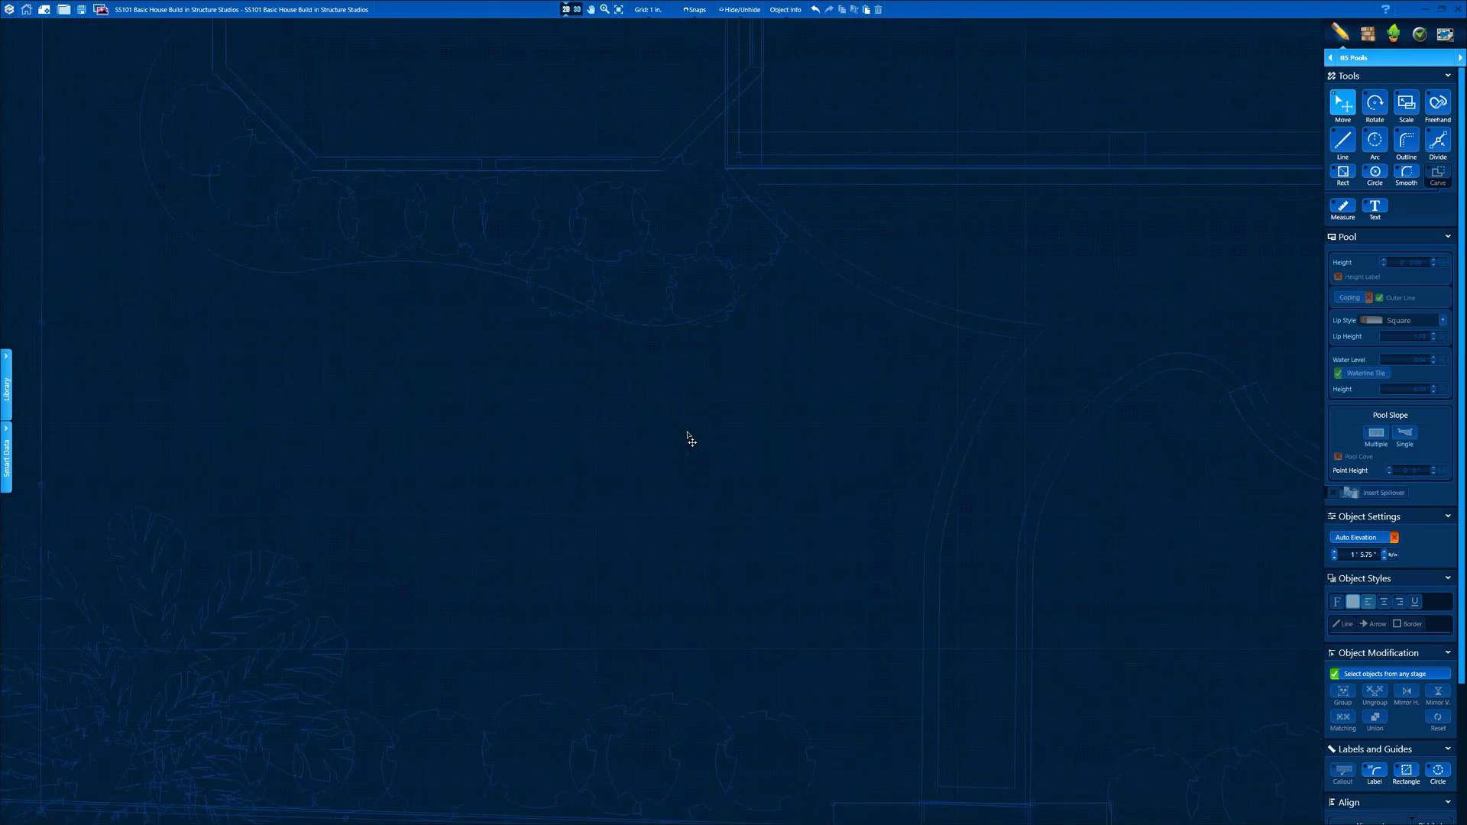
key(o)
click(768, 275)
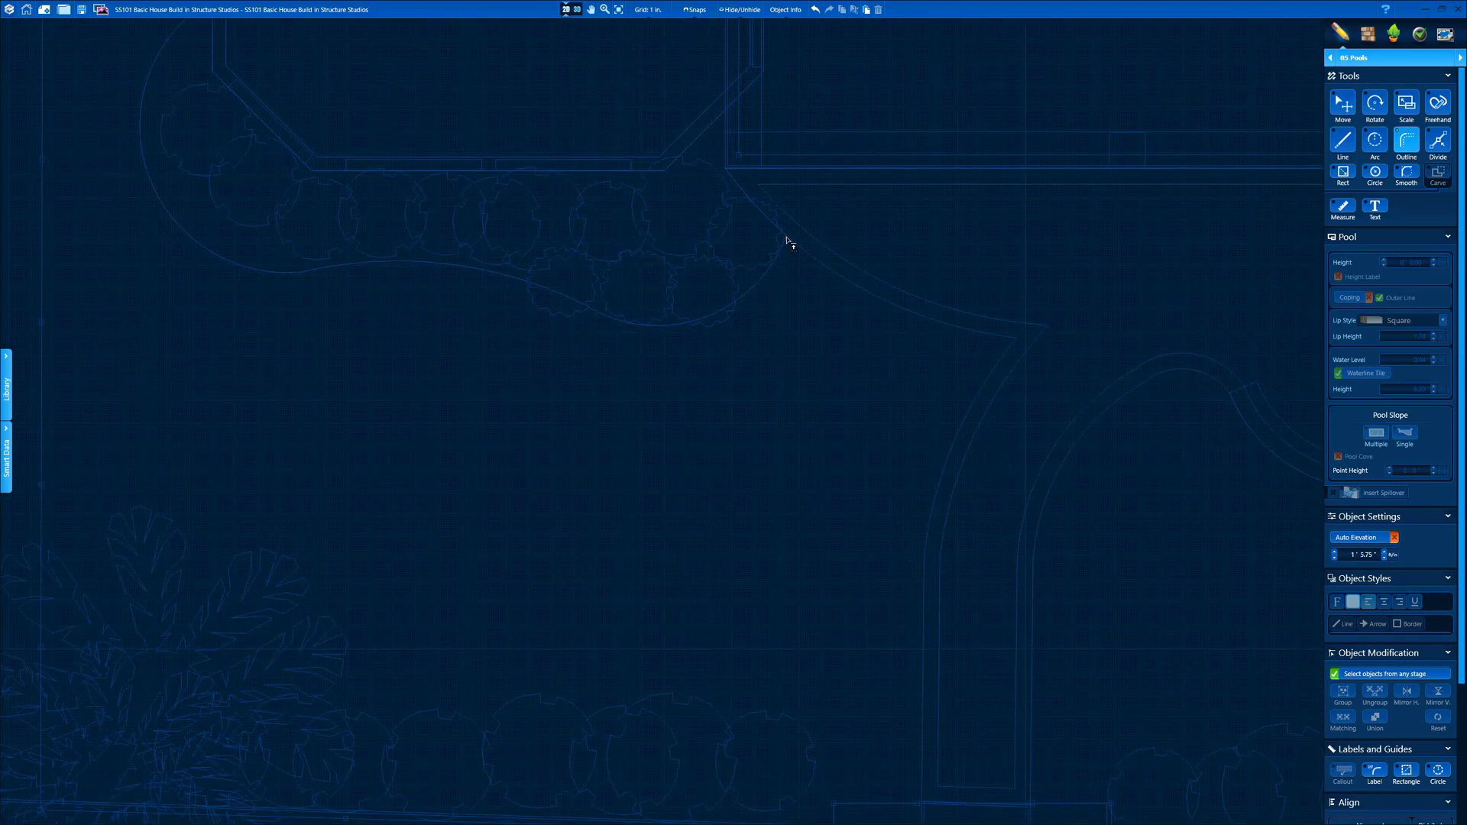
click(787, 240)
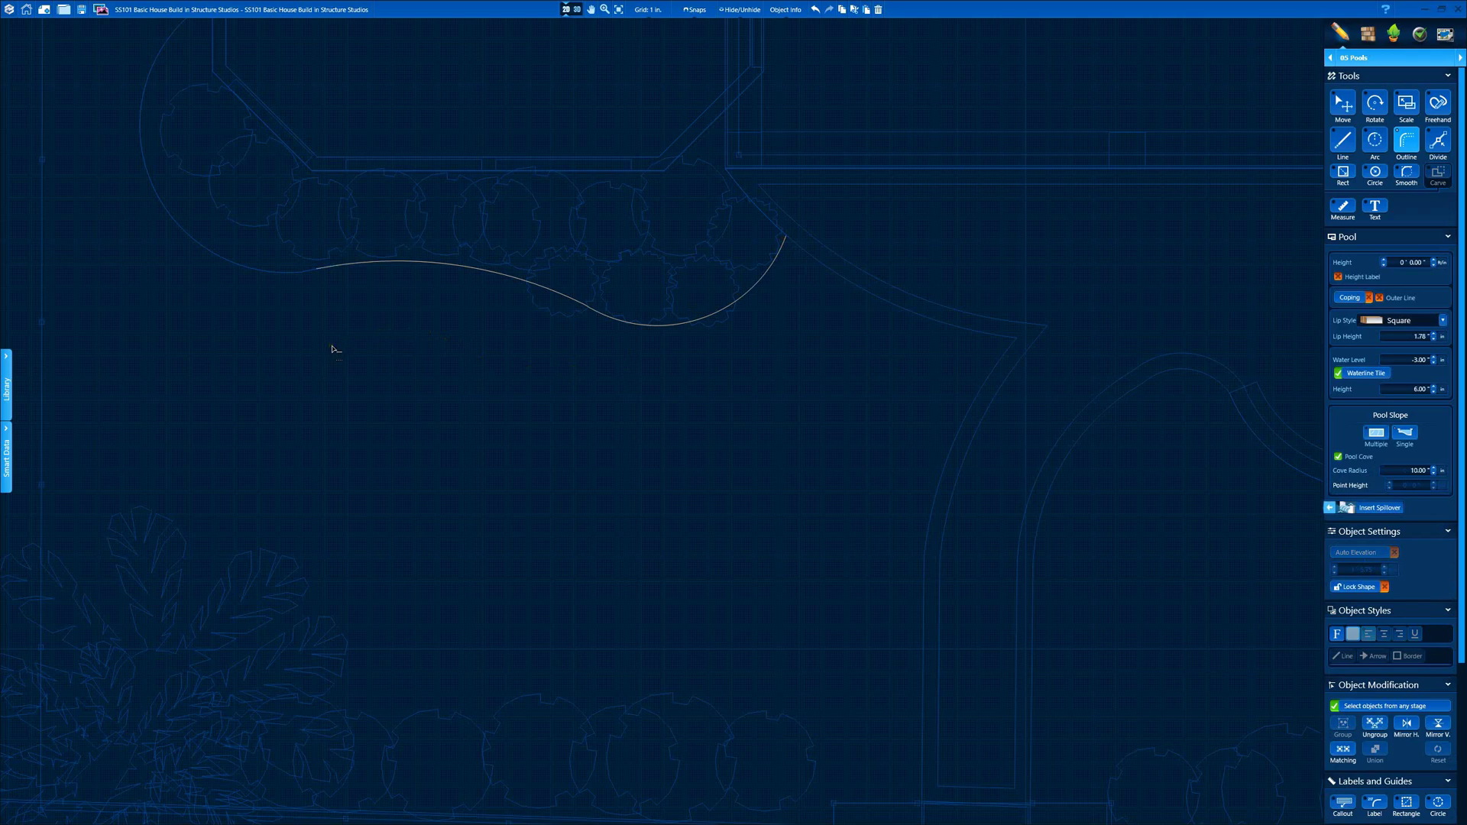
- Continue the pool with a straight end about 9' long and two lawn-side arcs, closing it along the walkway and patio edges
key(l)
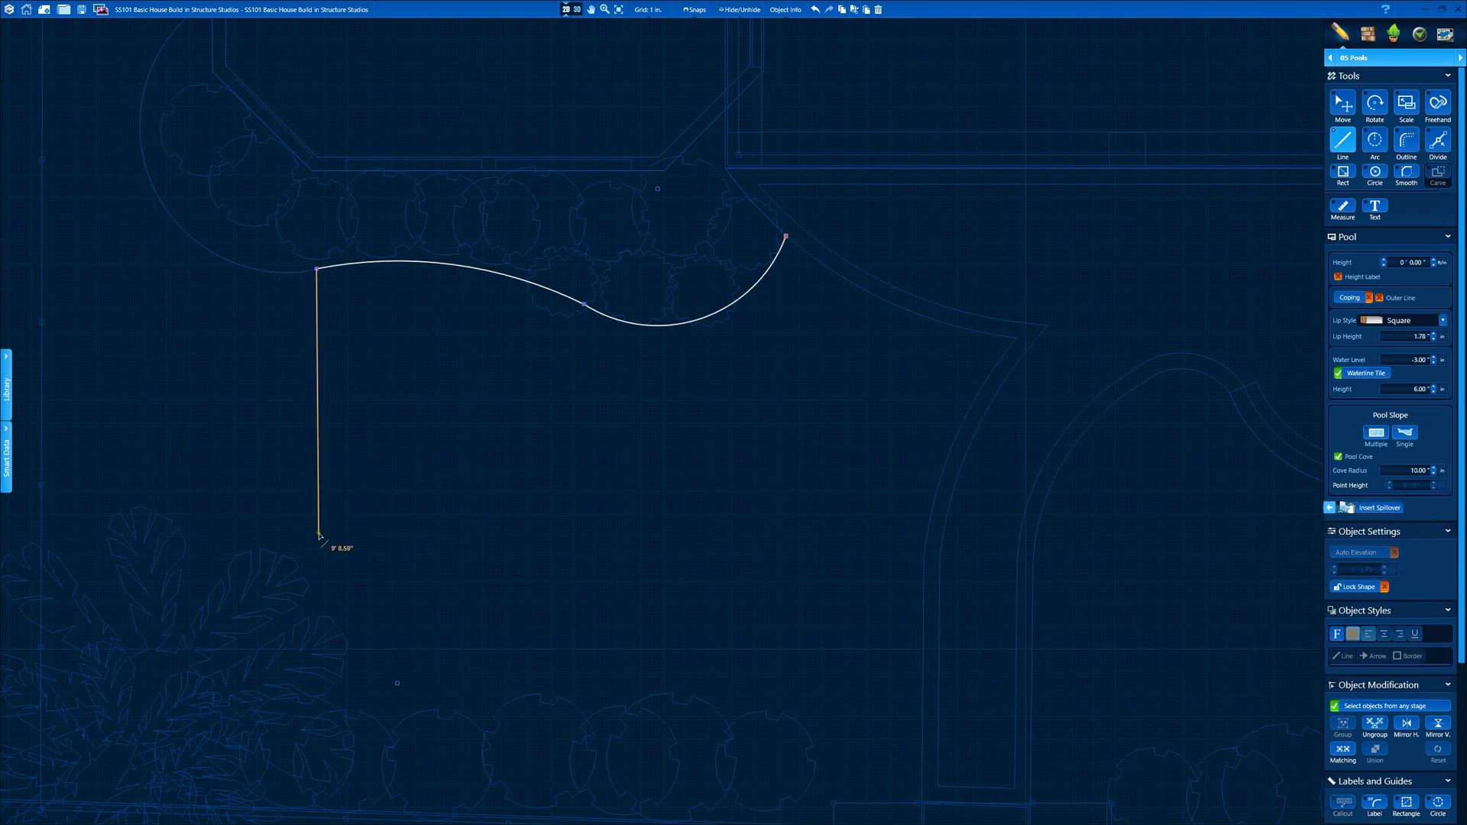
click(318, 541)
key(a)
scroll(350, 622, down, 3)
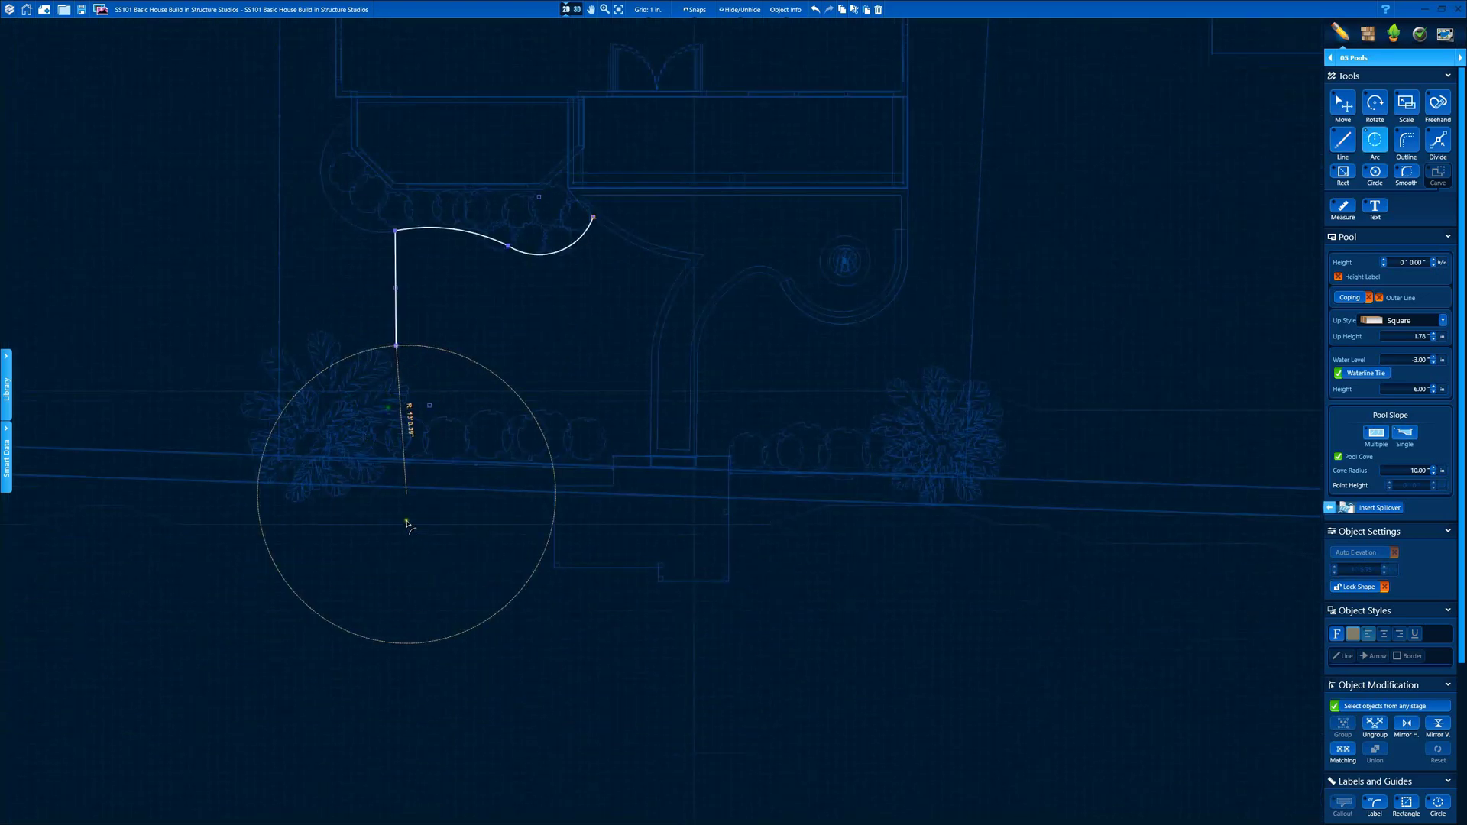
click(520, 365)
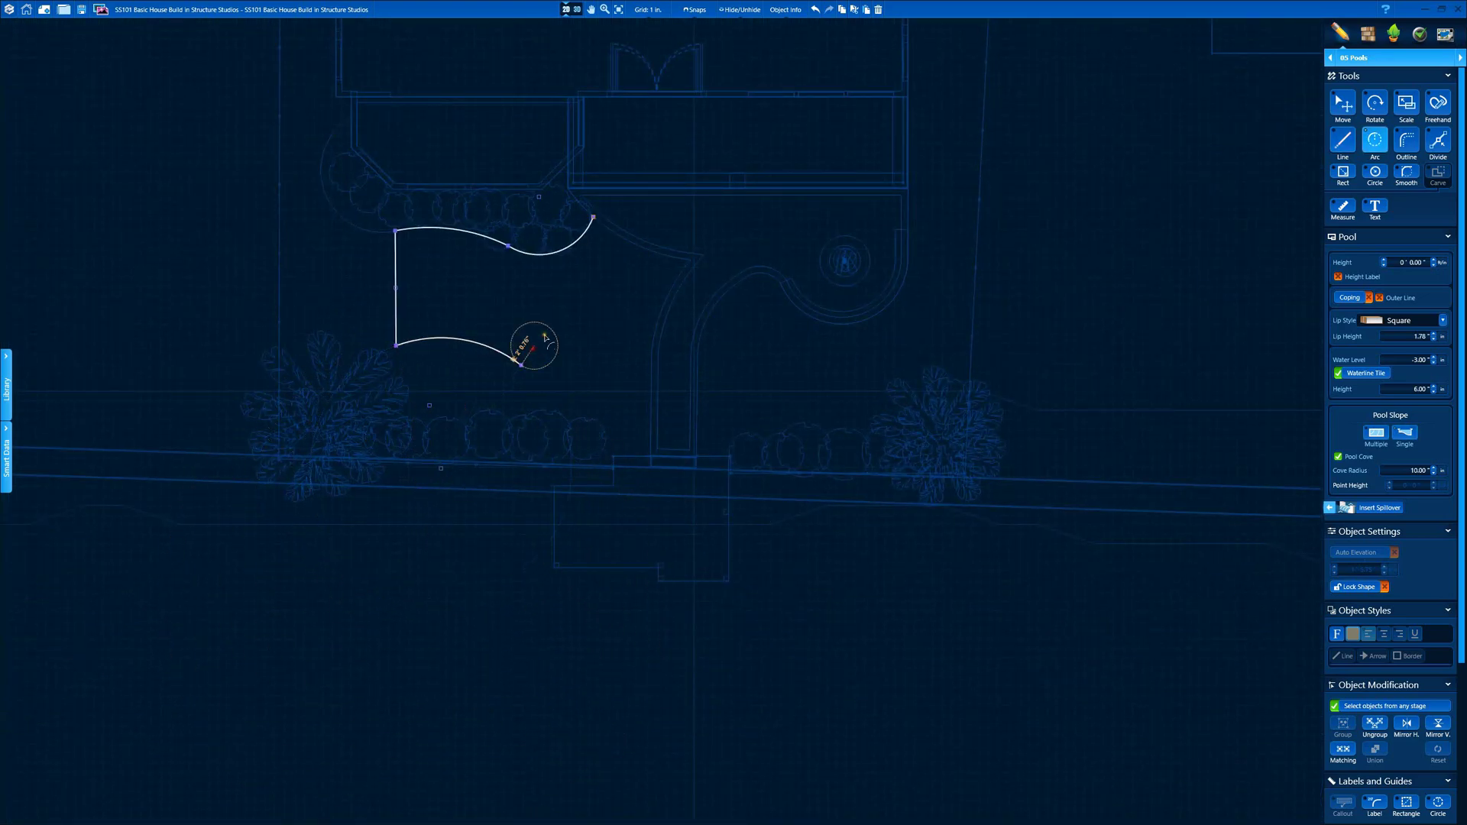
click(553, 243)
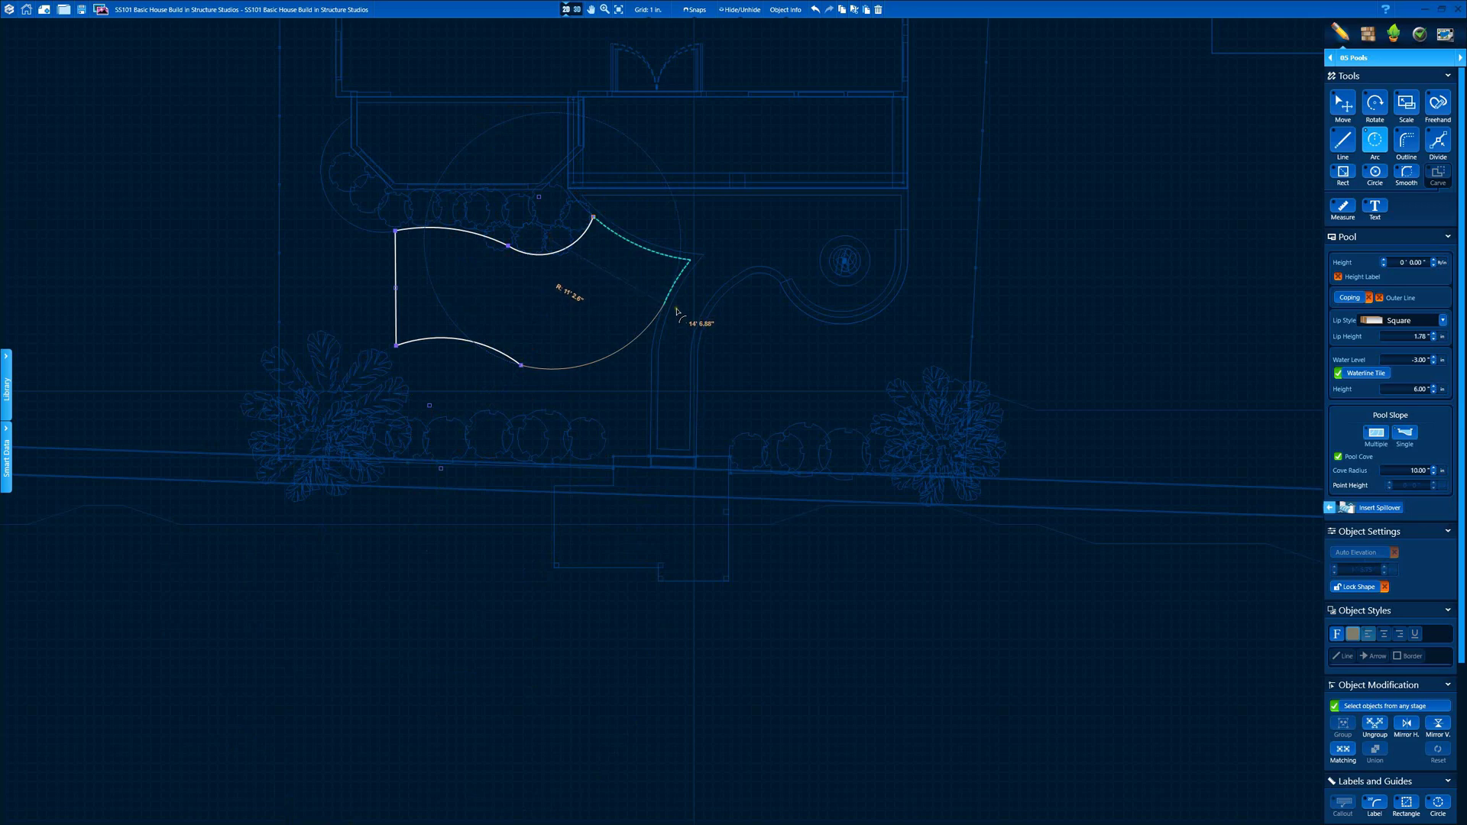
scroll(523, 366, up, 3)
- Adjust the joint between the arcs on the pool's lawn side and inspect the pool in 3D
key(m)
drag(531, 368, 513, 344)
click(608, 333)
middle_drag(608, 333, 584, 414)
click(576, 15)
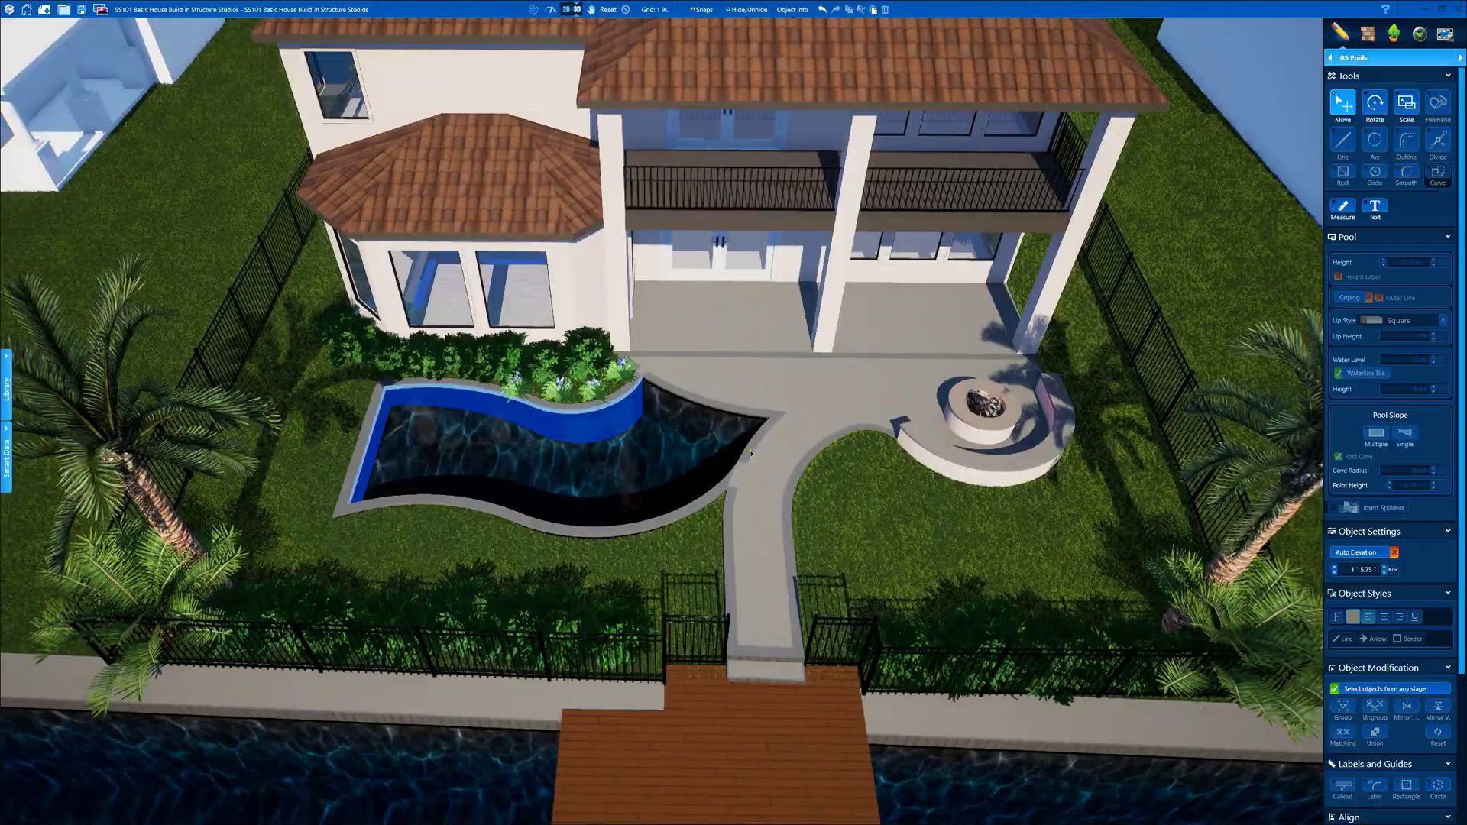
scroll(734, 382, up, 4)
right_drag(734, 382, 670, 352)
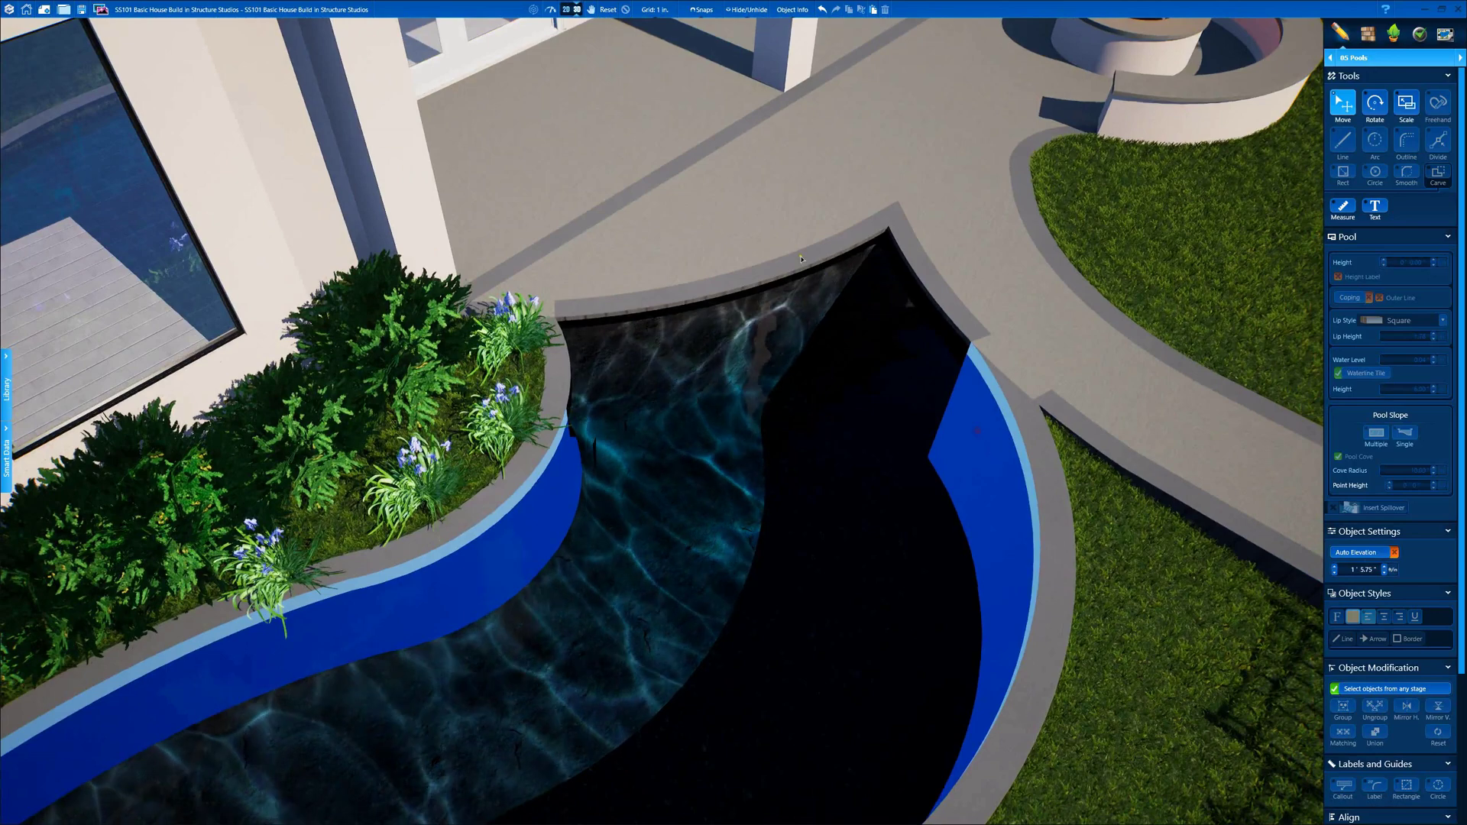
- Return to plan view, turn the drawing grid off and restrict the object snaps to Point
click(566, 9)
click(648, 9)
click(634, 34)
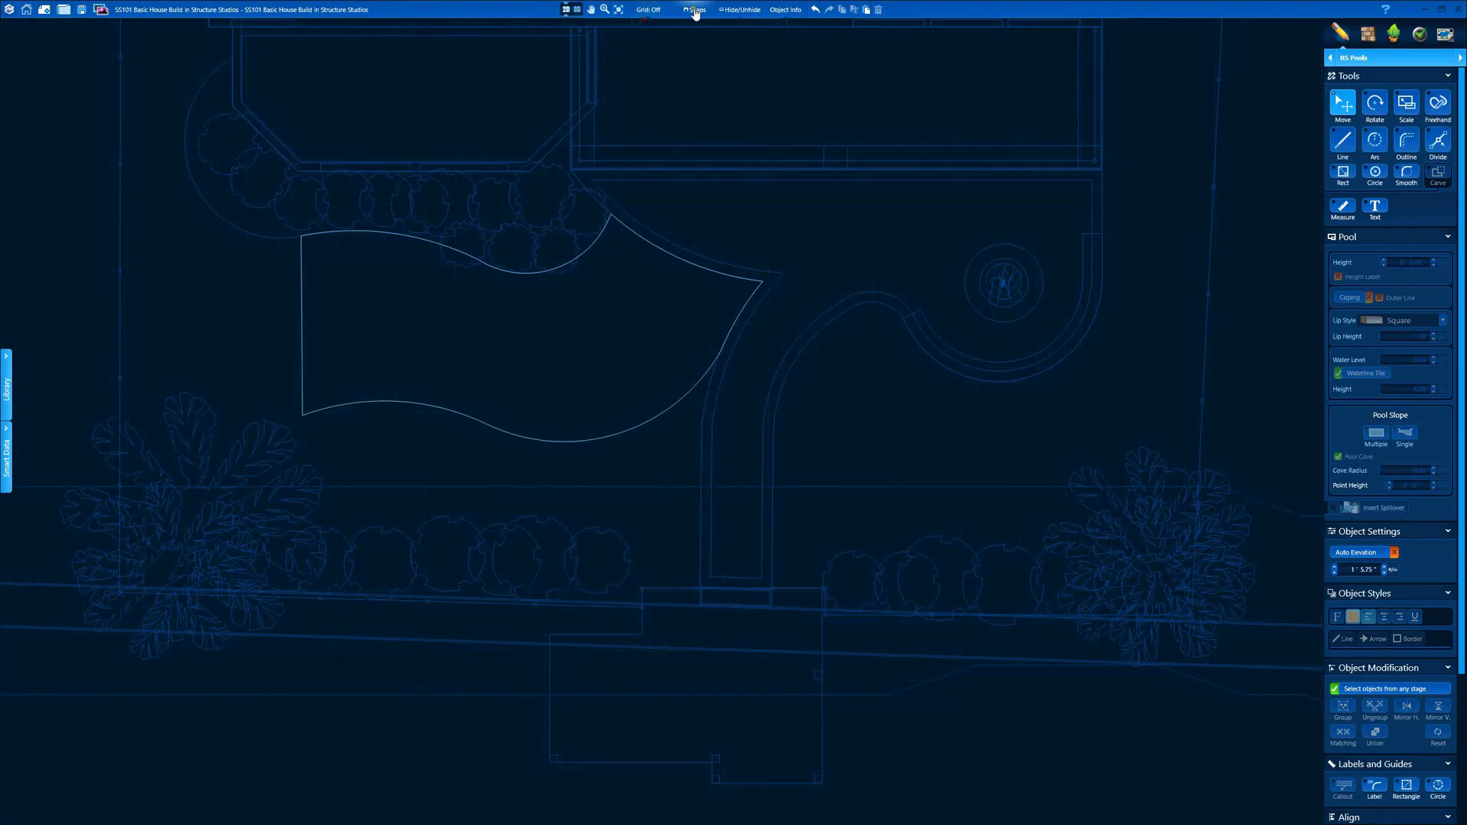
click(695, 10)
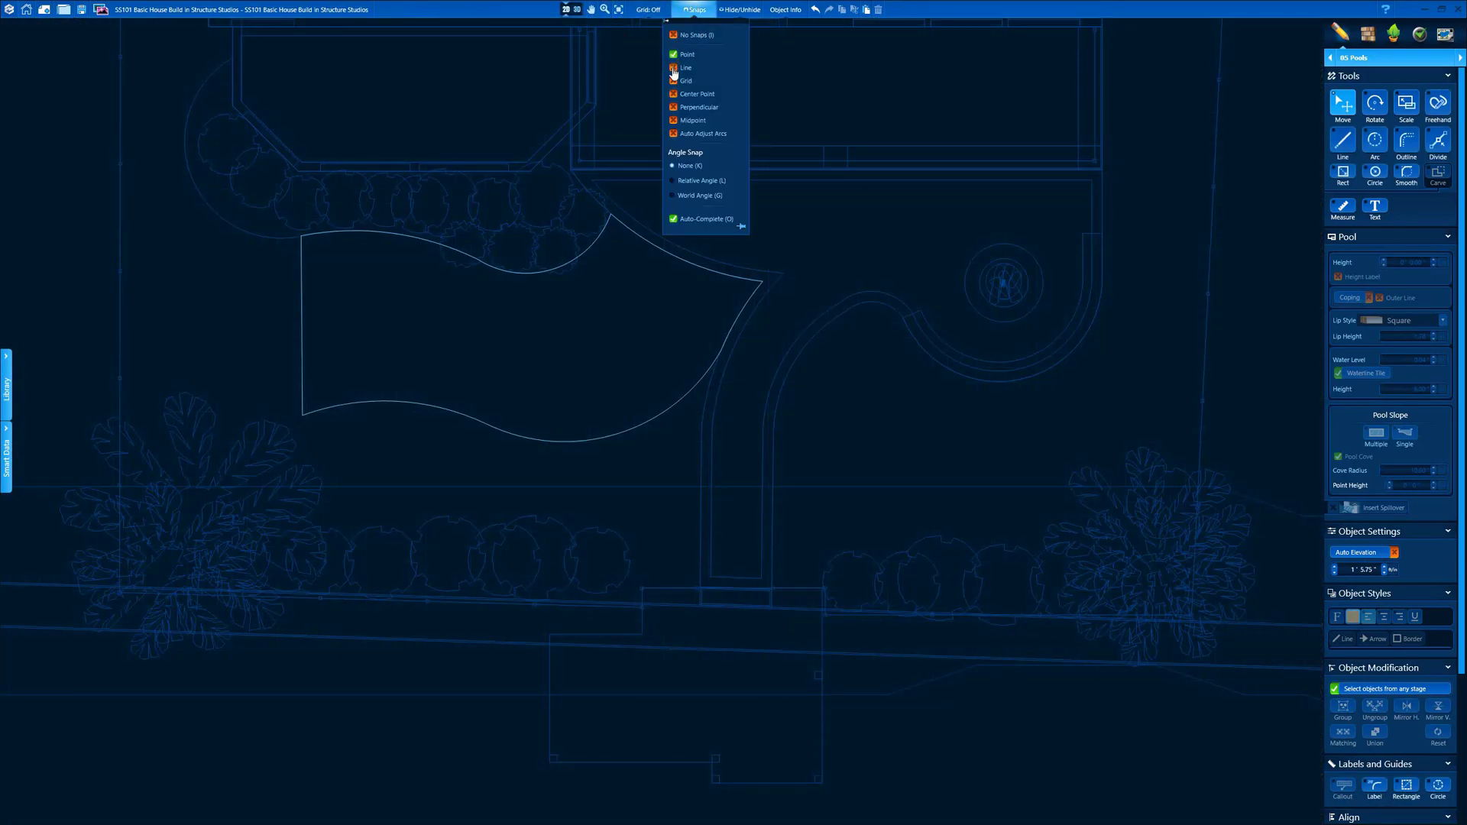
click(695, 13)
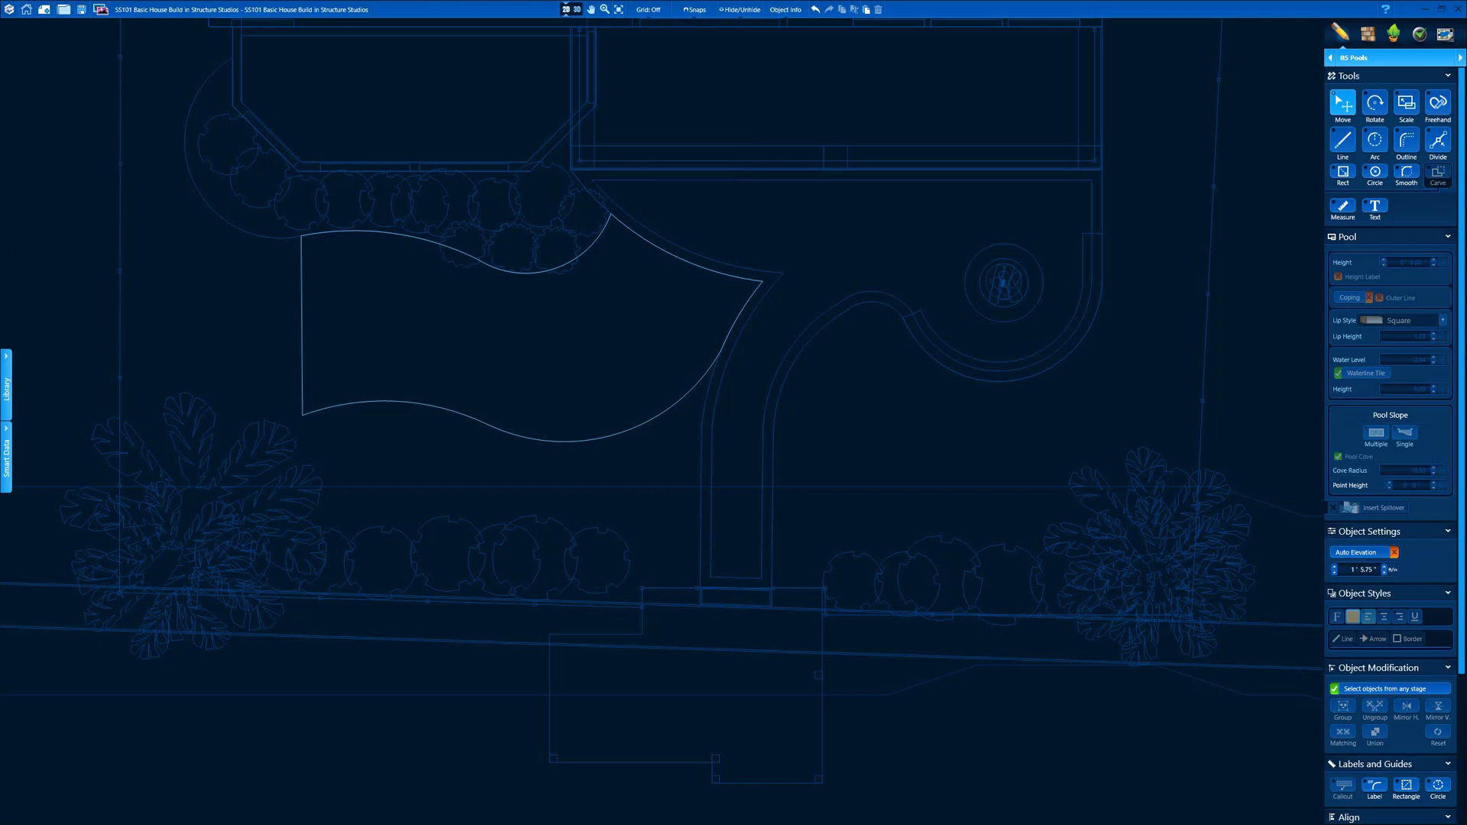
- Switch to the Hardscapes & Decks stage and delete the walkway's curved edge segment beside the pool
click(1376, 57)
click(1375, 159)
click(723, 399)
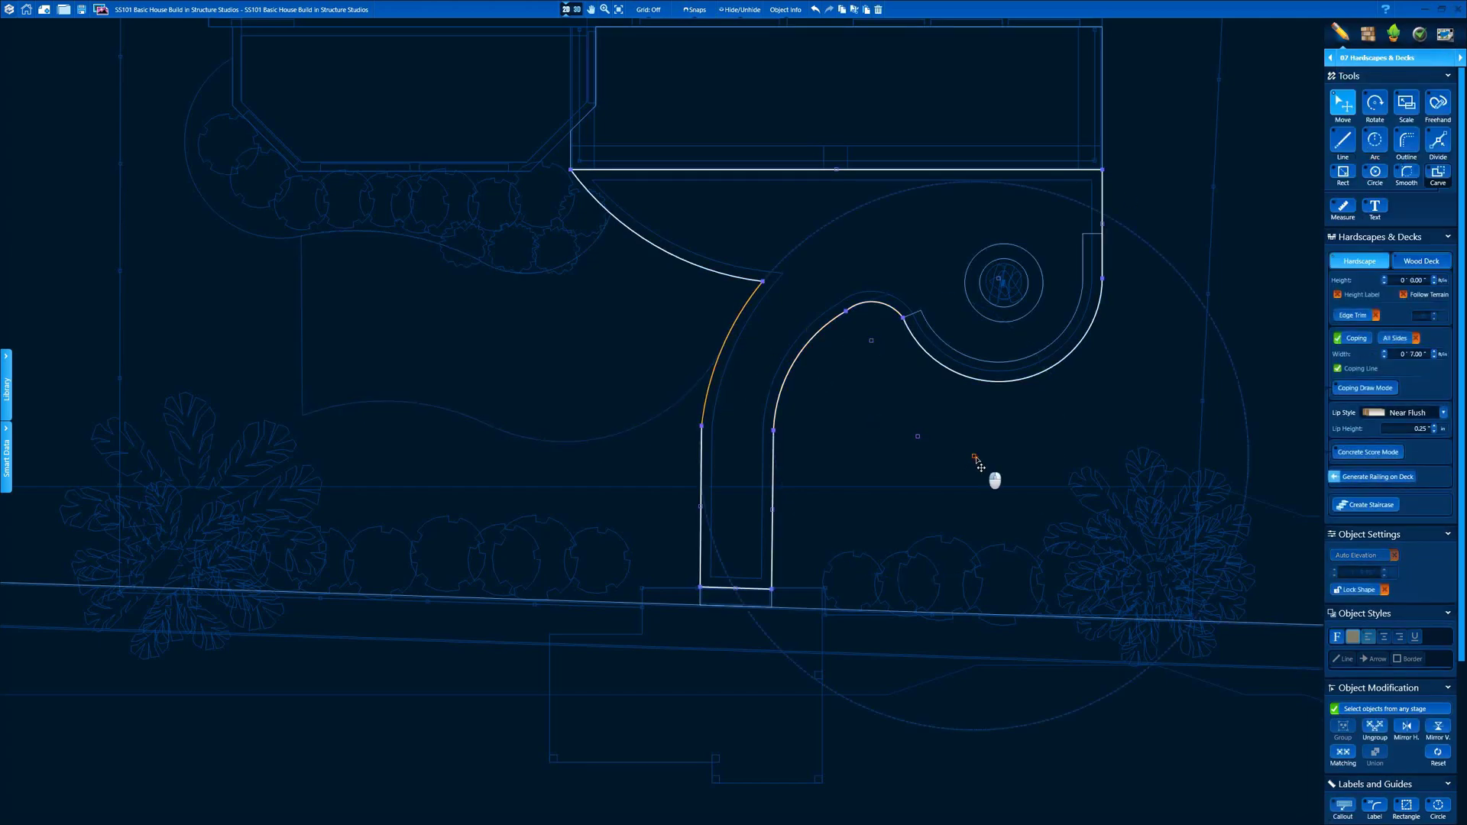
scroll(751, 318, up, 5)
middle_drag(150, 228, 721, 353)
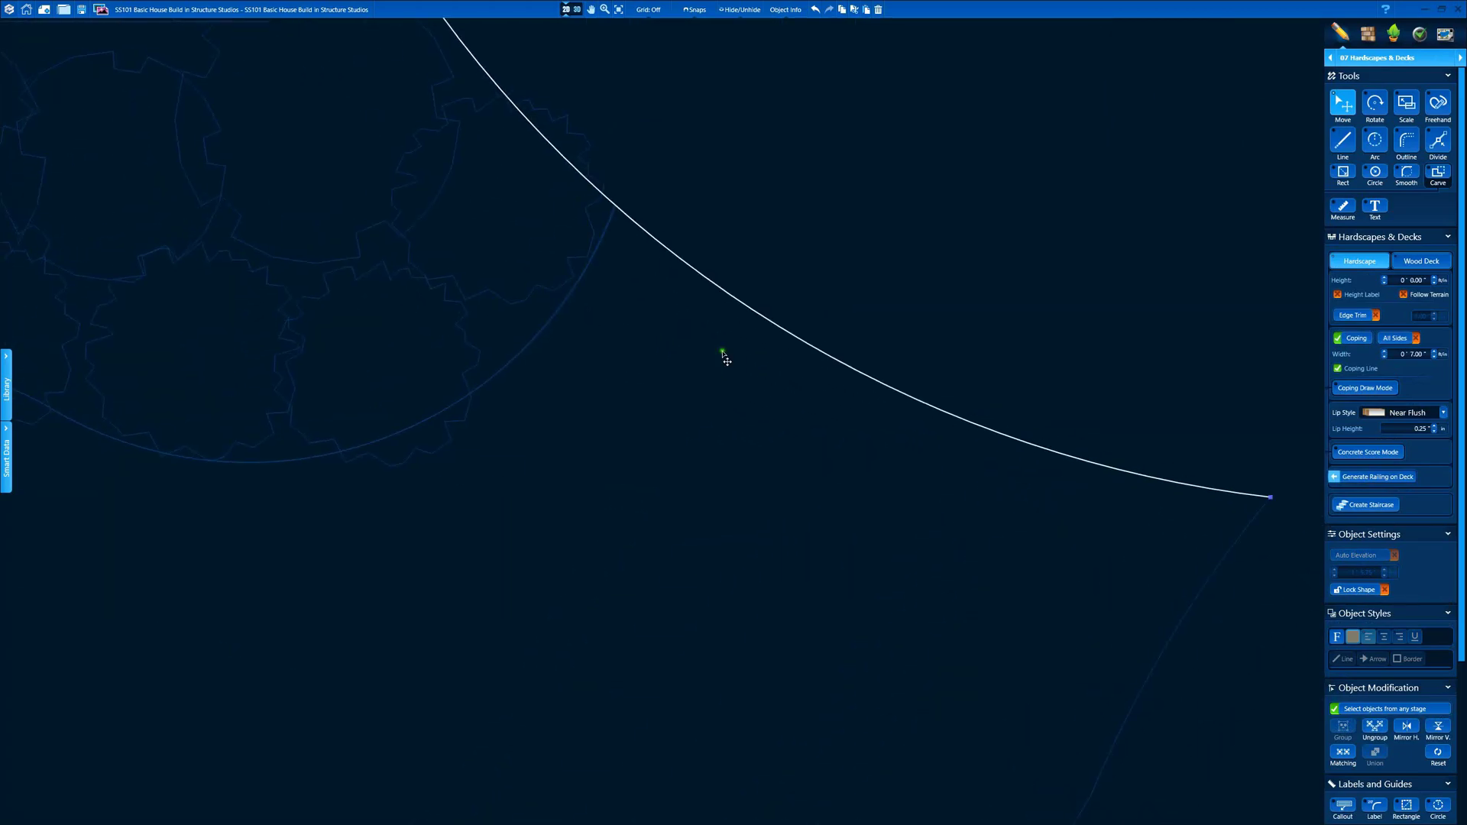
scroll(632, 232, up, 3)
click(631, 226)
scroll(634, 266, down, 5)
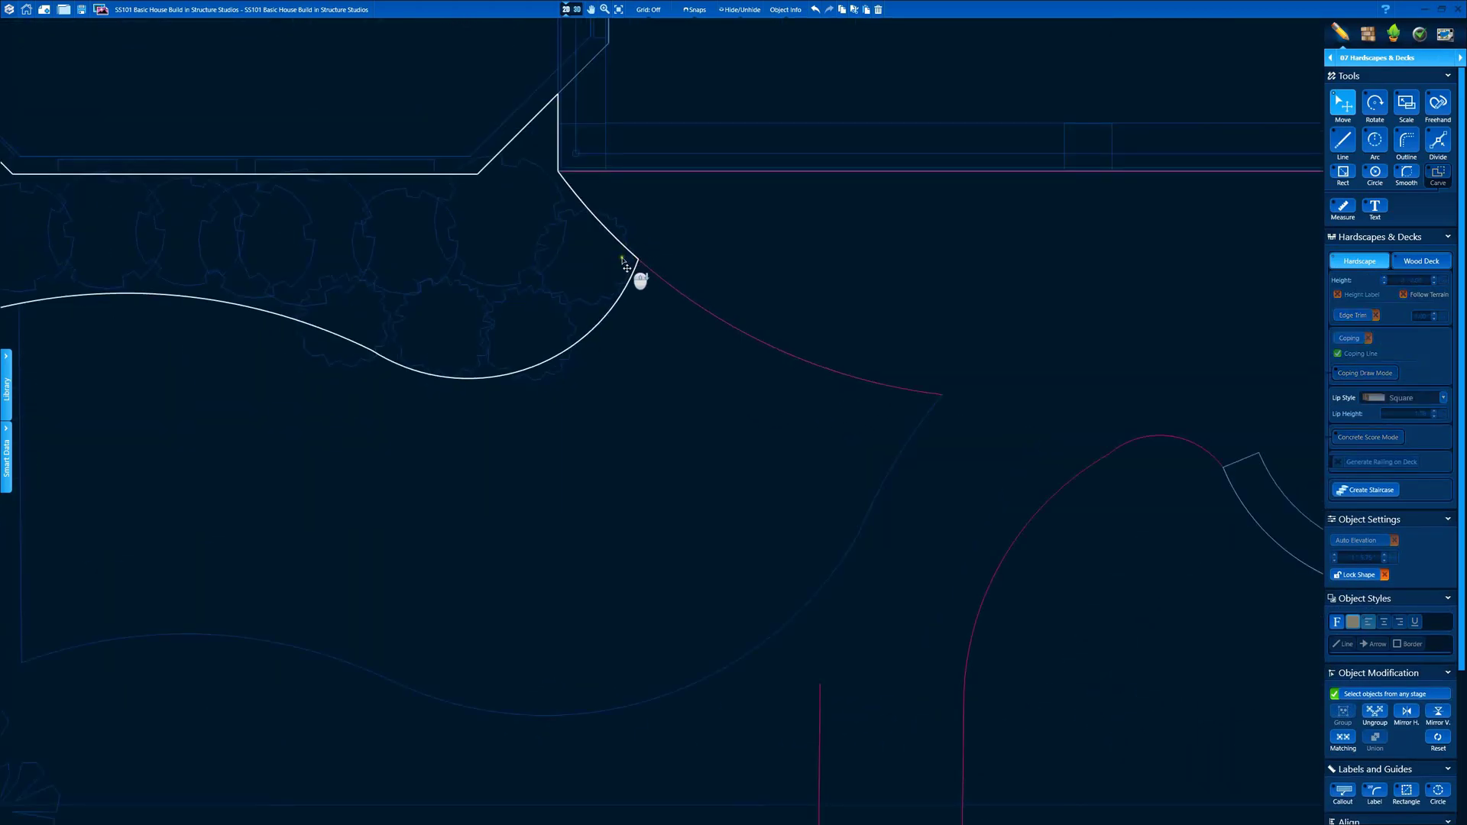
- Delete the planter bed shape between the house and the pool
click(633, 338)
middle_drag(634, 342, 588, 247)
click(813, 280)
- Switch to the Pools stage and adjust the joint between the pool's two arcs on the walkway side
scroll(877, 352, up, 4)
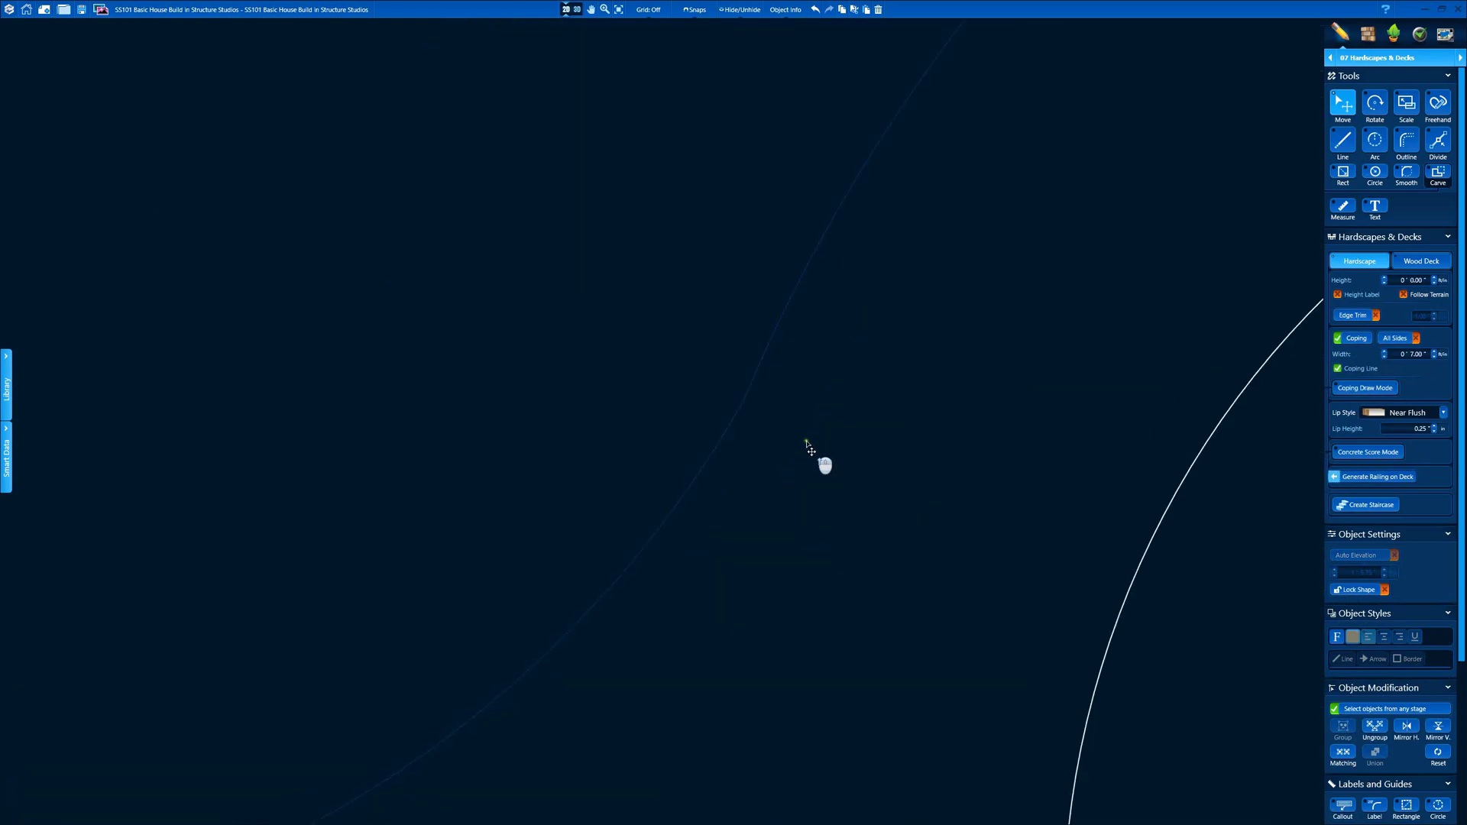
click(1364, 57)
click(1388, 136)
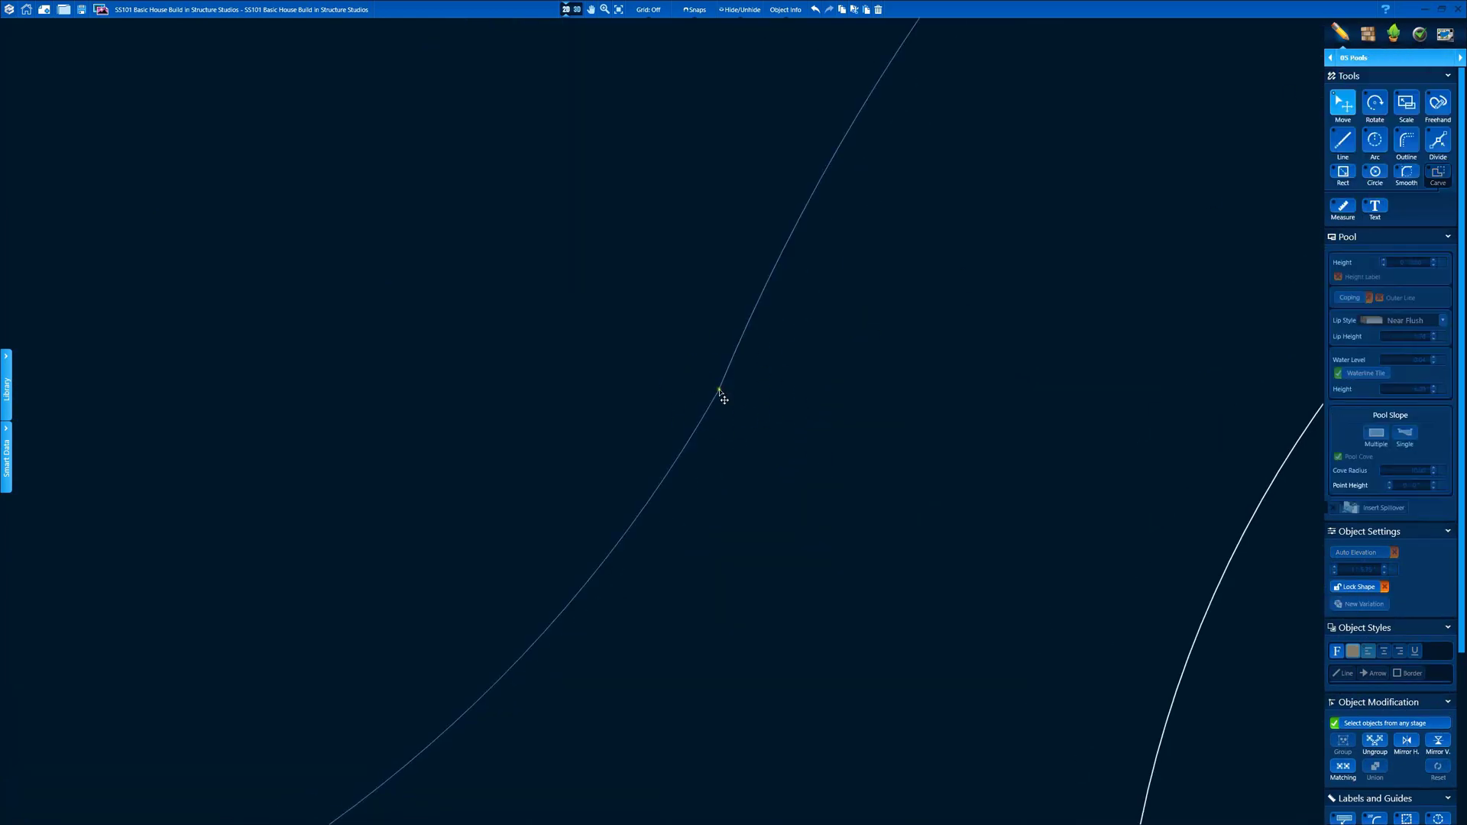
click(721, 394)
scroll(520, 403, down, 3)
click(570, 382)
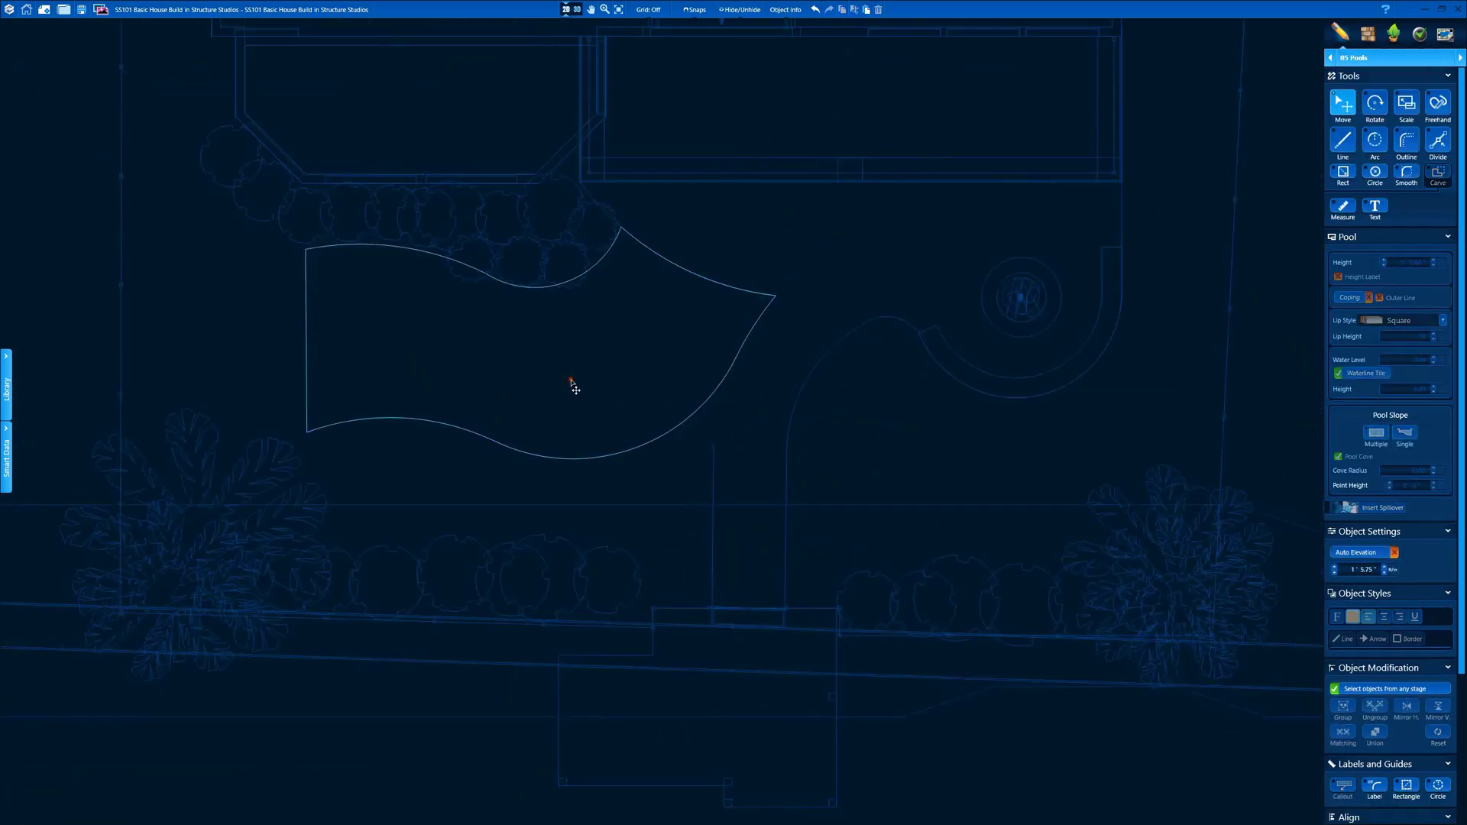
- Return to the Hardscapes & Decks stage and shorten the walkway's pool-side edge by moving its open end toward the dock
scroll(778, 358, up, 5)
click(1366, 58)
click(1378, 155)
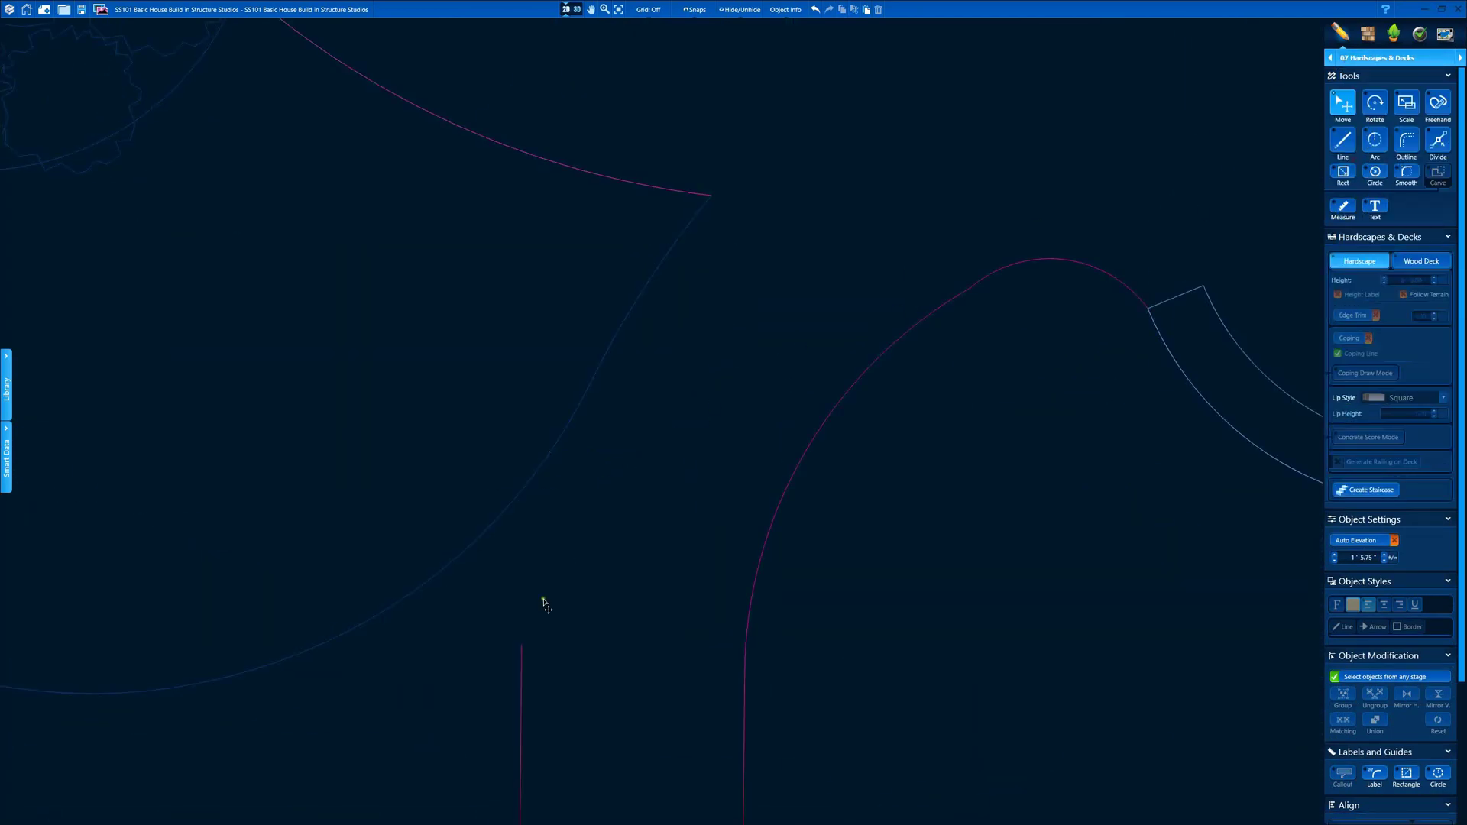
scroll(747, 311, down, 3)
click(708, 362)
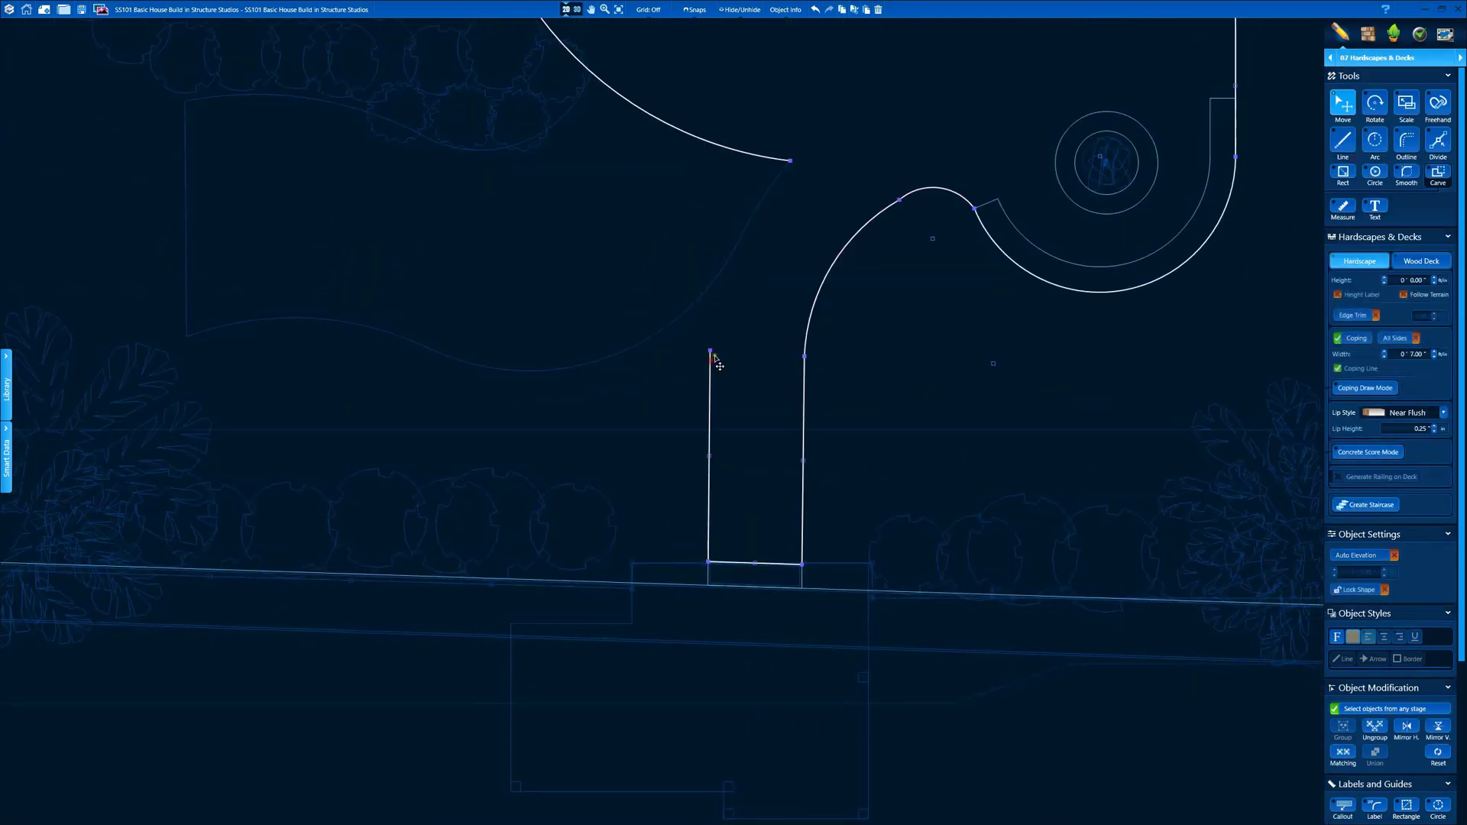
drag(709, 355, 709, 422)
- Outline a pool deck edge about 2' 8" outside the pool, around its straight end and along its lawn side toward the walkway
scroll(662, 333, up, 2)
key(o)
scroll(450, 392, down, 4)
middle_drag(422, 402, 694, 360)
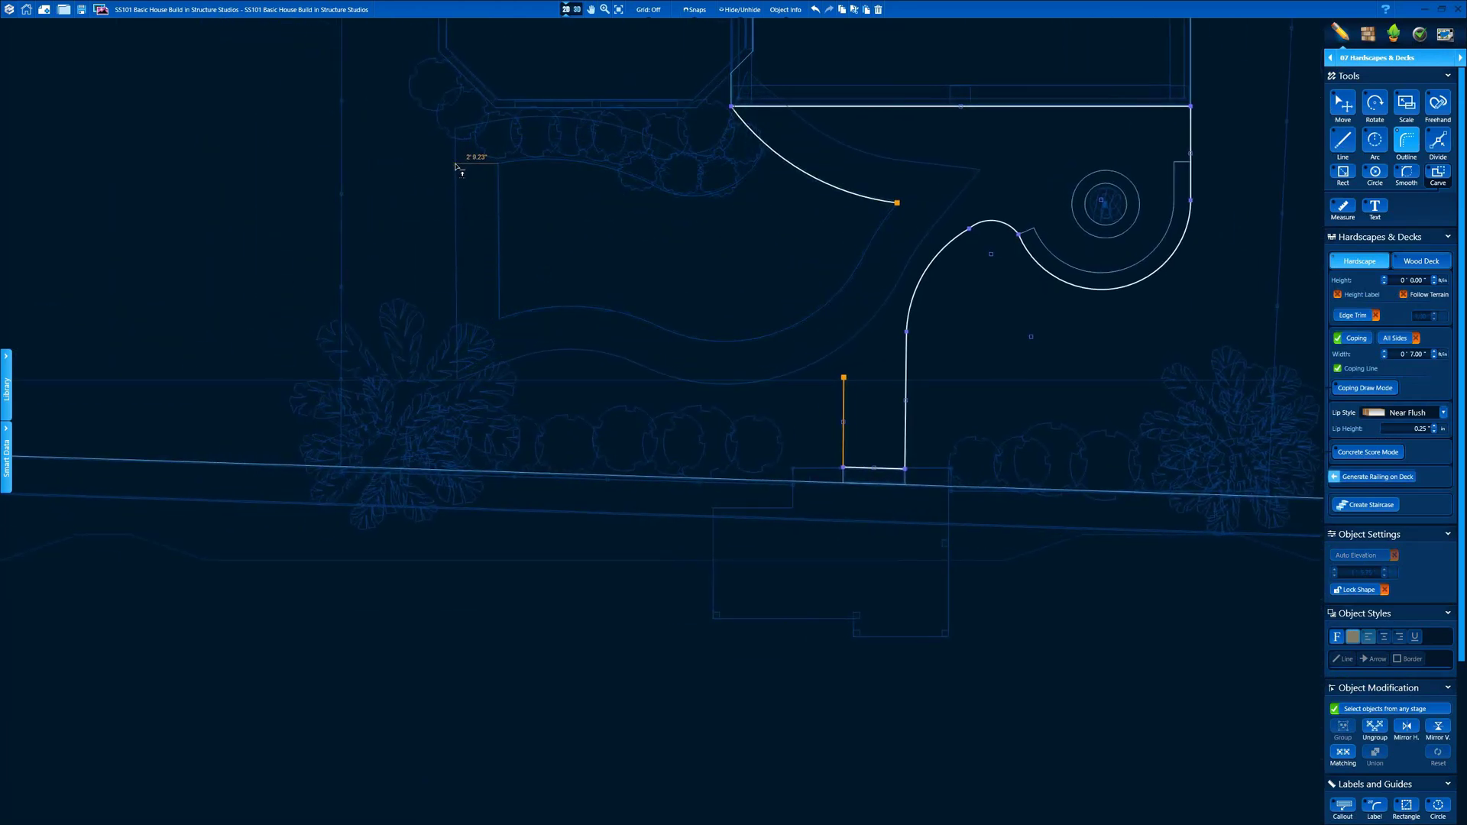
click(457, 165)
click(457, 378)
click(816, 373)
- Draw a small arc rounding the pool deck edge into the walkway's open end, and adjust the joint between the arcs
scroll(853, 361, up, 5)
key(a)
click(689, 375)
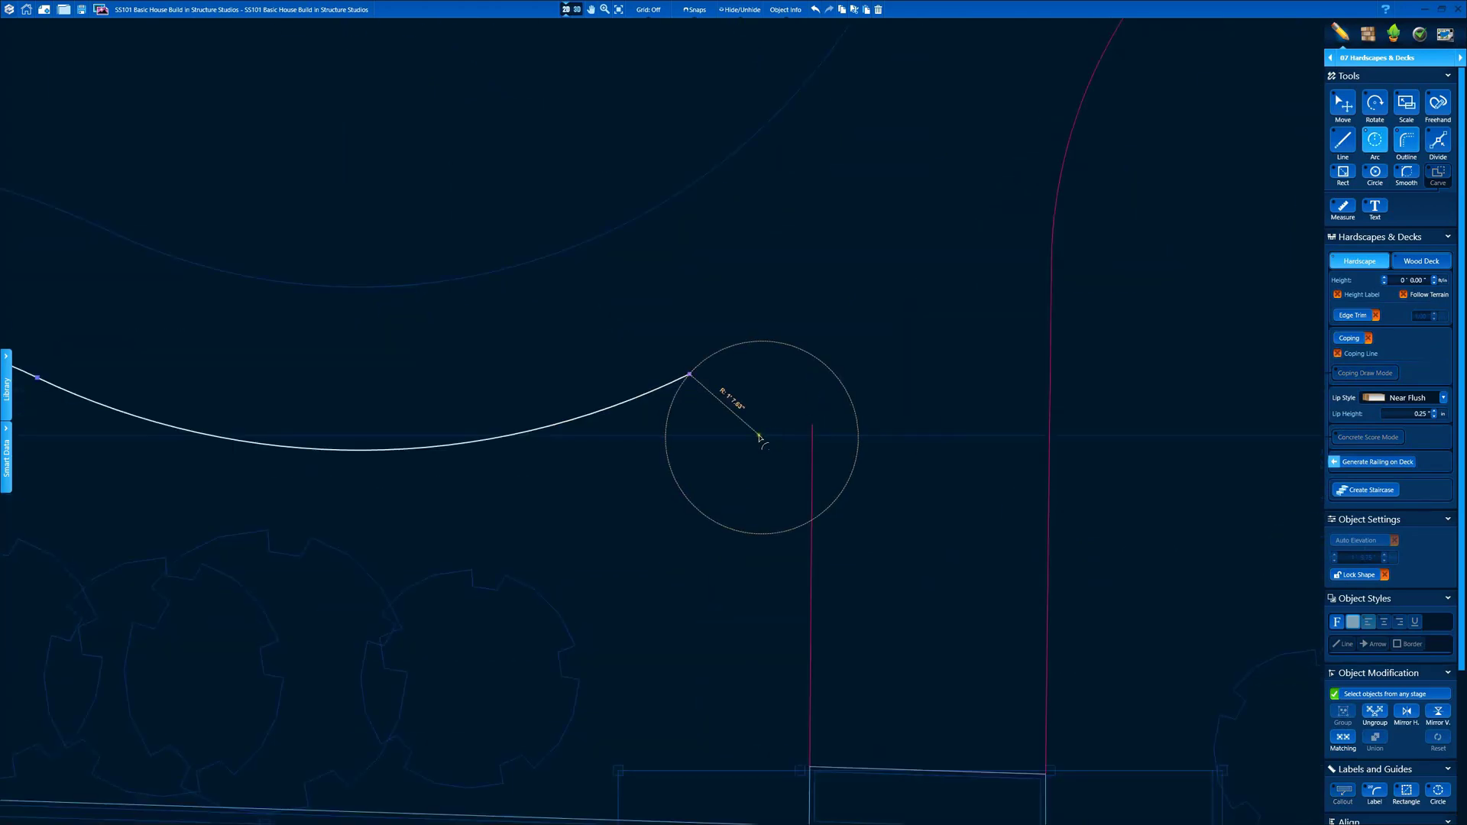
click(739, 430)
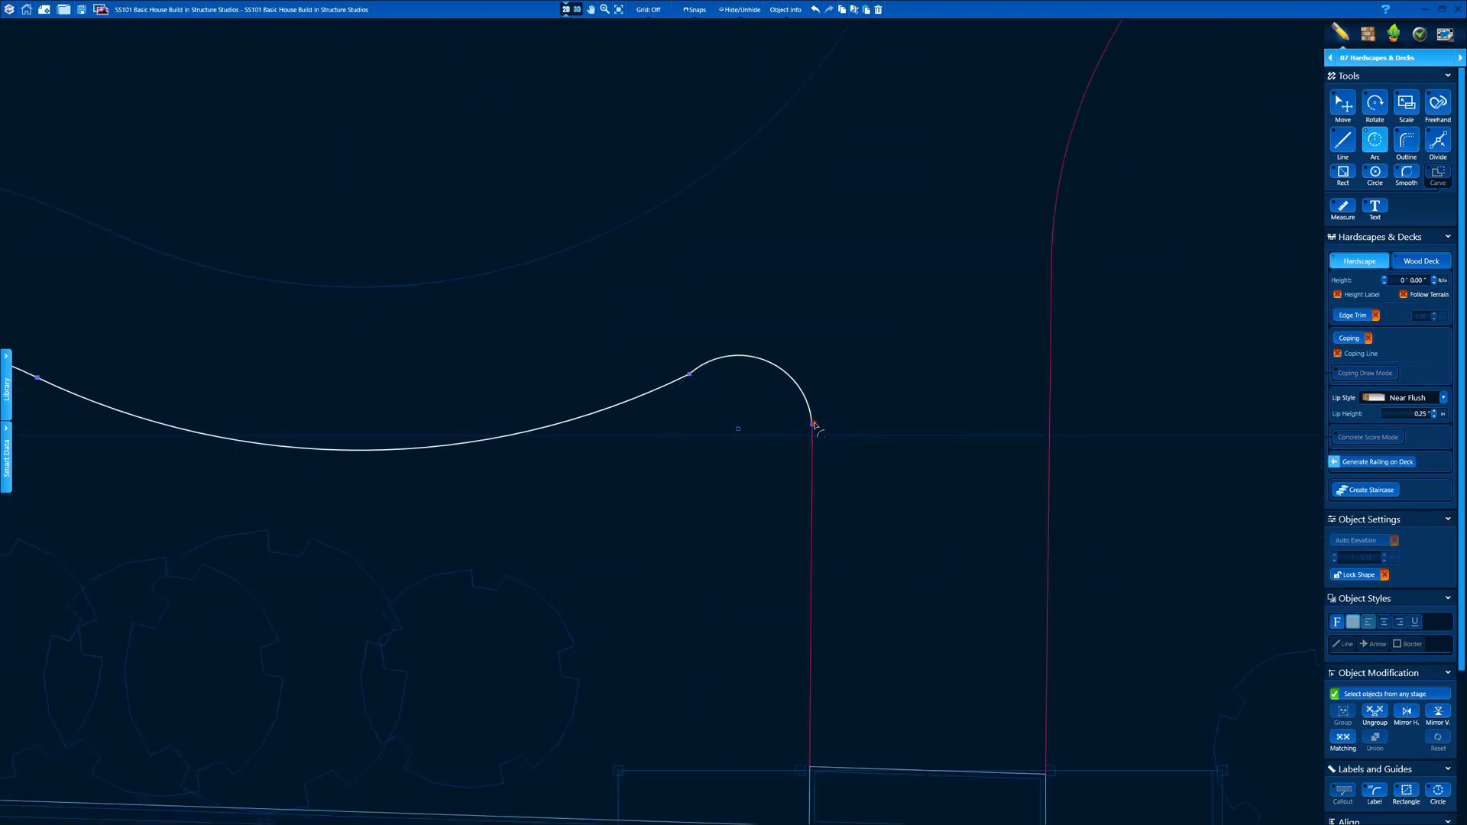
click(813, 425)
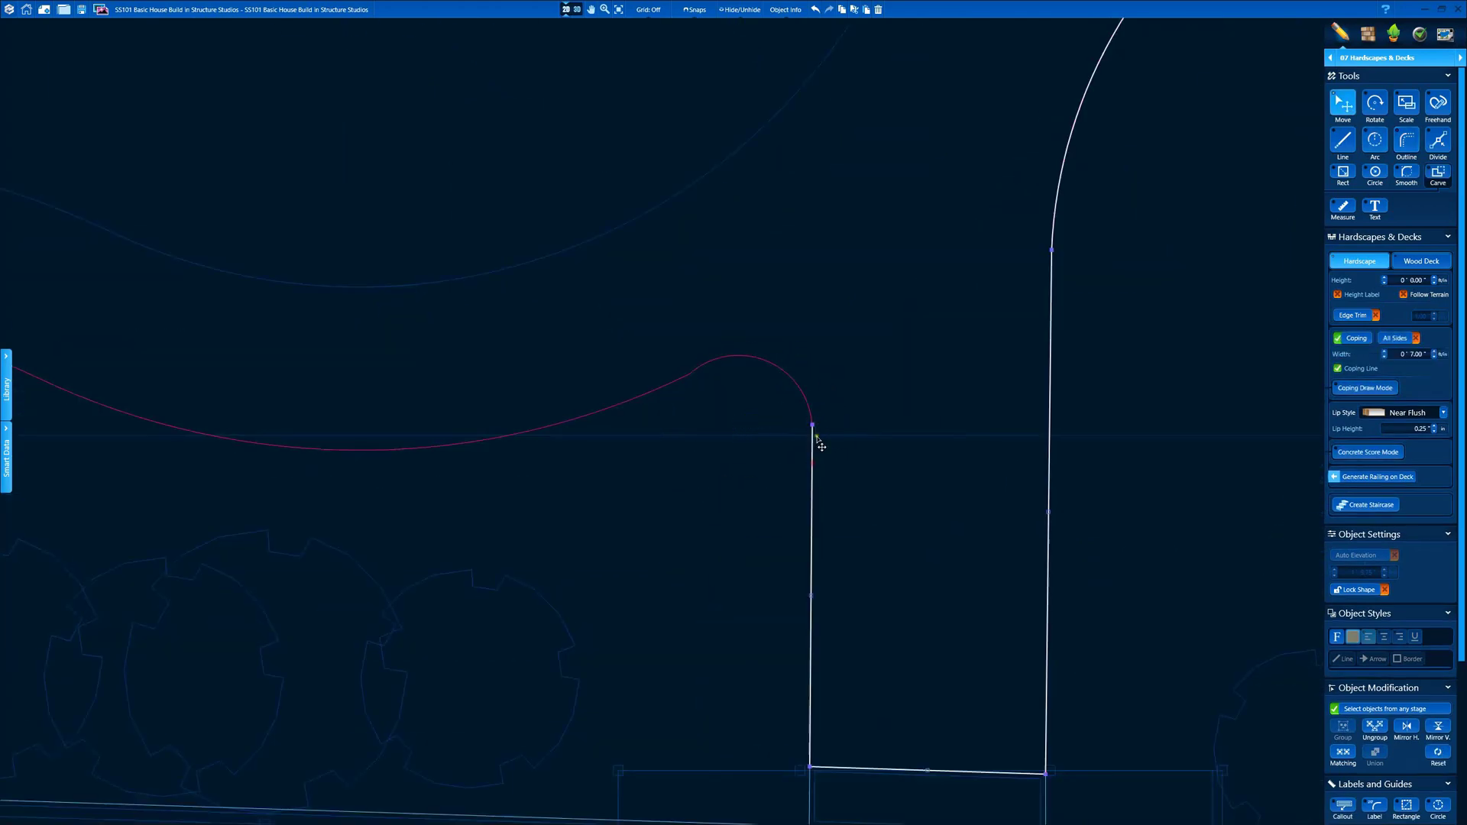
click(703, 369)
click(903, 506)
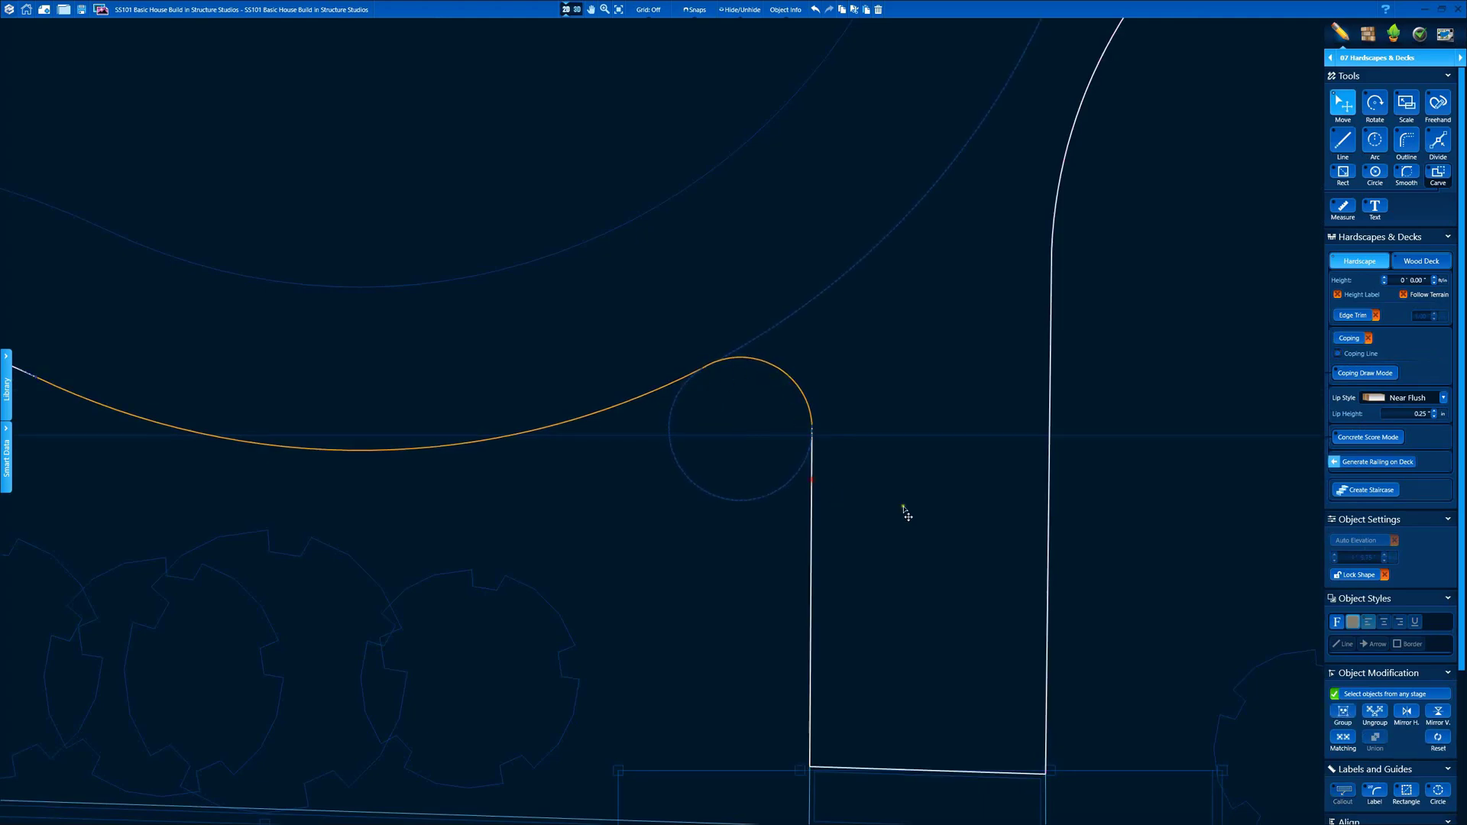
click(1374, 719)
scroll(508, 412, down, 5)
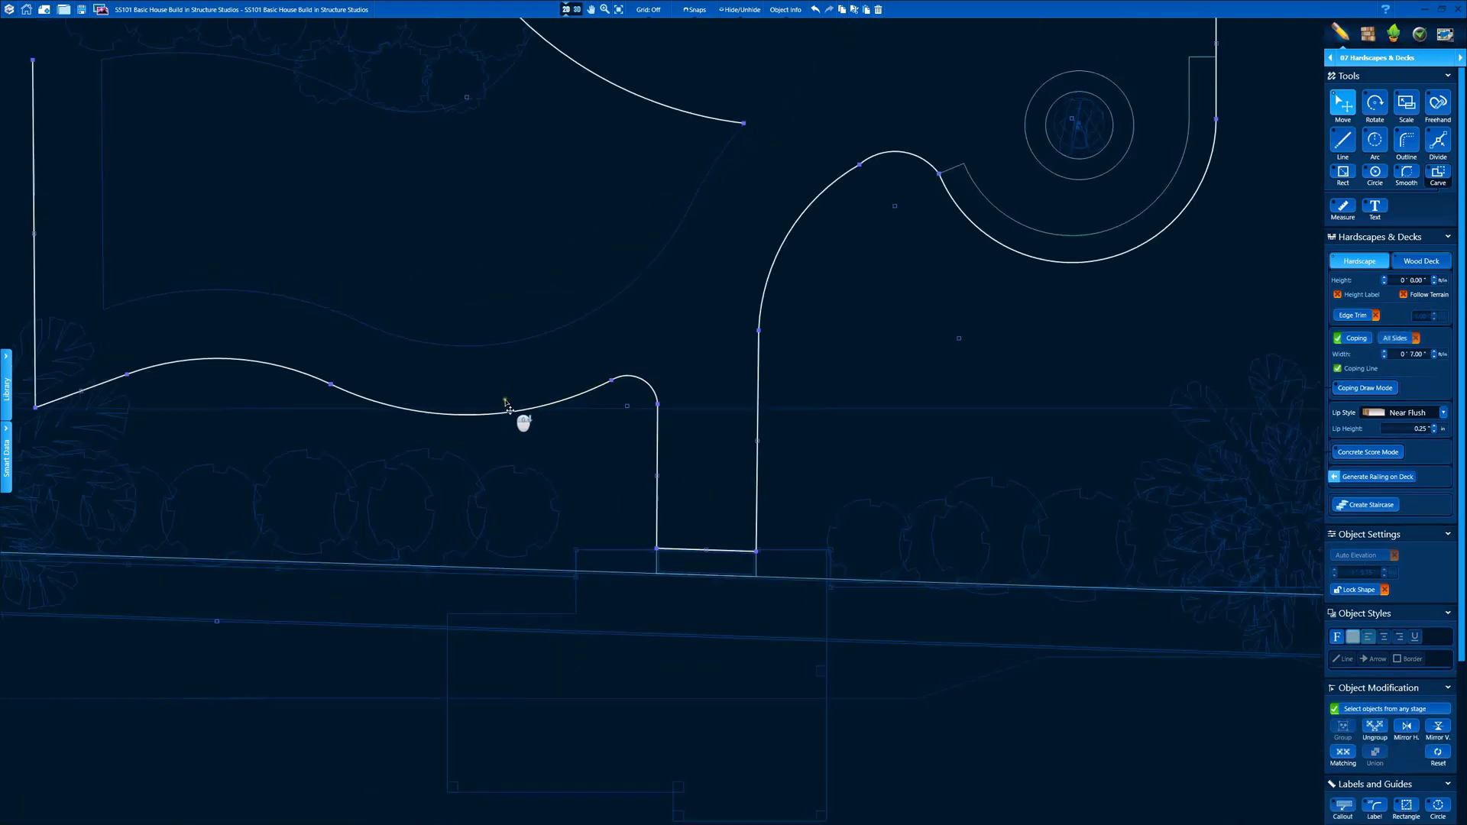
- Extend the deck outline with straight lines diagonally past the bay window, along the side yard and across to the house wall
scroll(508, 411, up, 6)
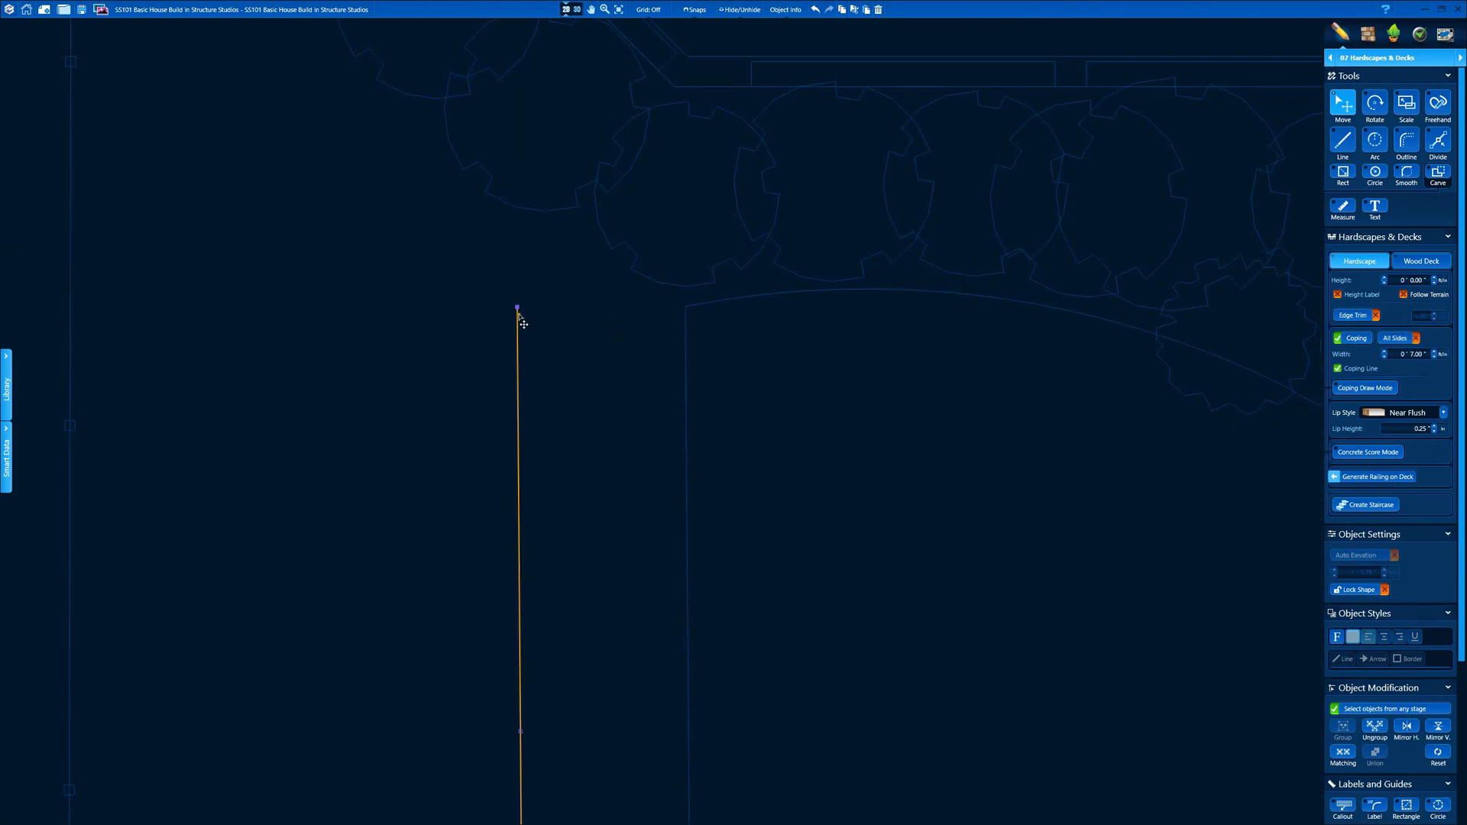
click(518, 307)
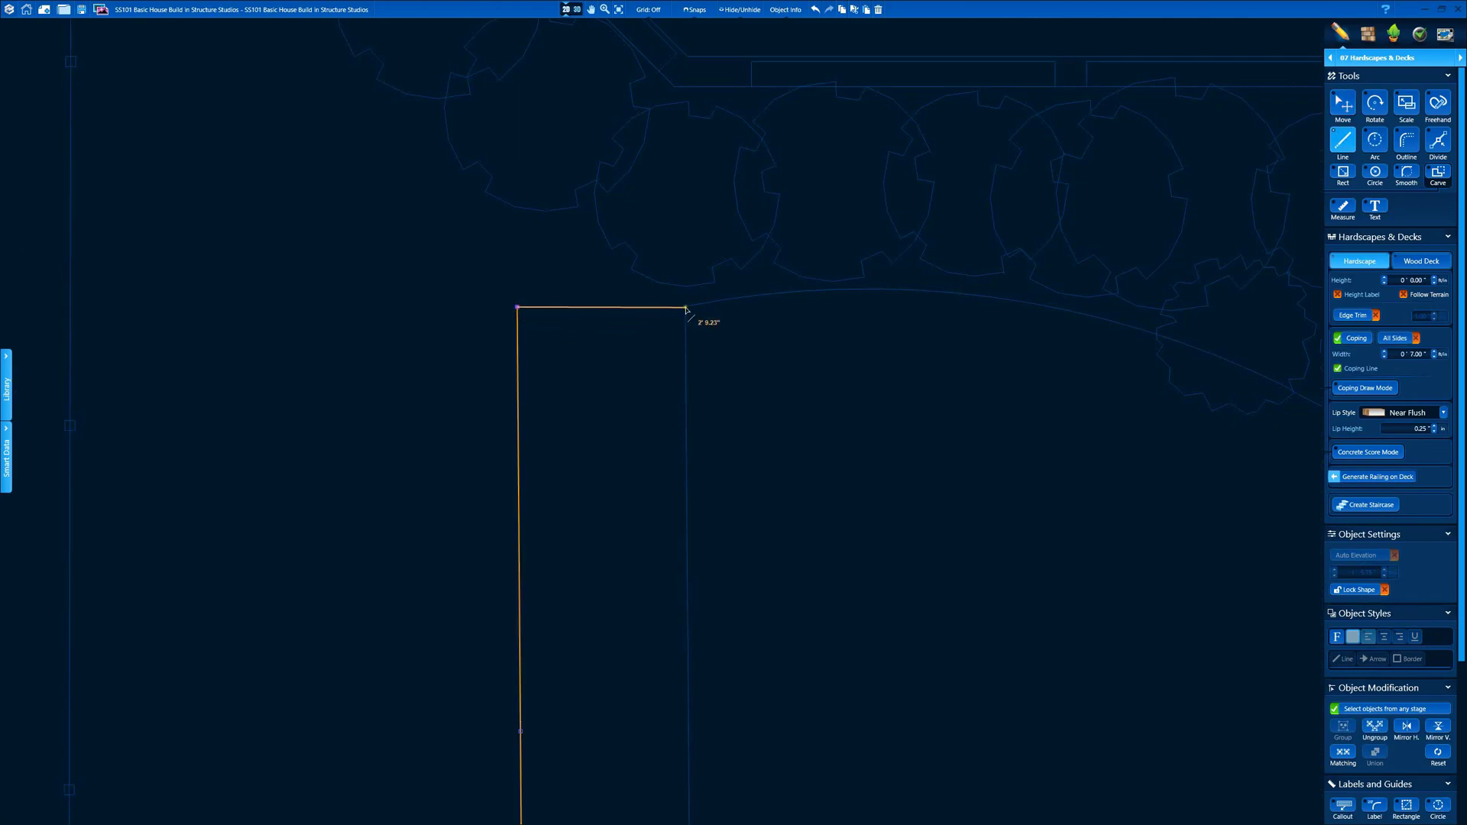
scroll(630, 321, down, 5)
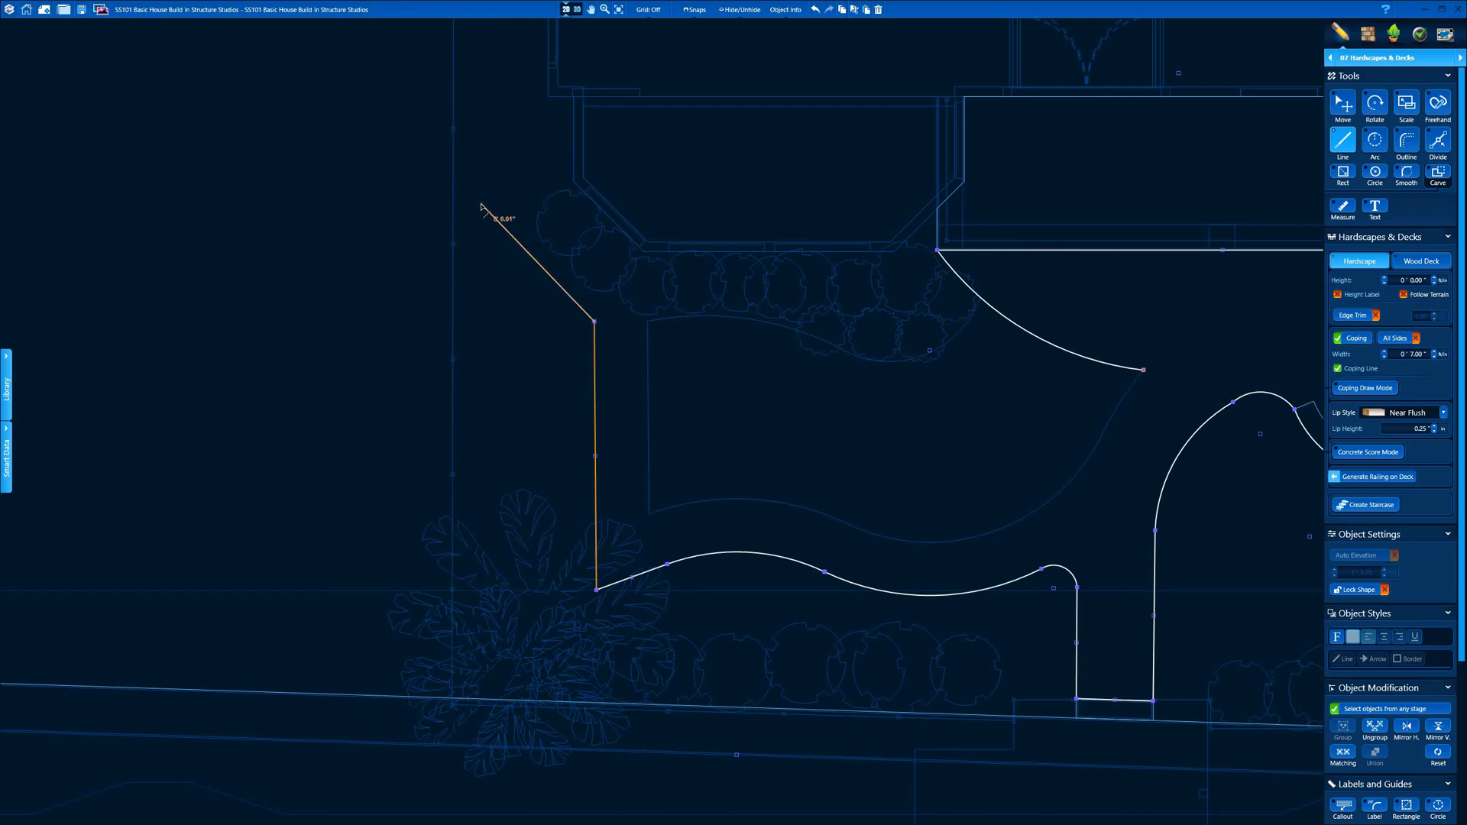
click(475, 91)
click(541, 92)
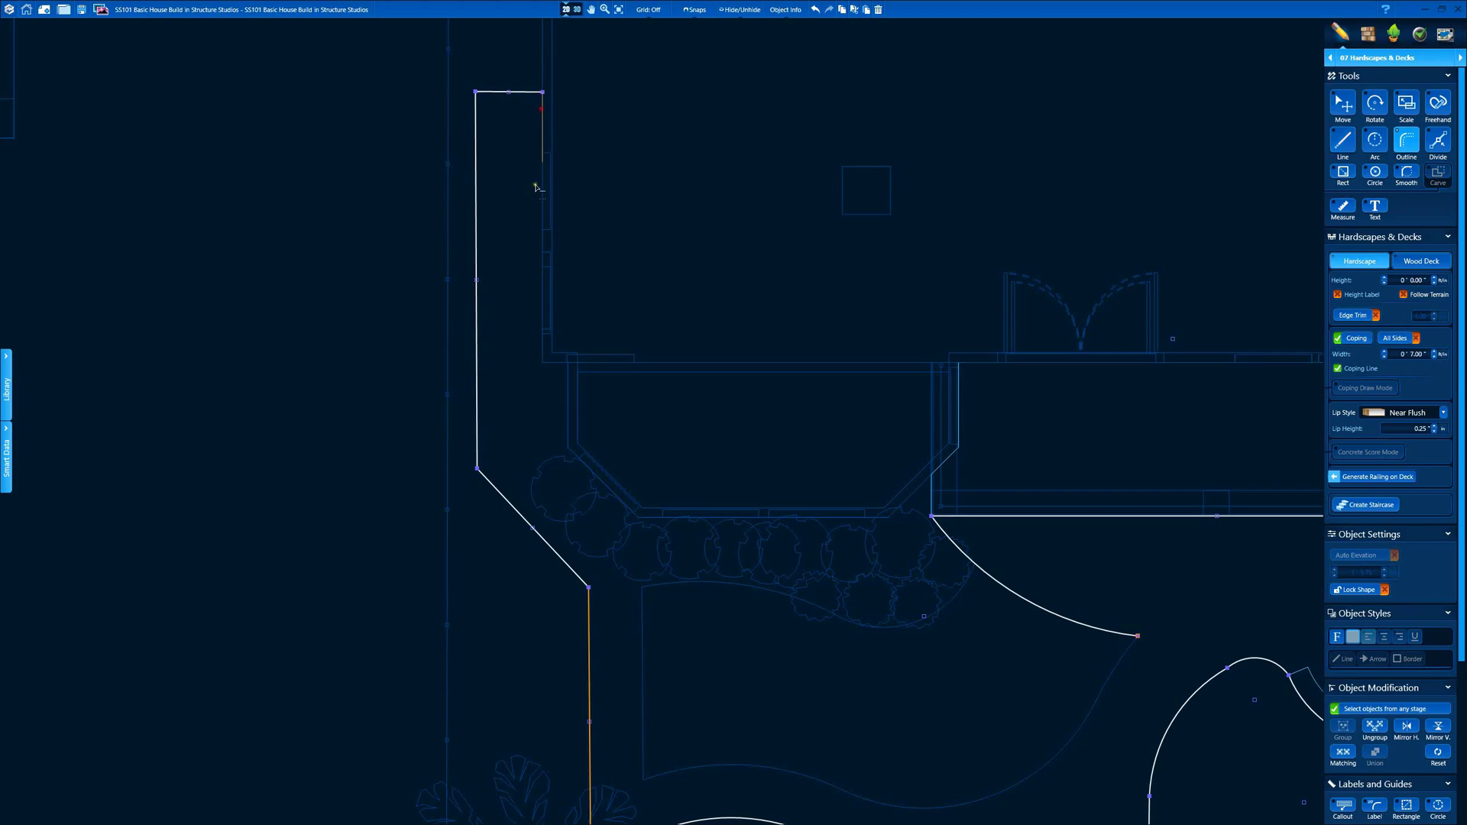
- Trace the deck outline along the house wall and bay window to the patio corner, and check the joint there
click(569, 371)
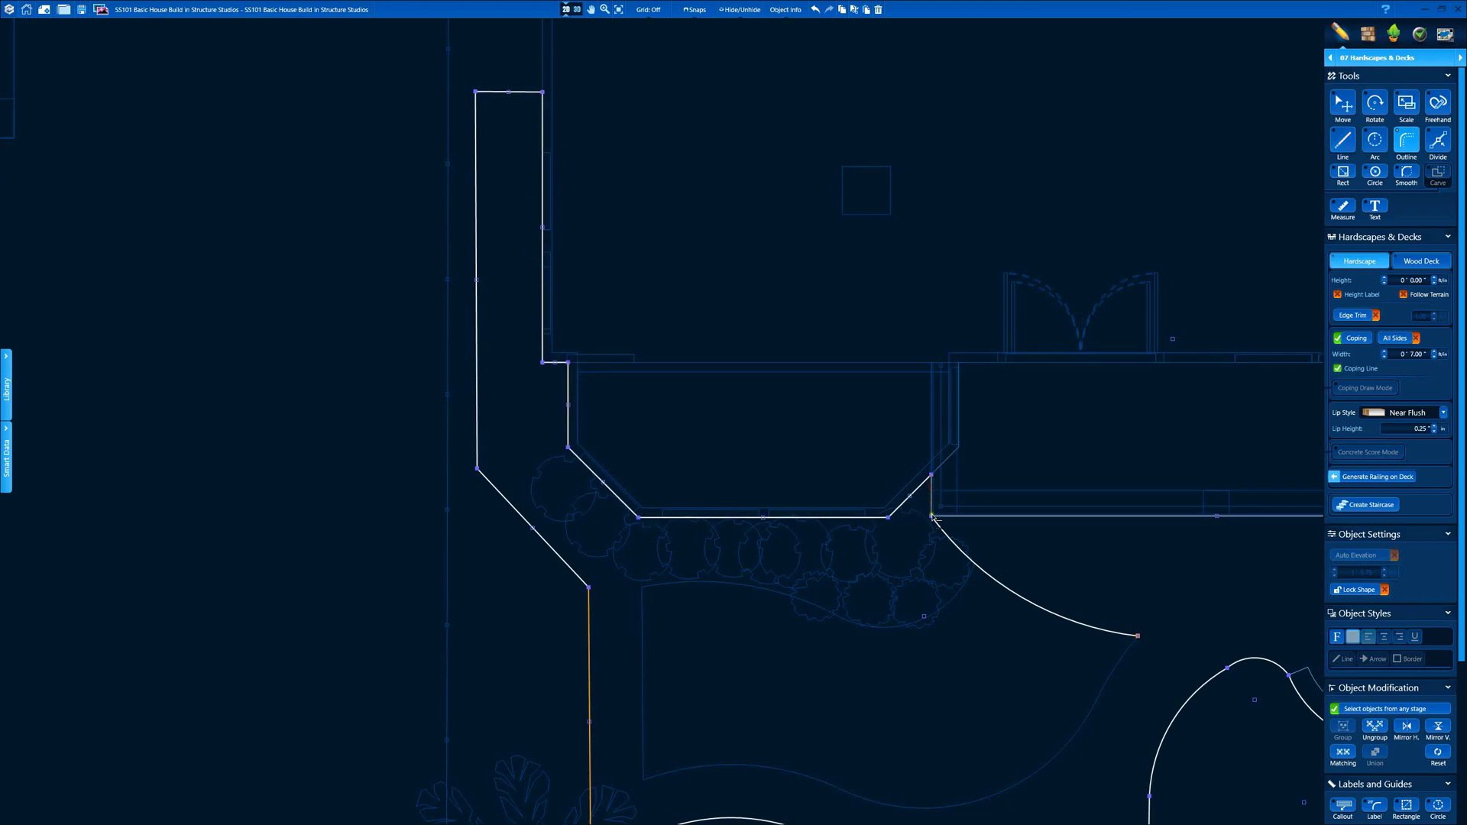
scroll(928, 535, up, 5)
scroll(764, 382, up, 3)
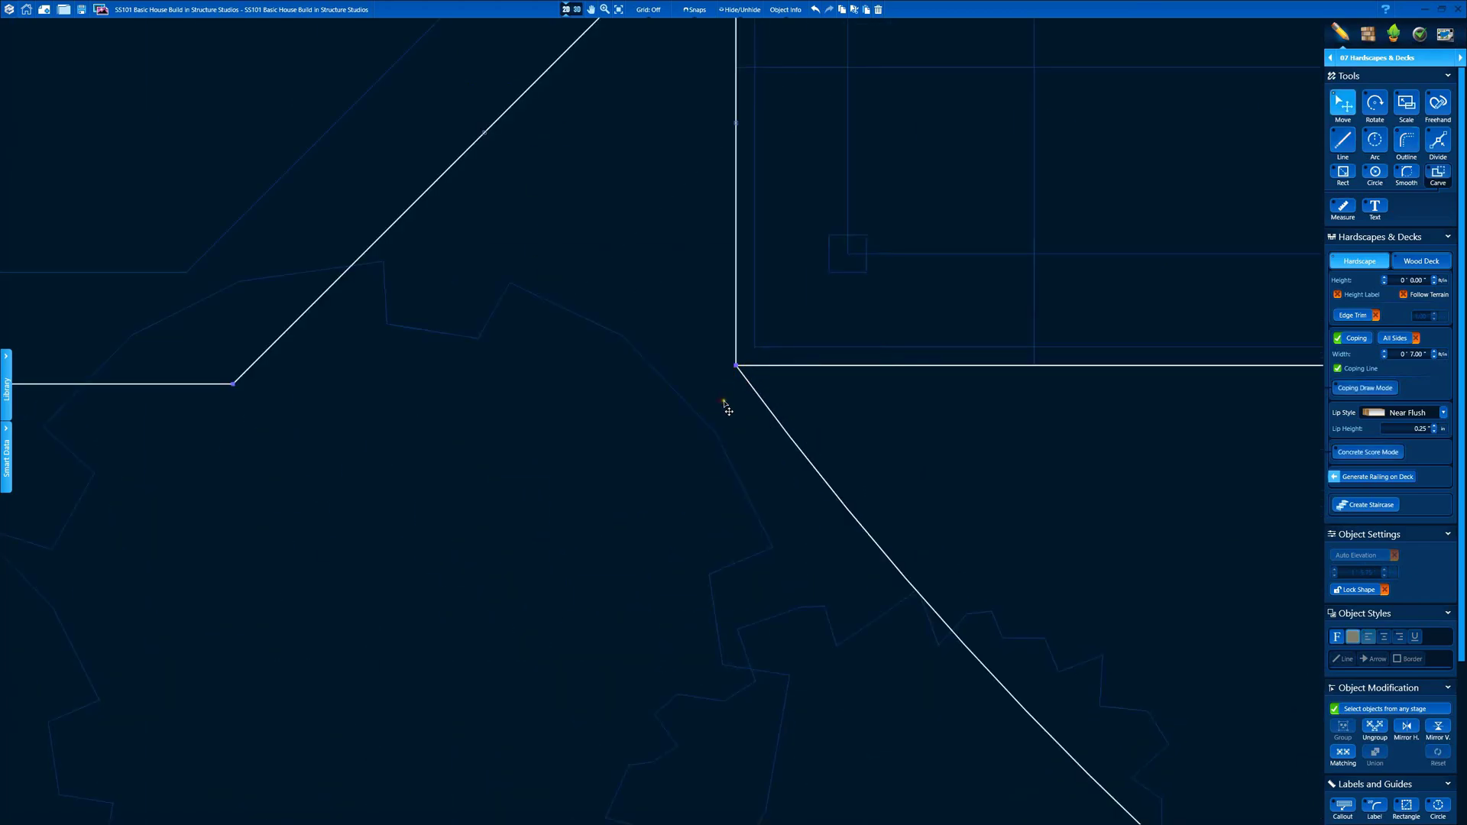
scroll(734, 374, down, 7)
scroll(947, 421, down, 2)
scroll(821, 426, up, 2)
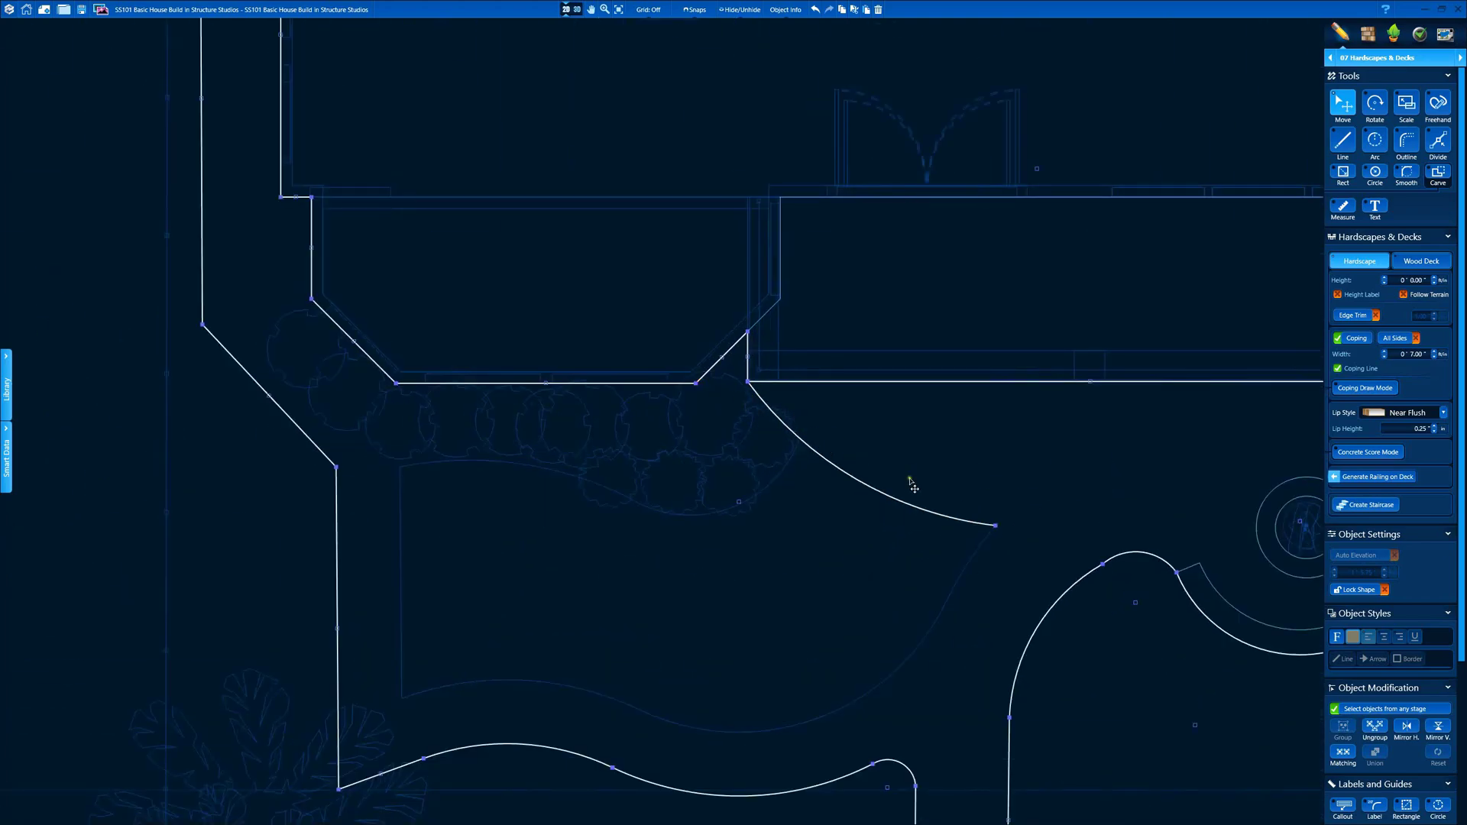
- Delete the patio's curved edge between the house corner and the pool's pointed end
click(914, 506)
drag(819, 519, 818, 518)
scroll(764, 447, up, 2)
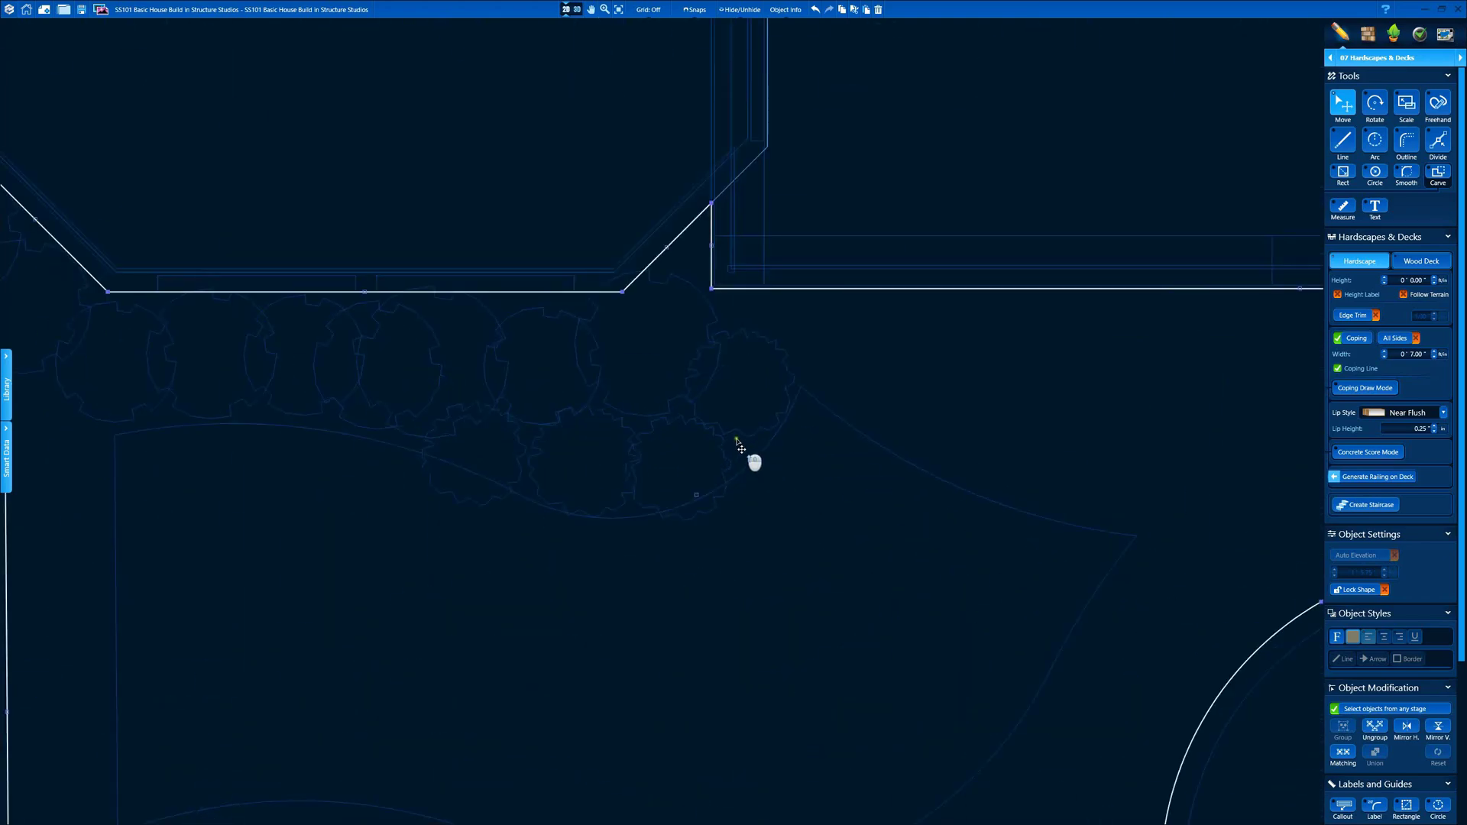
- Select all the shrubs and flowers between the house and the pool and move them out to the neighboring lawn
drag(749, 381, 471, 445)
scroll(467, 437, down, 2)
middle_drag(458, 427, 730, 378)
shift+drag(709, 344, 578, 352)
shift+drag(549, 323, 532, 302)
scroll(574, 340, down, 2)
drag(700, 348, 288, 375)
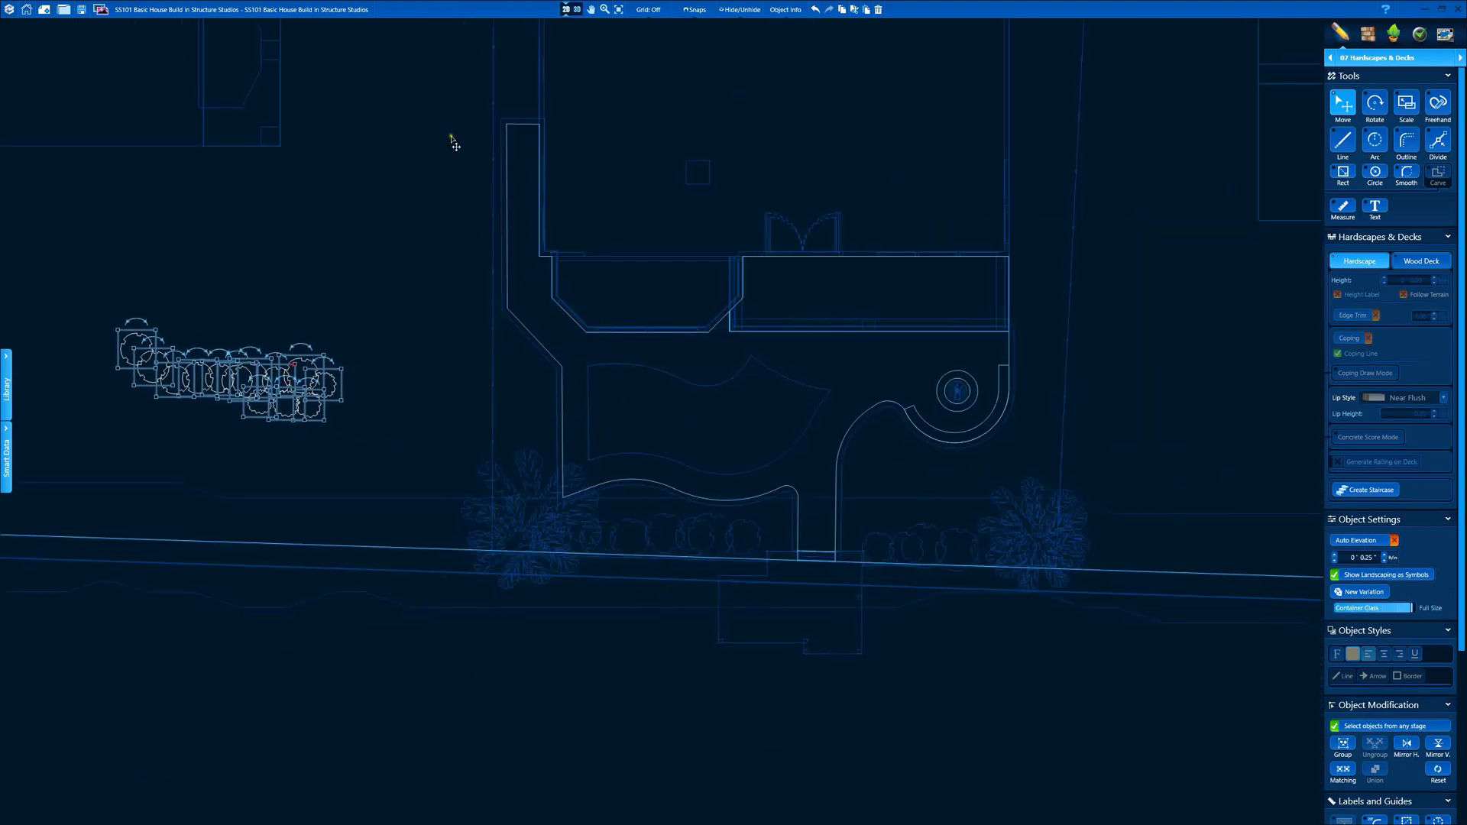
- Inspect the deck in 3D, group the patio and pool deck outlines in plan view, and check the deck again in 3D
click(570, 9)
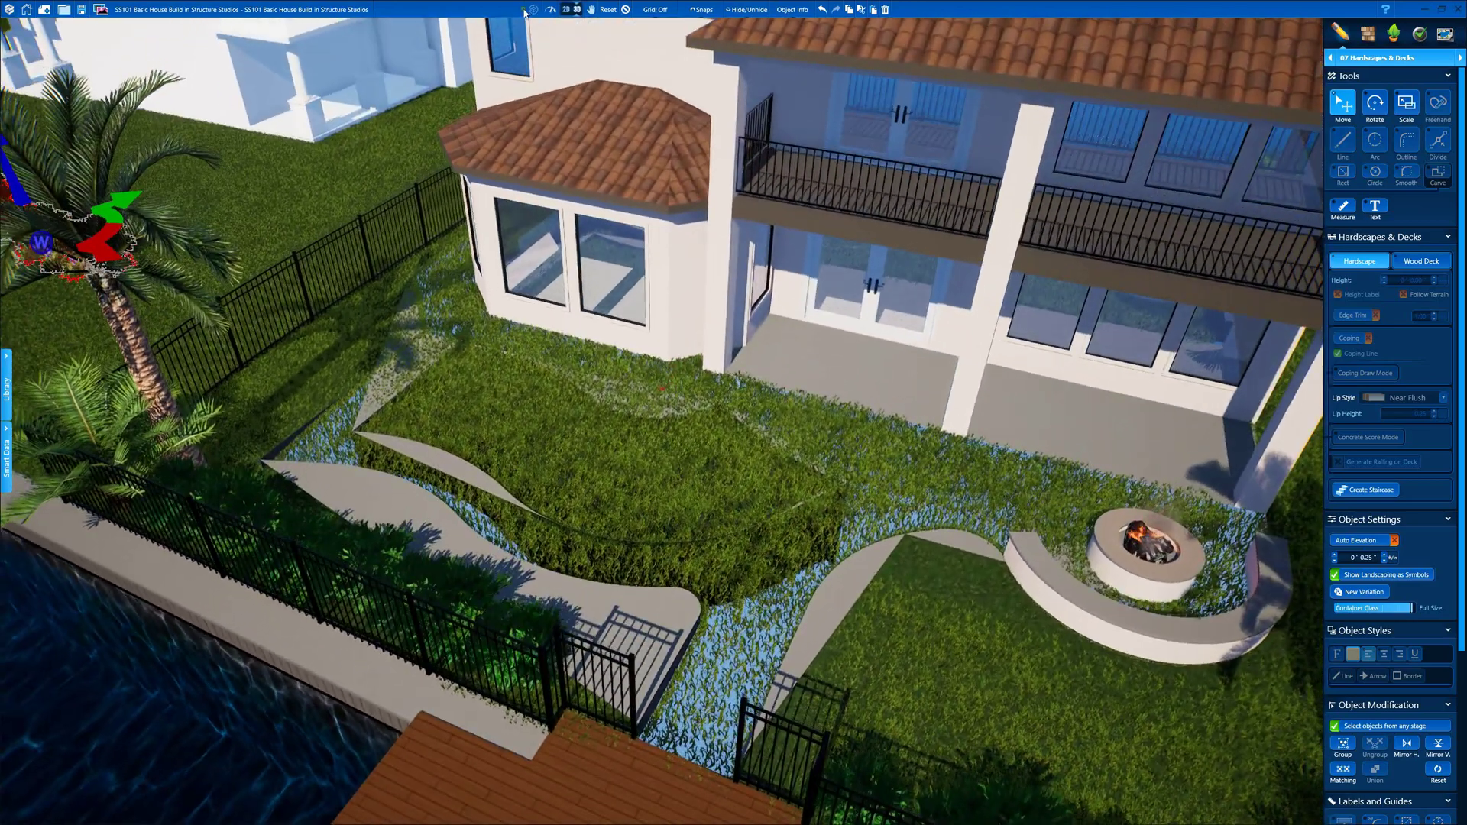
click(567, 9)
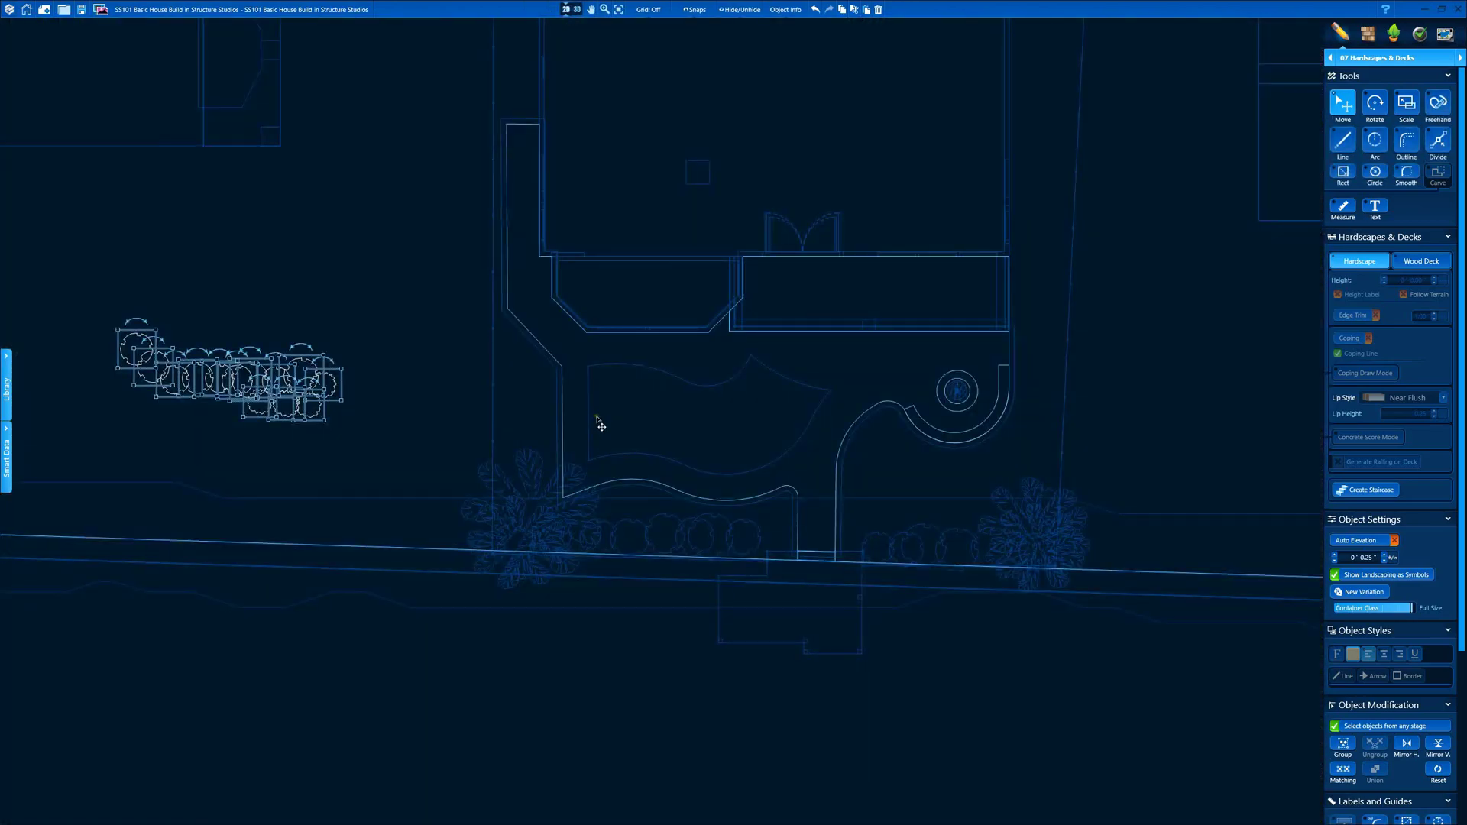
click(566, 384)
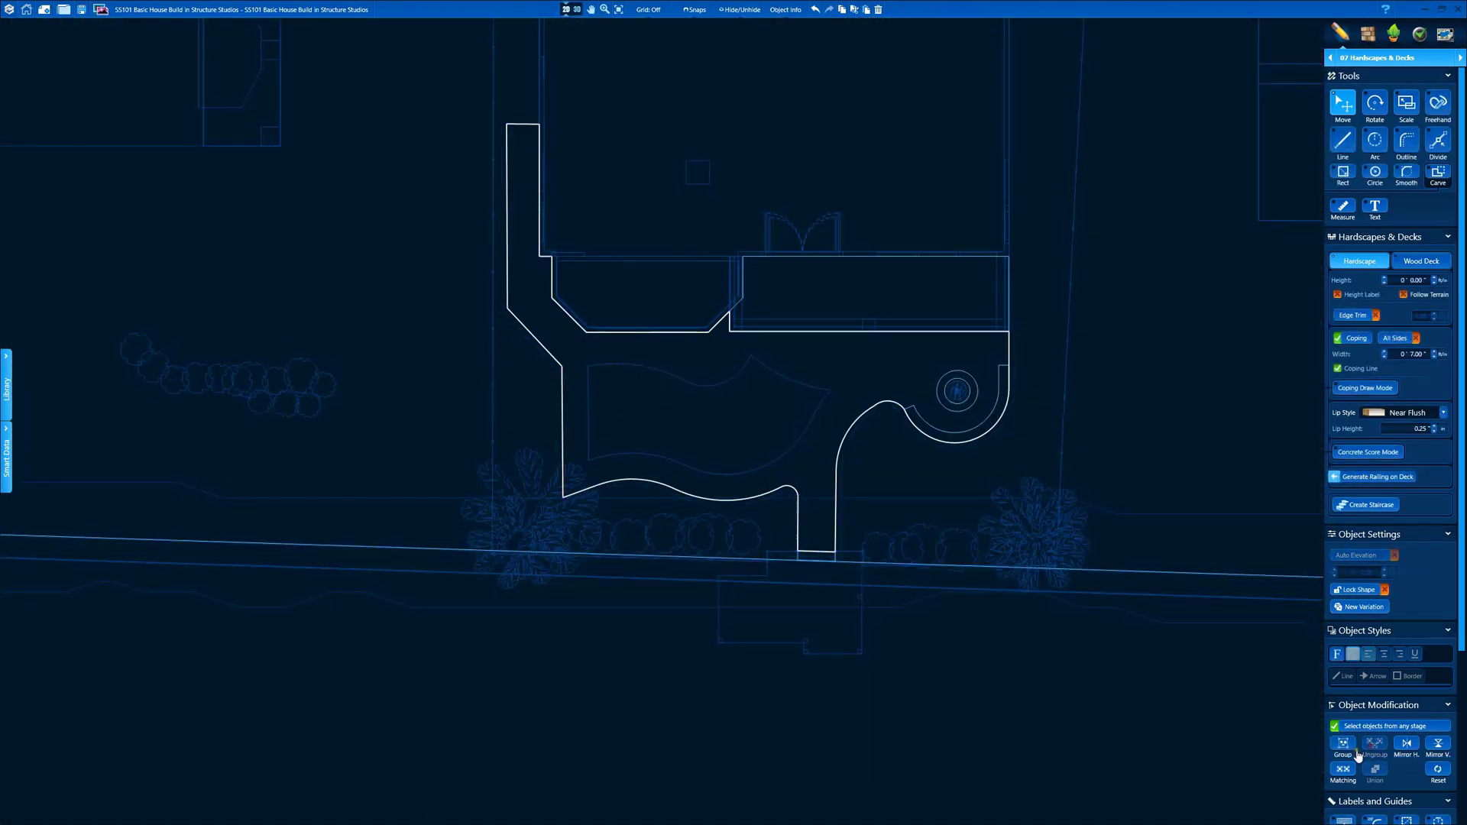
click(1344, 748)
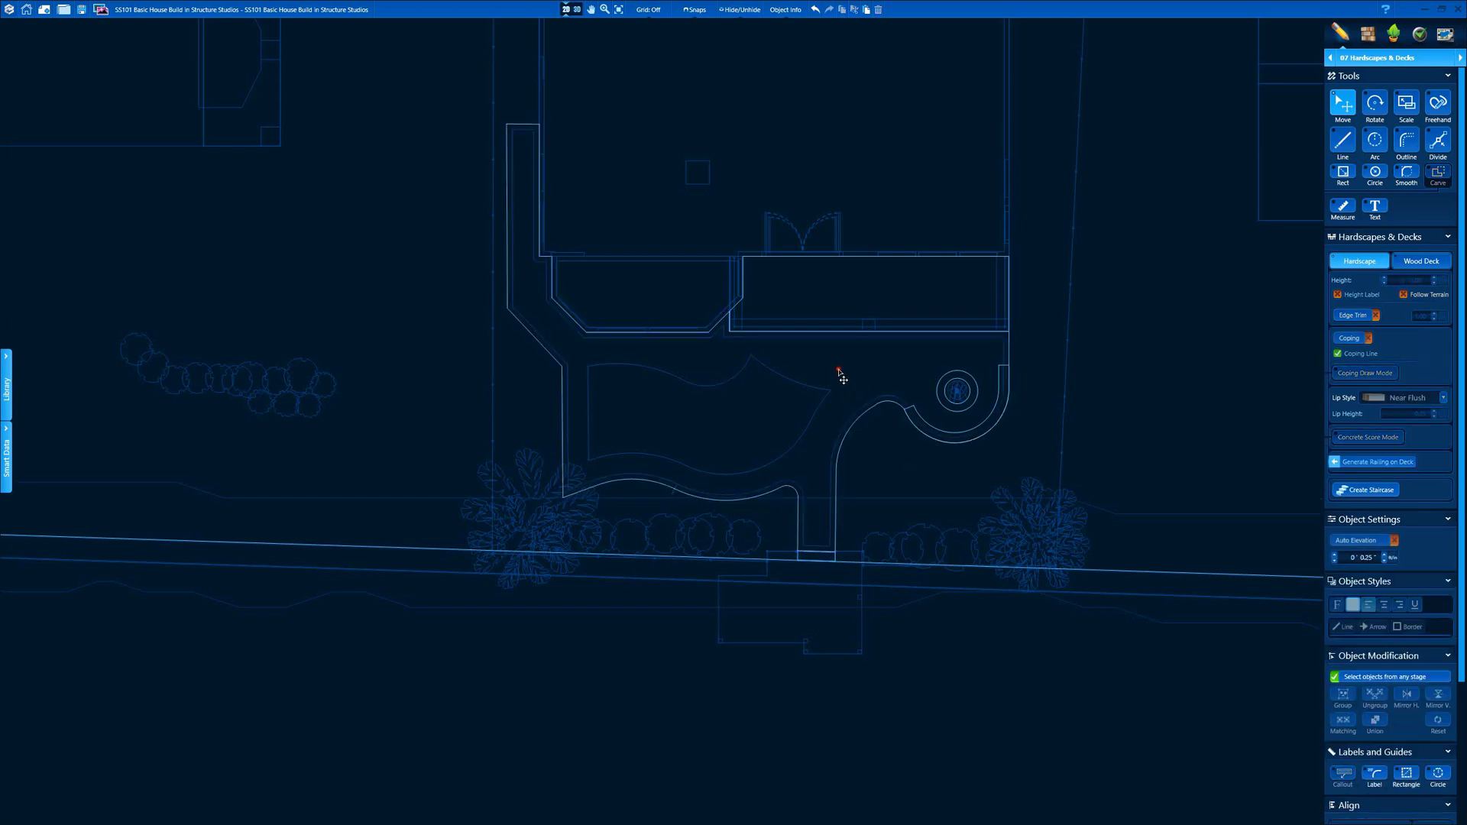
click(577, 9)
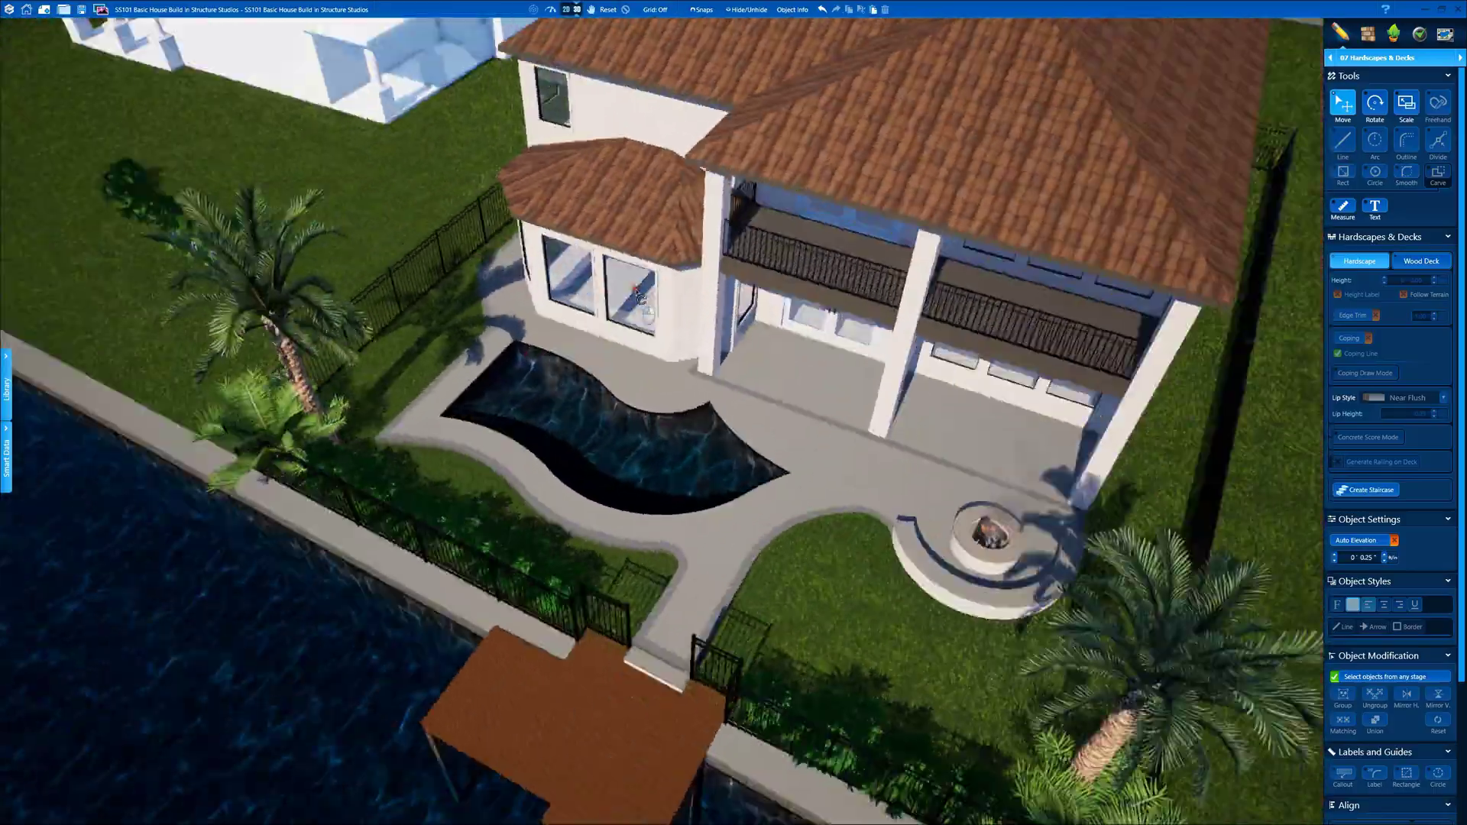
- Select the flowering plants and adjoining shrub on the neighboring lawn and move them into the bed beside the dock walkway
right_drag(637, 290, 722, 398)
double_click(268, 350)
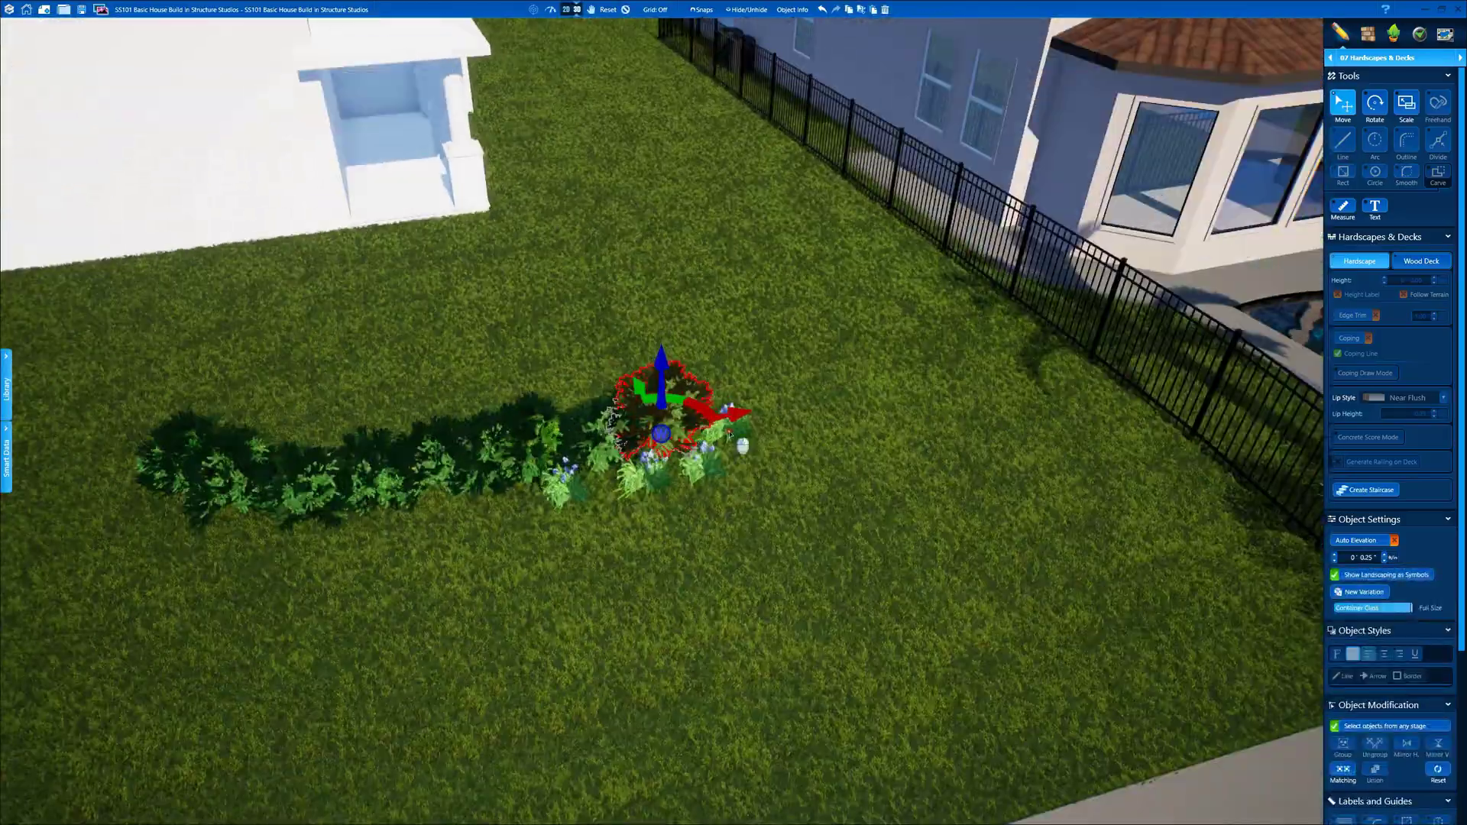
ctrl+click(730, 434)
ctrl+click(699, 462)
ctrl+click(640, 472)
ctrl+click(564, 462)
scroll(673, 412, down, 5)
drag(694, 395, 1297, 405)
right_drag(901, 305, 734, 351)
scroll(806, 315, up, 5)
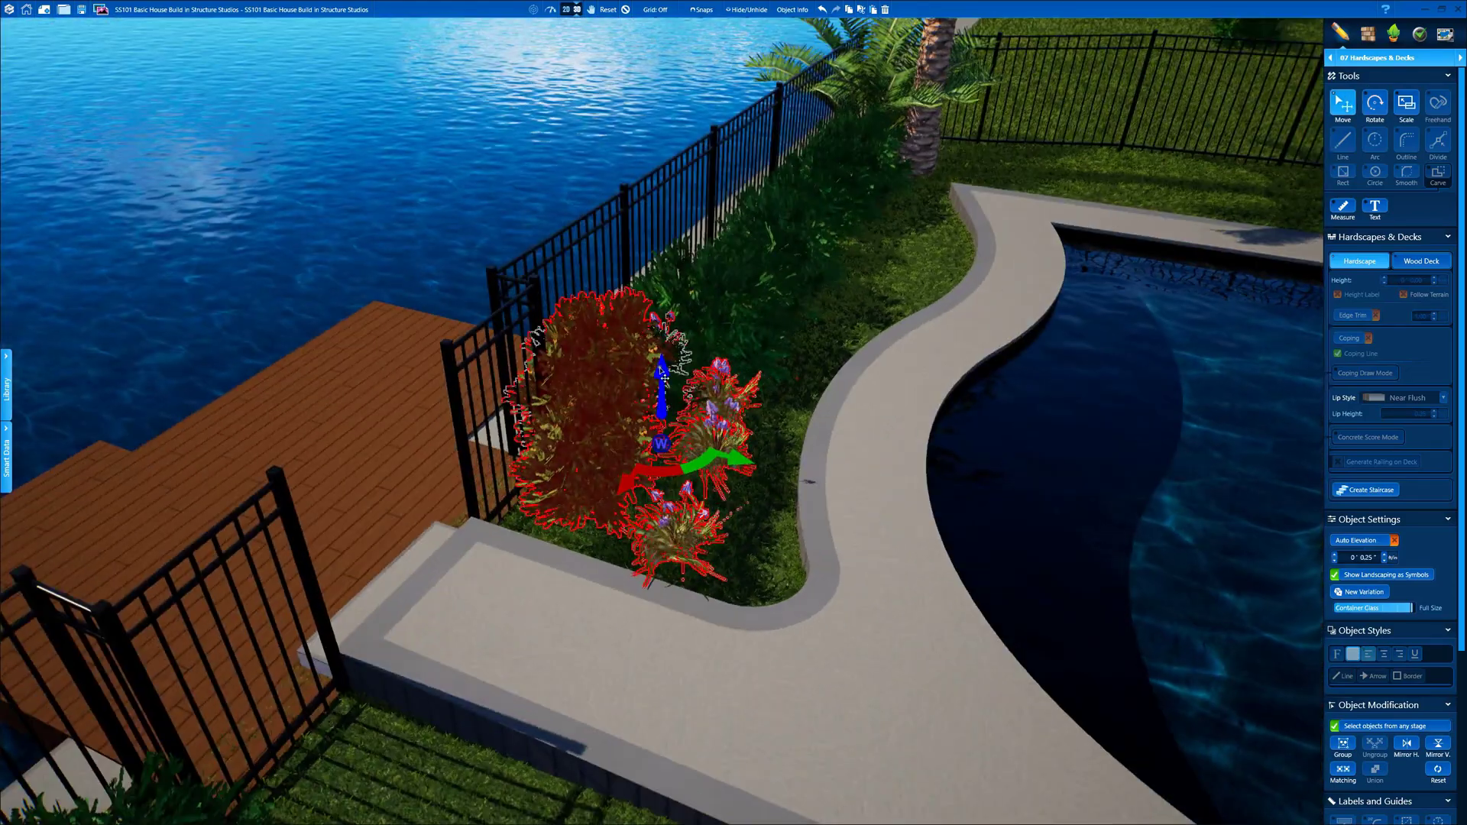
- Lower the moved plants to an elevation of about -9.5" and select the flowering plants in the bed
drag(661, 372, 662, 405)
click(673, 527)
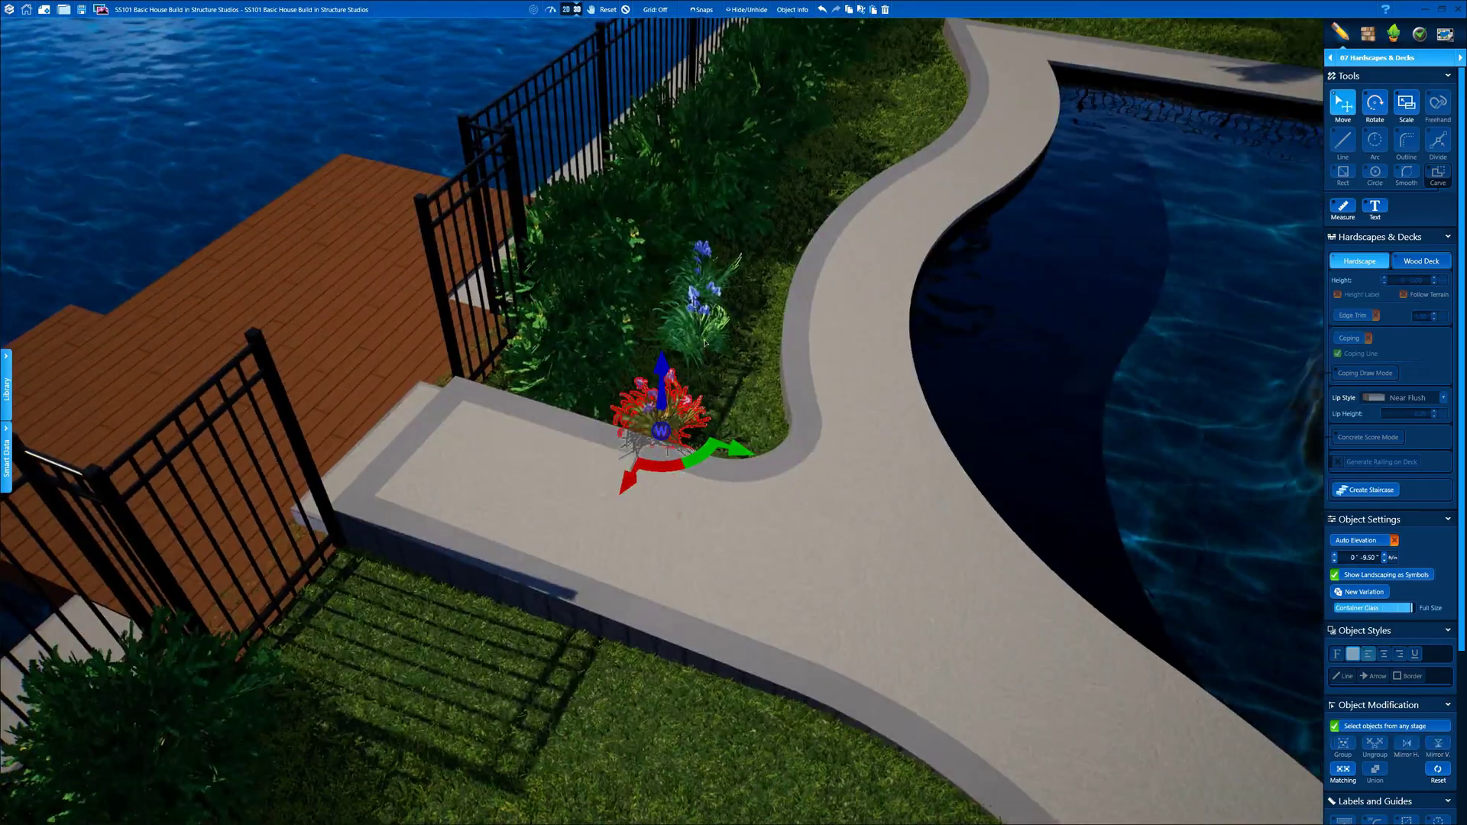
shift+click(694, 306)
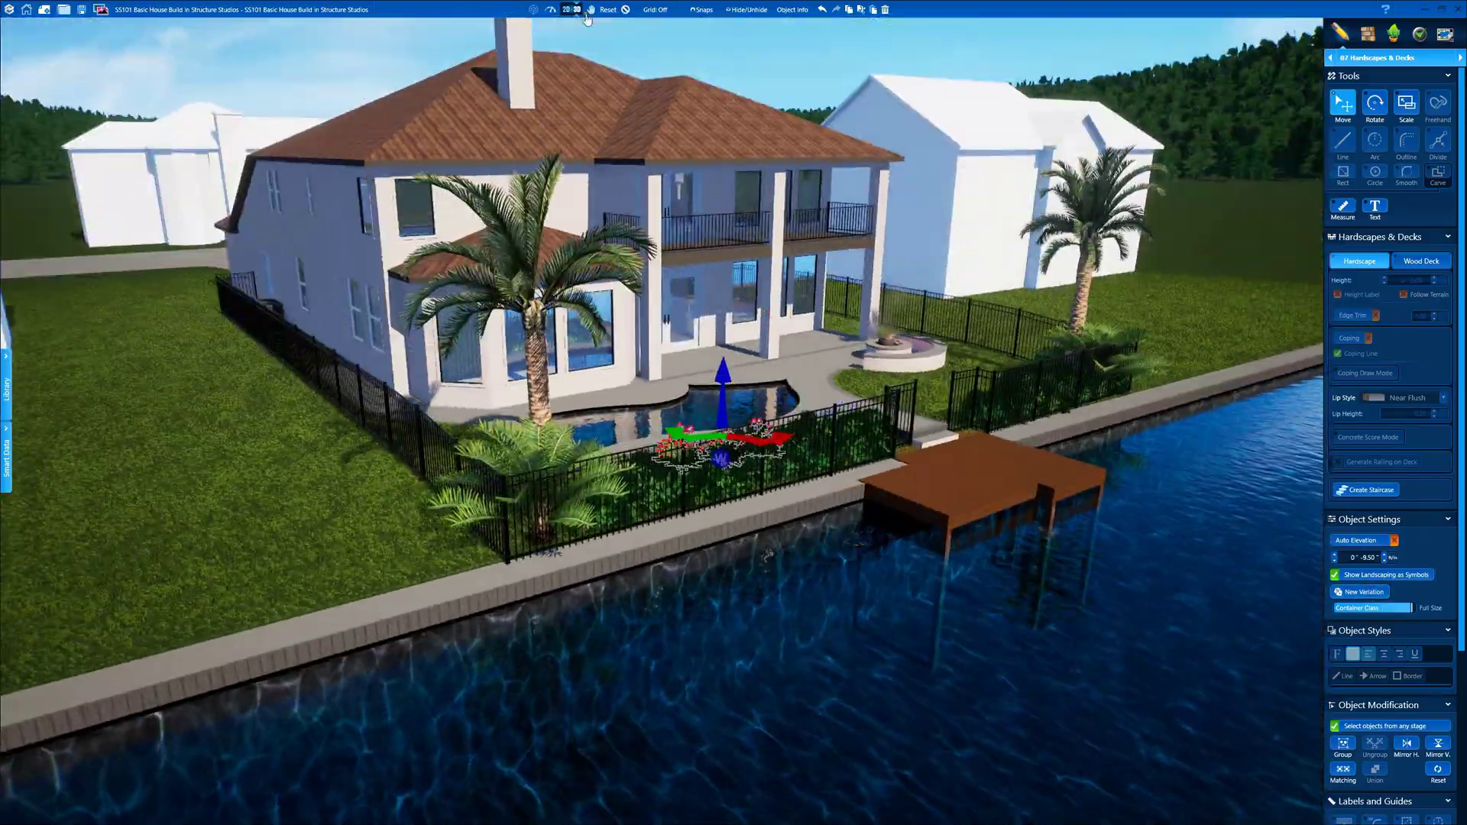
- Clear the selection, review the pool, planting and dock in 3D, and save the project
click(625, 10)
scroll(815, 279, up, 4)
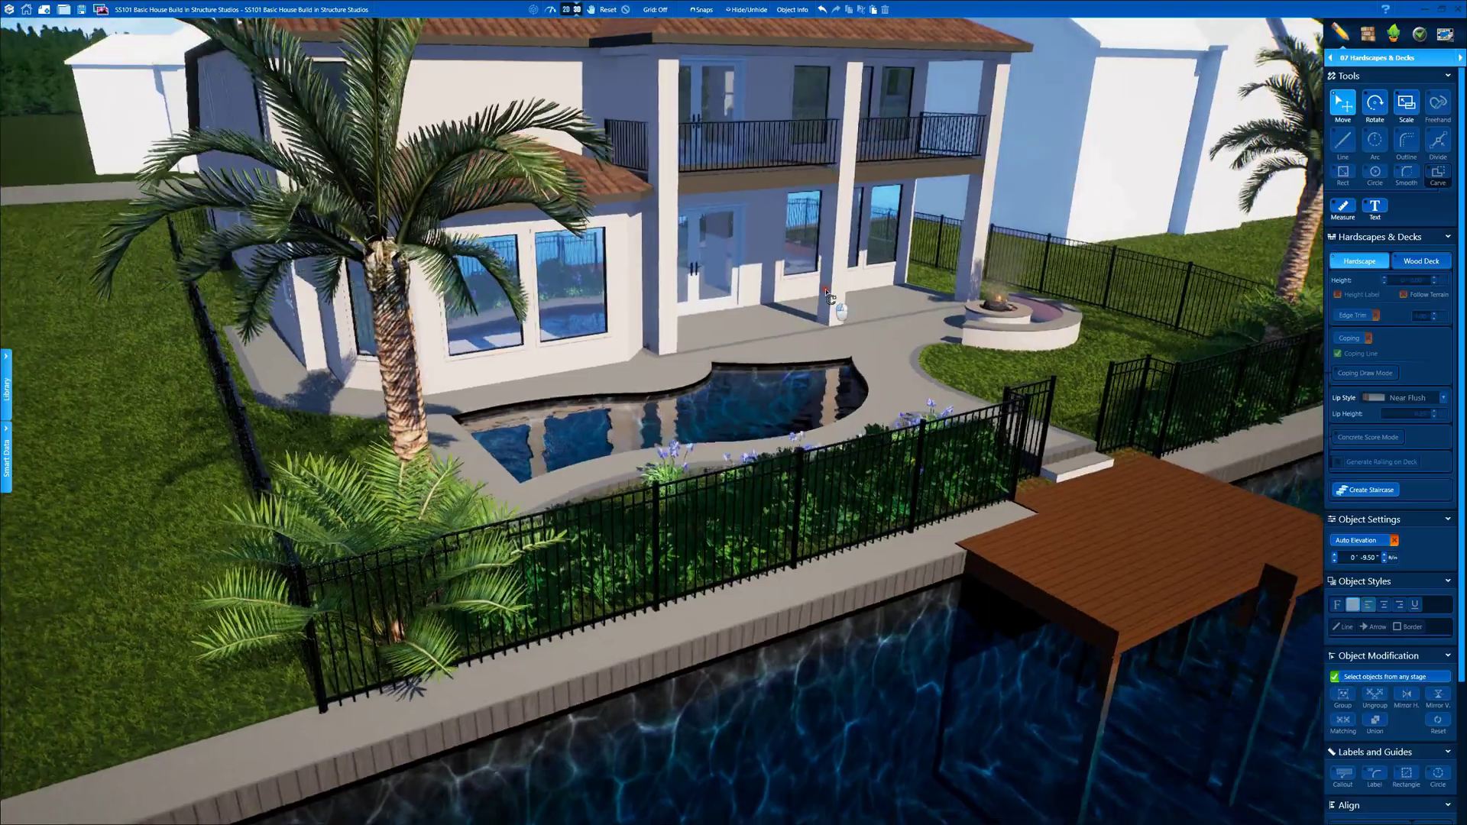
drag(826, 292, 843, 346)
scroll(639, 428, up, 5)
double_click(789, 560)
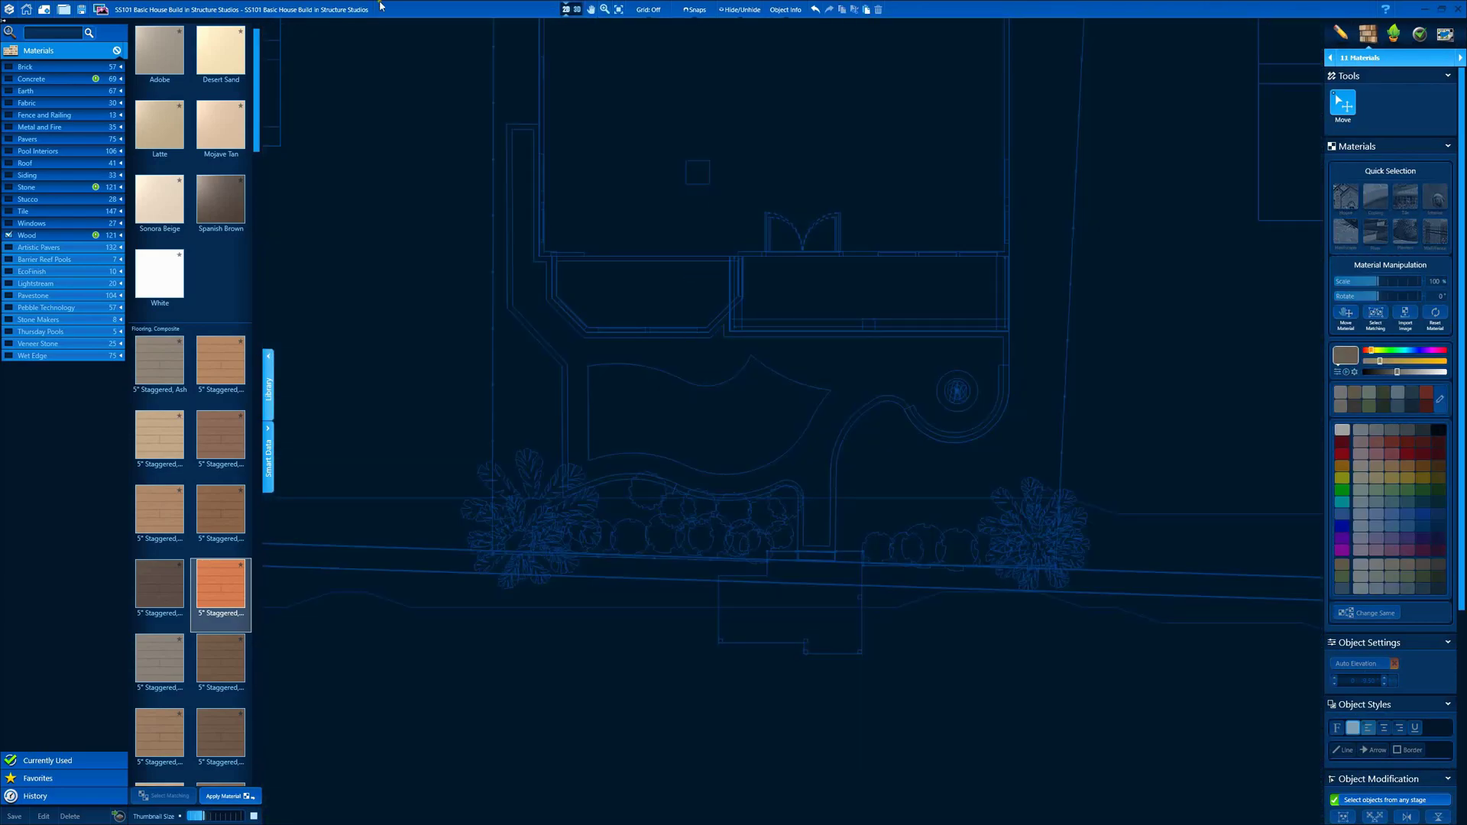
click(82, 13)
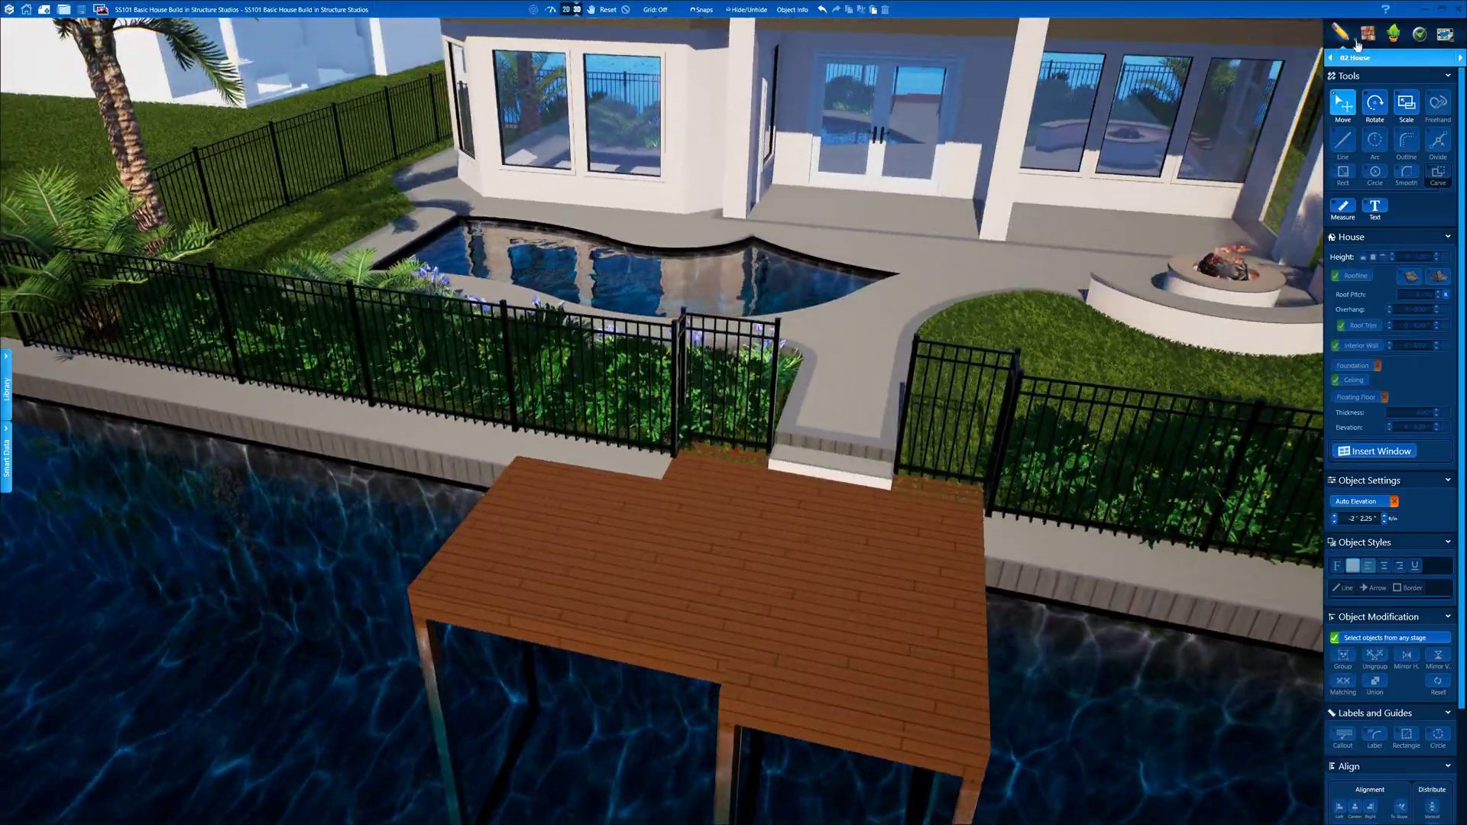
- Clear the current selection, check the pool in 3D, and switch to Steps & Benches in plan view
click(1367, 33)
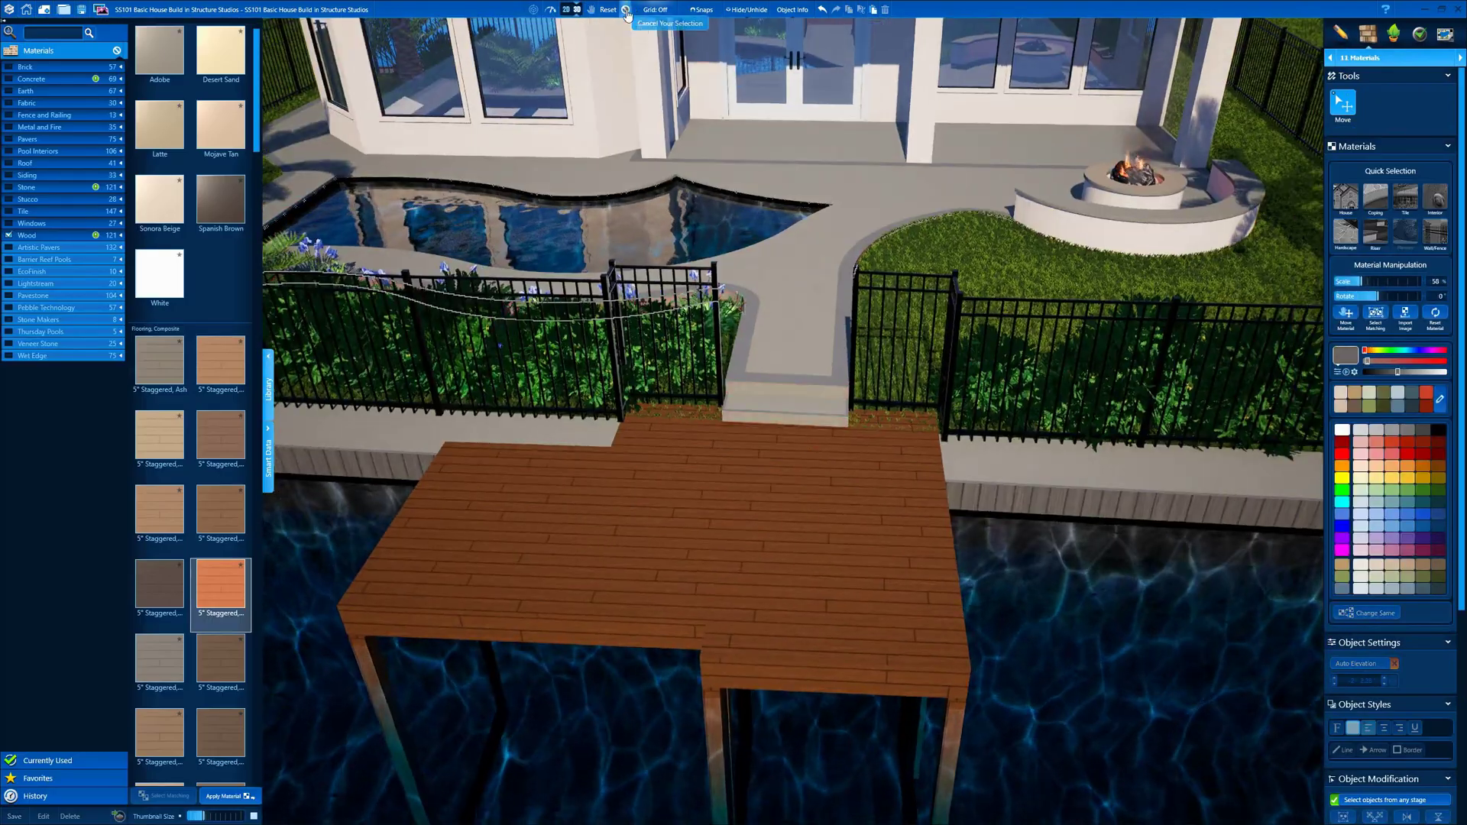
click(625, 10)
drag(673, 400, 843, 391)
click(1357, 60)
click(1365, 166)
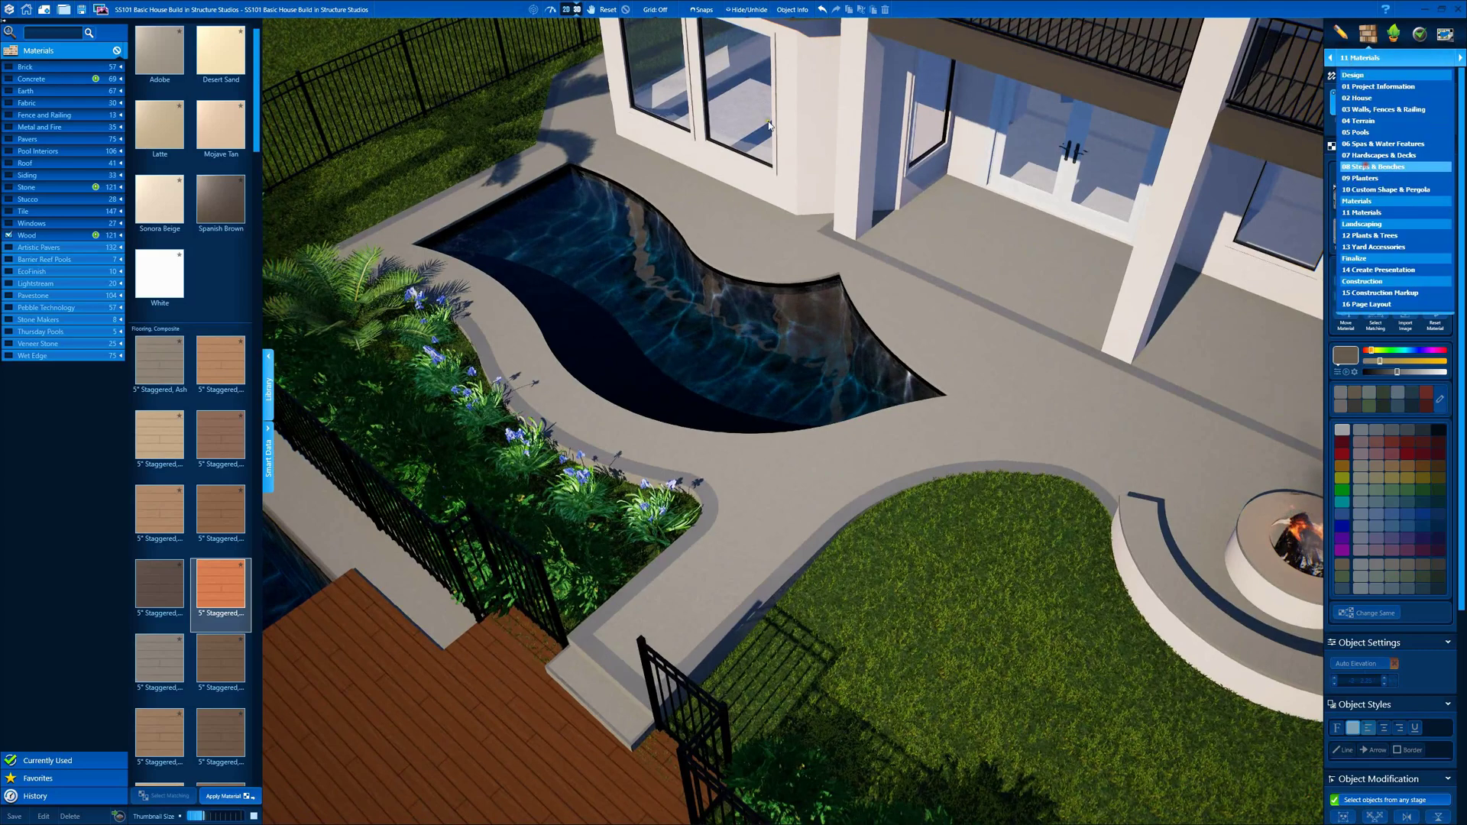
key(Return)
key(space)
scroll(781, 414, up, 5)
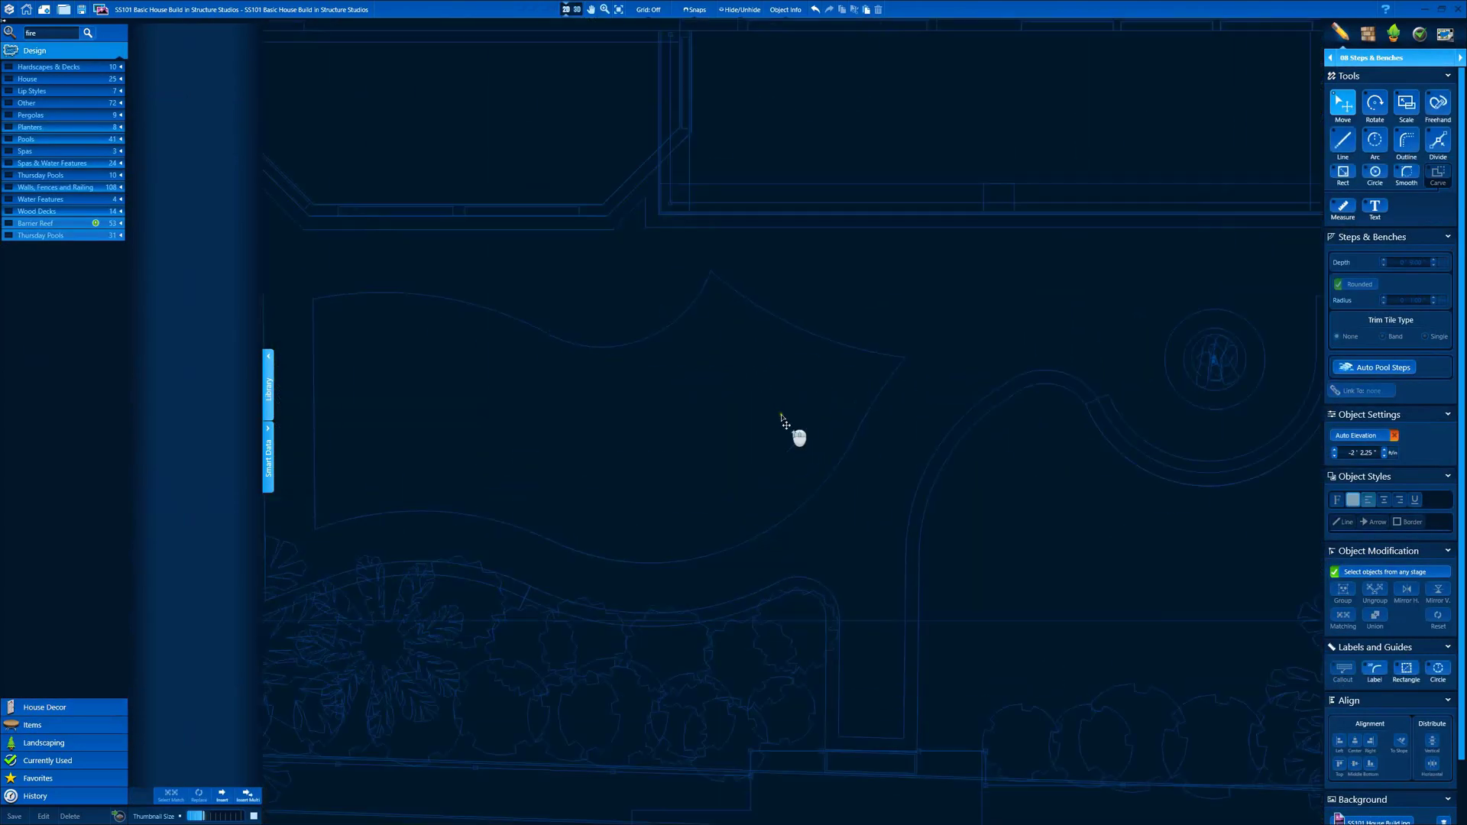
- Draw a step with curved edges across the pool's pointed end using two arcs, following the pool outline, with a depth of 10"
middle_drag(781, 415, 670, 379)
key(a)
click(723, 428)
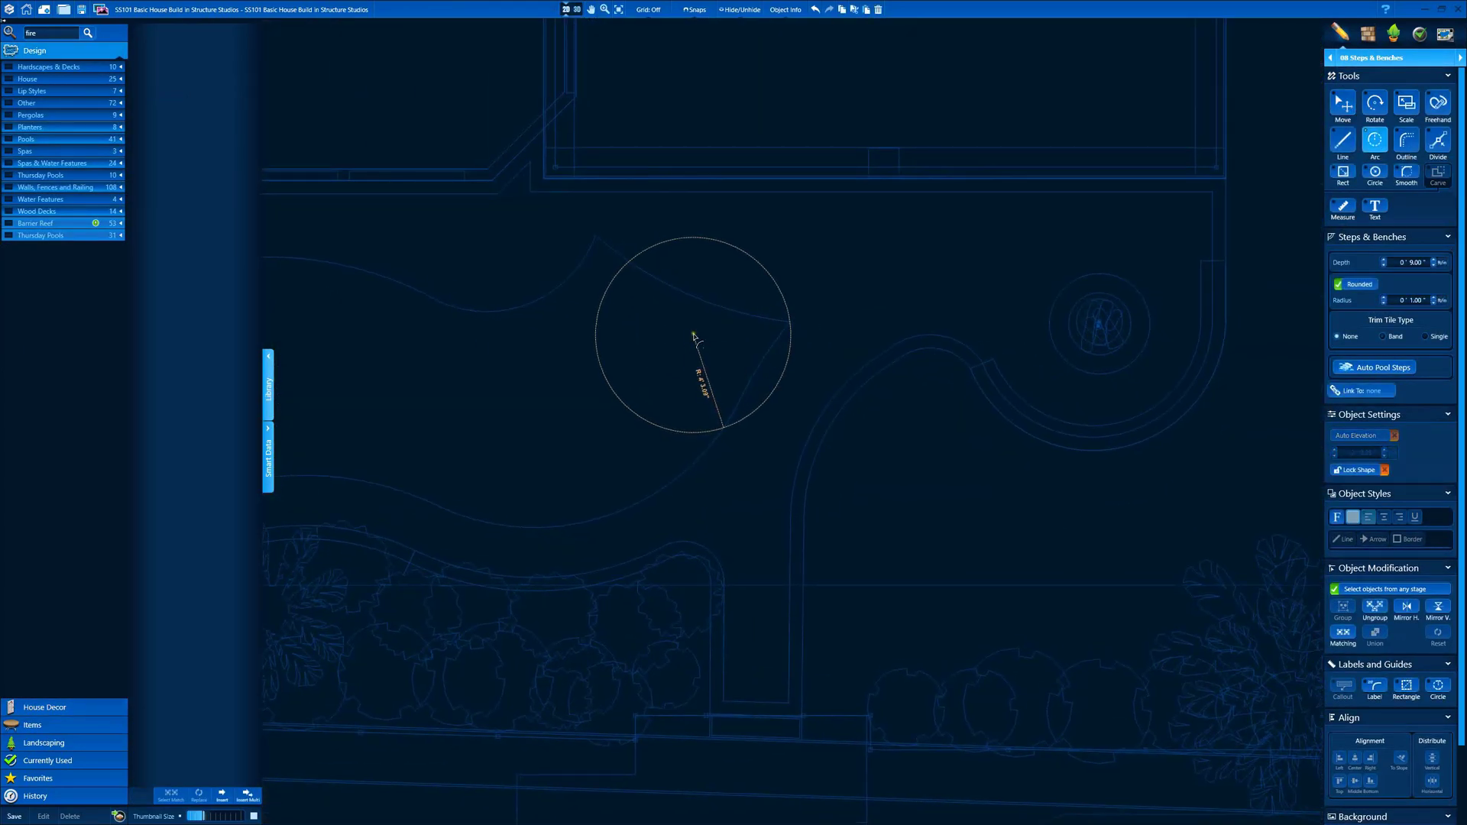
click(514, 384)
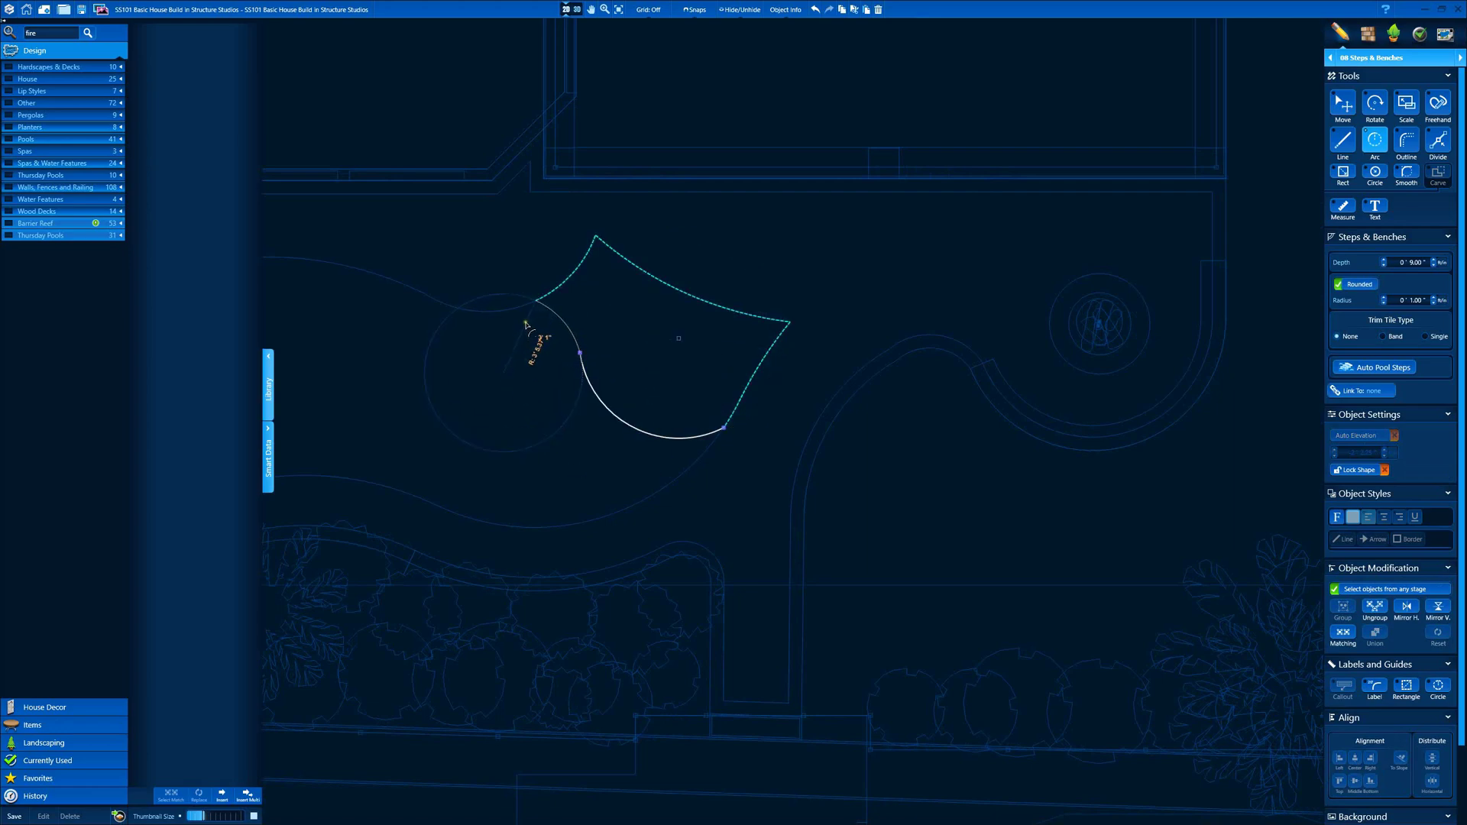
click(526, 325)
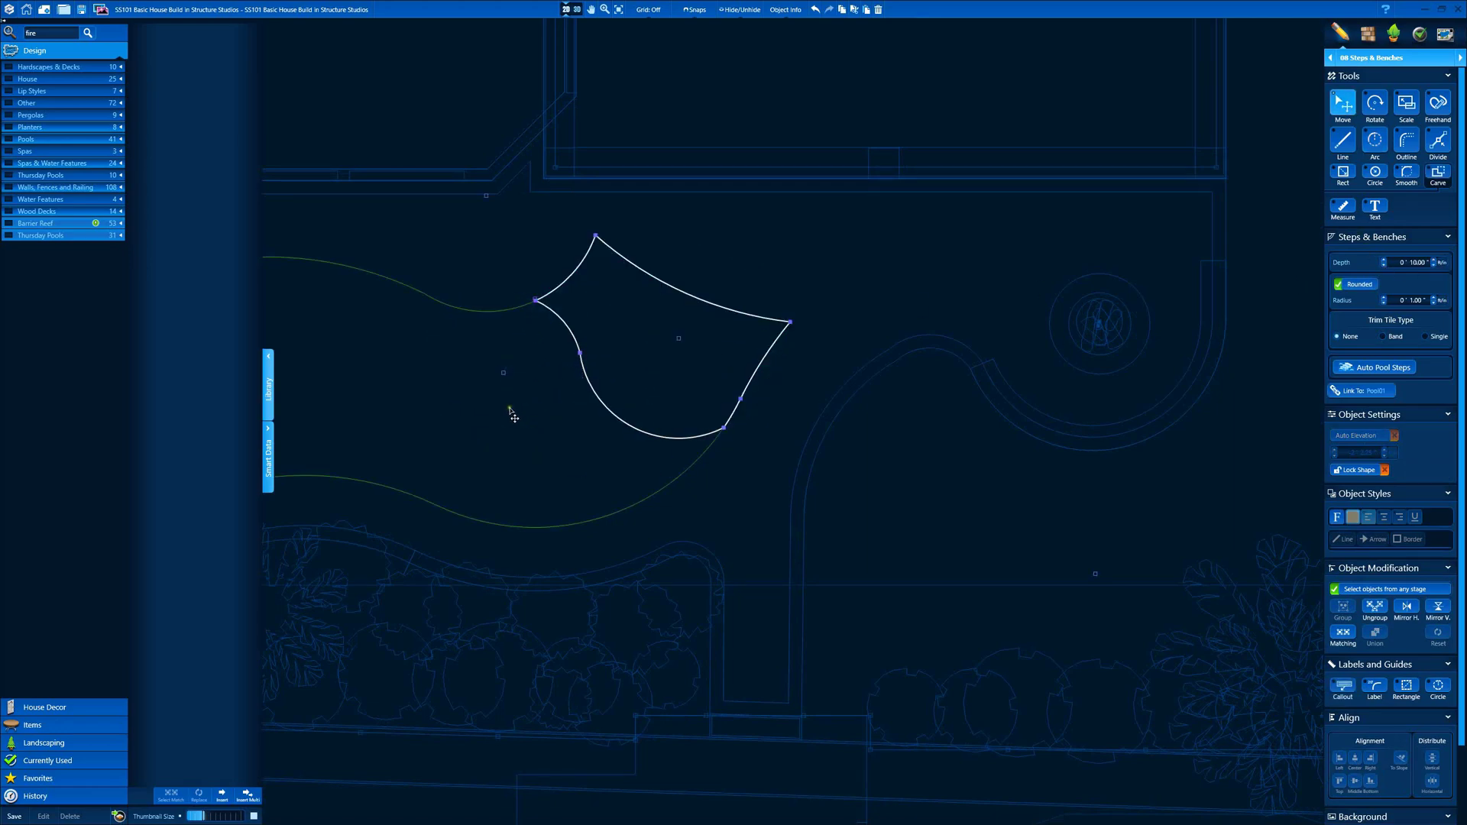
click(513, 416)
key(o)
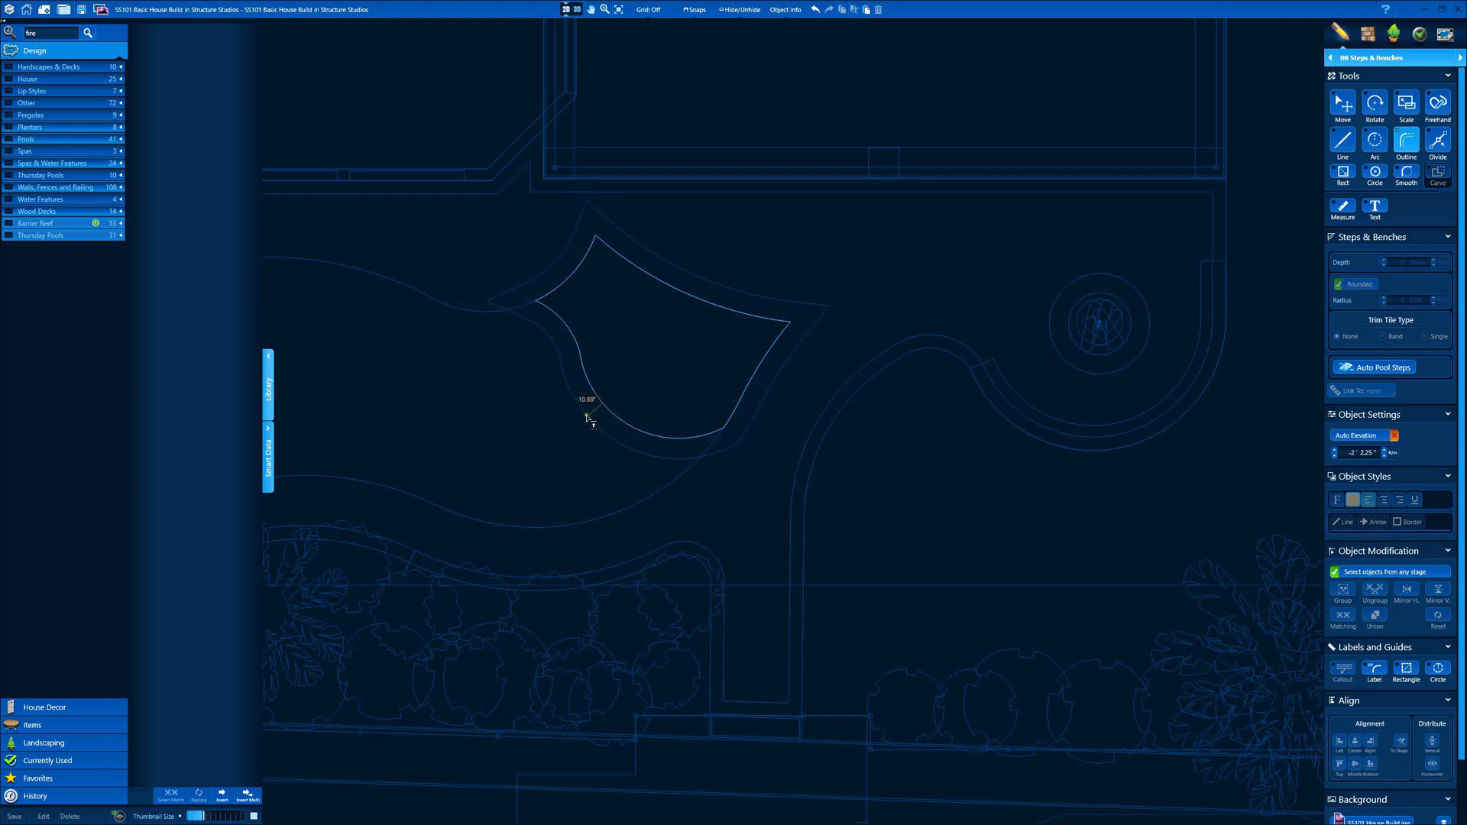
key(a)
click(602, 399)
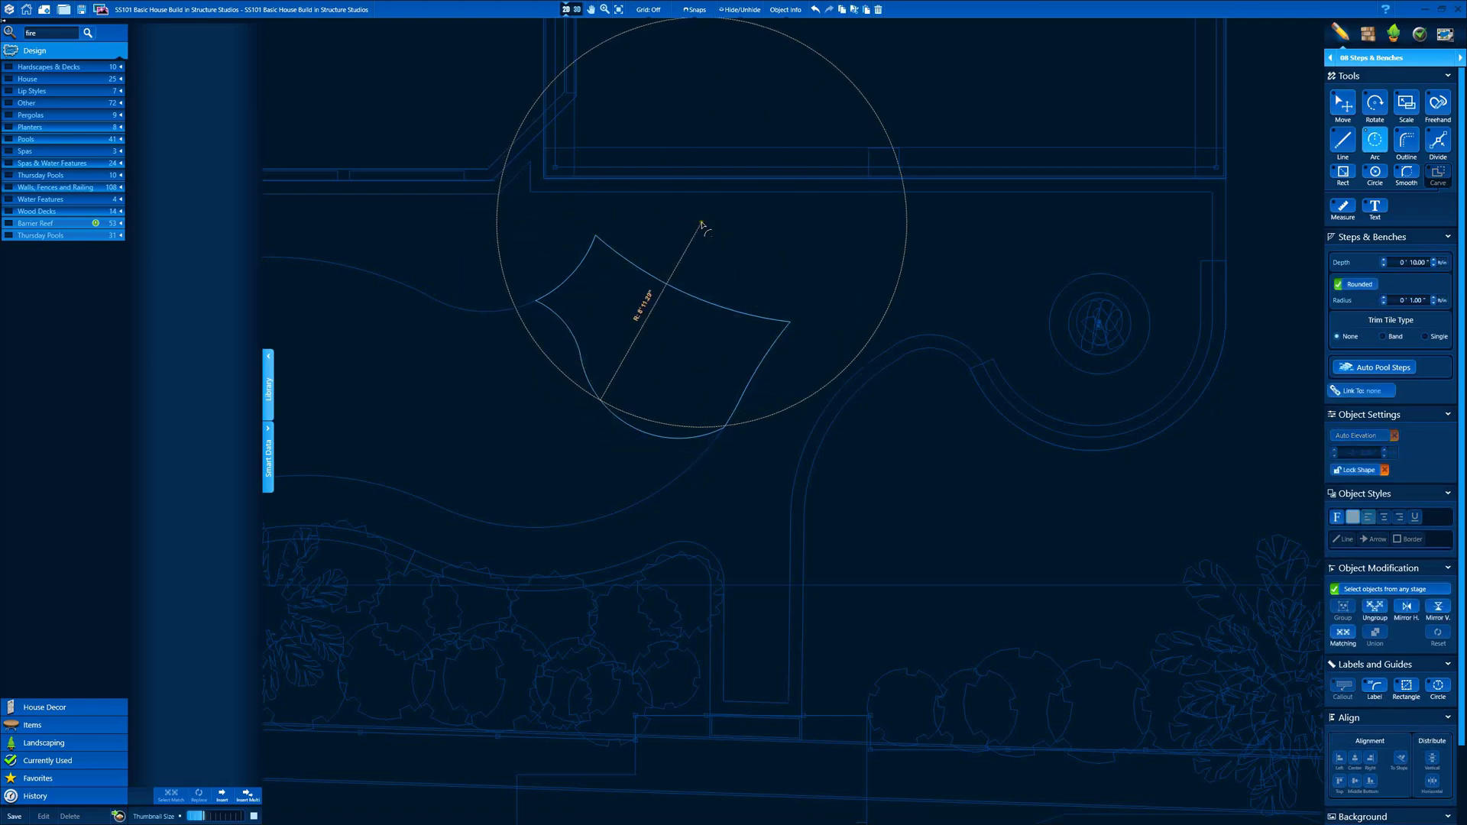
click(581, 413)
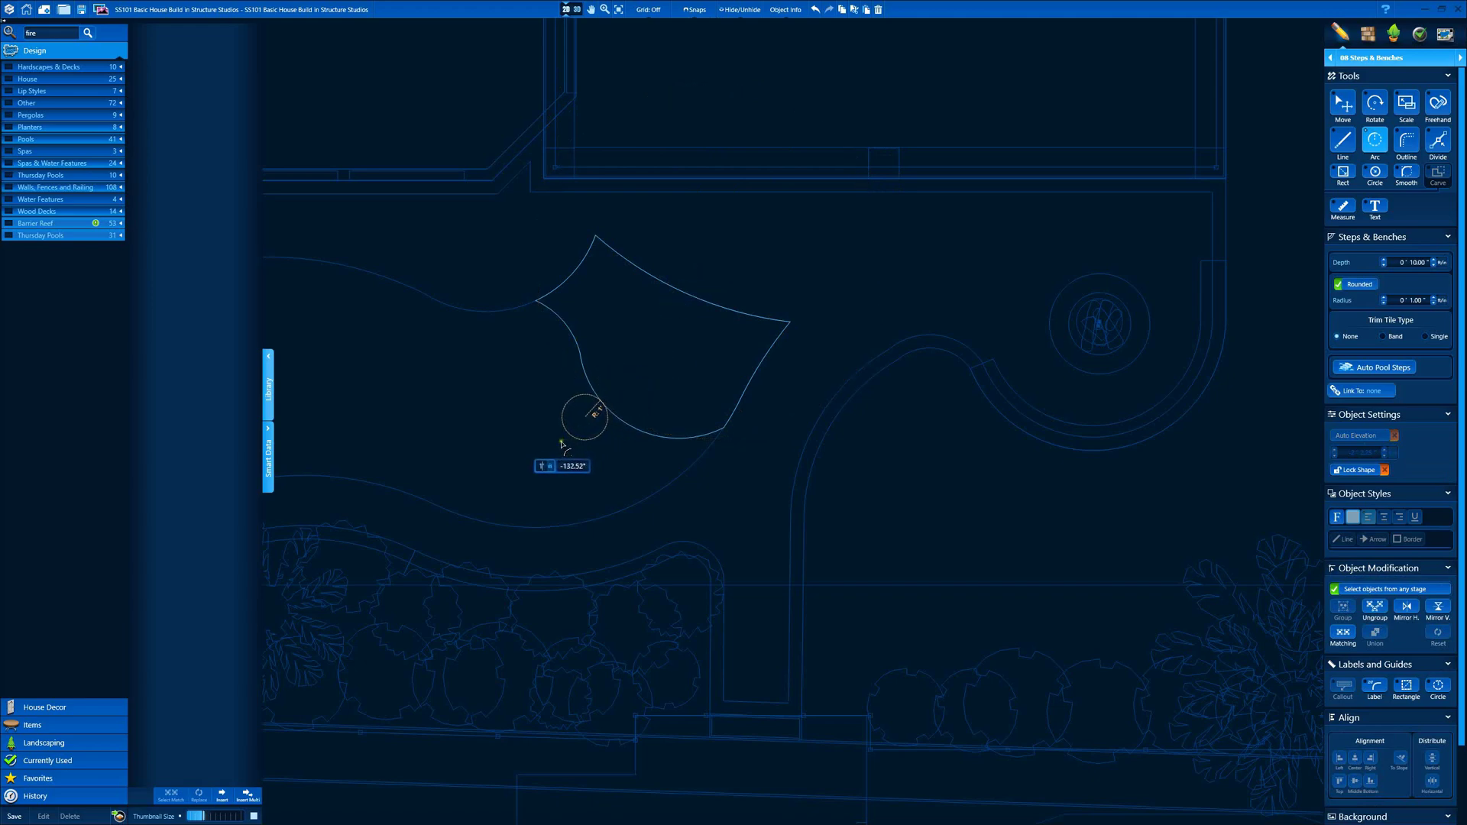
click(623, 420)
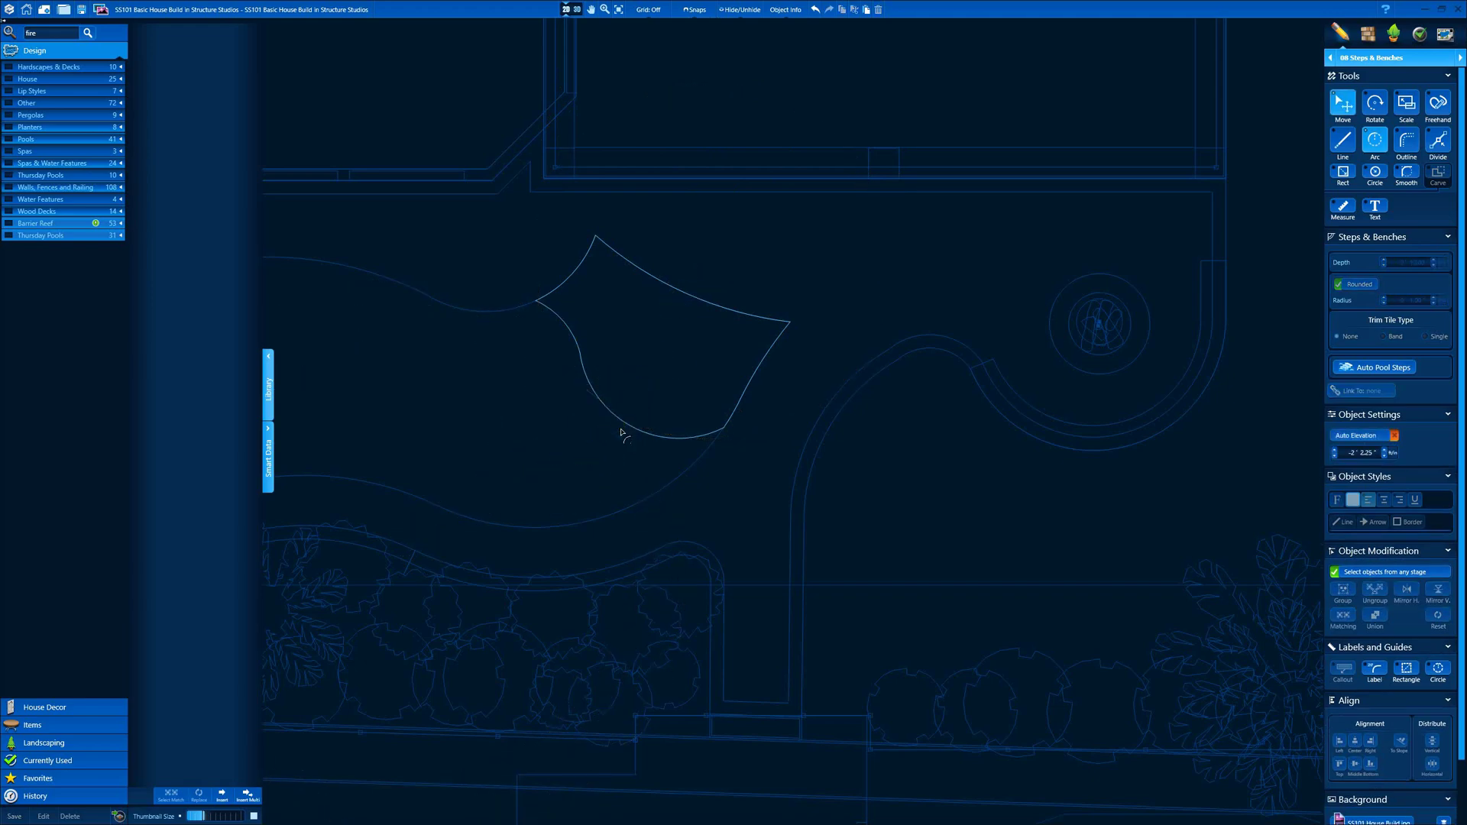
- Extend the step's lower corner along the pool edge and outline a second step from its curved front, 1' 8" deep
drag(724, 429, 723, 460)
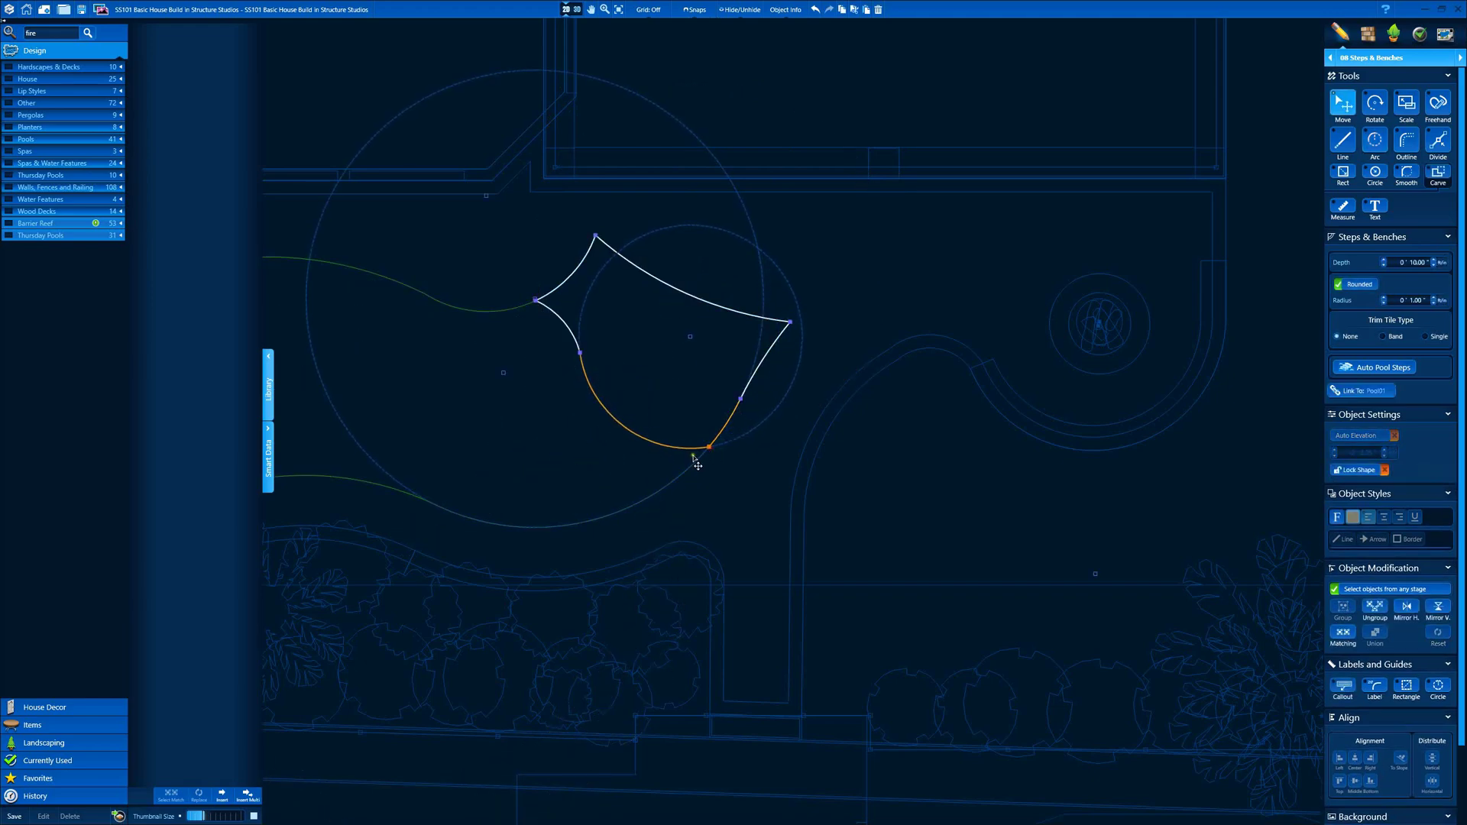
click(693, 450)
click(678, 475)
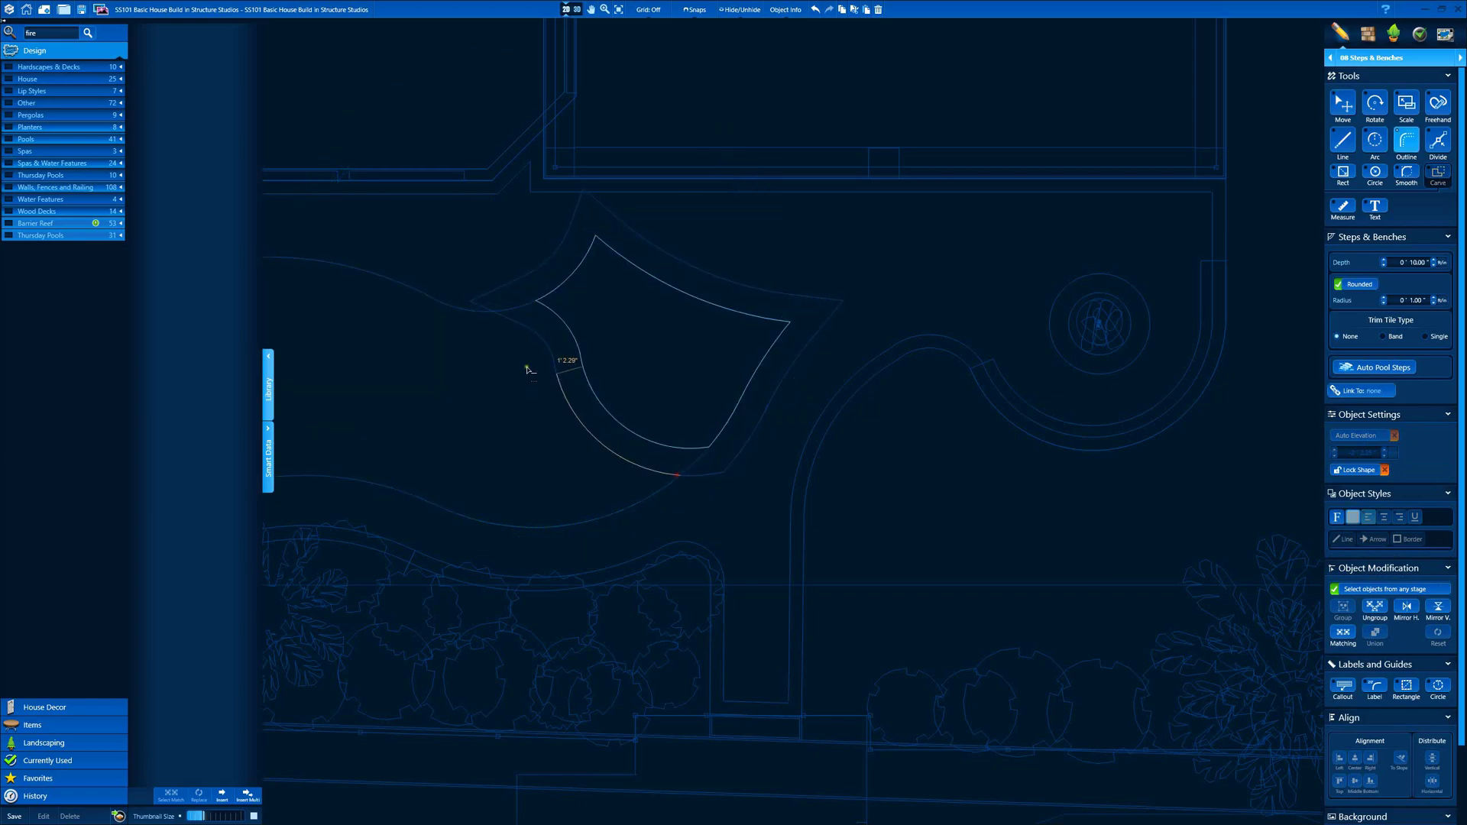
click(492, 317)
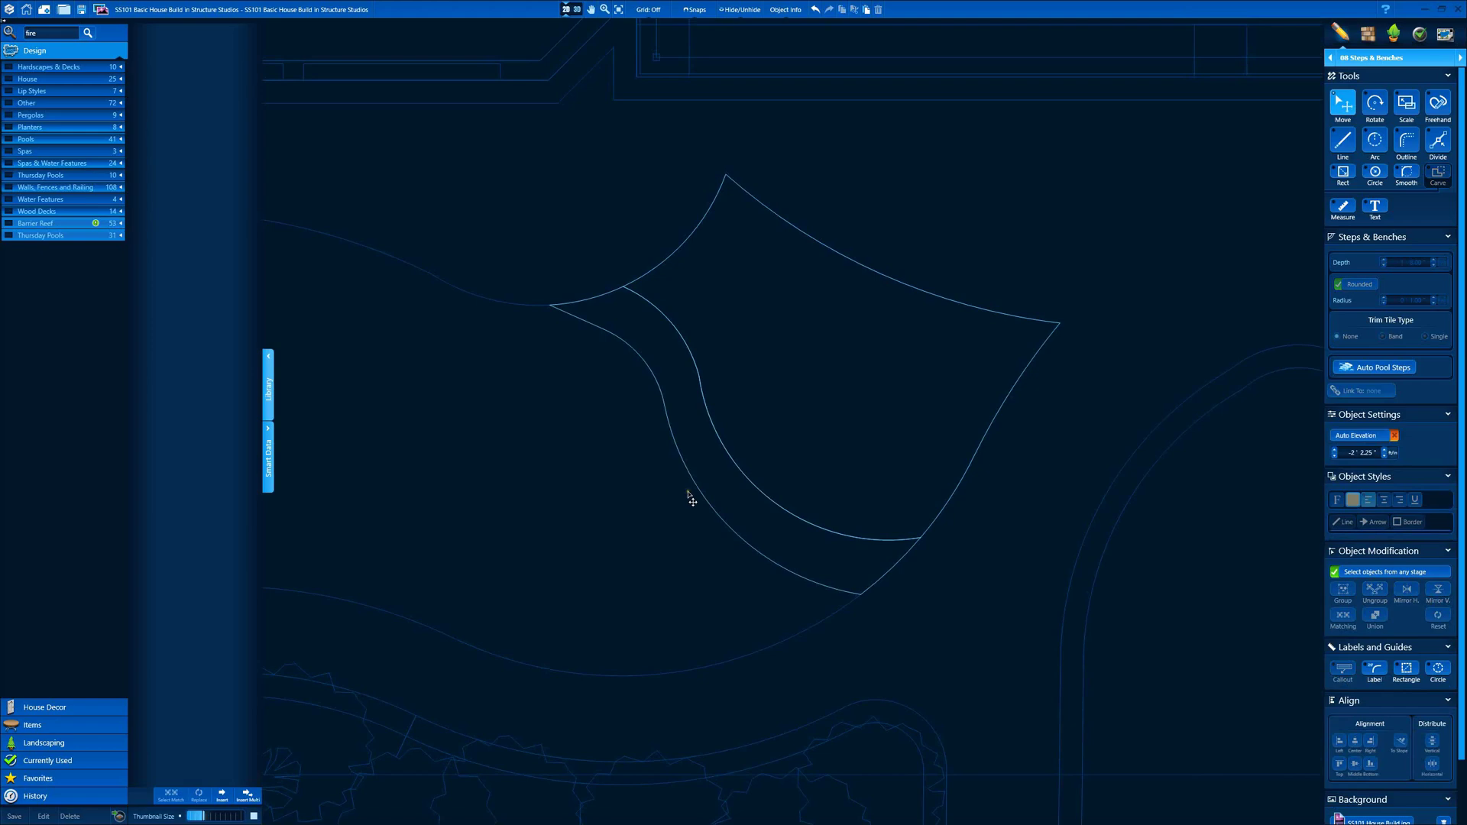
- Trace the upper part of the second step's front edge and close it with arcs into a third step, 2' 6" deep
key(o)
click(686, 476)
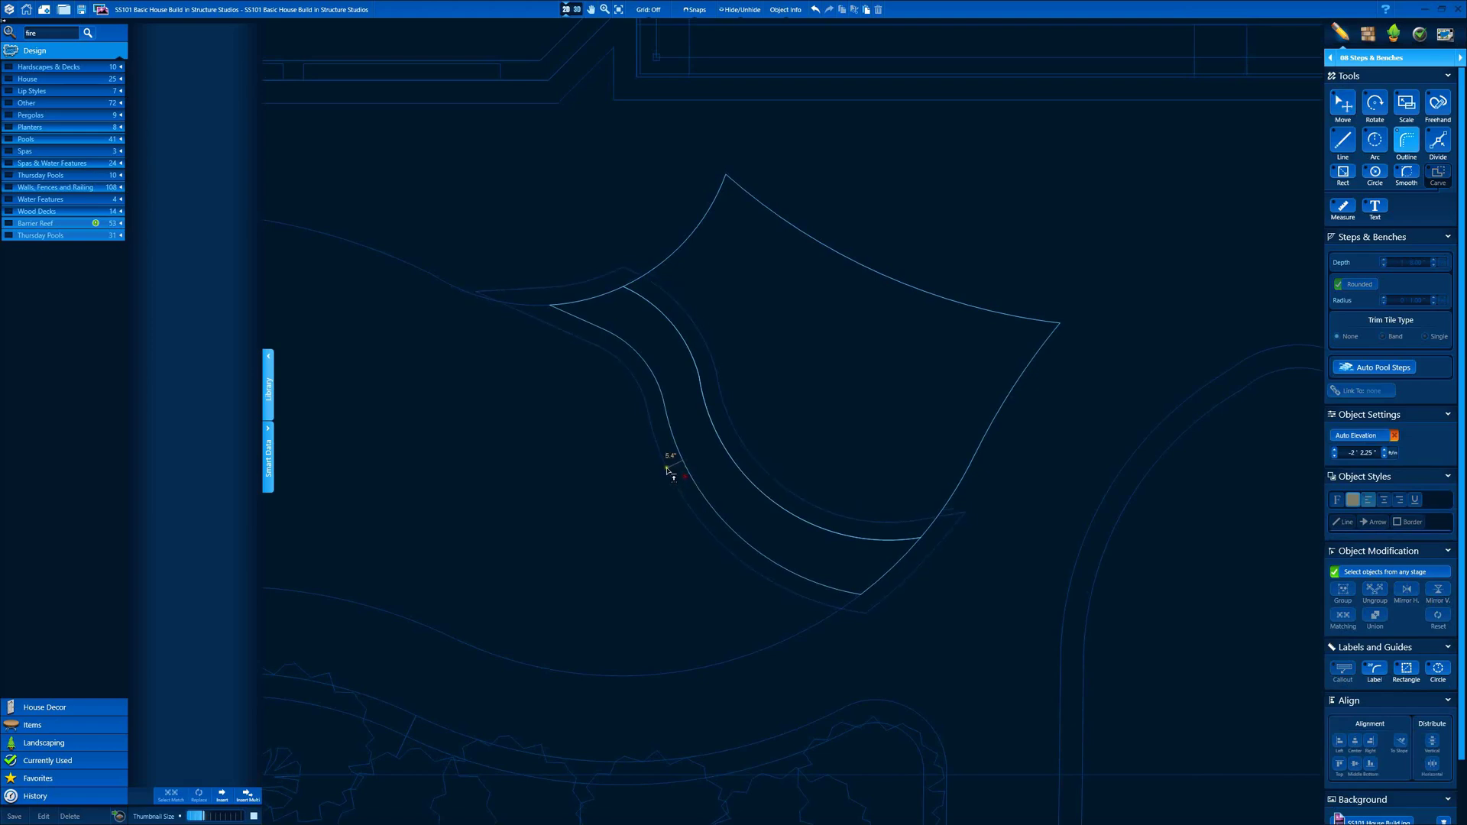
click(685, 471)
click(542, 310)
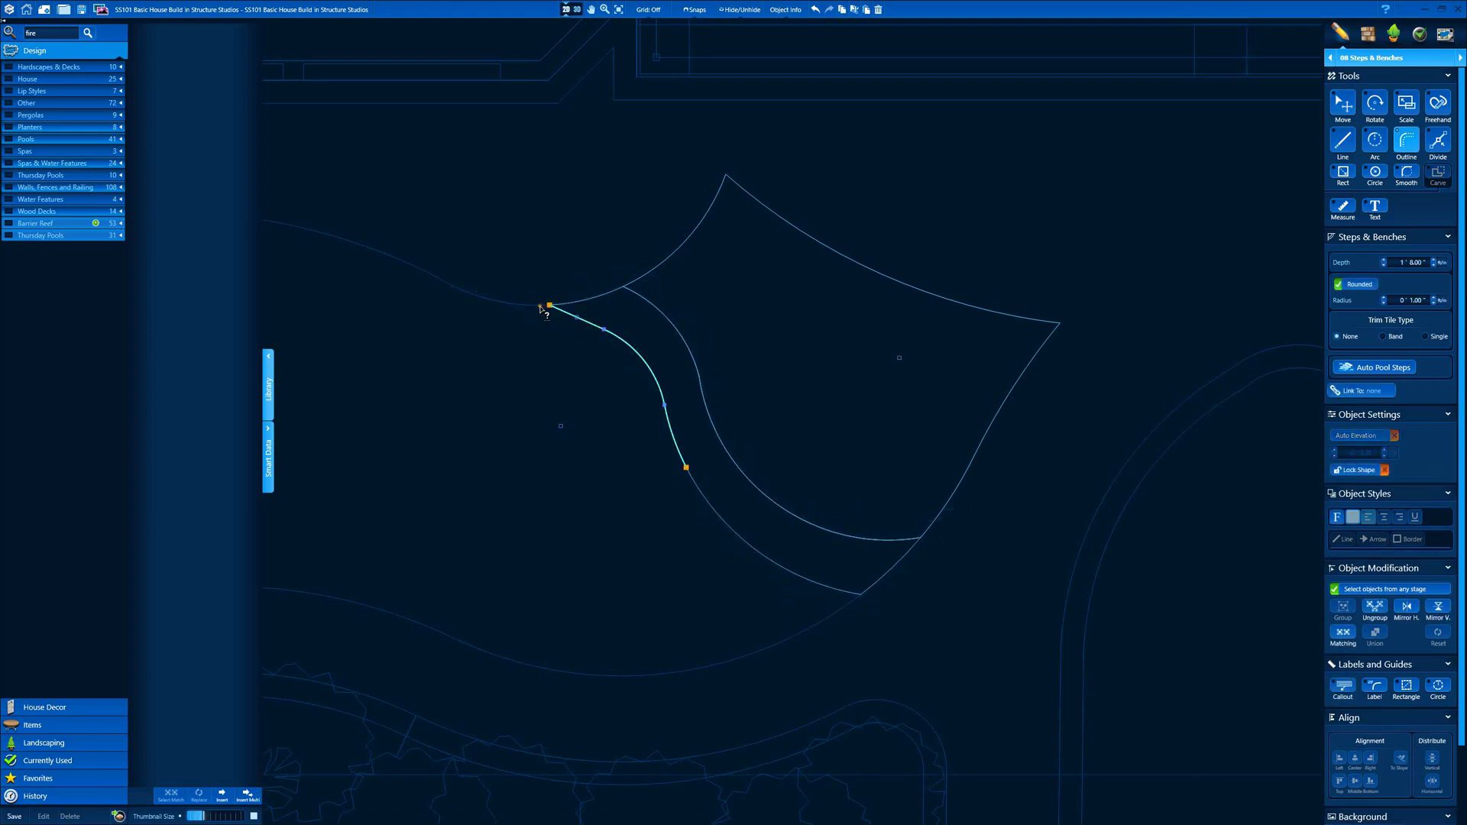
key(a)
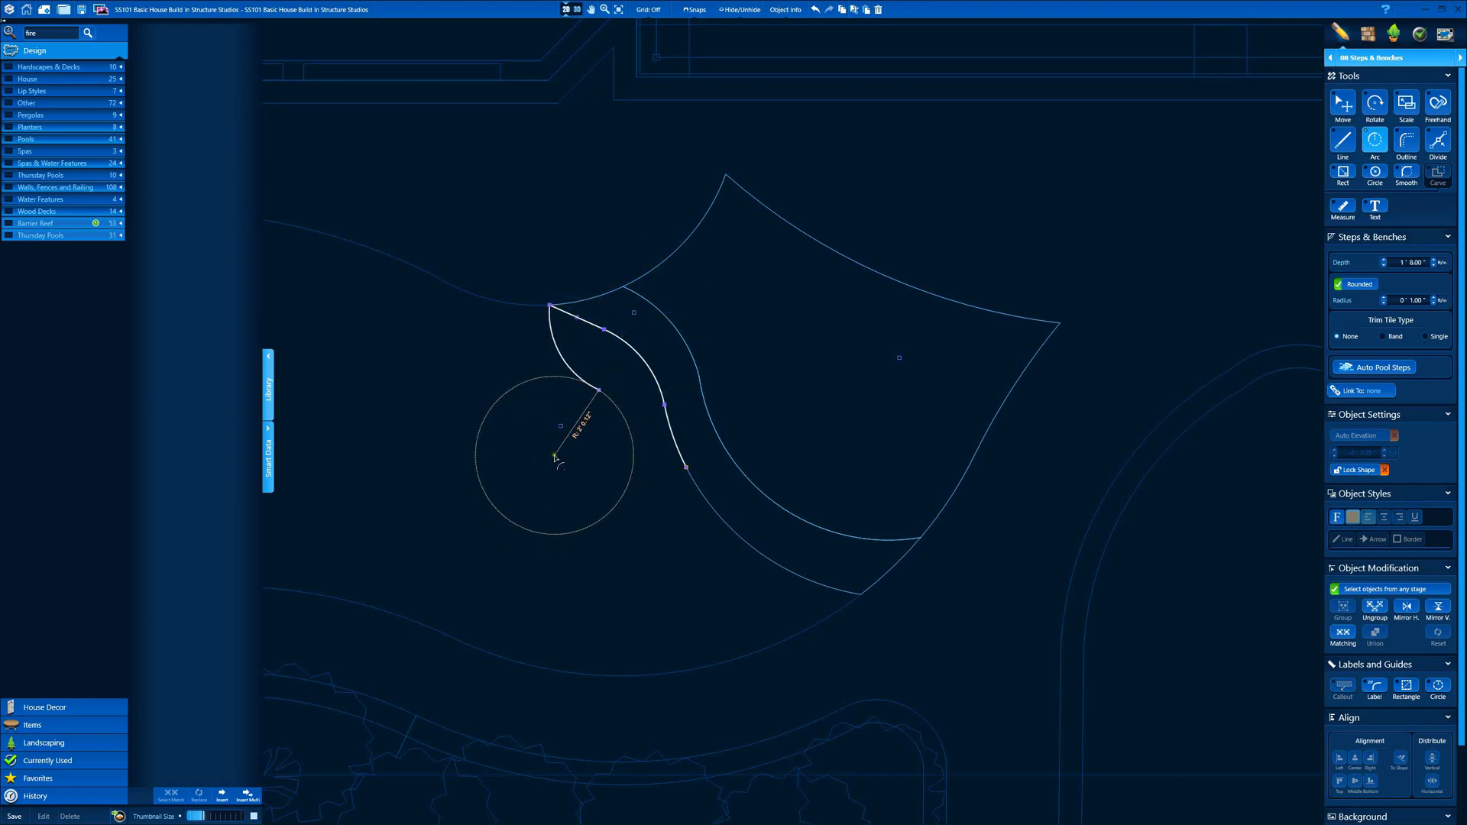
click(628, 426)
click(678, 417)
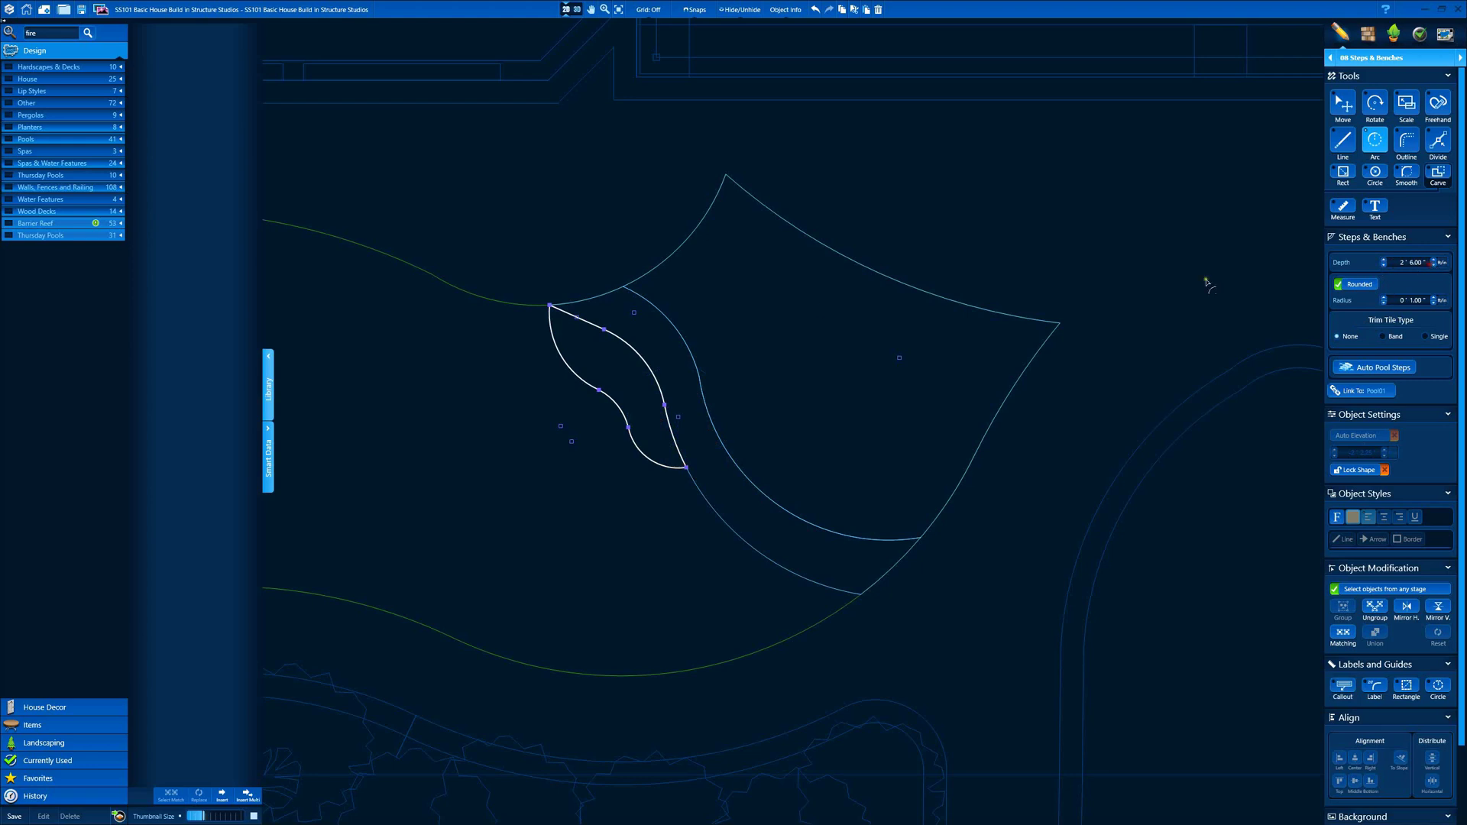
- Apply Pebble Technology's Black Galaxy finish to the pool interior and its steps in 3D, changing matching surfaces too
scroll(688, 229, down, 5)
click(577, 9)
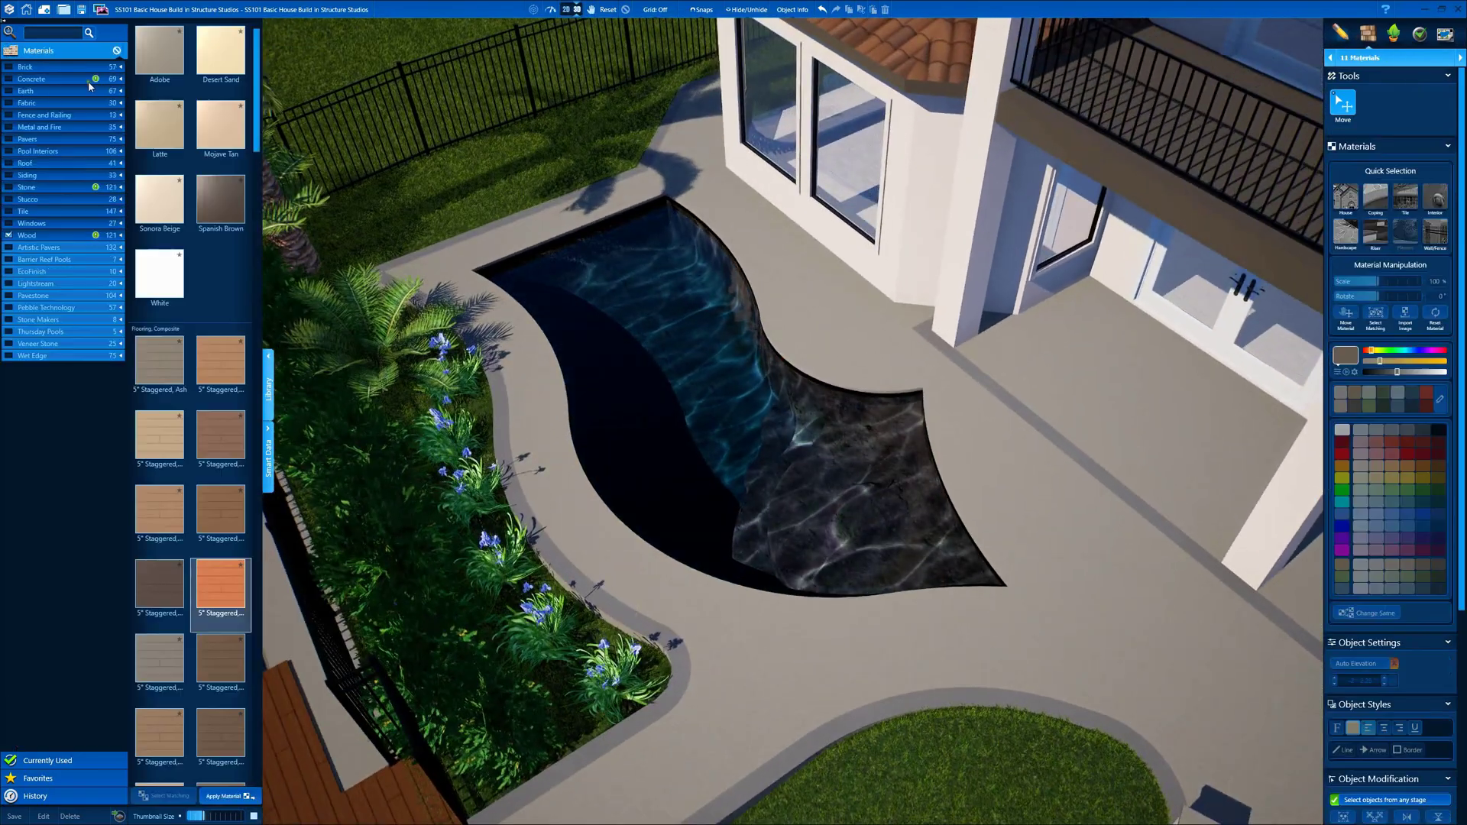
click(46, 307)
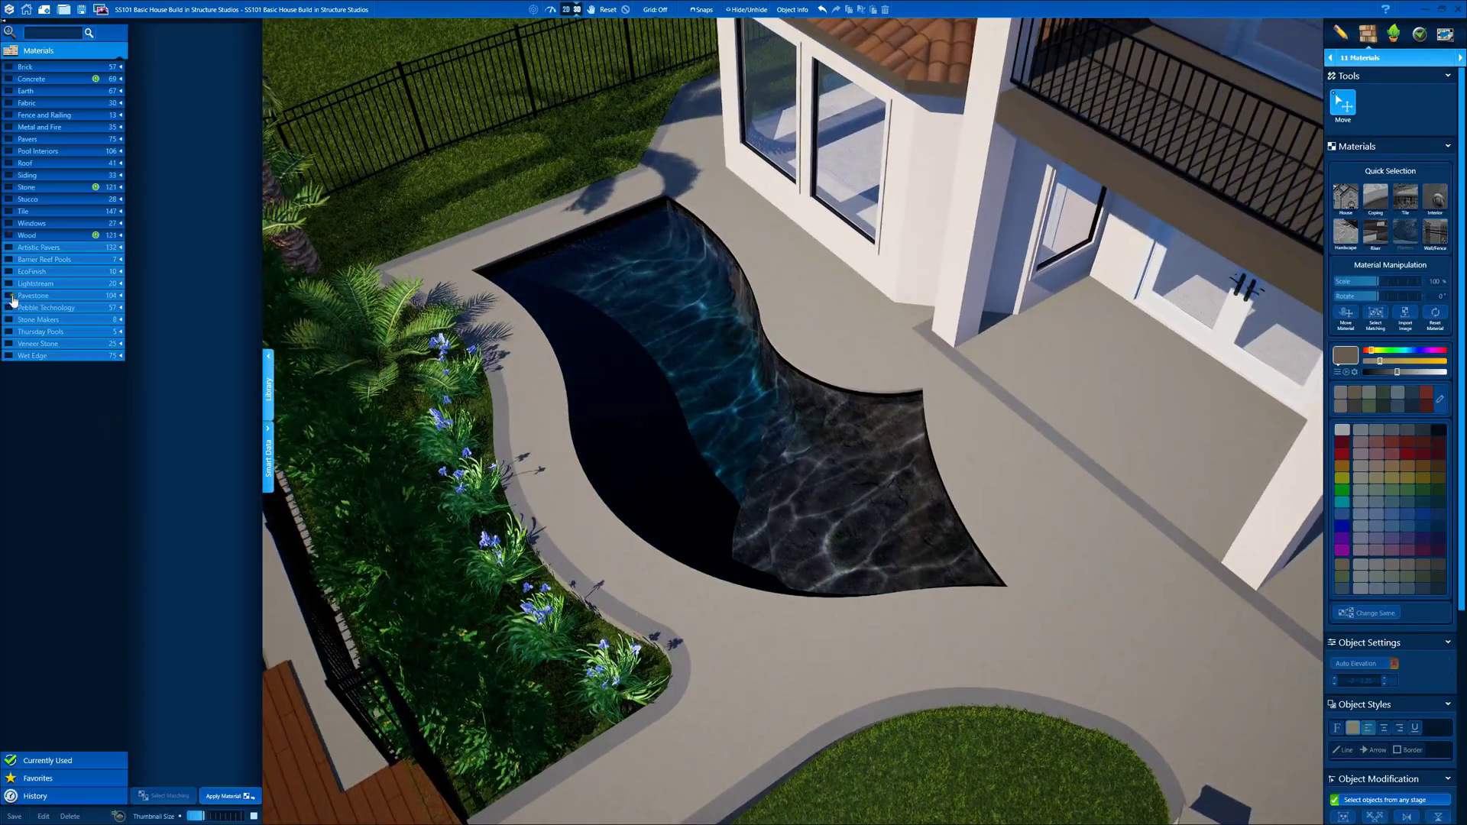
click(790, 463)
shift+click(717, 448)
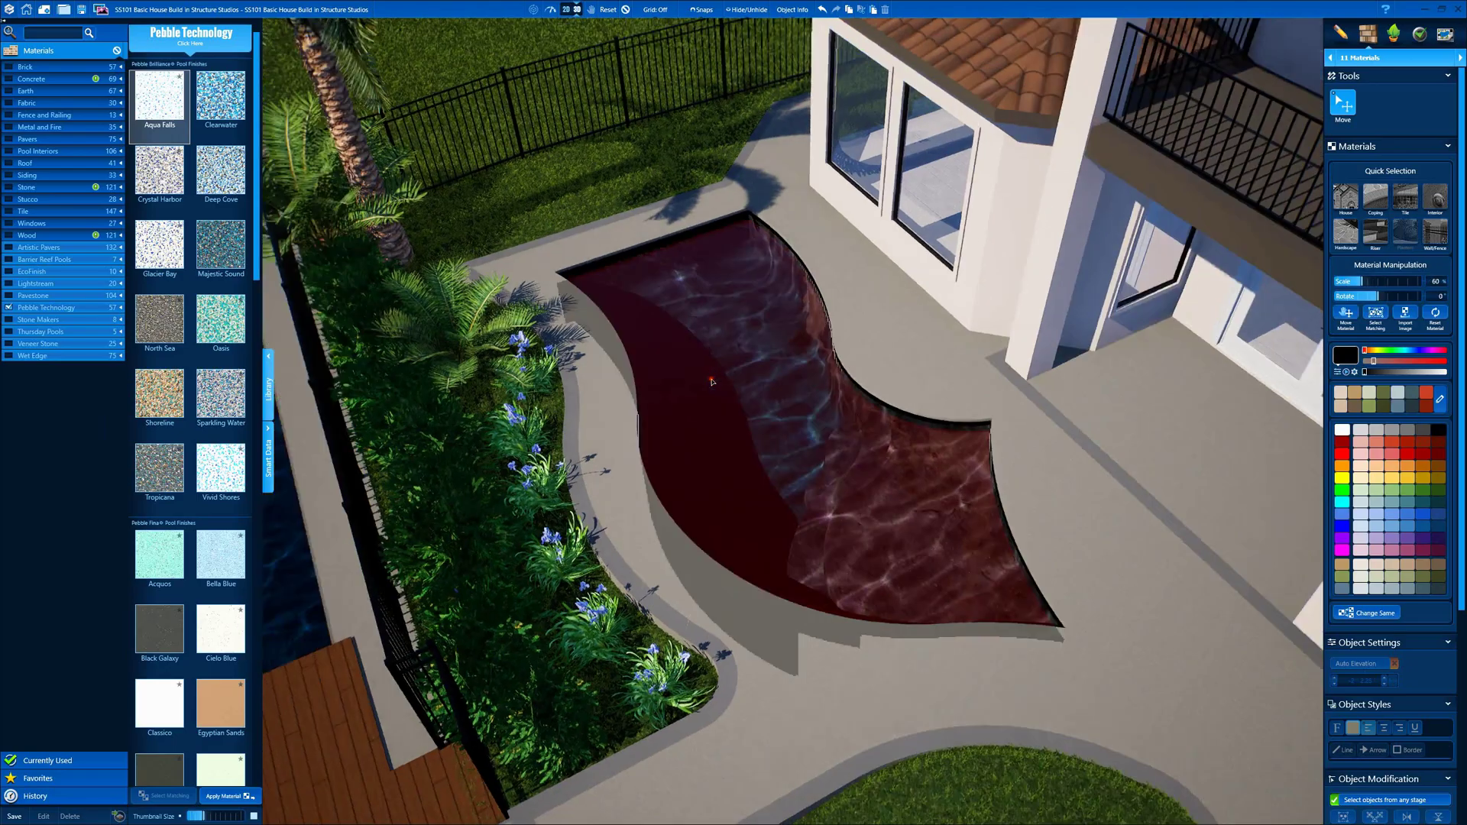
click(162, 627)
click(1366, 612)
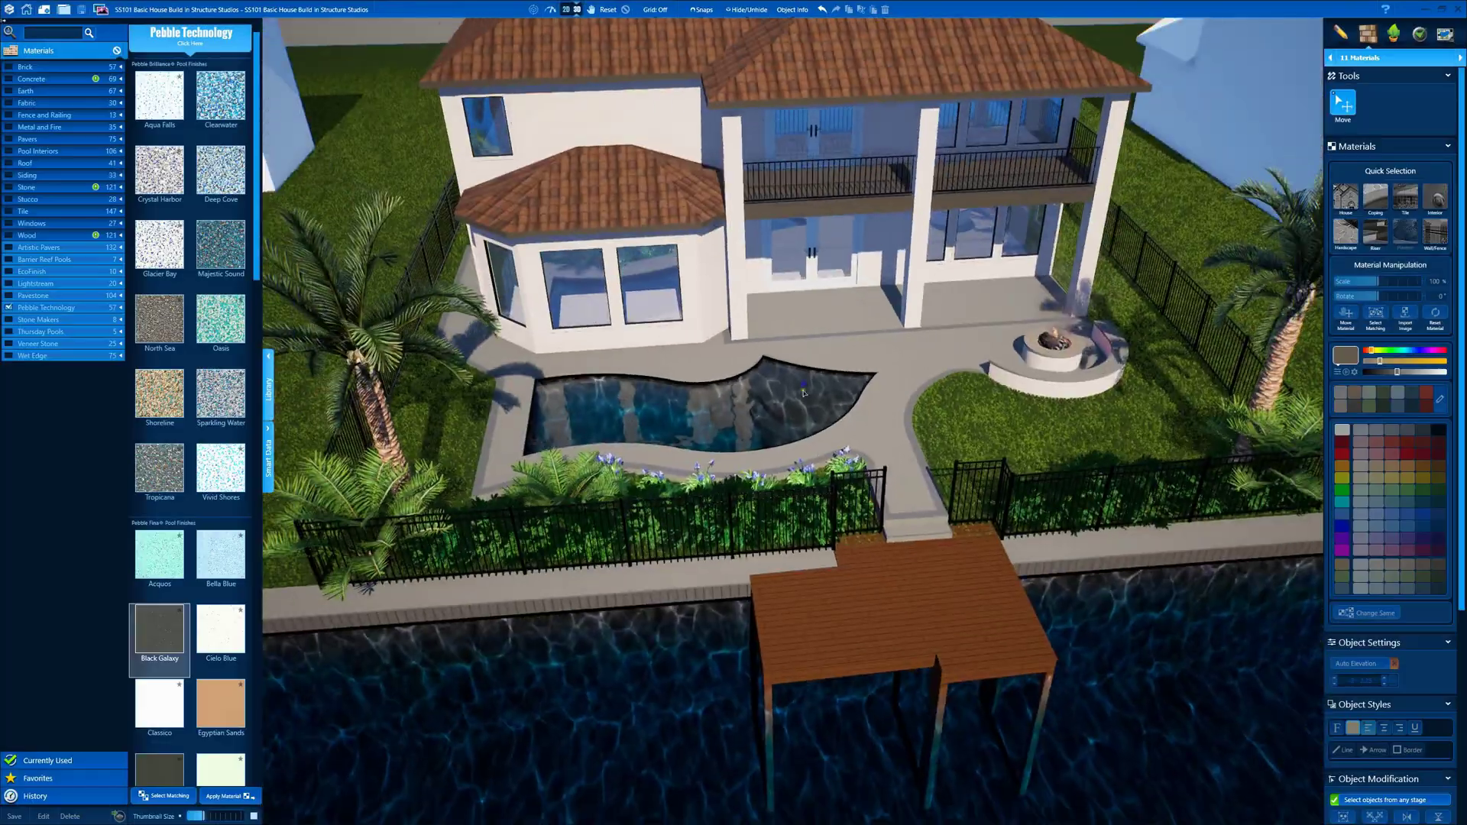
- Search the item library for "vehicle" and insert a black SUV on the driveway in front of the garage
scroll(809, 417, up, 3)
middle_drag(804, 409, 955, 254)
scroll(910, 382, down, 3)
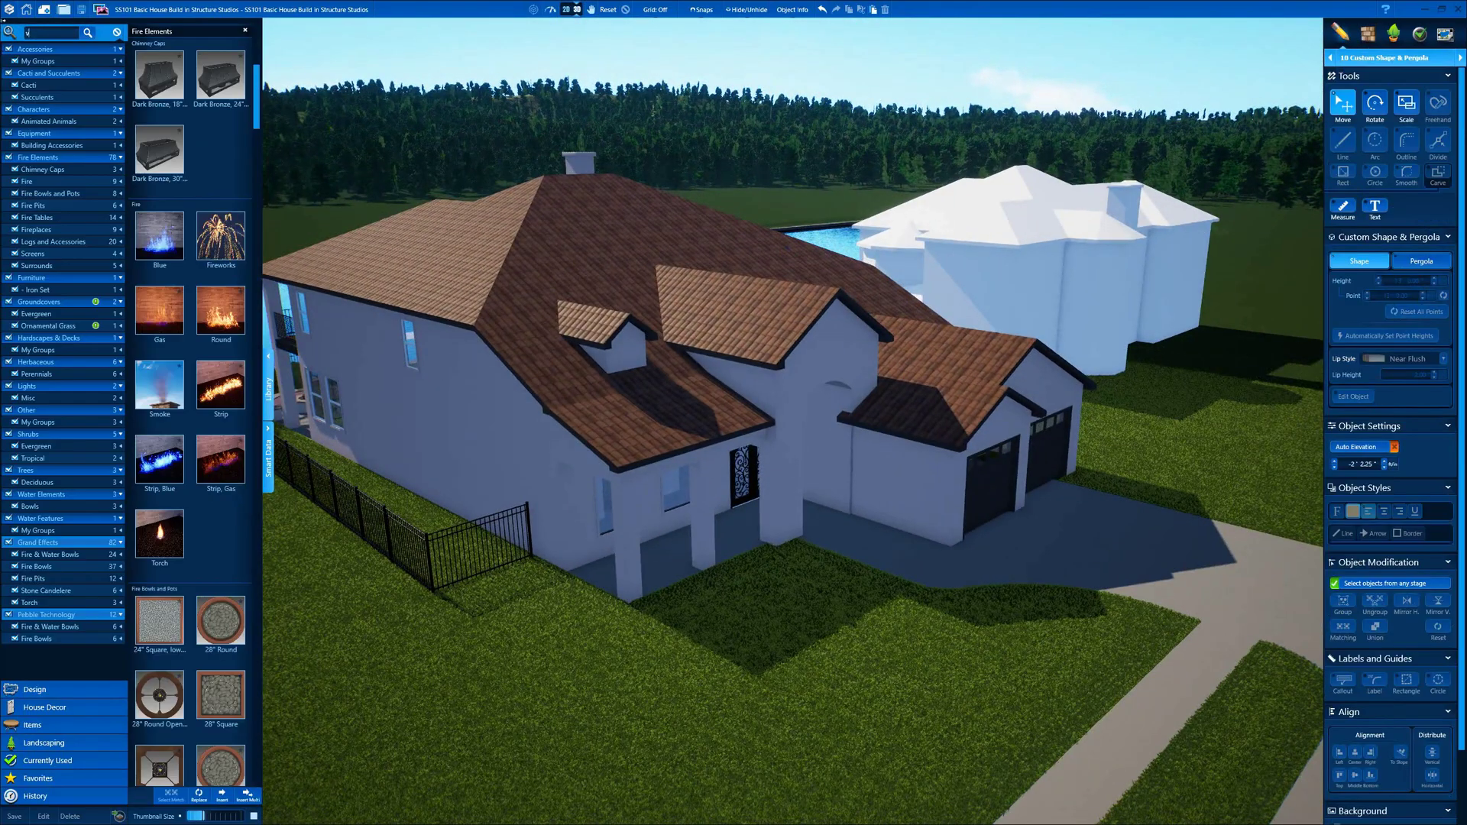
key(Return)
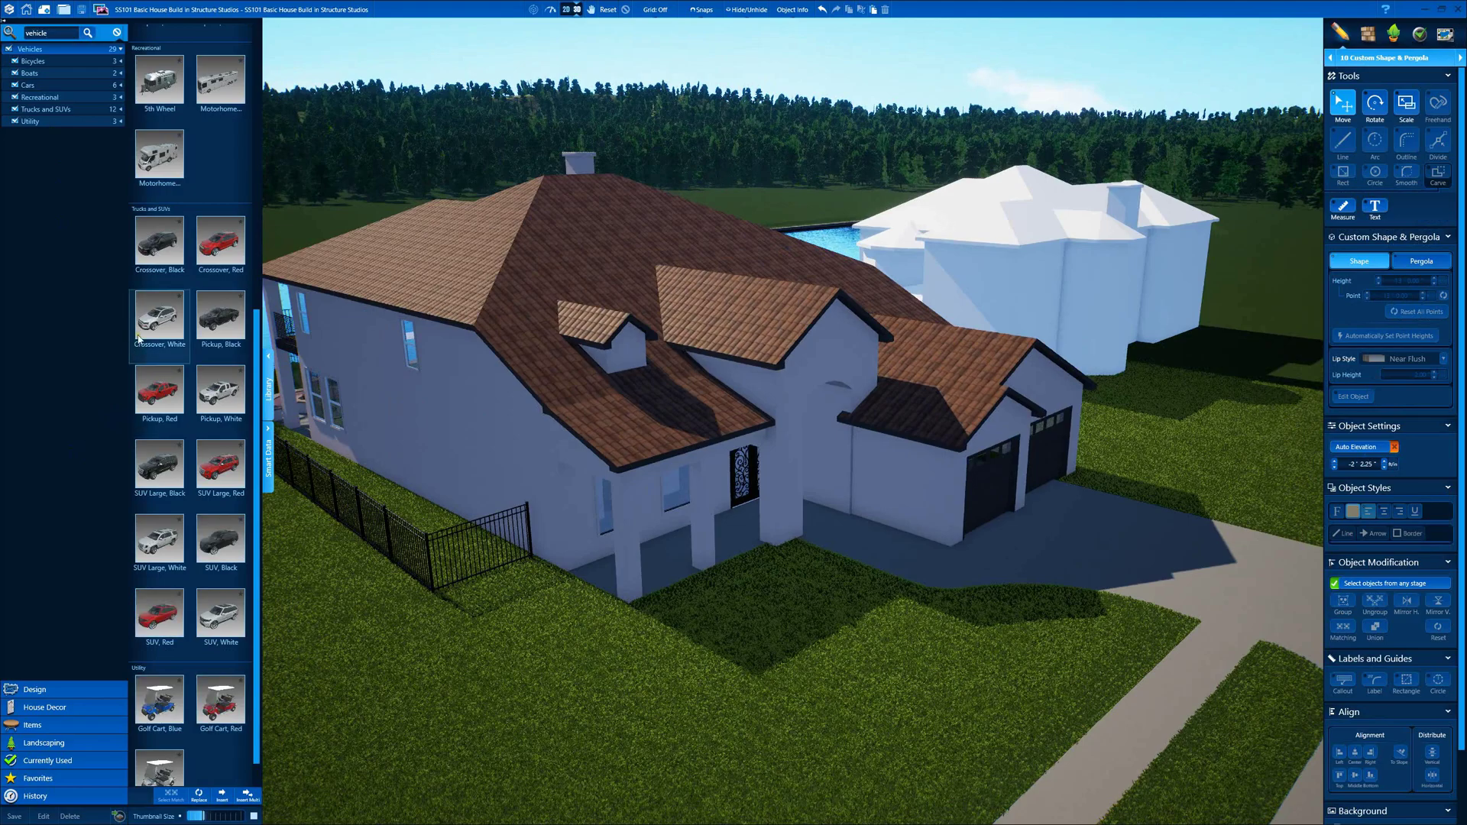
drag(217, 542, 1114, 560)
key(c)
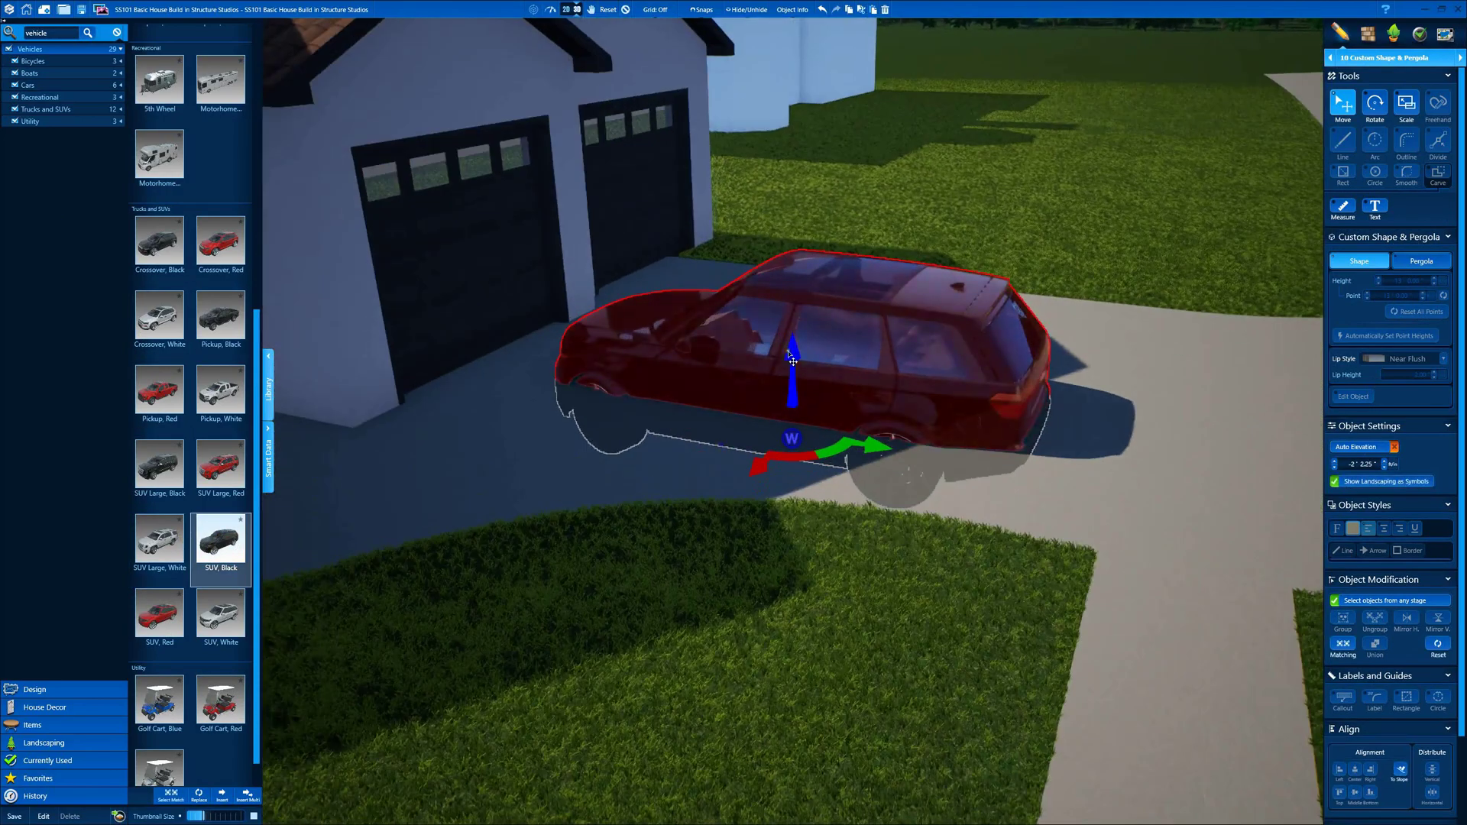
- Raise the black SUV to an elevation of -0.25", park it at the right garage door, and place a large black SUV at the left one
drag(793, 351, 793, 293)
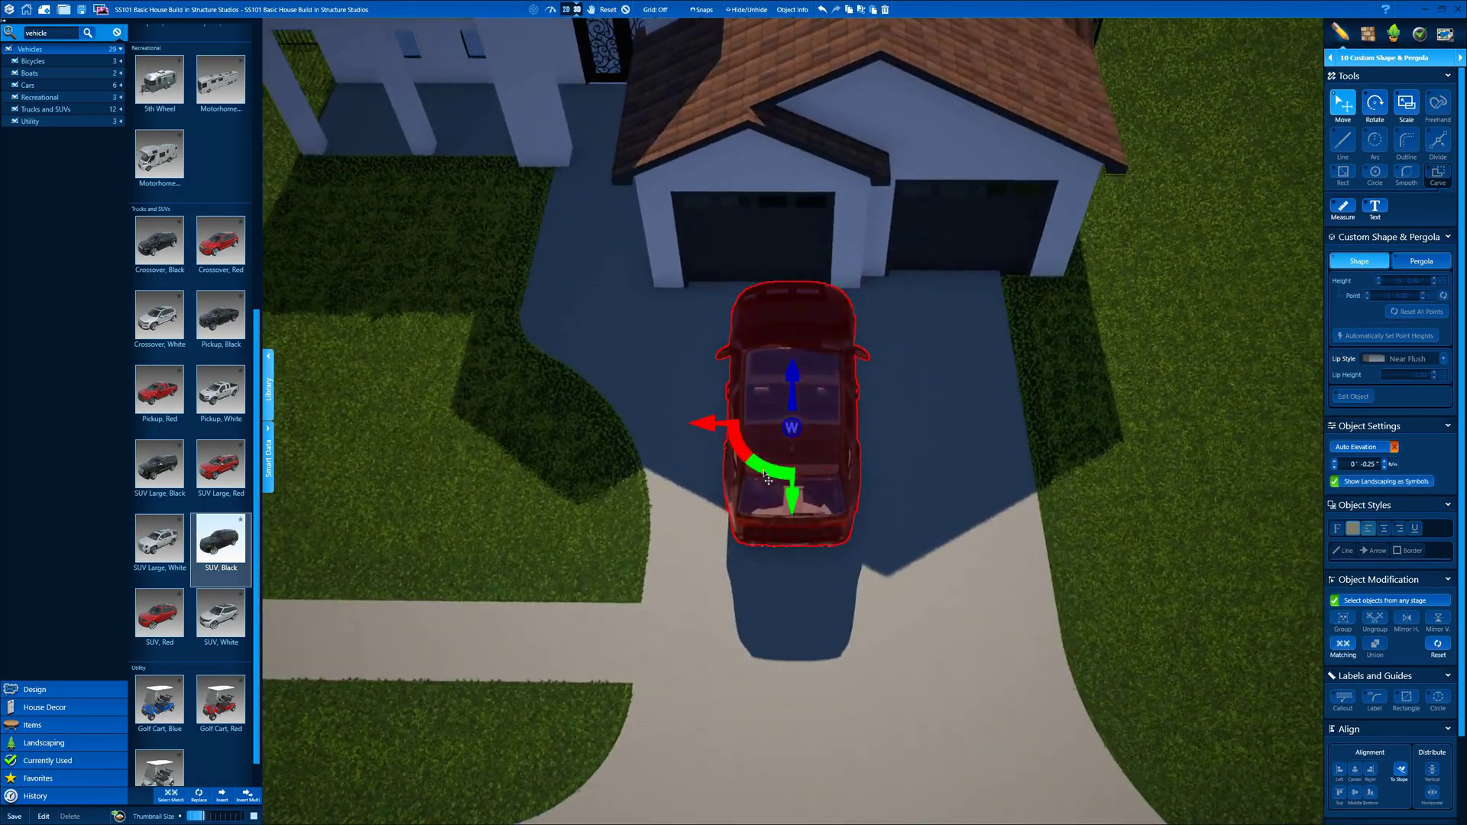
drag(831, 503, 1003, 503)
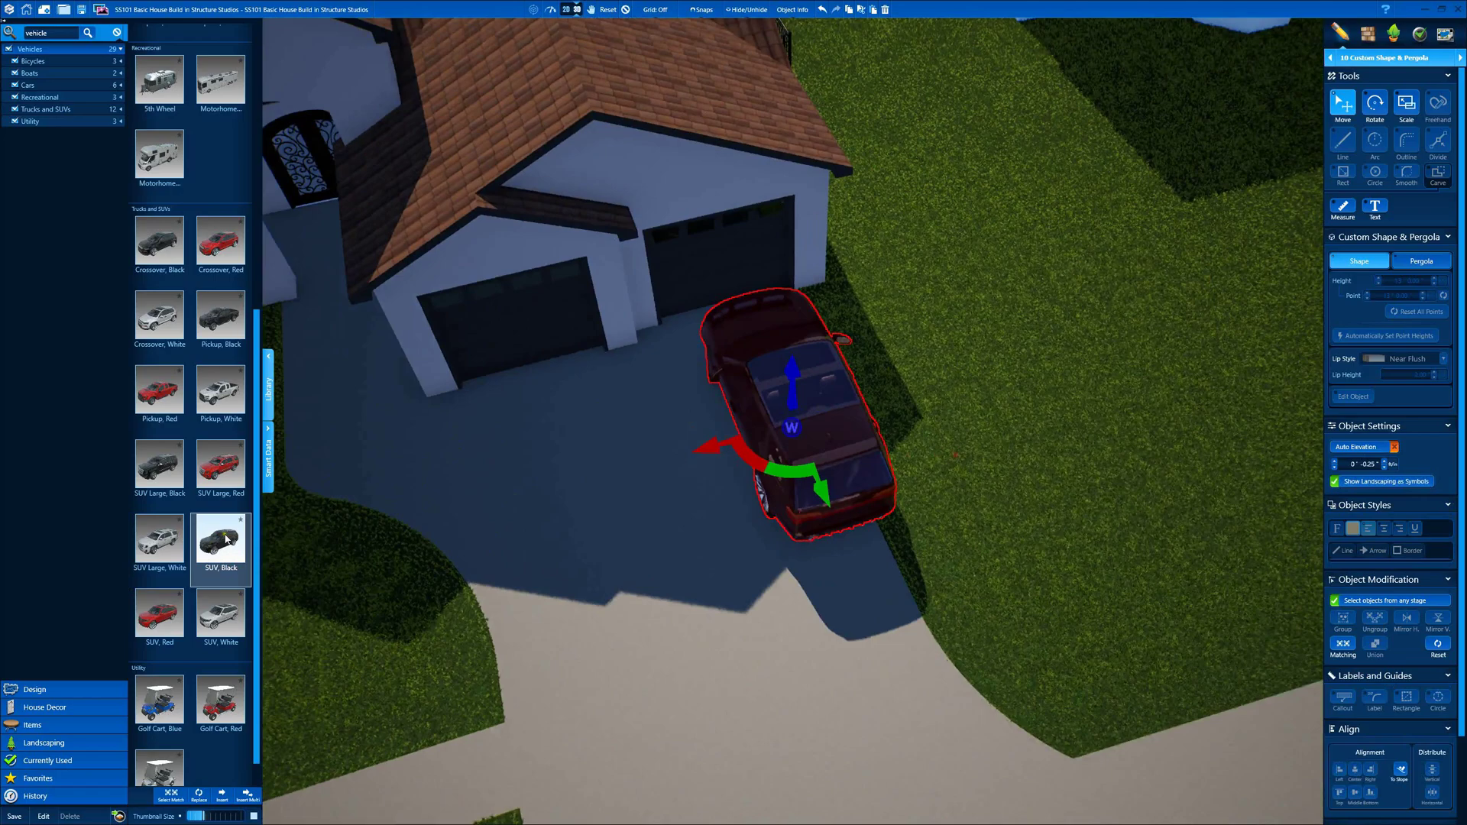
drag(160, 466, 573, 505)
right_drag(573, 505, 609, 478)
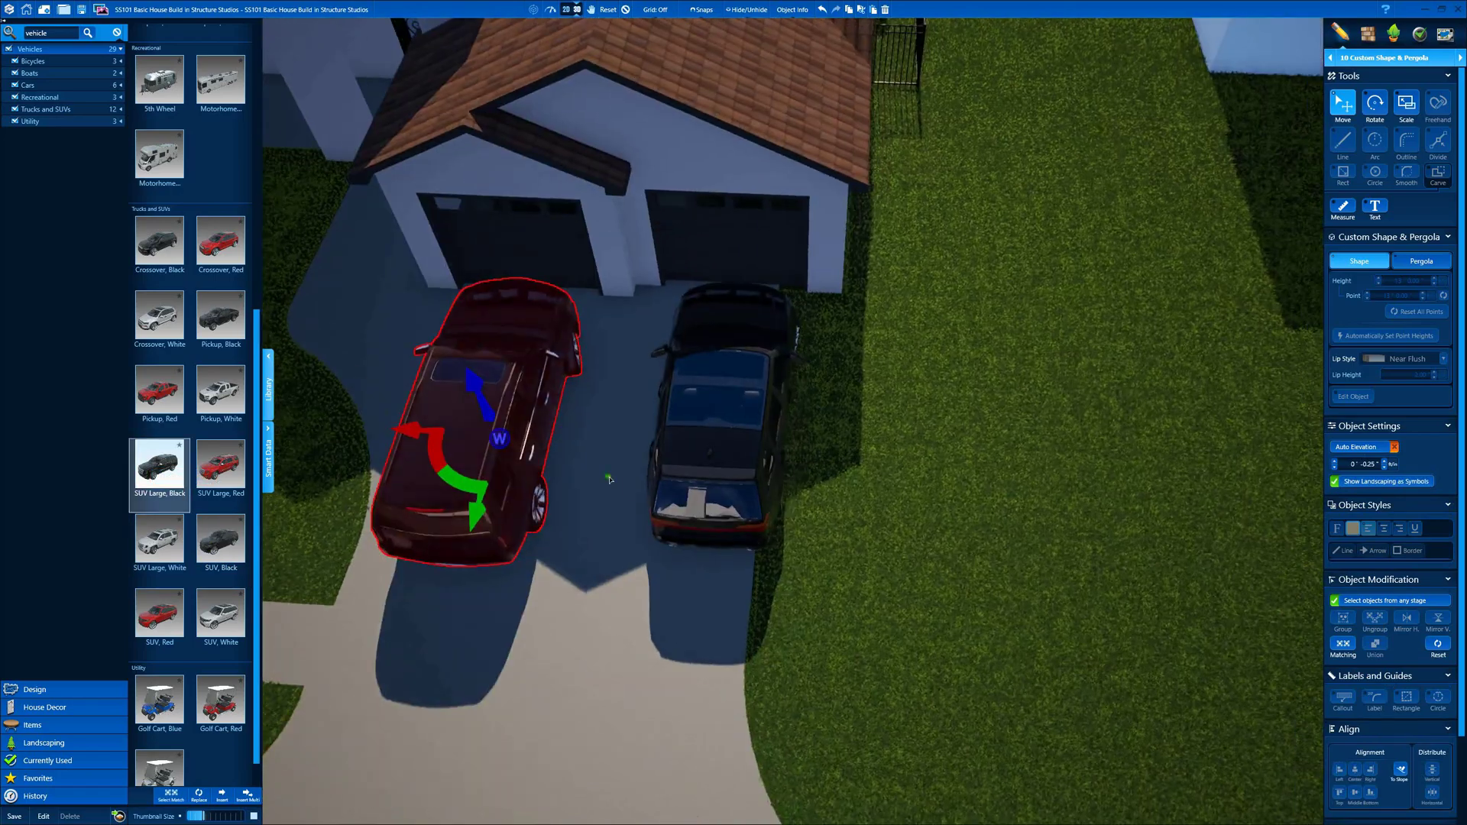
- Reshape the driveway in plan view by moving the point between its straight side edge and street-side curve toward the street
click(1368, 58)
click(1371, 154)
key(space)
scroll(681, 420, down, 3)
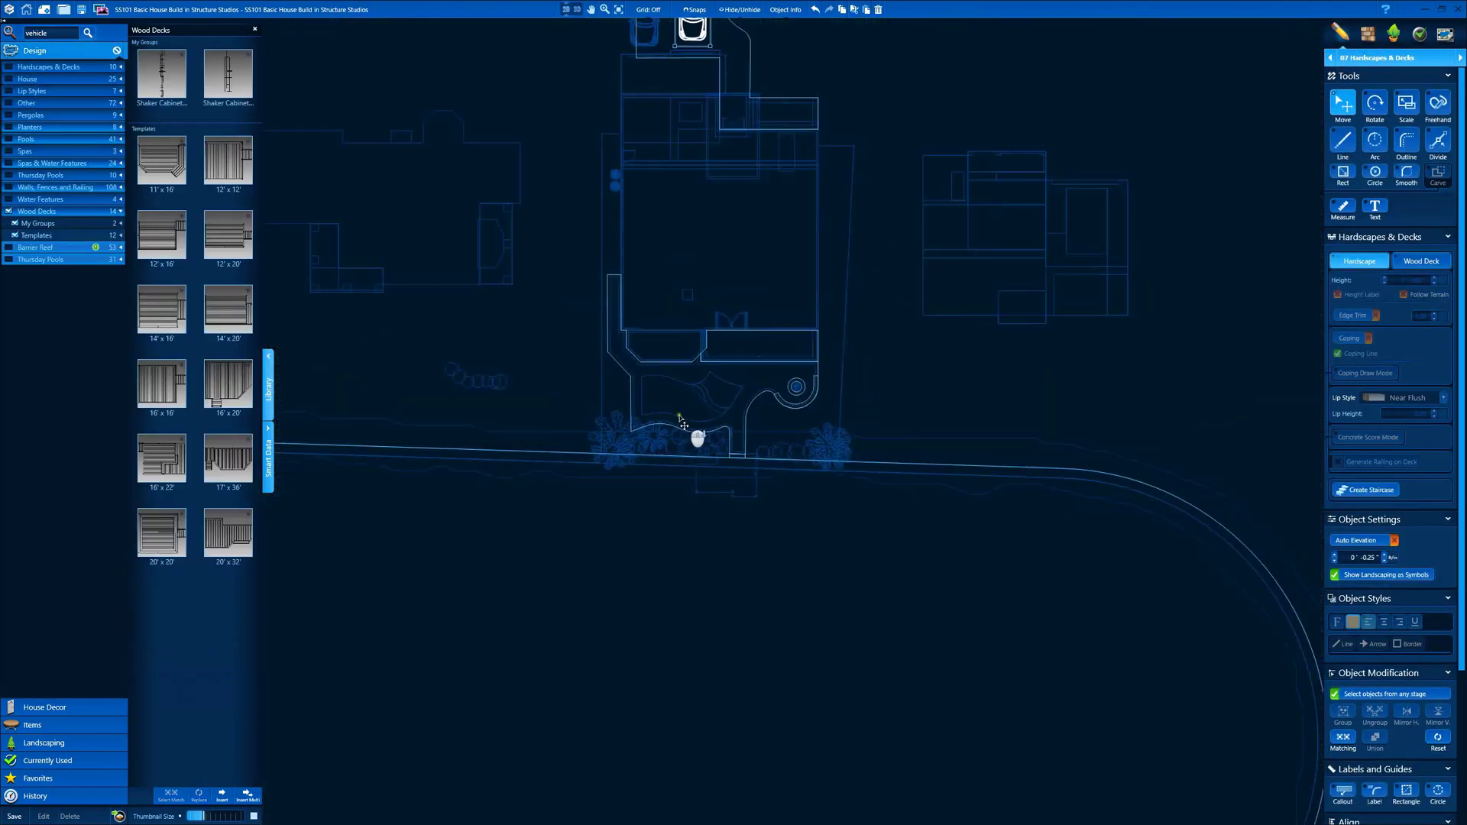
right_drag(683, 423, 692, 740)
scroll(719, 374, up, 5)
click(665, 282)
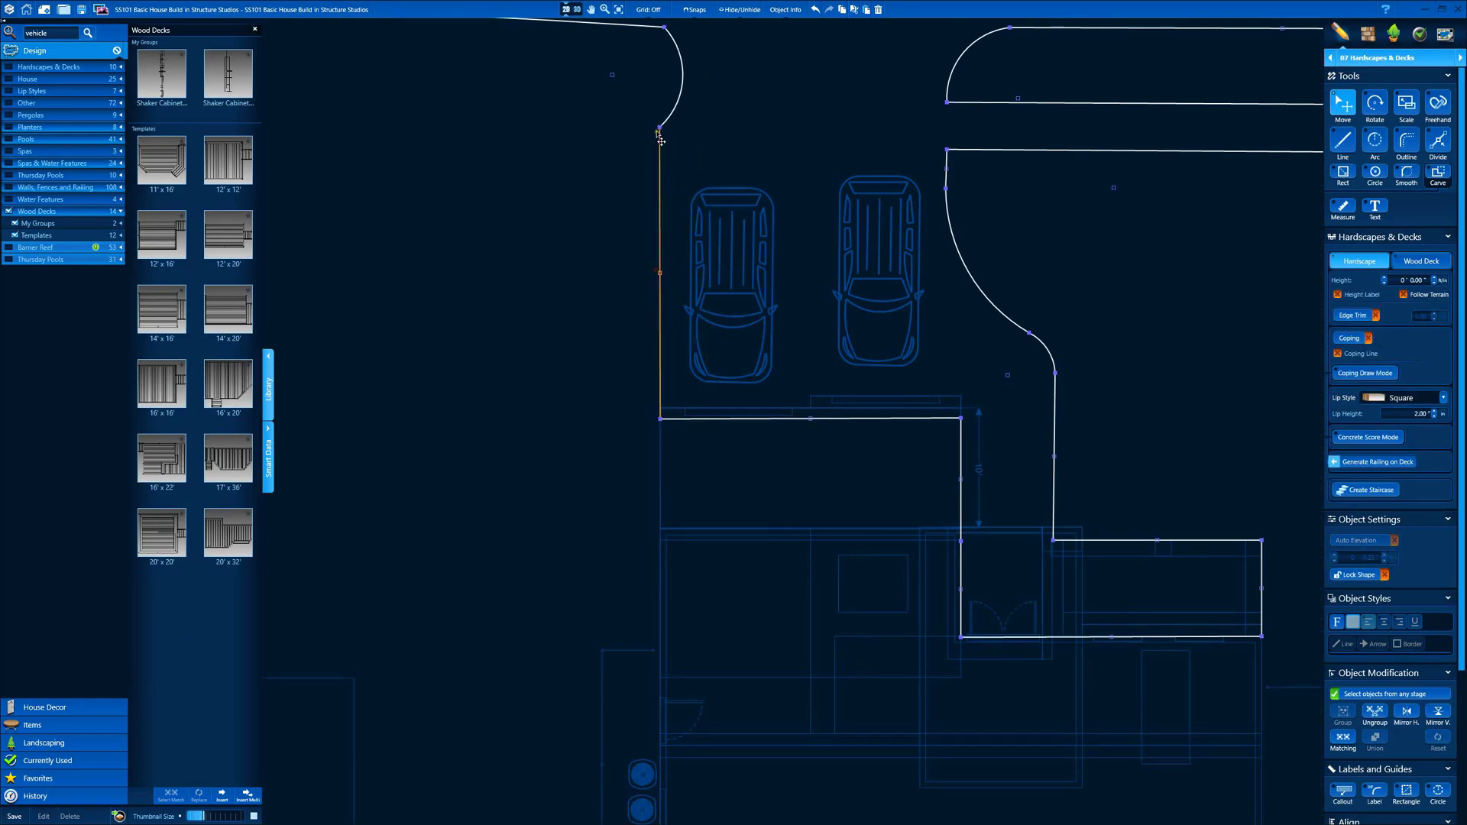
drag(659, 132, 676, 65)
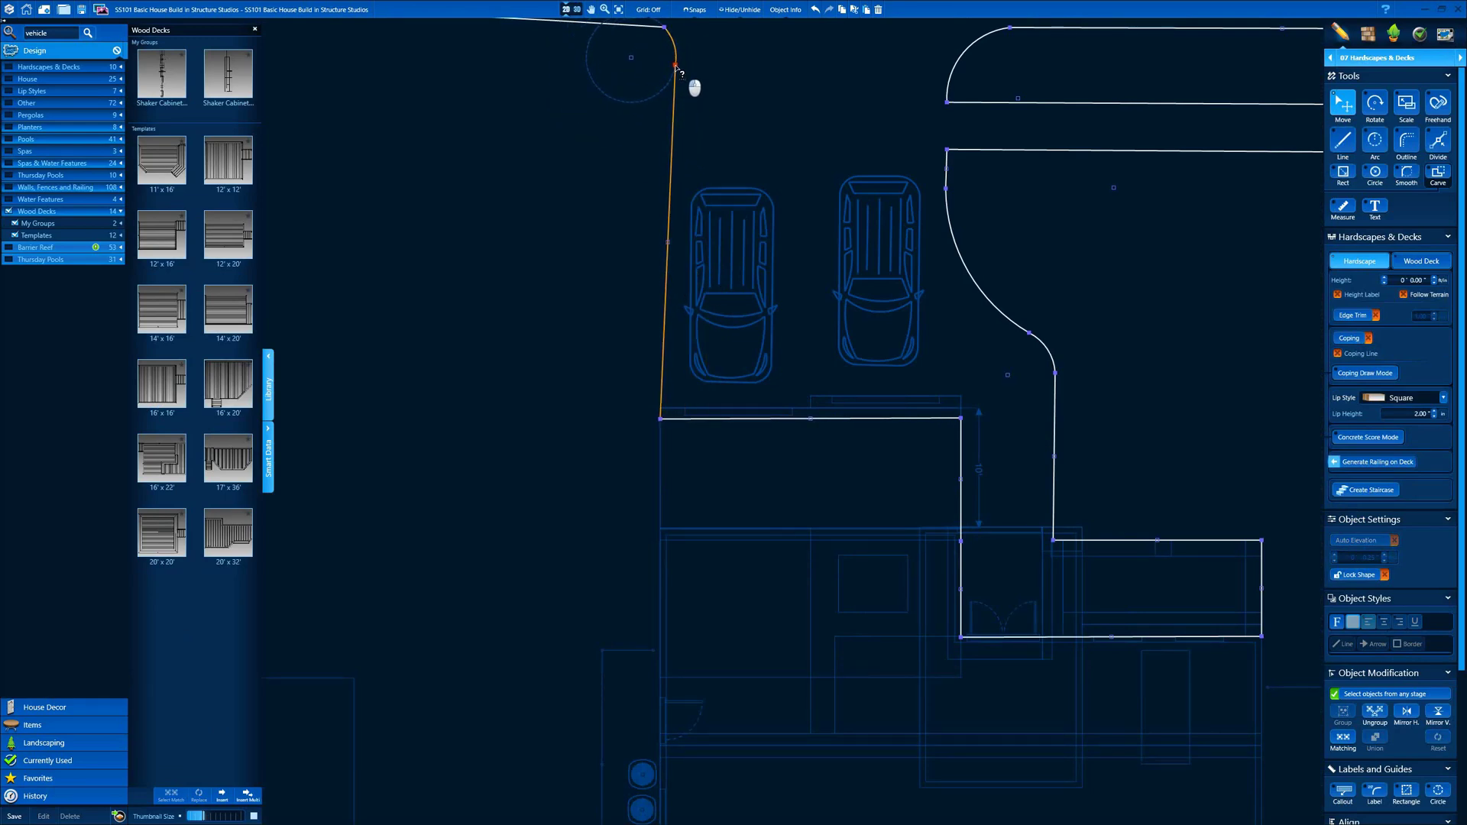
- Clear the selection, hide the library, review the driveway and lakefront in 3D, and save the project
click(574, 10)
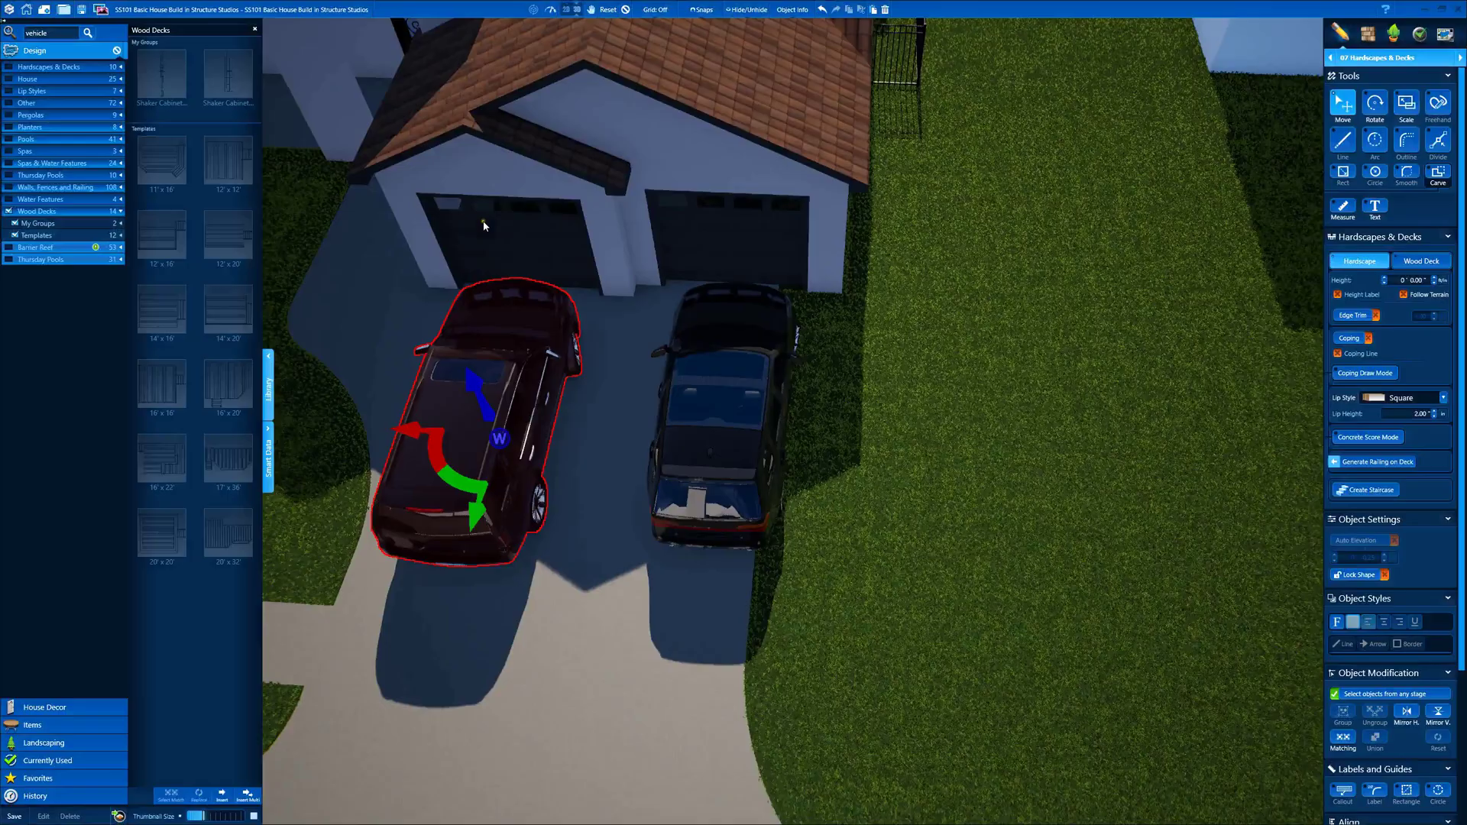
middle_drag(490, 229, 787, 210)
click(625, 10)
middle_drag(649, 291, 855, 229)
mouse_move(861, 237)
mouse_down()
mouse_move(969, 276)
mouse_move(1047, 271)
mouse_move(879, 259)
mouse_up()
click(268, 388)
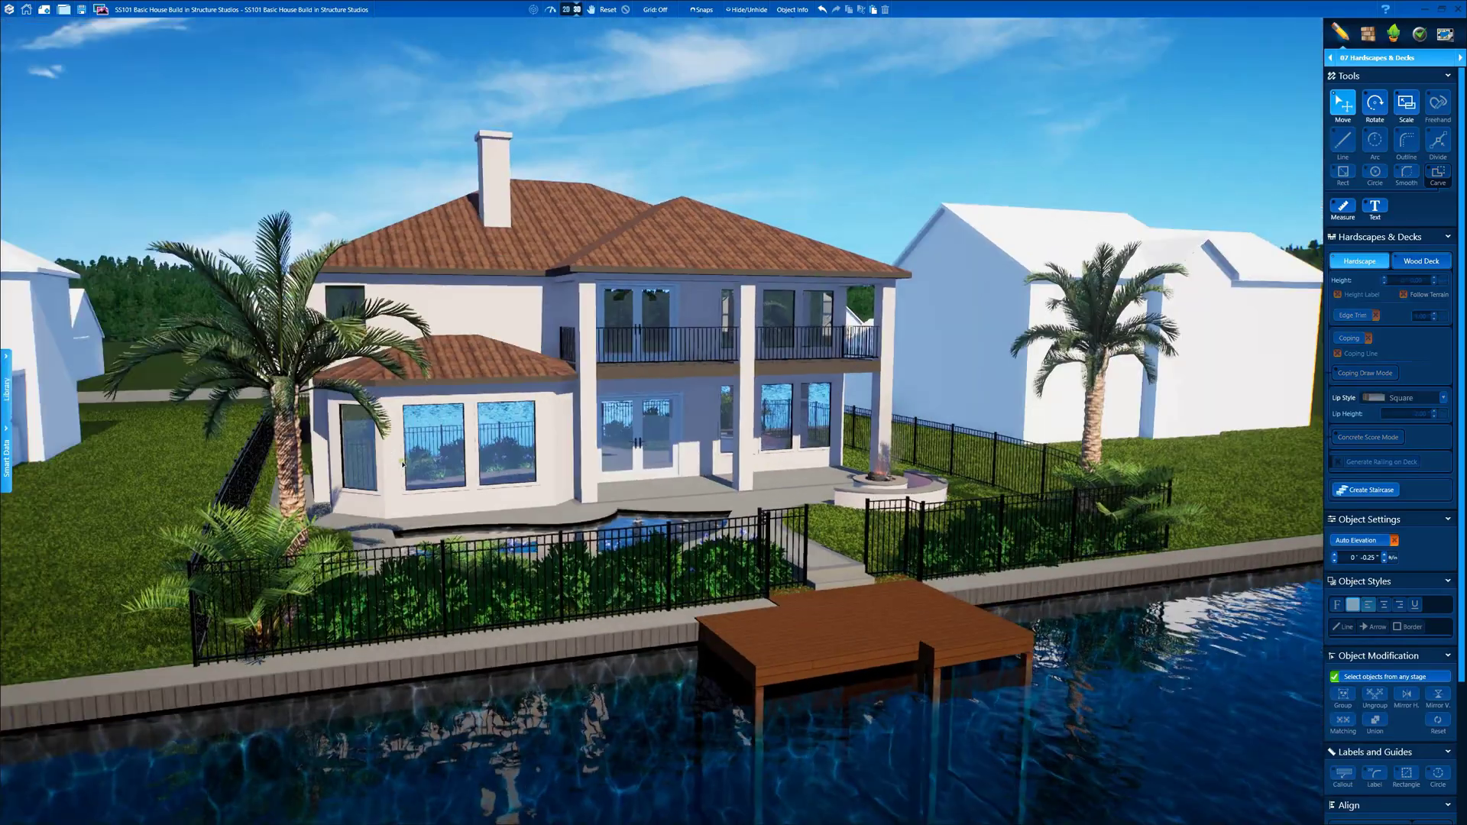
scroll(535, 450, up, 3)
drag(535, 451, 440, 417)
middle_drag(439, 416, 490, 417)
scroll(490, 417, down, 3)
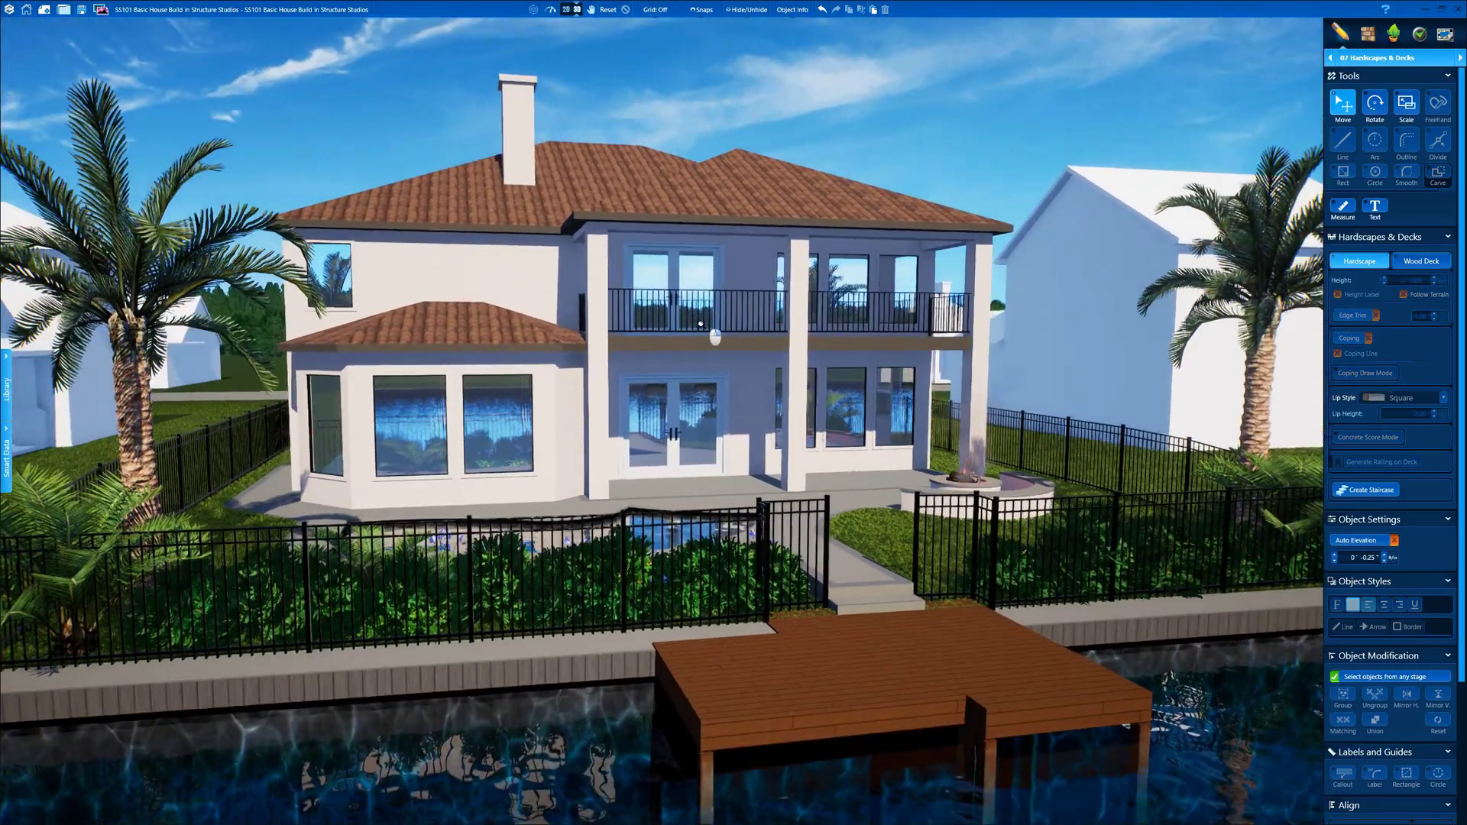
click(82, 10)
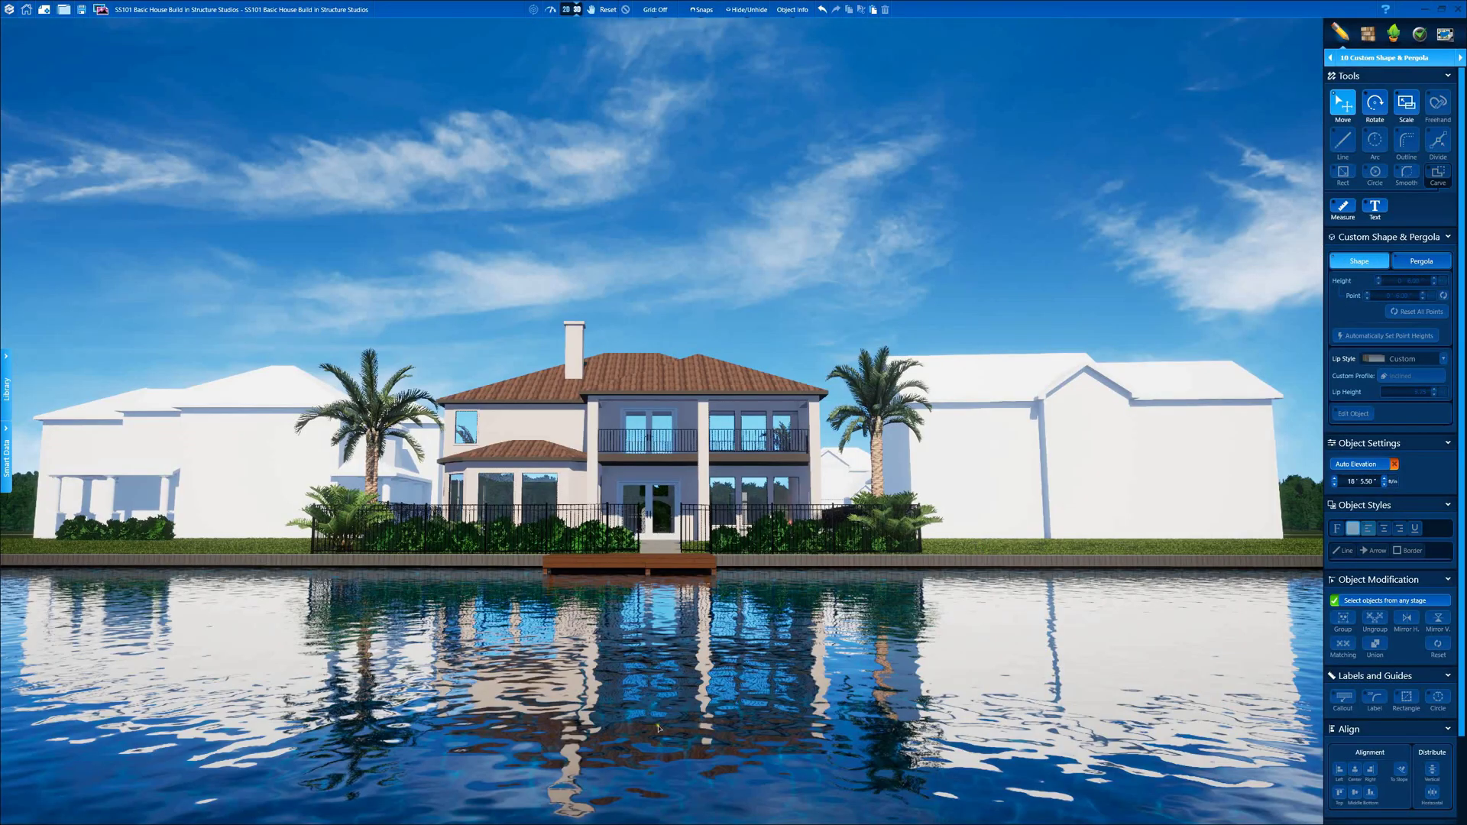
- In plan view, place a copy of the main roof's stepped outline in the open area beyond the neighboring house and deselect it
scroll(659, 728, up, 5)
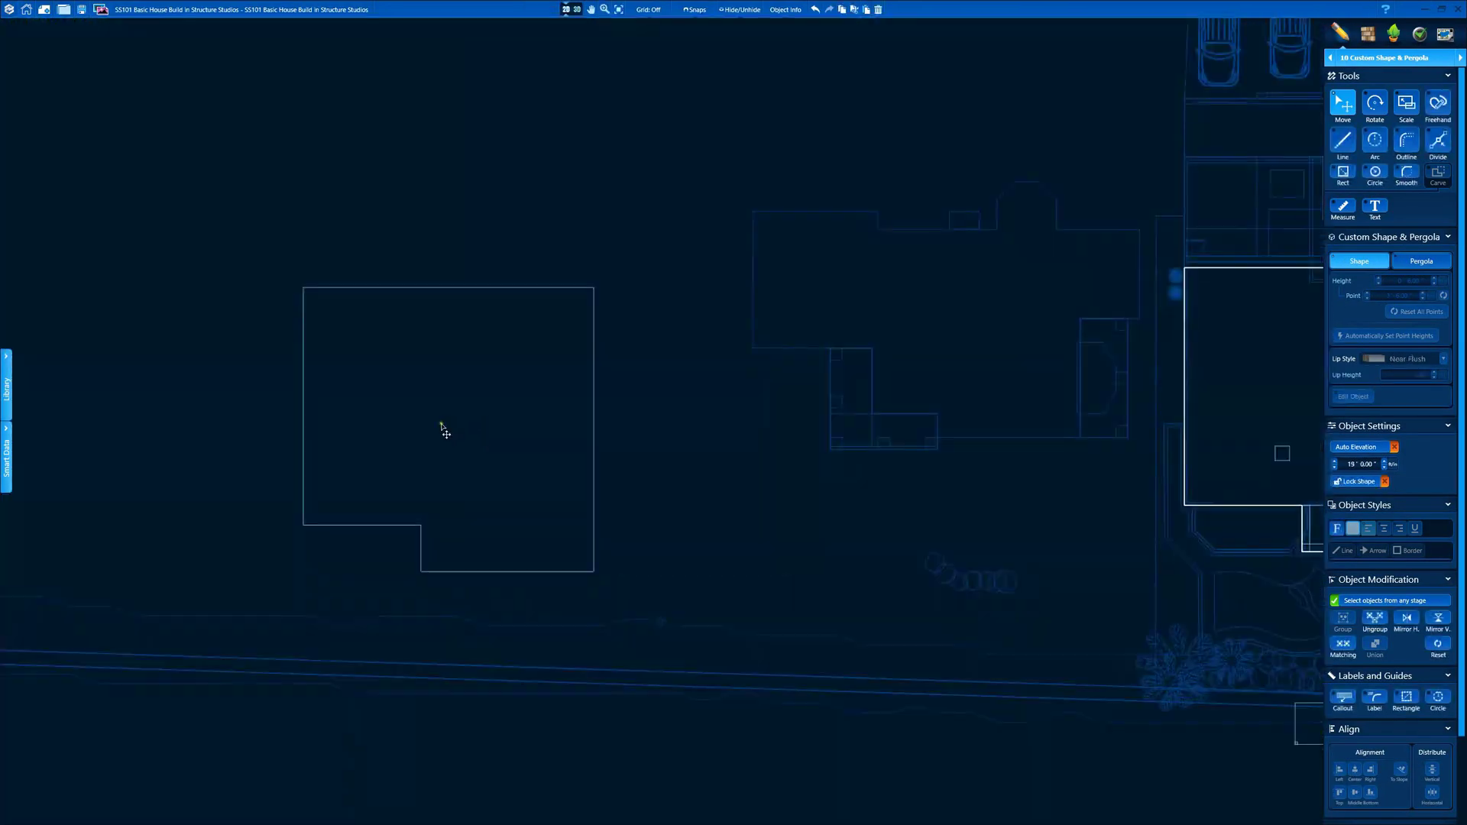
drag(442, 426, 475, 336)
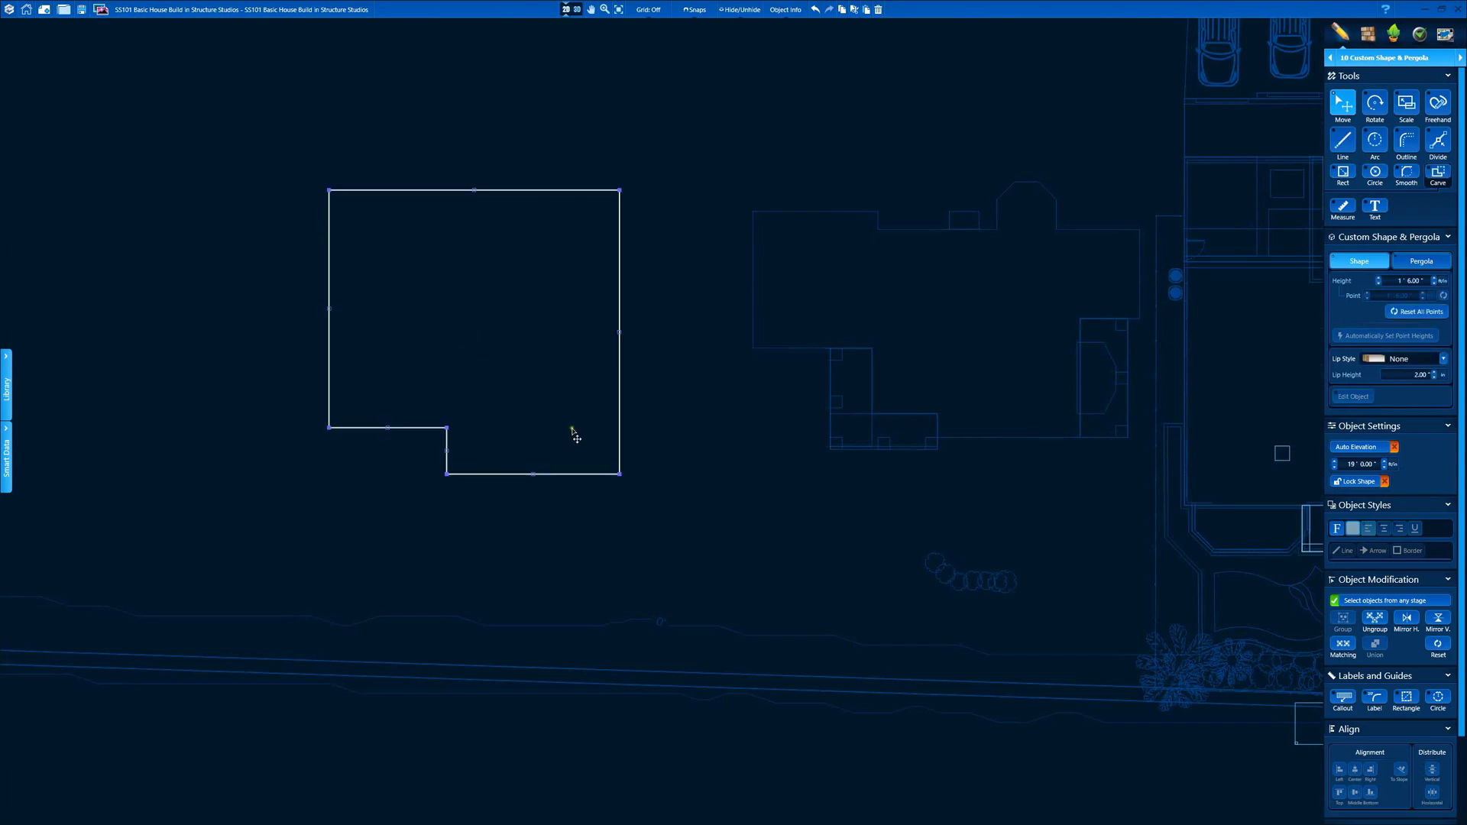
scroll(688, 434, down, 2)
scroll(521, 449, up, 3)
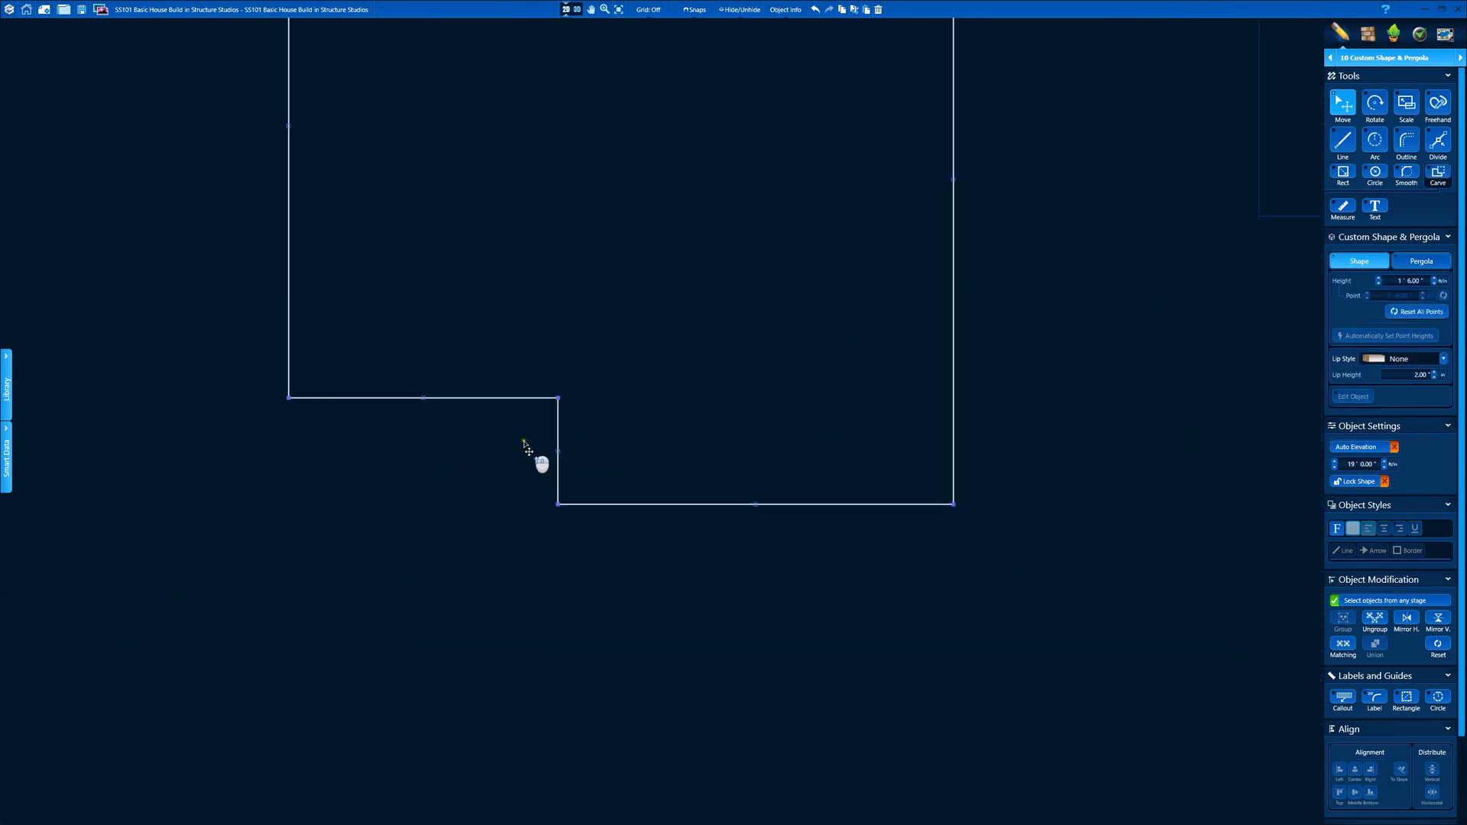
click(525, 447)
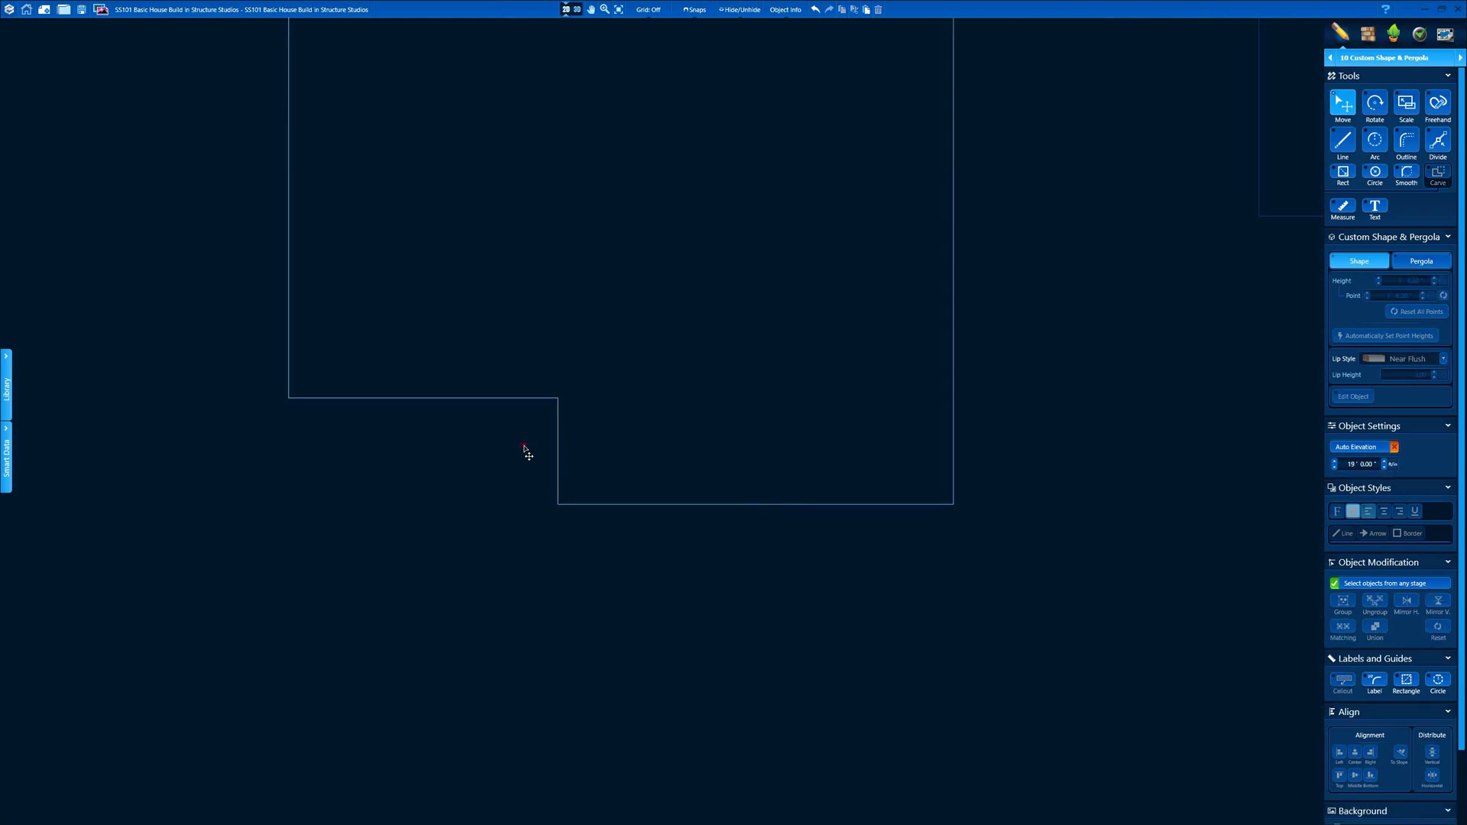
- Trace an open Outline path offset 1' outside the copied roof shape, following both sides and the stepped lakefront edge
scroll(668, 485, down, 5)
scroll(710, 447, up, 3)
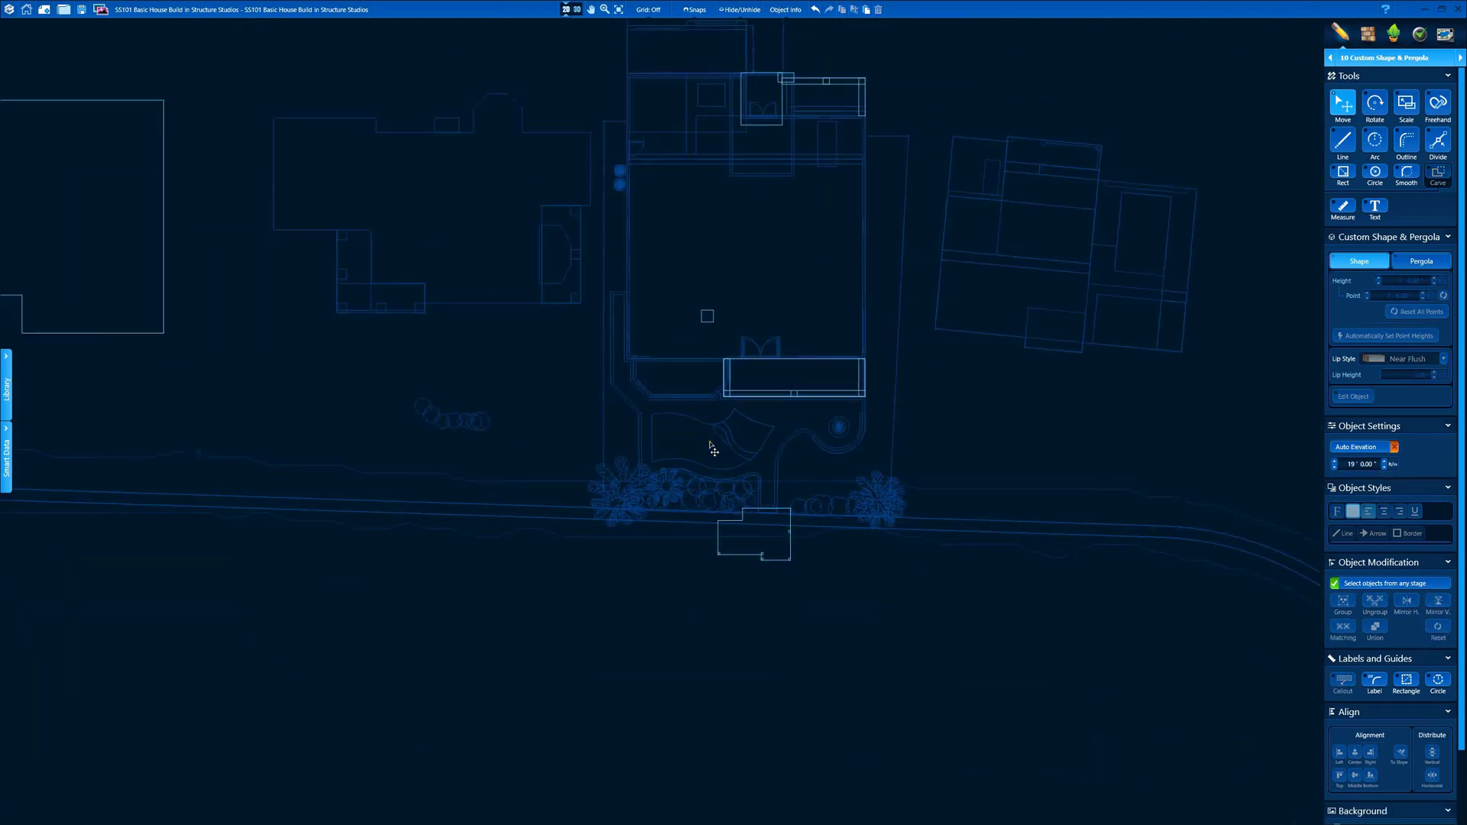
middle_drag(497, 271, 787, 350)
scroll(787, 351, up, 2)
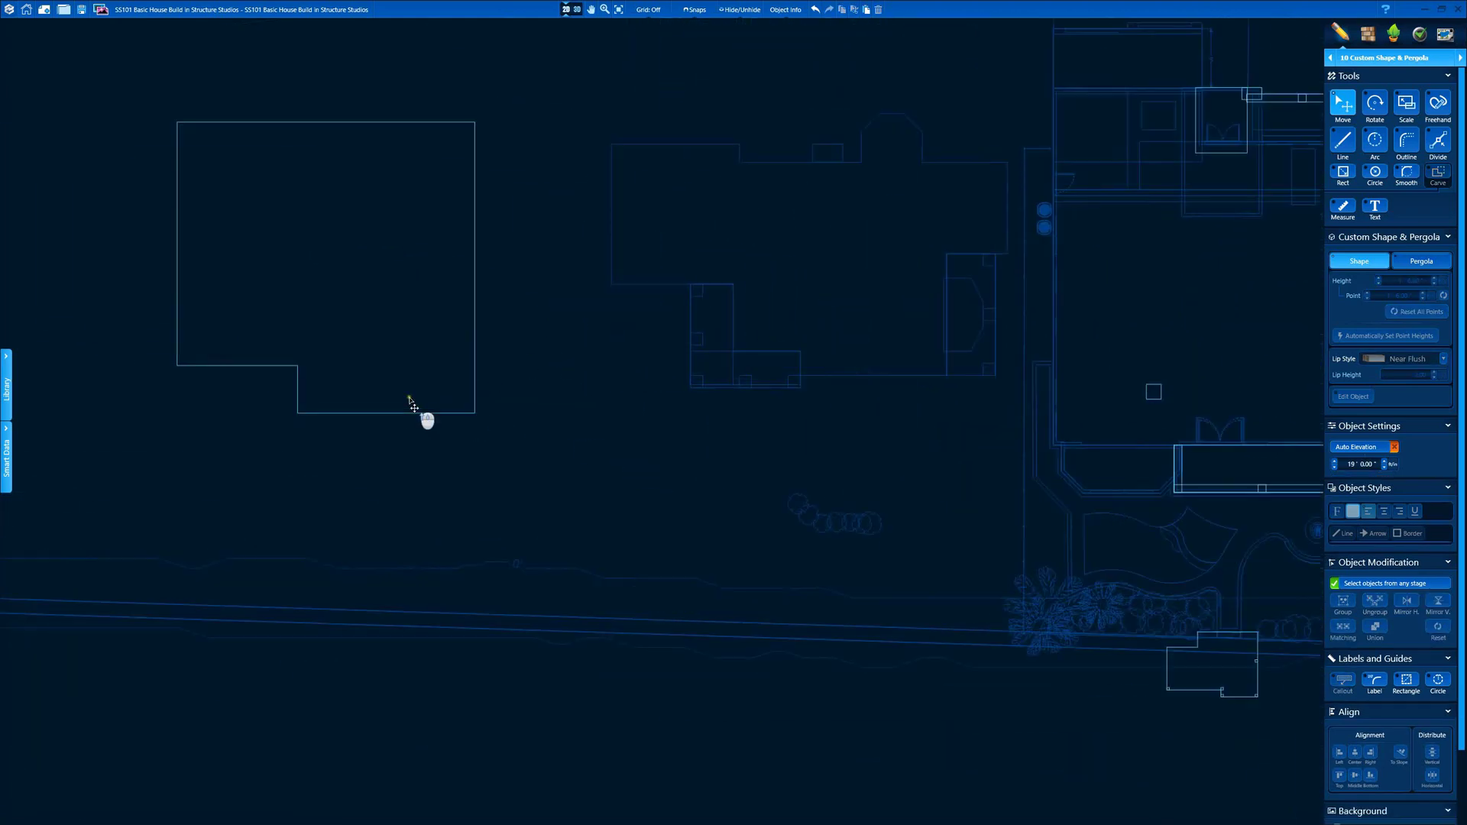
scroll(419, 417, up, 3)
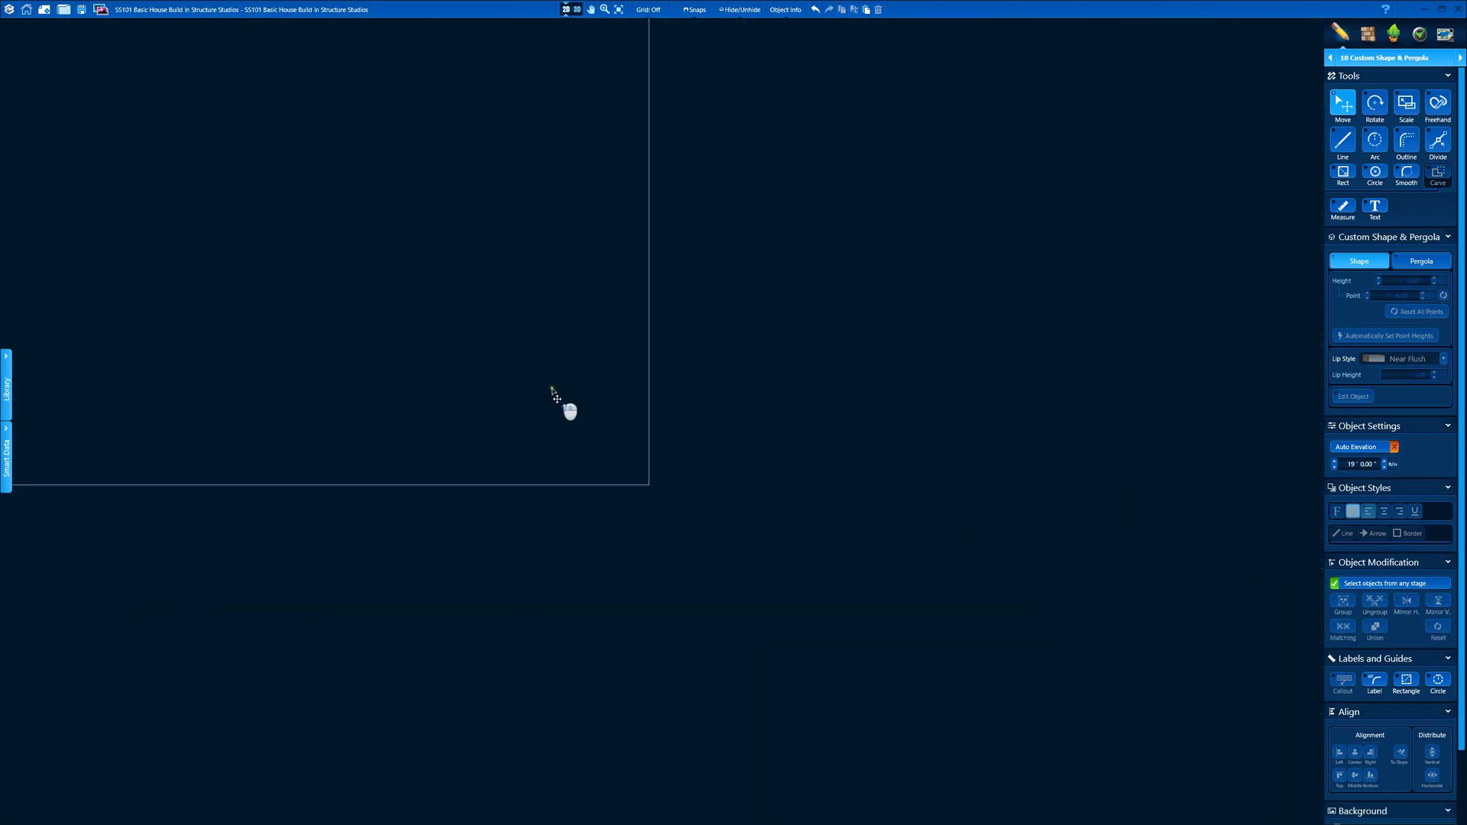
click(649, 415)
scroll(652, 415, down, 3)
middle_drag(645, 205, 626, 583)
scroll(621, 382, up, 3)
scroll(682, 358, down, 2)
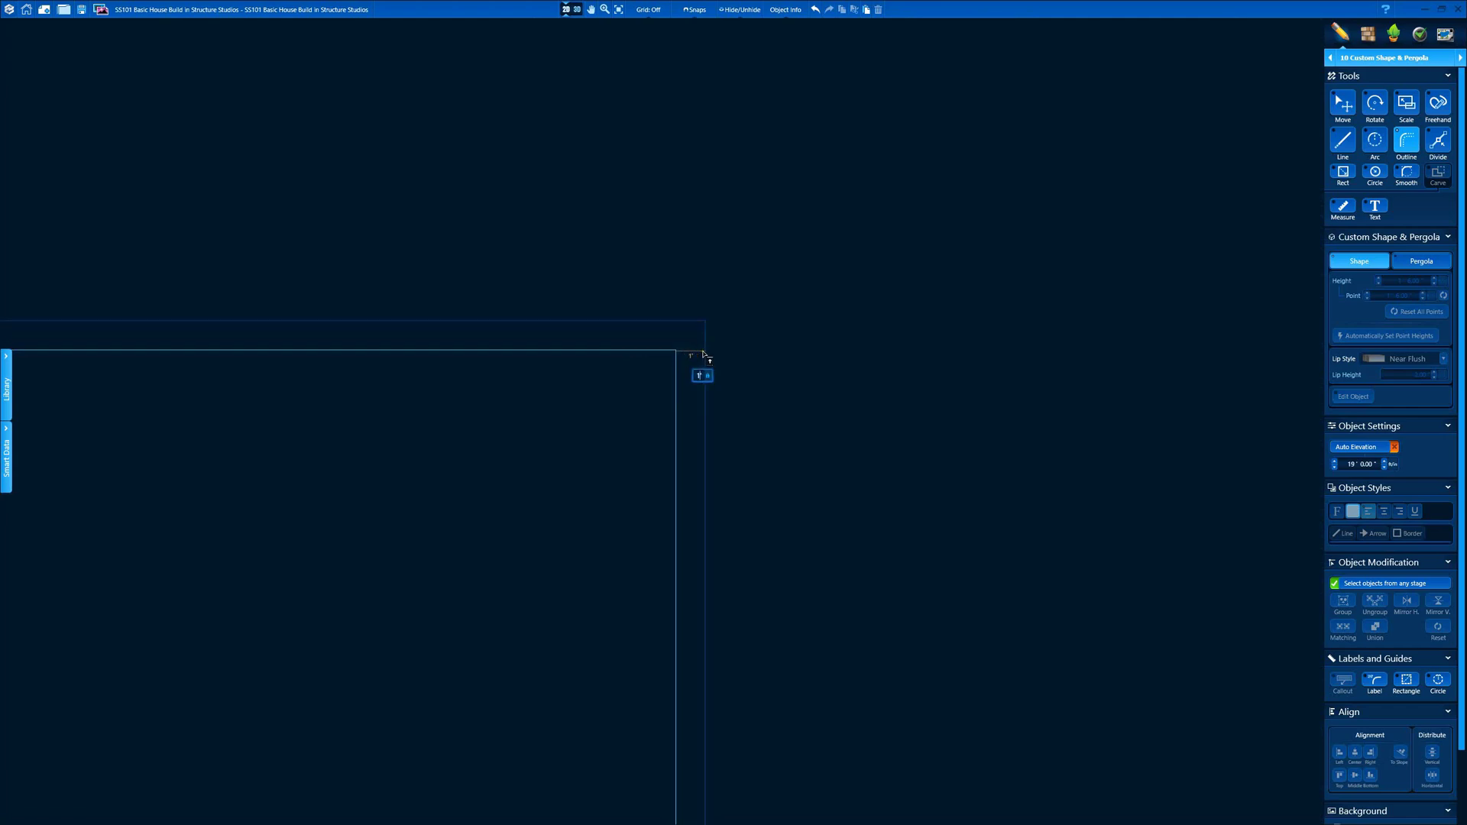
click(704, 355)
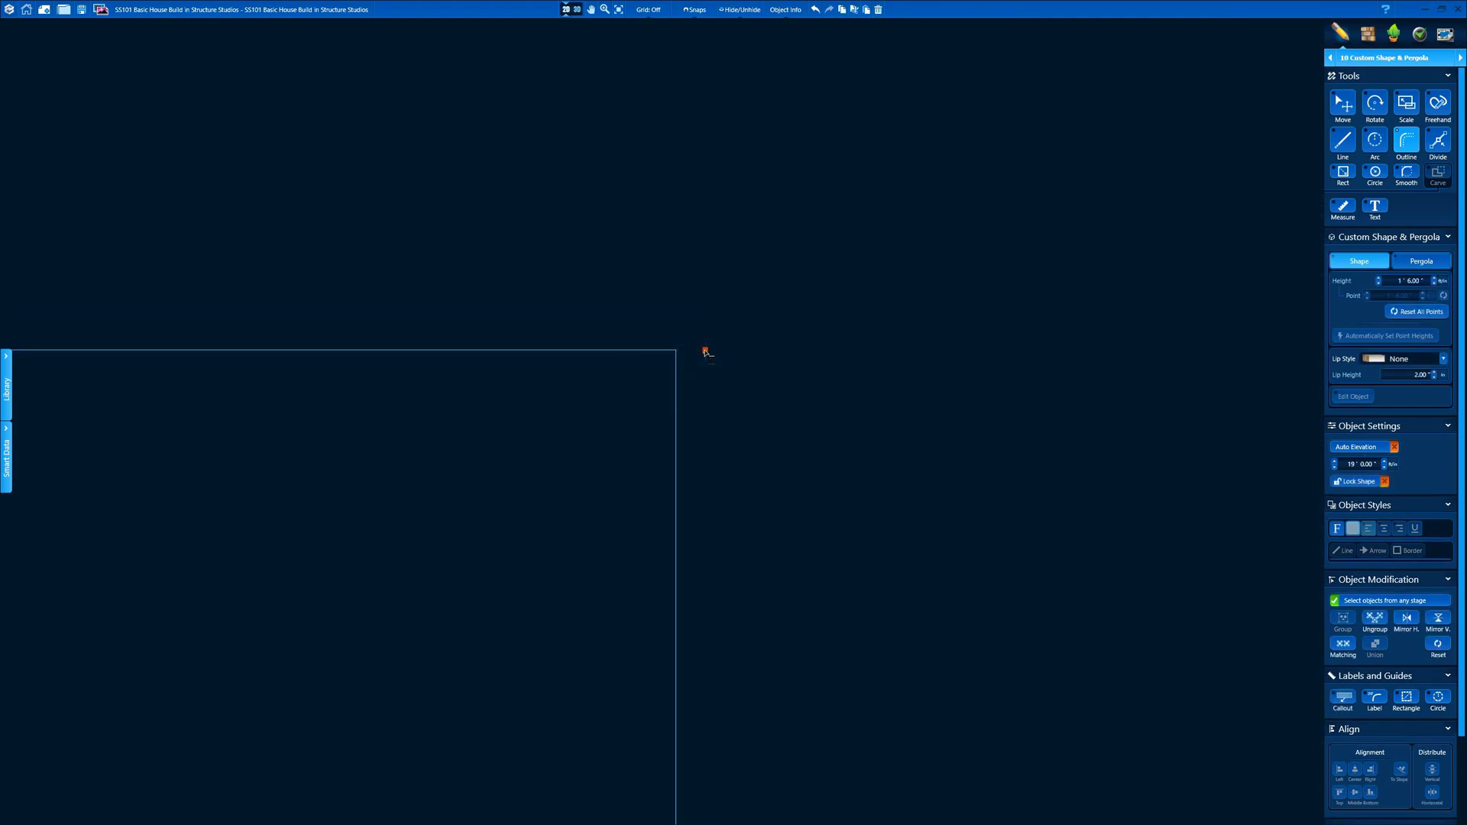
scroll(705, 533, down, 5)
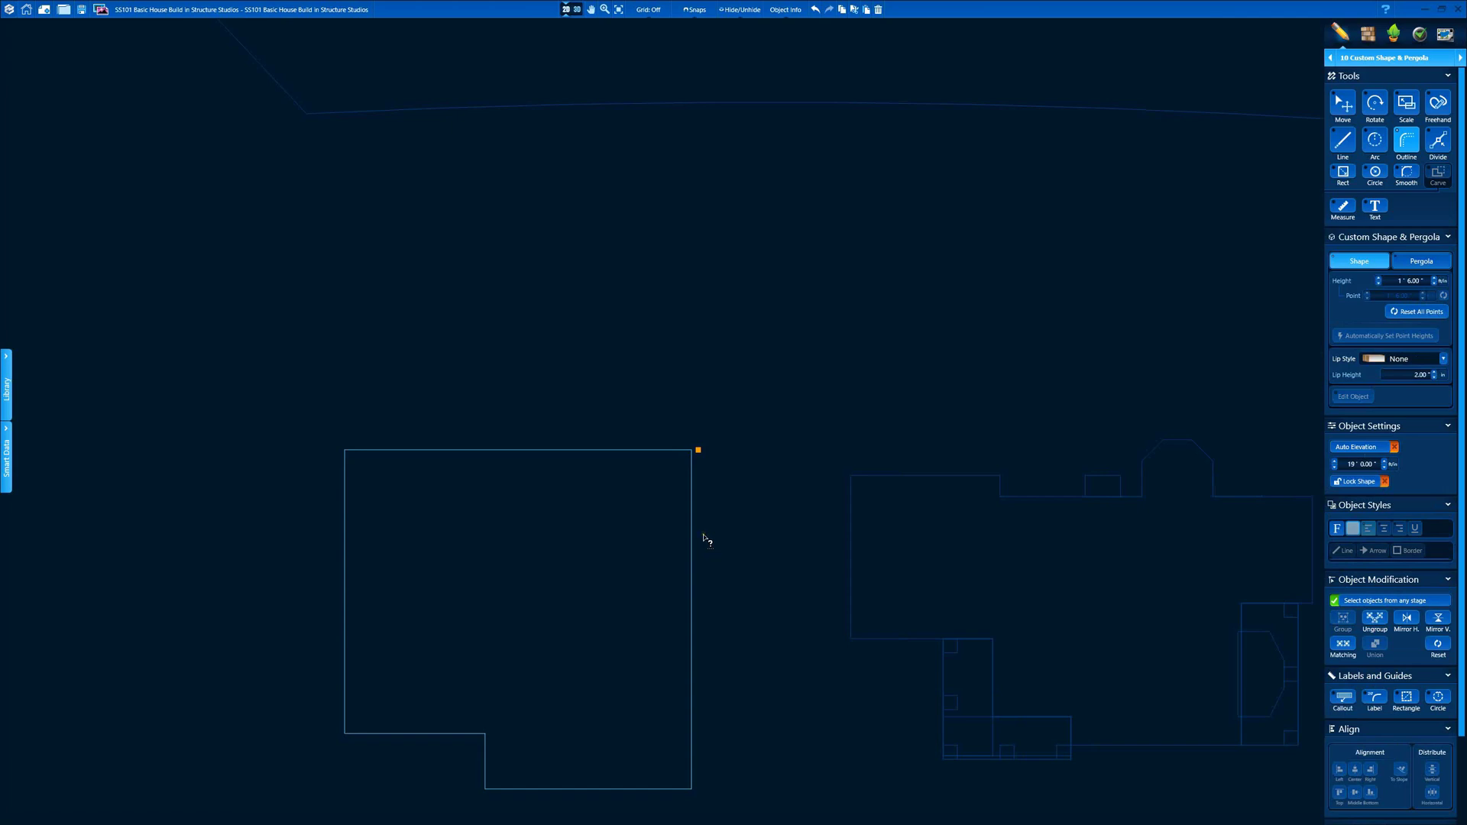
middle_drag(720, 609, 765, 432)
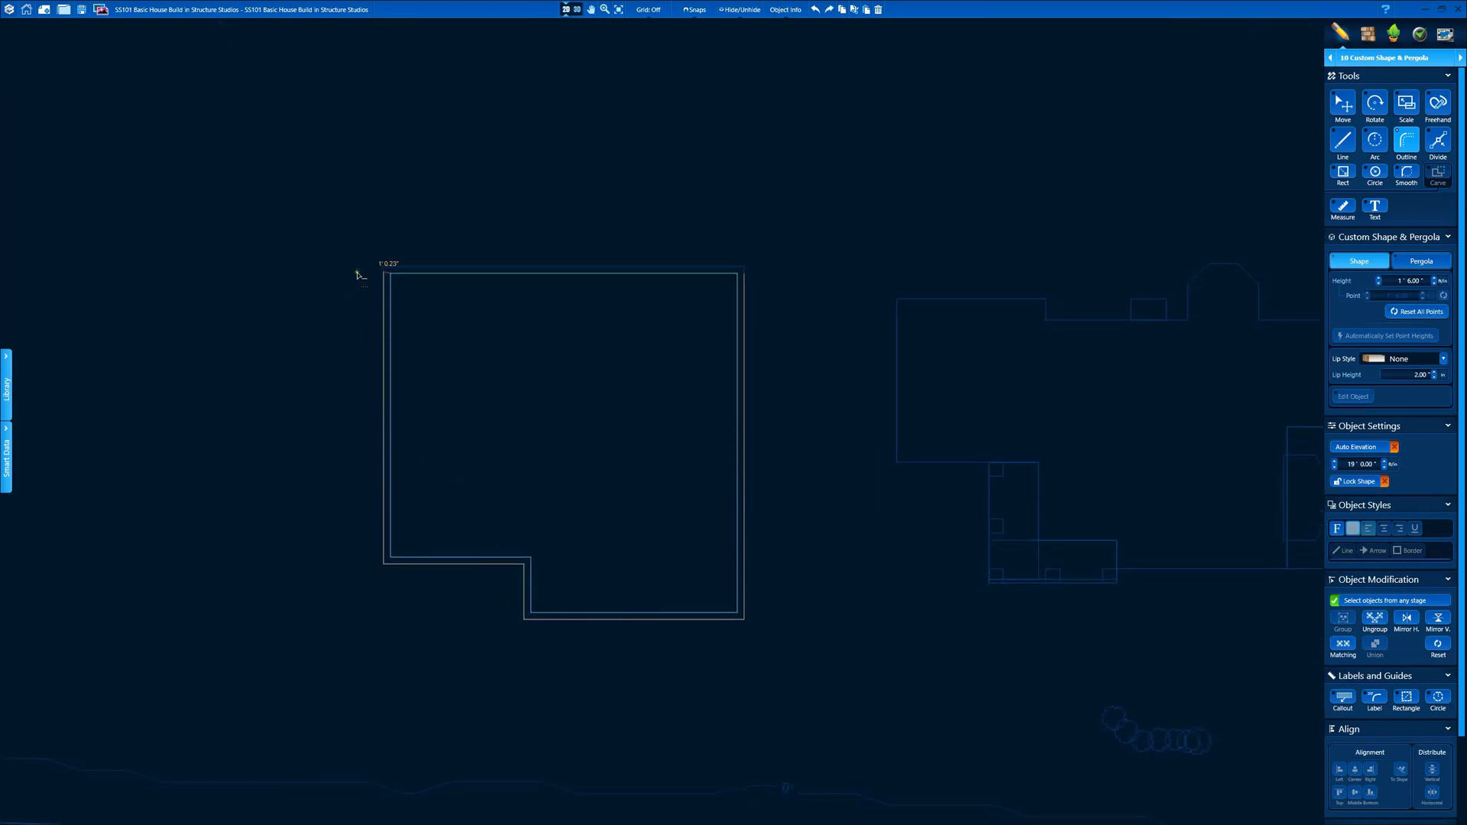
scroll(432, 342, up, 5)
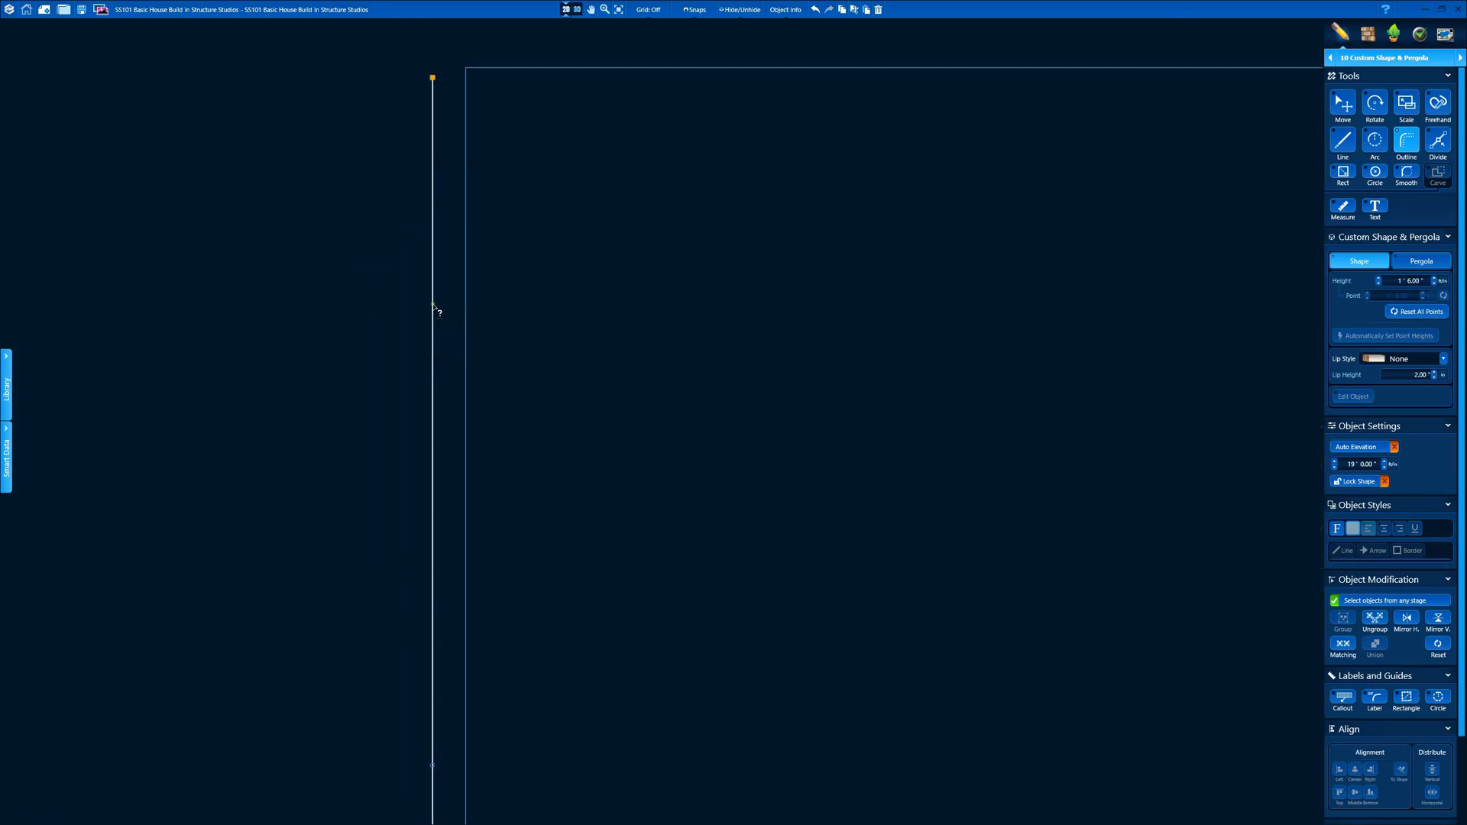
- Outline the open path outward into a narrow gutter strip, 5" high with a custom Inclined lip profile
drag(434, 306, 421, 310)
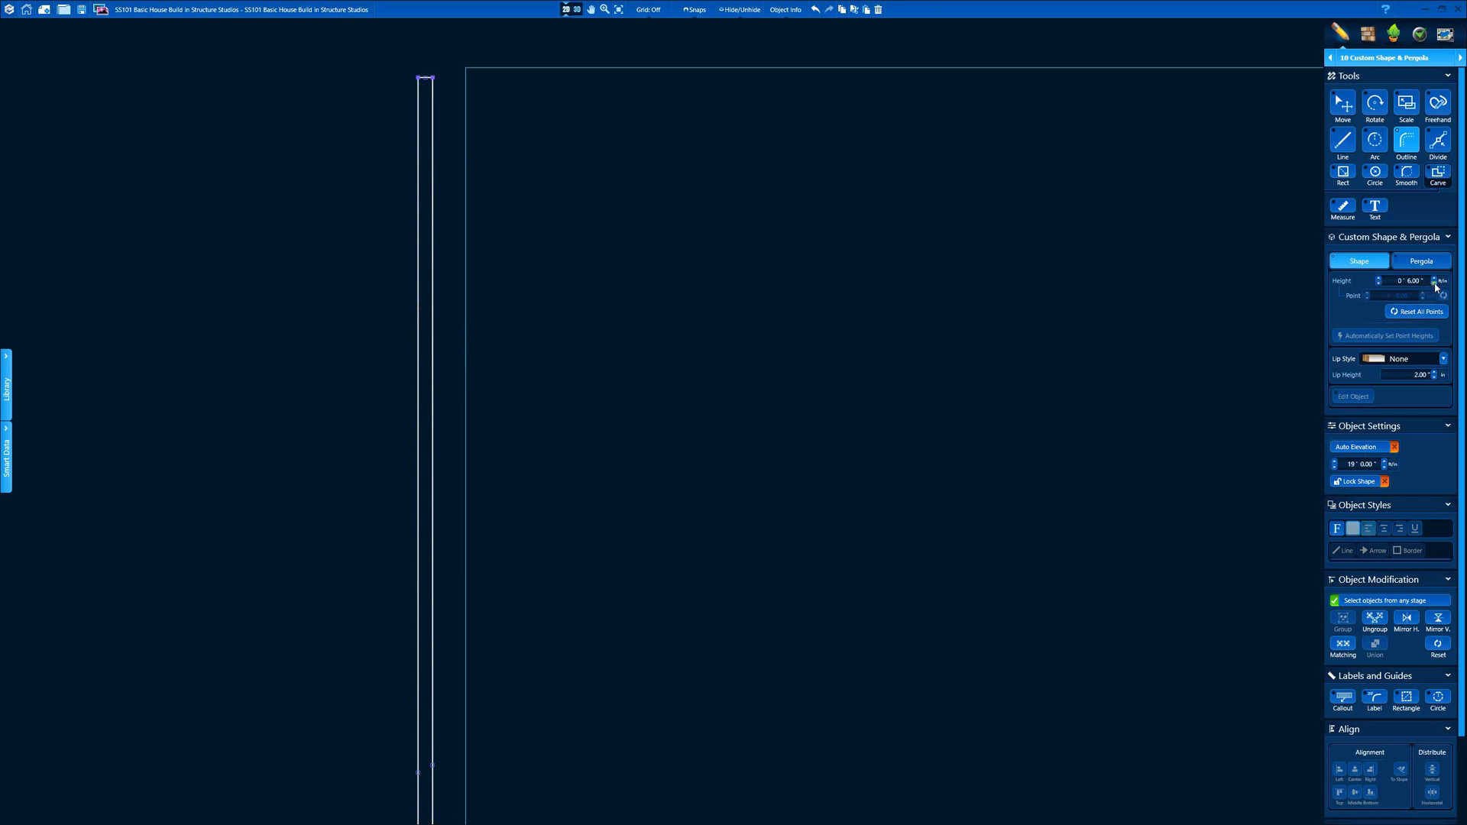
click(1413, 359)
click(1411, 449)
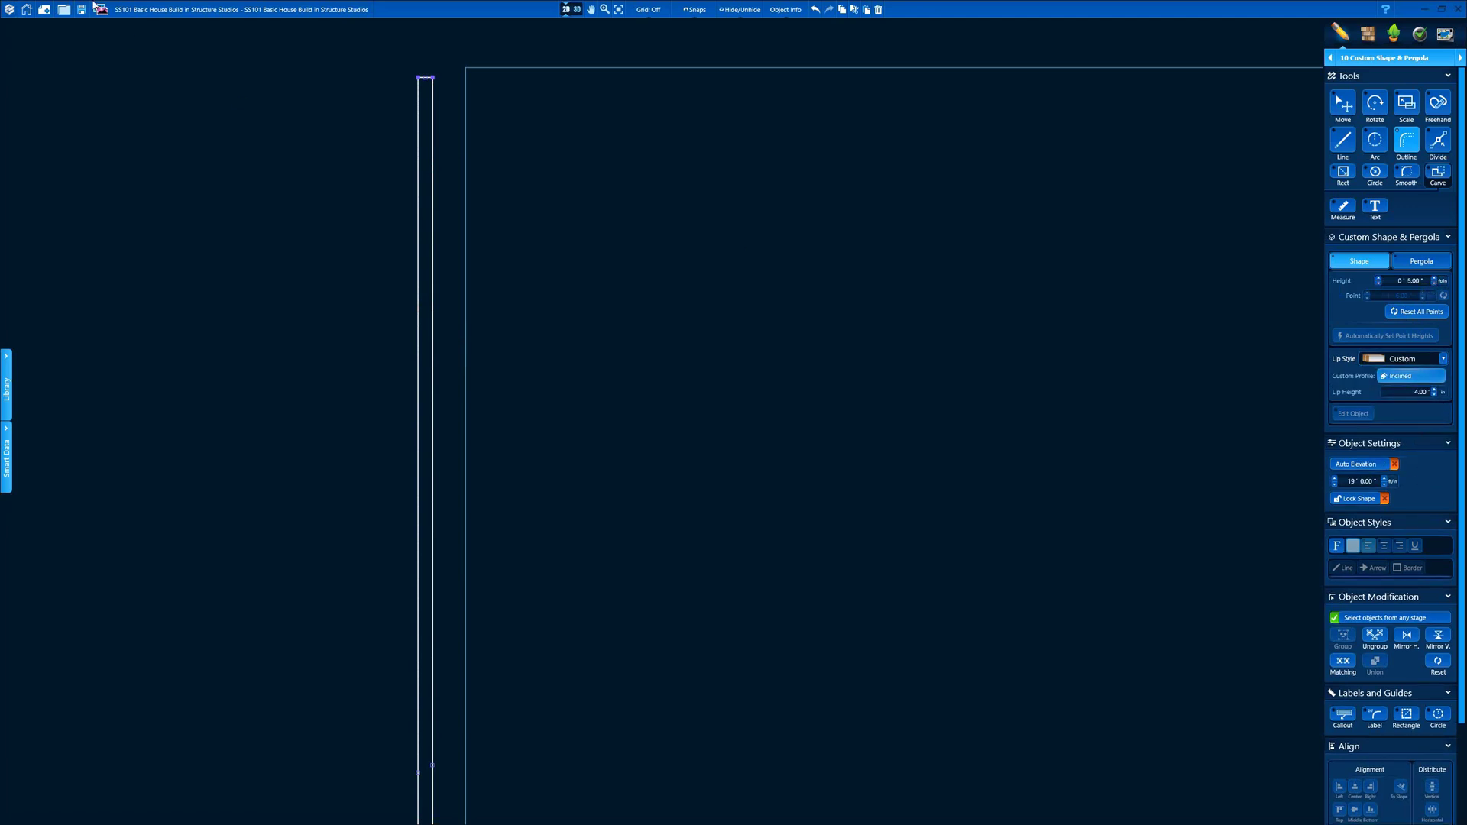
- Move the gutter strip from the copied roof outline onto the main house's roof in the 3D view
scroll(537, 262, down, 6)
scroll(700, 419, up, 3)
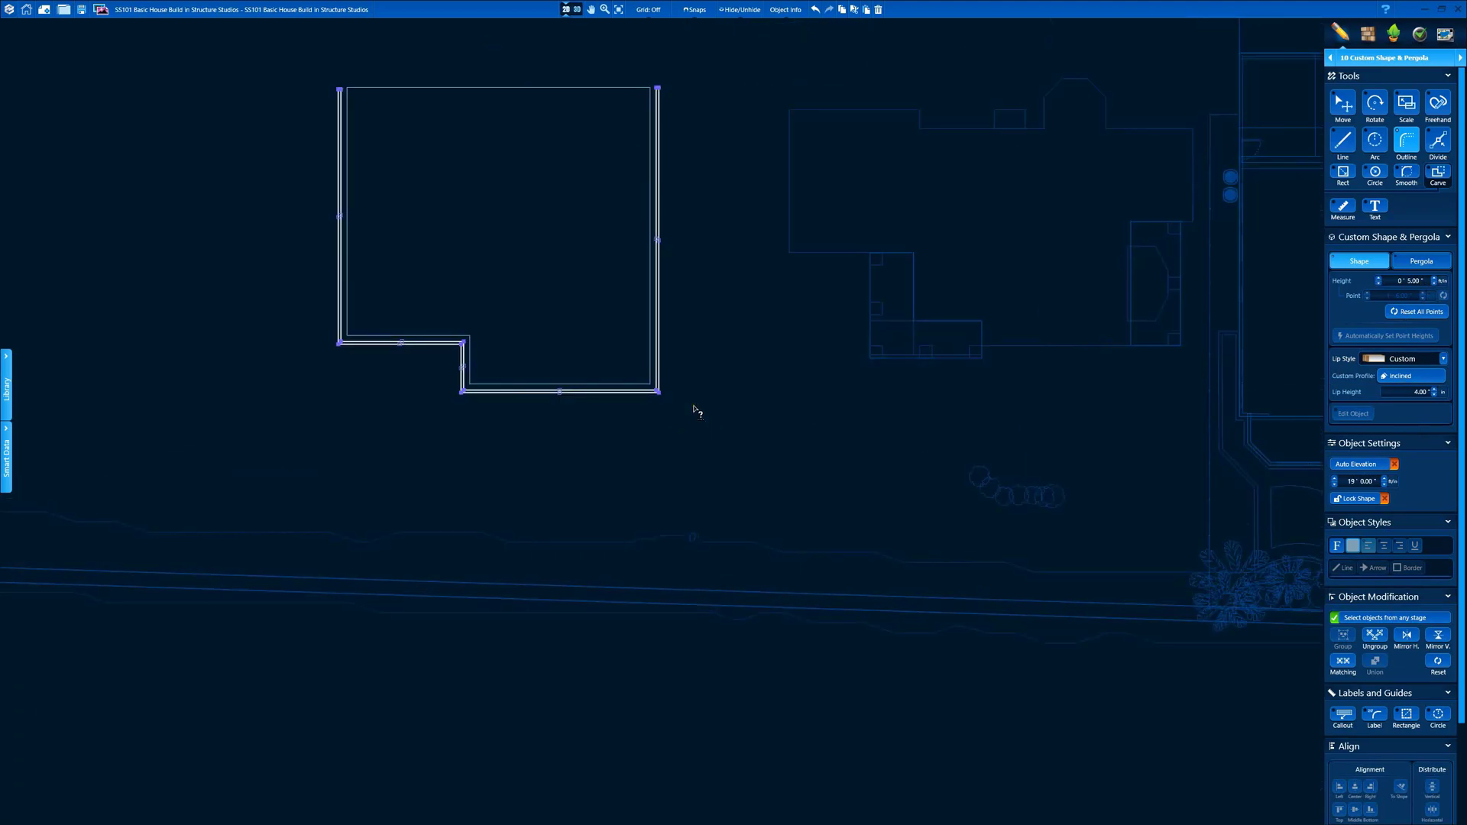
middle_drag(617, 426, 470, 476)
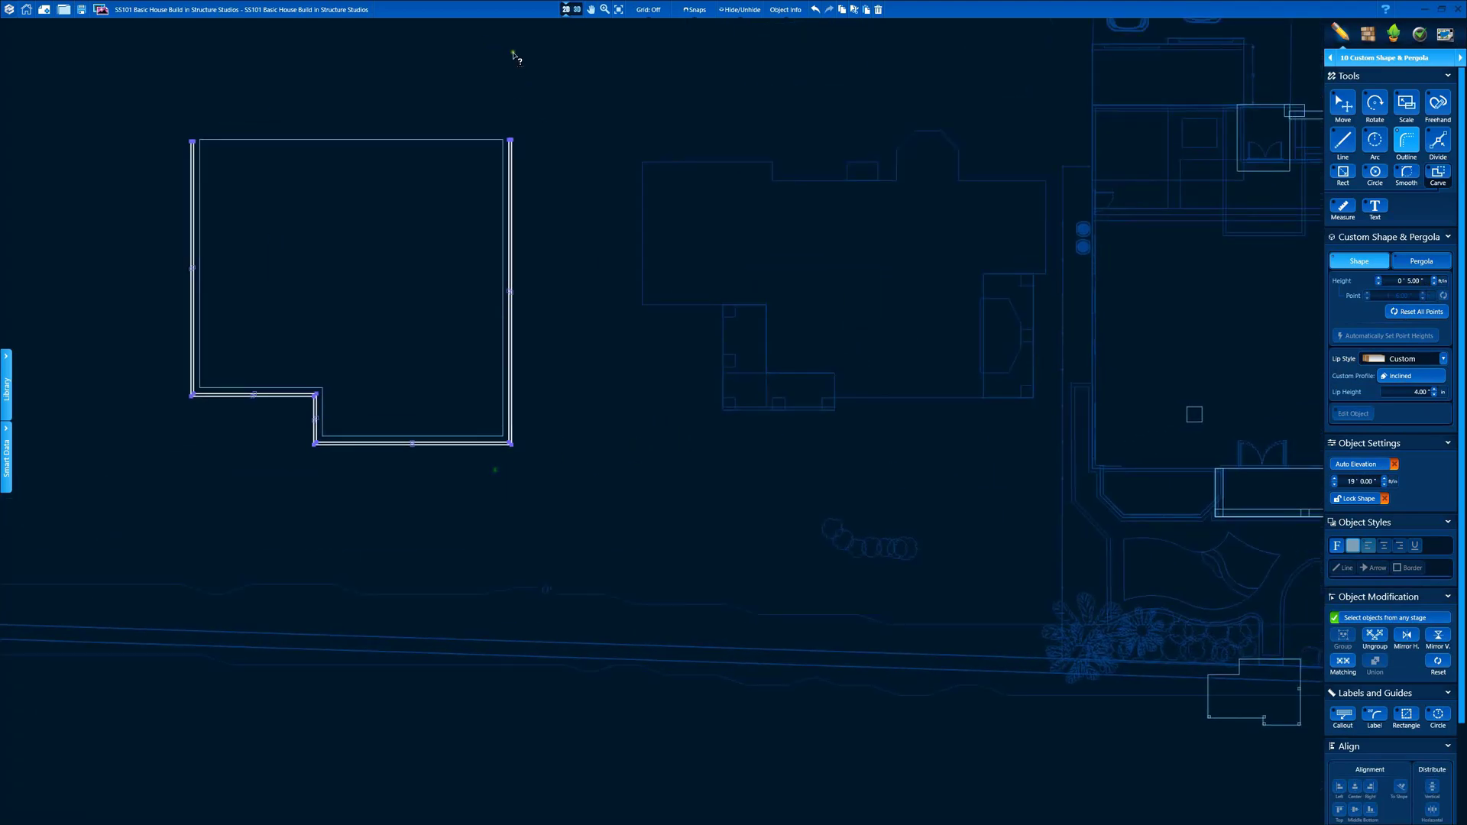
click(576, 11)
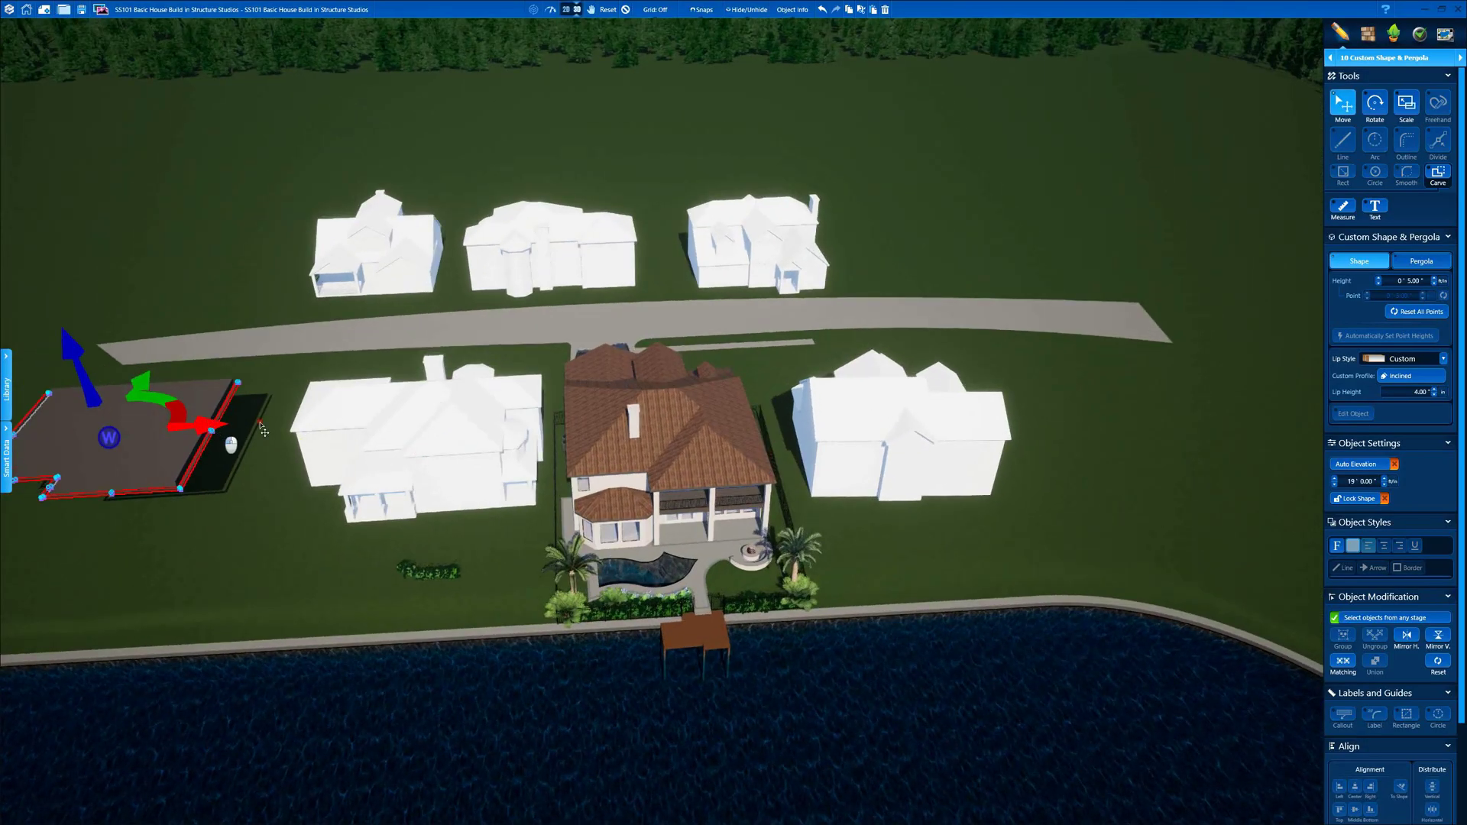
drag(259, 426, 739, 446)
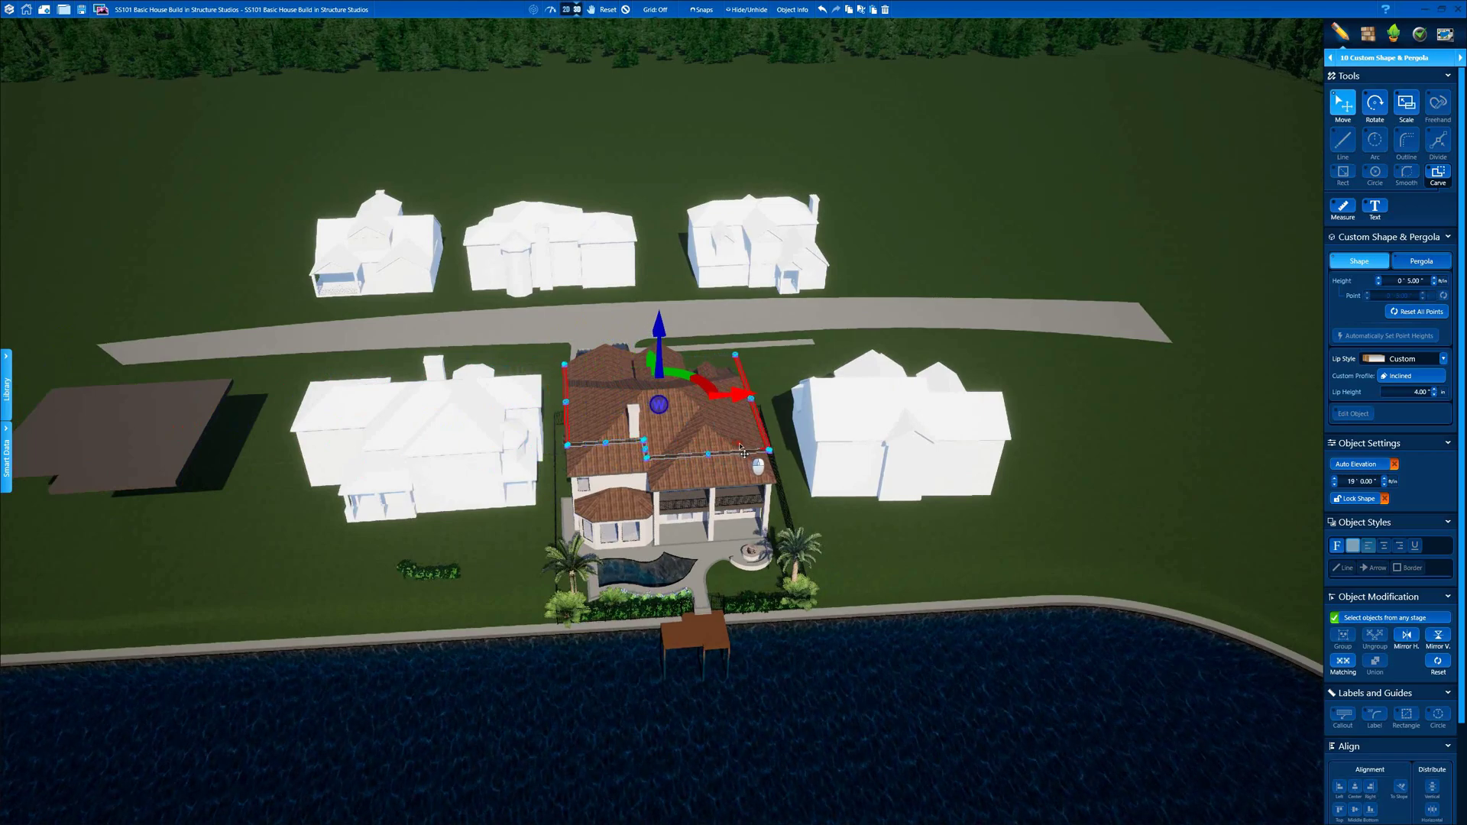
- Lower the gutter to an elevation of 16' 7" so it sits along the main roof's eaves
scroll(655, 399, up, 3)
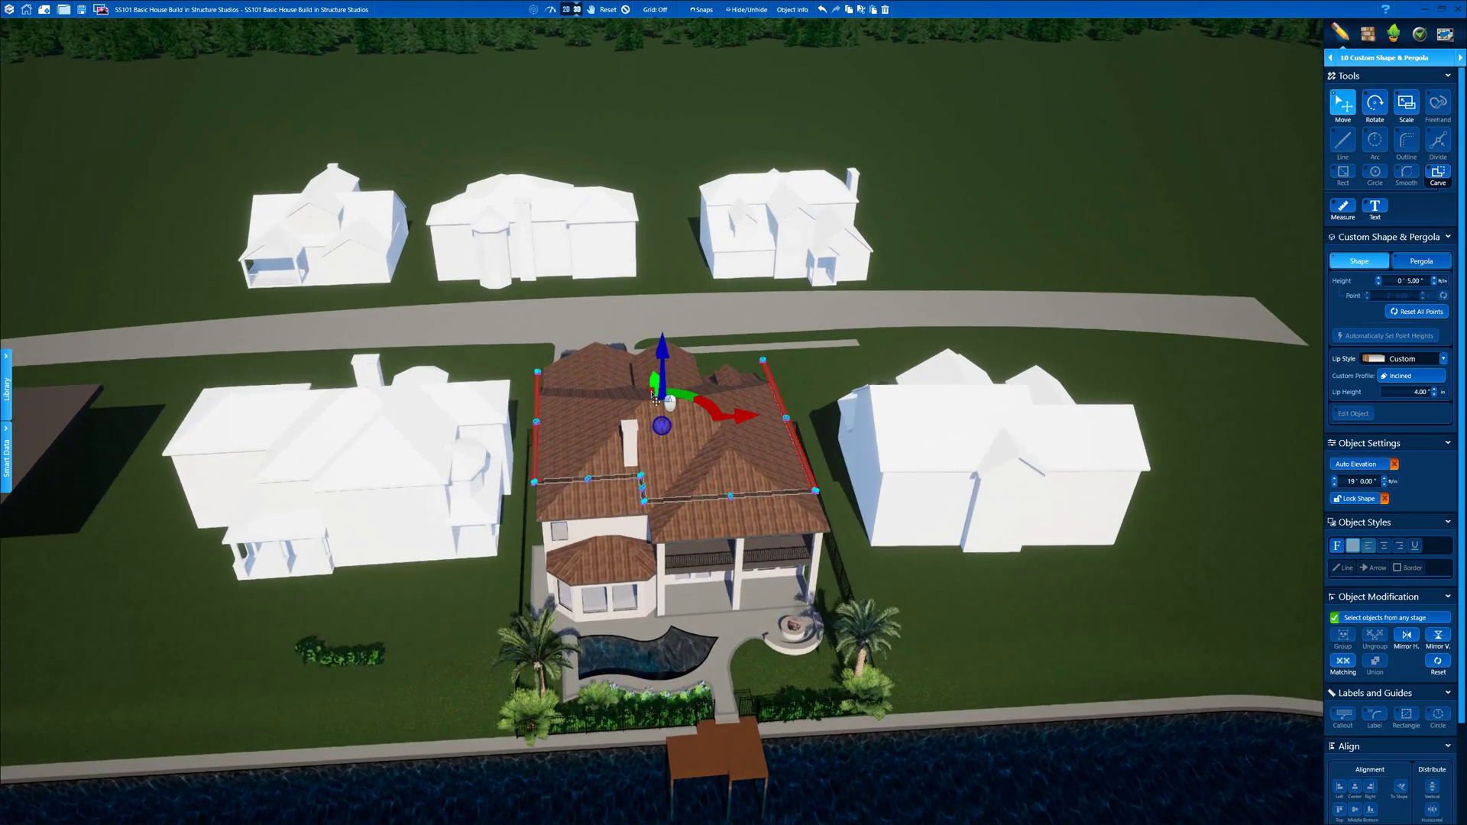
scroll(655, 399, up, 3)
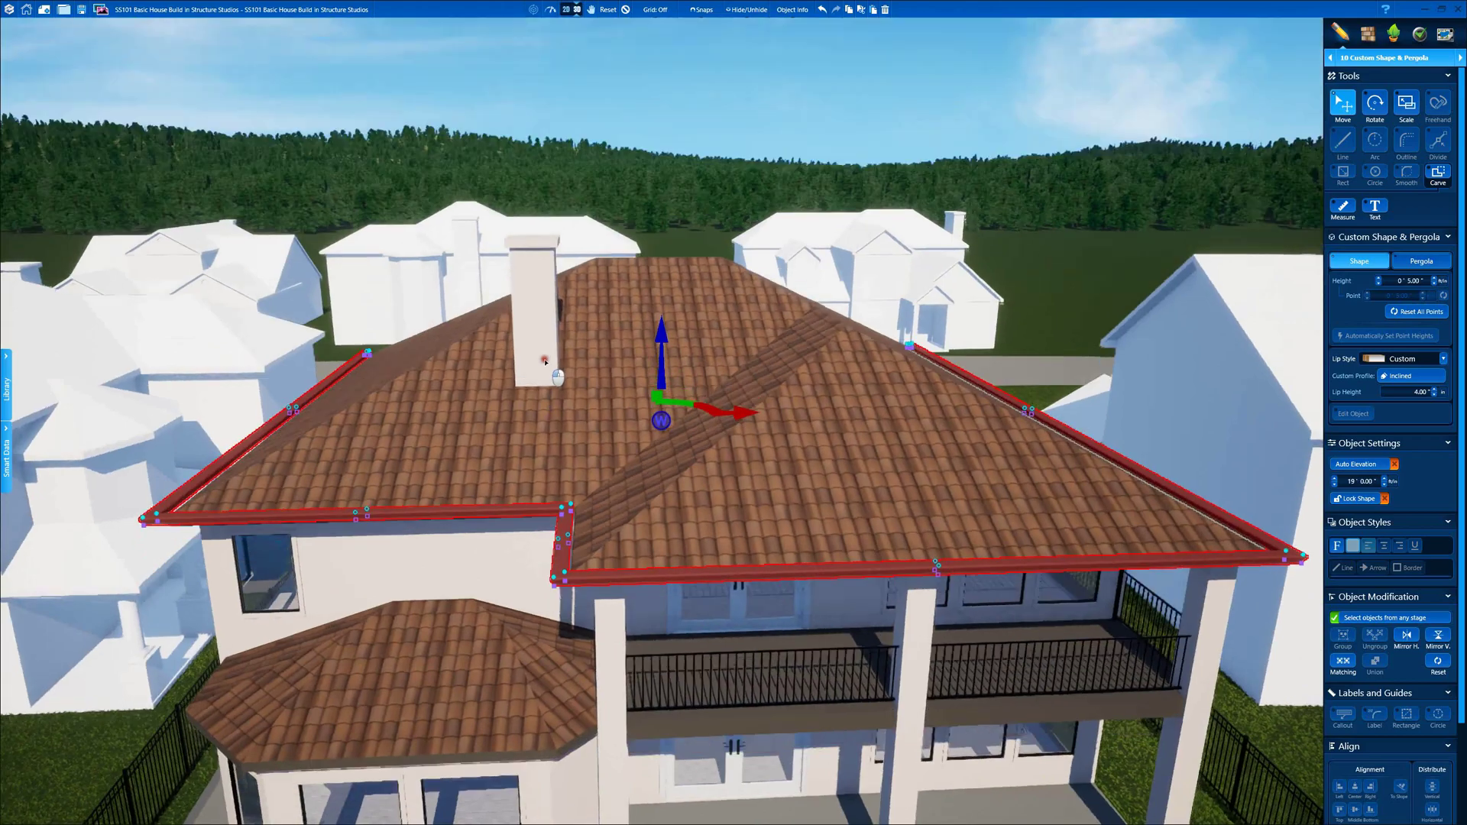
drag(545, 361, 542, 324)
scroll(672, 337, up, 3)
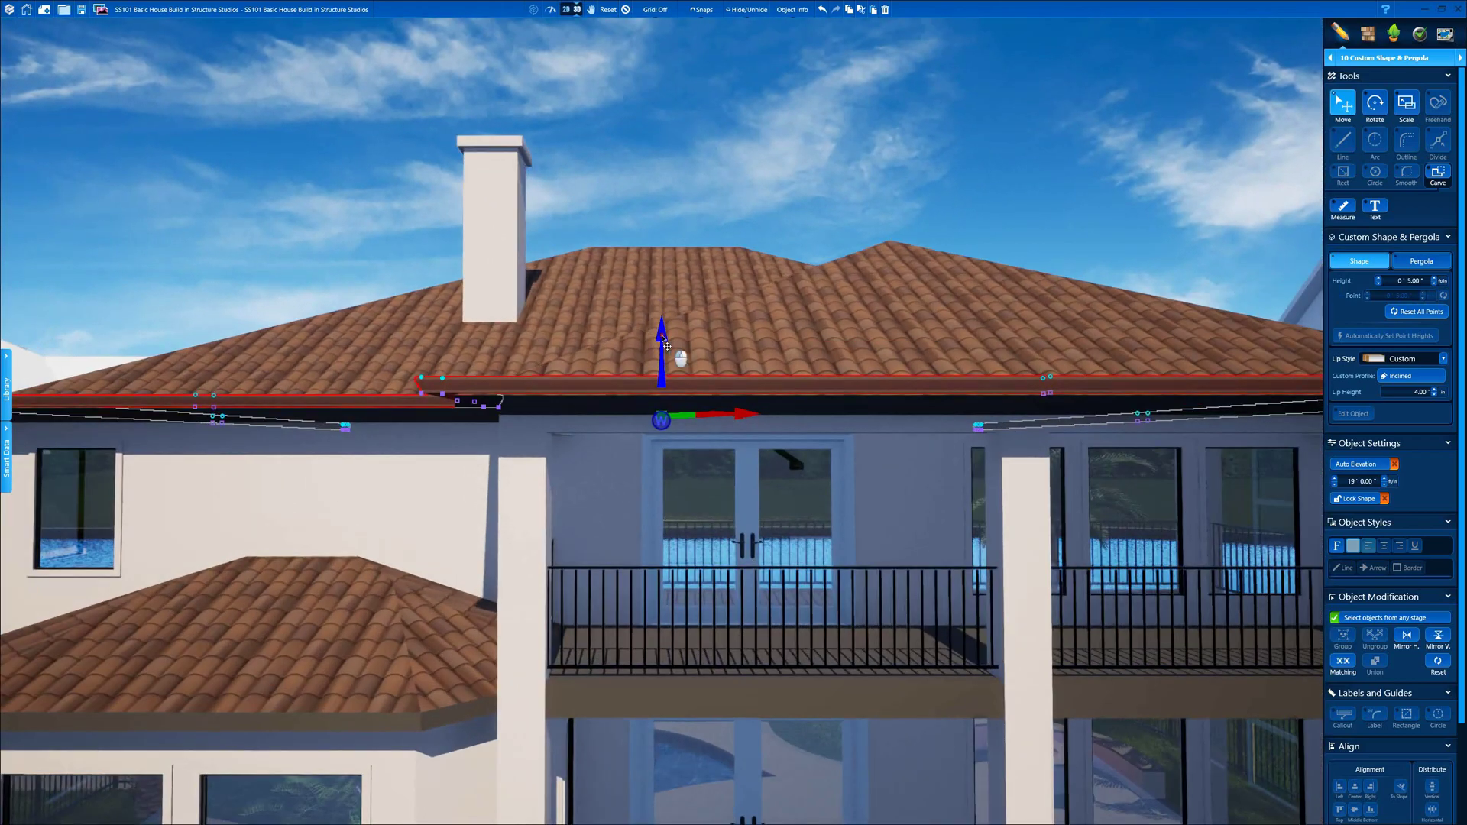
mouse_move(666, 346)
mouse_down()
mouse_move(668, 360)
mouse_move(666, 345)
mouse_up()
drag(753, 297, 757, 326)
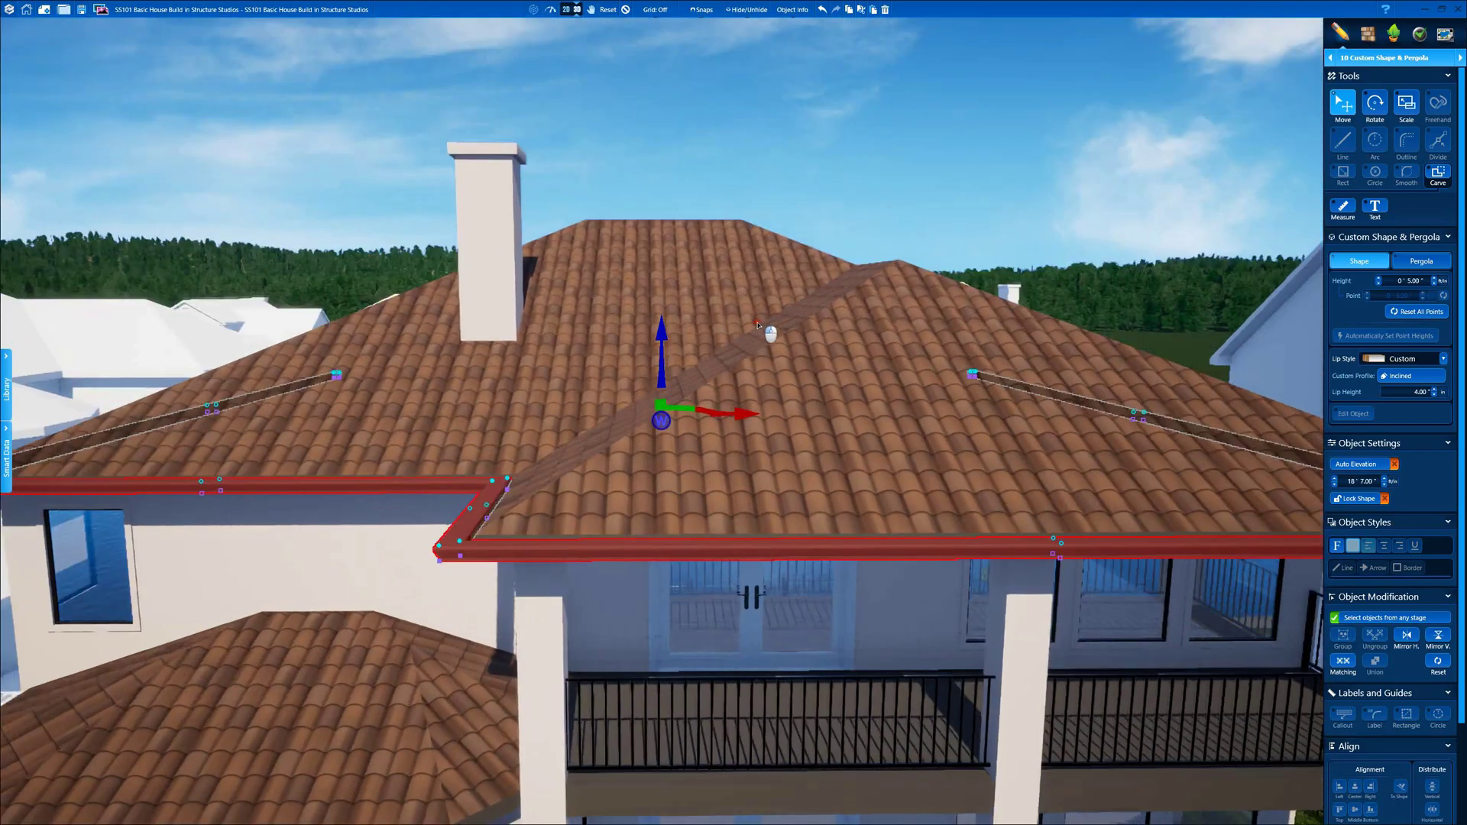
mouse_move(758, 325)
right_down()
mouse_move(741, 351)
mouse_move(715, 337)
mouse_move(727, 313)
mouse_move(780, 305)
right_up()
- Set the plan grid to 1 in. and shift the gutter slightly to align it with the main roof's edges
click(566, 10)
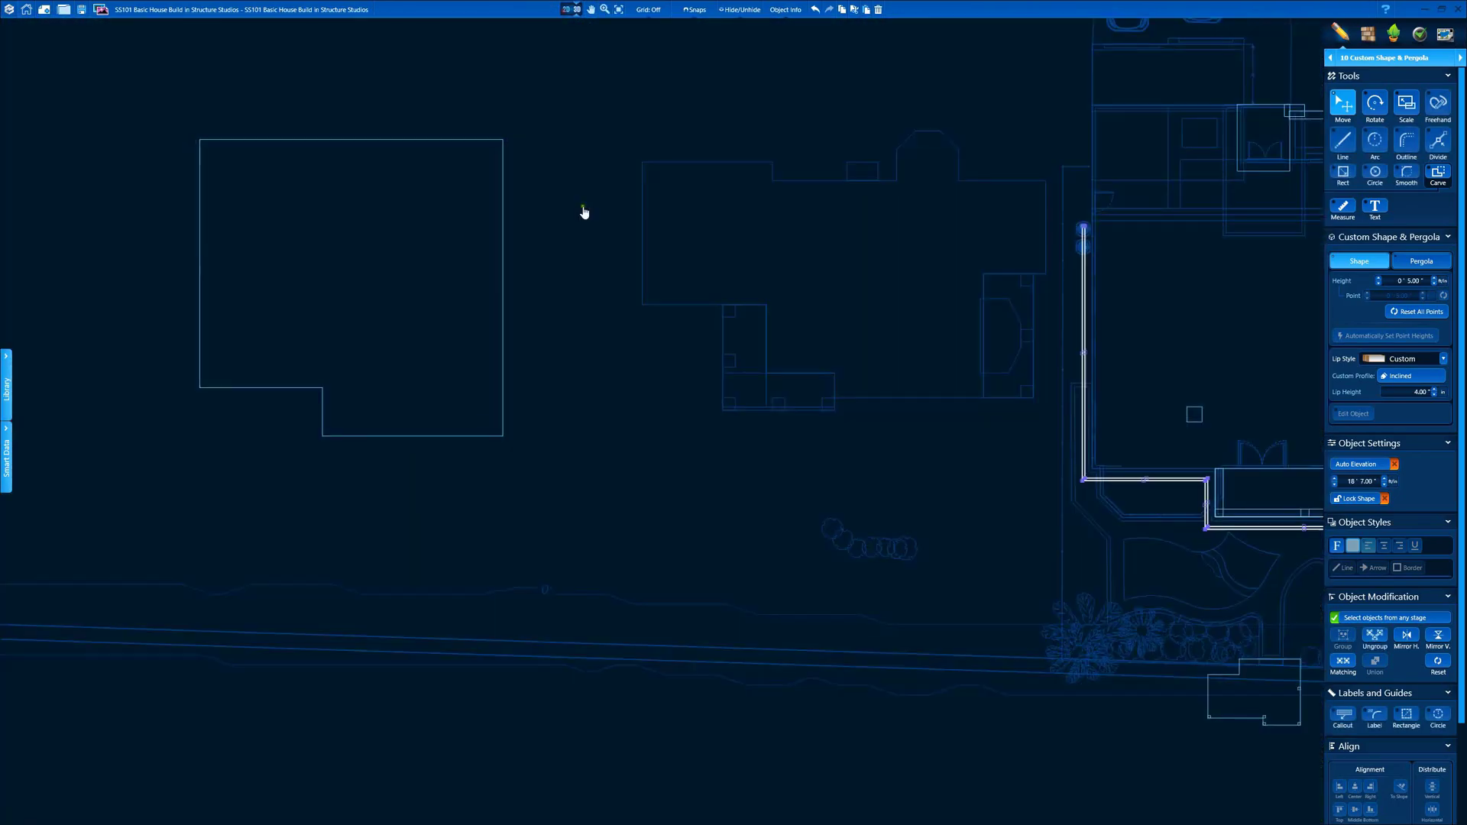
click(677, 11)
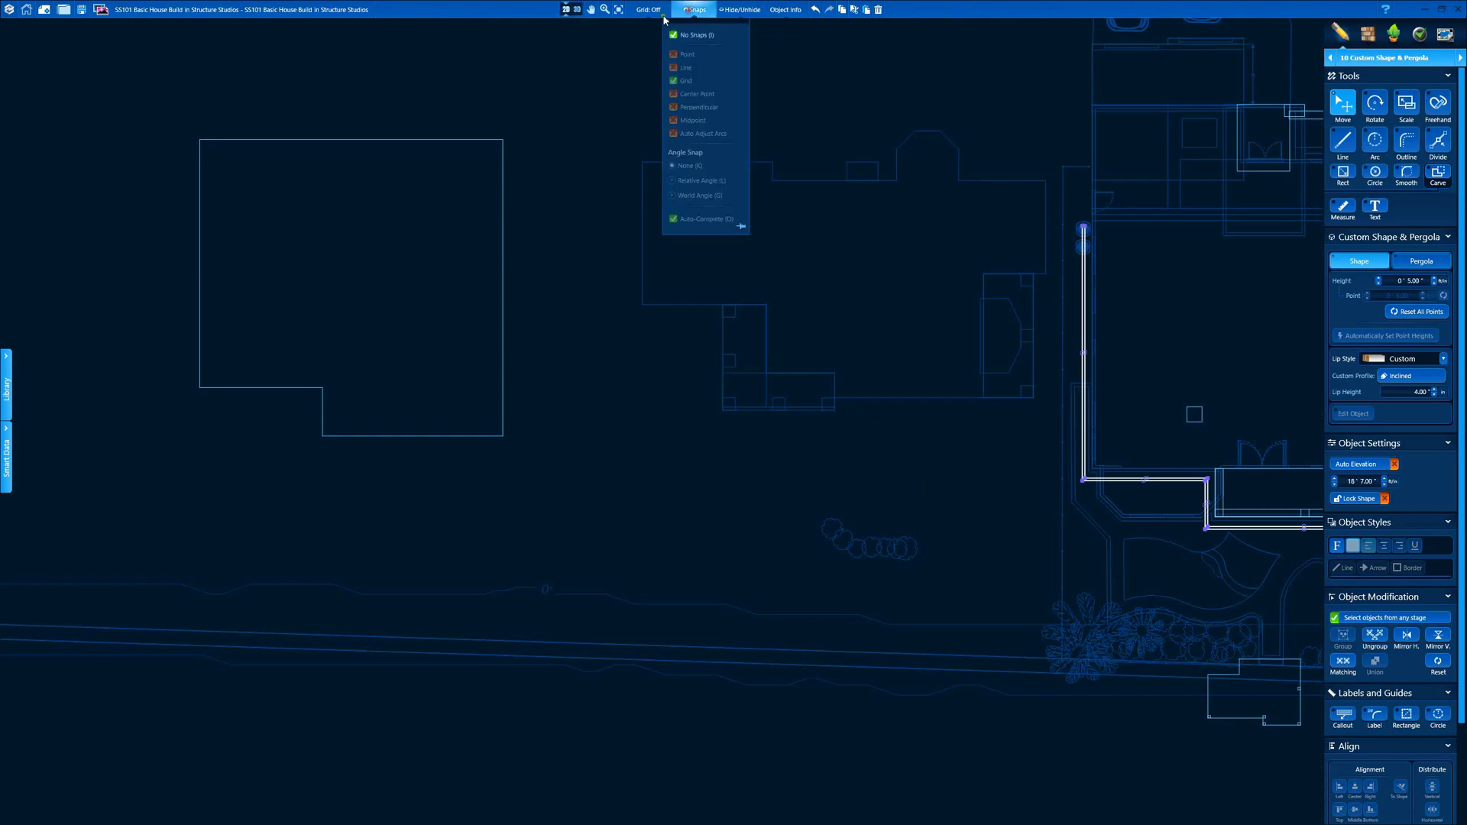
click(648, 10)
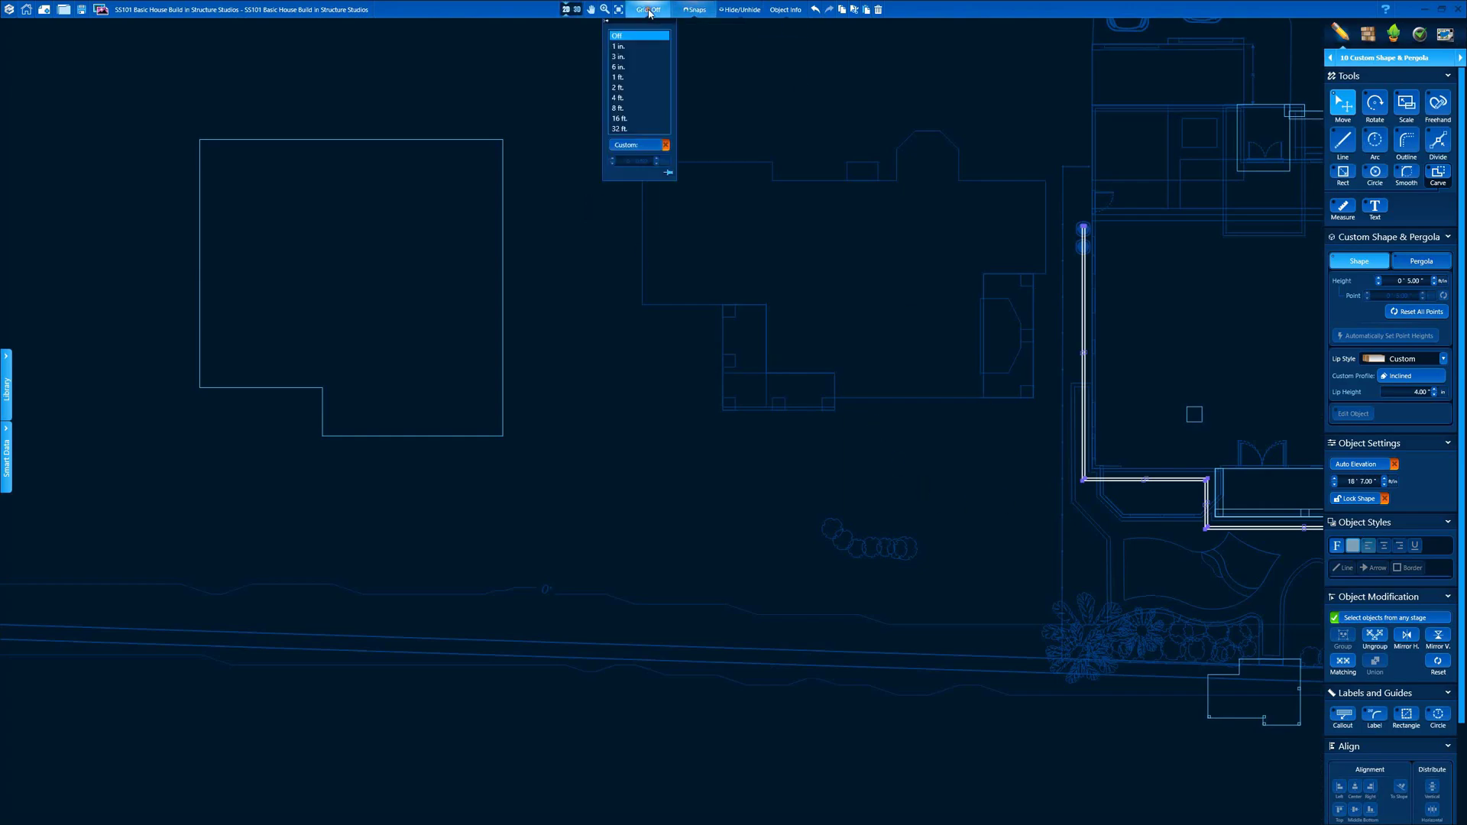
click(633, 43)
middle_drag(887, 250, 429, 126)
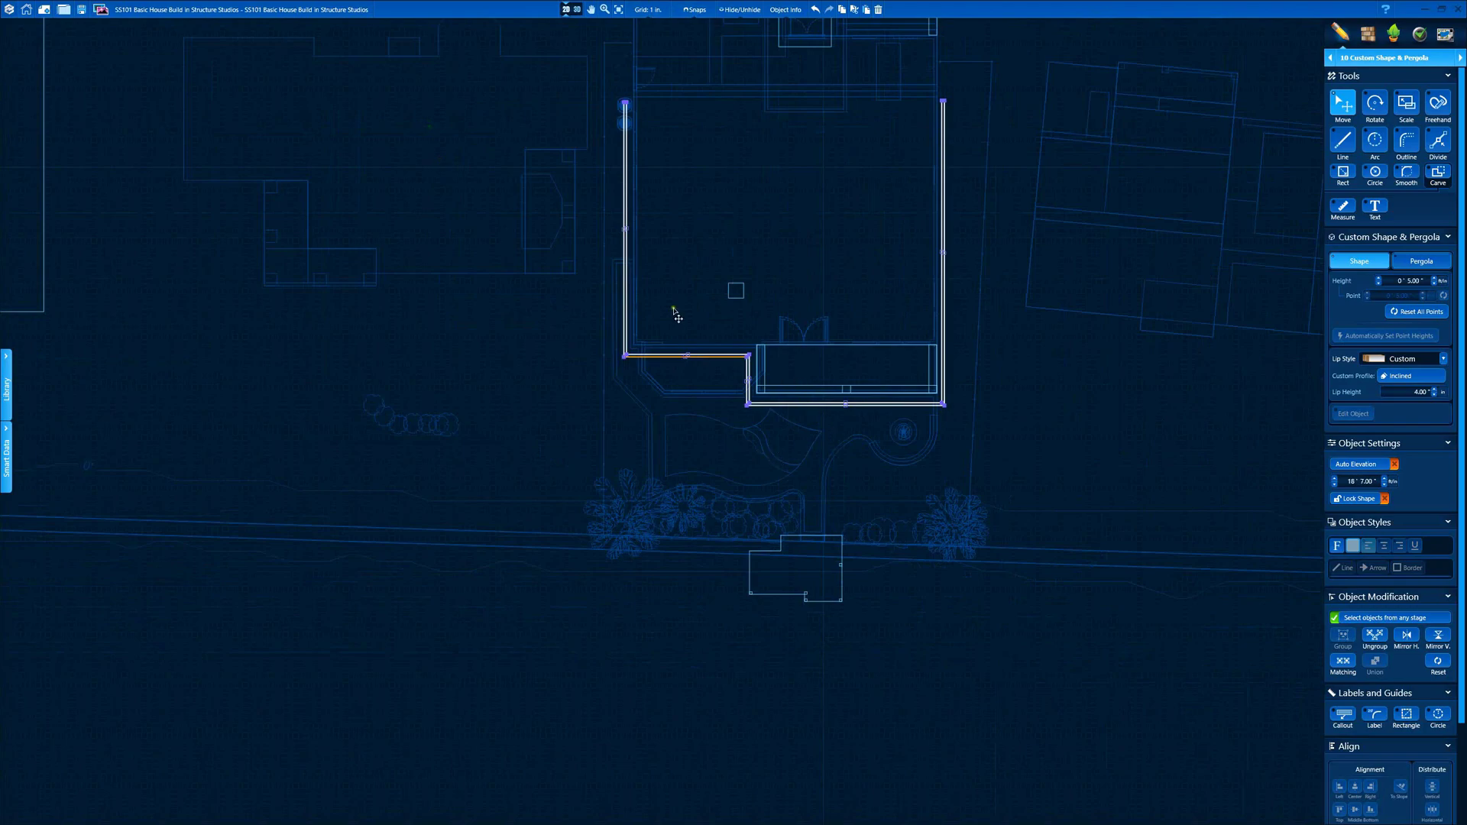
scroll(649, 176, up, 8)
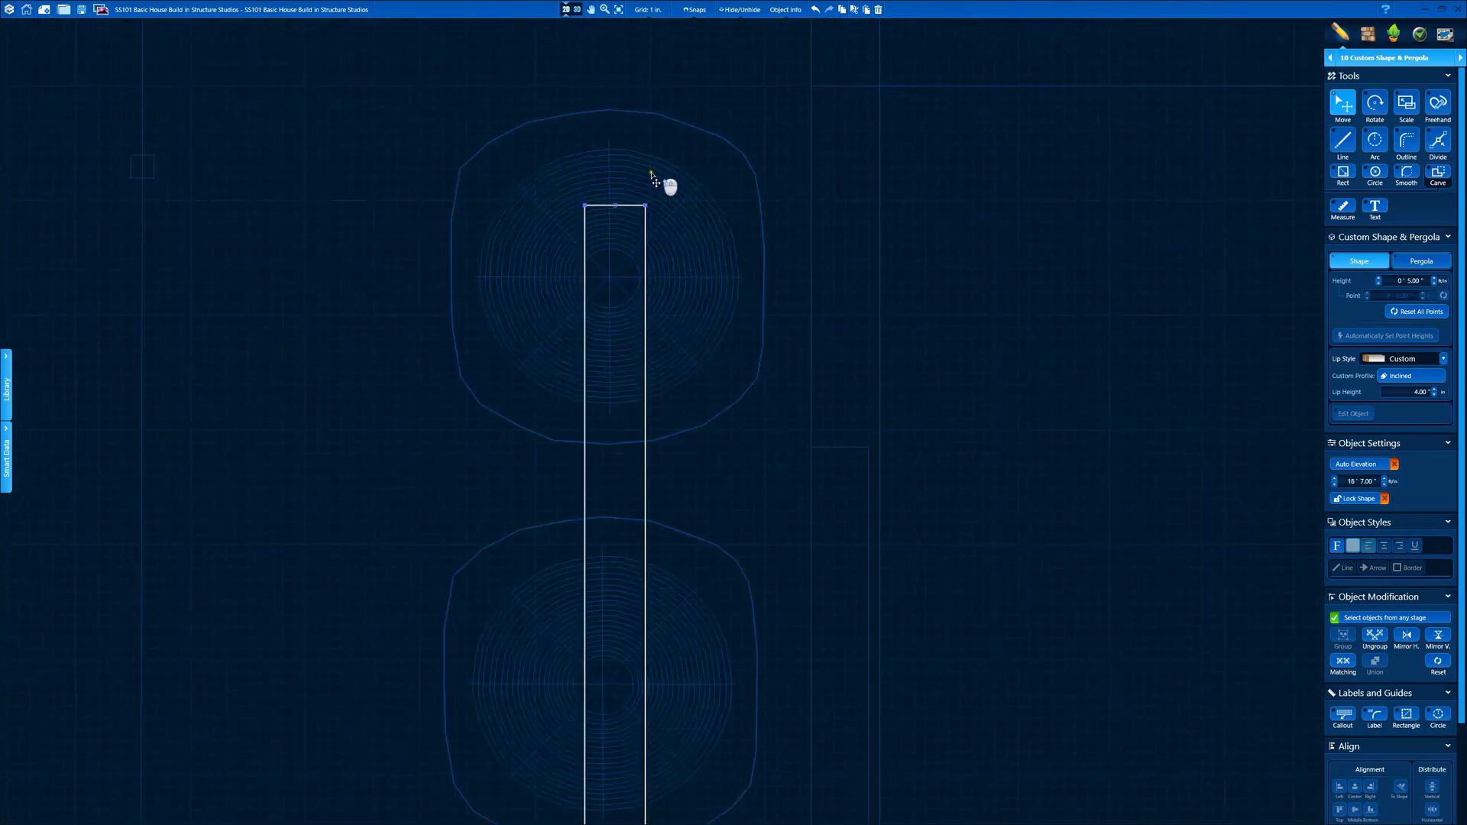
scroll(651, 174, up, 4)
middle_drag(651, 174, 651, 280)
drag(635, 374, 648, 366)
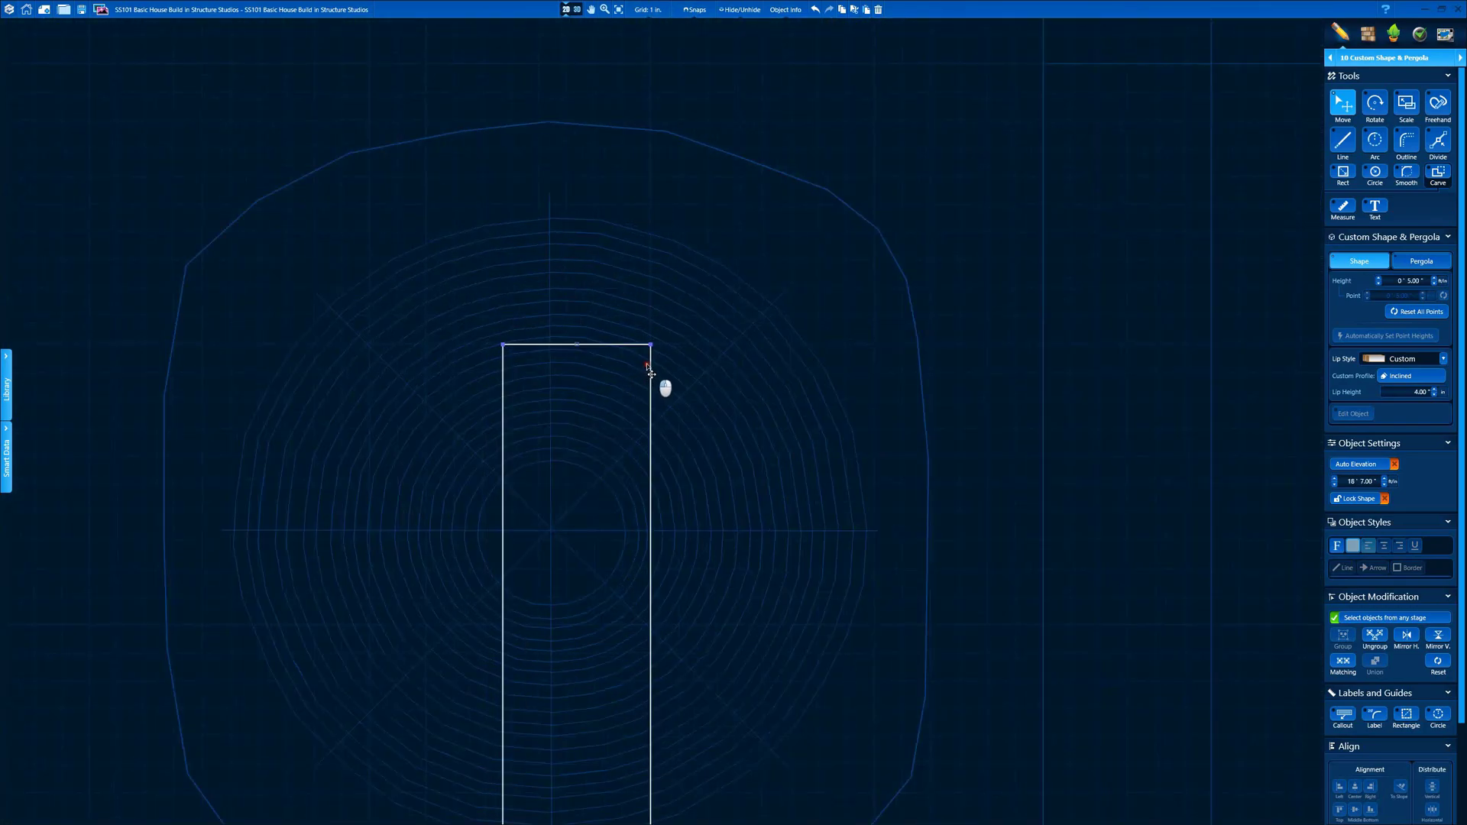
- Inspect the gutter's fit along the main roof in 3D, clear the selection, and view the whole house from above
scroll(648, 367, down, 5)
click(576, 9)
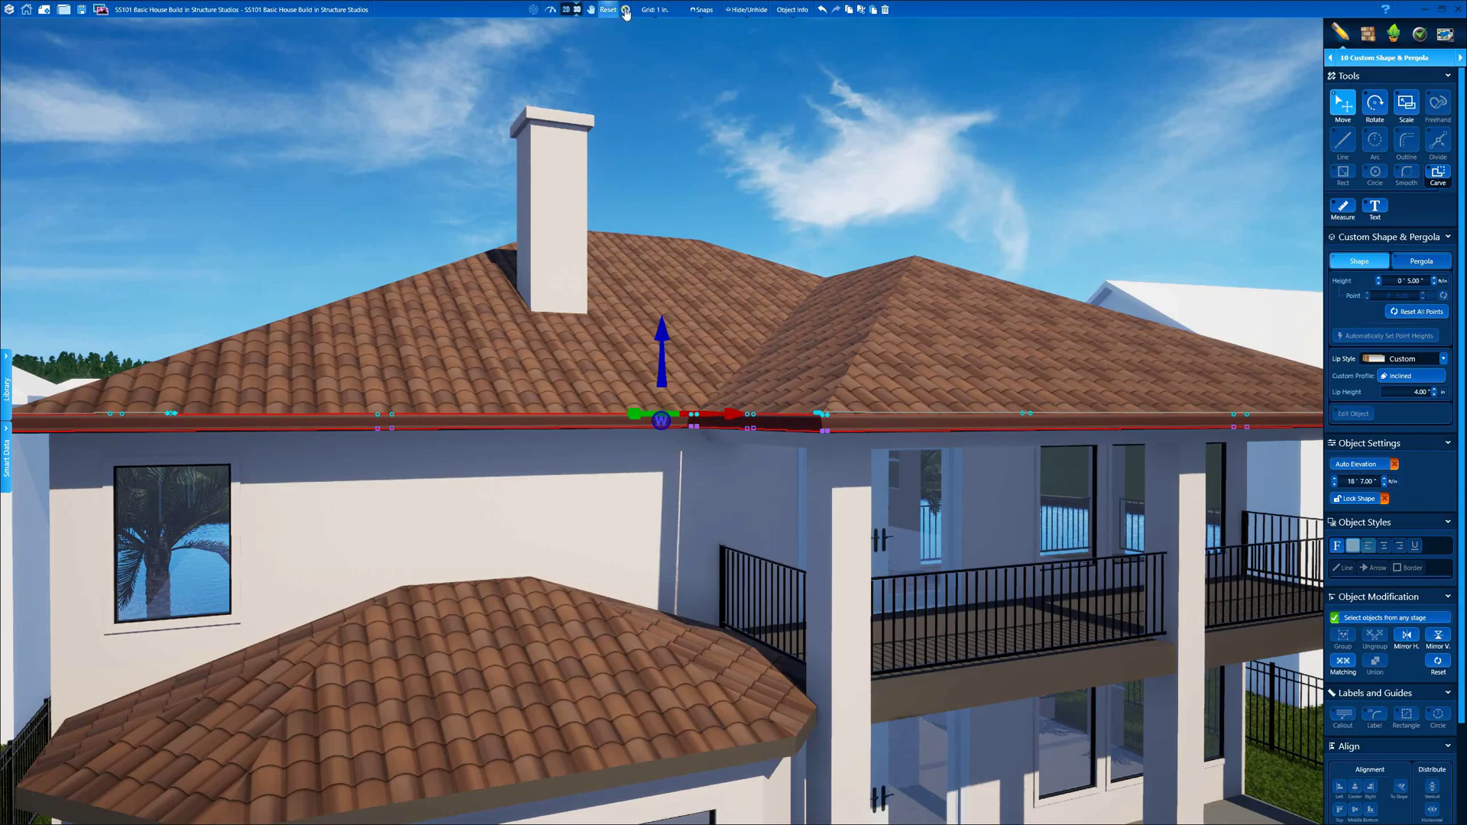
click(626, 12)
scroll(652, 140, down, 8)
middle_drag(649, 146, 638, 248)
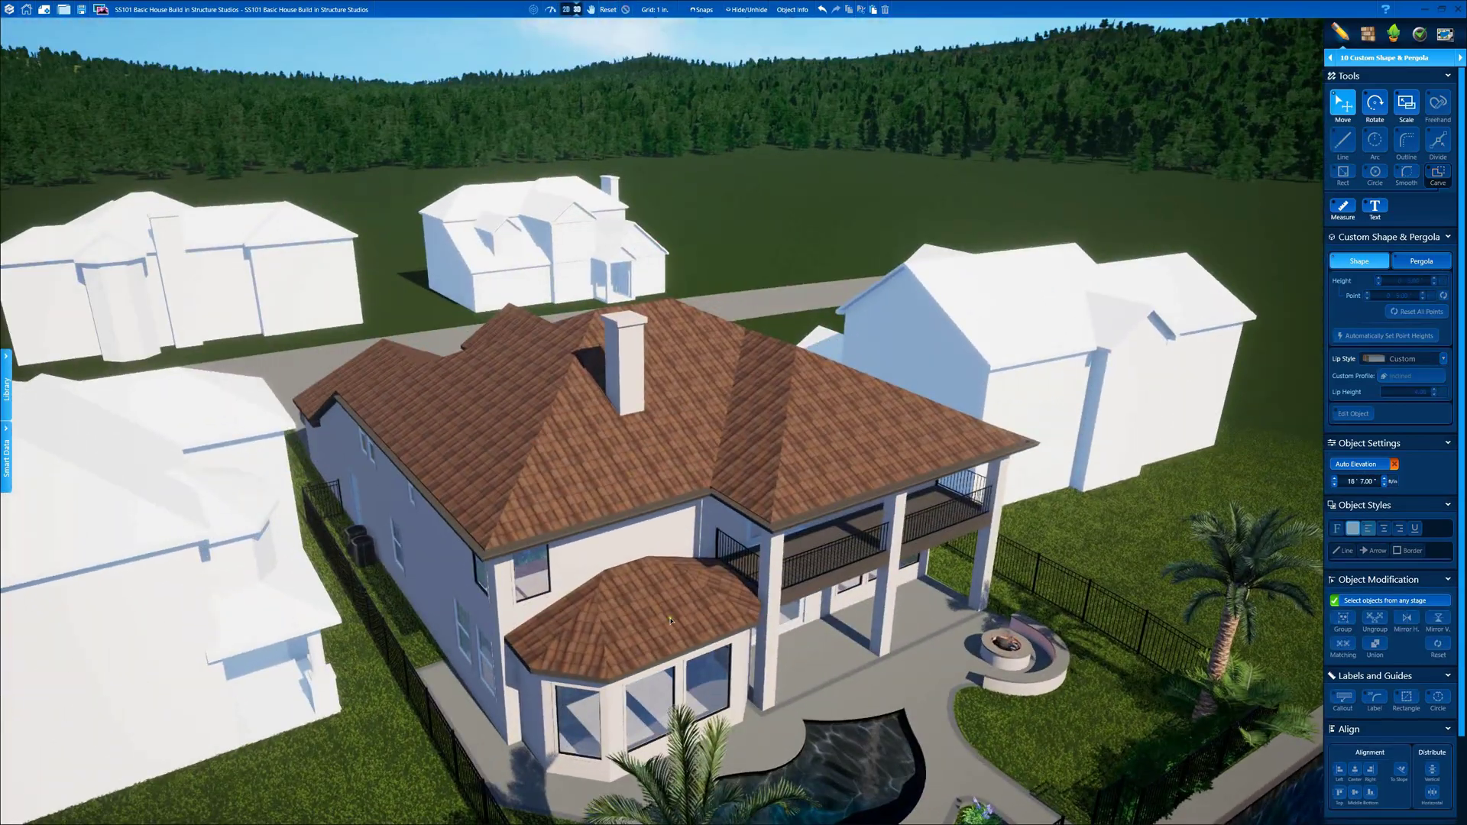
- Select the lower bay roof and place a copy of its outline in the open lawn area beside the house in plan view
click(670, 620)
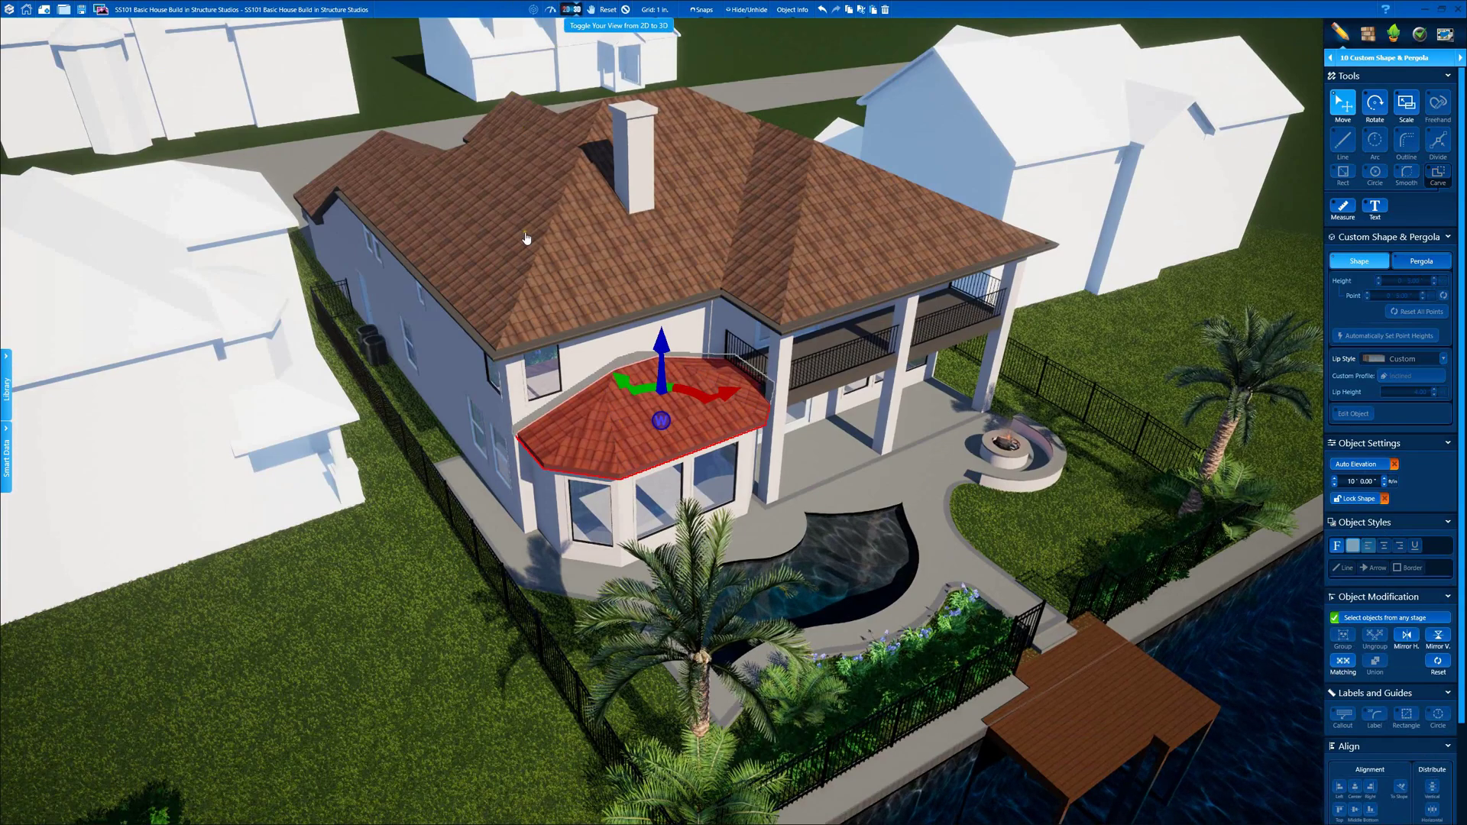
scroll(529, 341, down, 7)
scroll(571, 533, up, 2)
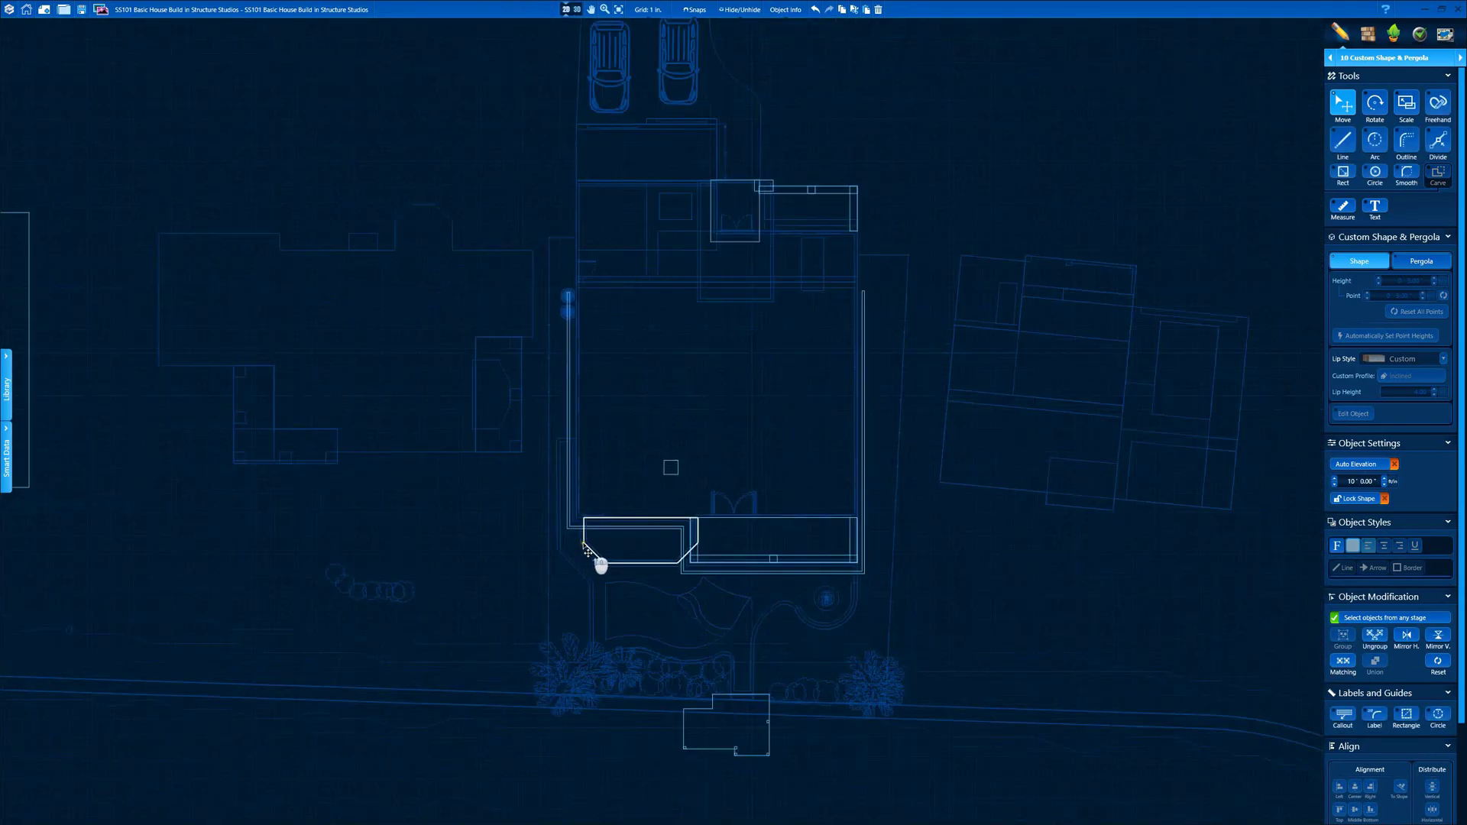
scroll(655, 526, up, 3)
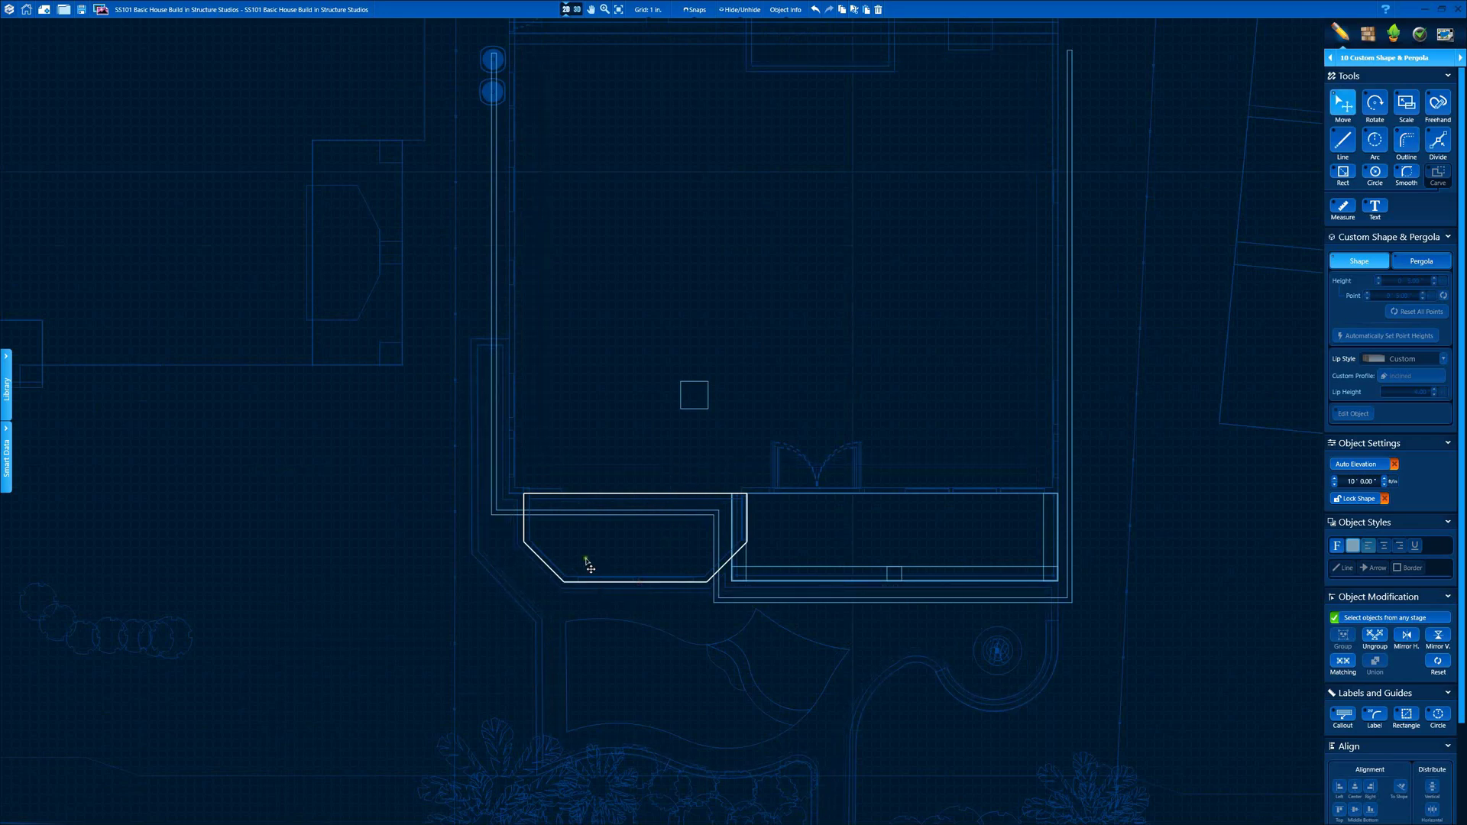
middle_drag(665, 543, 825, 513)
drag(461, 469, 410, 447)
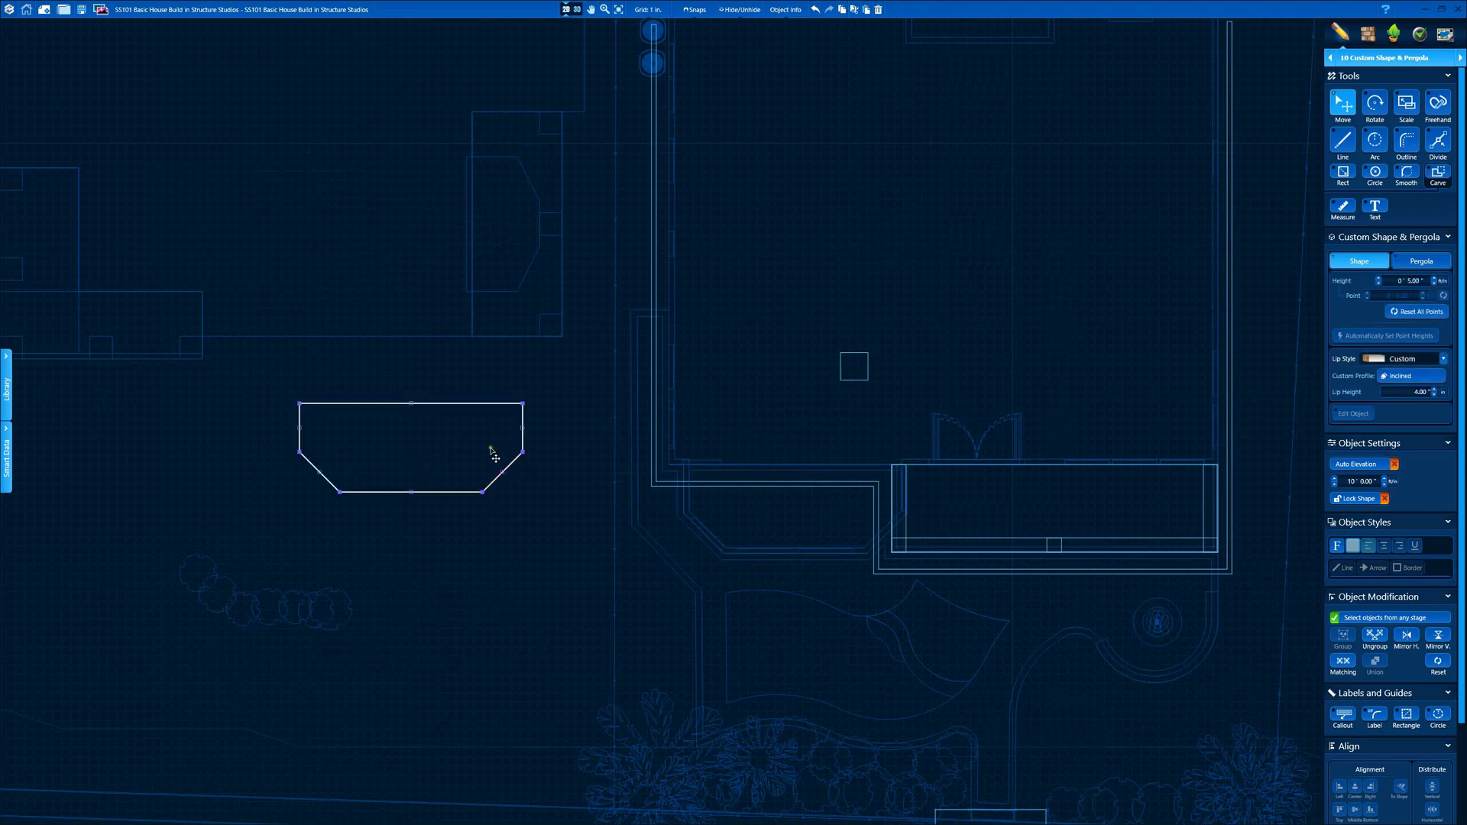
- Outline a gutter strip around the sloped and side edges of the copied bay roof shape, offset outside its outline
scroll(490, 448, up, 4)
middle_drag(588, 486, 535, 483)
key(o)
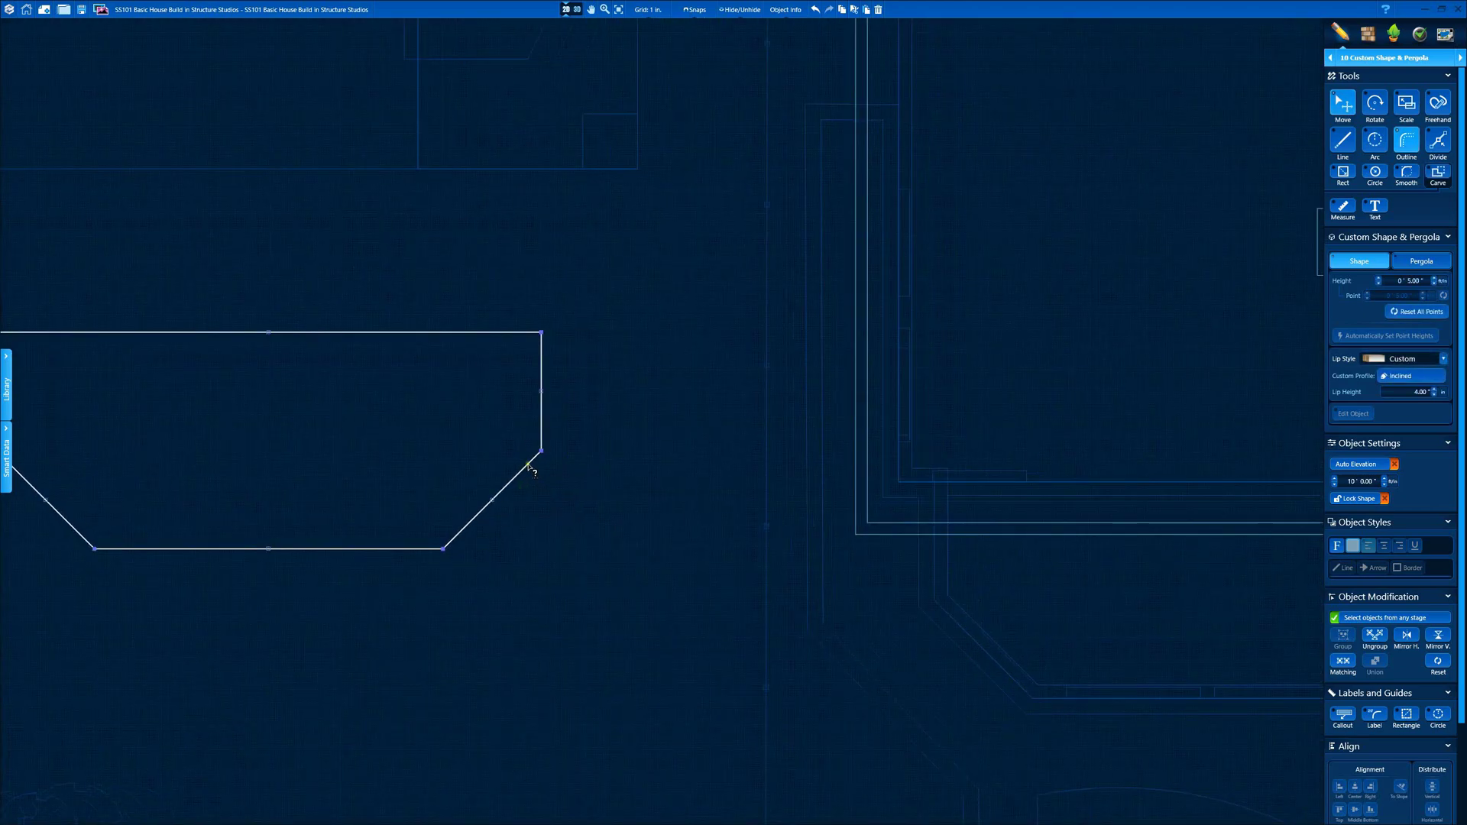
click(566, 480)
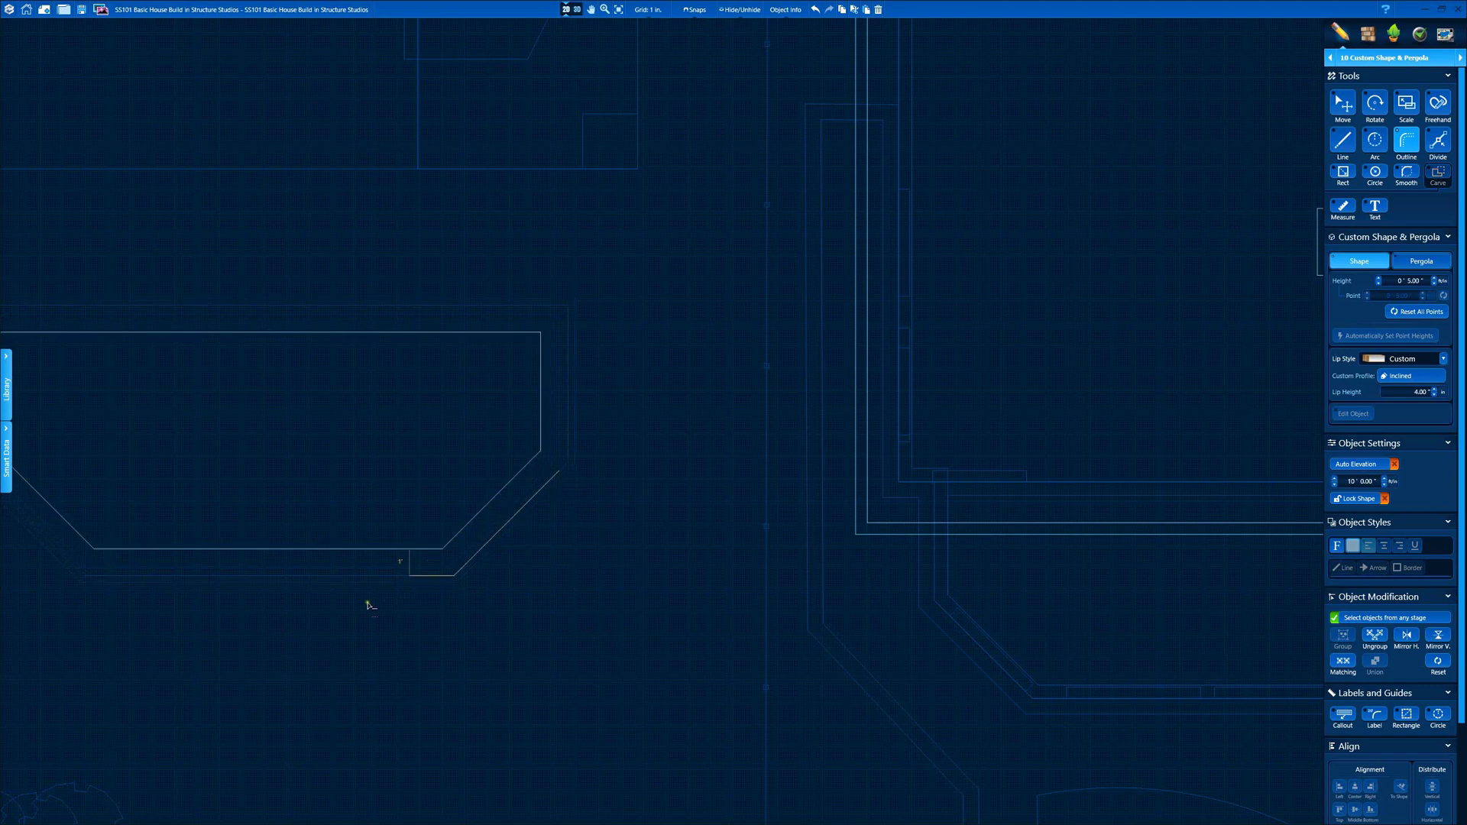
middle_drag(150, 558, 575, 555)
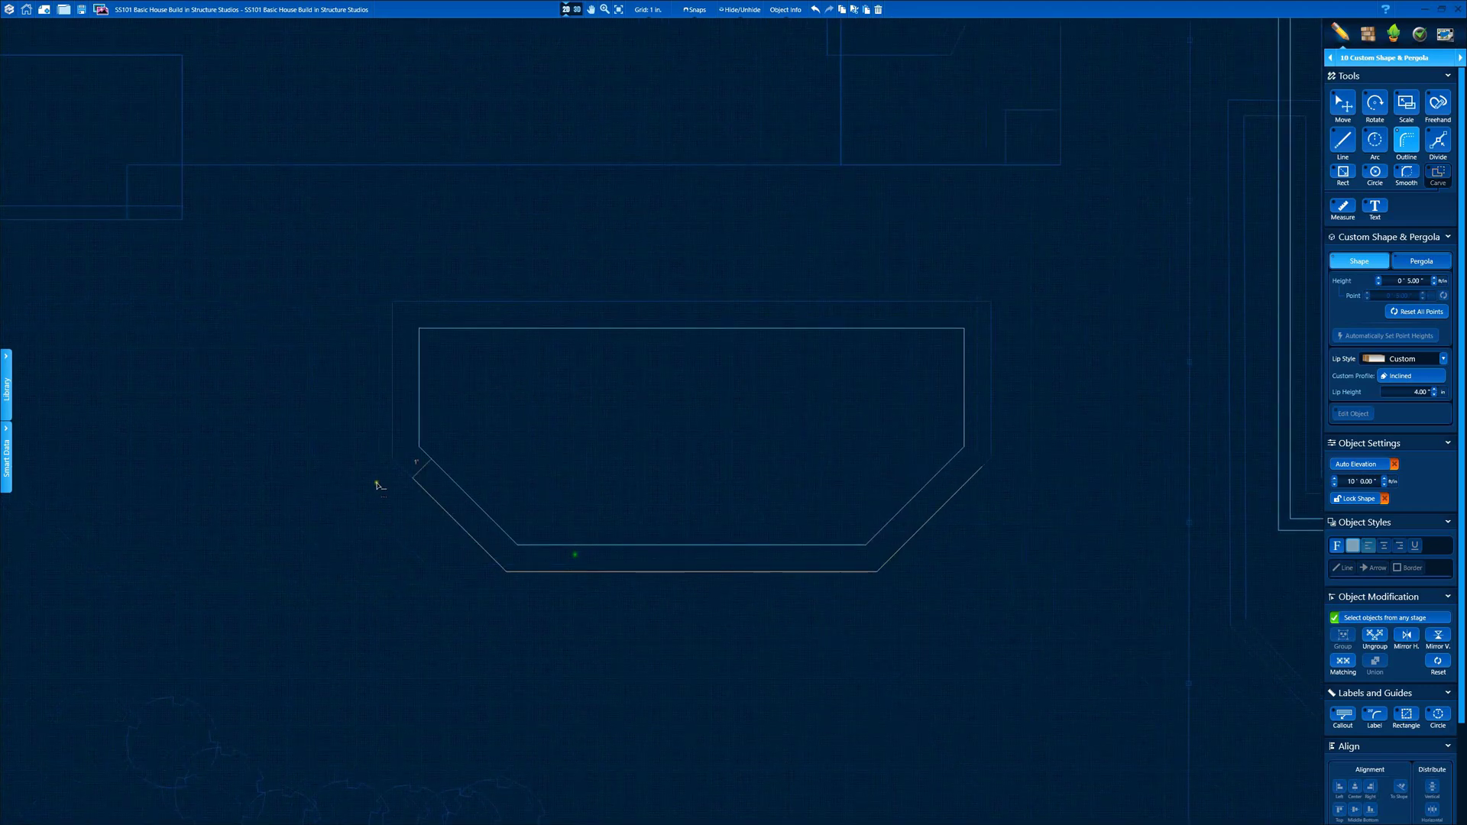
click(382, 342)
drag(392, 357, 383, 361)
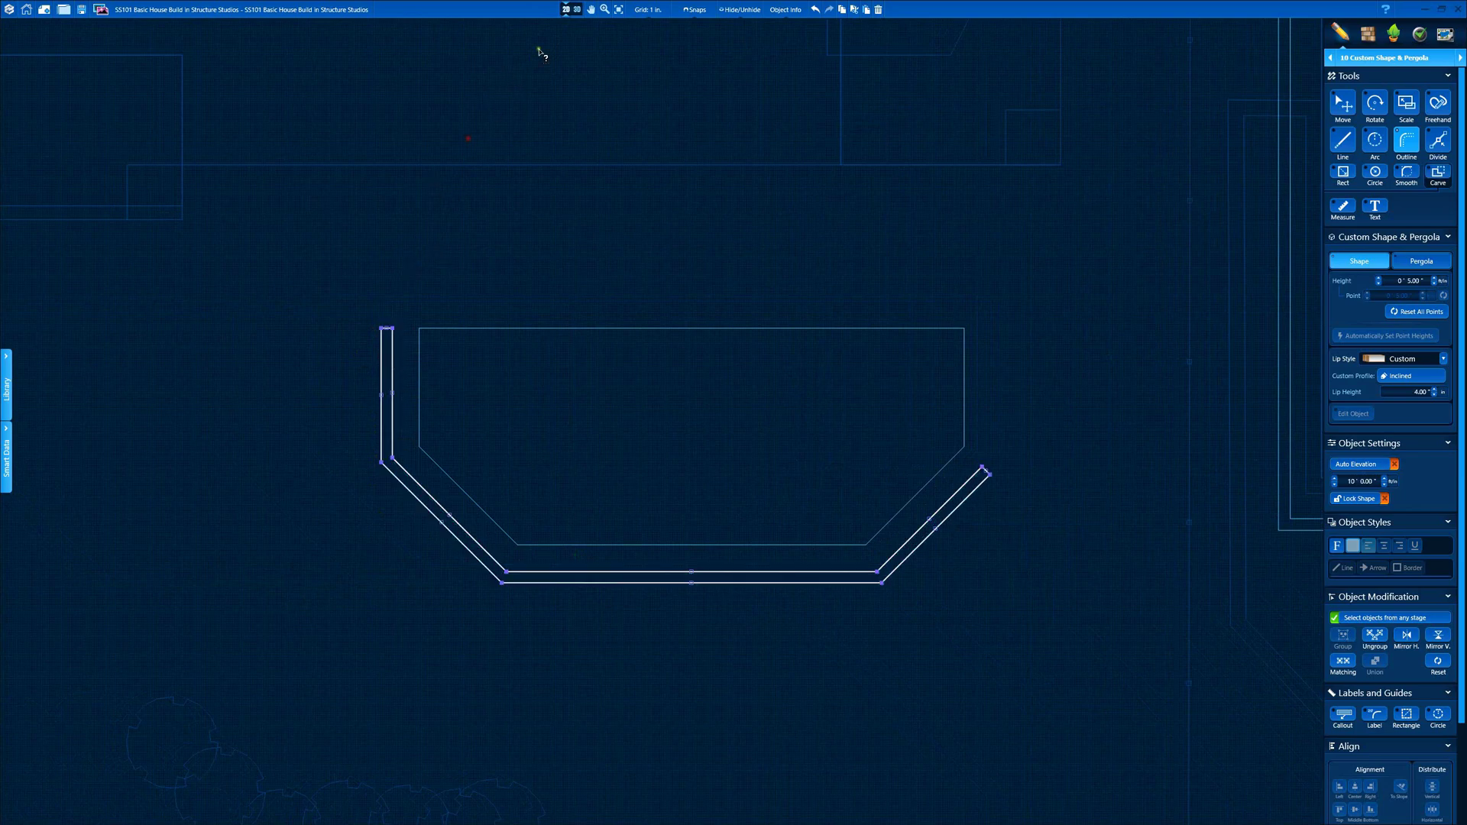
- Move the new gutter onto the lower bay roof, align it with the roof edges in plan, and check its fit in 3D
click(578, 9)
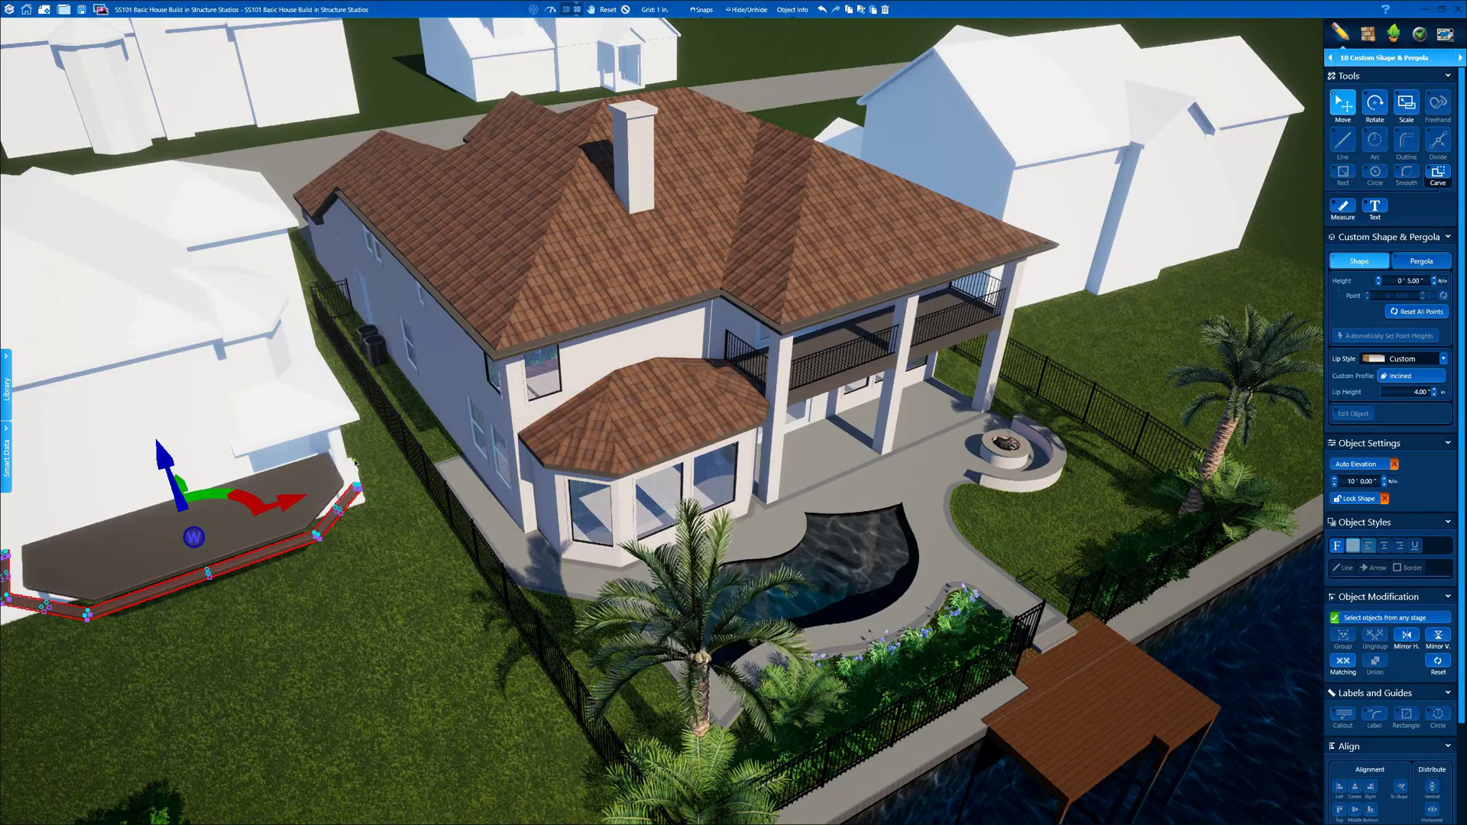
drag(249, 506, 710, 393)
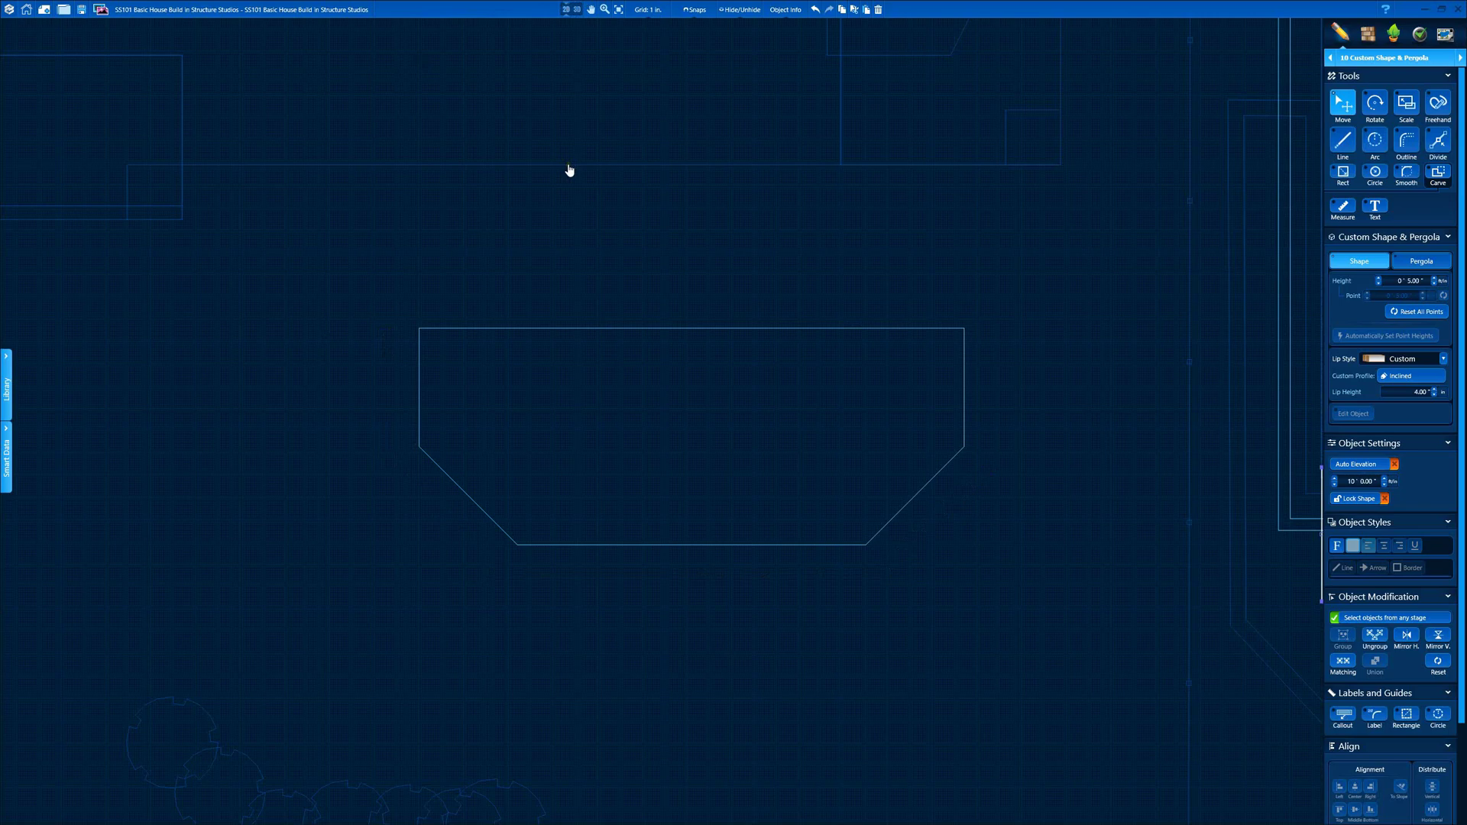
scroll(570, 170, down, 3)
scroll(1035, 491, up, 6)
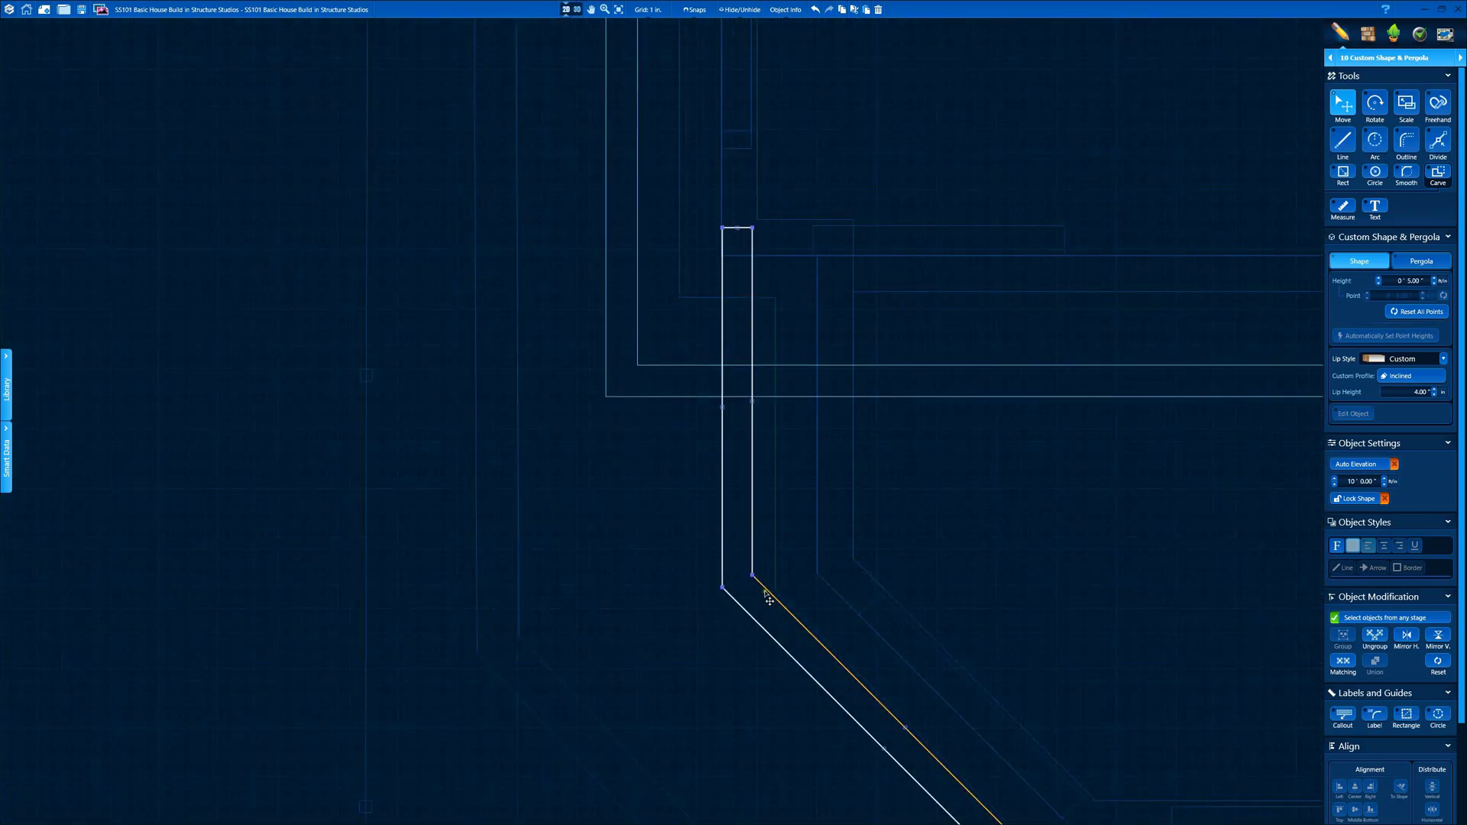
drag(768, 596, 771, 620)
scroll(653, 392, down, 3)
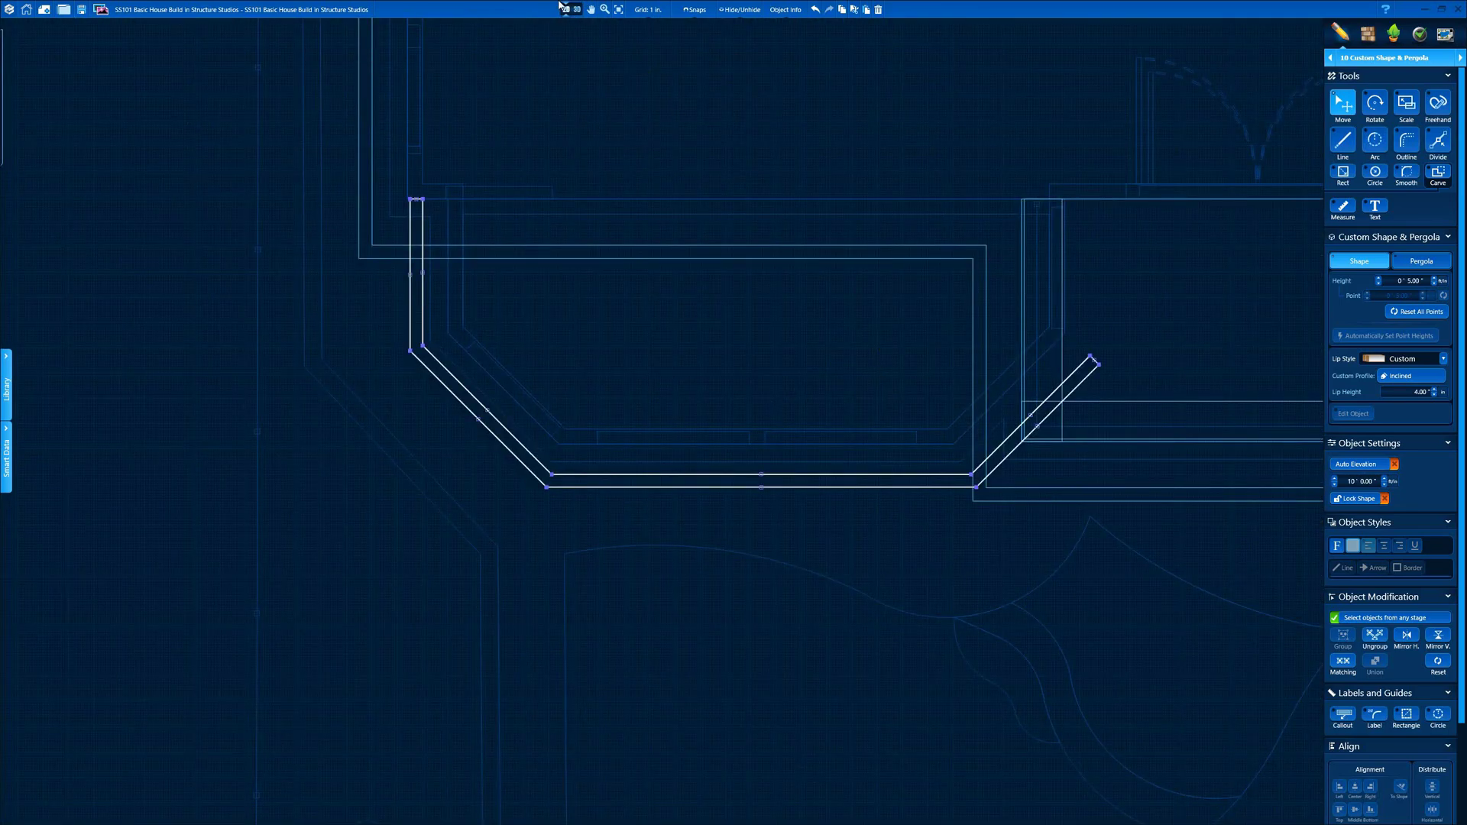
click(577, 10)
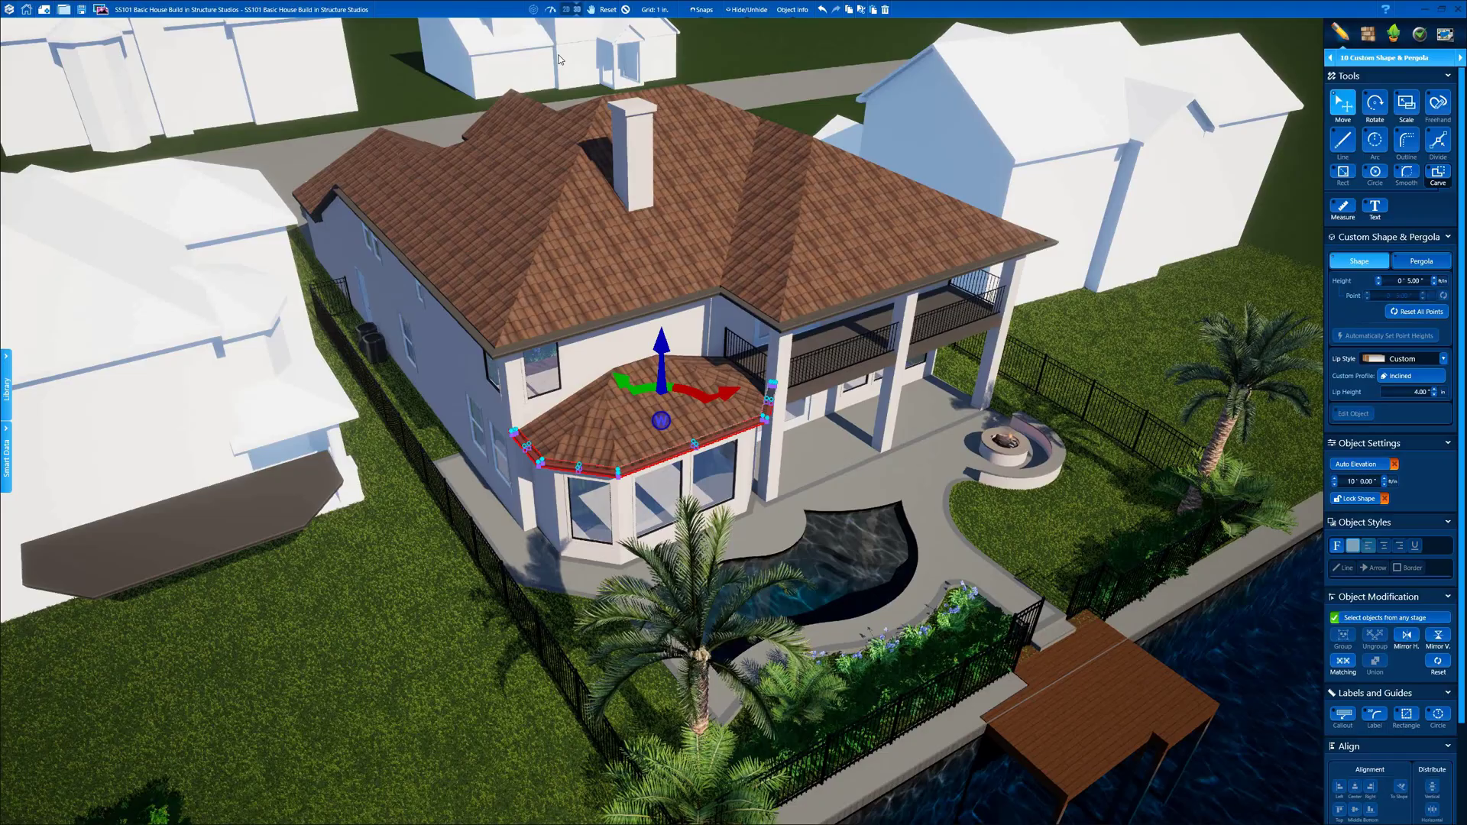
right_drag(775, 294, 506, 287)
scroll(506, 287, up, 5)
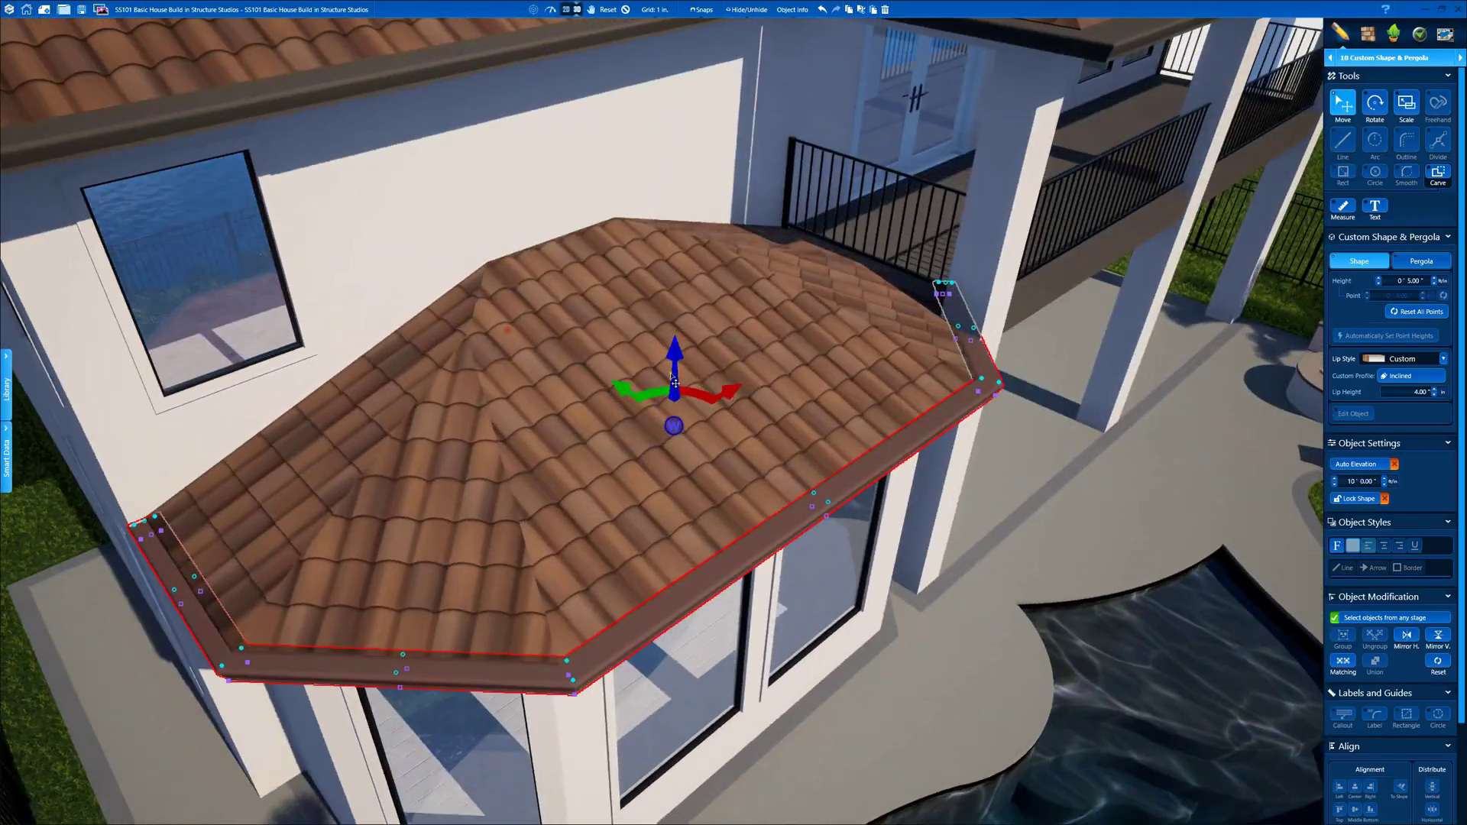
right_drag(731, 398, 1005, 242)
drag(1016, 247, 911, 247)
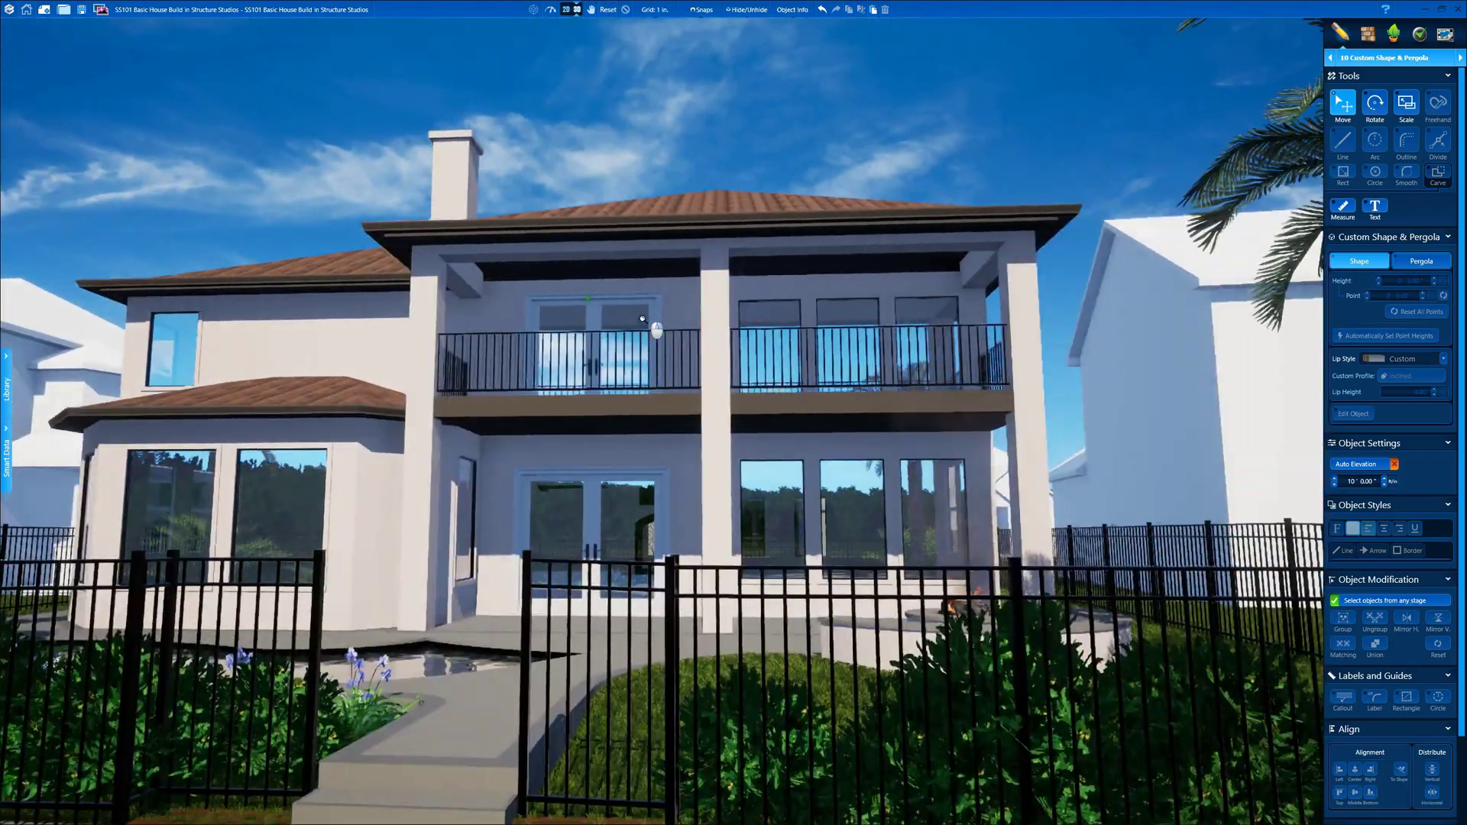
- Insert the gutter downspout from the library and position it against the outer rear patio column
right_drag(643, 319, 654, 345)
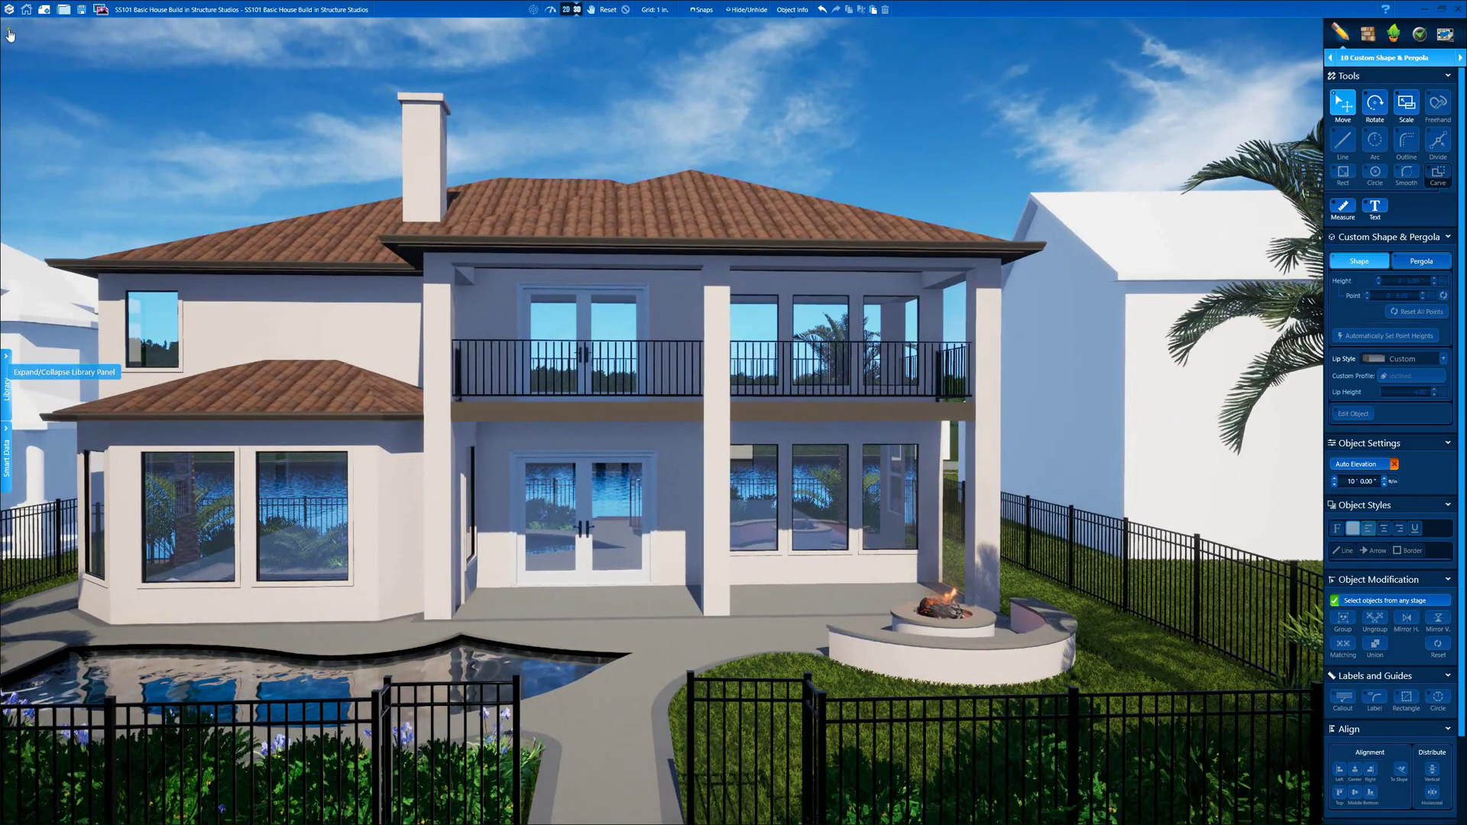
click(8, 360)
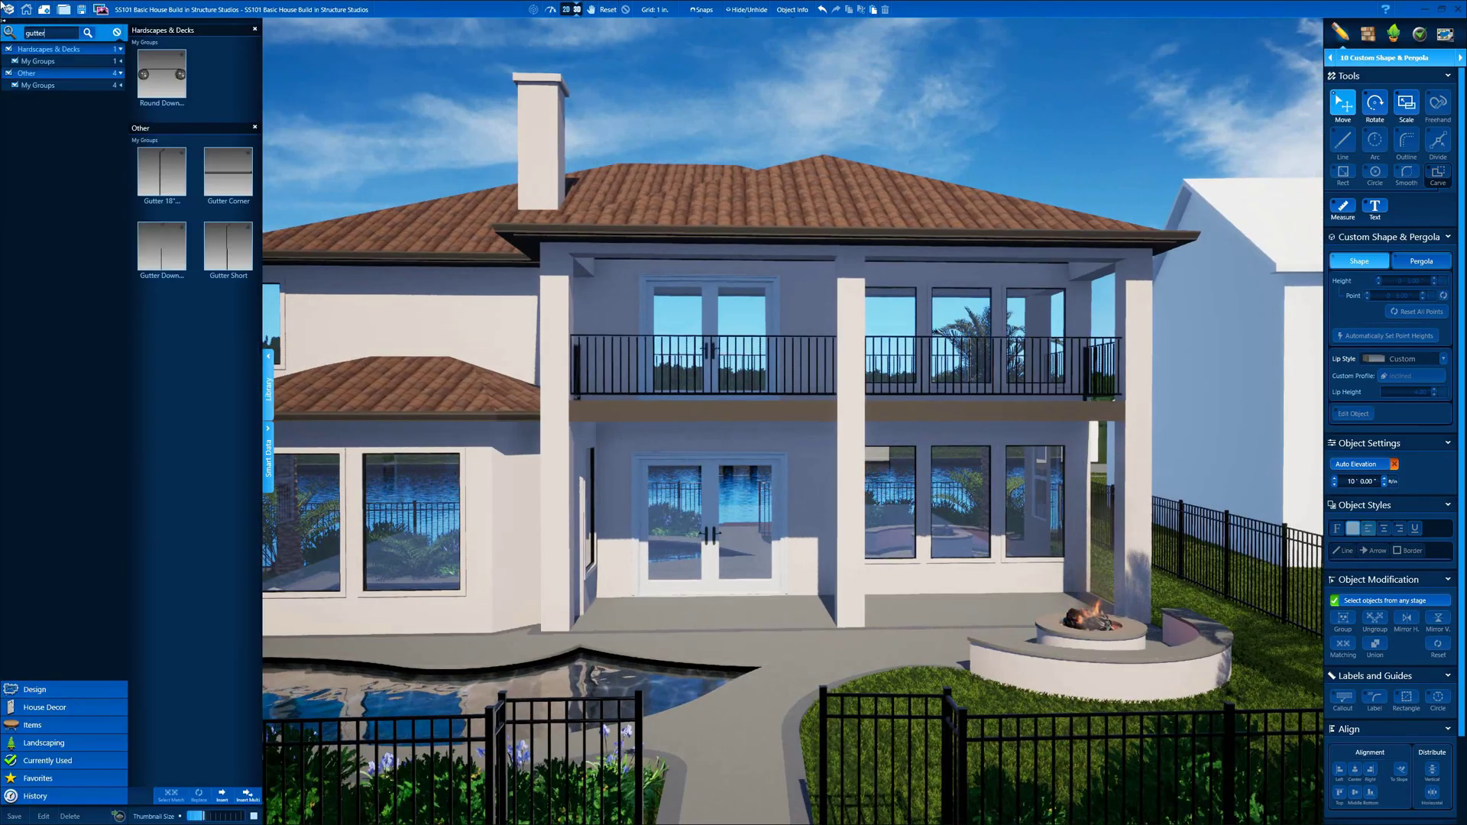
click(159, 243)
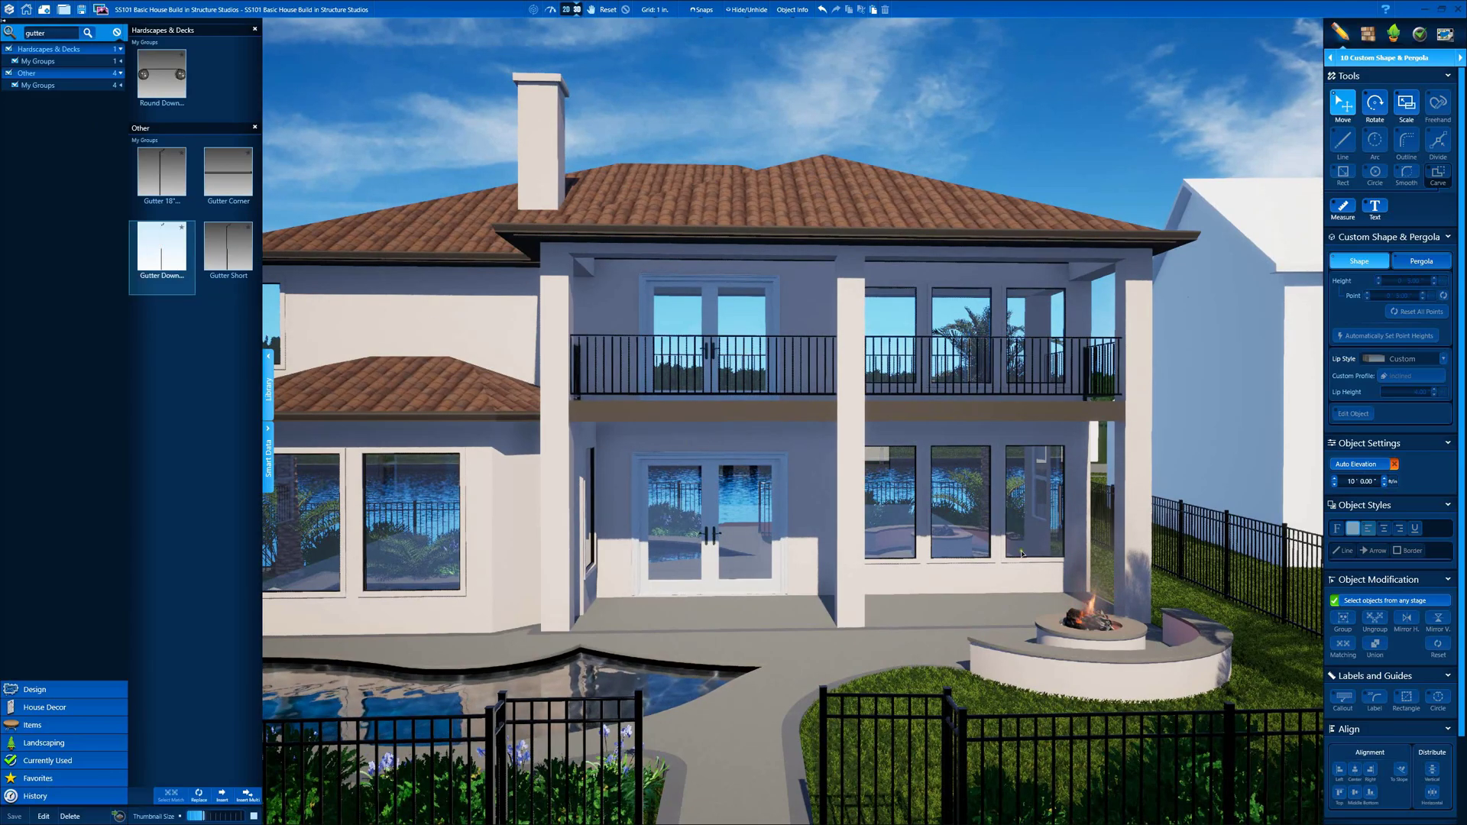
click(1100, 405)
right_drag(1101, 405, 1008, 439)
scroll(994, 432, up, 2)
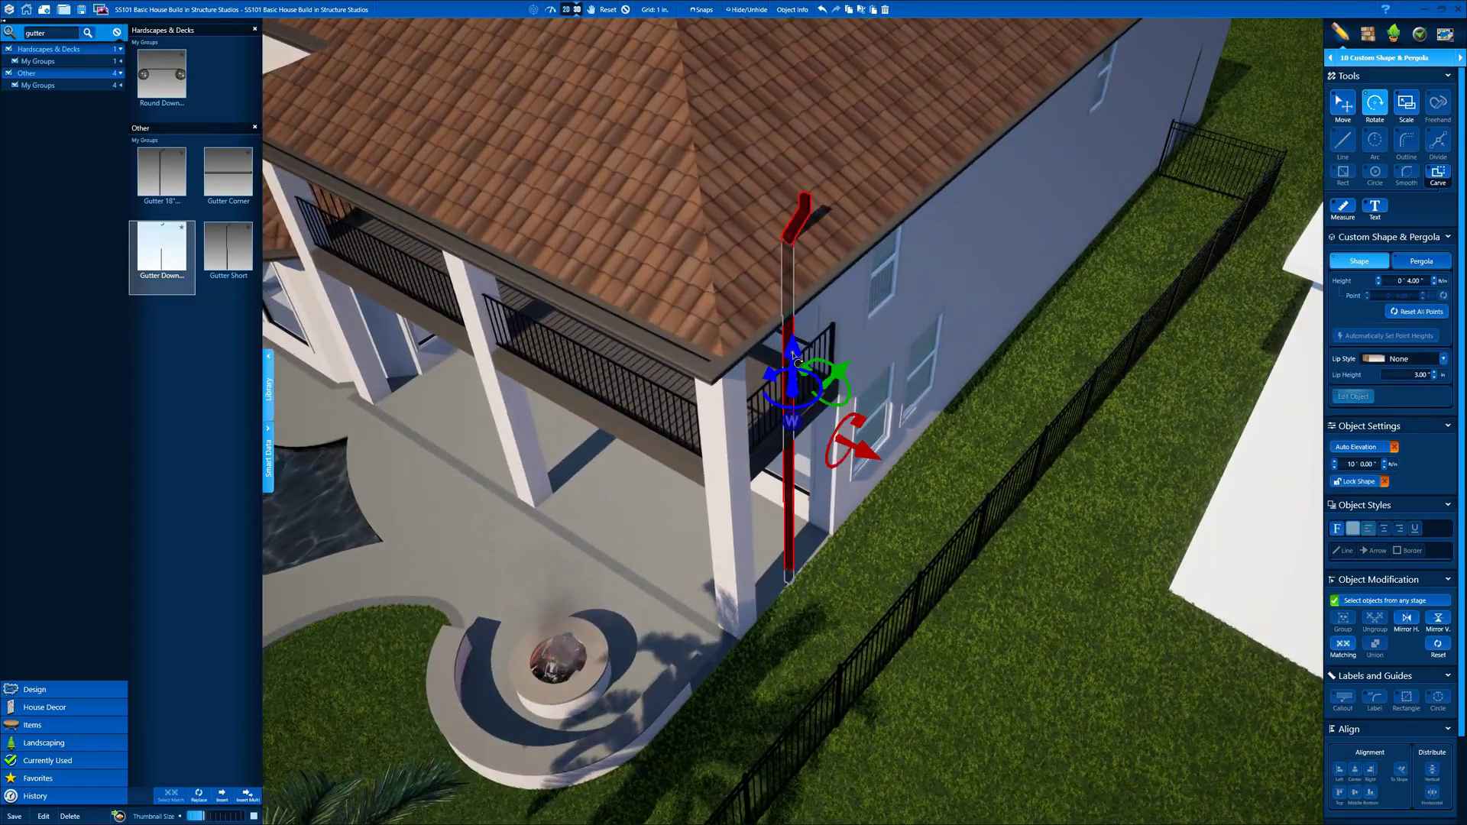
right_drag(846, 359, 926, 356)
drag(843, 508, 825, 500)
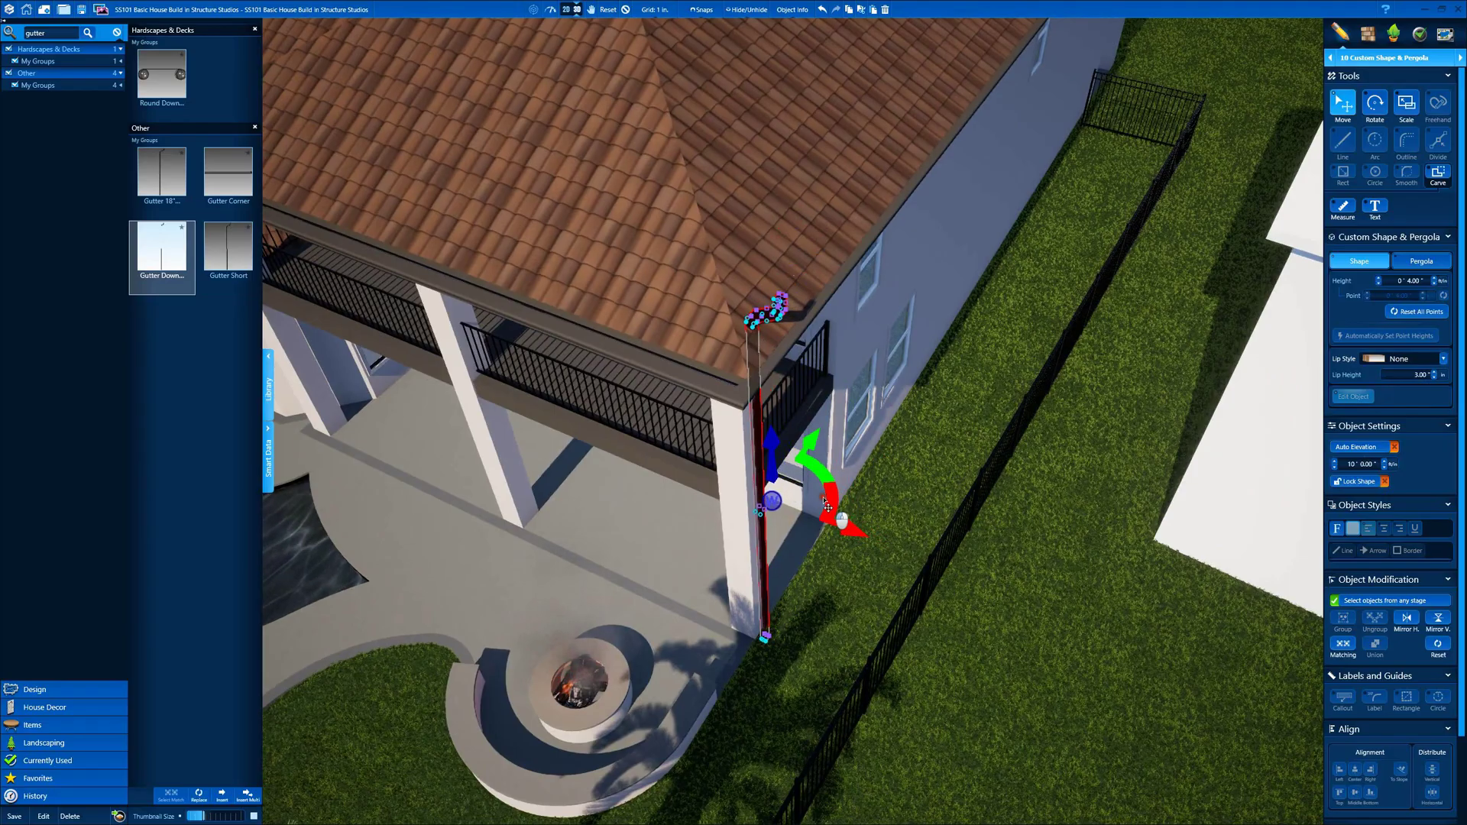
- Scale the downspout down to a height setting of 0' 3.30" to suit the column and eave
right_drag(921, 398, 840, 237)
key(s)
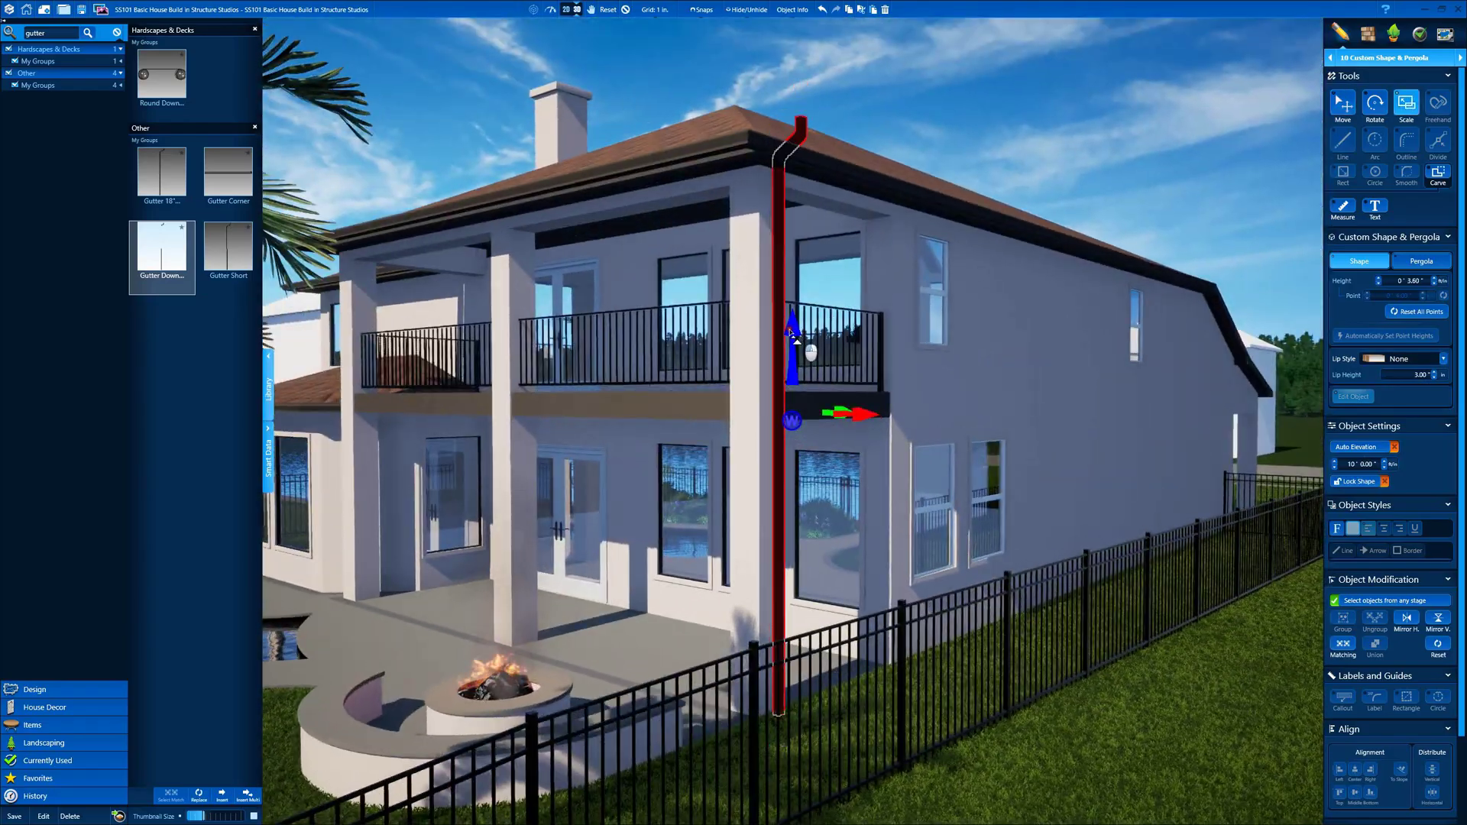
drag(790, 334, 790, 341)
right_drag(596, 321, 665, 380)
key(m)
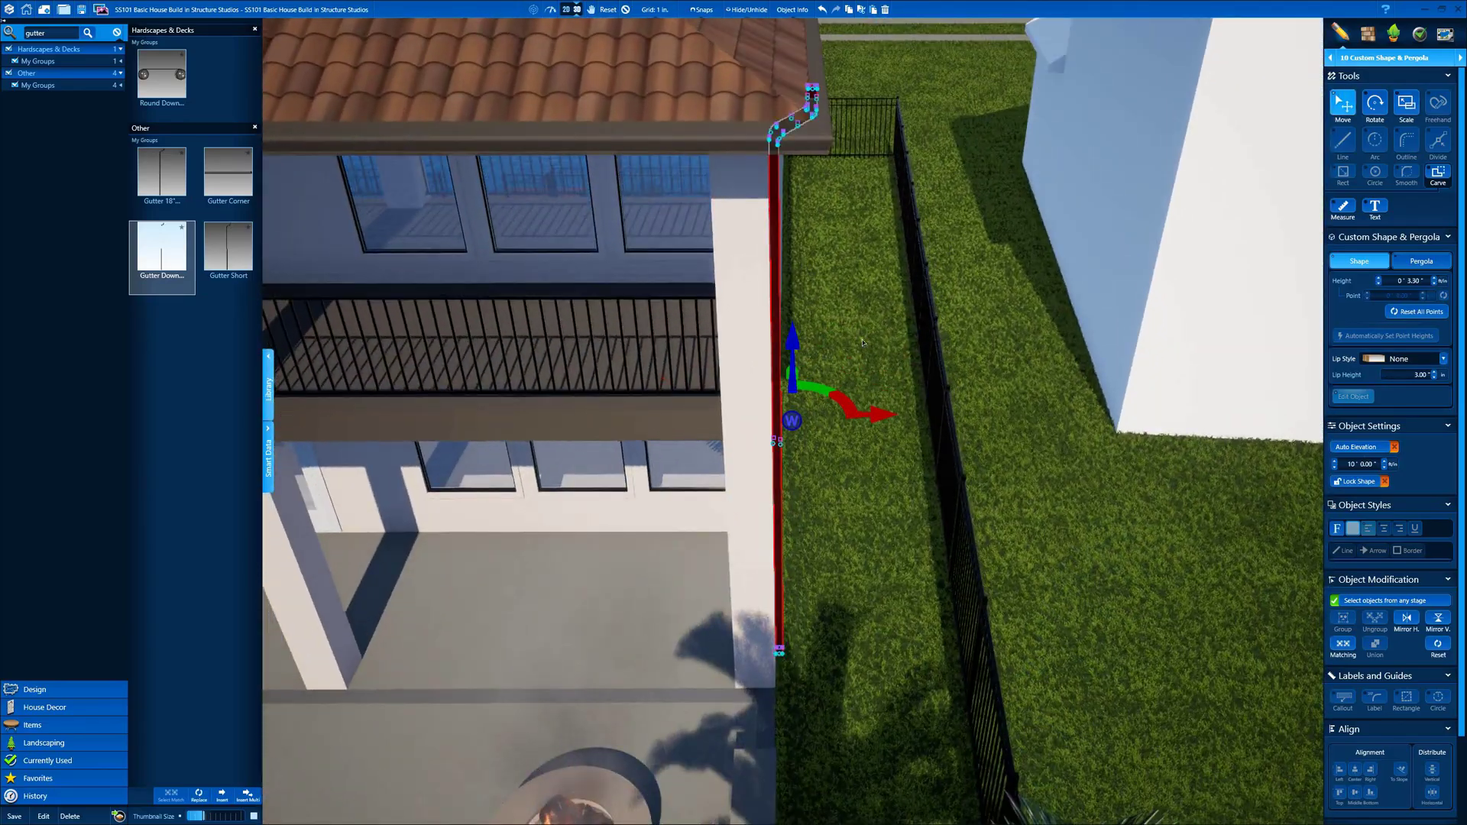
- Lower the downspout along the column to an elevation of 9' 5.75" so its top meets the main roof gutter
middle_drag(862, 341, 655, 371)
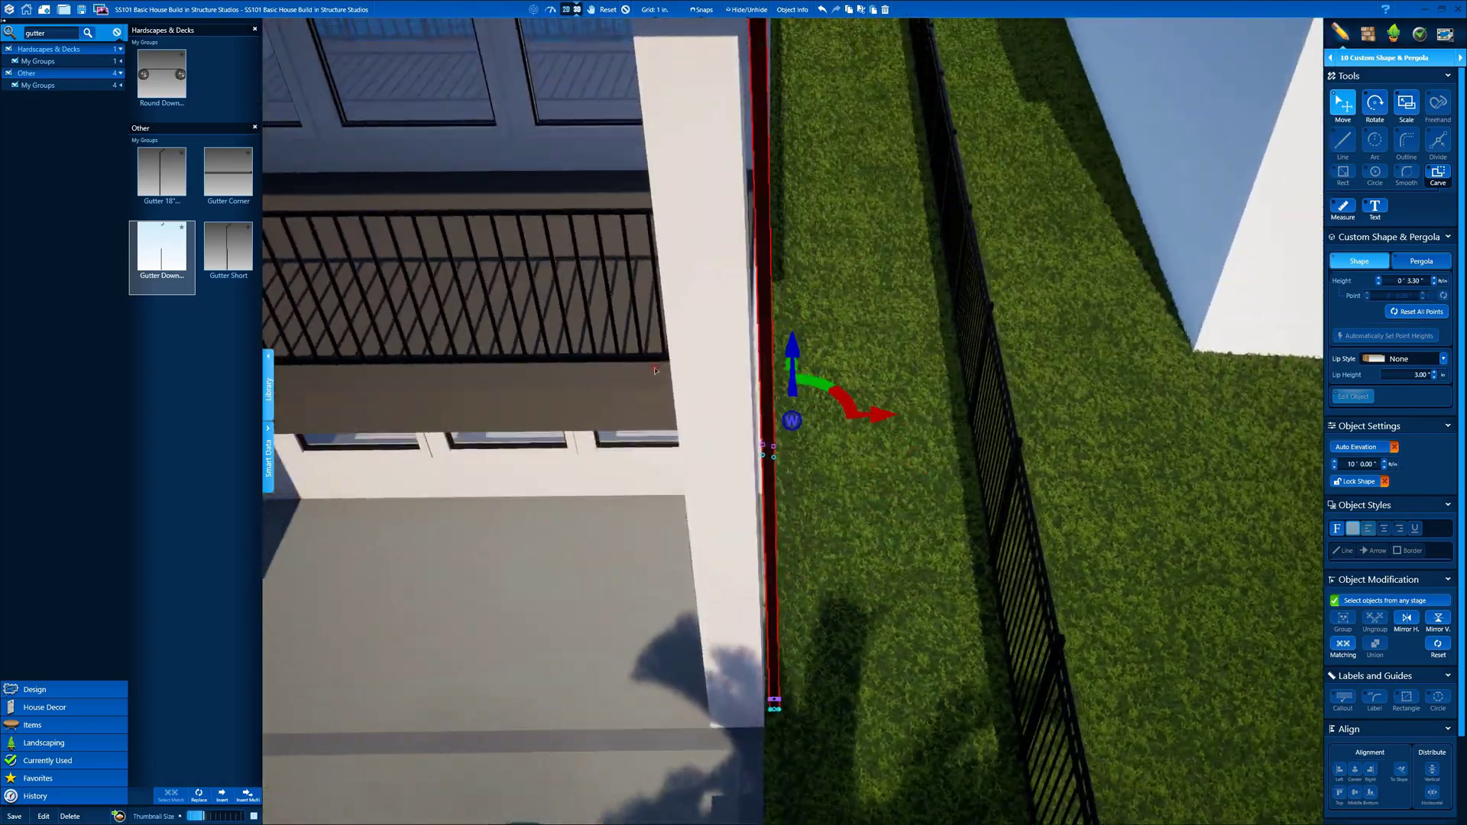
middle_drag(960, 212, 822, 310)
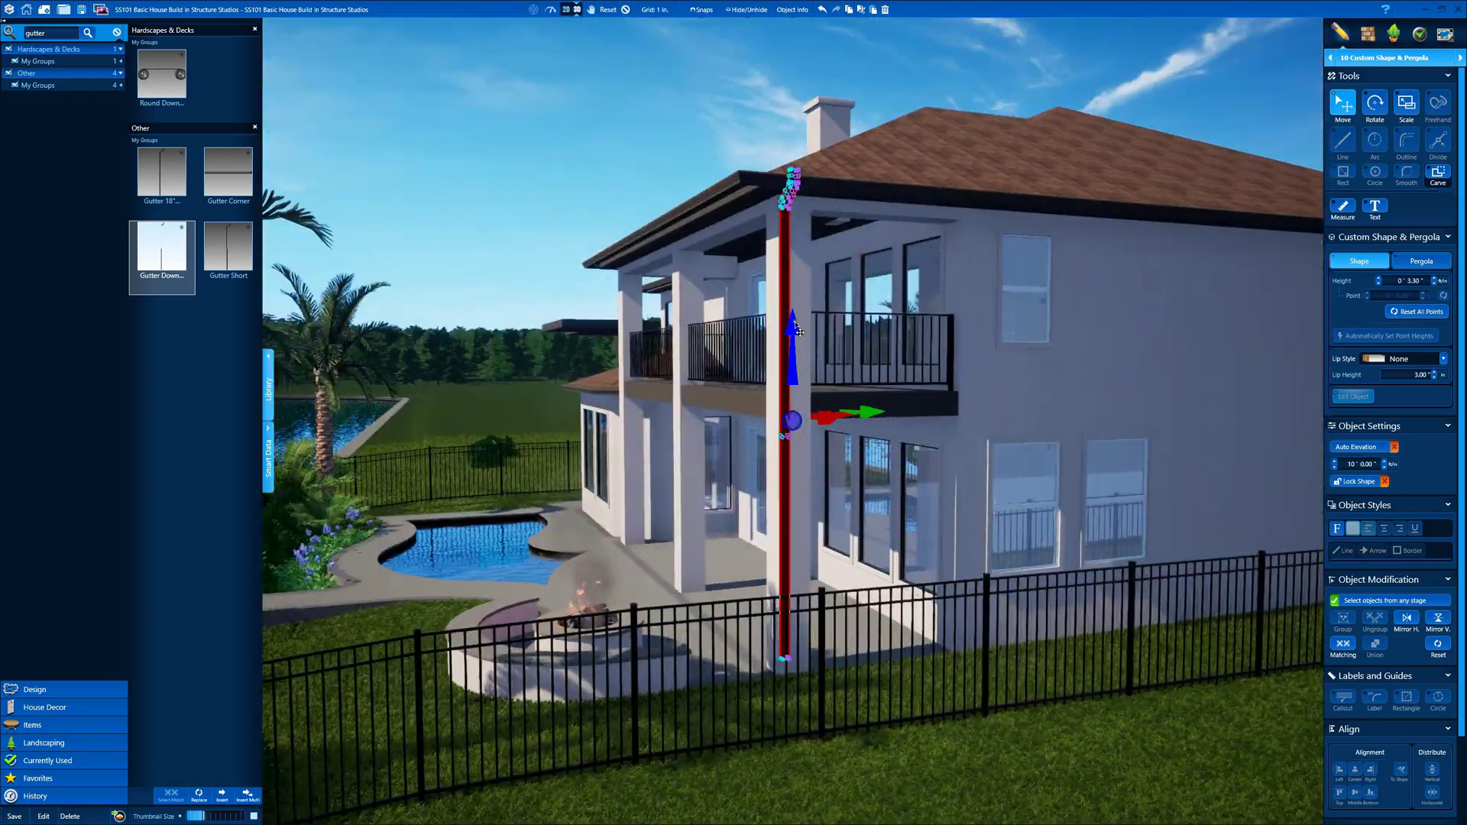
drag(794, 329, 795, 341)
middle_drag(797, 348, 635, 239)
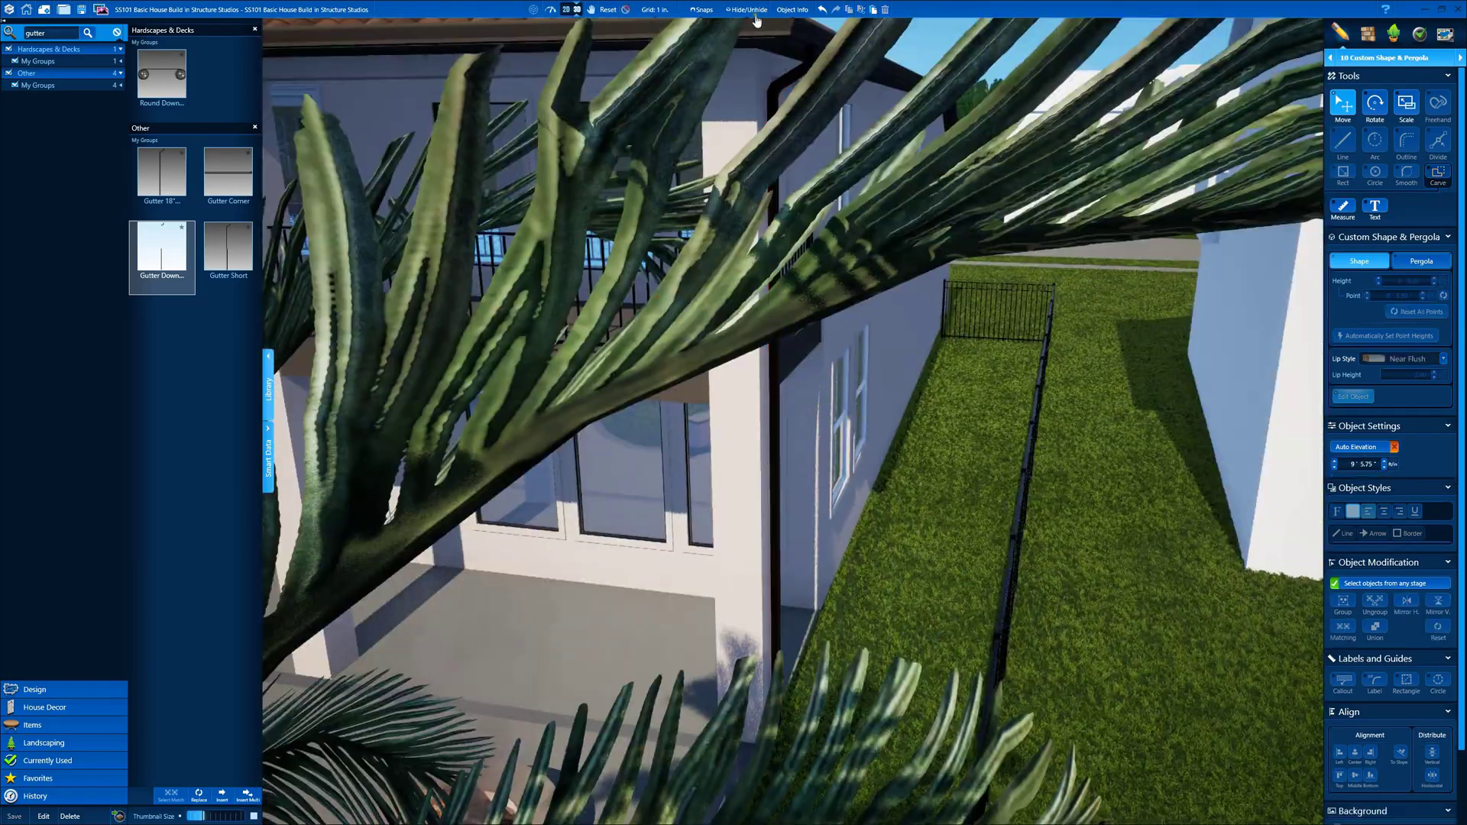
- Examine the corner downspout's finish in the Materials stage and clear the selection
scroll(756, 21, down, 5)
middle_drag(757, 21, 892, 288)
scroll(986, 183, up, 4)
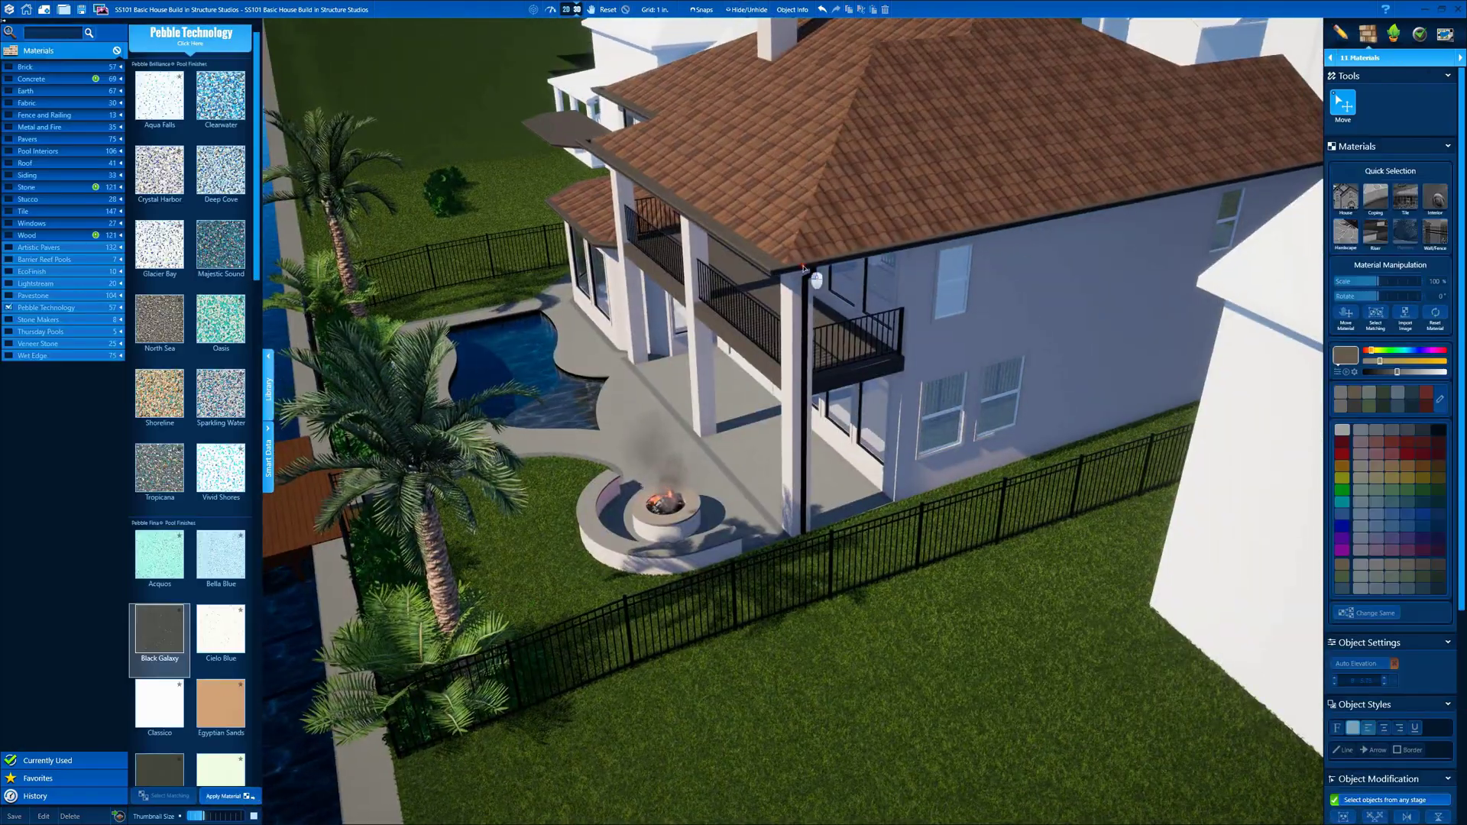
scroll(818, 279, up, 3)
middle_drag(819, 278, 870, 397)
click(796, 454)
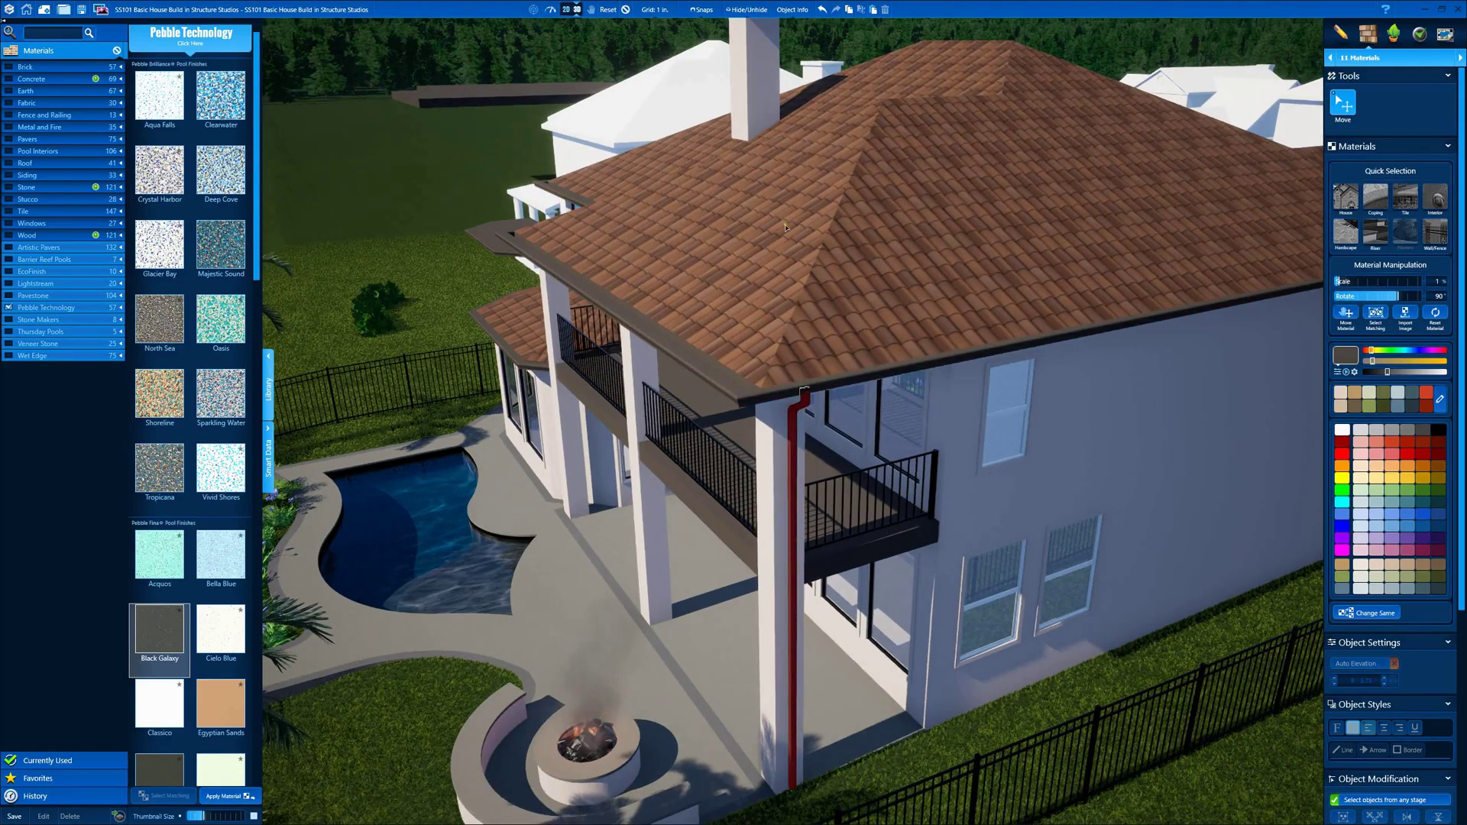
click(627, 10)
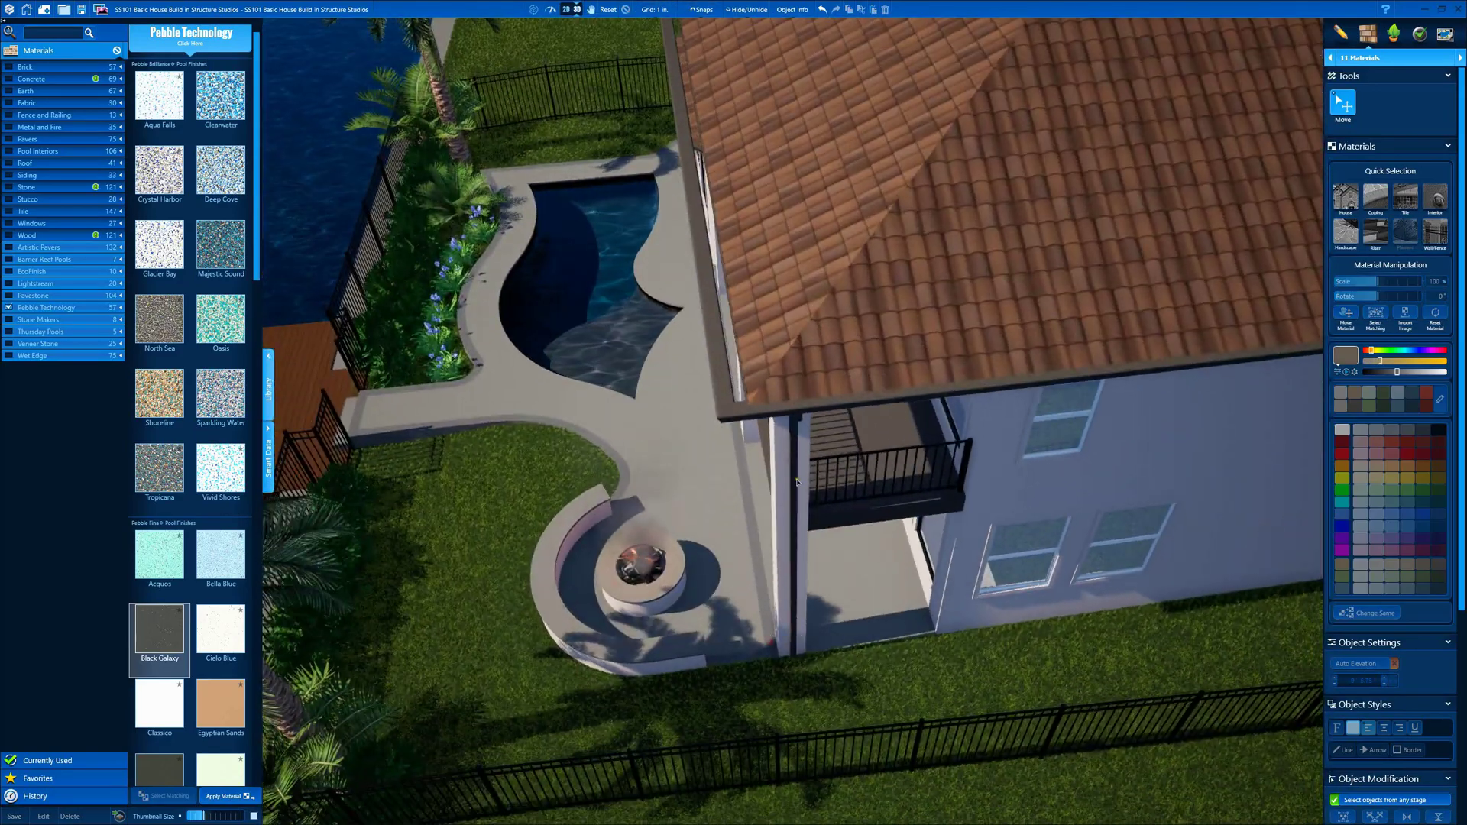
click(797, 482)
middle_drag(797, 482, 986, 489)
- Return to the Custom Shape & Pergola stage and copy the corner downspout to the opposite side of the house near the bay
click(1376, 59)
click(1382, 190)
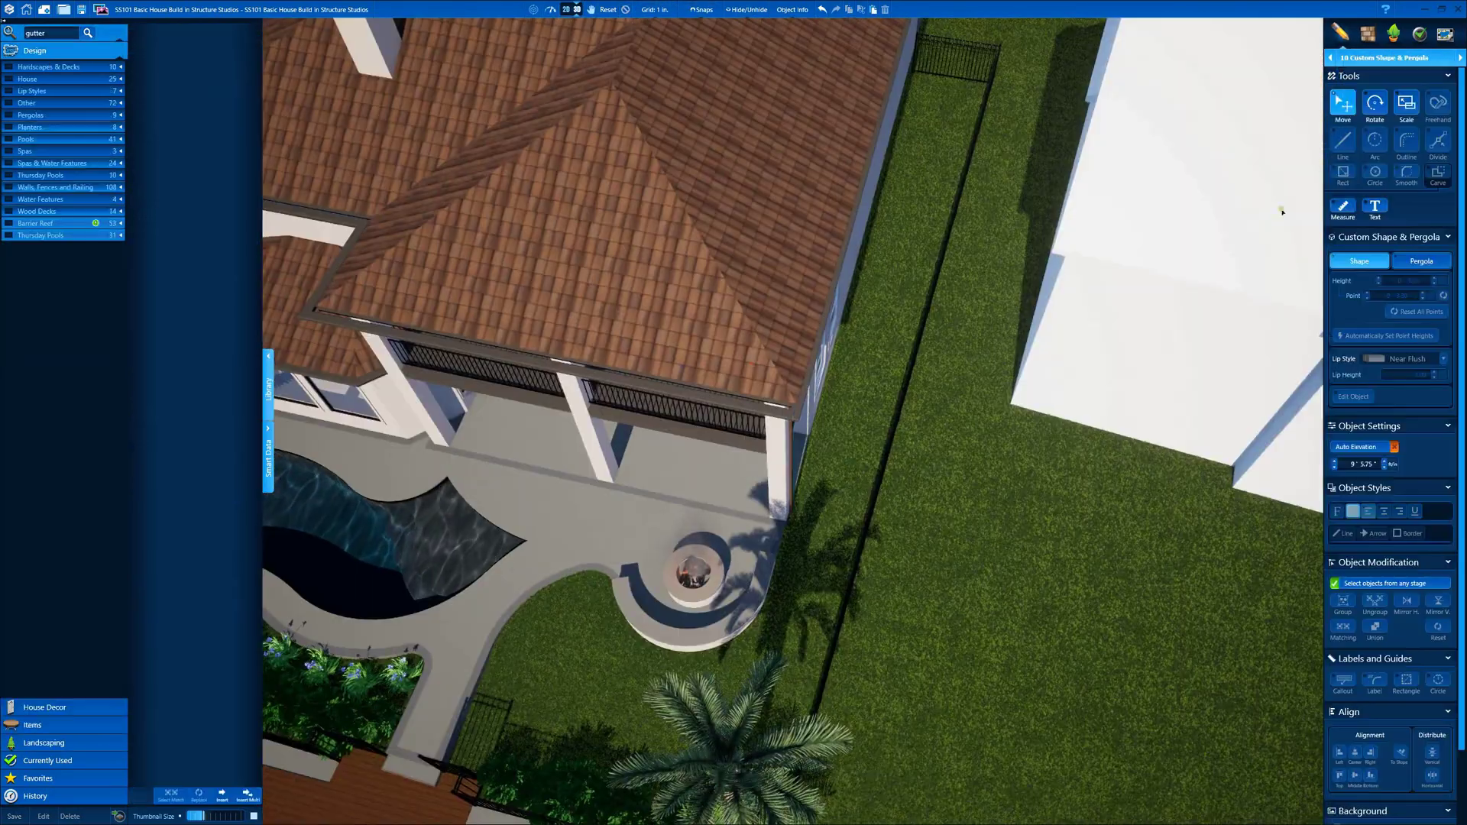
click(791, 438)
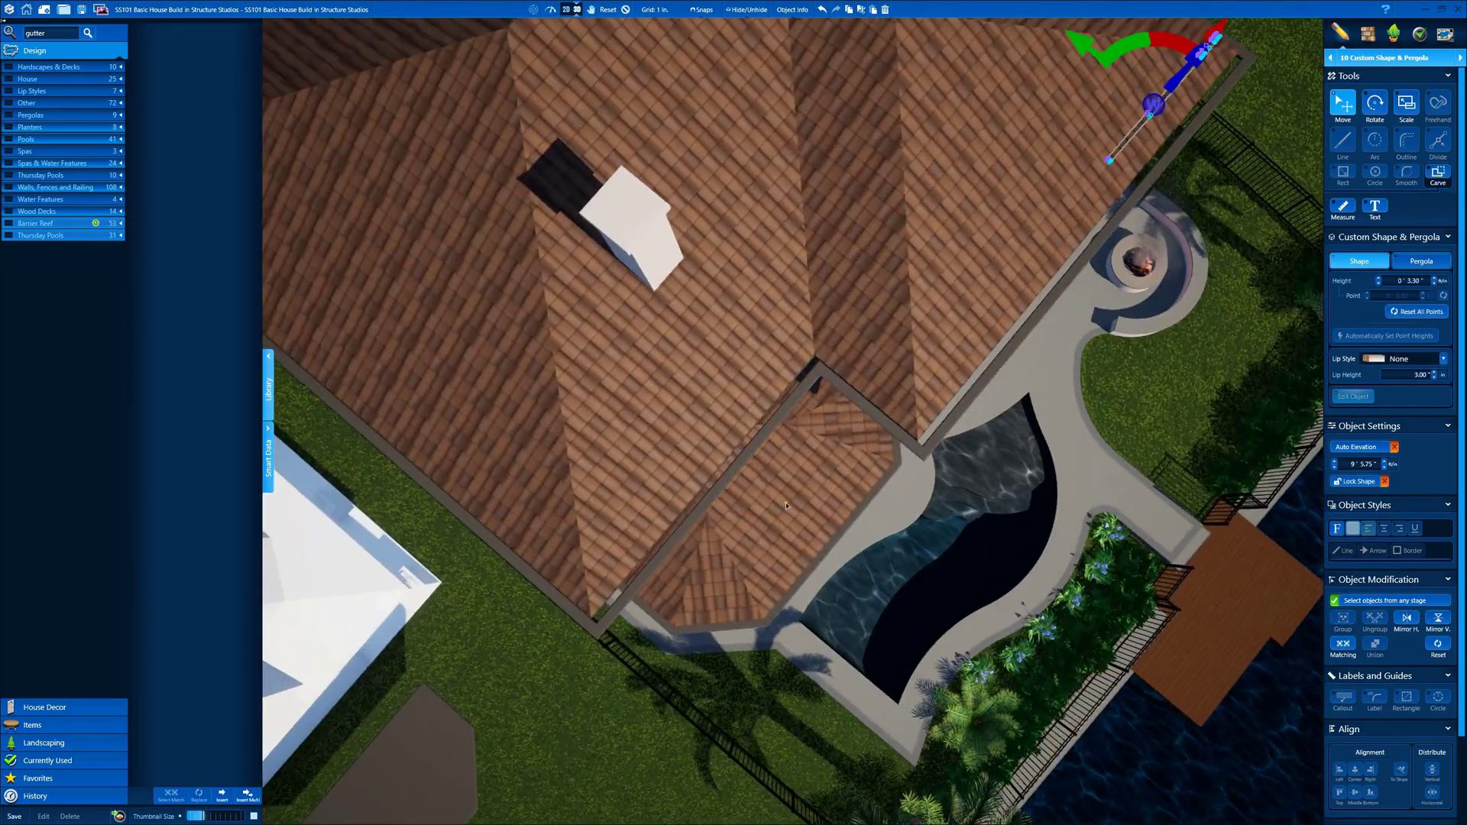
middle_drag(787, 505, 919, 536)
click(917, 543)
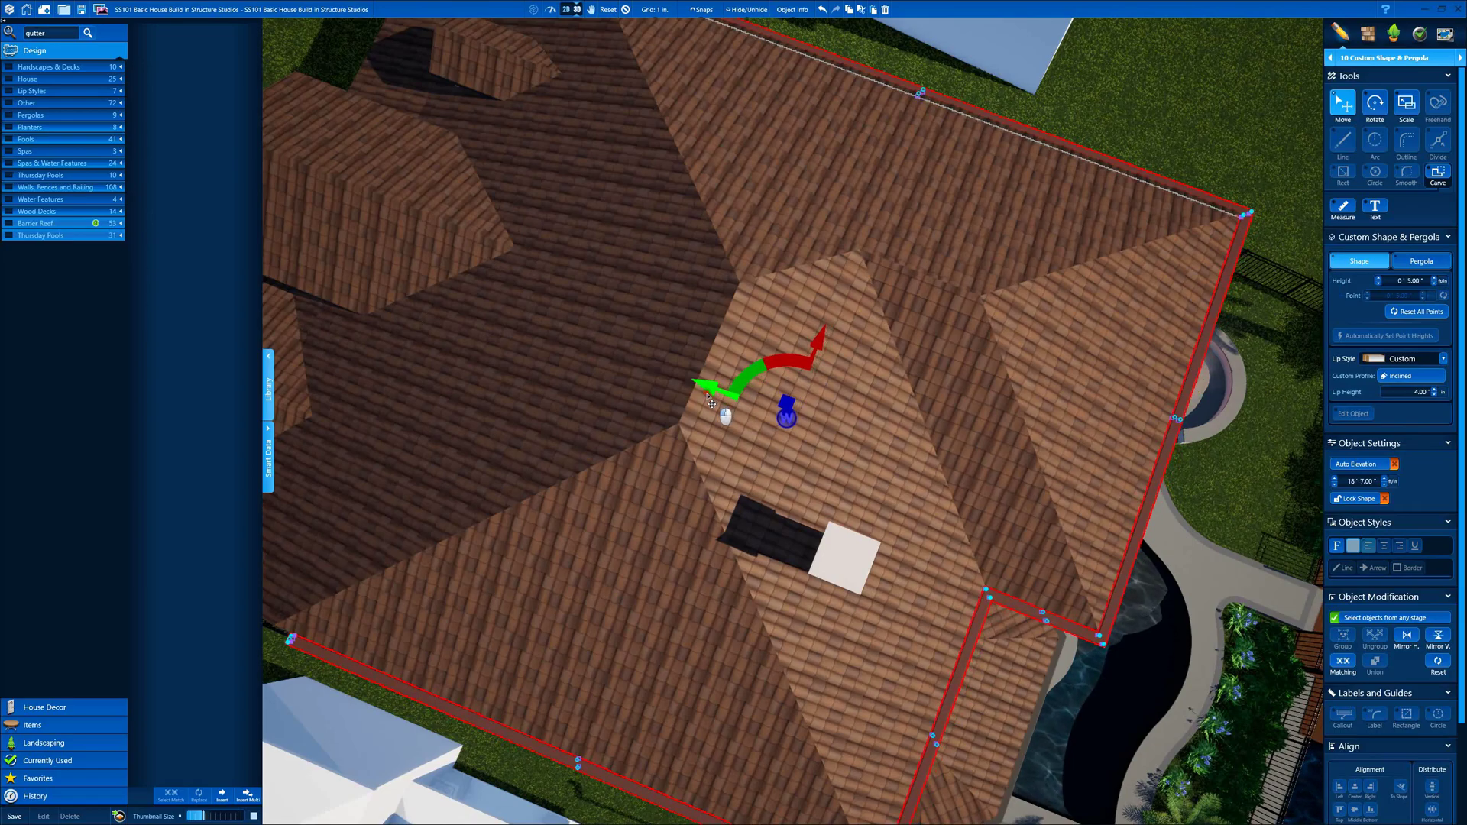
middle_drag(708, 395, 650, 321)
scroll(802, 440, up, 5)
middle_drag(882, 309, 452, 302)
middle_drag(281, 266, 994, 229)
scroll(805, 222, down, 6)
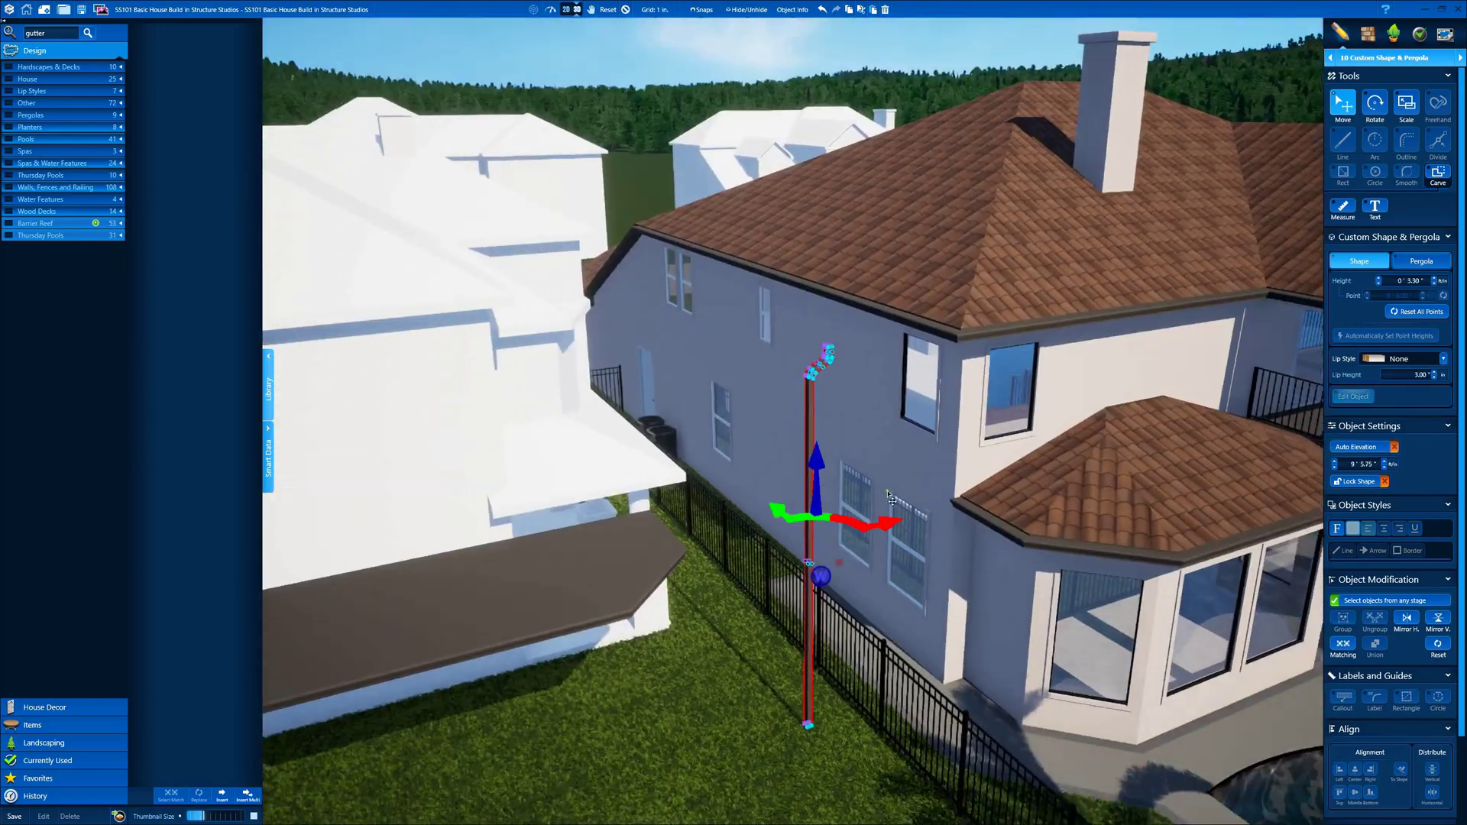
- Rotate the copied downspout and move it against the side wall at the corner beside the bay, under the main gutter
key(r)
middle_drag(888, 494, 782, 435)
click(923, 456)
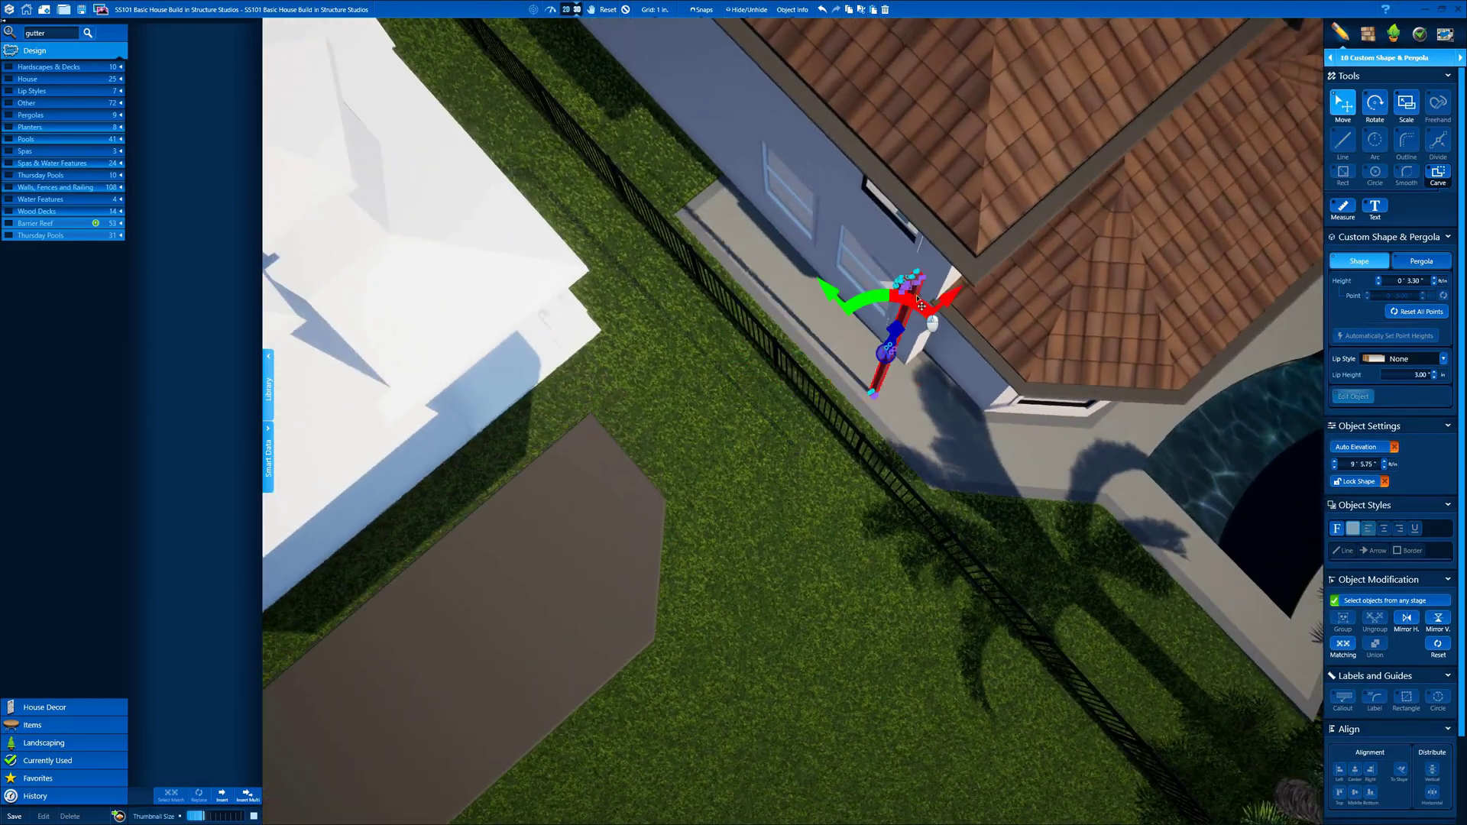
middle_drag(940, 263, 945, 193)
scroll(956, 219, up, 3)
scroll(945, 193, down, 2)
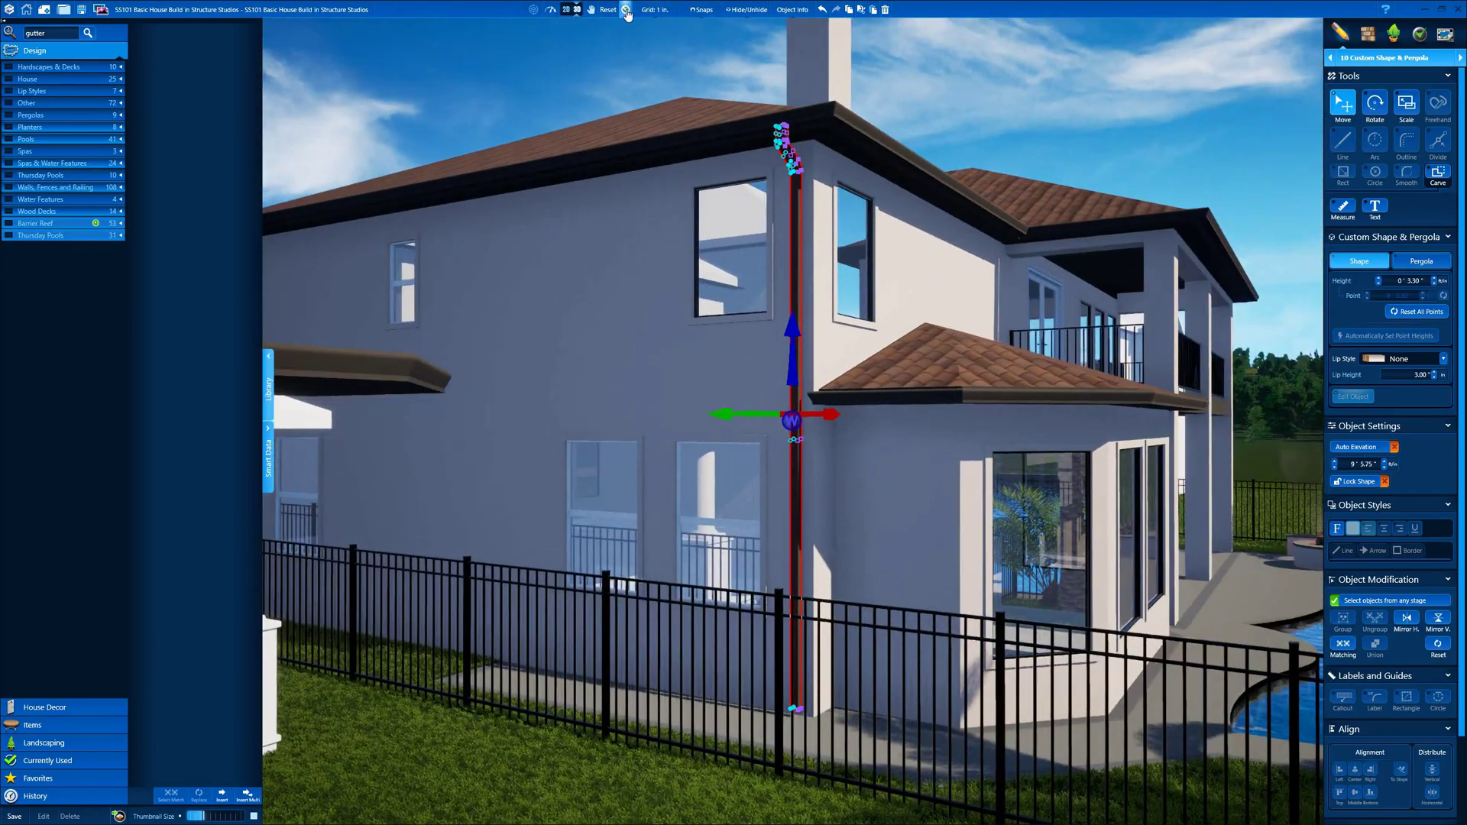
click(626, 11)
middle_drag(887, 229, 920, 277)
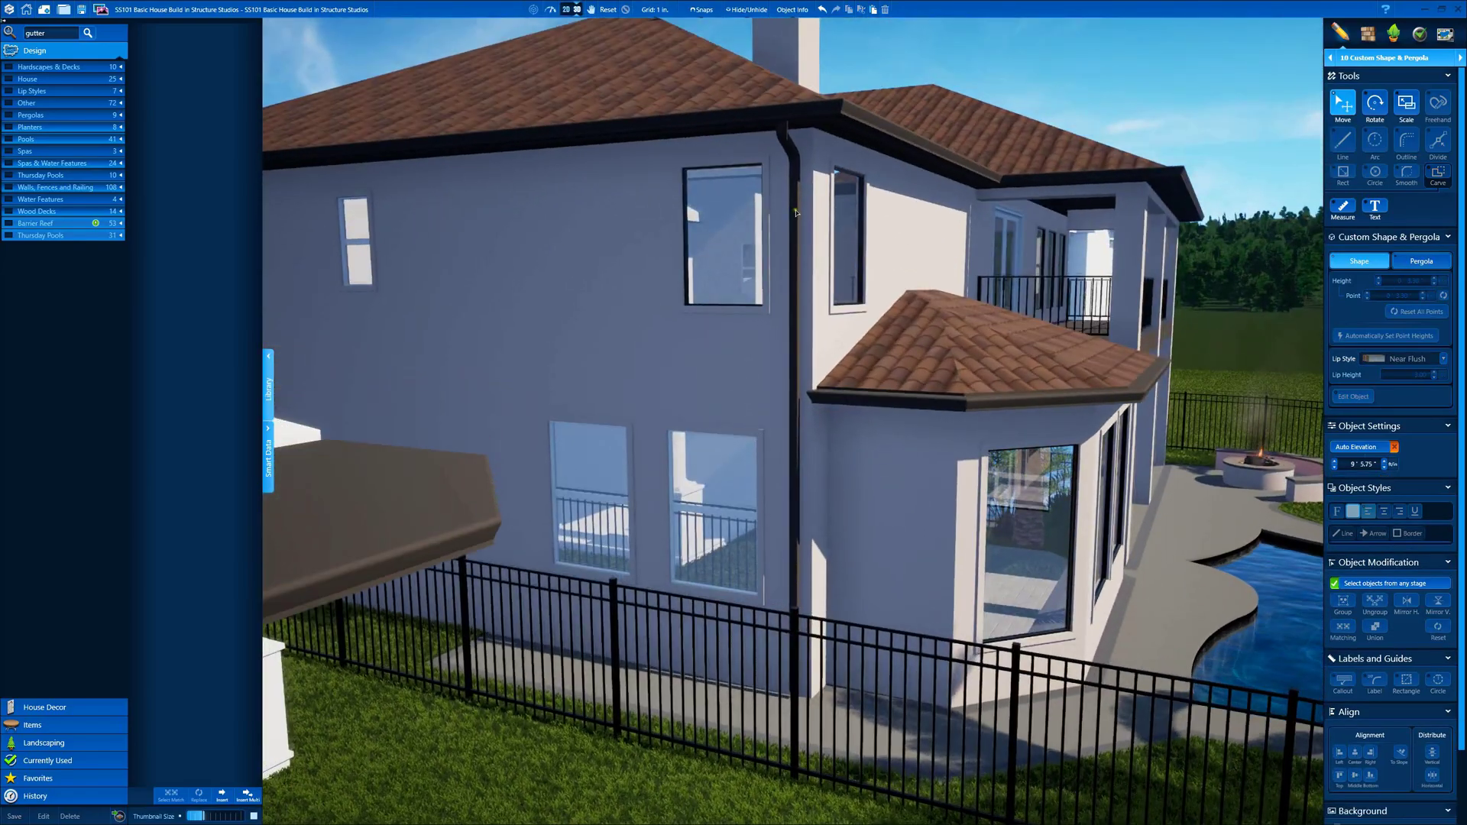
- Lower the downspout beside the bay to an elevation of 8' 11.75" and view its upper bend up close
click(793, 337)
drag(791, 327, 790, 343)
middle_drag(790, 342, 825, 414)
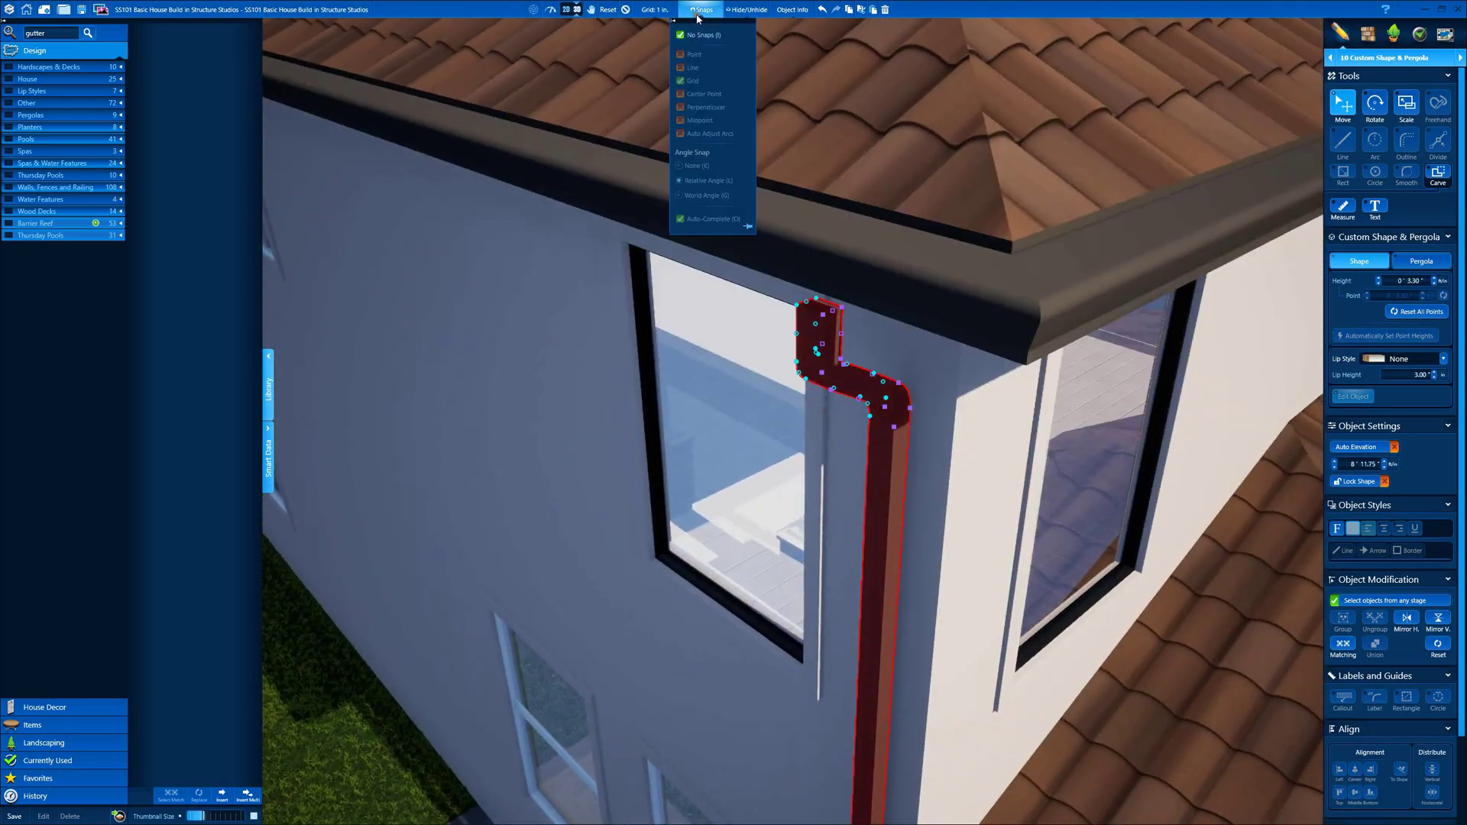
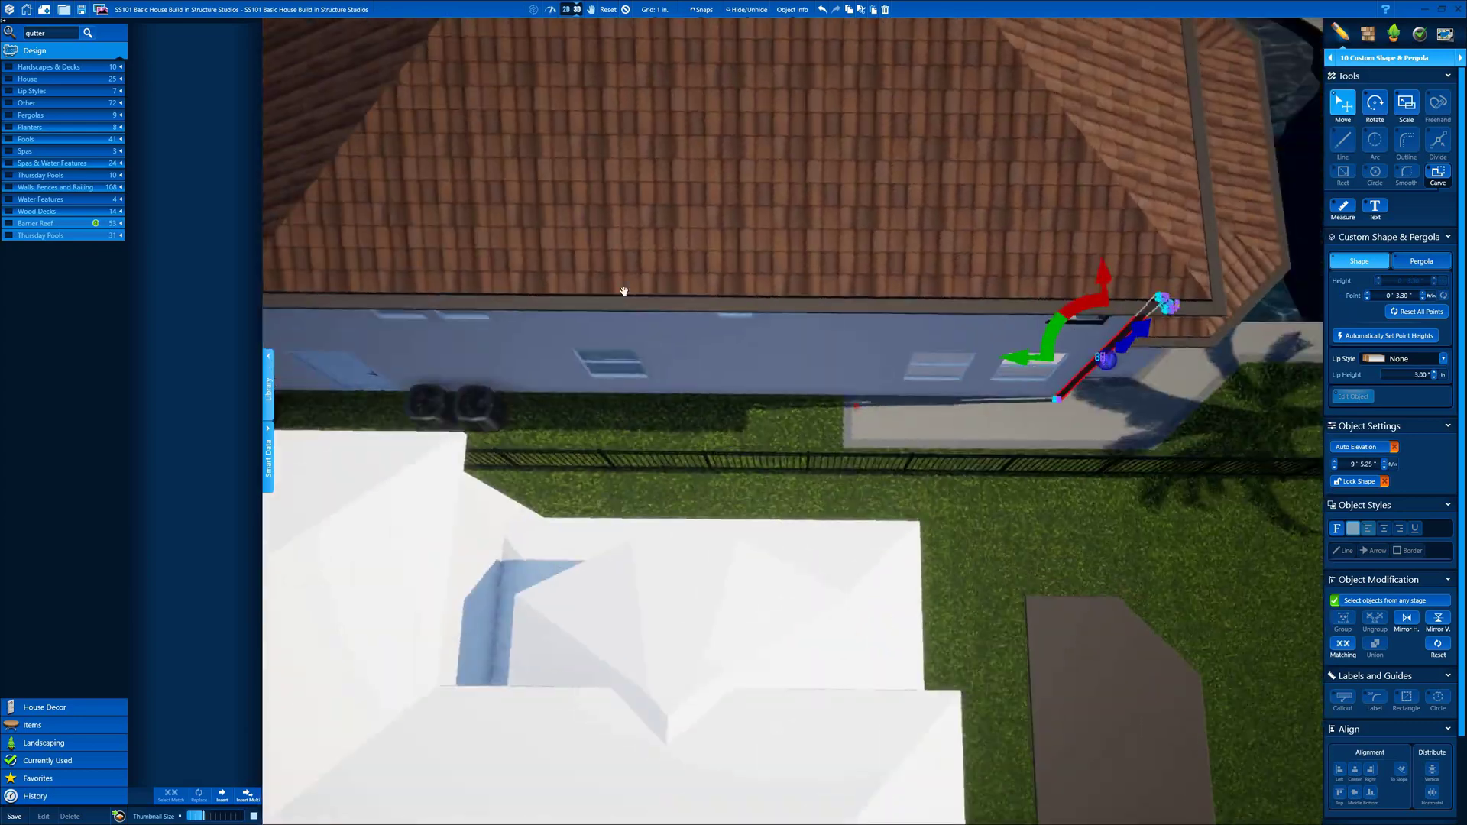
- Place a downspout copy on the side wall near the side door and fence gate, and select the main roof gutter
middle_drag(625, 292, 858, 475)
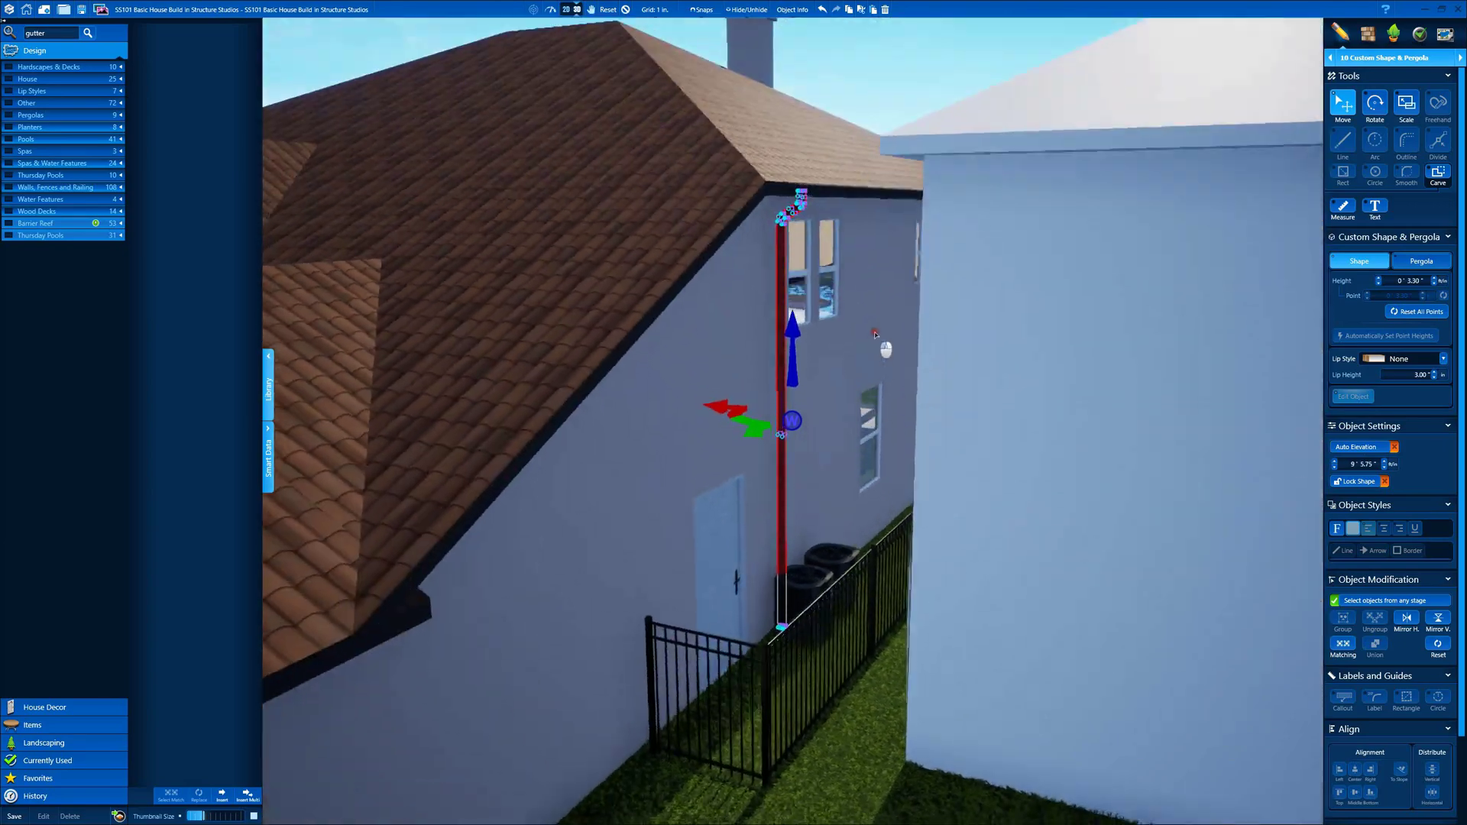
right_drag(875, 334, 879, 401)
click(751, 517)
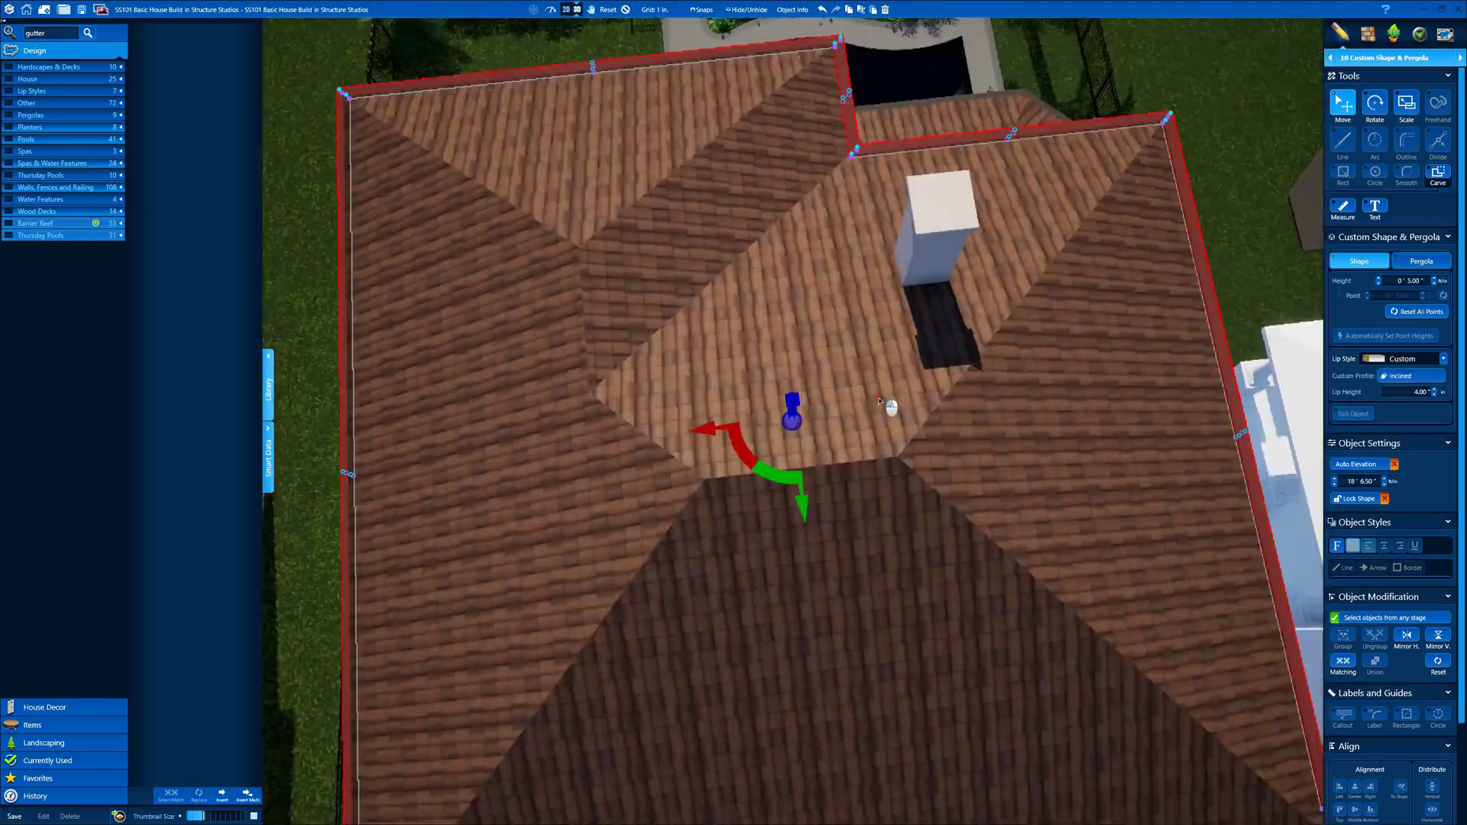
- Place a downspout copy at the rear corner of the house by the fire pit, under the main roof gutter
right_drag(716, 448, 856, 331)
click(624, 11)
right_drag(902, 153, 703, 381)
scroll(879, 321, down, 5)
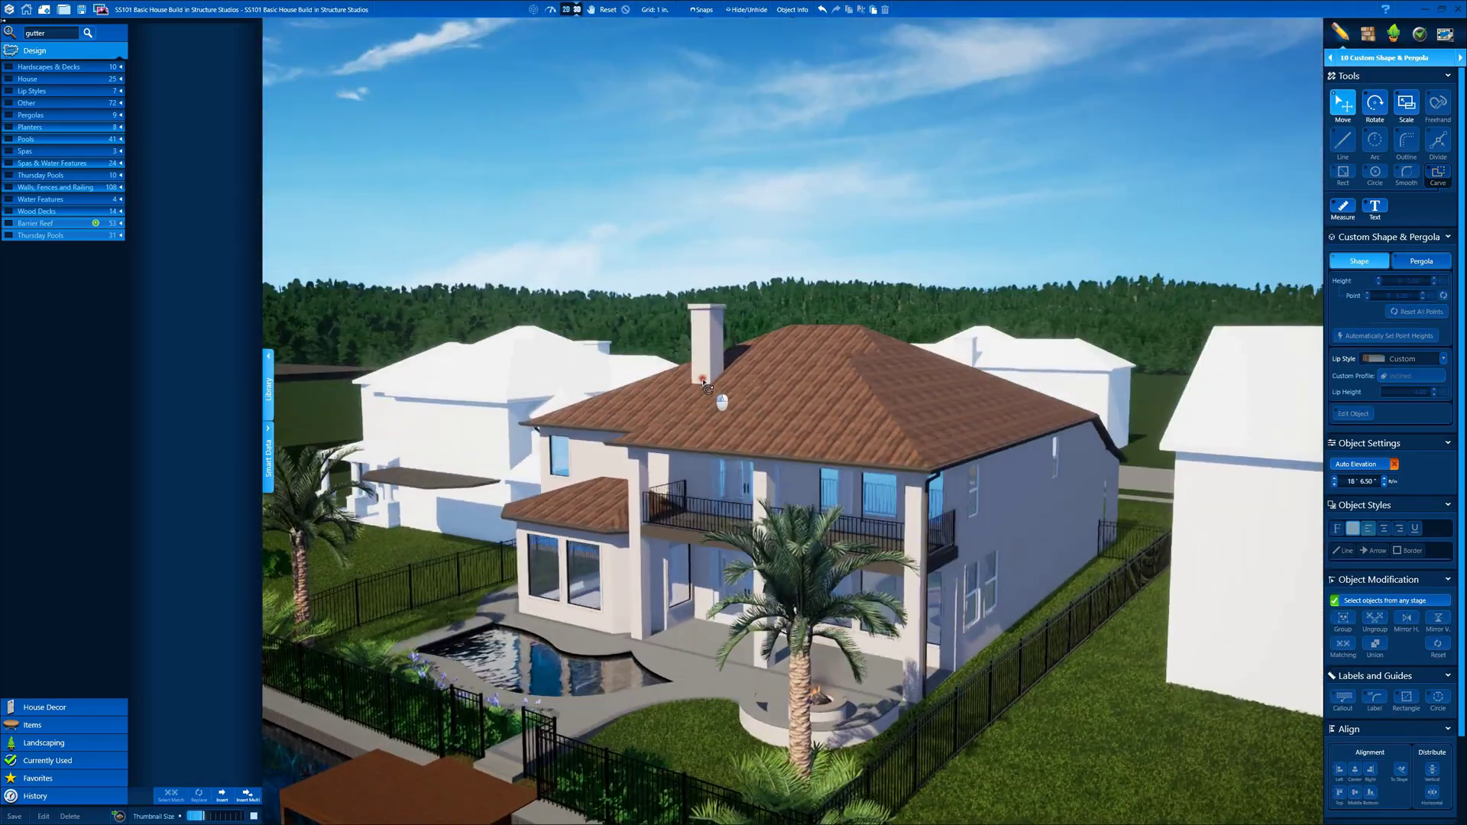
drag(707, 388, 844, 555)
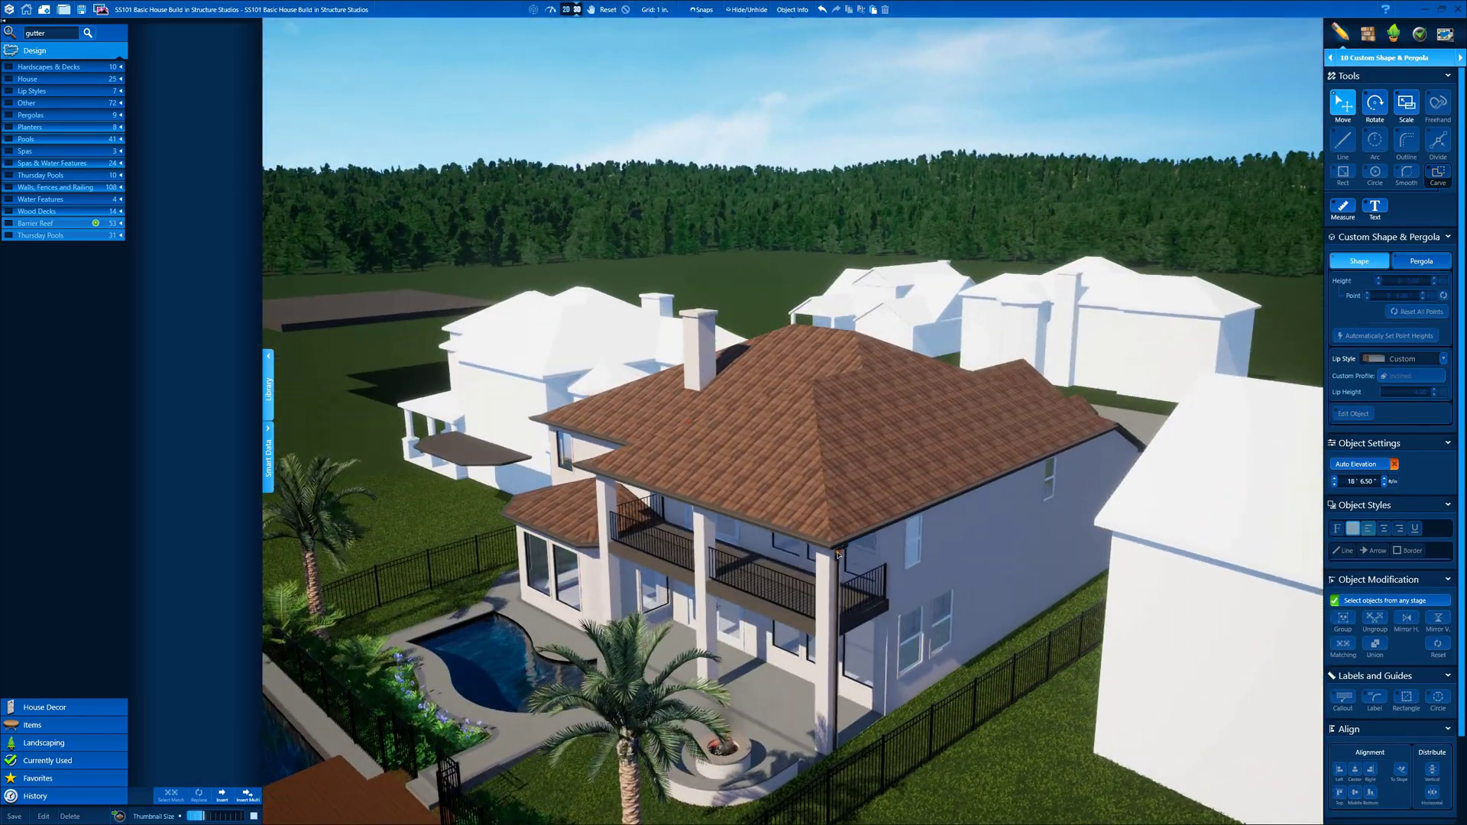
double_click(839, 555)
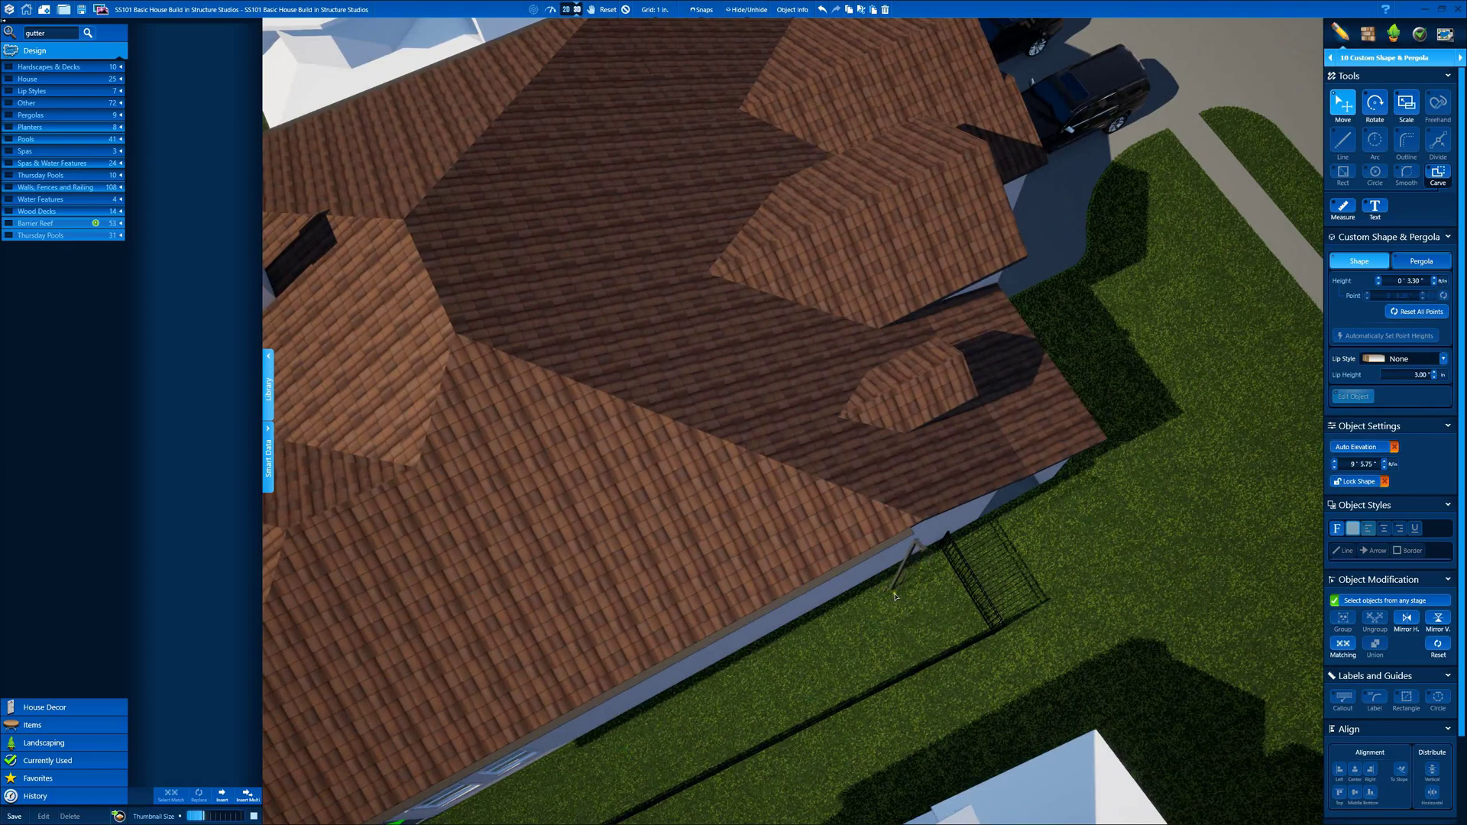
drag(895, 597, 852, 514)
scroll(994, 344, up, 5)
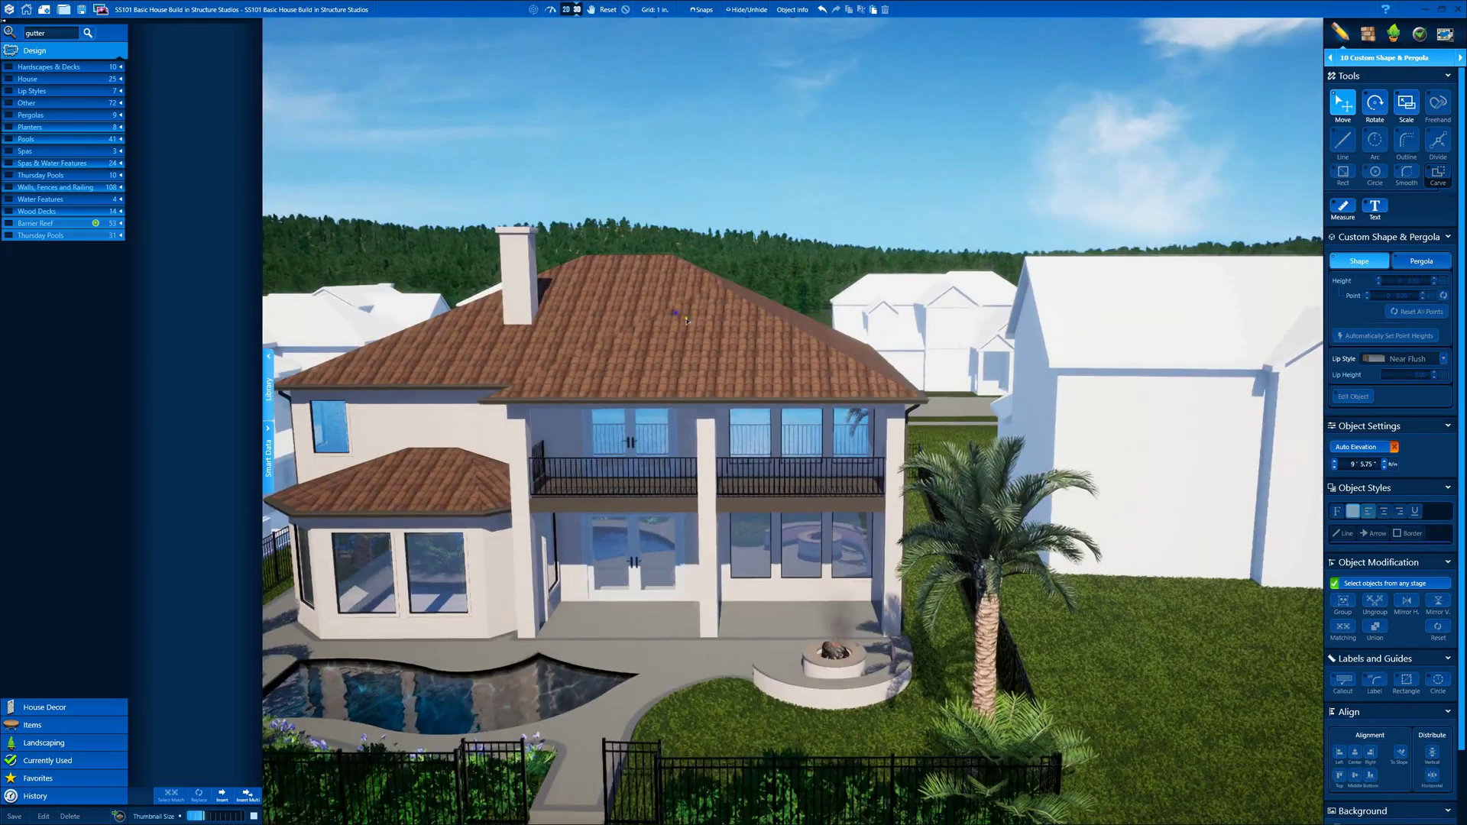
- Copy the downspout to the patio column beside the bay and rotate it onto the column's pool-facing side
drag(686, 321, 829, 410)
double_click(861, 707)
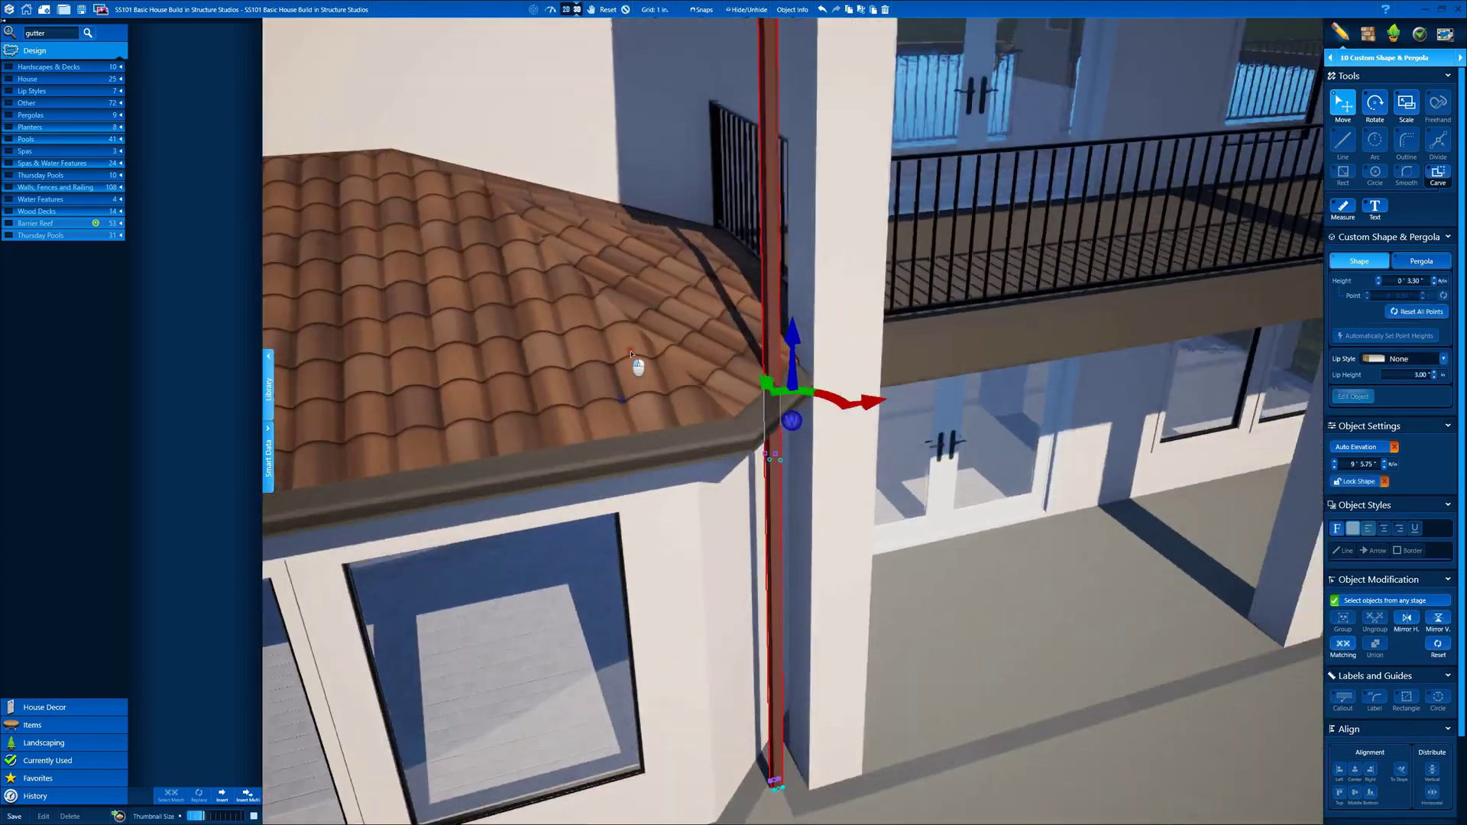
drag(638, 367, 611, 389)
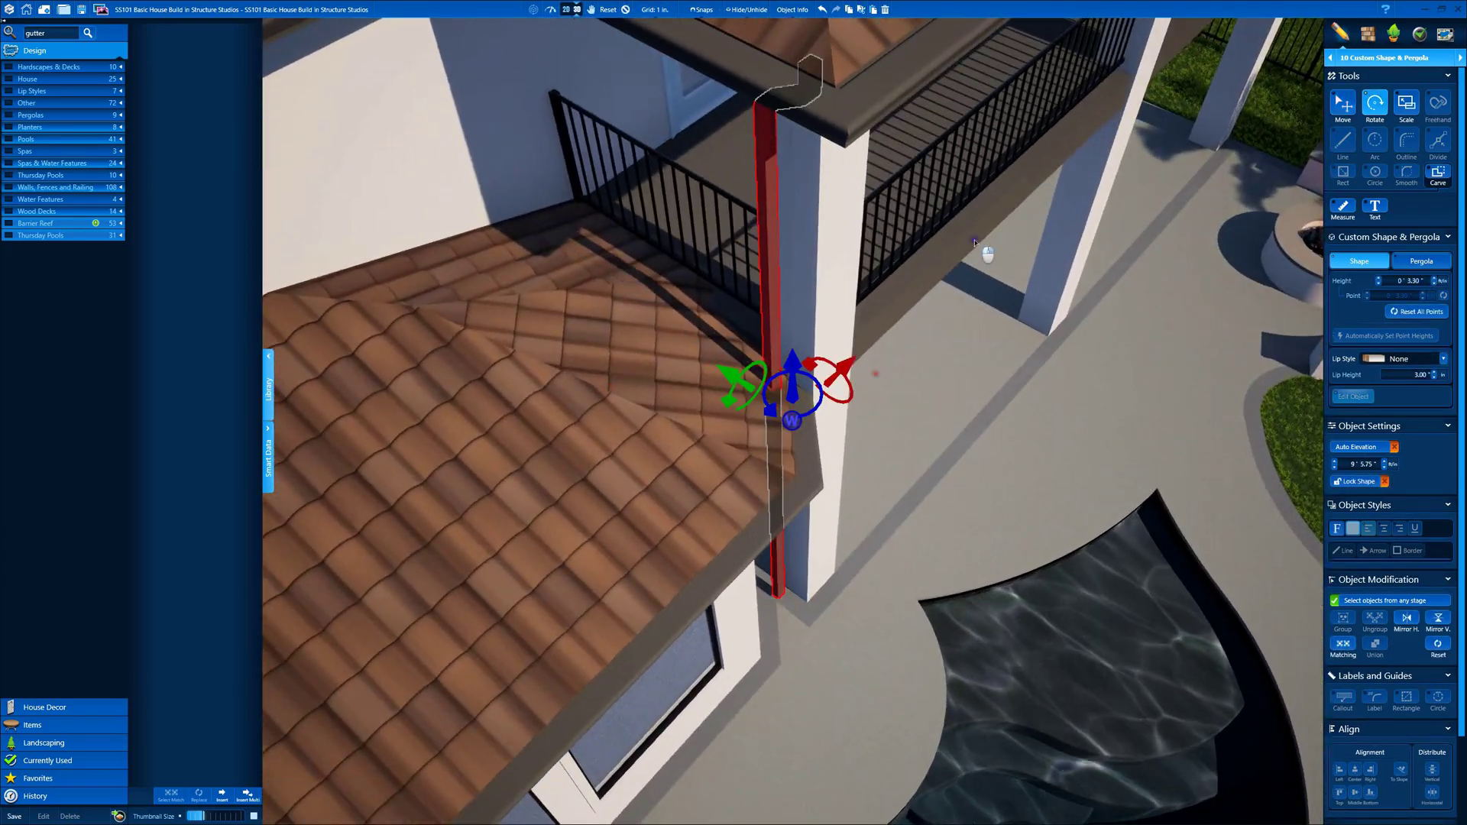
right_drag(975, 243, 964, 292)
key(m)
right_drag(967, 239, 941, 182)
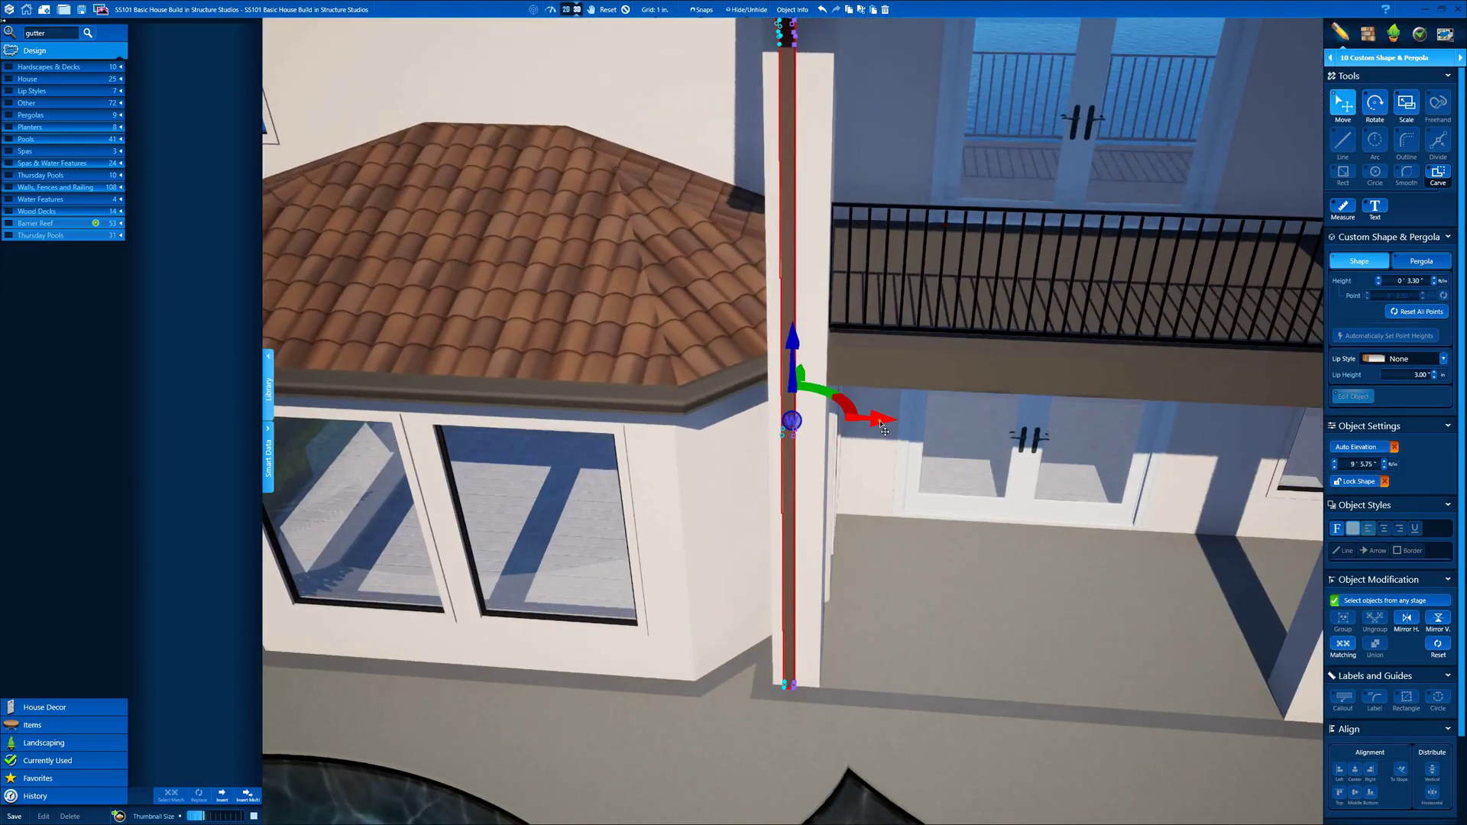
right_drag(938, 531, 850, 493)
drag(868, 415, 873, 415)
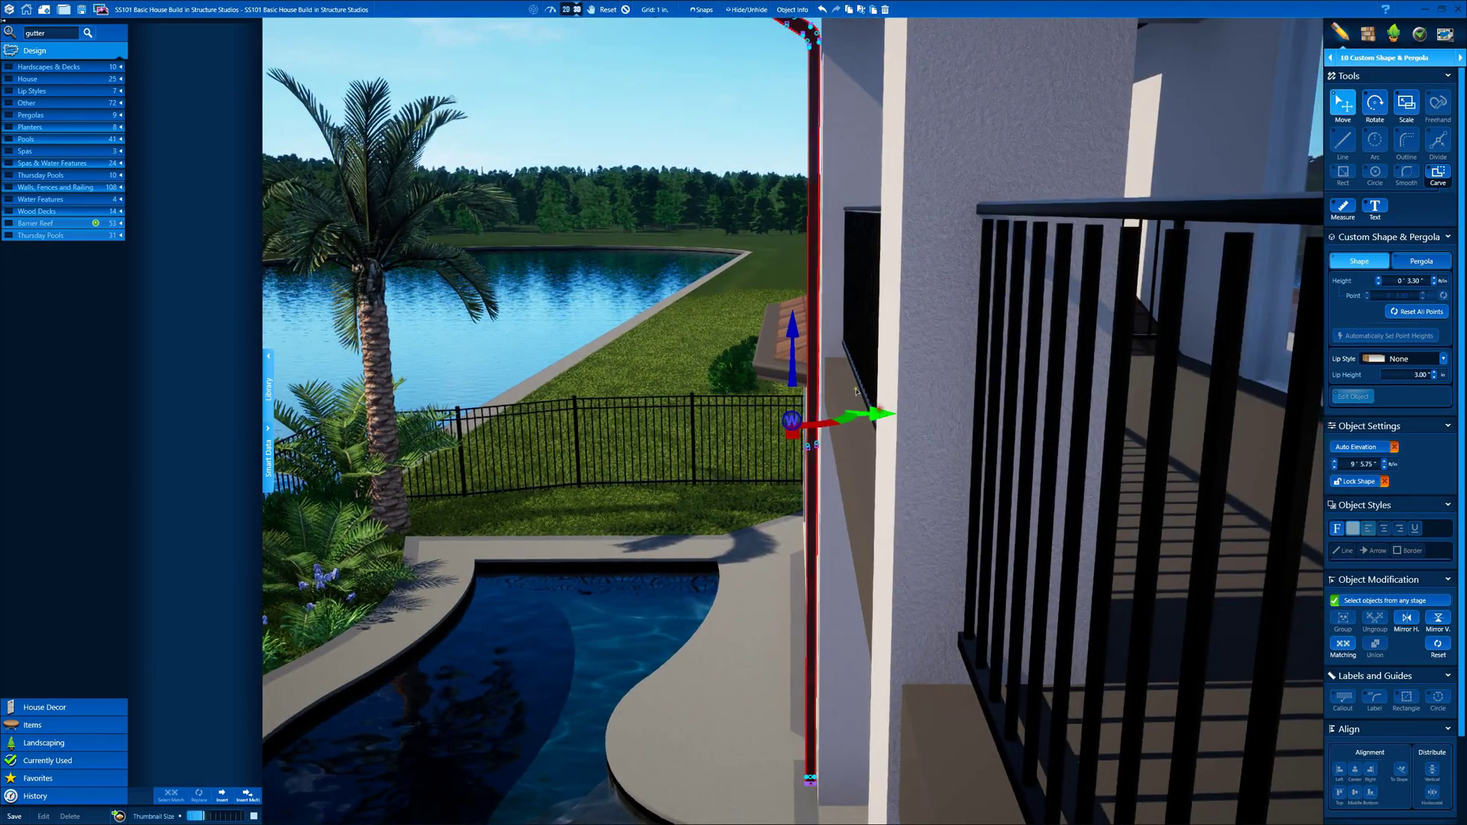
- Fit the downspout against the column beside the bay and lower it to an elevation of 9' 2.25"
click(641, 126)
right_drag(640, 126, 789, 180)
click(788, 367)
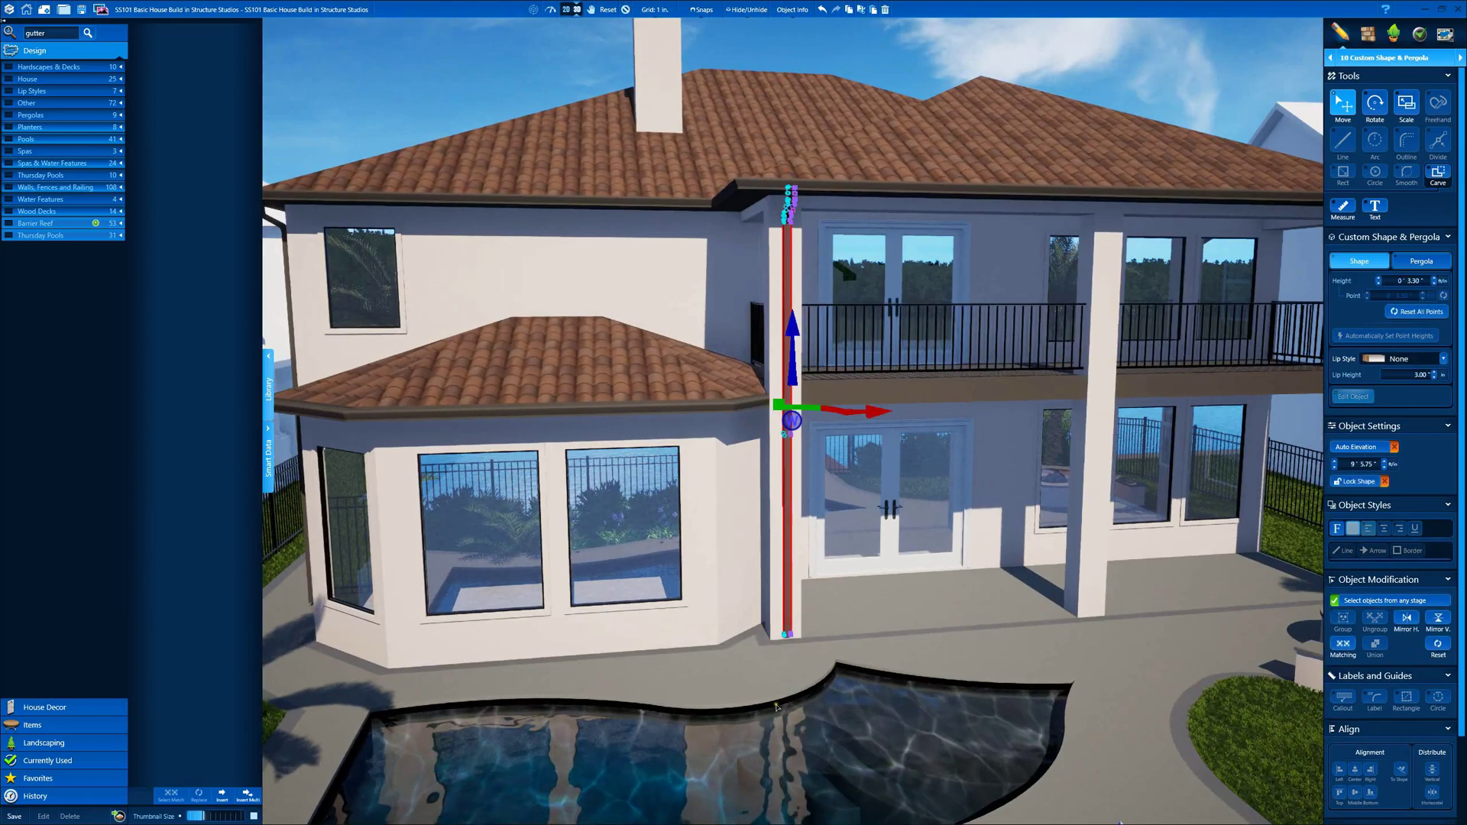
right_drag(856, 638, 727, 730)
scroll(661, 456, up, 5)
middle_drag(662, 456, 581, 306)
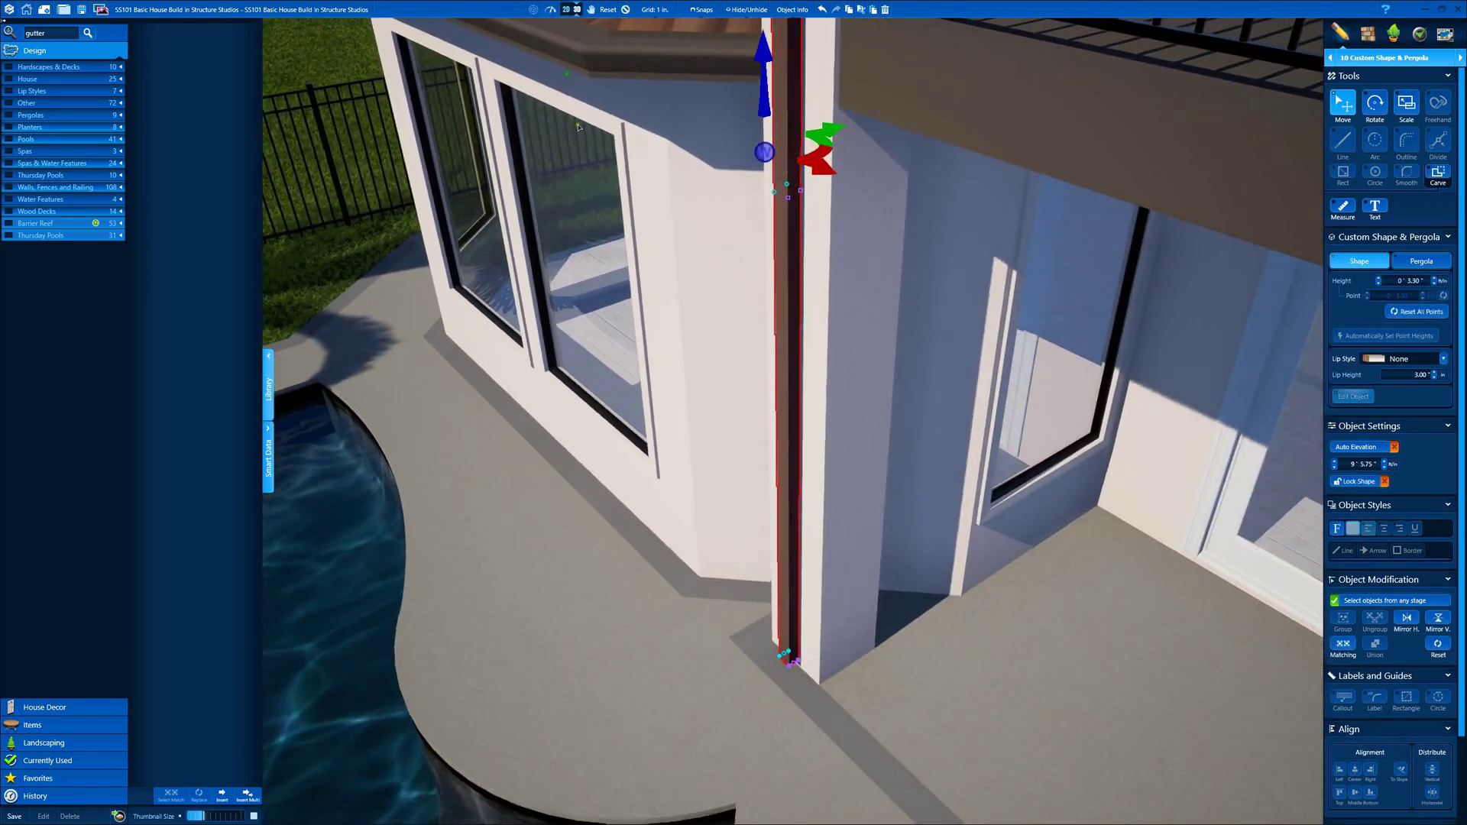
click(795, 690)
scroll(792, 684, down, 3)
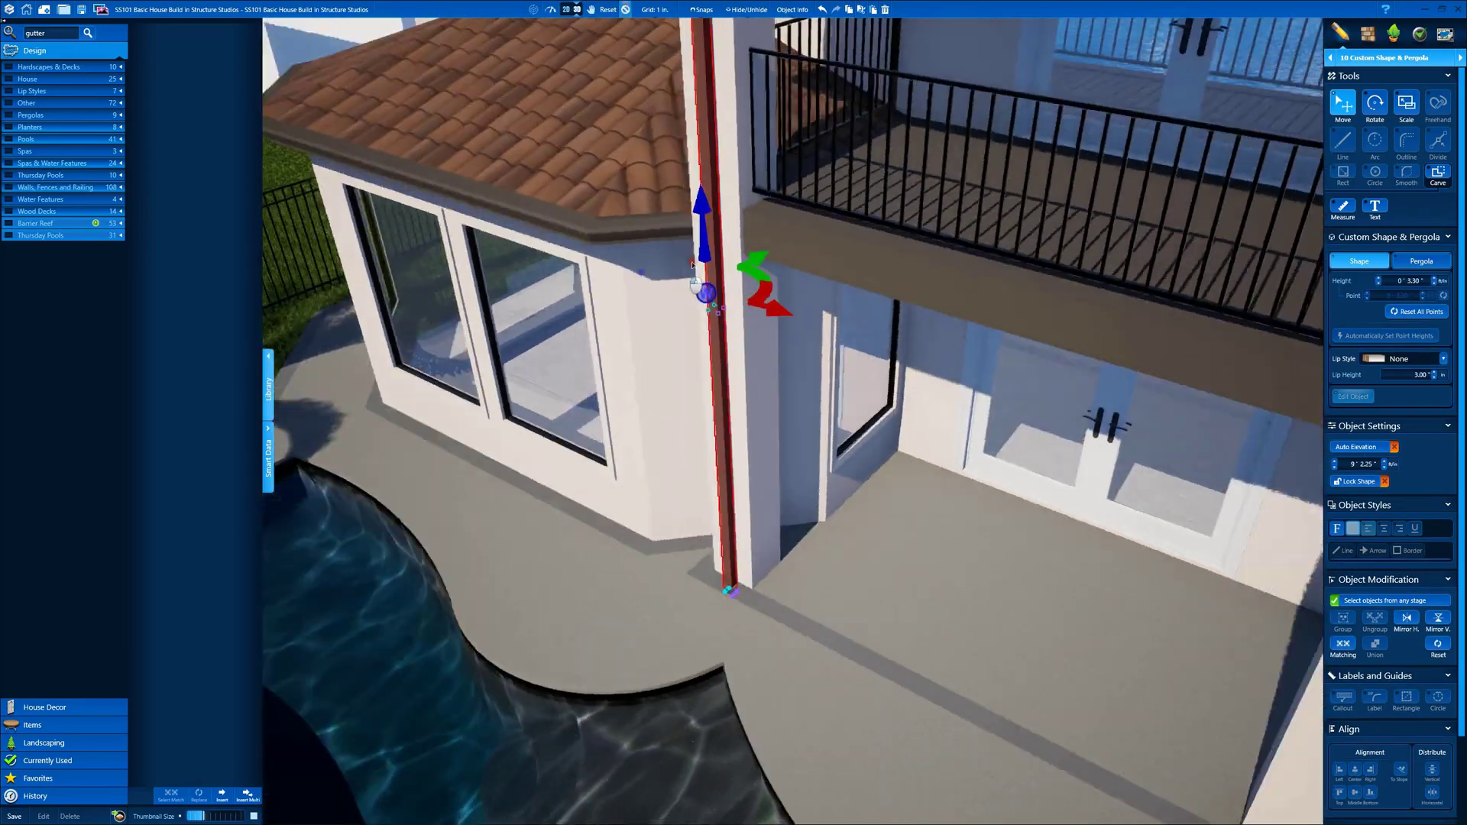
right_drag(726, 589, 822, 400)
scroll(822, 400, down, 3)
- Draw a small circle in plan view near the foot of the column downspout as its round base collar
click(570, 10)
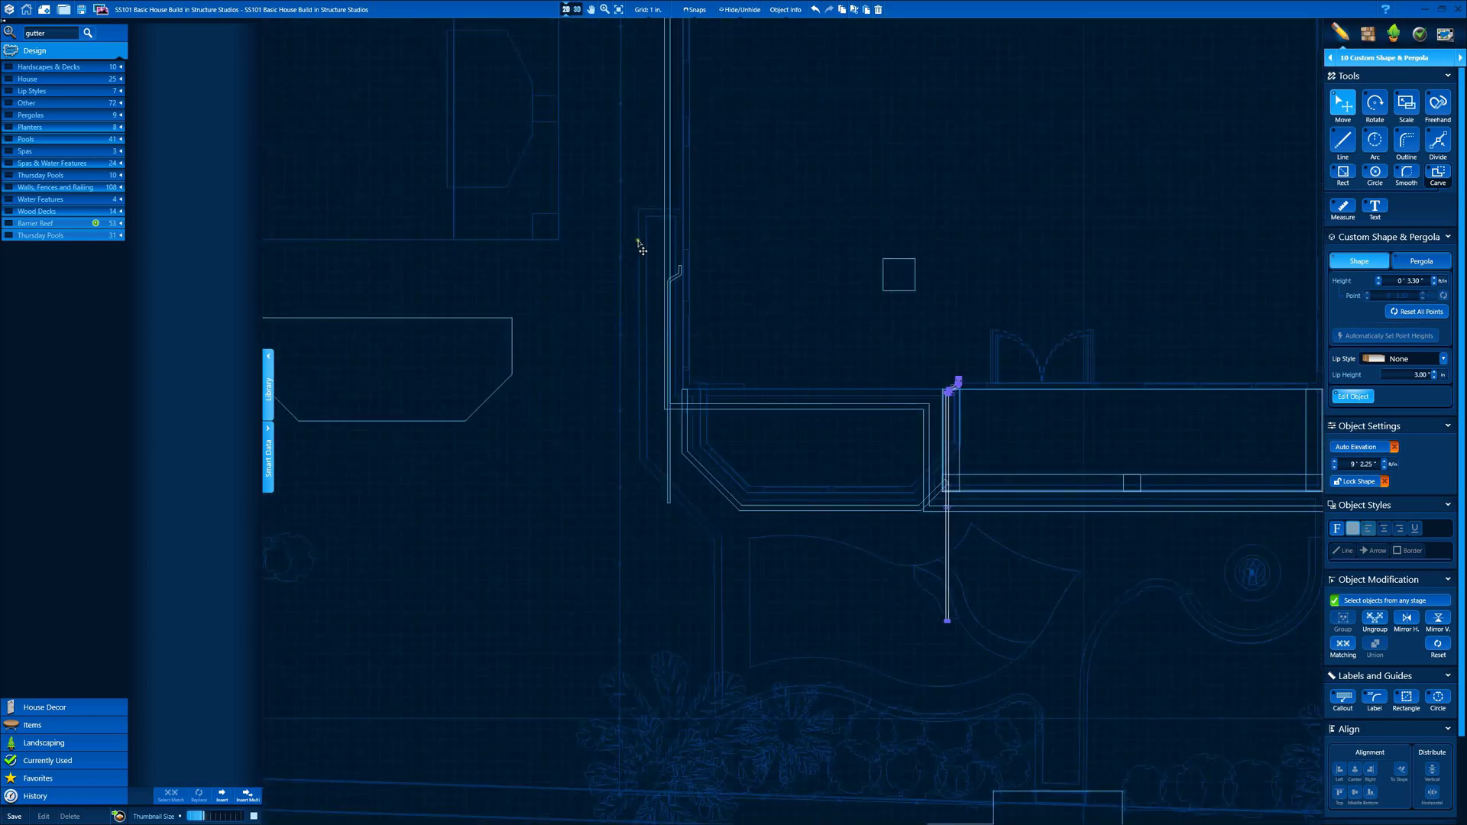
click(1354, 397)
middle_drag(1002, 113, 972, 687)
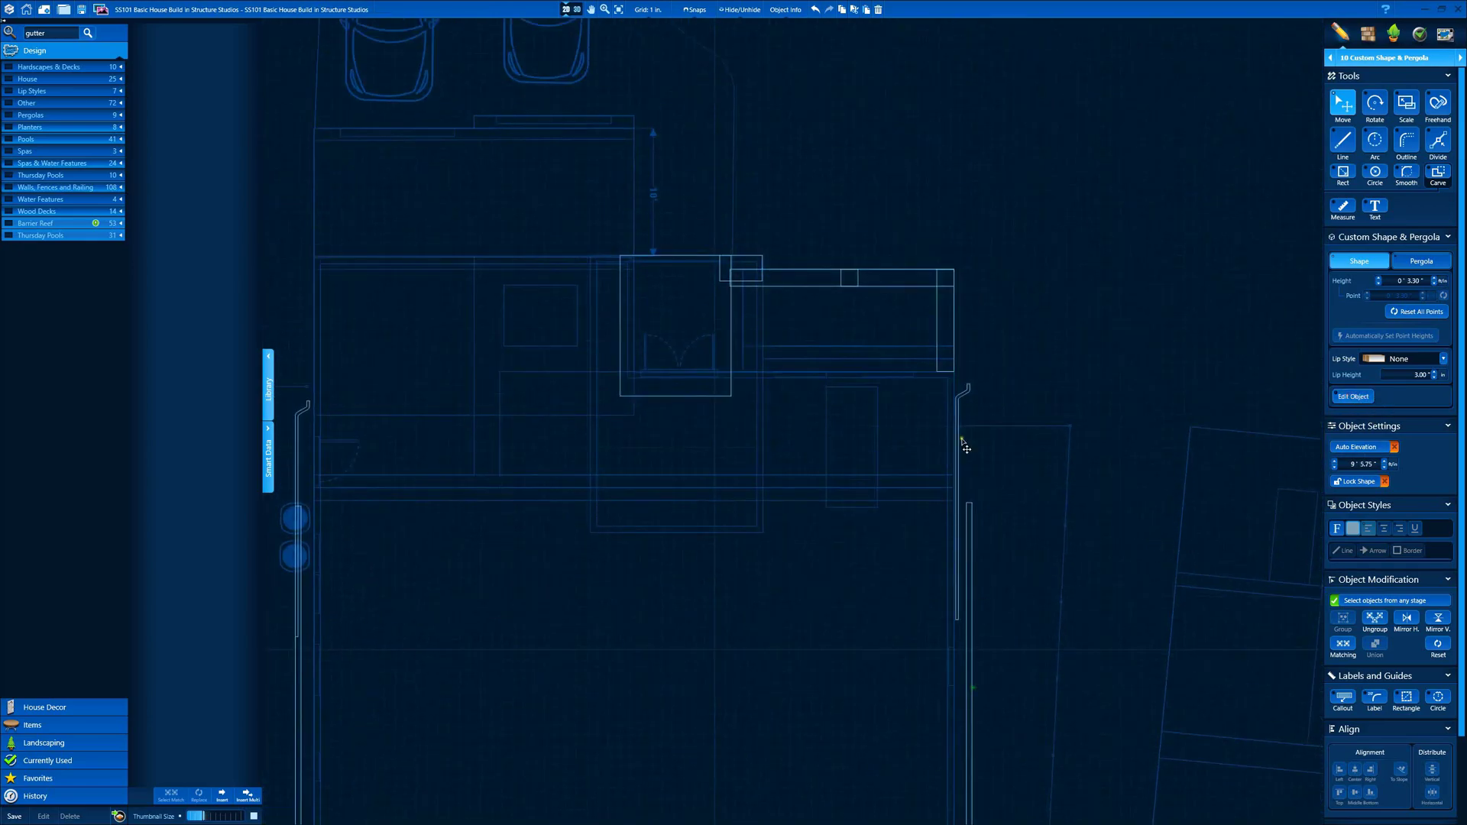
middle_drag(817, 496, 1069, 490)
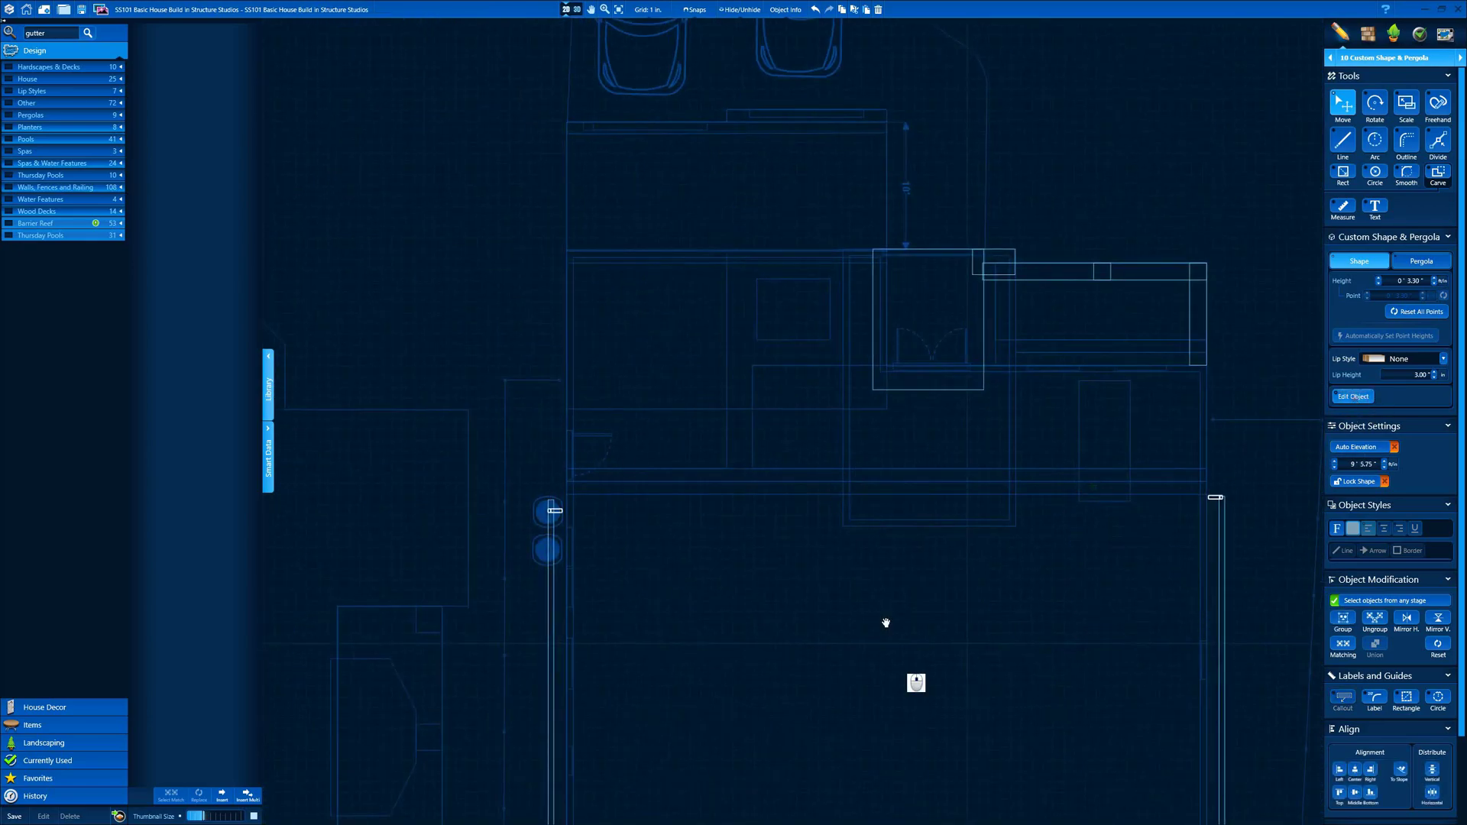
middle_drag(886, 623, 784, 96)
scroll(786, 707, down, 2)
middle_drag(786, 707, 818, 673)
scroll(807, 577, up, 10)
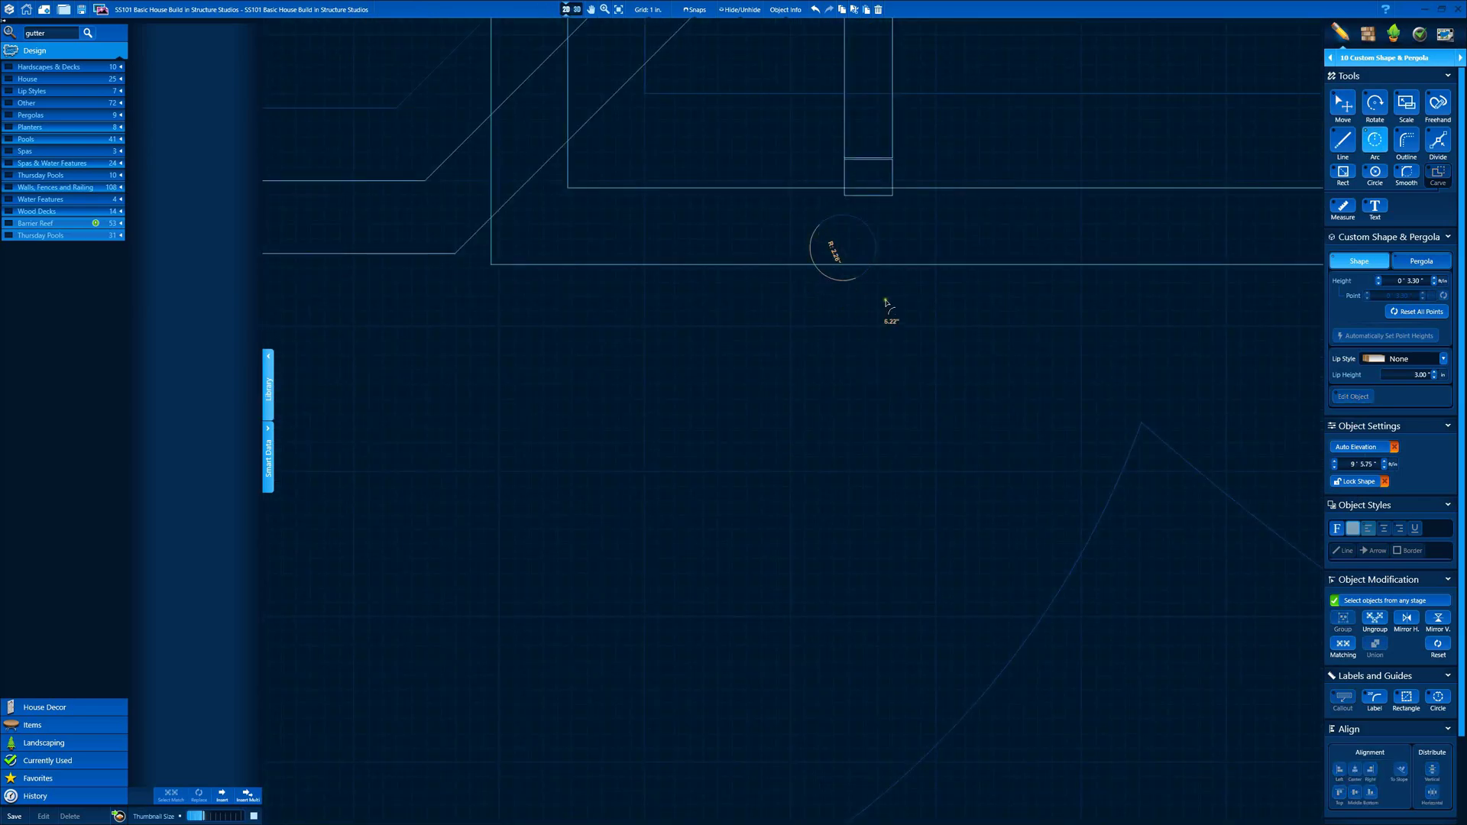
- Move the round collar around the foot of the column downspout in 3D and set its elevation to 0' 2.25"
click(576, 9)
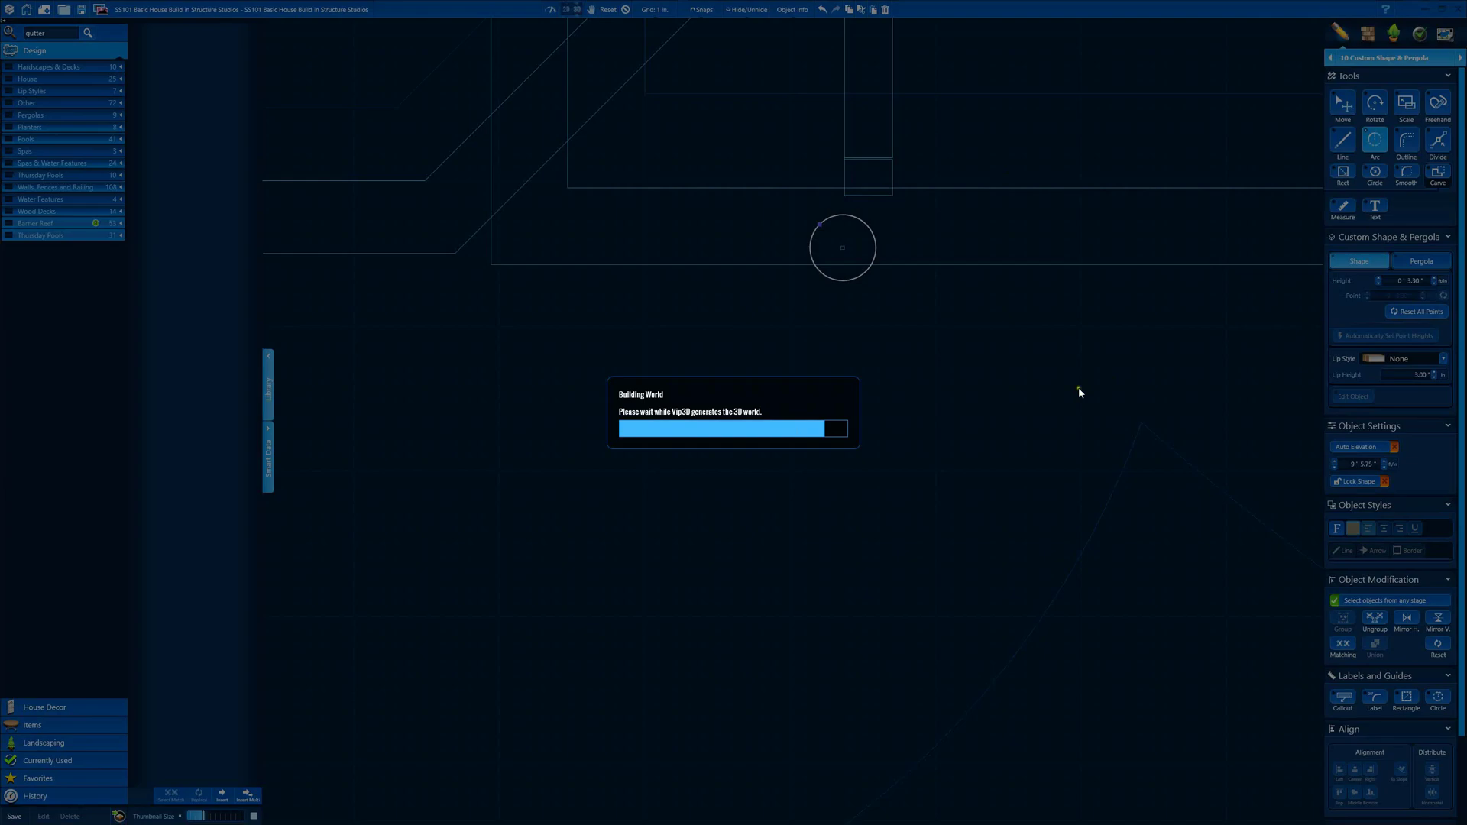
key(End)
key(f)
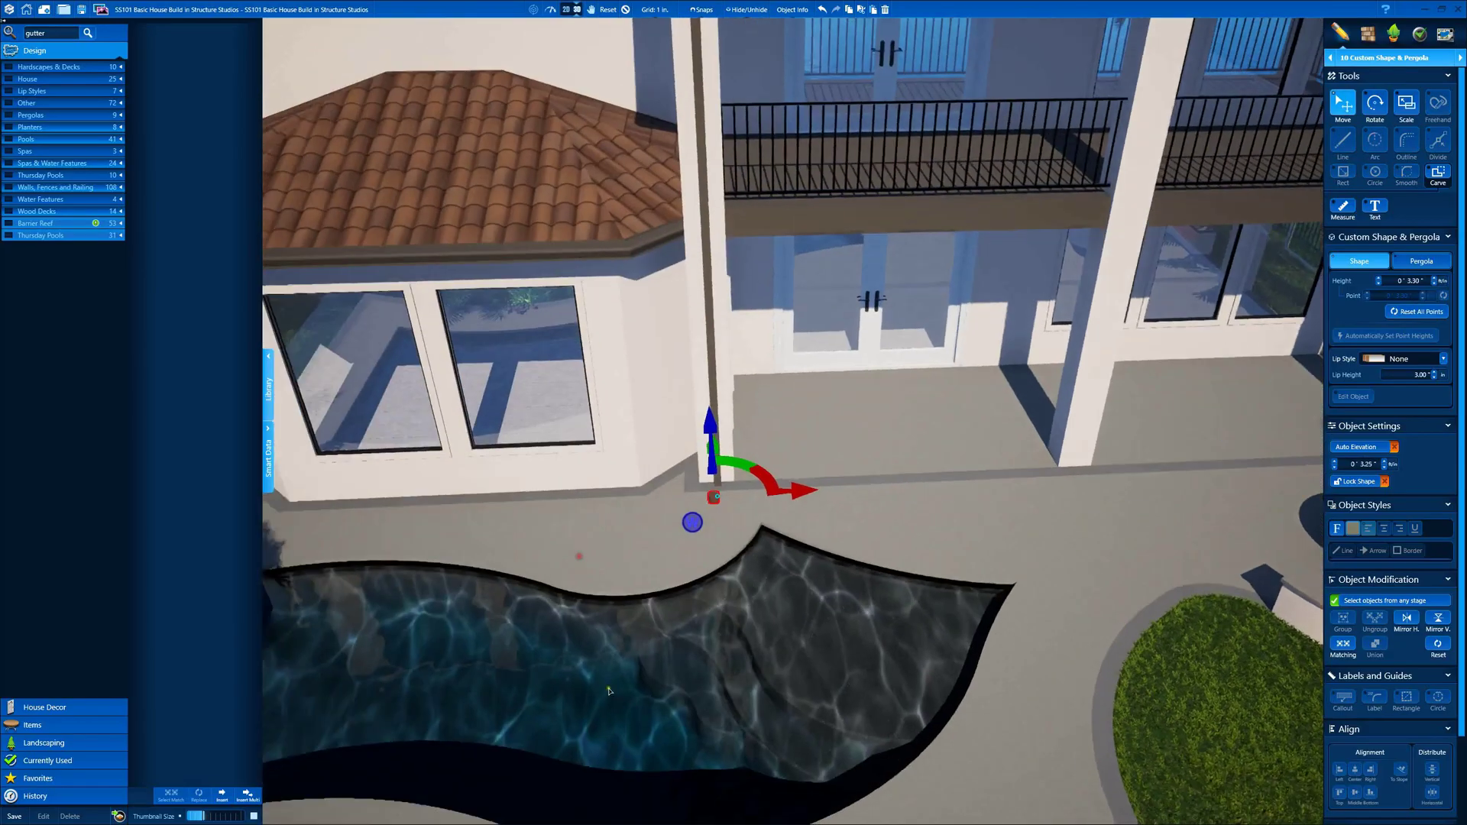
drag(836, 394, 875, 229)
key(f)
right_drag(876, 237, 800, 337)
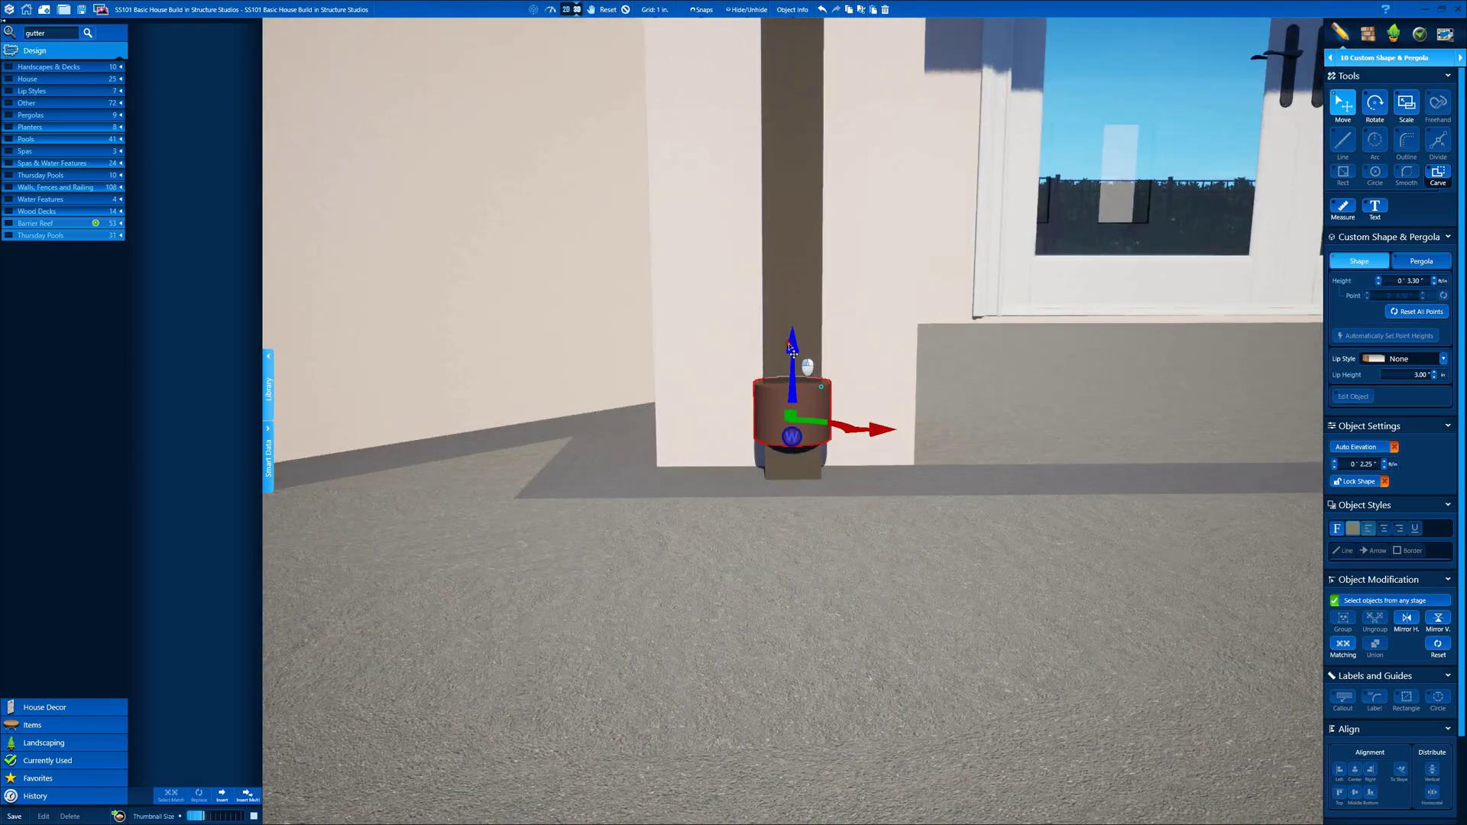
key(f)
click(626, 10)
scroll(689, 305, down, 5)
- Copy the downspout to the bay's outer side corner under the bay roof and lower it to an elevation of 0' 9.25"
right_drag(717, 131, 659, 481)
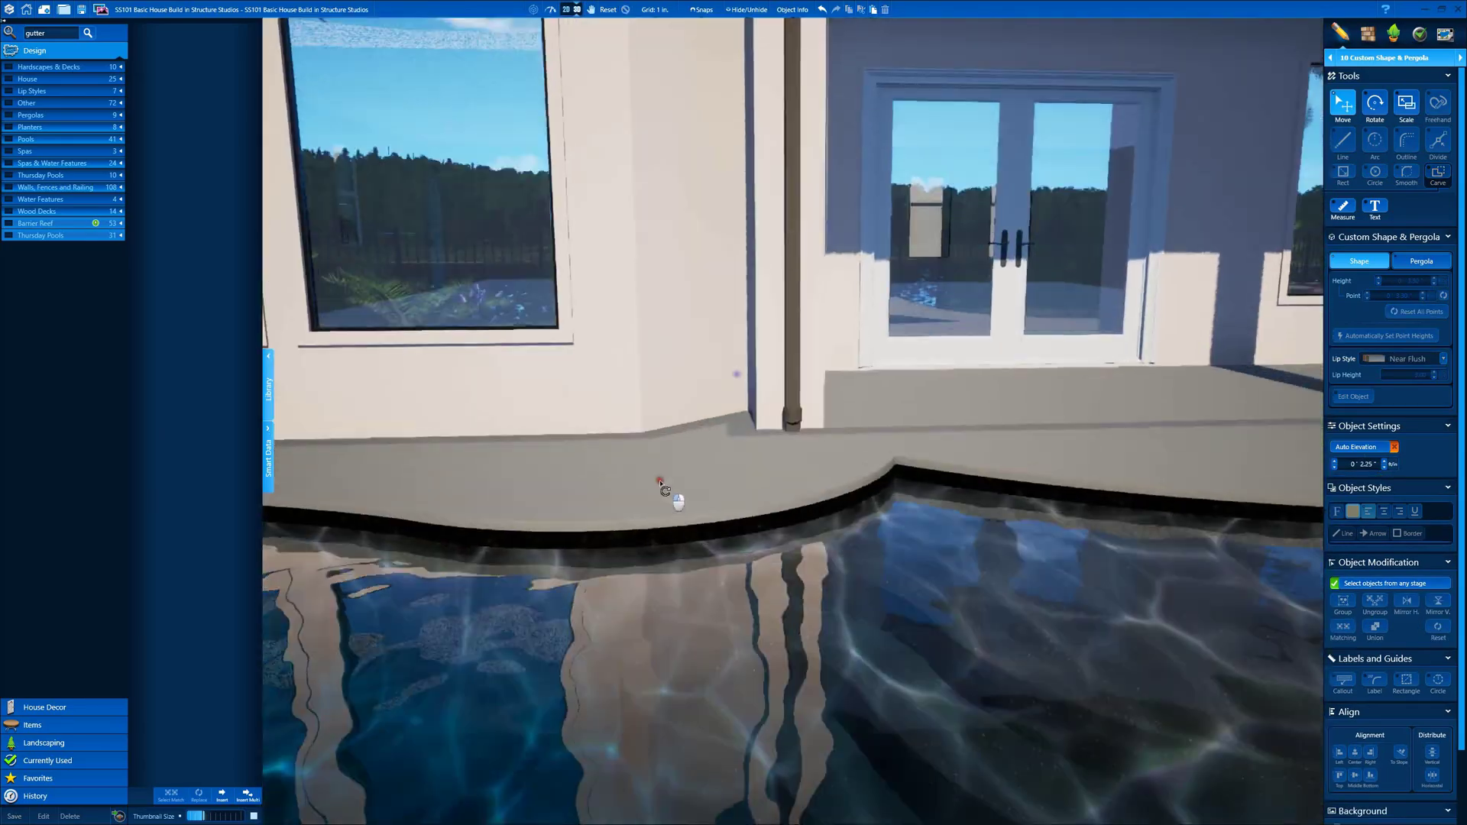
scroll(865, 371, down, 6)
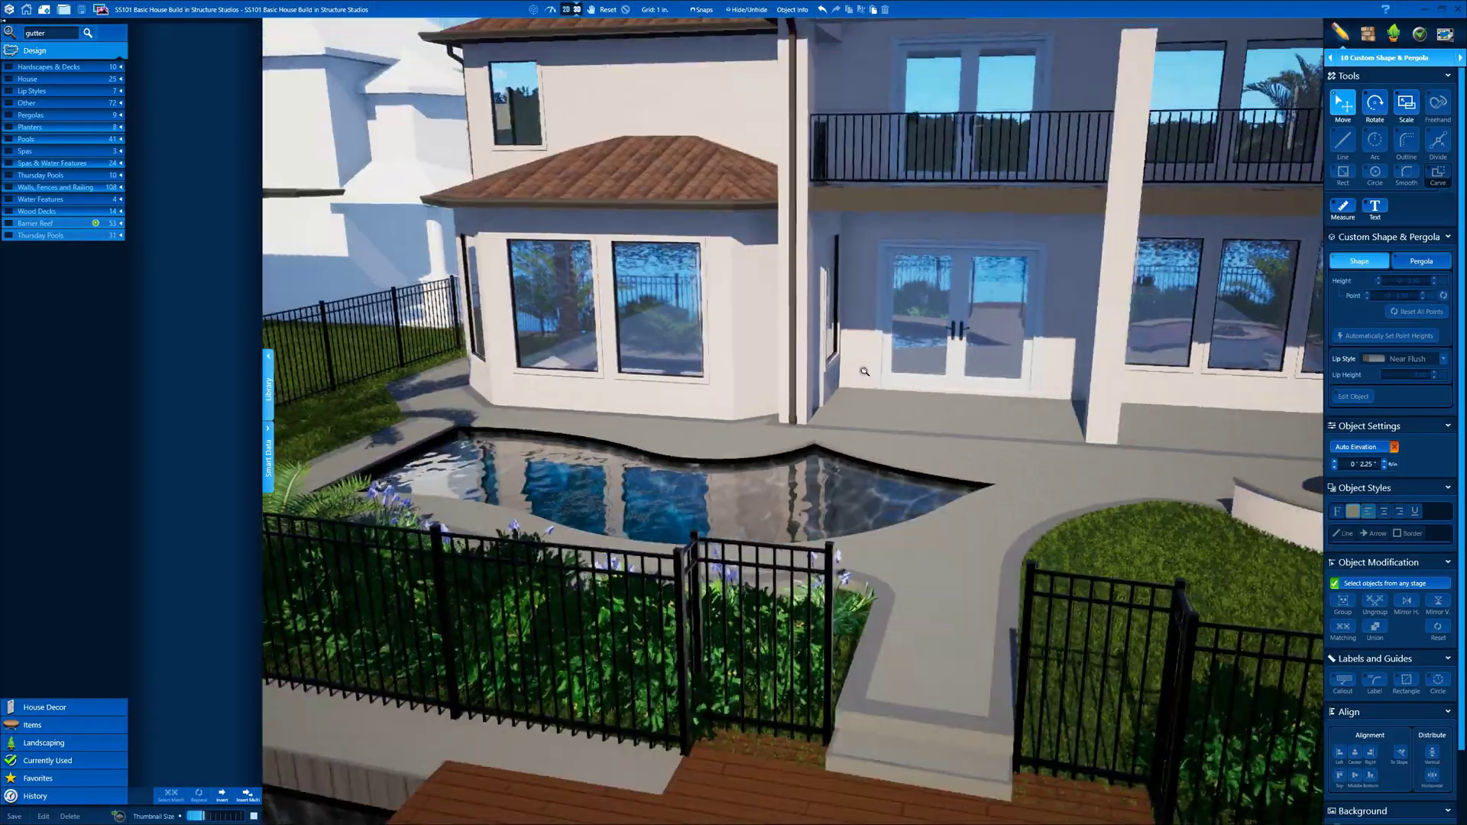
right_drag(865, 371, 734, 360)
scroll(795, 216, down, 3)
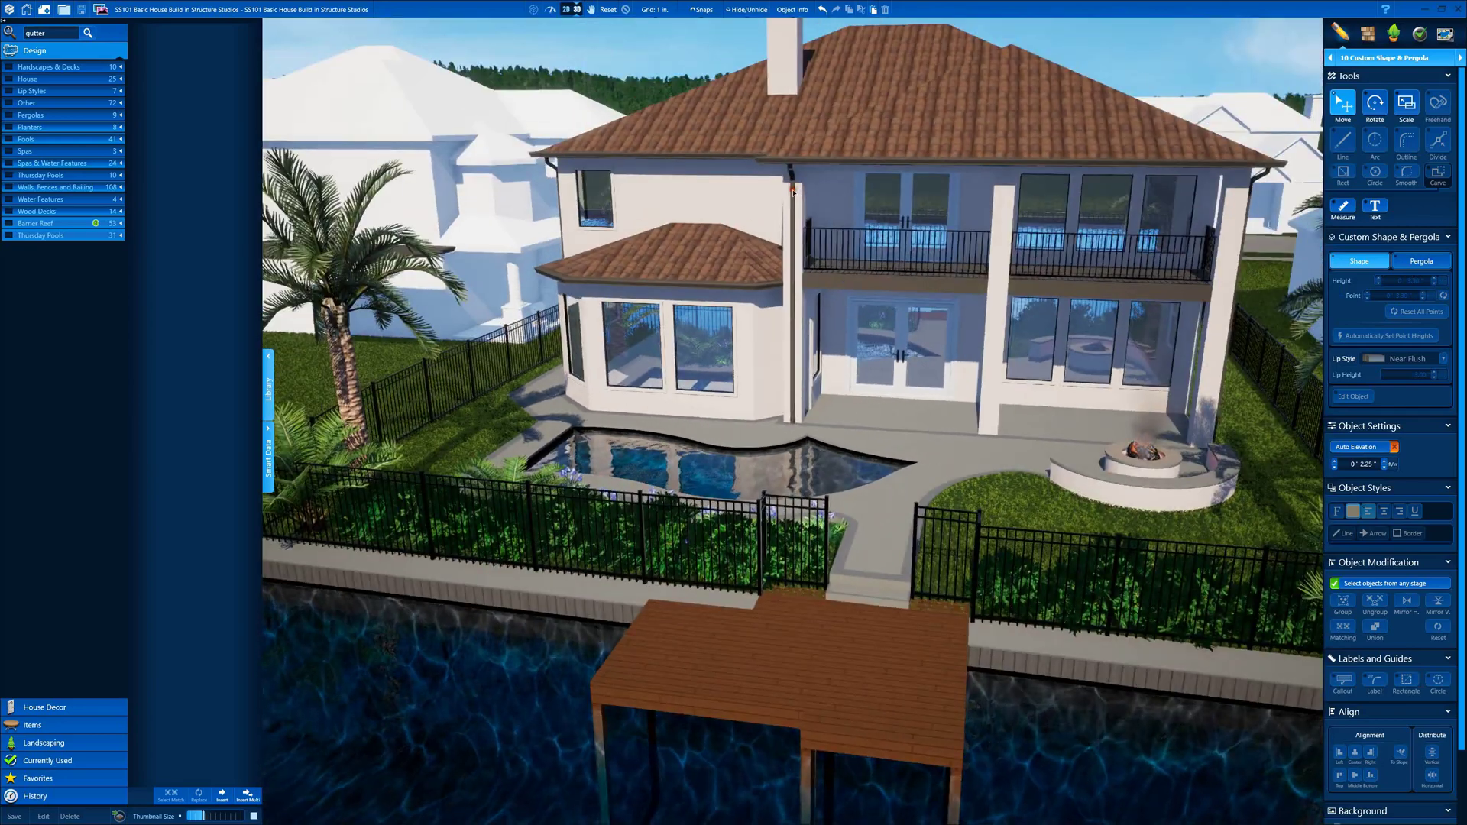
click(794, 192)
right_drag(794, 193, 839, 494)
click(735, 568)
scroll(737, 567, up, 3)
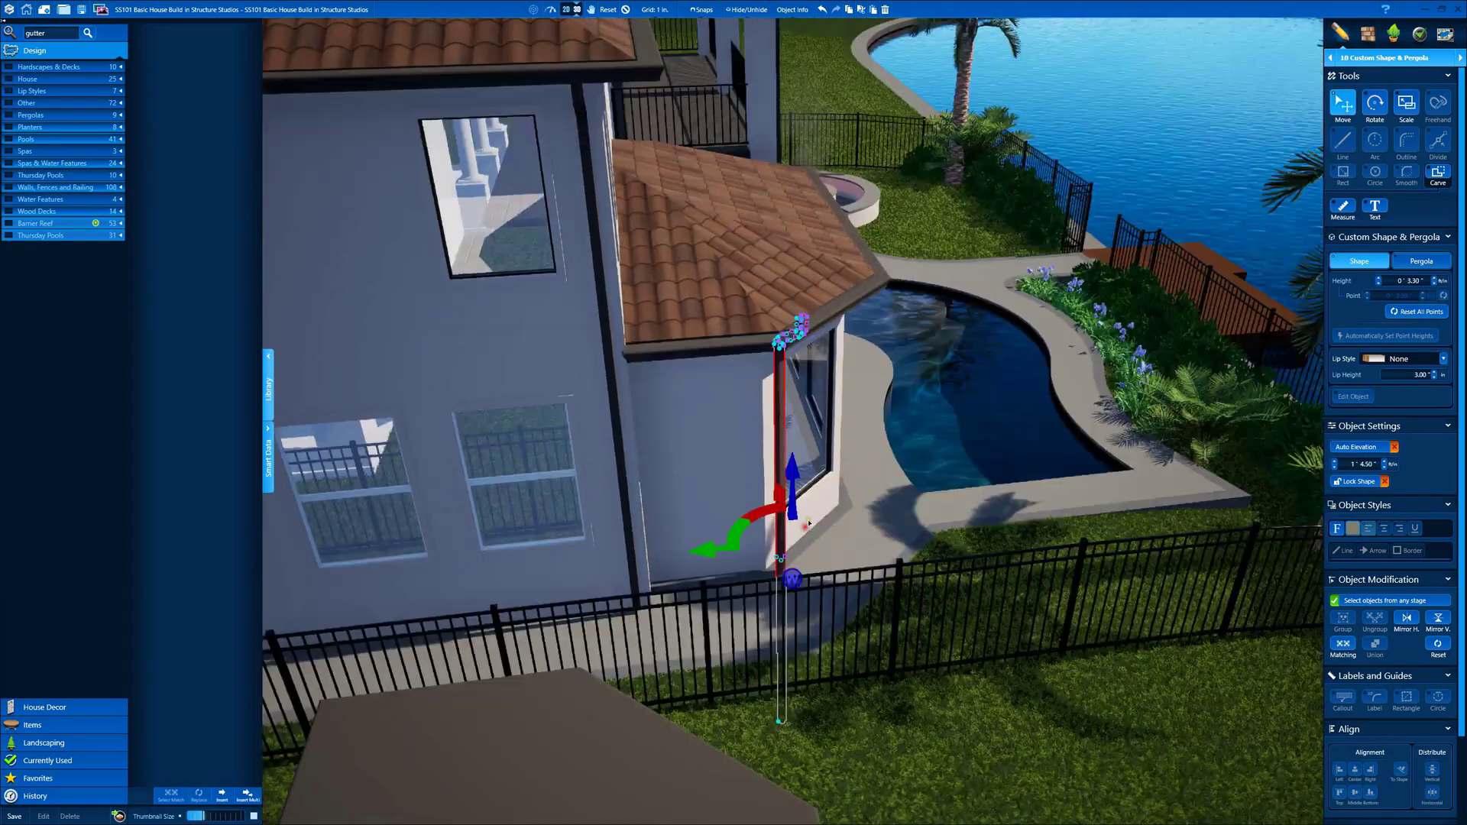
right_drag(809, 522, 956, 201)
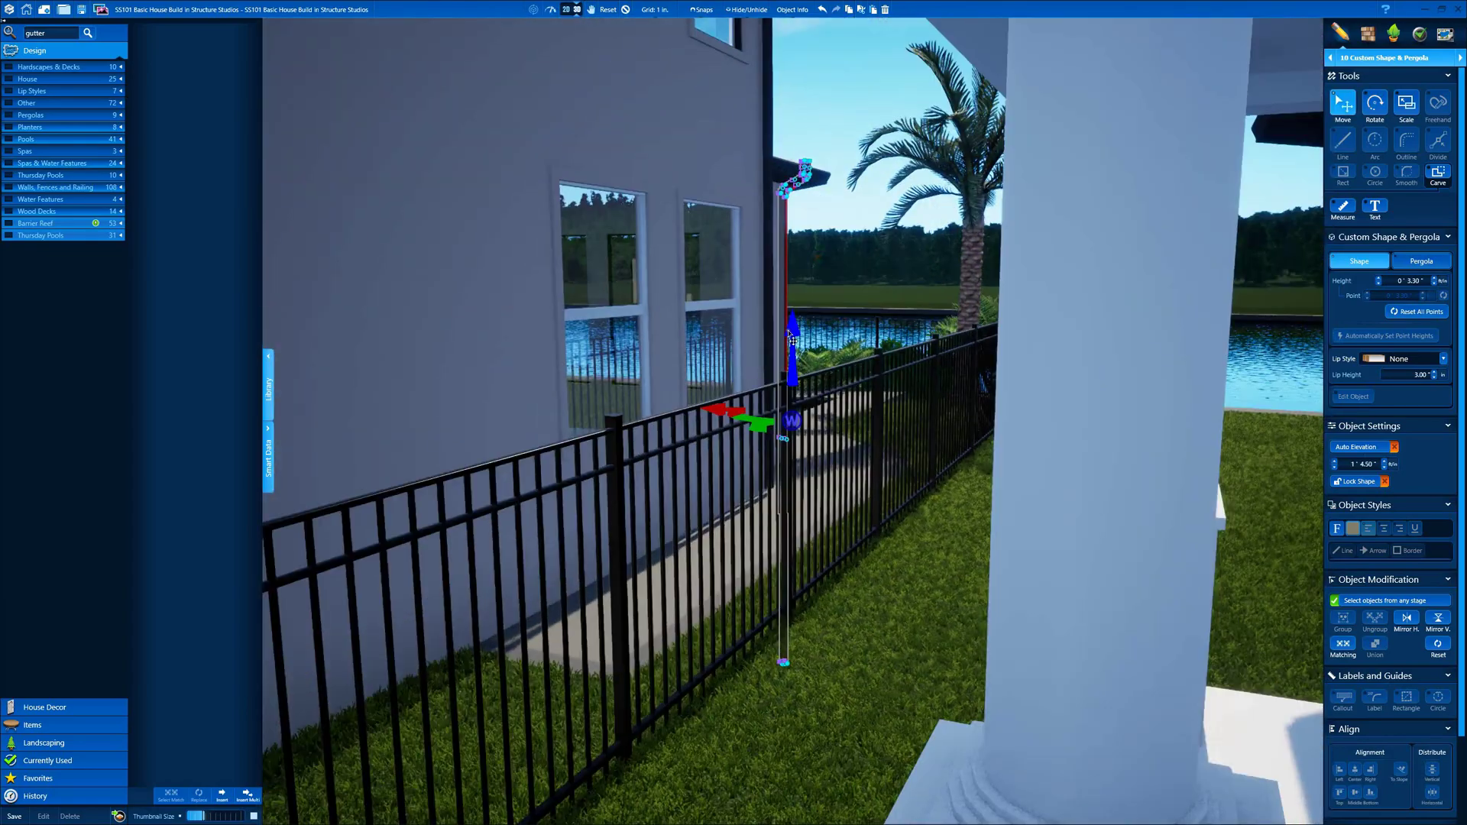
right_drag(954, 264, 793, 333)
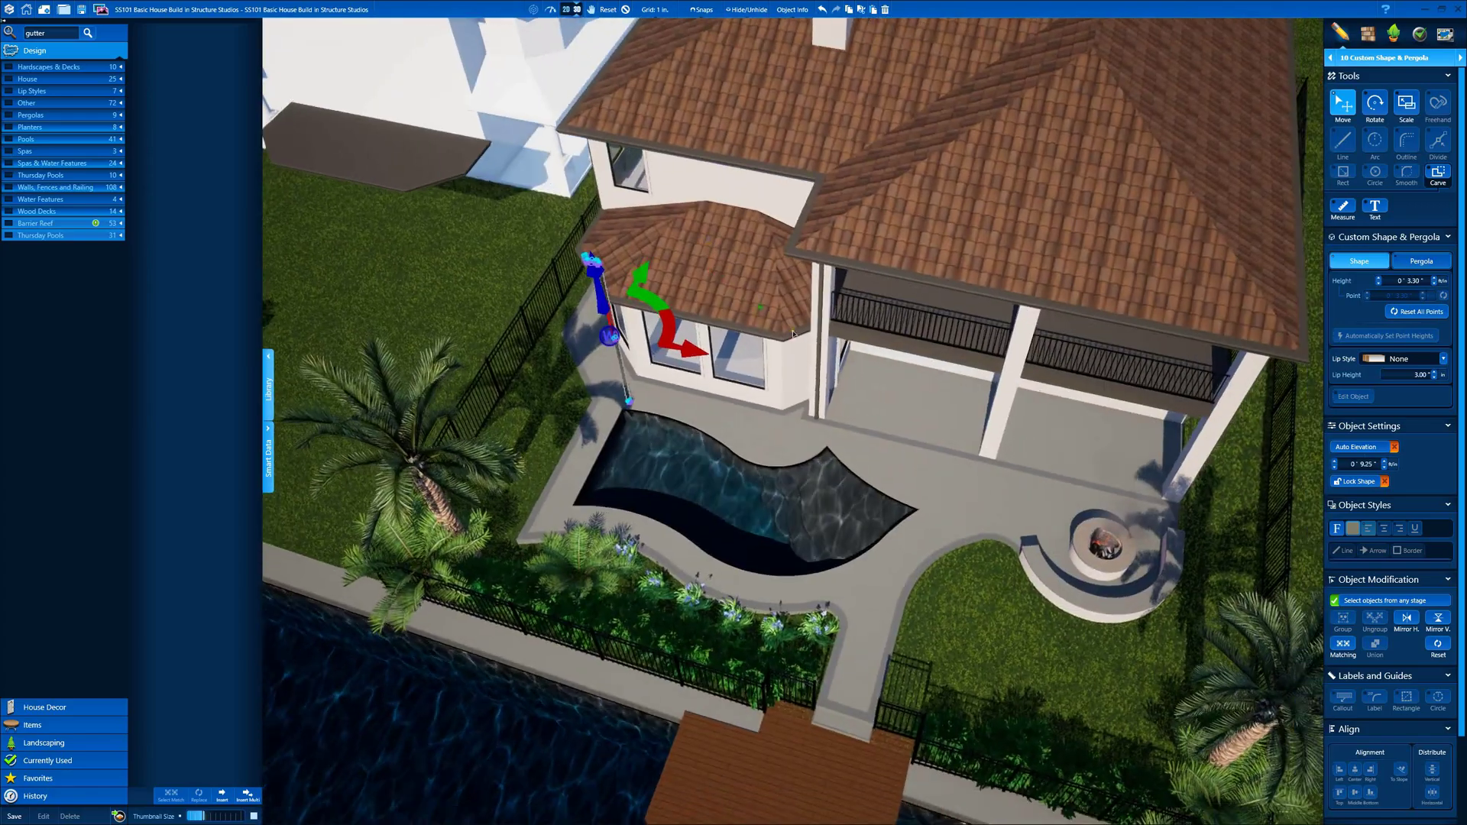
- Copy the bay downspout to the bay's opposite corner beside the patio column and rotate it against the wall
scroll(789, 425, up, 3)
click(795, 399)
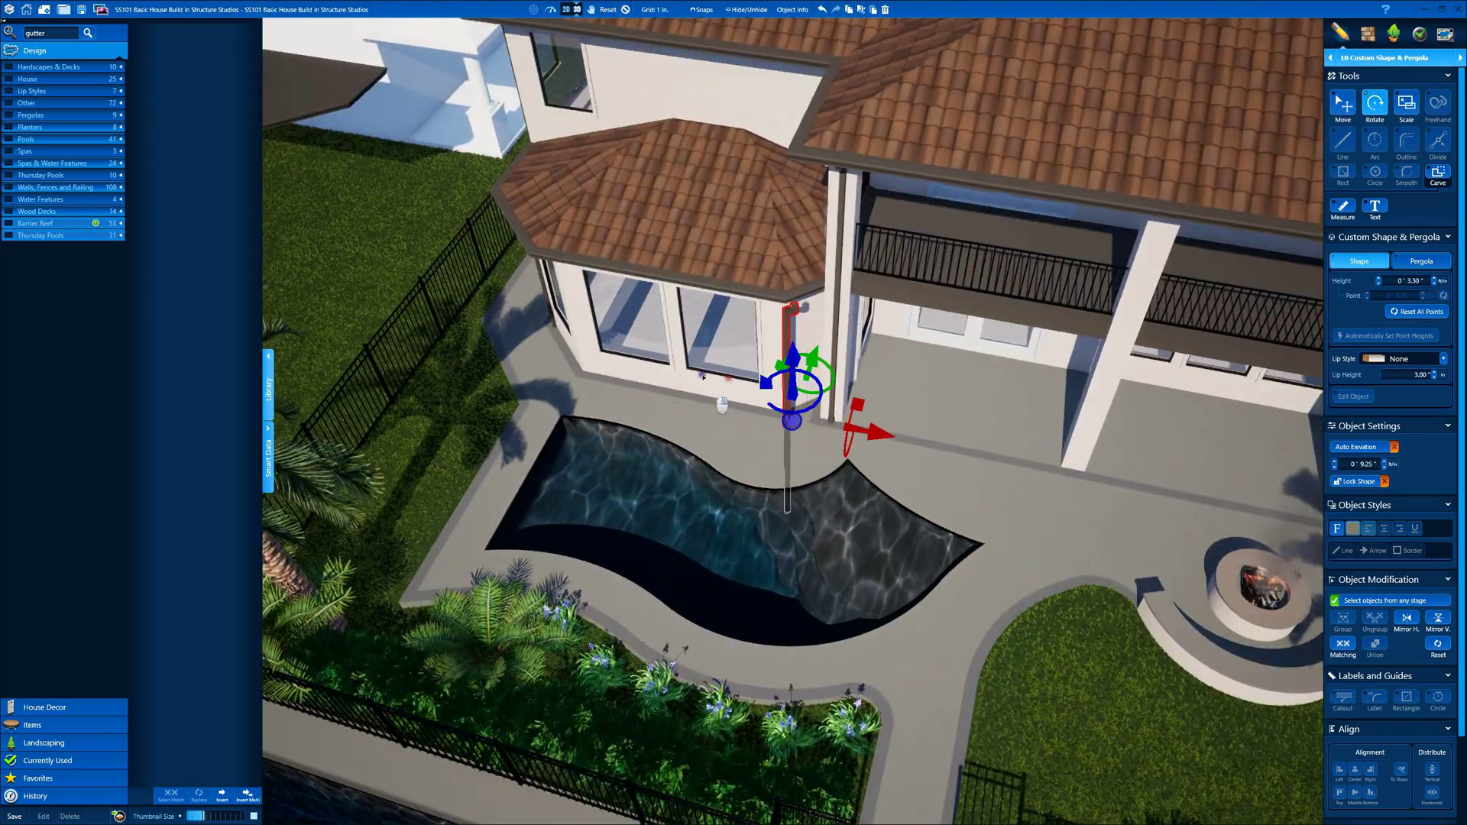
scroll(722, 405, up, 3)
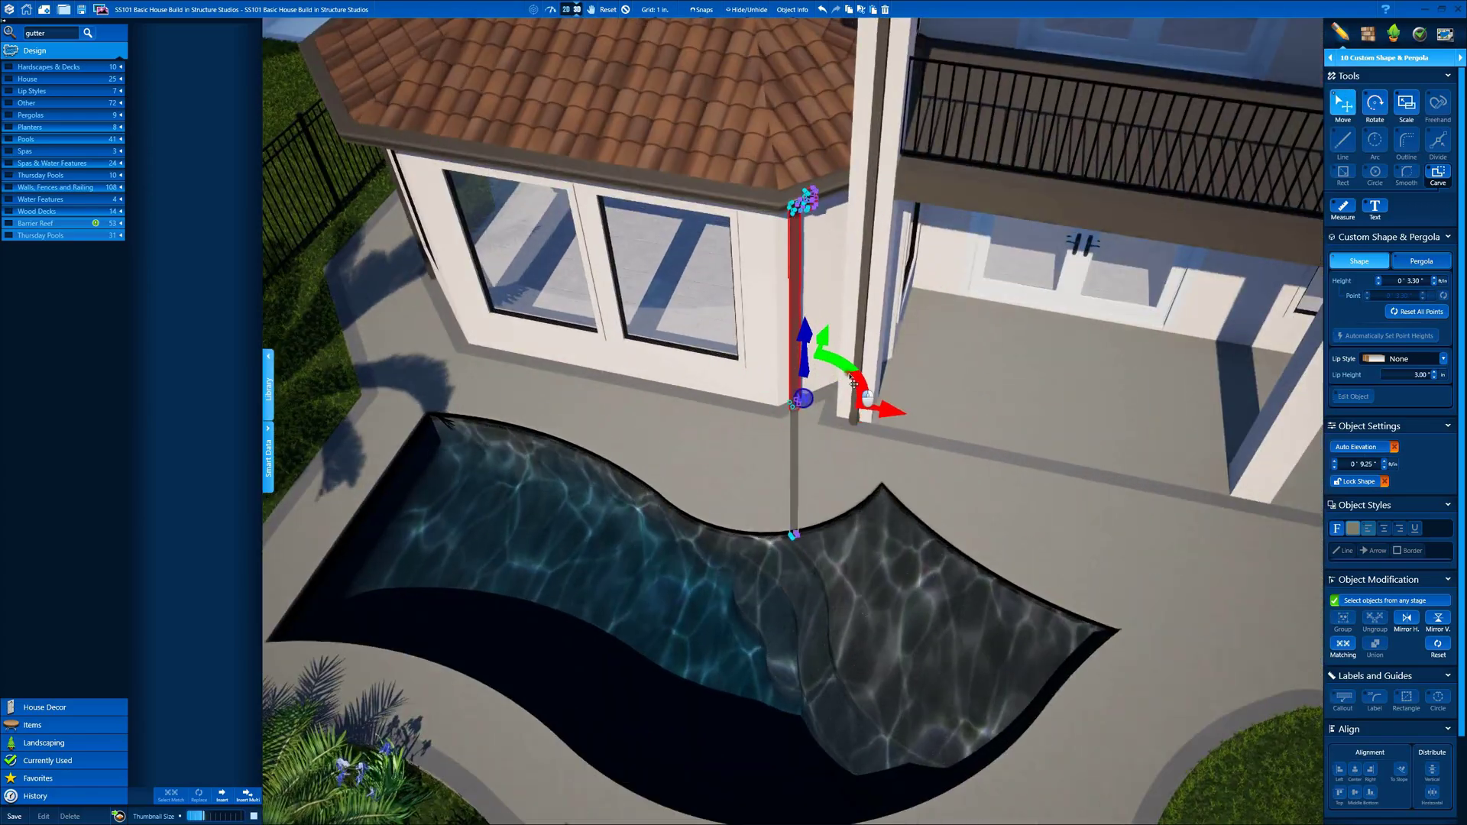
right_drag(854, 382, 846, 207)
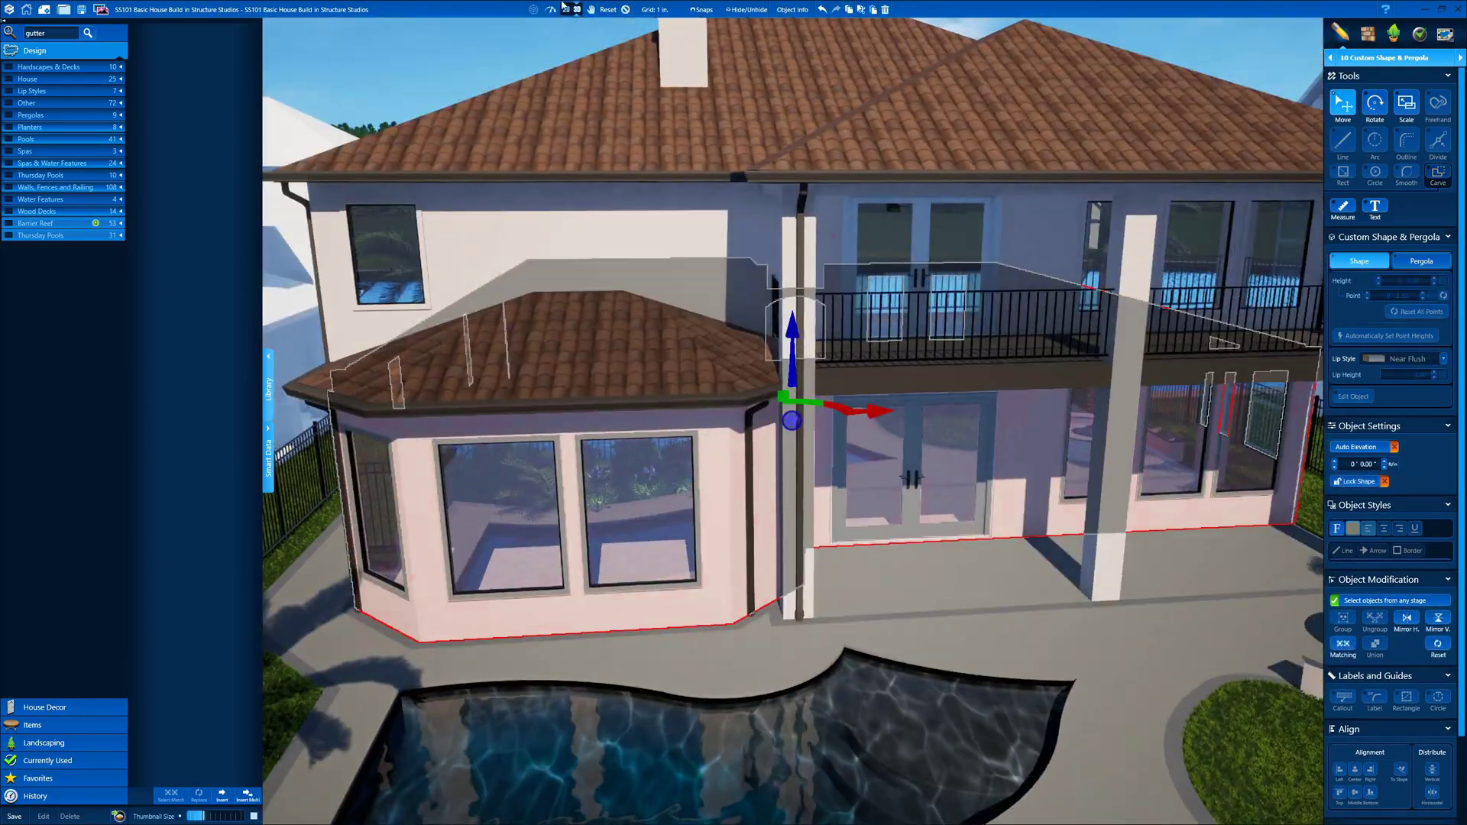
- Draw a narrow closed strip following the shape of the bay's walls in plan view with the Outline tool
click(569, 9)
scroll(534, 370, down, 5)
scroll(747, 393, up, 6)
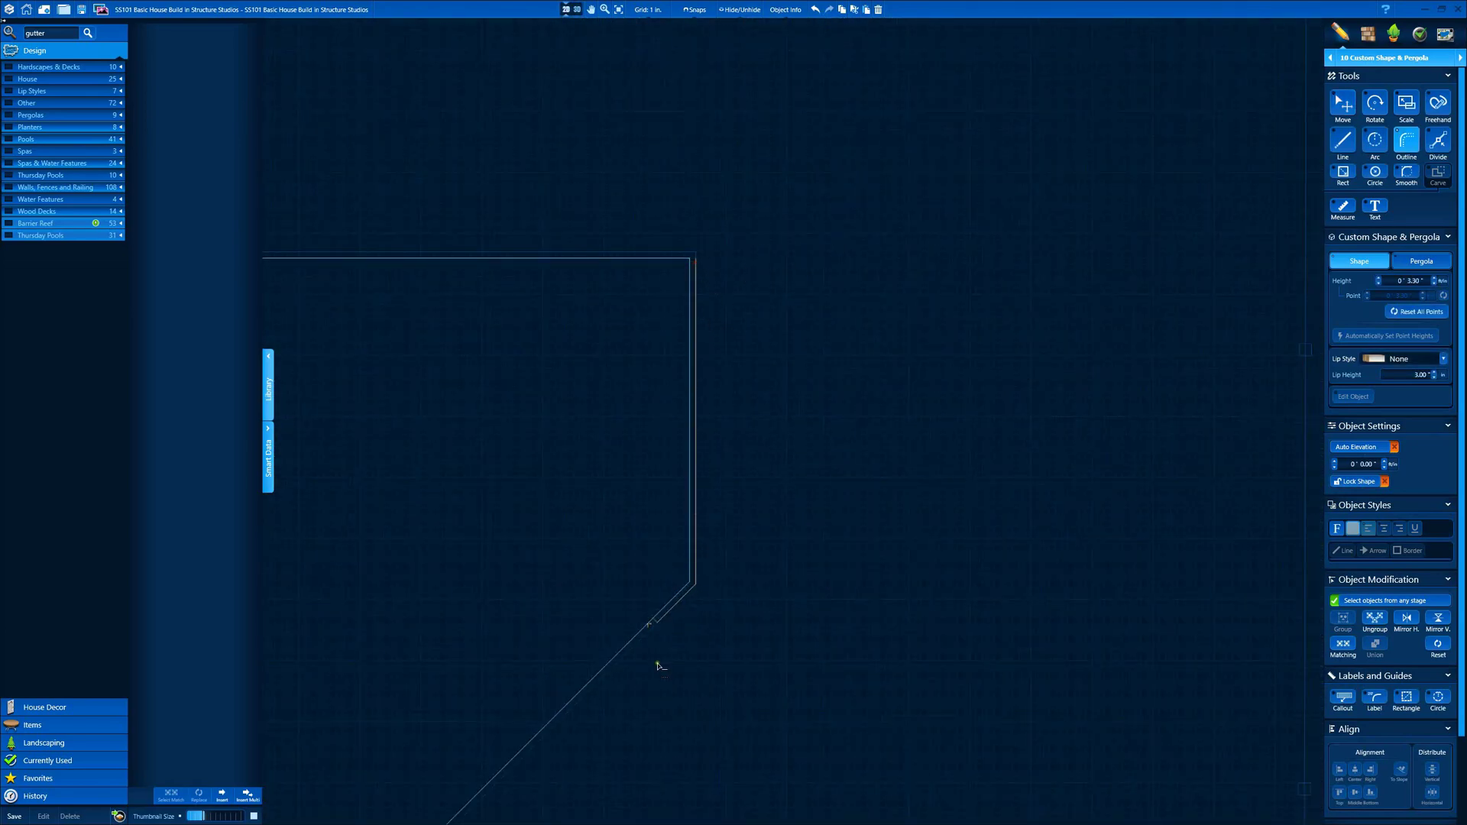
middle_drag(659, 665, 1106, 361)
scroll(818, 451, down, 2)
middle_drag(514, 536, 1137, 567)
scroll(547, 126, up, 4)
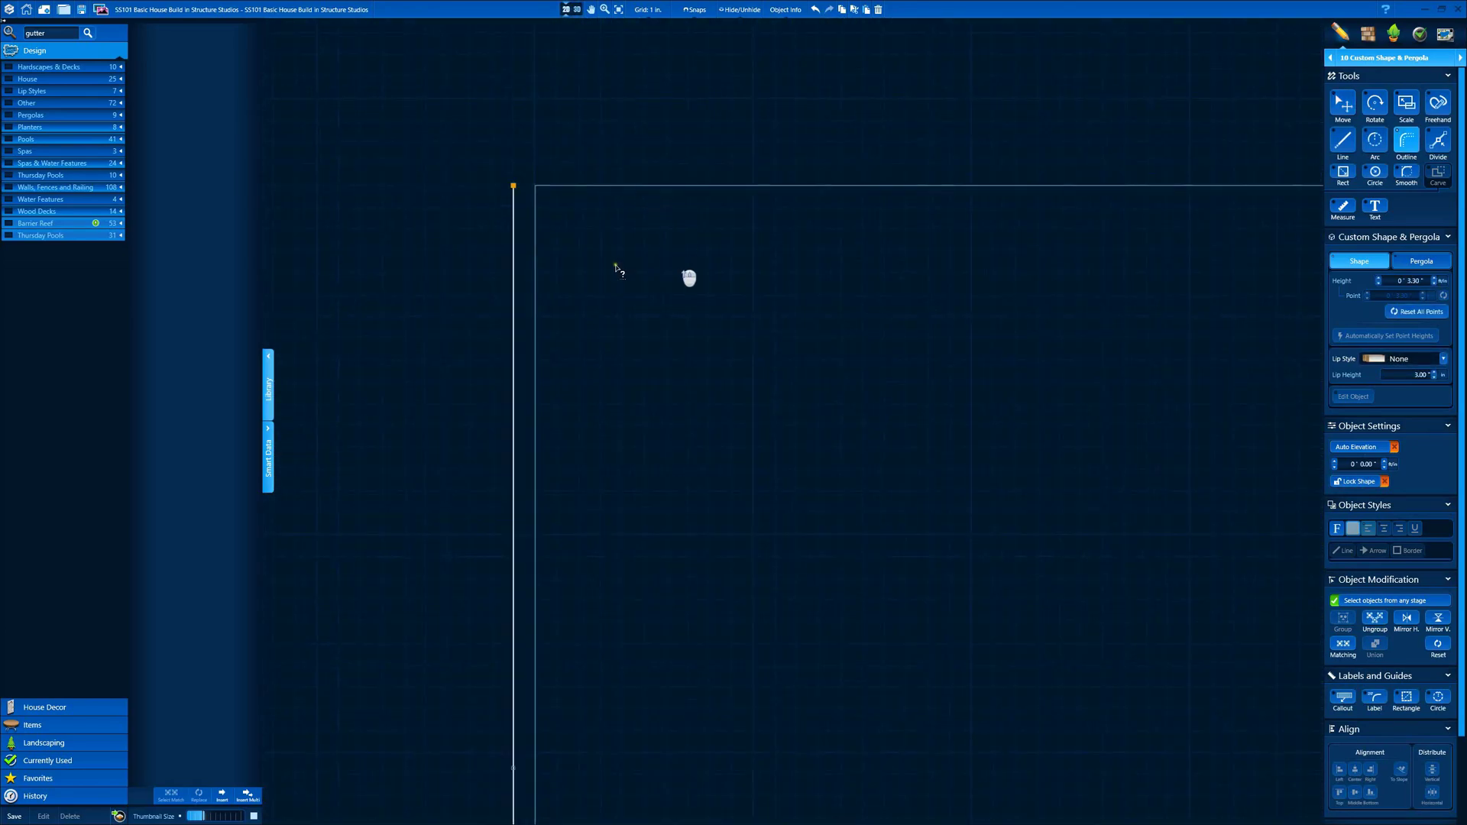
- Set the bay strip's height to 0' 9.00" and give it a Square lip 3.00" high
click(1434, 364)
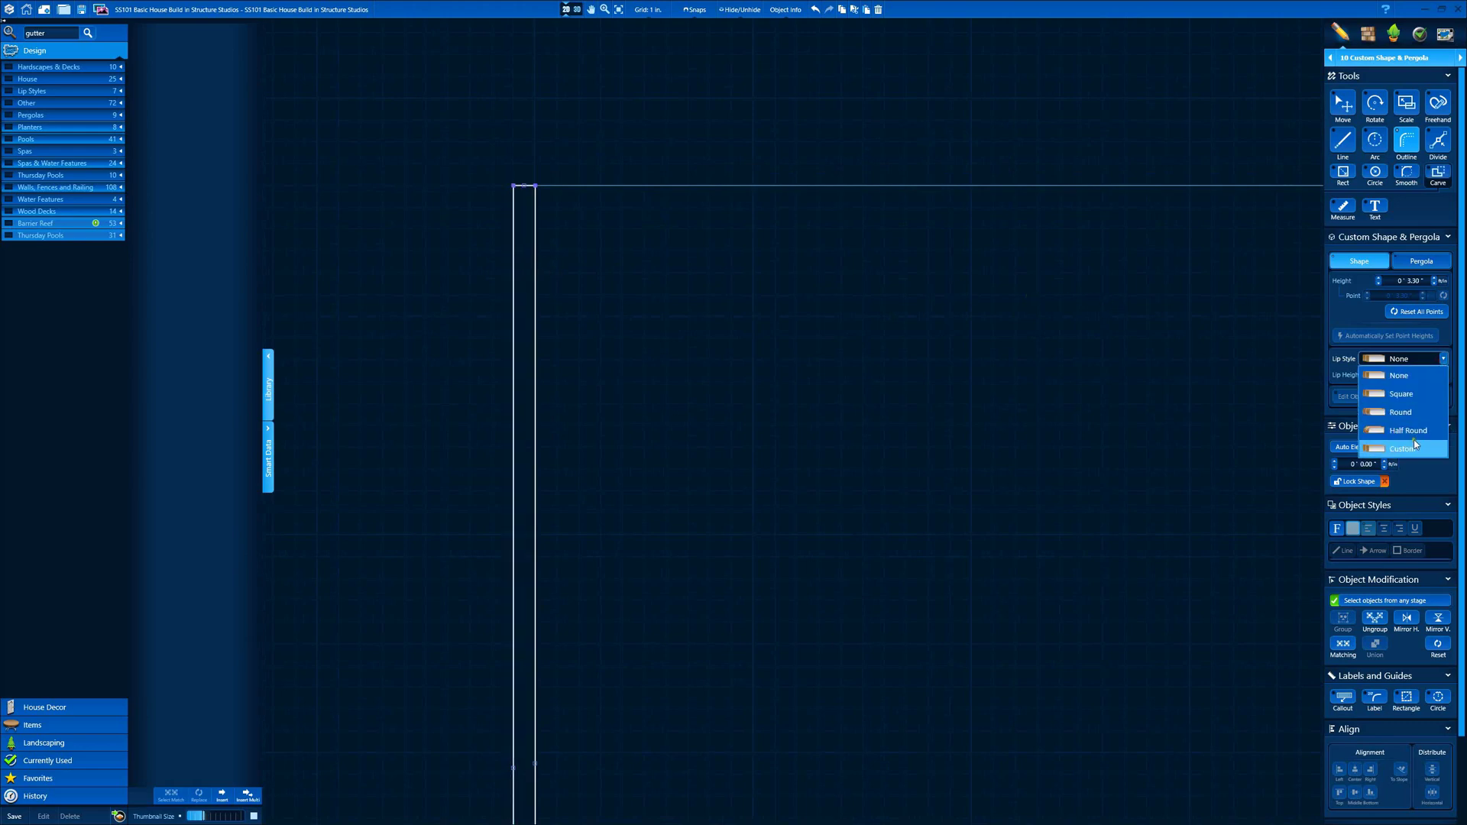
click(1414, 413)
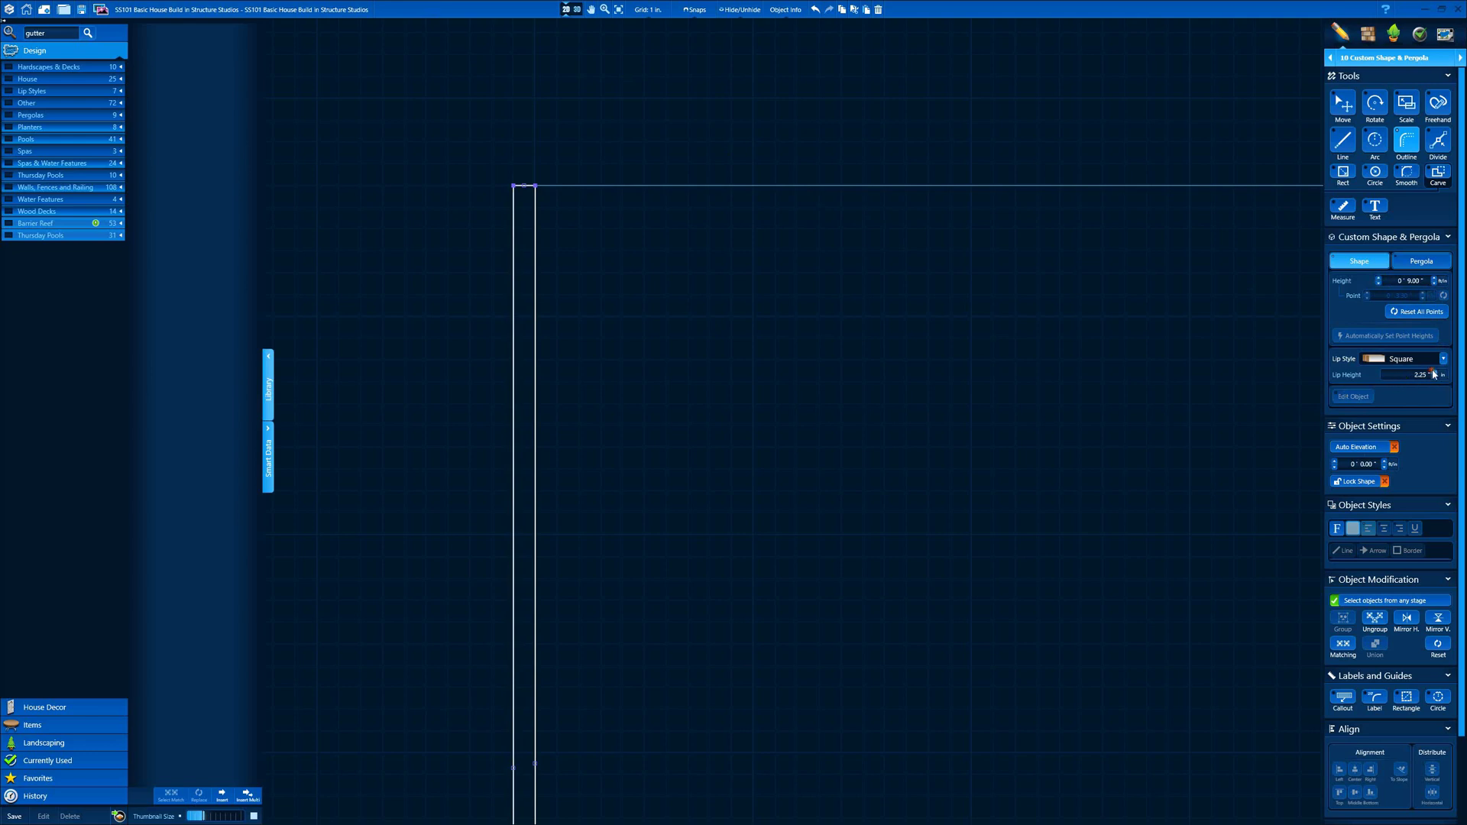
click(578, 9)
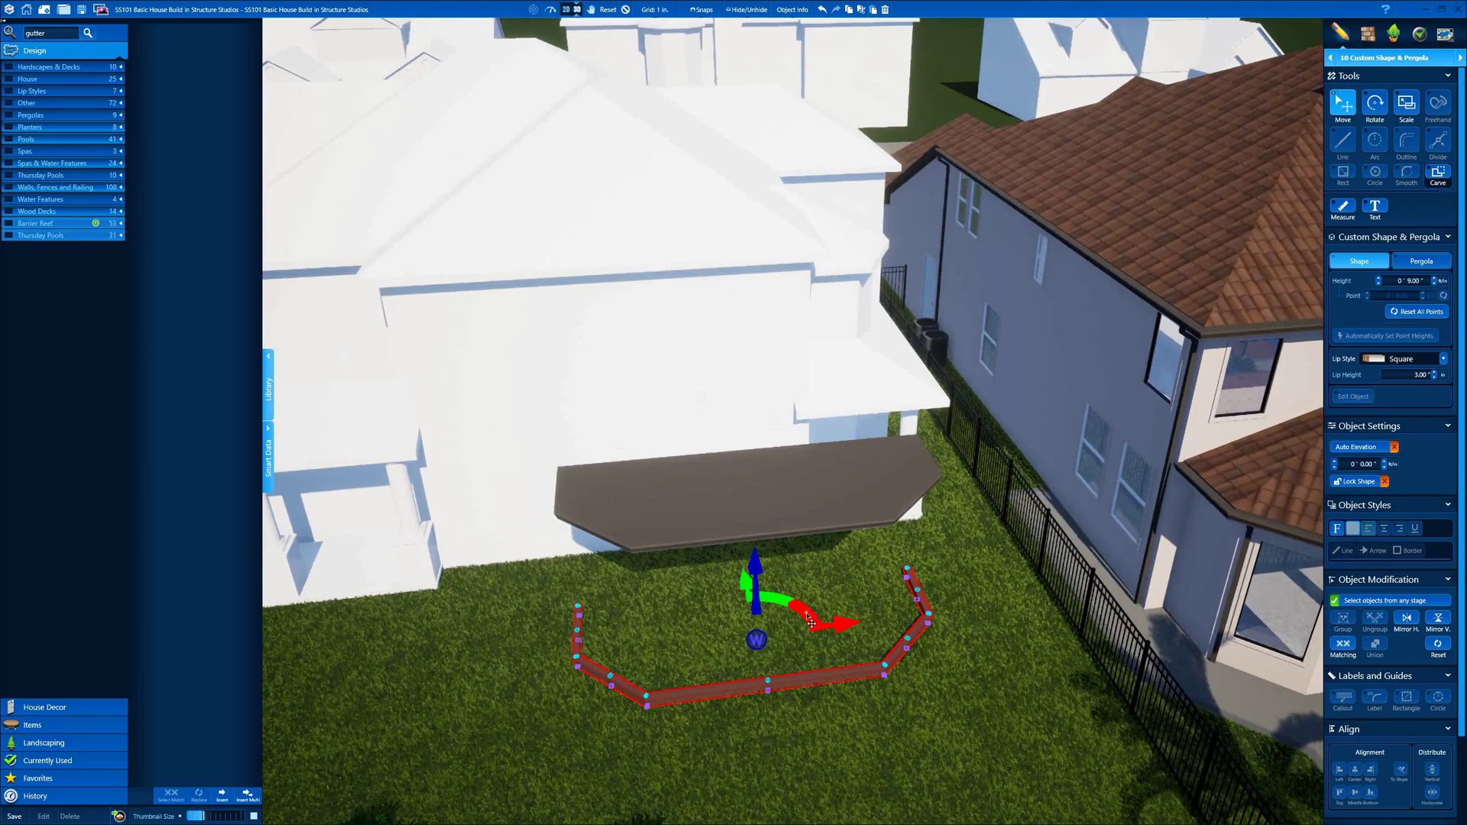
- Move the strip onto the bay walls, align it in plan view, and raise it to 9' 0.00" beneath the bay roof
drag(830, 620, 1292, 622)
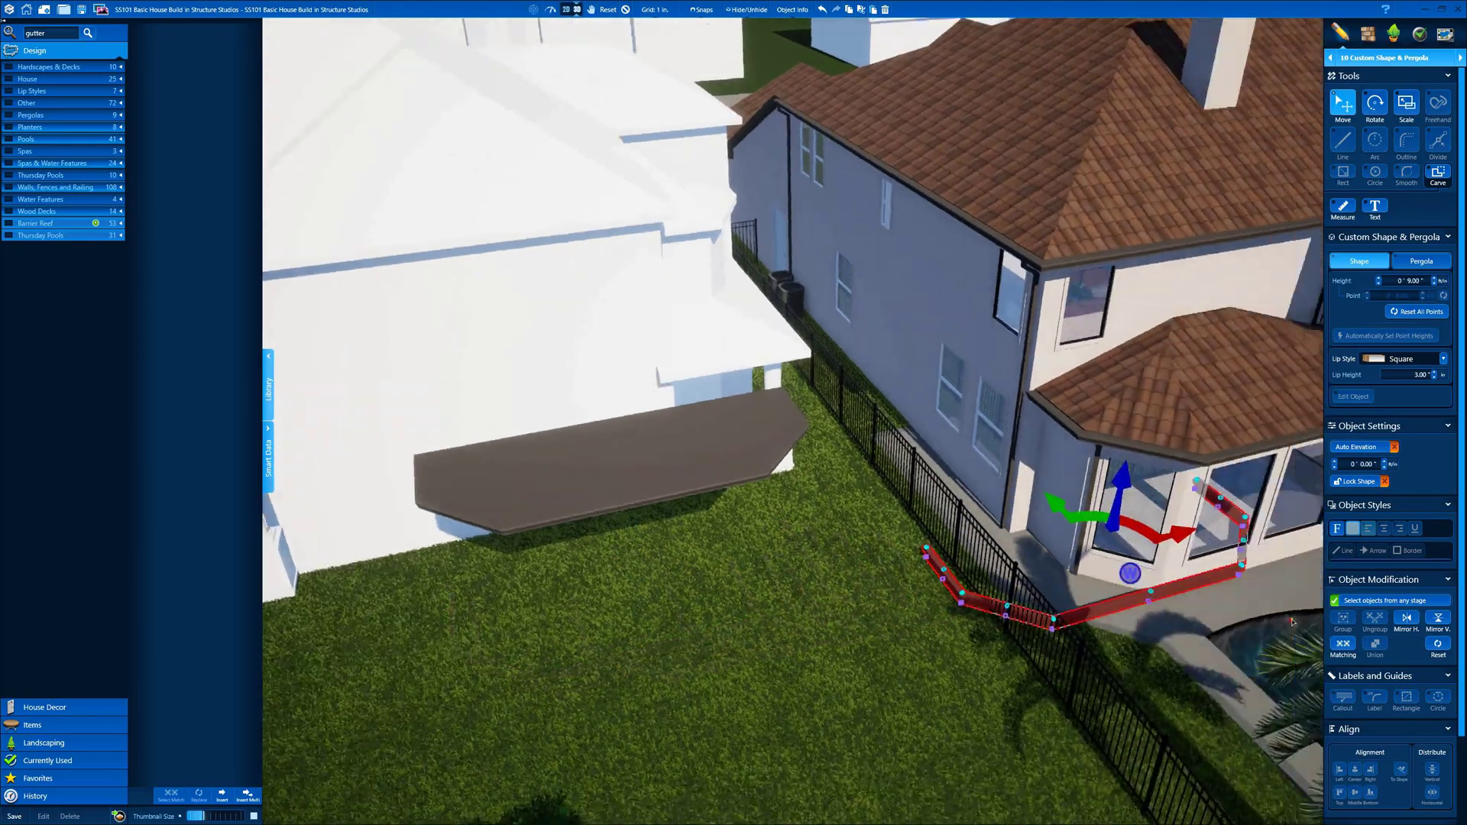
click(566, 9)
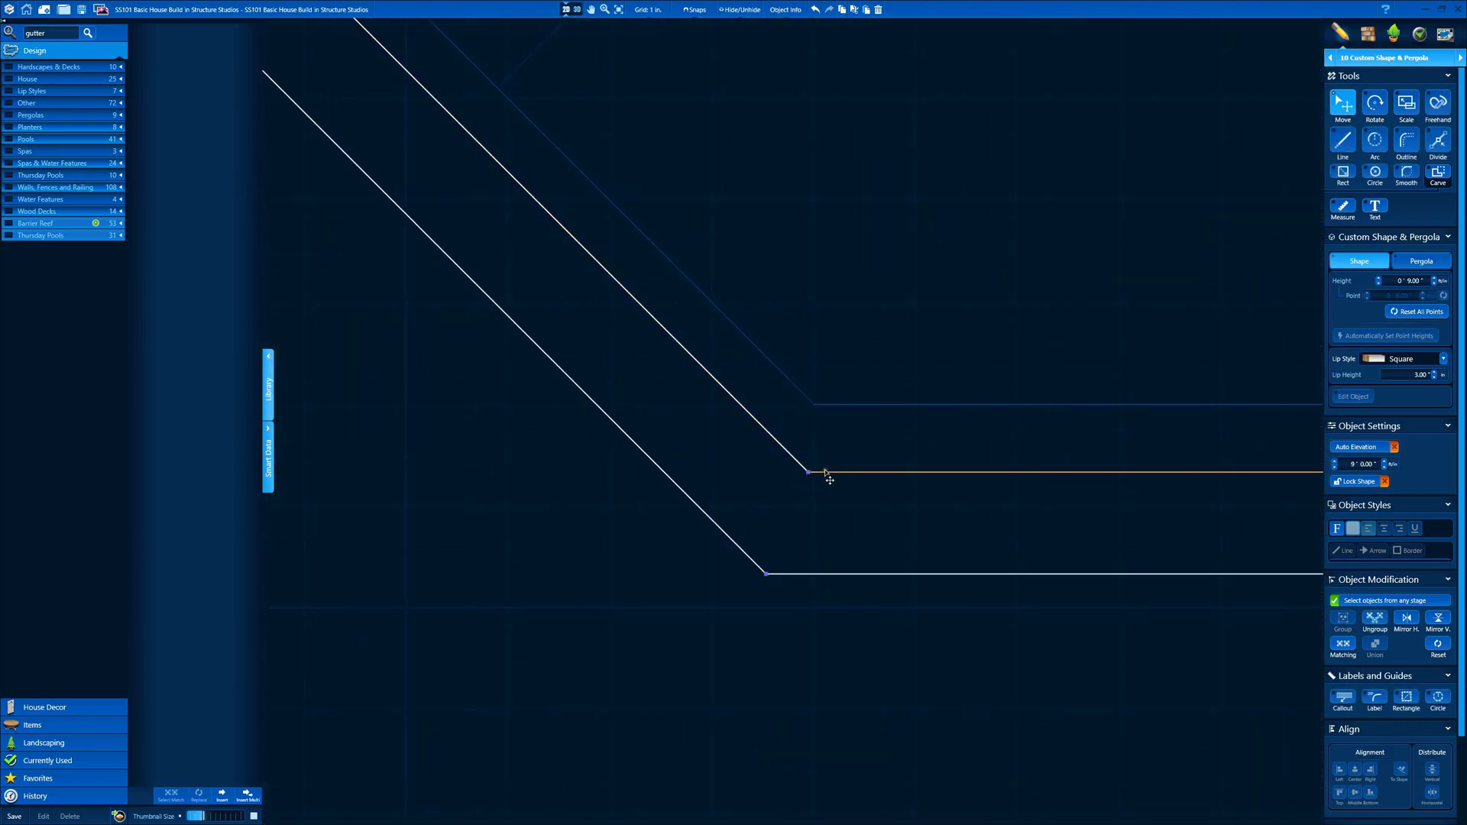
click(579, 9)
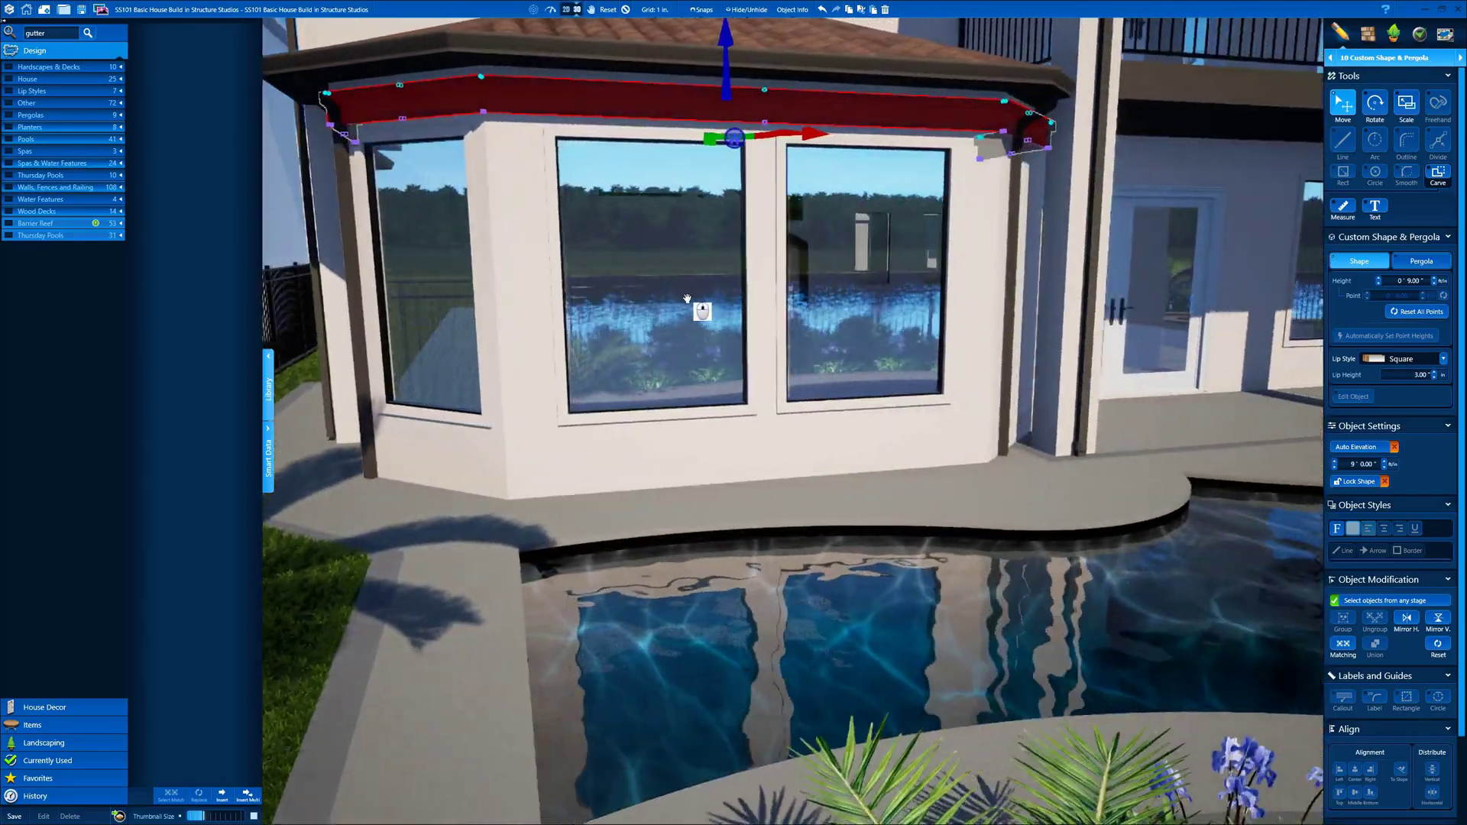
- Raise the bay trim strip to an elevation of 9' 4.00" and deselect it
click(1384, 462)
click(1384, 461)
click(1384, 461)
click(1384, 461)
click(610, 10)
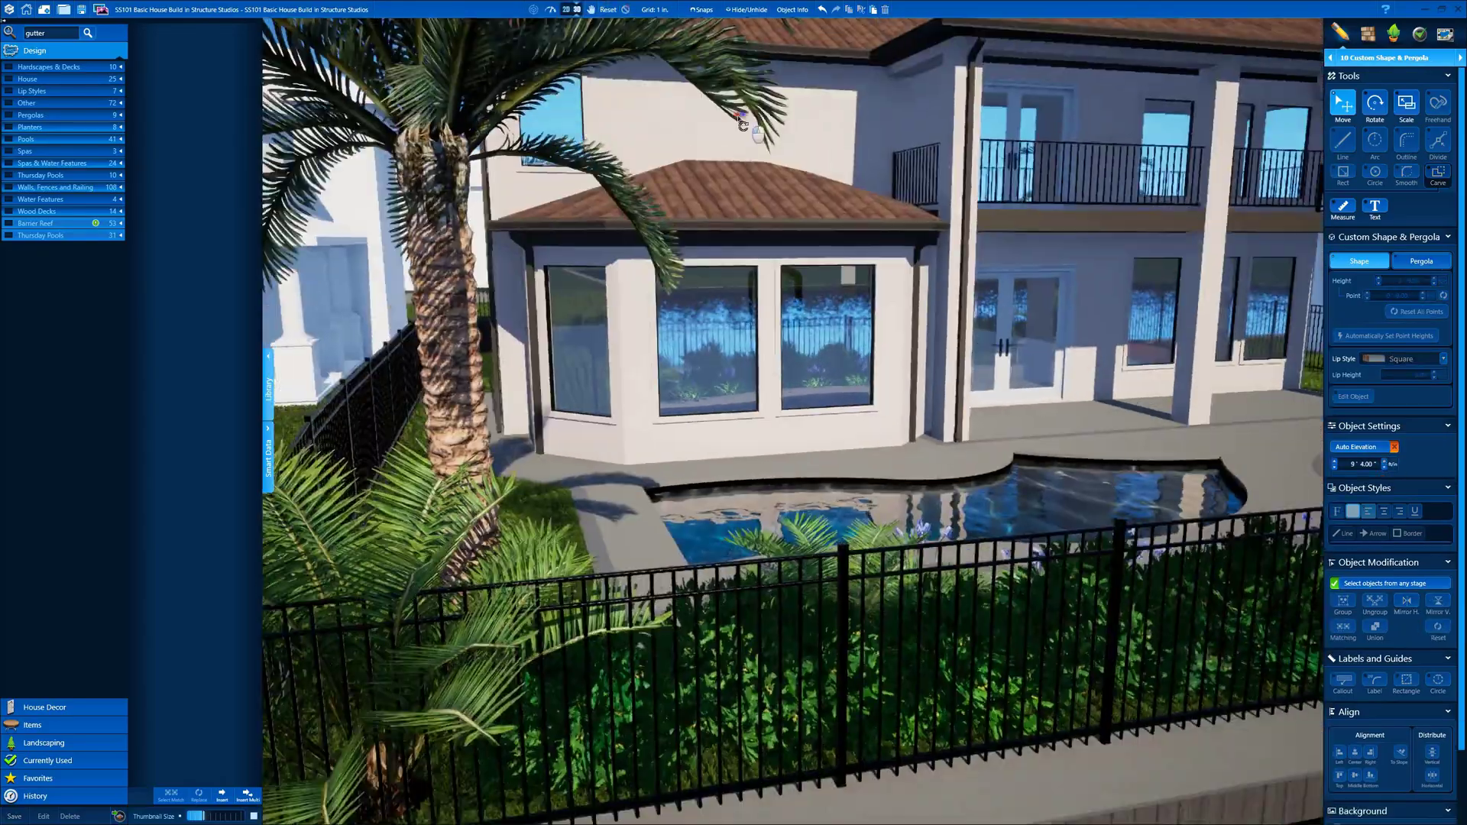
- Outline a narrow strip along the side and rear edges of the spare house-footprint slab in plan view with the Outline tool
middle_drag(845, 276, 1052, 271)
click(772, 86)
click(909, 220)
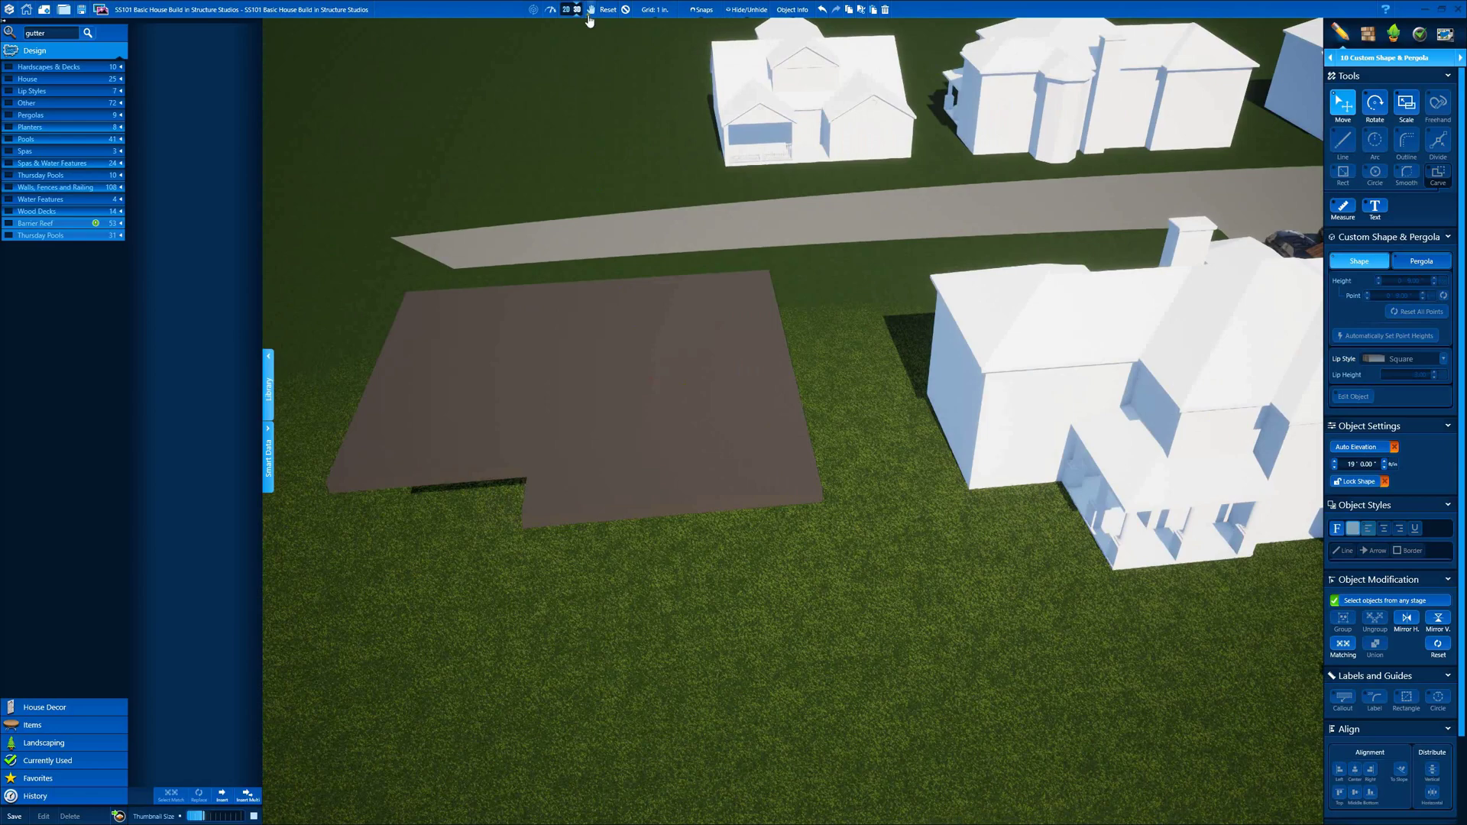
click(652, 348)
click(571, 10)
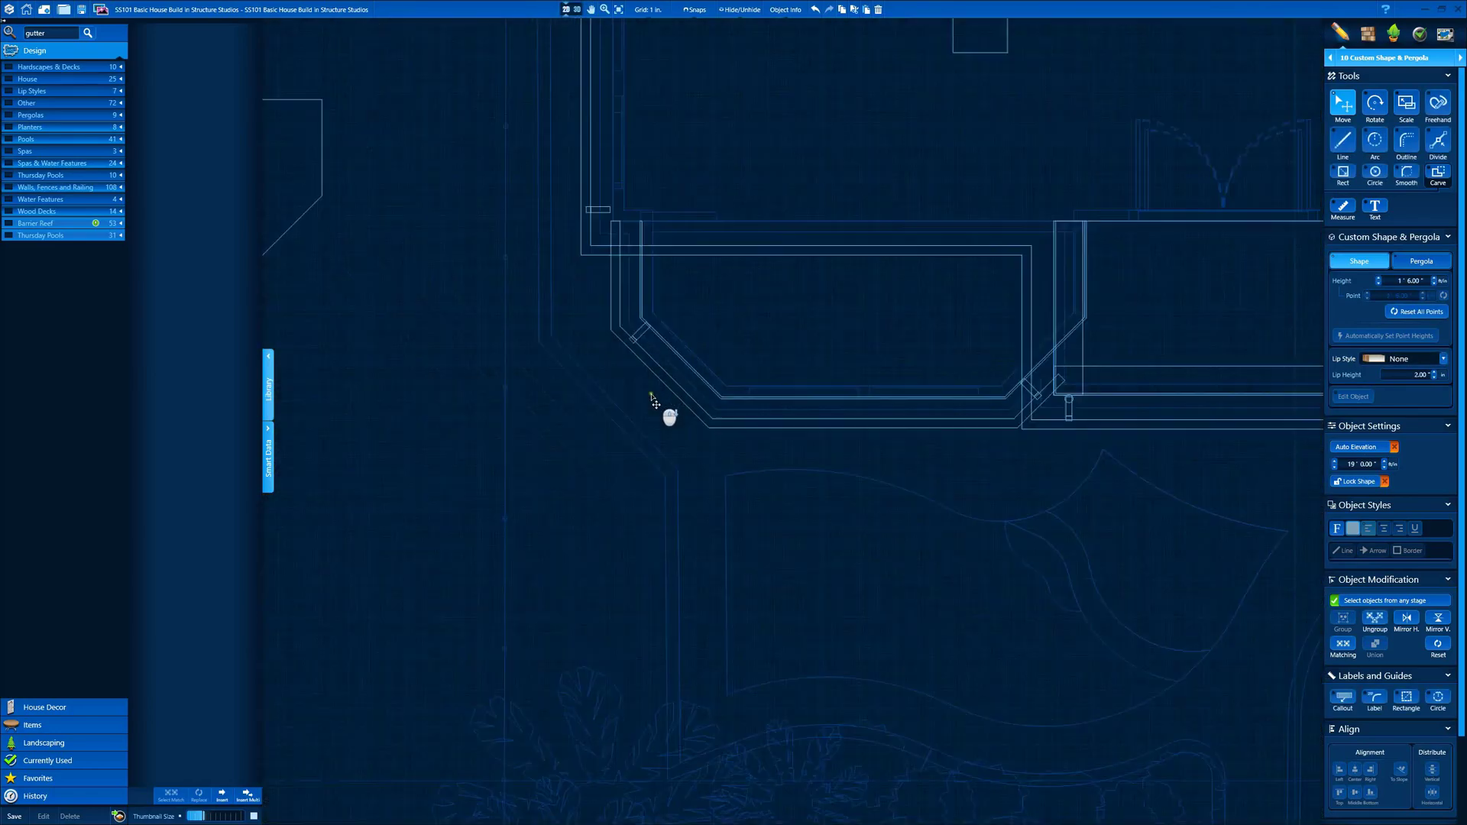
scroll(652, 396, down, 5)
middle_drag(511, 336, 585, 353)
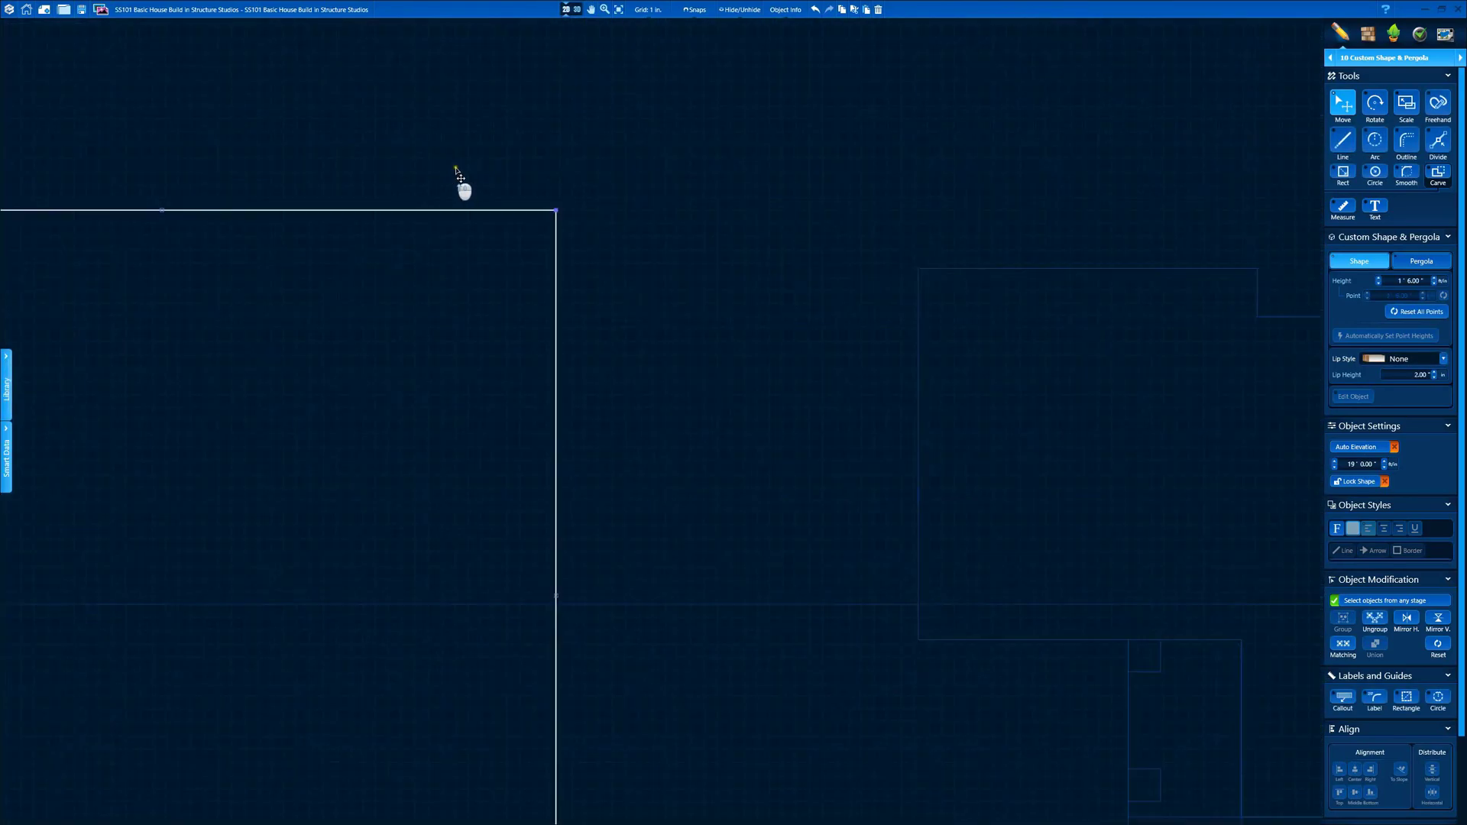
middle_drag(489, 166, 822, 472)
scroll(824, 475, up, 3)
middle_drag(610, 315, 602, 335)
key(o)
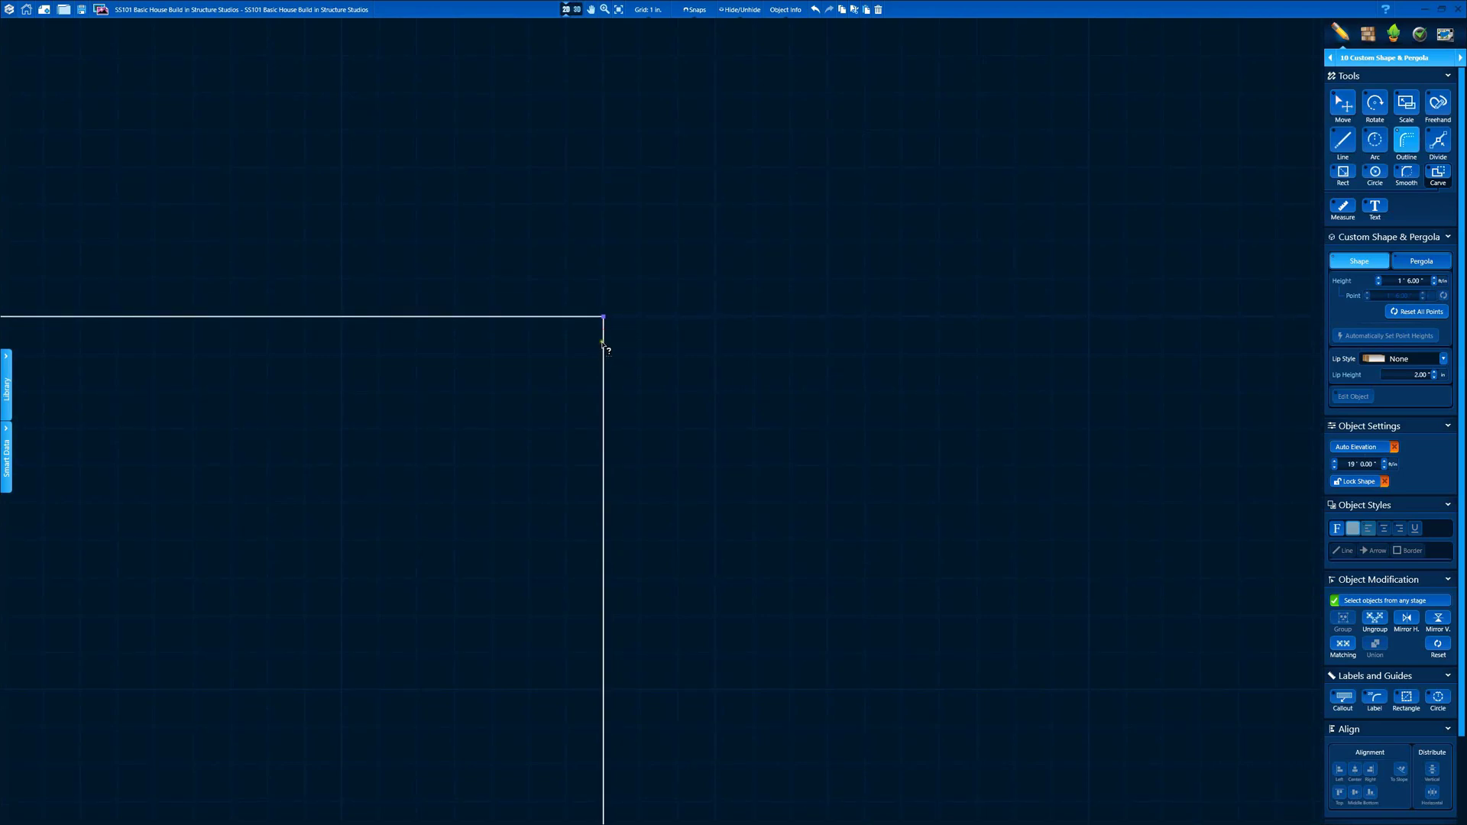
scroll(609, 318, down, 5)
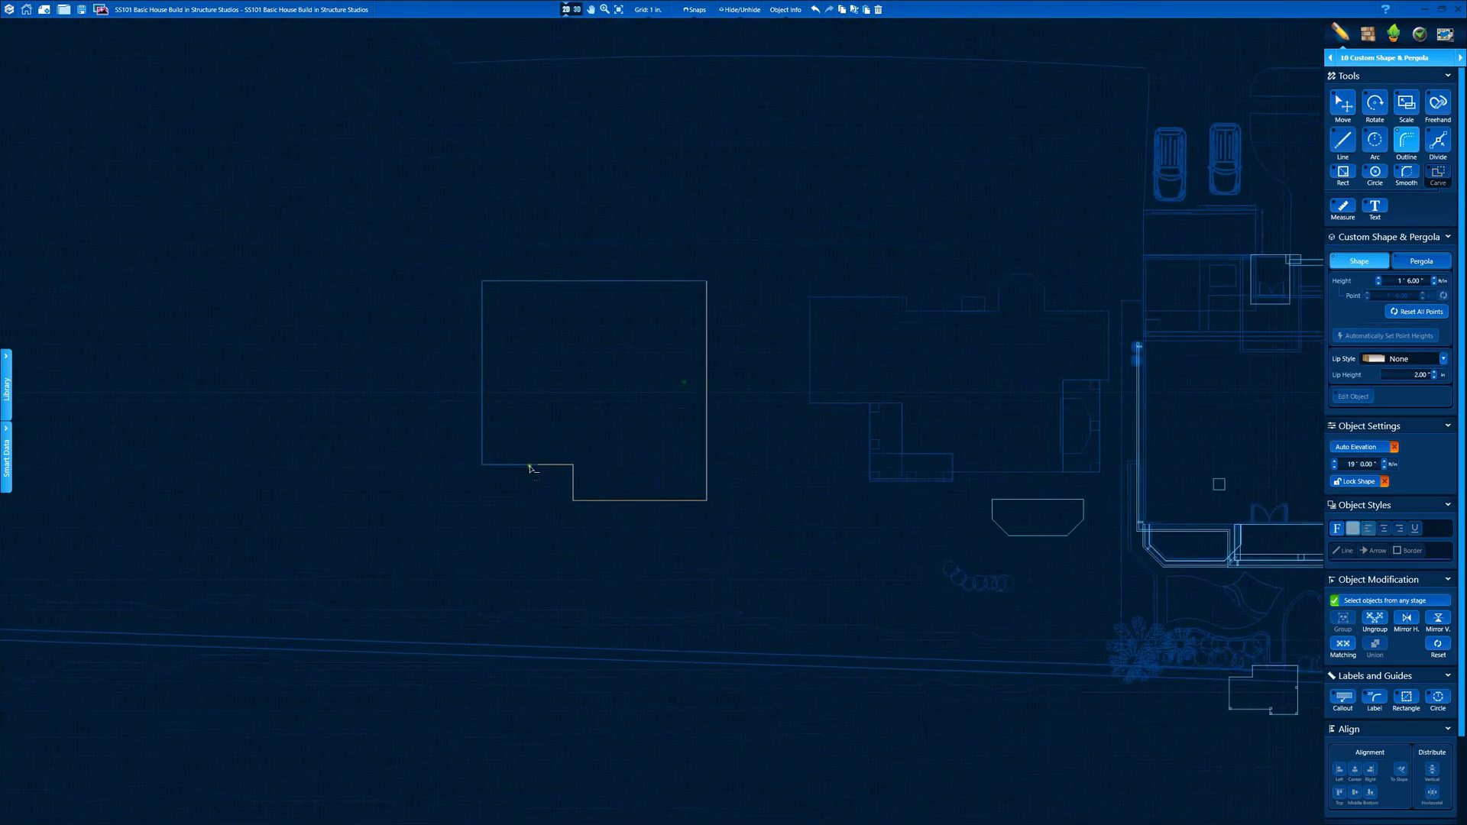
scroll(436, 230, up, 2)
scroll(549, 362, up, 5)
middle_drag(527, 298, 600, 523)
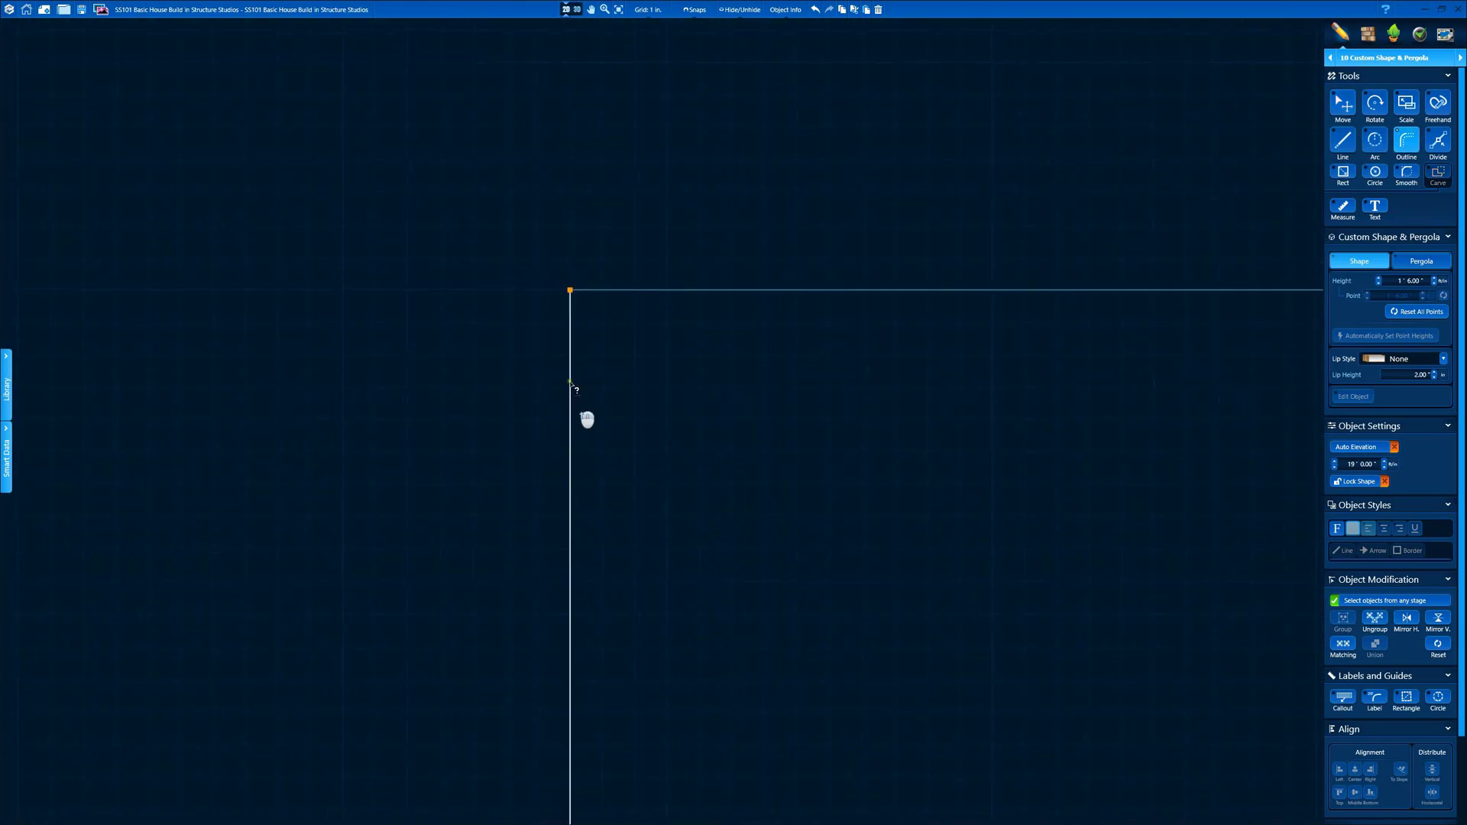
drag(570, 308, 542, 308)
- Set the new strip's height to 0' 10.00" and its lip style to Square
click(1379, 284)
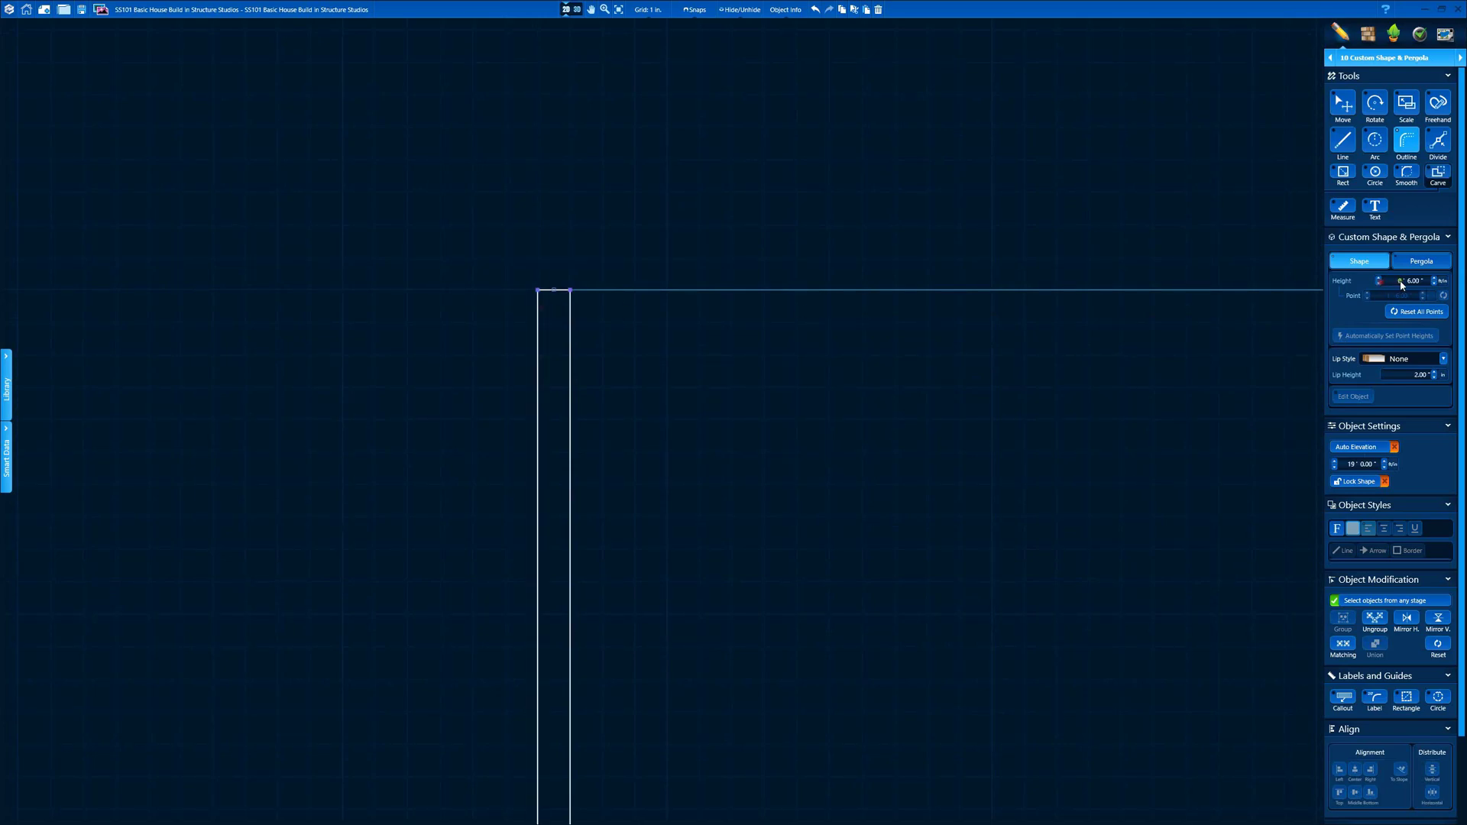
click(1434, 278)
click(1434, 278)
click(1434, 278)
click(1435, 278)
click(1442, 359)
click(1400, 393)
- Move the strip from the spare footprint onto the house and align it with the house's side wall in plan view
scroll(645, 360, down, 6)
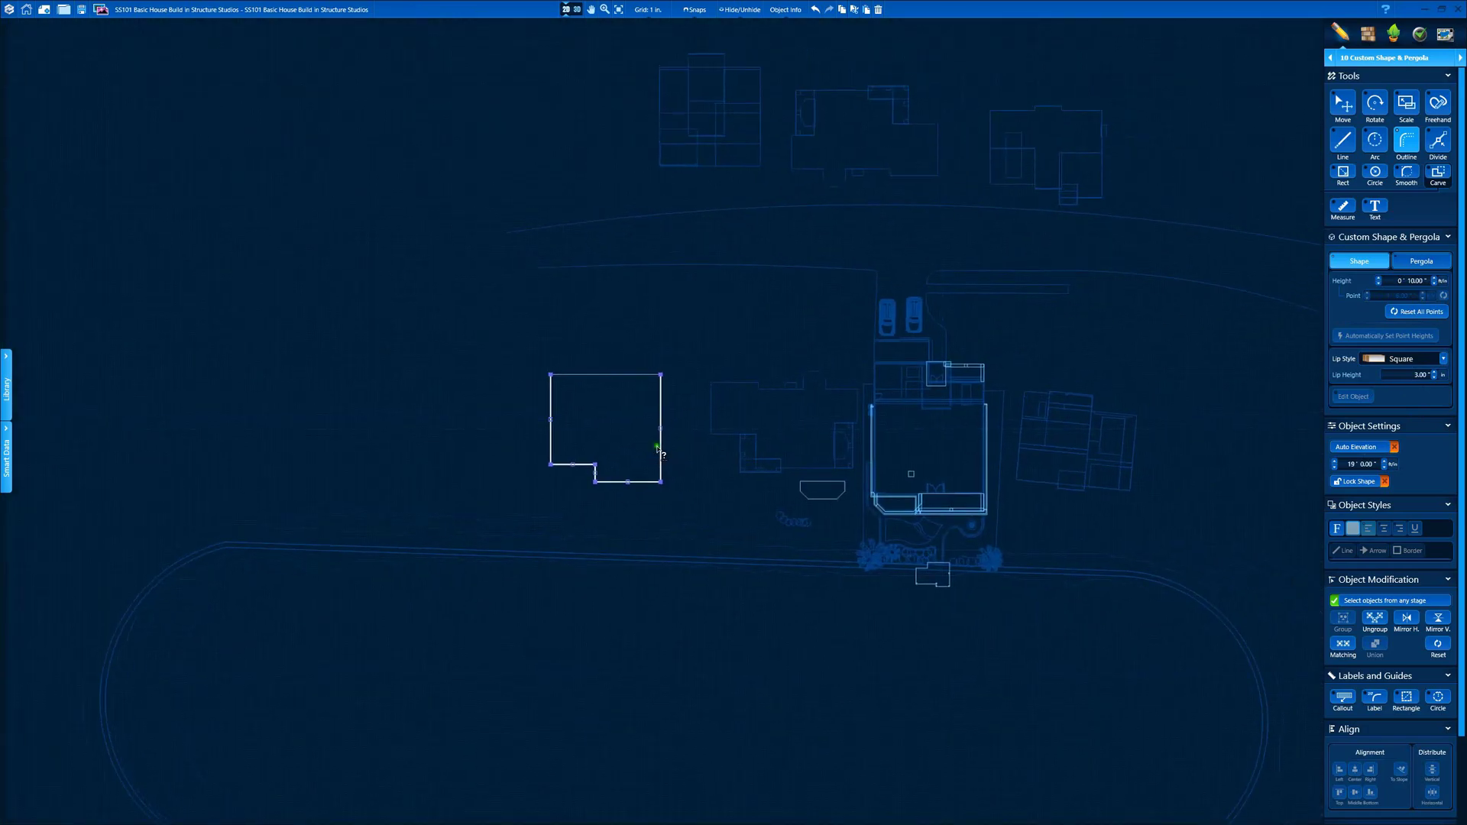
key(Escape)
click(662, 434)
click(662, 434)
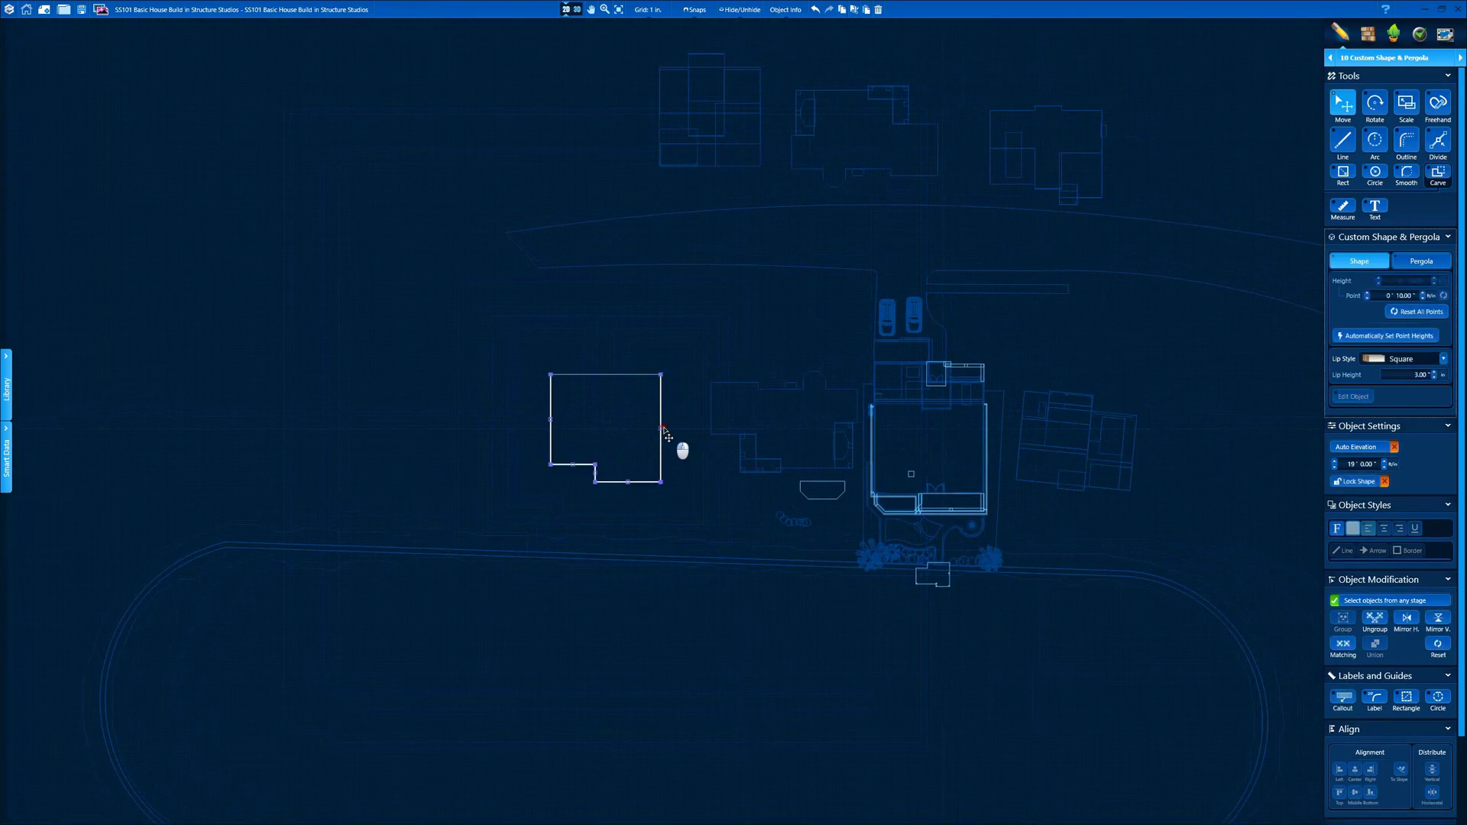
key(Escape)
drag(661, 405, 990, 436)
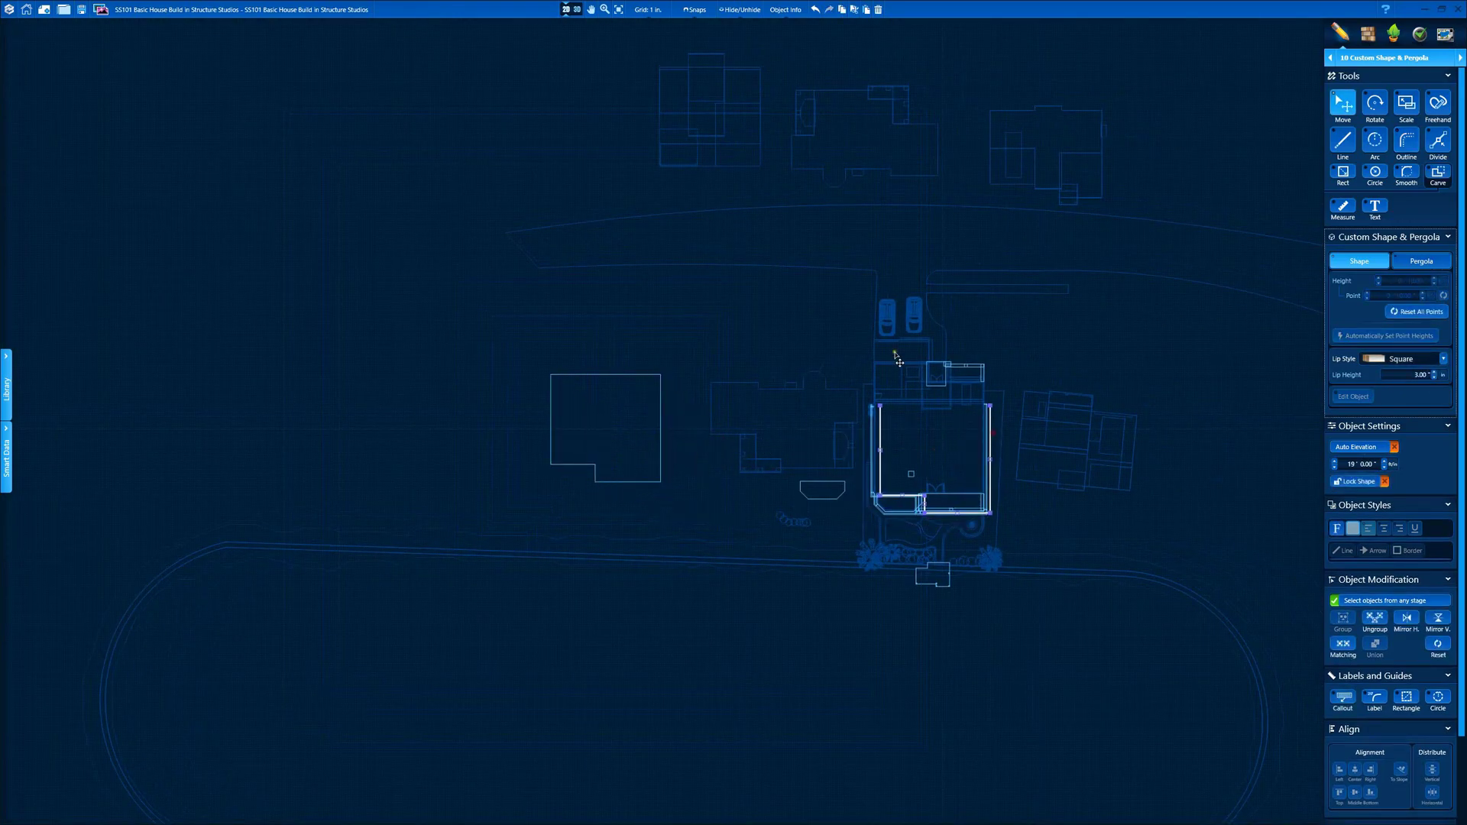
scroll(991, 408, up, 7)
scroll(770, 408, down, 1)
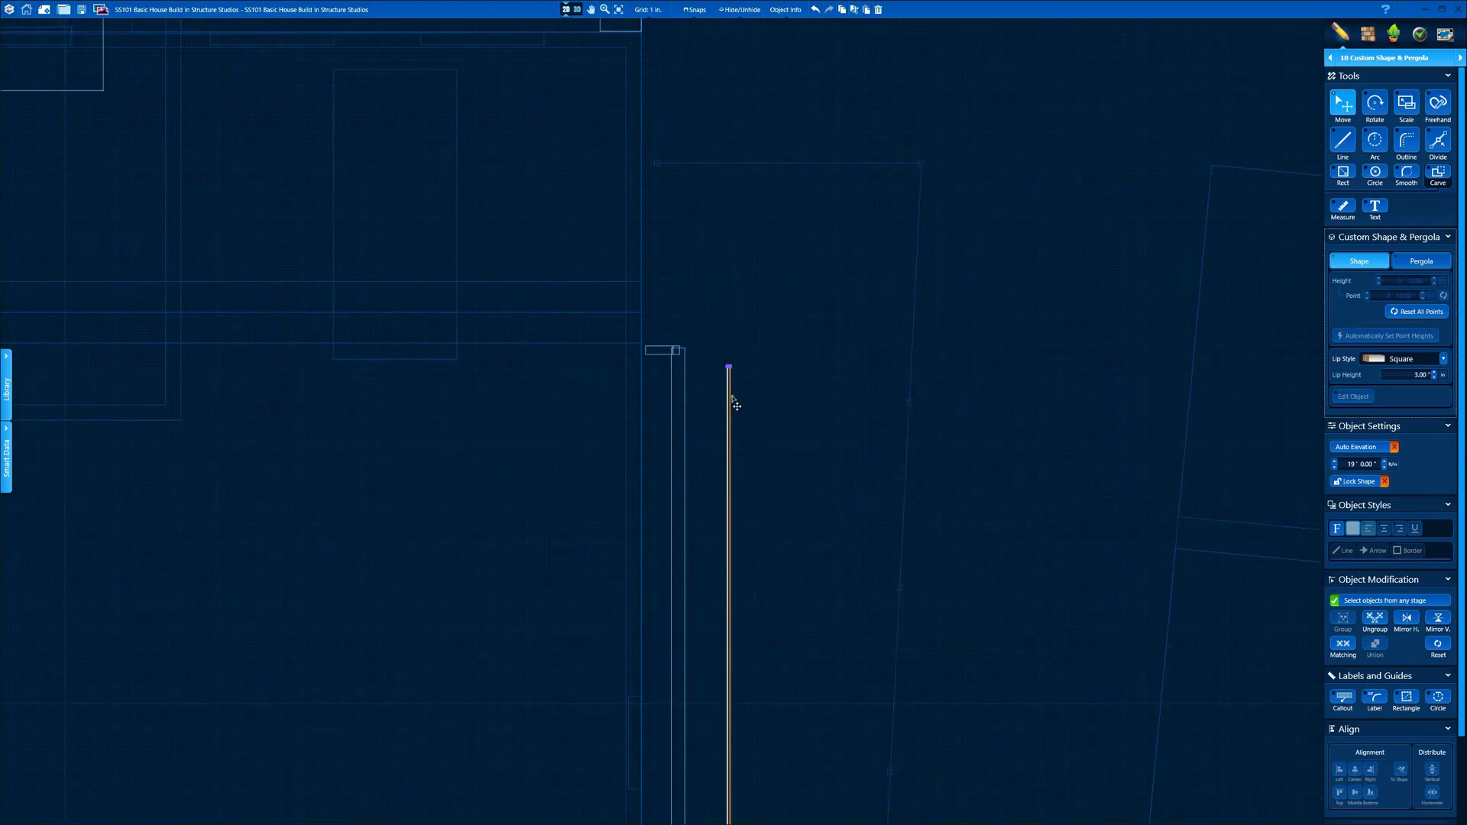
scroll(646, 344, up, 8)
drag(573, 380, 618, 377)
- Lower the house trim strip to an elevation of 18' 0.00" beneath the main roof in 3D
click(578, 11)
click(577, 10)
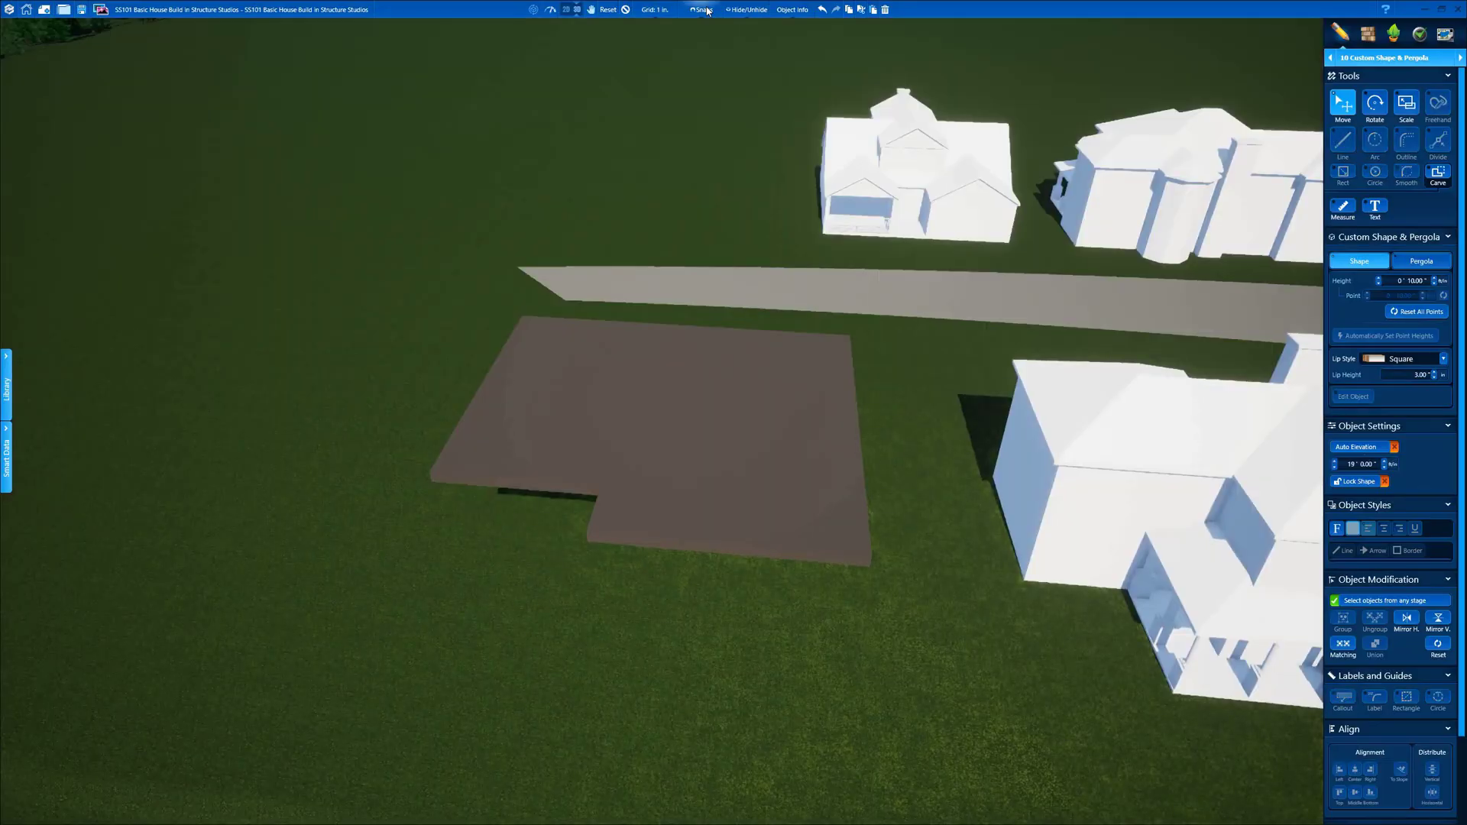
click(702, 9)
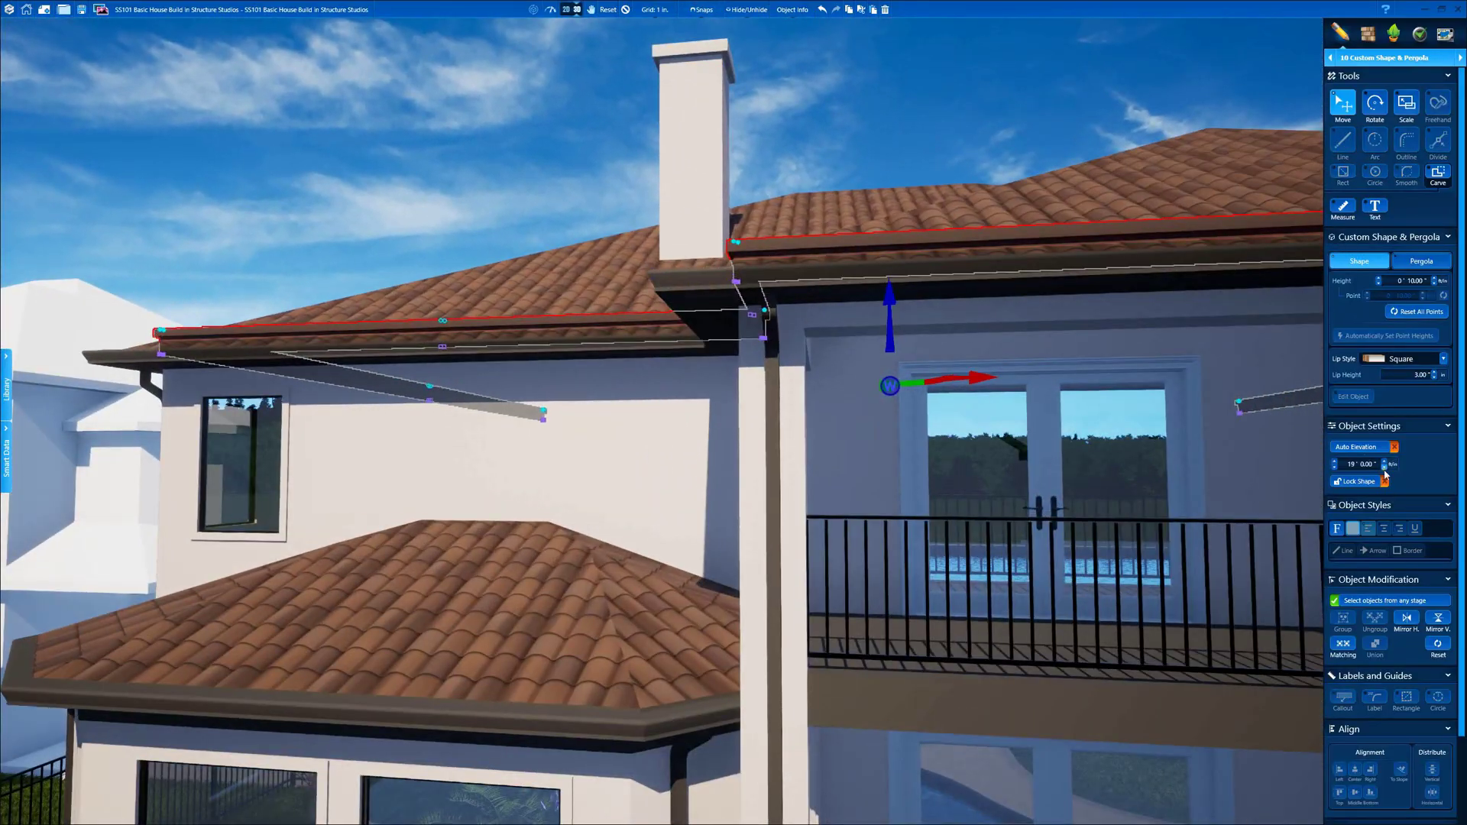
click(1384, 468)
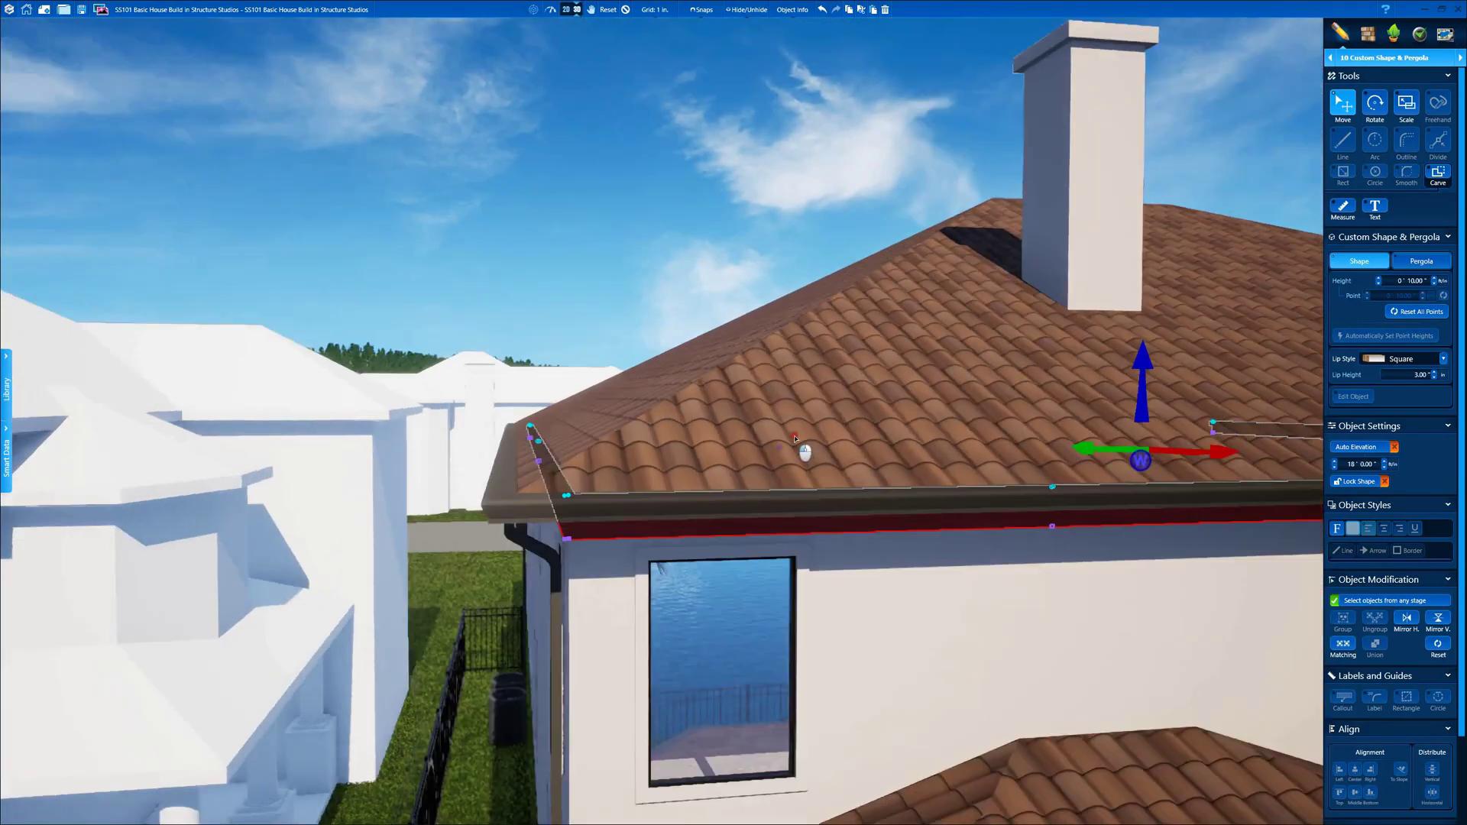
drag(795, 438, 986, 359)
- Reduce the trim strip's height to 0' 6.00", check it around the house, and deselect it
click(1434, 284)
click(1435, 284)
click(1435, 283)
click(1434, 284)
middle_drag(1284, 277, 1018, 273)
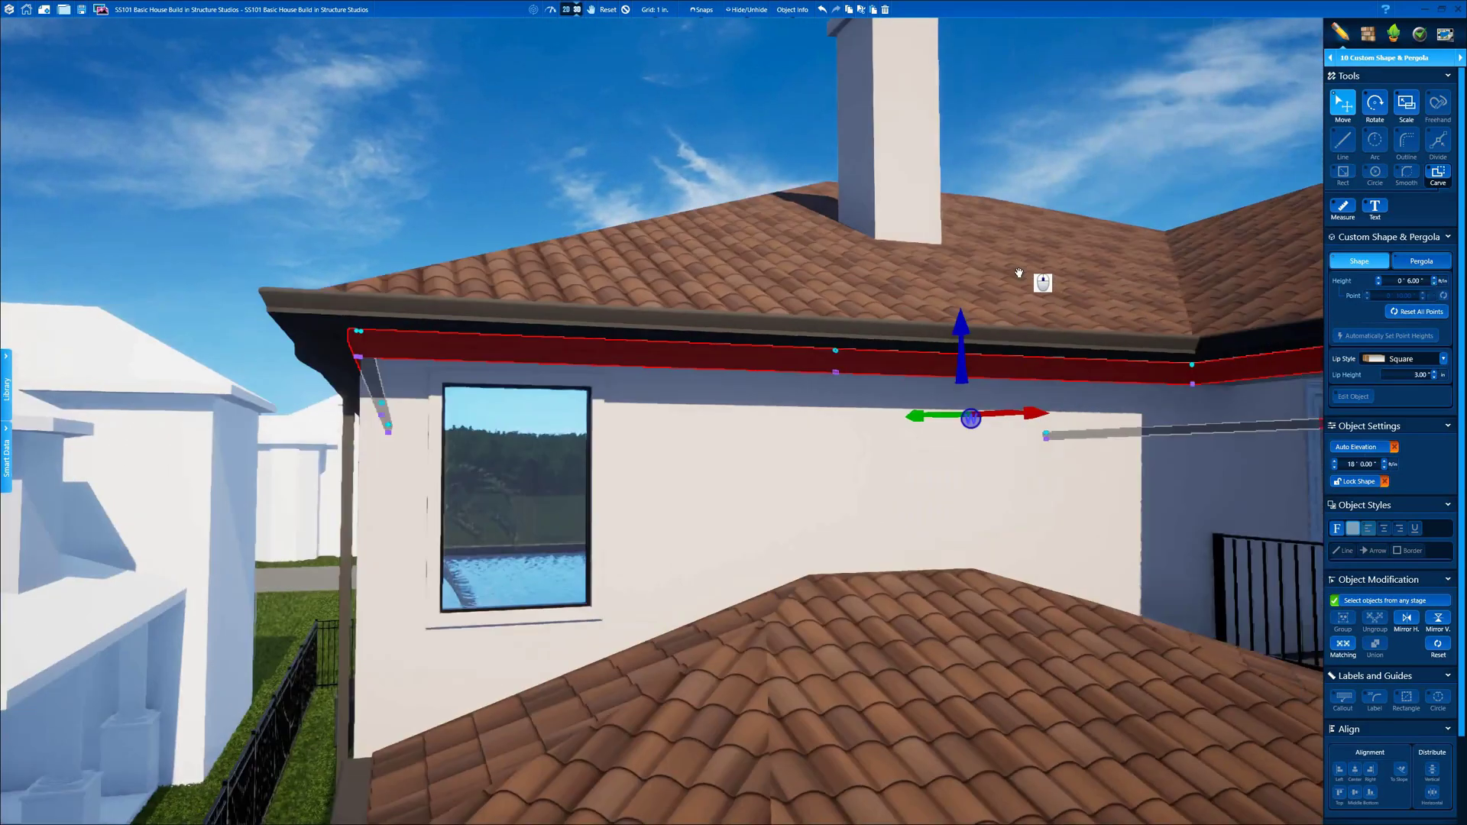
scroll(937, 305, up, 3)
scroll(932, 336, down, 8)
drag(930, 360, 856, 381)
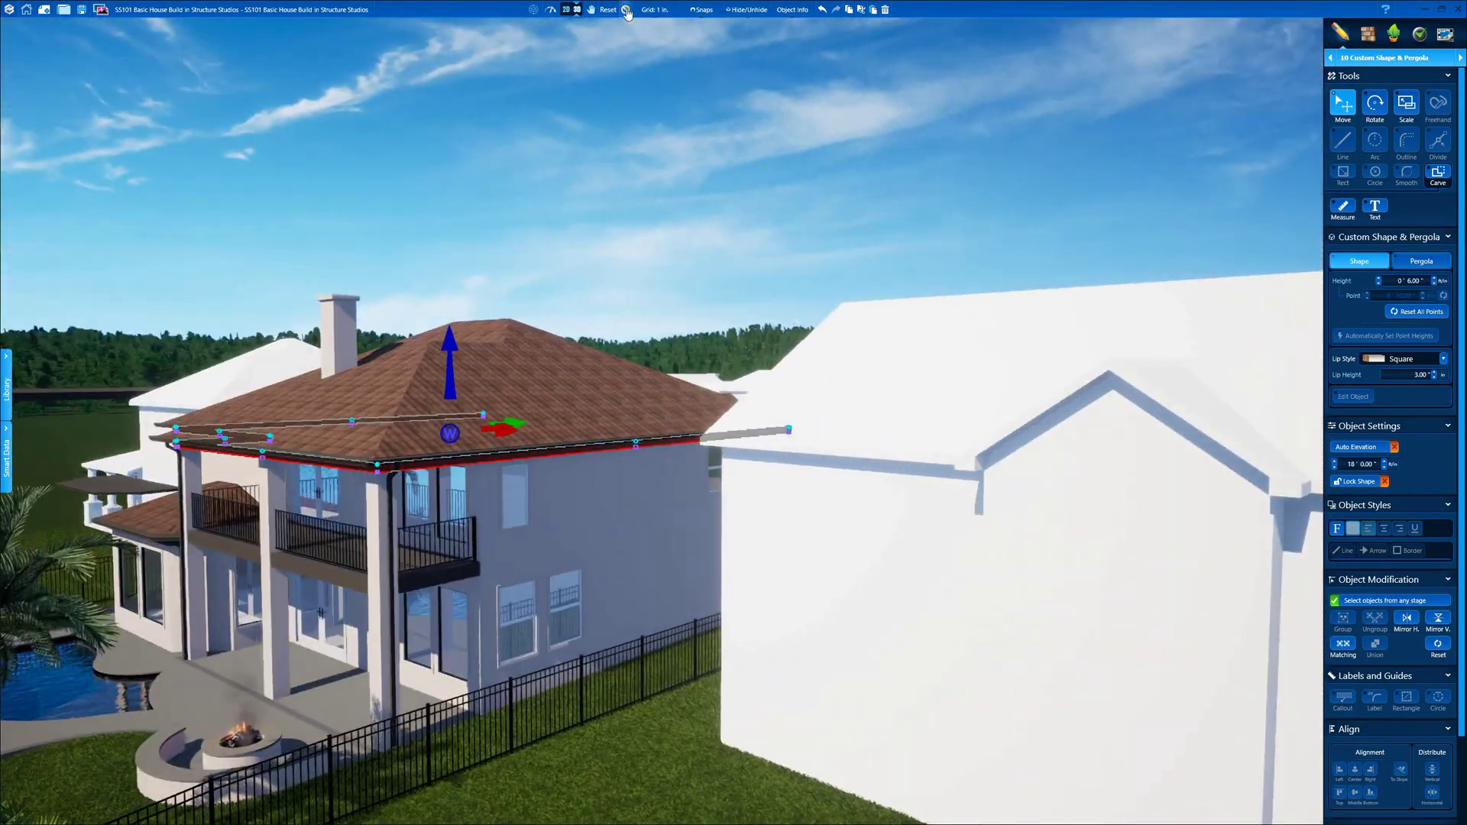
click(627, 10)
- Draw a closed ceiling shape over the rear balcony between the house wall and the beams in plan view with the Line tool
scroll(632, 388, up, 5)
drag(632, 388, 728, 341)
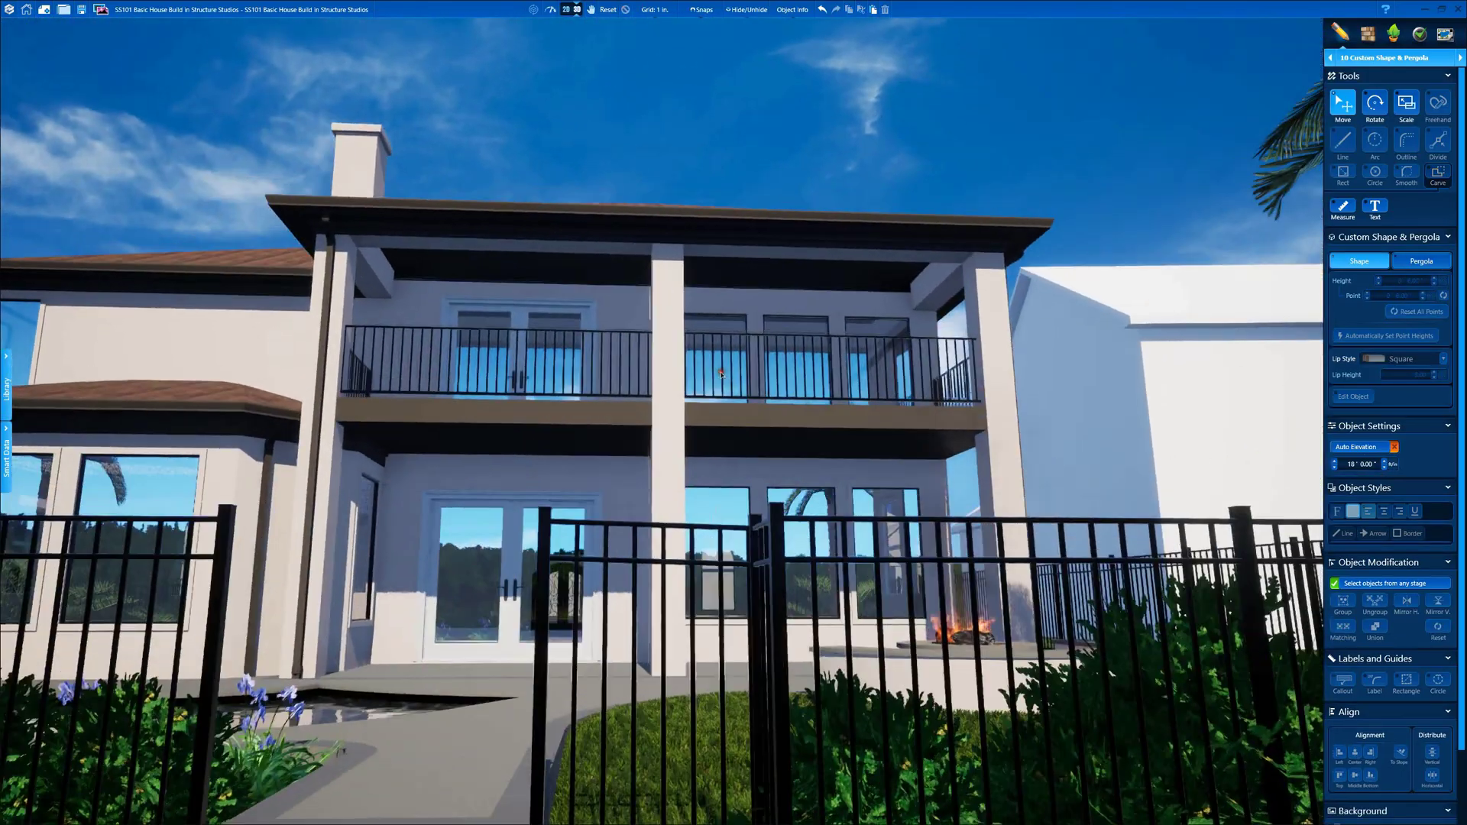
click(567, 9)
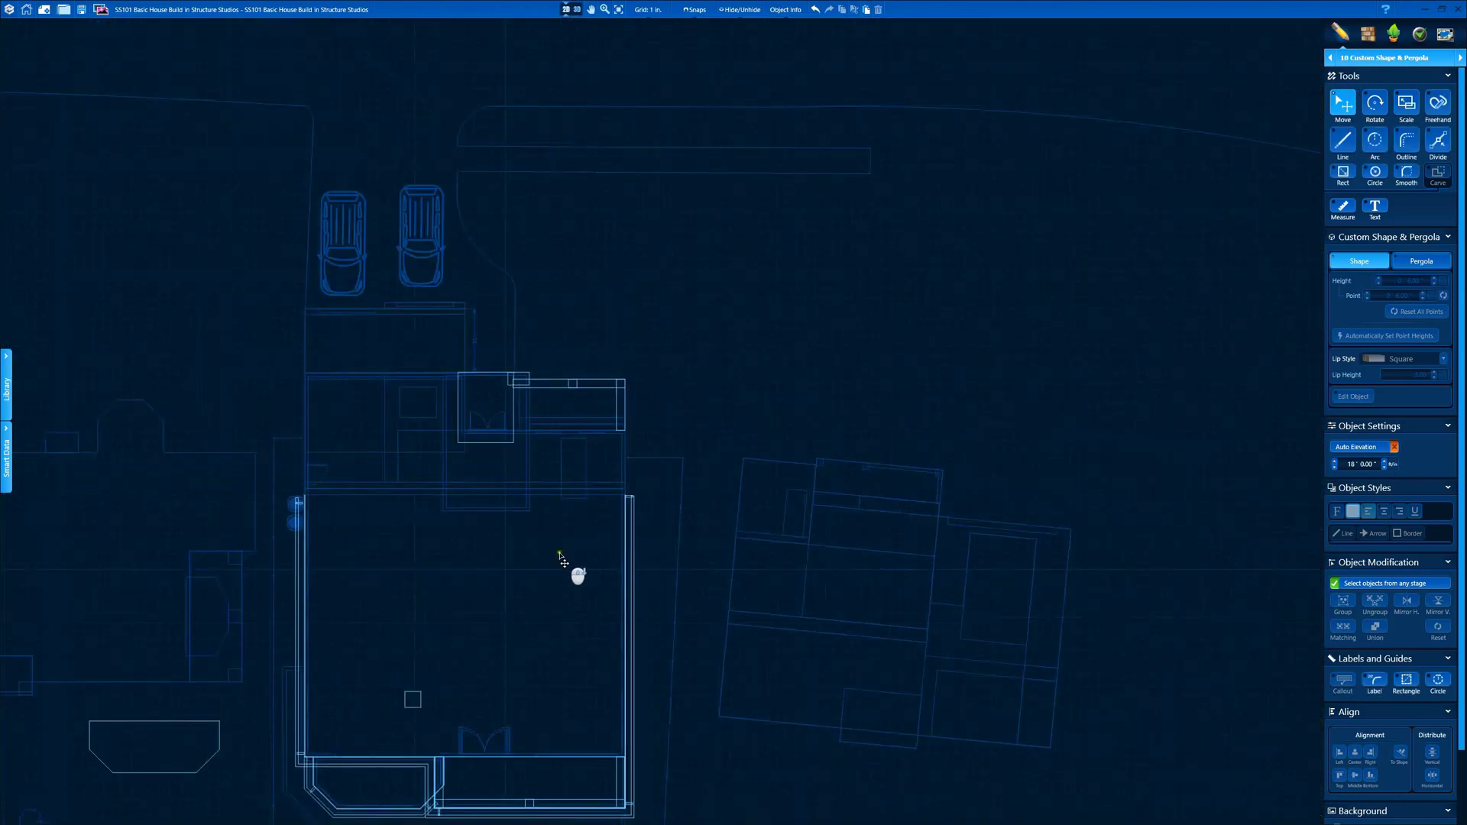
middle_drag(438, 802, 606, 548)
scroll(604, 551, up, 8)
key(l)
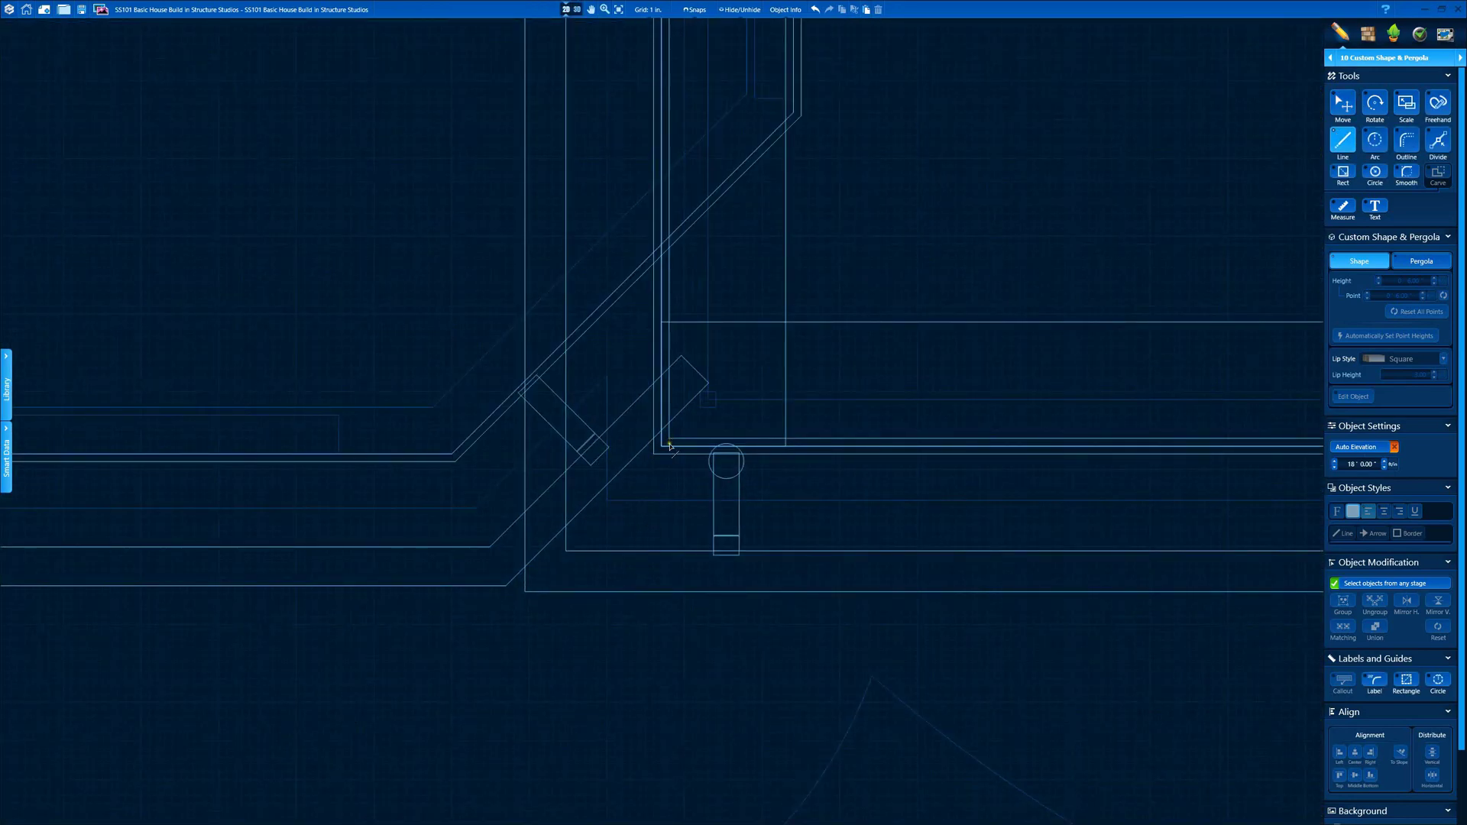
click(662, 446)
scroll(642, 413, down, 7)
middle_drag(622, 261, 593, 464)
scroll(593, 465, up, 7)
click(681, 394)
scroll(856, 416, down, 6)
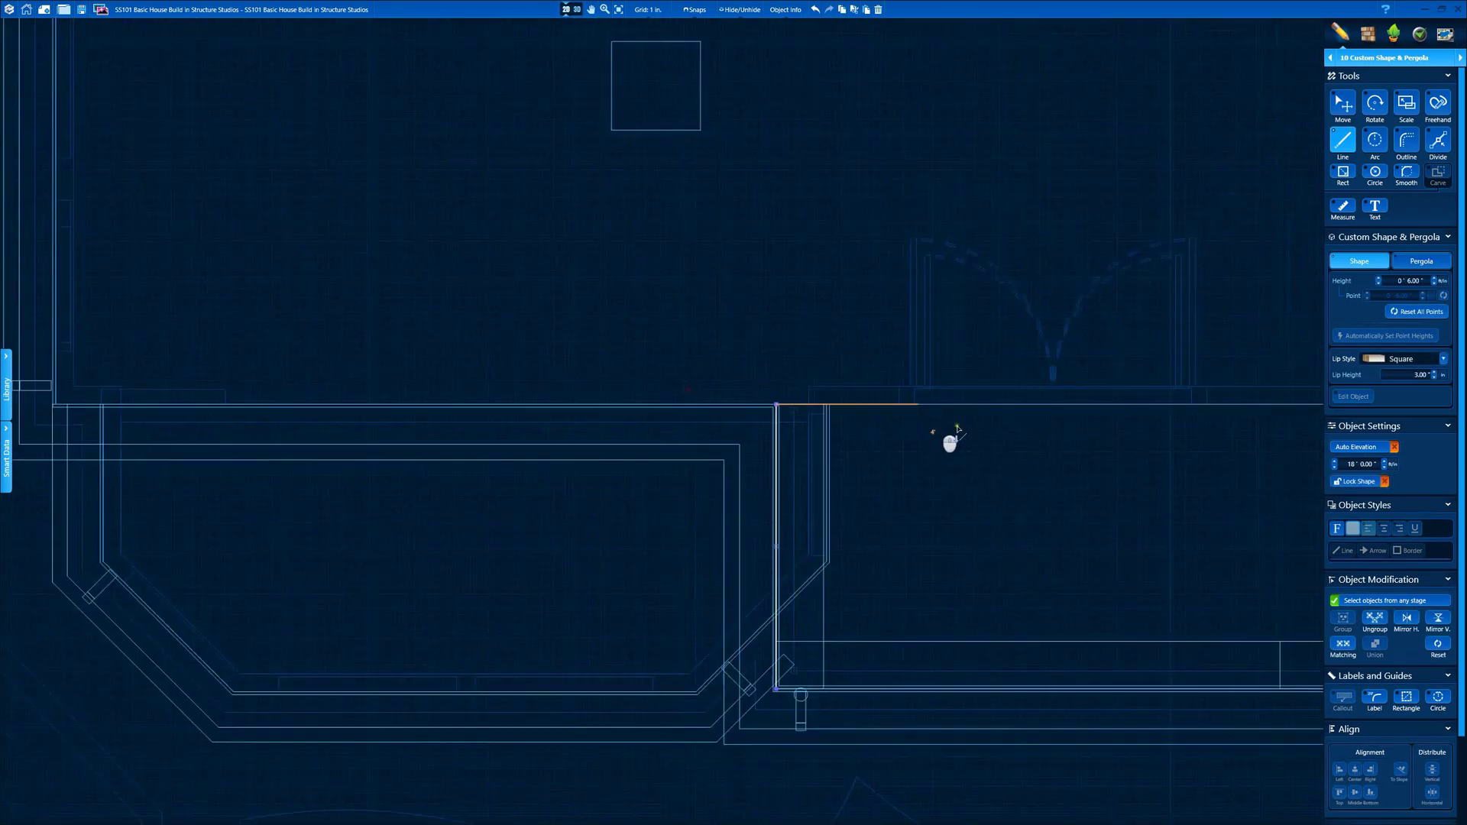
middle_drag(936, 429, 393, 451)
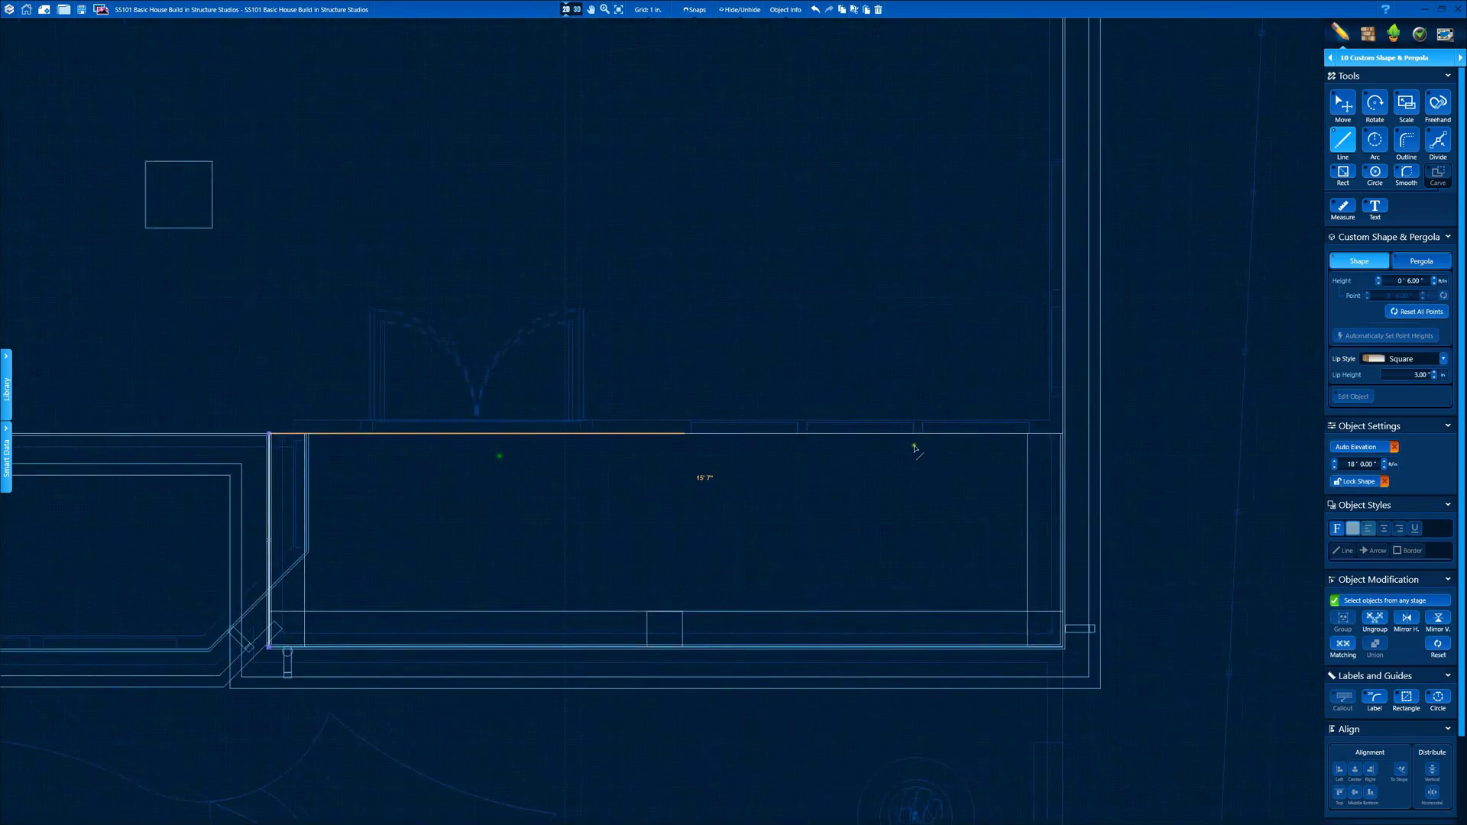
click(1027, 433)
click(1028, 611)
click(305, 611)
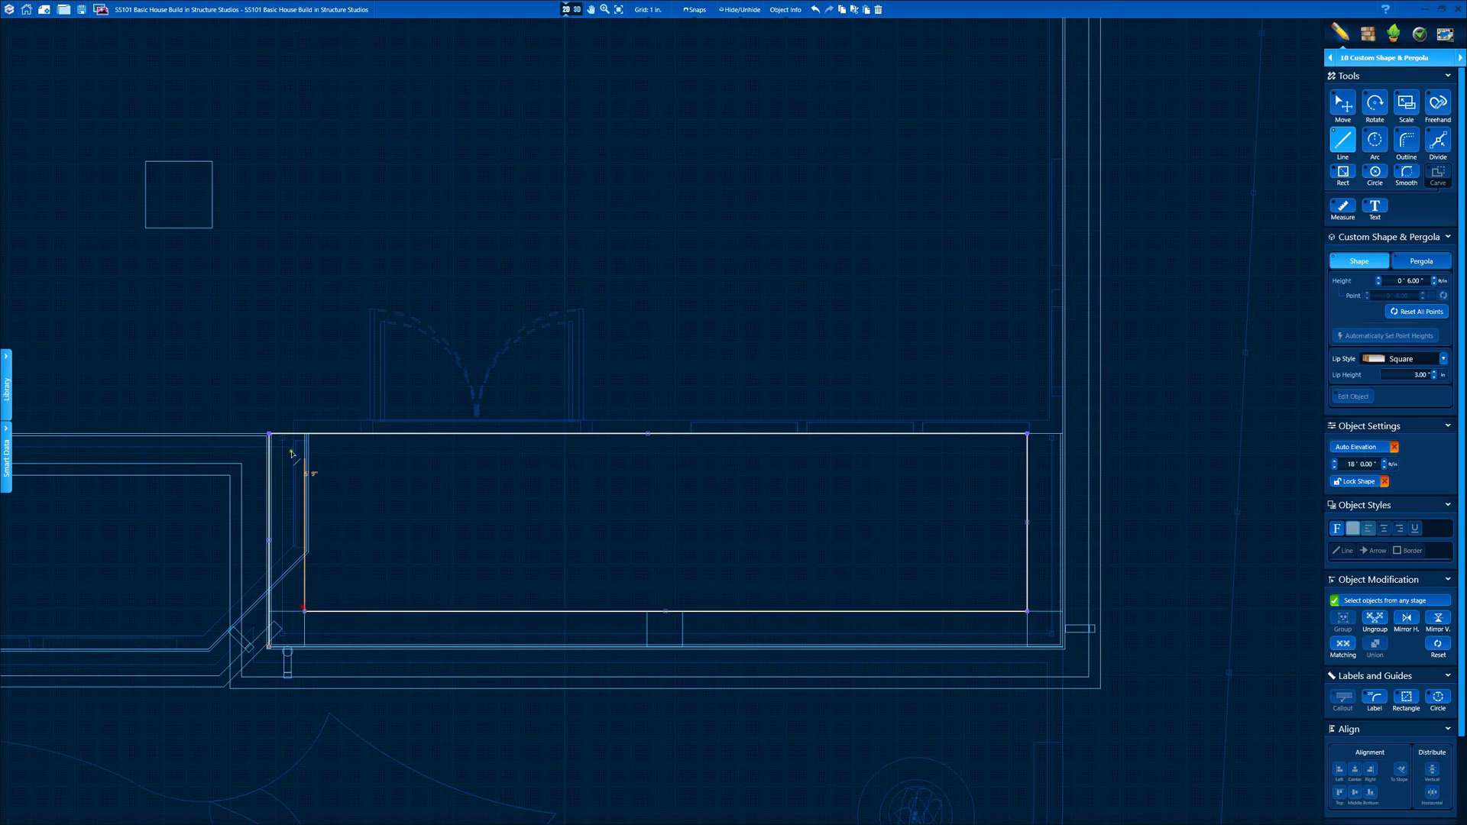
click(304, 436)
right_click(304, 440)
- Remove the stray segment along the side beam so the ceiling shape closes at the beam's inner corner
scroll(267, 448, up, 5)
middle_drag(267, 449, 351, 463)
middle_drag(413, 765, 475, 641)
middle_drag(428, 799, 478, 716)
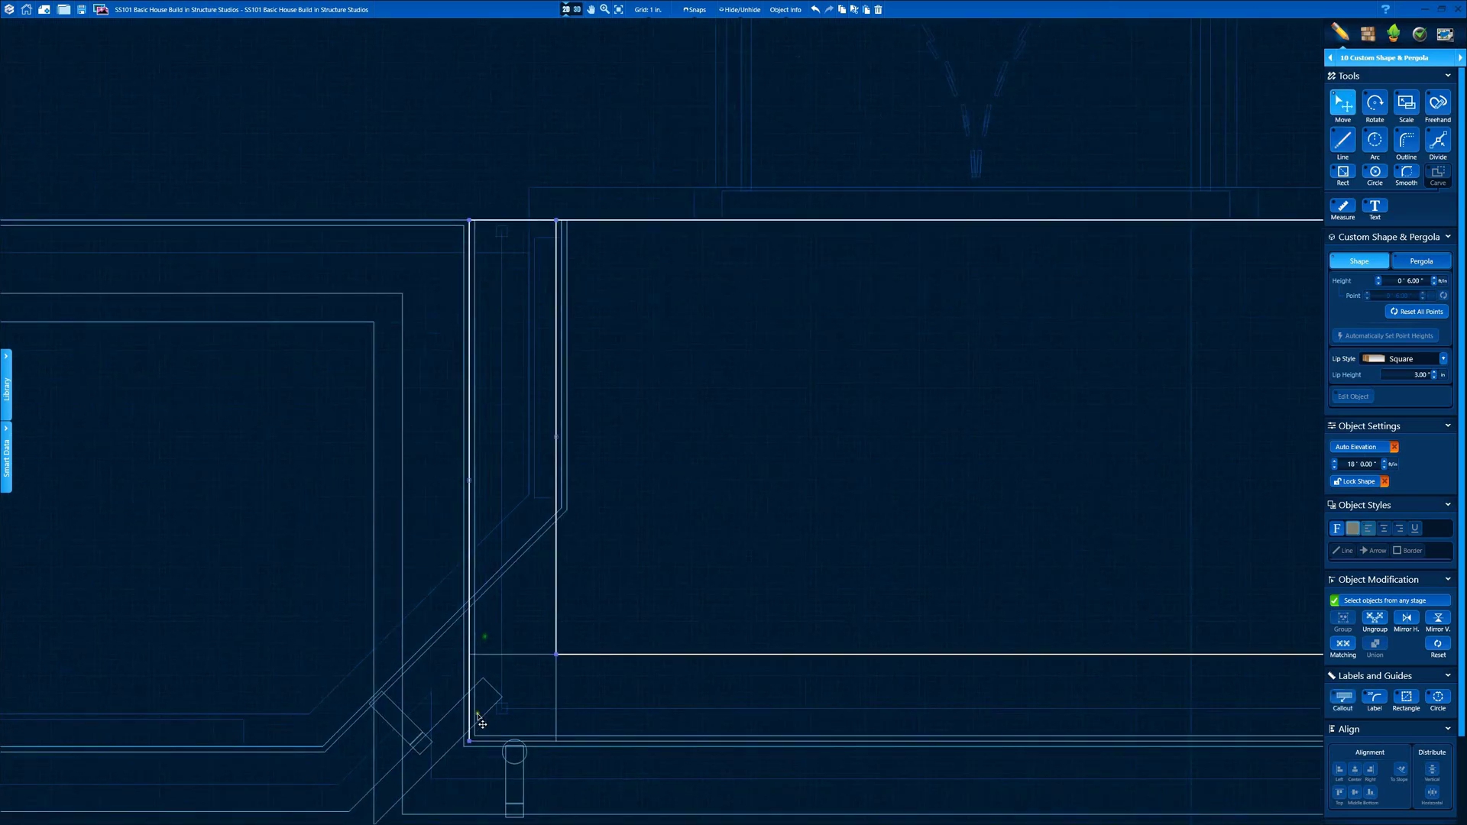
drag(482, 723, 559, 231)
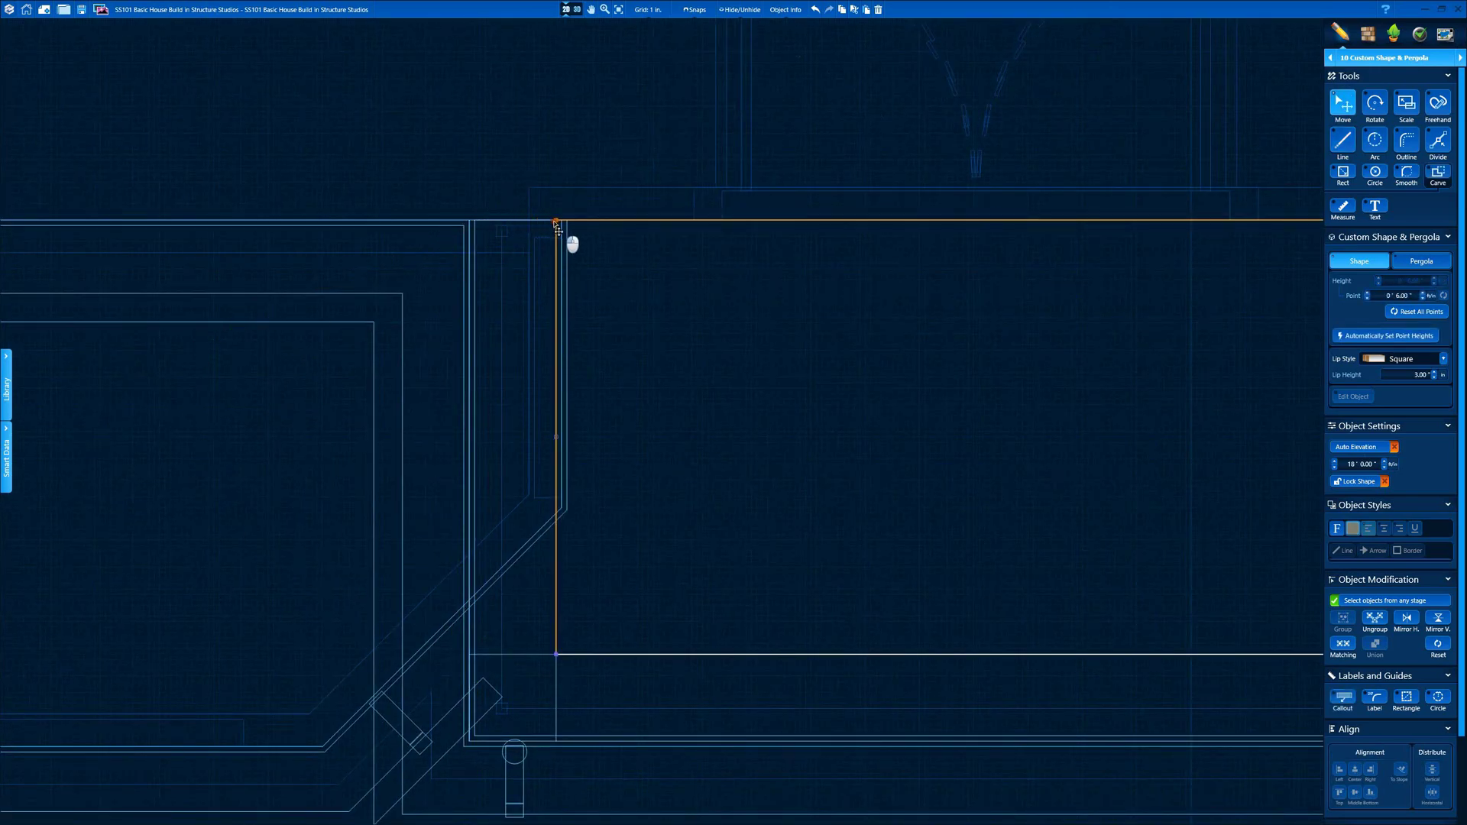
- Search the materials for wood and apply Oak Vertical to the balcony ceiling in 3D
click(577, 9)
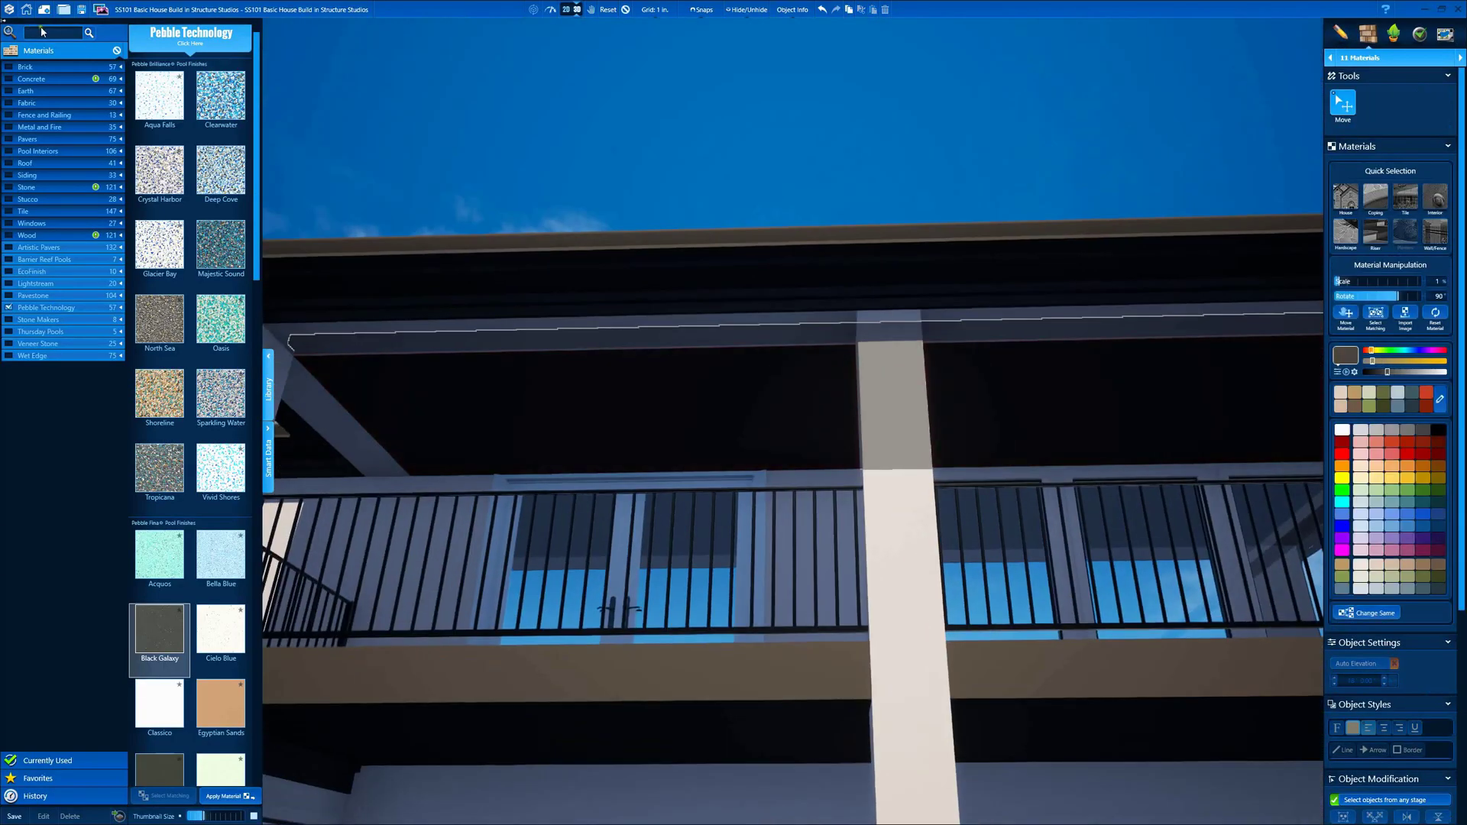
click(42, 31)
text(wqood)
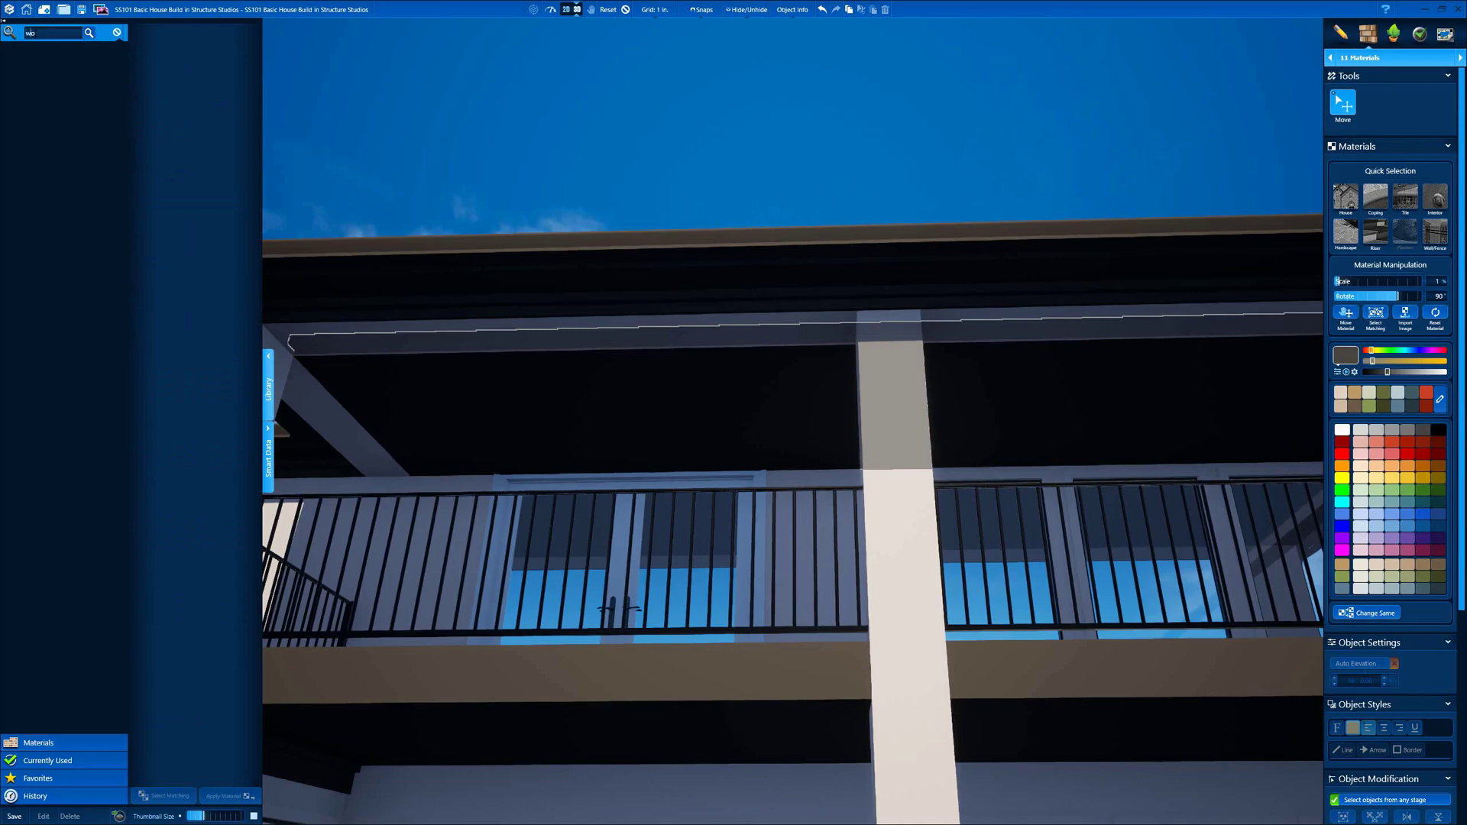
text(od)
click(159, 321)
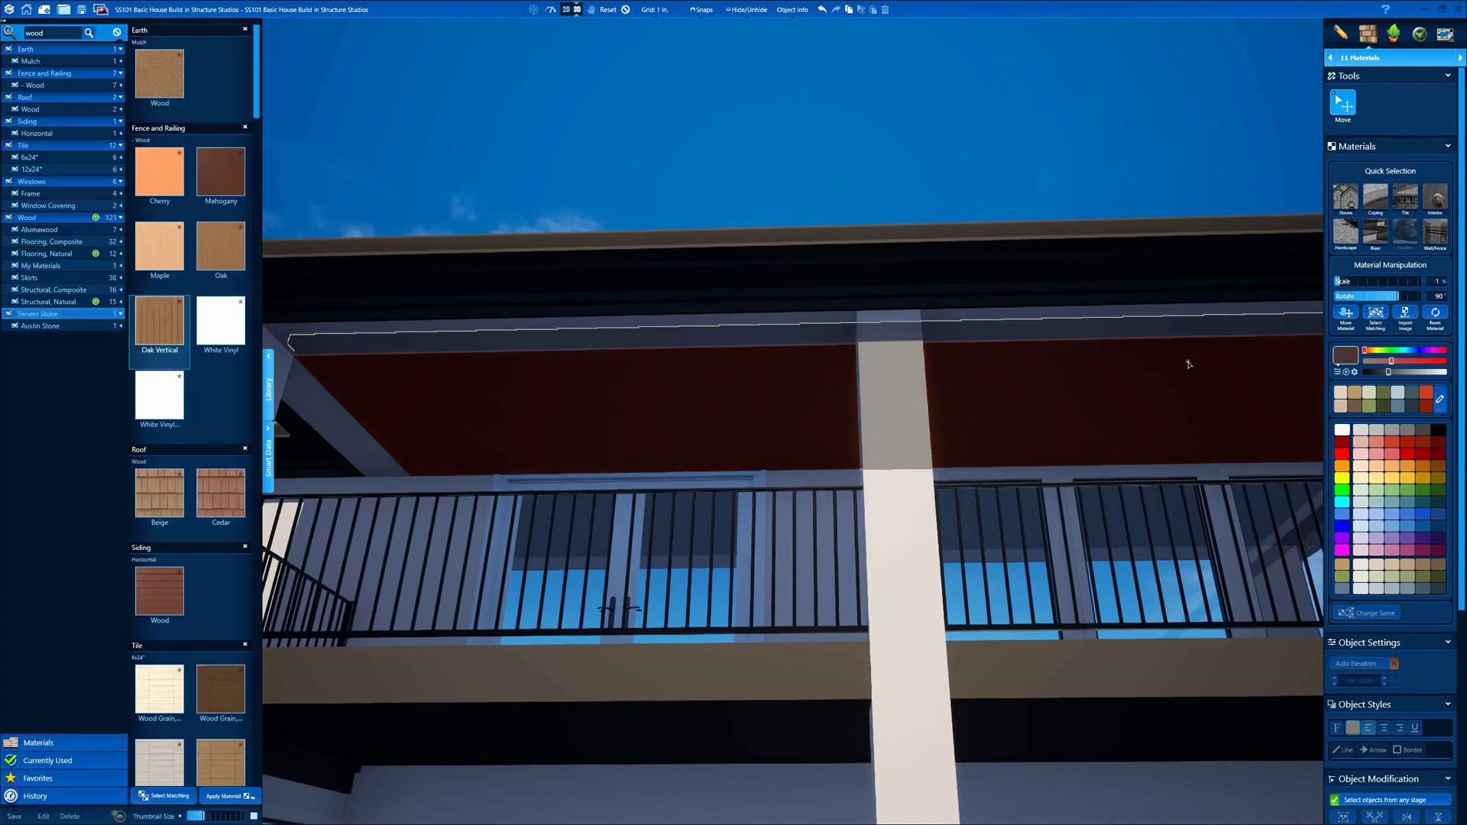
- Scale the ceiling's wood material to 132%, lighten its colour, and deselect the ceiling
click(1391, 282)
click(1412, 372)
scroll(958, 282, down, 5)
right_drag(959, 282, 1285, 283)
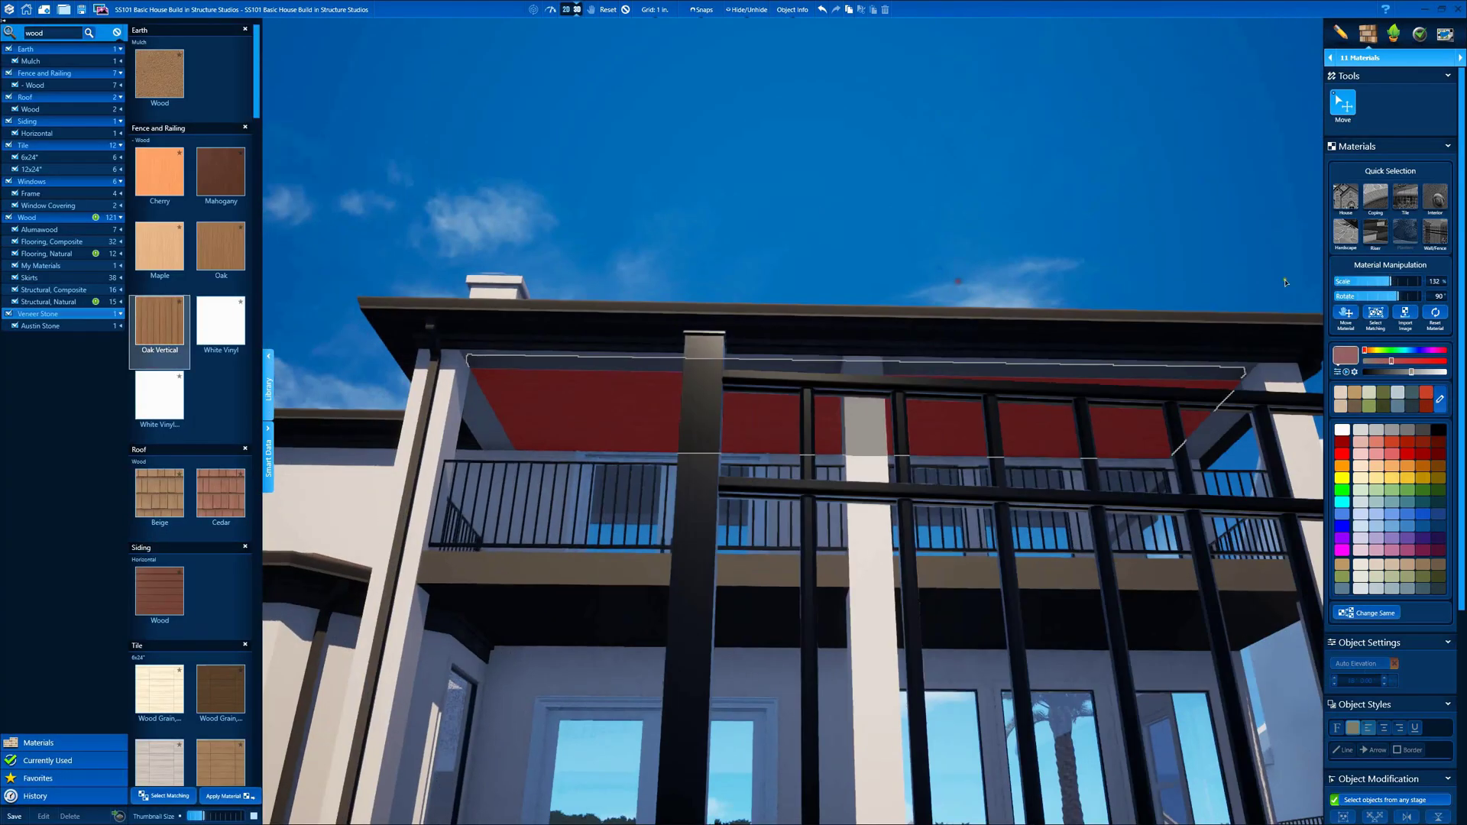
click(625, 10)
right_drag(609, 58, 644, 384)
- Select the balcony ceiling and raise its elevation in small increments behind the beams
scroll(643, 385, up, 5)
click(1415, 58)
click(1422, 190)
right_drag(799, 419, 729, 428)
click(728, 431)
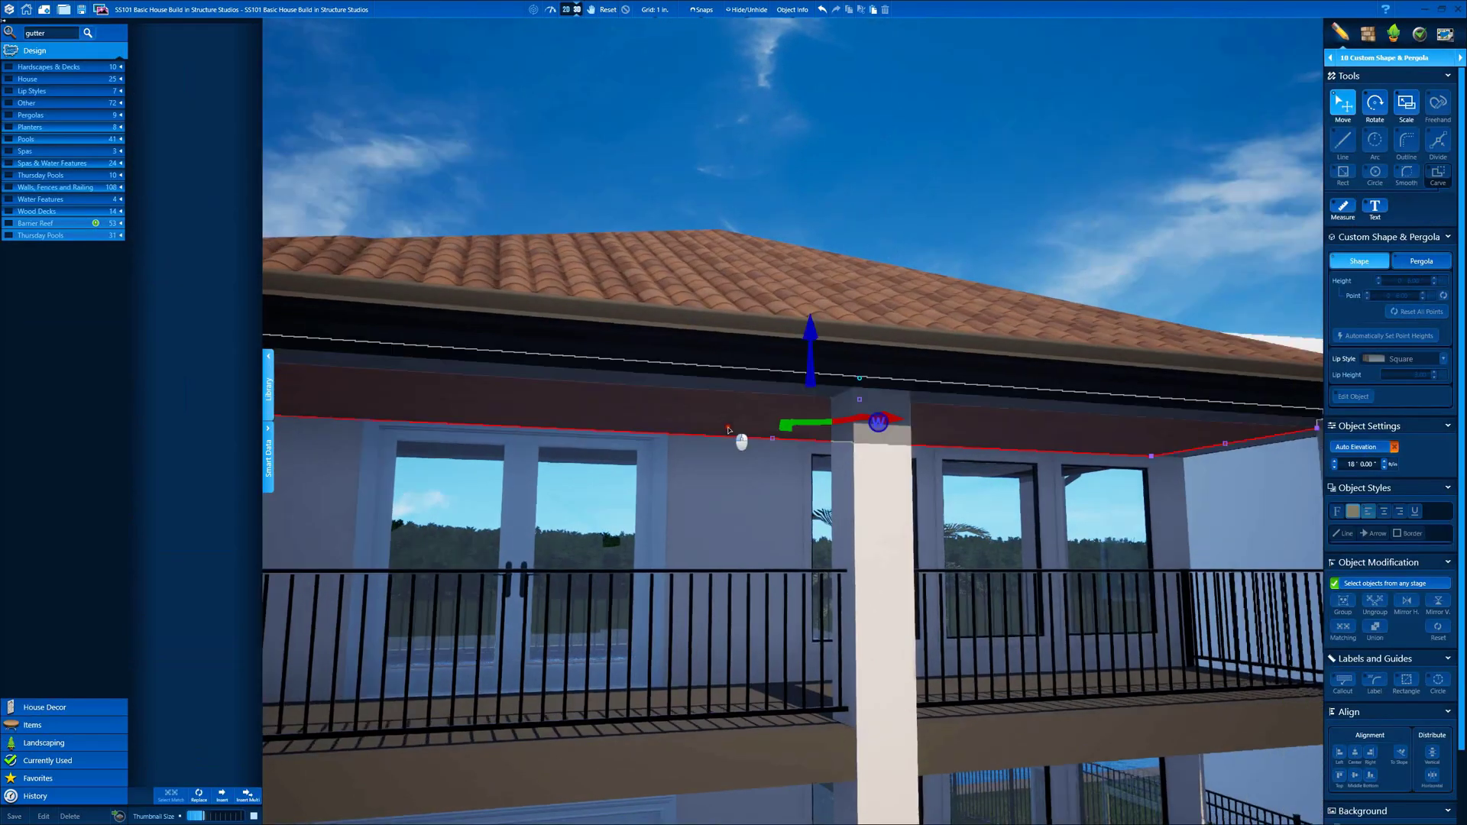
click(1384, 461)
click(1384, 462)
click(1384, 461)
click(1384, 462)
right_drag(1265, 447, 1145, 428)
click(1384, 461)
click(1384, 462)
click(625, 9)
- Examine the balcony ceiling's wood material and fit from below
right_drag(677, 50, 768, 367)
click(1366, 40)
click(791, 407)
click(768, 428)
mouse_move(768, 428)
right_down()
mouse_move(797, 518)
mouse_move(799, 390)
mouse_move(751, 446)
right_up()
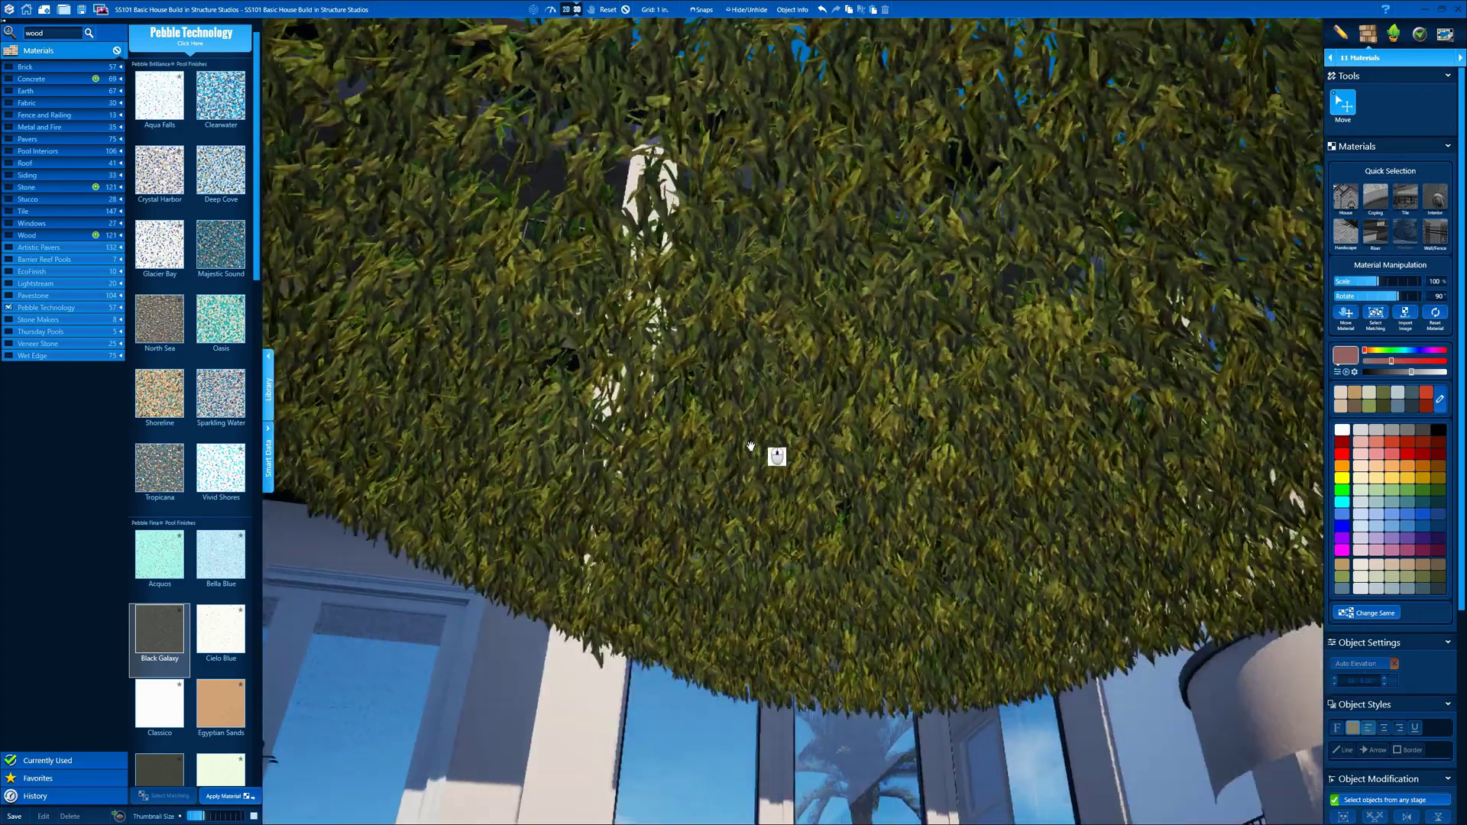
mouse_move(751, 446)
middle_down()
mouse_move(986, 495)
mouse_move(754, 425)
middle_up()
click(772, 428)
right_drag(753, 426, 791, 362)
- Inspect the tiled floor inside the house, select it, and return the view to the backyard
click(553, 10)
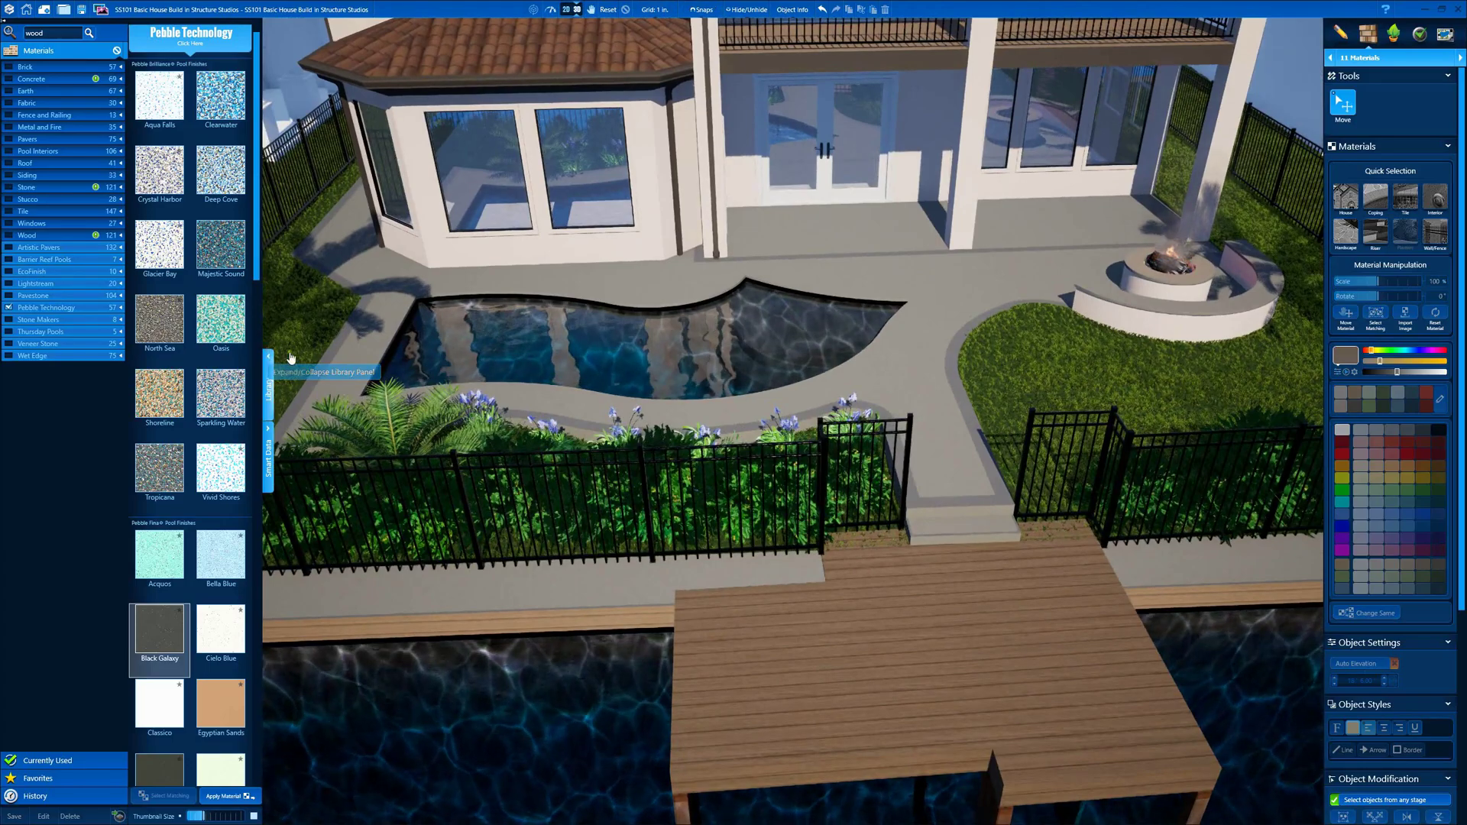
scroll(562, 382, up, 10)
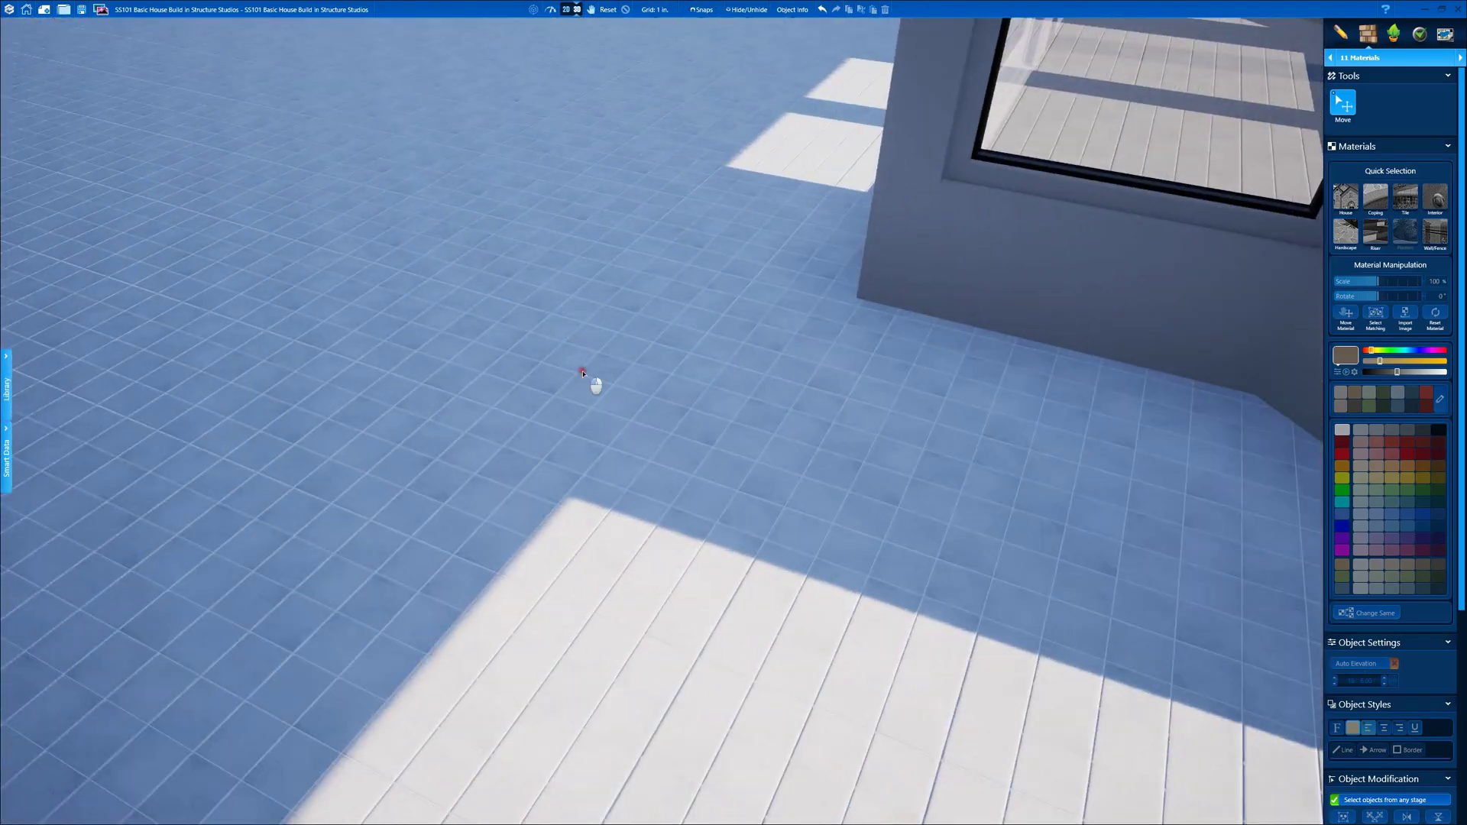
click(582, 373)
scroll(676, 357, down, 10)
right_drag(727, 502, 634, 489)
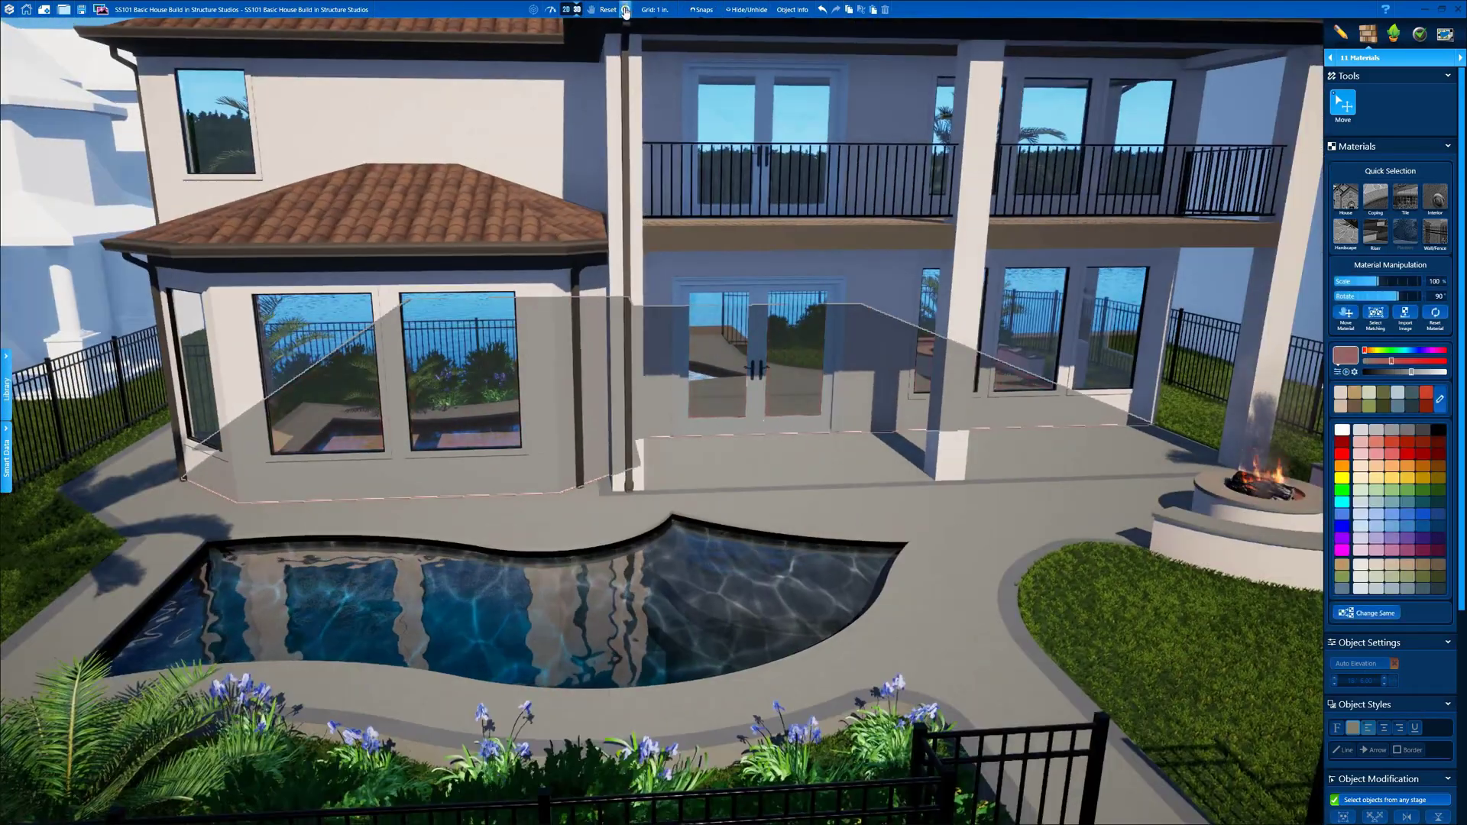